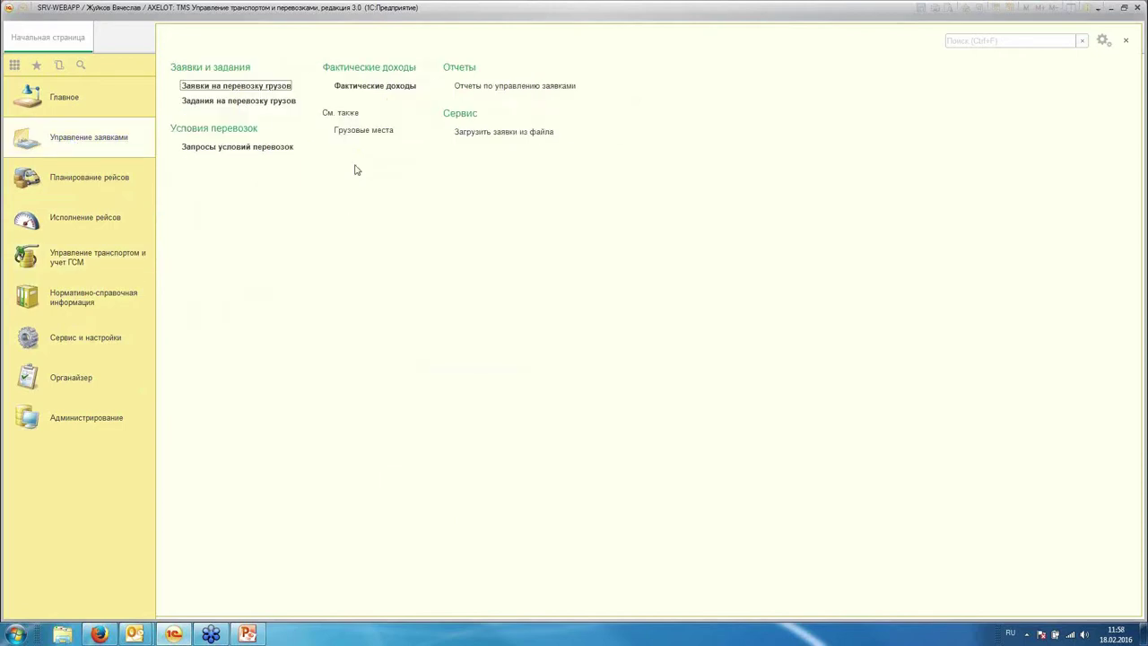
# Step: Narrow the status column in the cargo transport requests list and open the Доставка в регионы request with revenue of 6 087,00
pyautogui.click(212, 86)
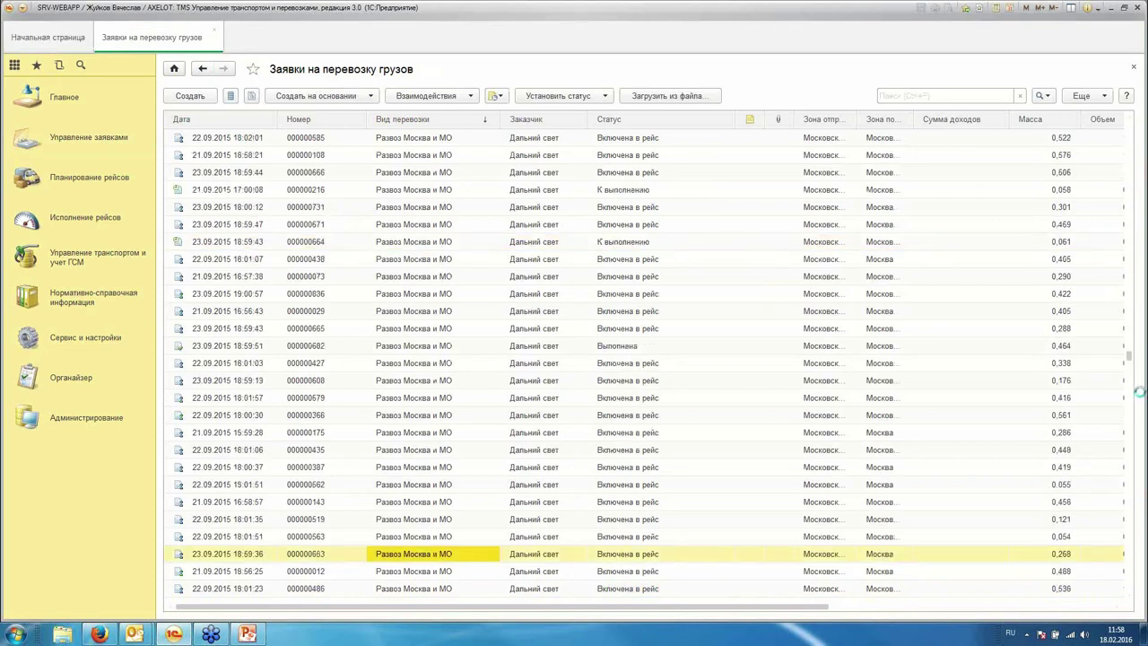
pyautogui.scroll(2, 774, 282)
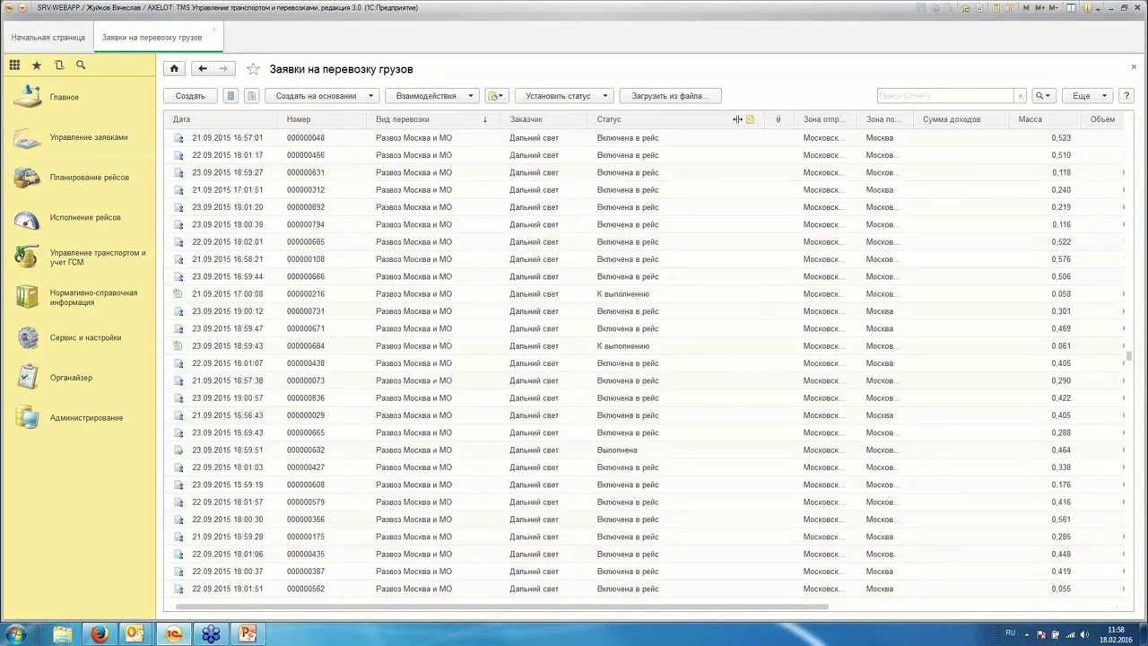
pyautogui.moveTo(737, 119); pyautogui.dragTo(715, 118)
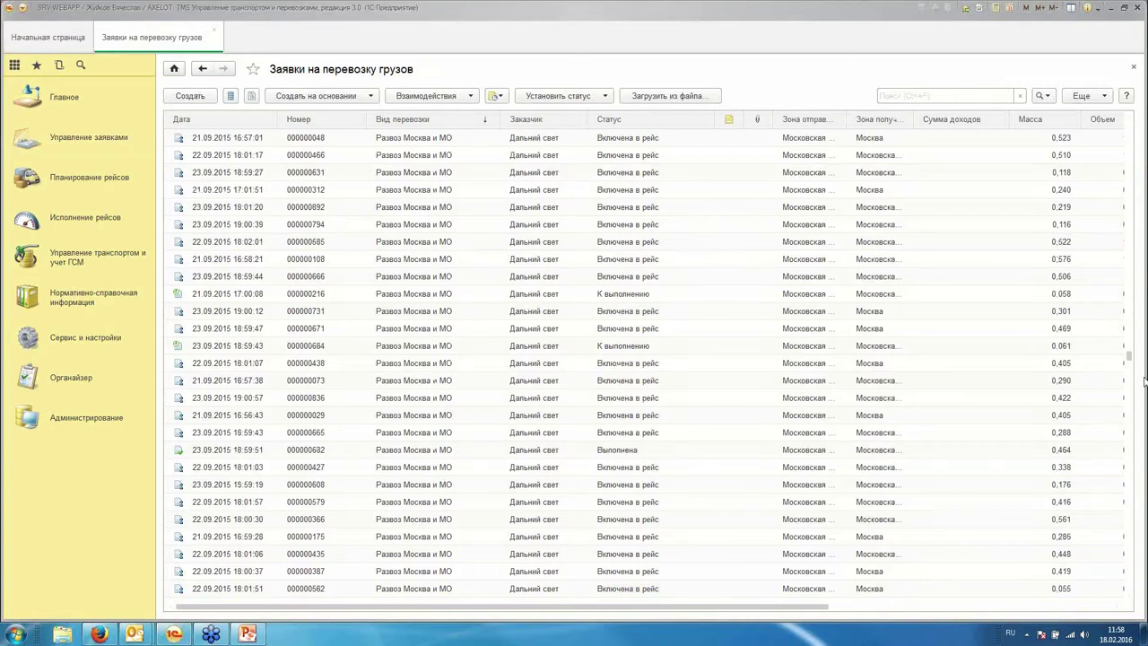
pyautogui.moveTo(1131, 356); pyautogui.dragTo(1124, 273)
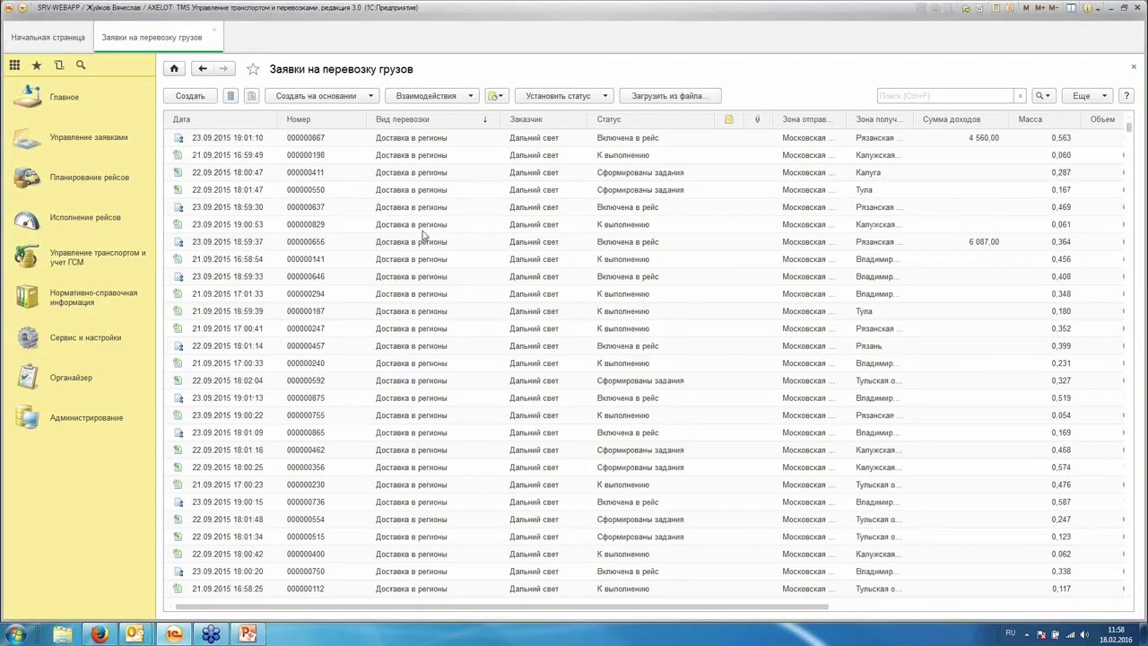
pyautogui.doubleClick(316, 245)
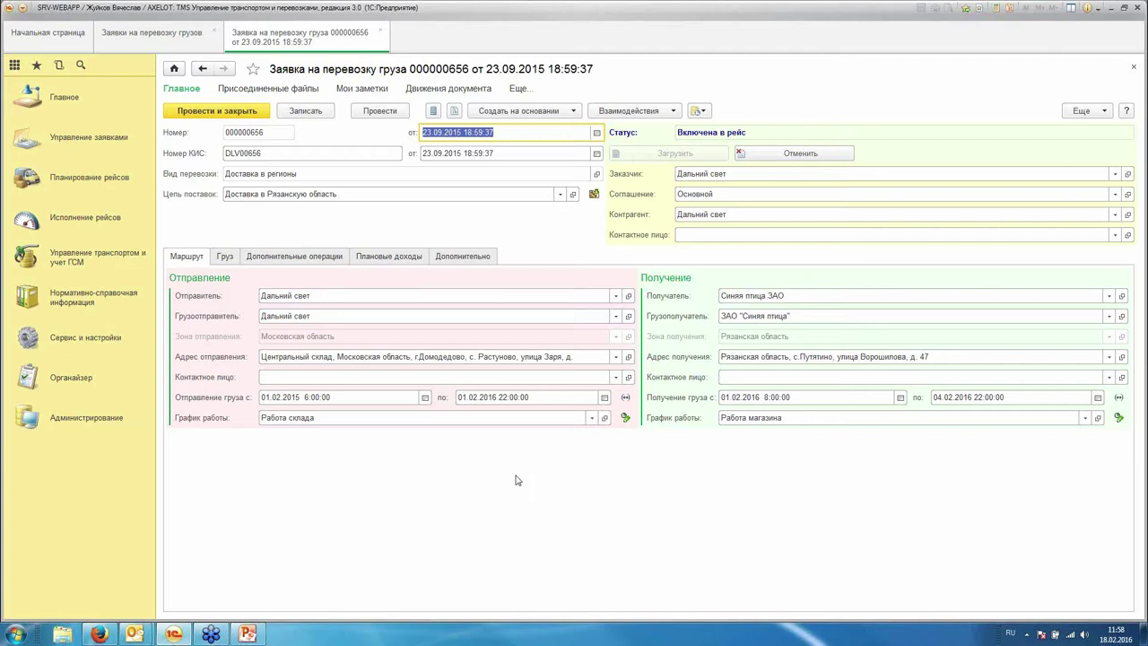
# Step: Examine the request's cargo places one by one, comparing the goods contained in each box
pyautogui.click(225, 259)
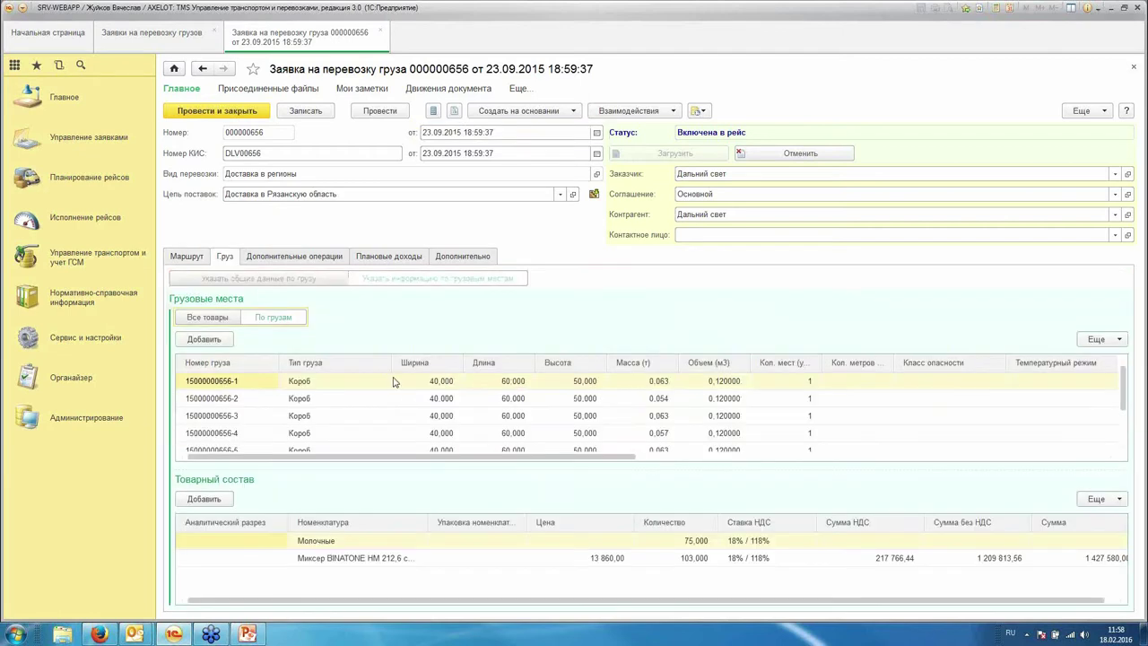
pyautogui.click(335, 386)
pyautogui.click(341, 401)
pyautogui.click(341, 417)
pyautogui.click(339, 438)
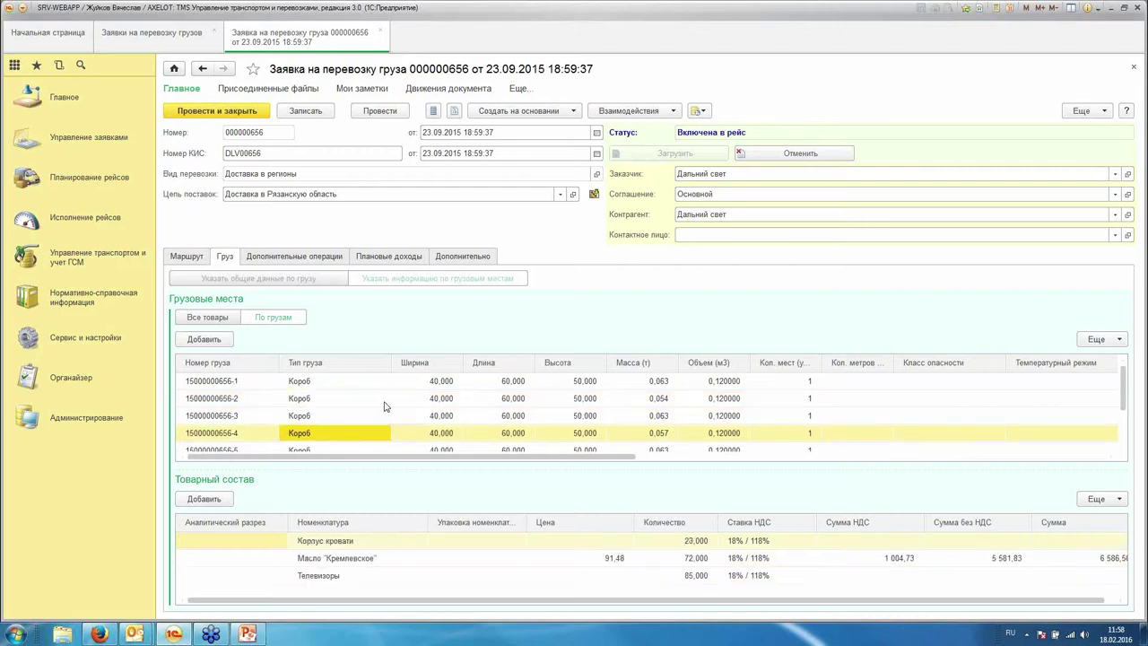
pyautogui.scroll(-1, 389, 410)
pyautogui.click(318, 416)
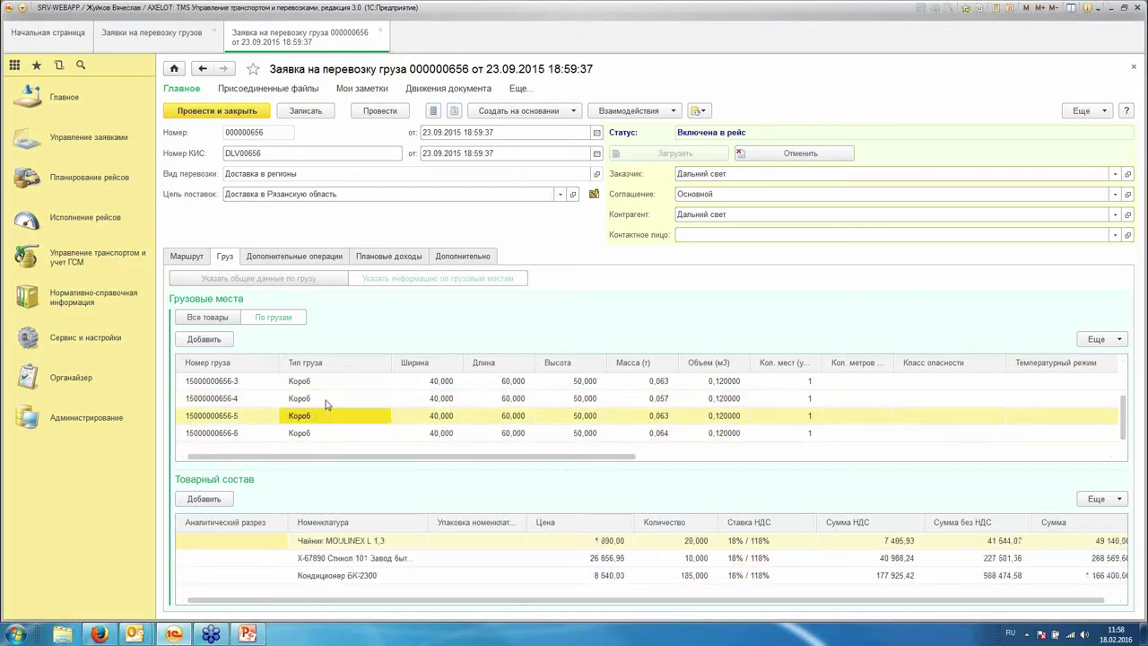
pyautogui.click(327, 403)
pyautogui.click(321, 386)
pyautogui.click(329, 403)
pyautogui.click(326, 420)
pyautogui.click(329, 438)
pyautogui.click(328, 415)
pyautogui.click(323, 398)
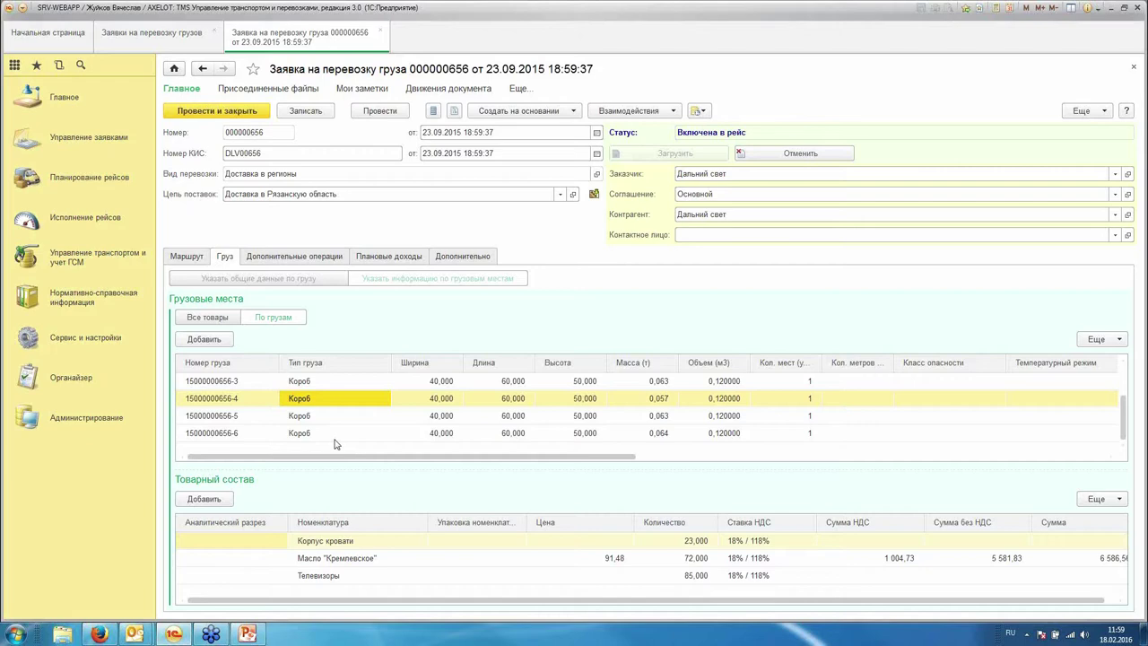
pyautogui.click(326, 434)
pyautogui.click(327, 418)
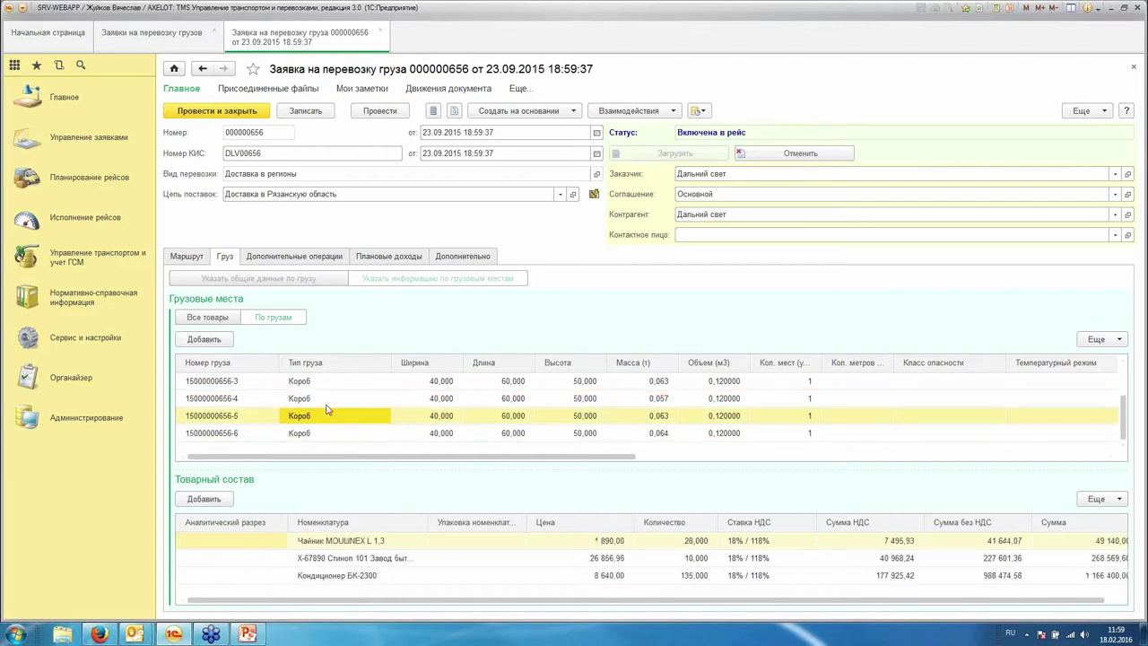
pyautogui.click(326, 400)
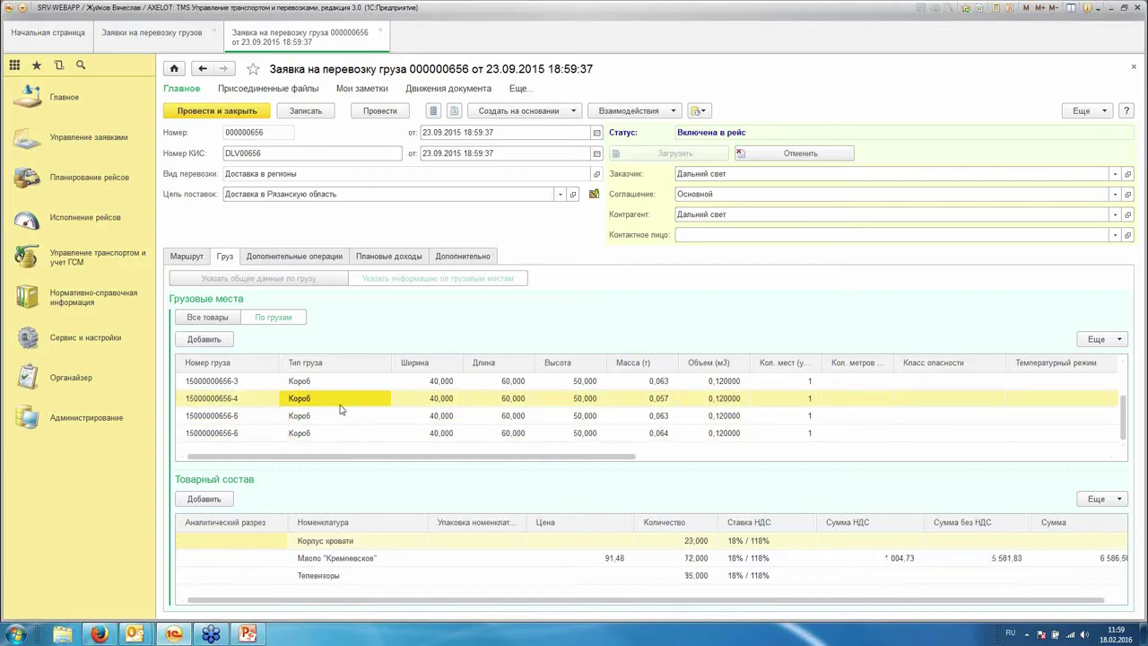
pyautogui.click(337, 418)
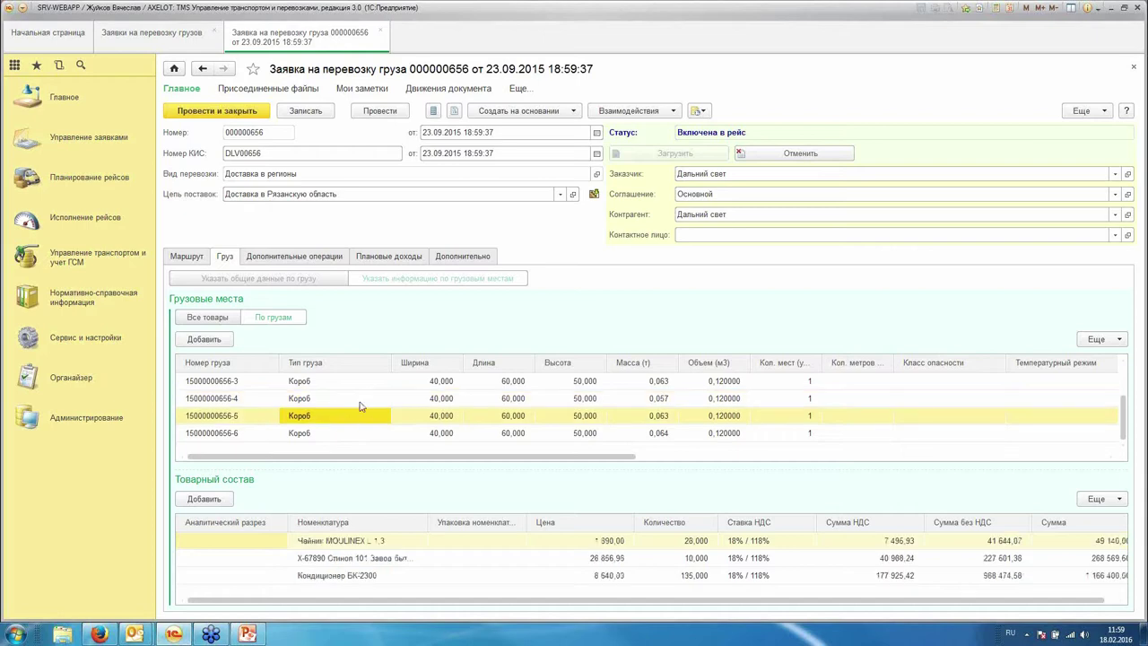
pyautogui.click(330, 543)
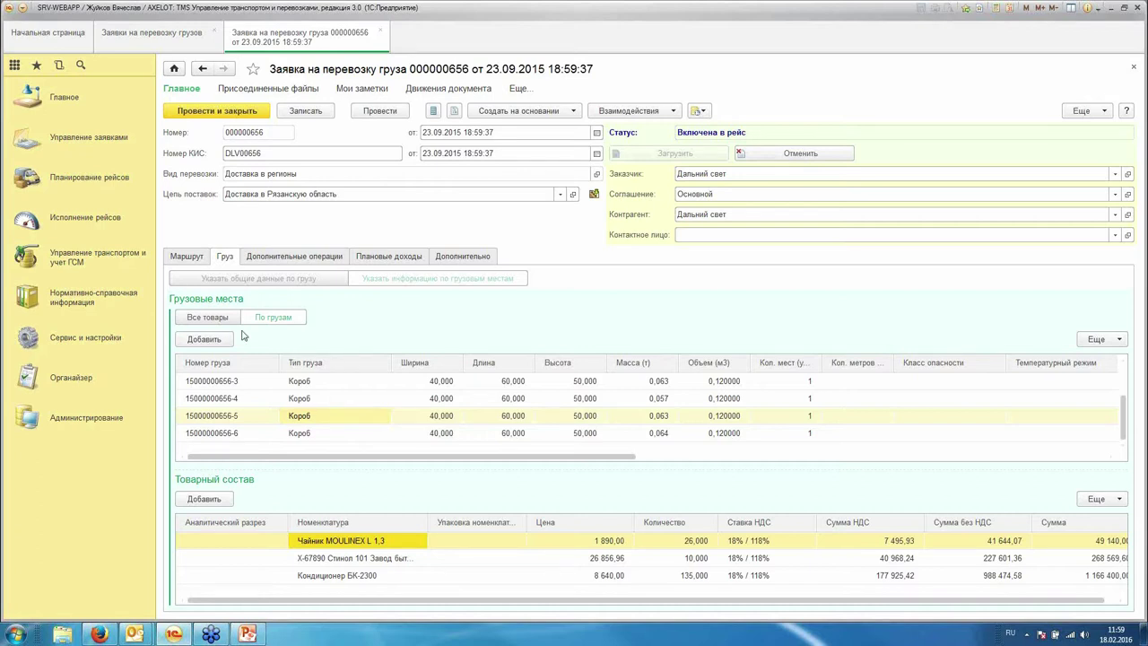
# Step: Review the request's additional operation Подъем на 1 этаж, including its catalogue card and the available point types
pyautogui.click(279, 257)
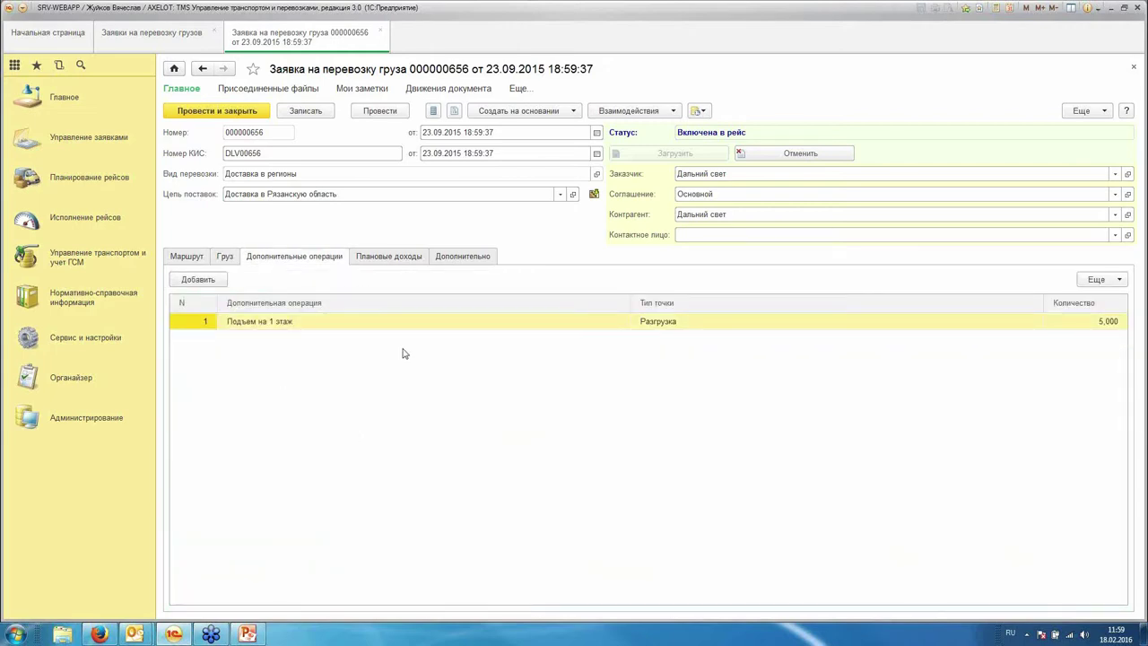
pyautogui.doubleClick(438, 323)
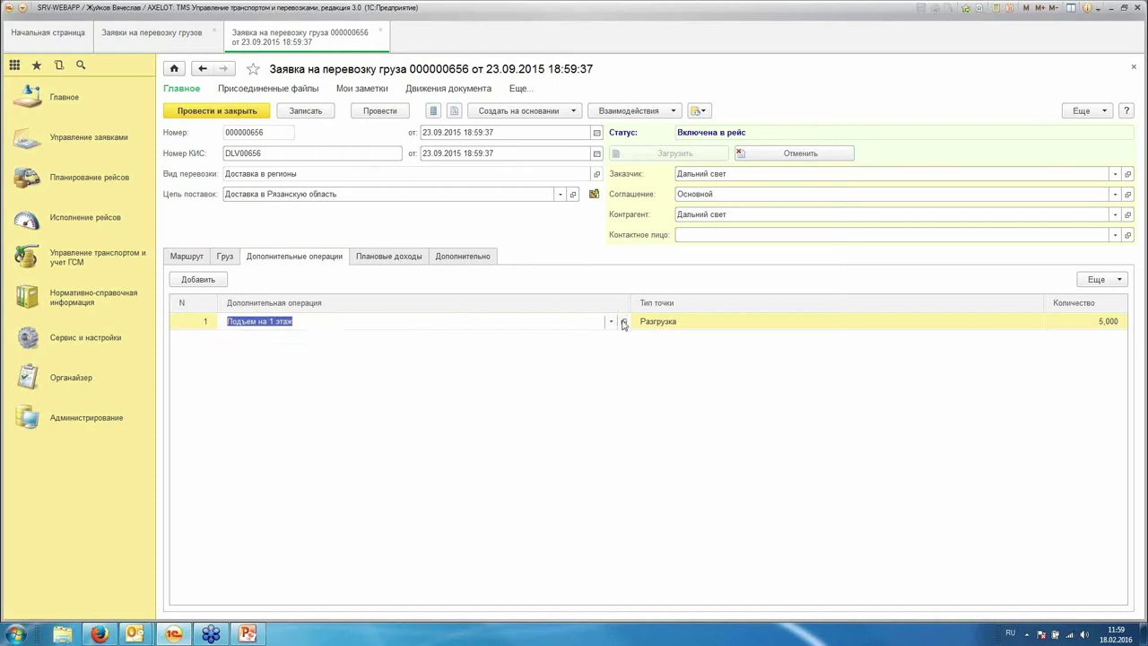
pyautogui.click(623, 323)
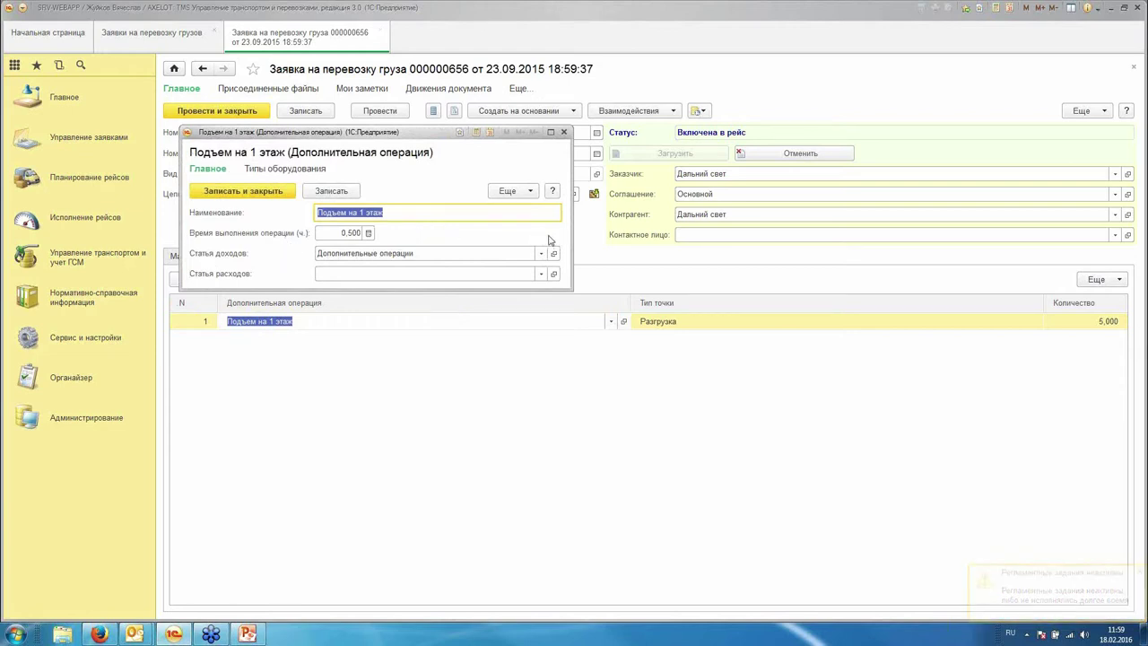
pyautogui.click(564, 132)
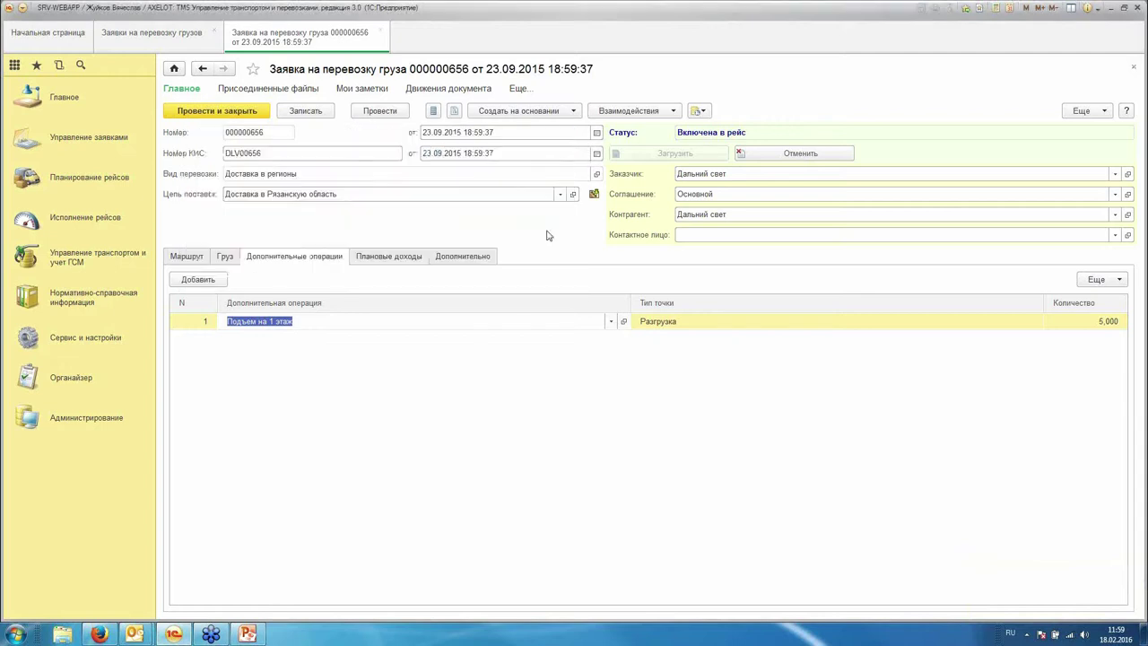
pyautogui.click(701, 320)
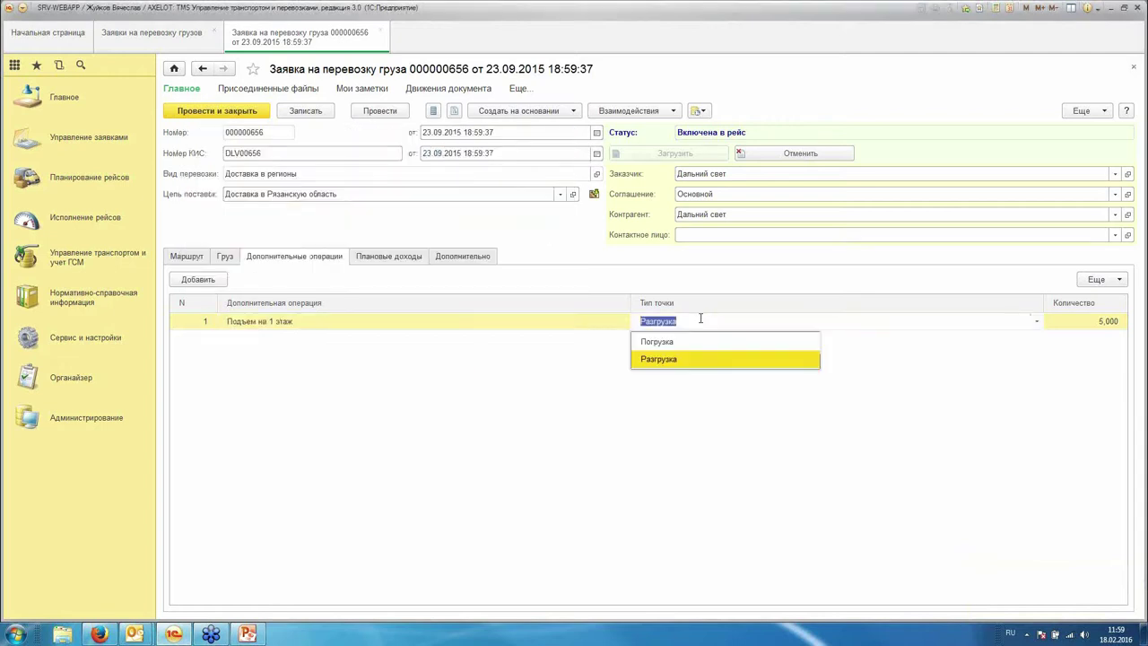
pyautogui.click(551, 381)
pyautogui.click(408, 383)
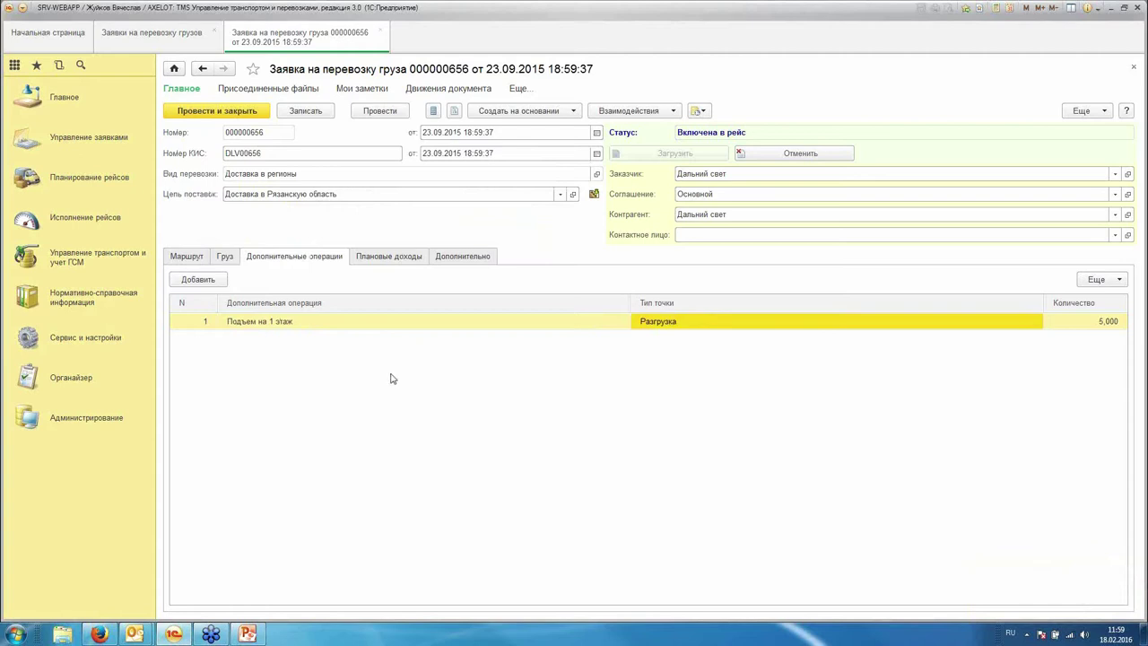
# Step: Review the request's planned income lines for Услуги по перевозке and Дополнительные операции
pyautogui.click(380, 259)
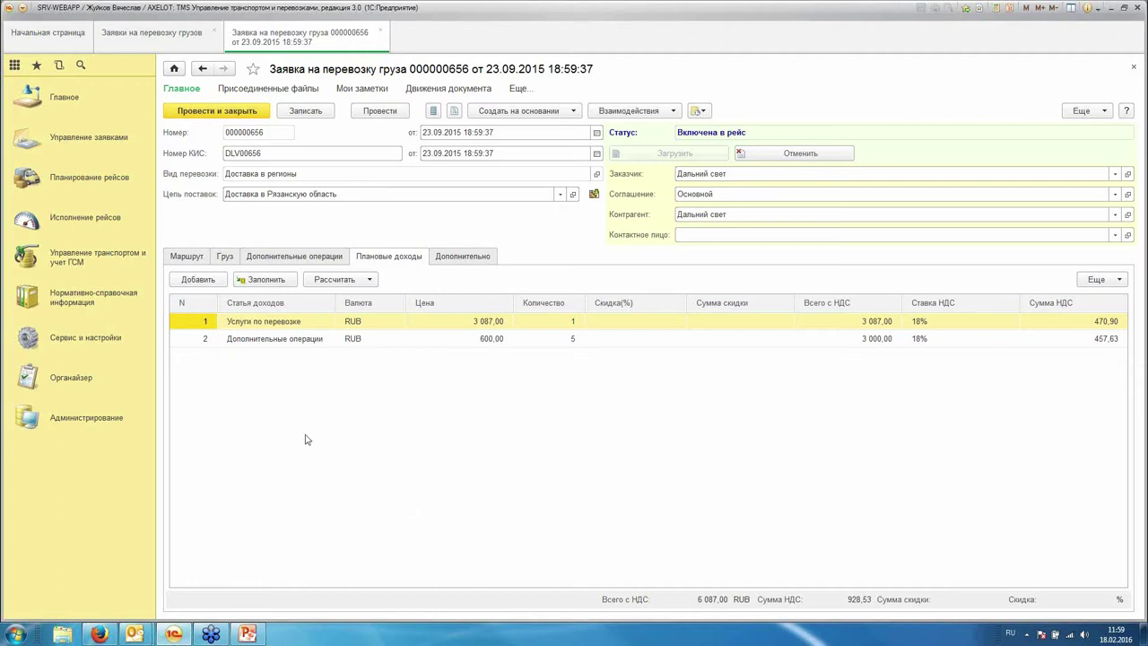
pyautogui.click(268, 323)
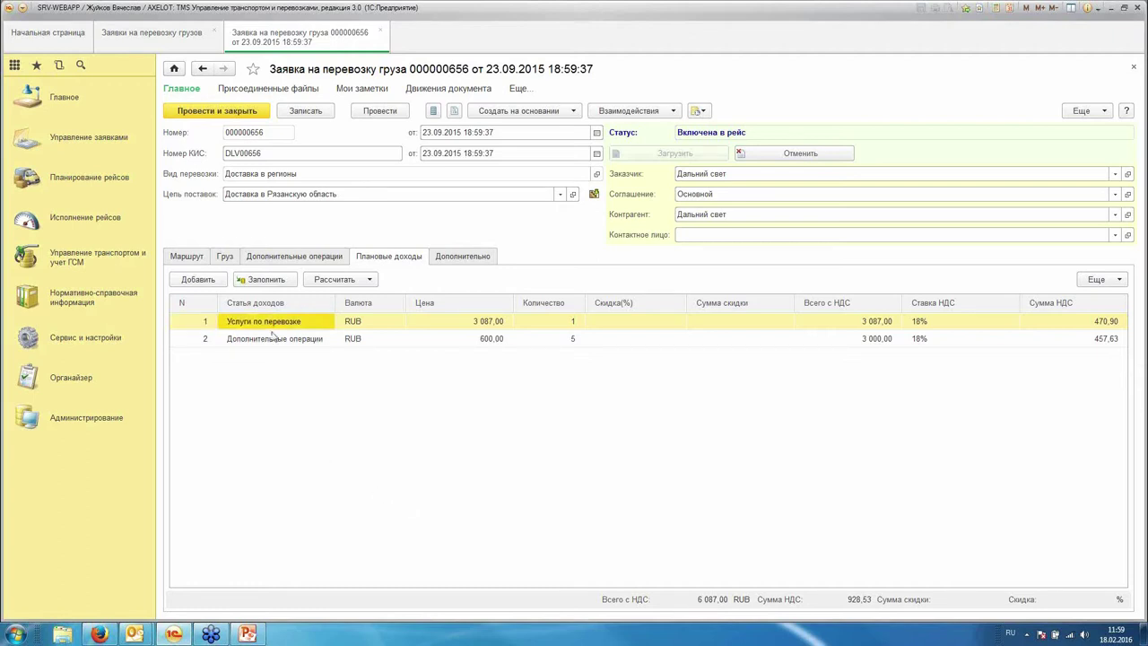
pyautogui.click(266, 341)
pyautogui.click(265, 324)
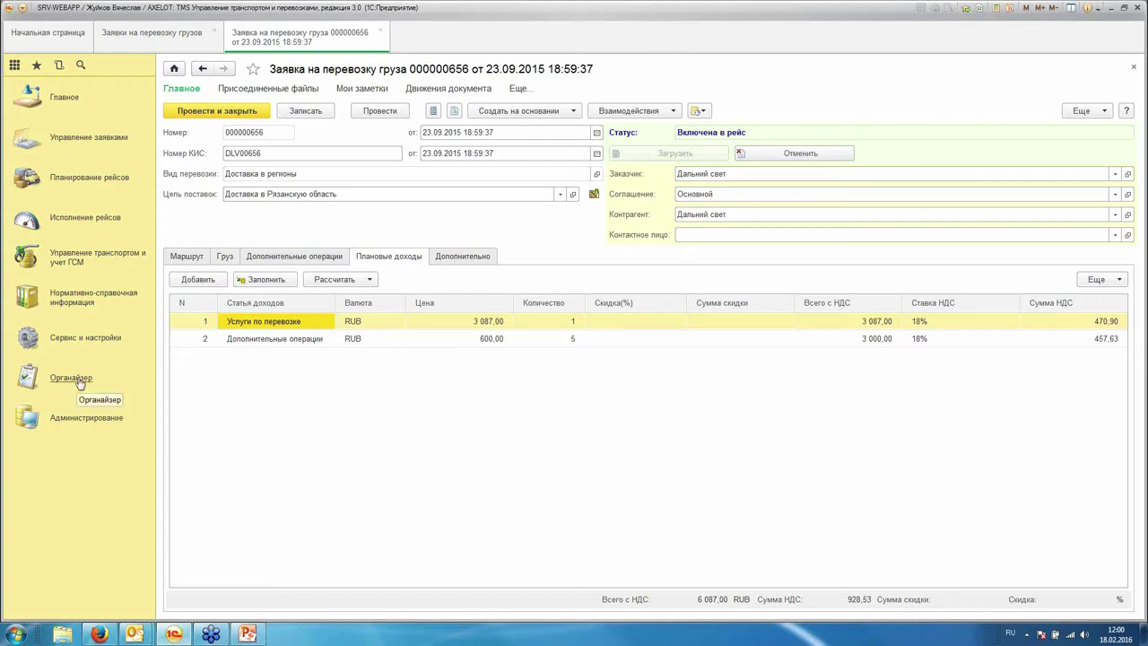
# Step: Look up the tariff calculation rules and view the rule Перевозка за модель (Грузовые перевозки), closing it without changes
pyautogui.click(79, 343)
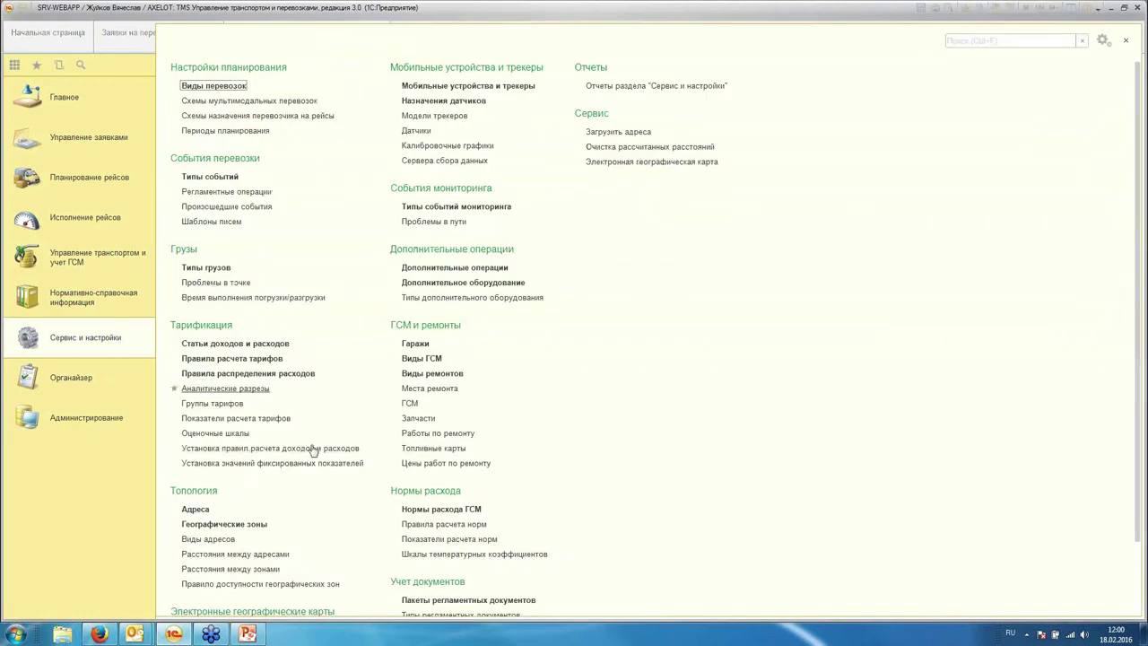
pyautogui.click(233, 359)
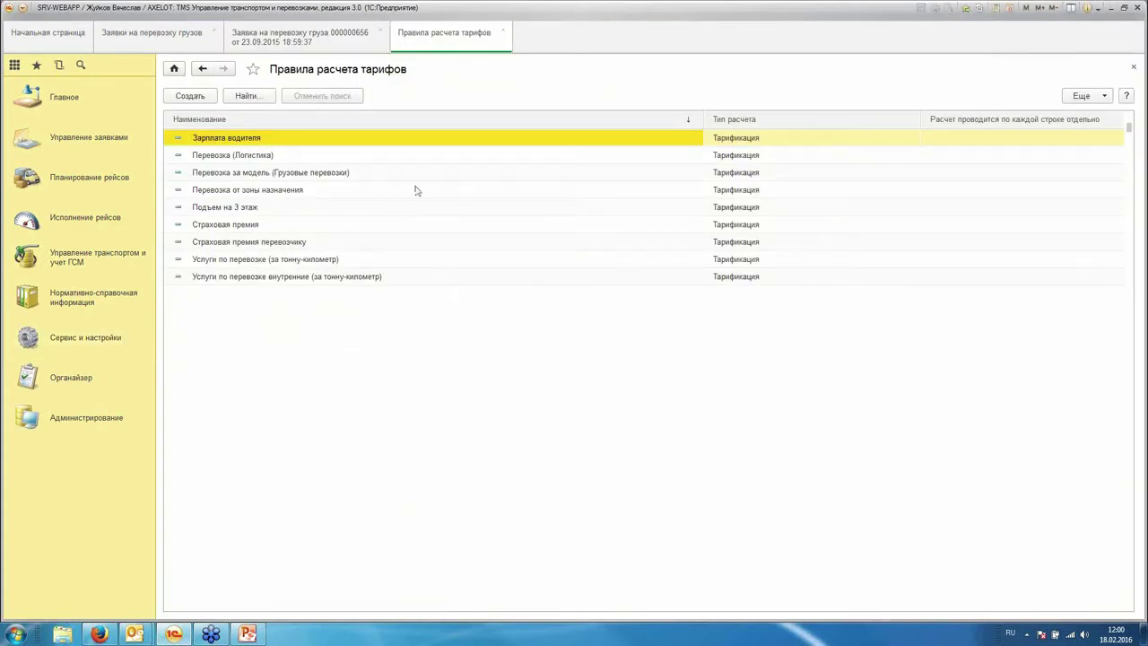
pyautogui.doubleClick(262, 172)
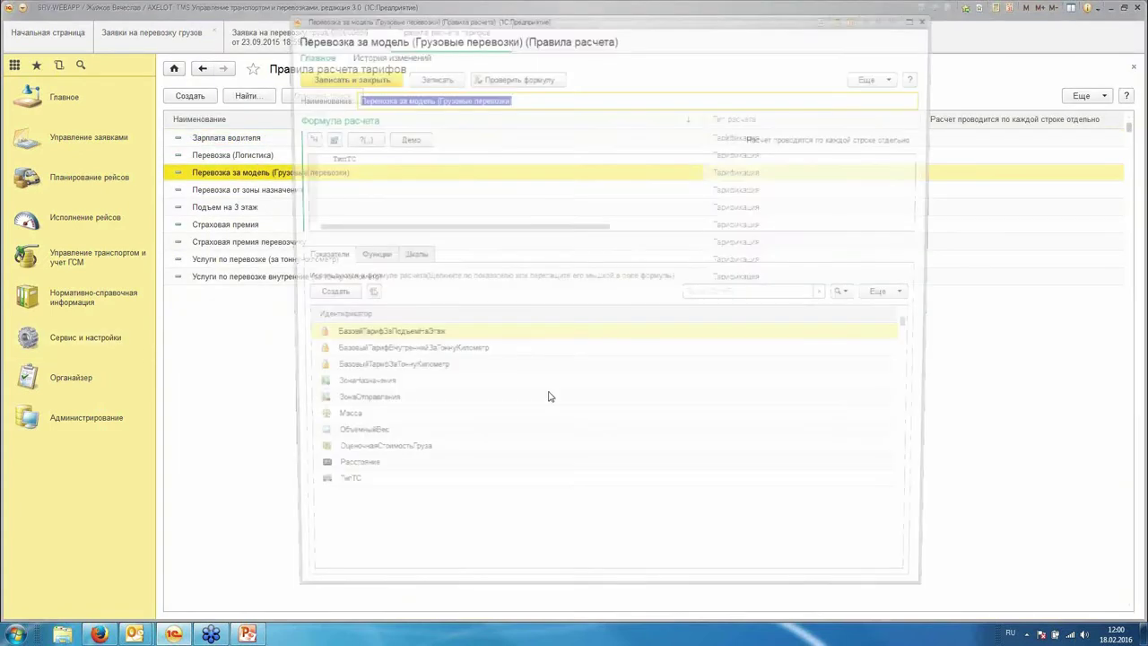
pyautogui.click(932, 16)
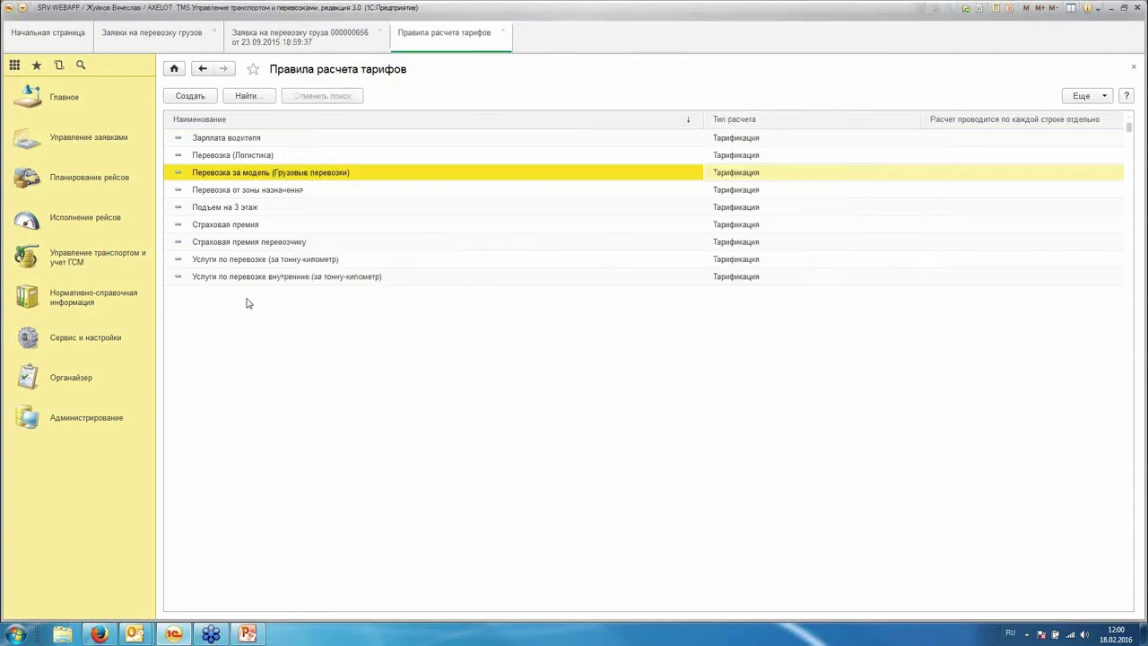
# Step: View the list of documents that set income and expense calculation rules, then close it
pyautogui.click(32, 335)
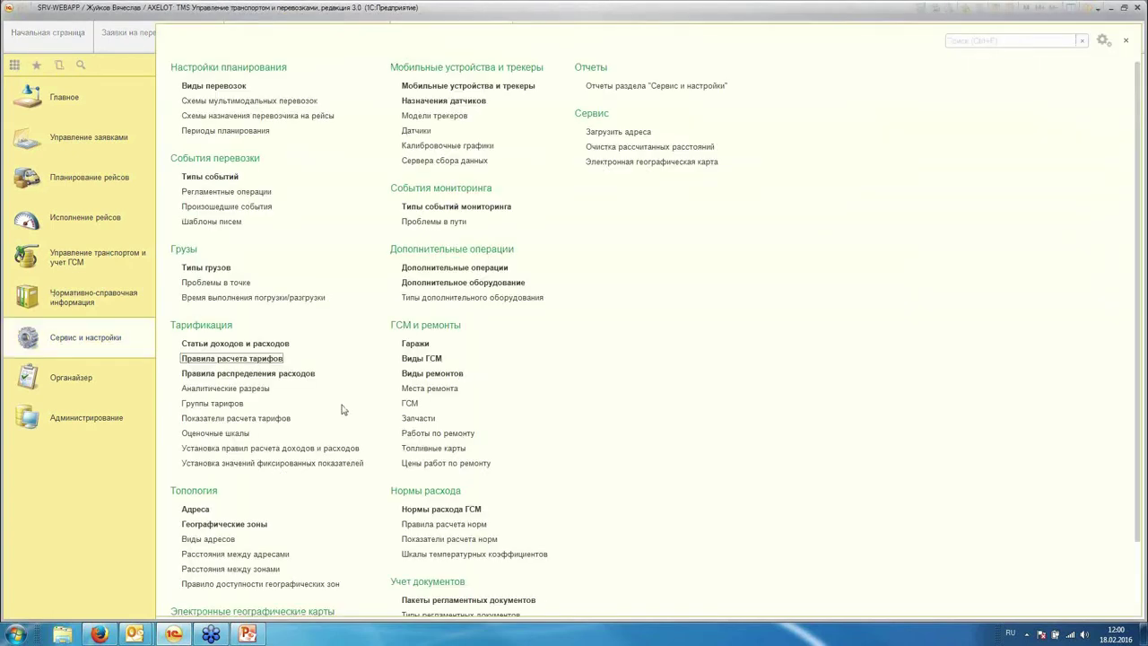
pyautogui.click(284, 448)
pyautogui.moveTo(823, 210); pyautogui.dragTo(794, 142)
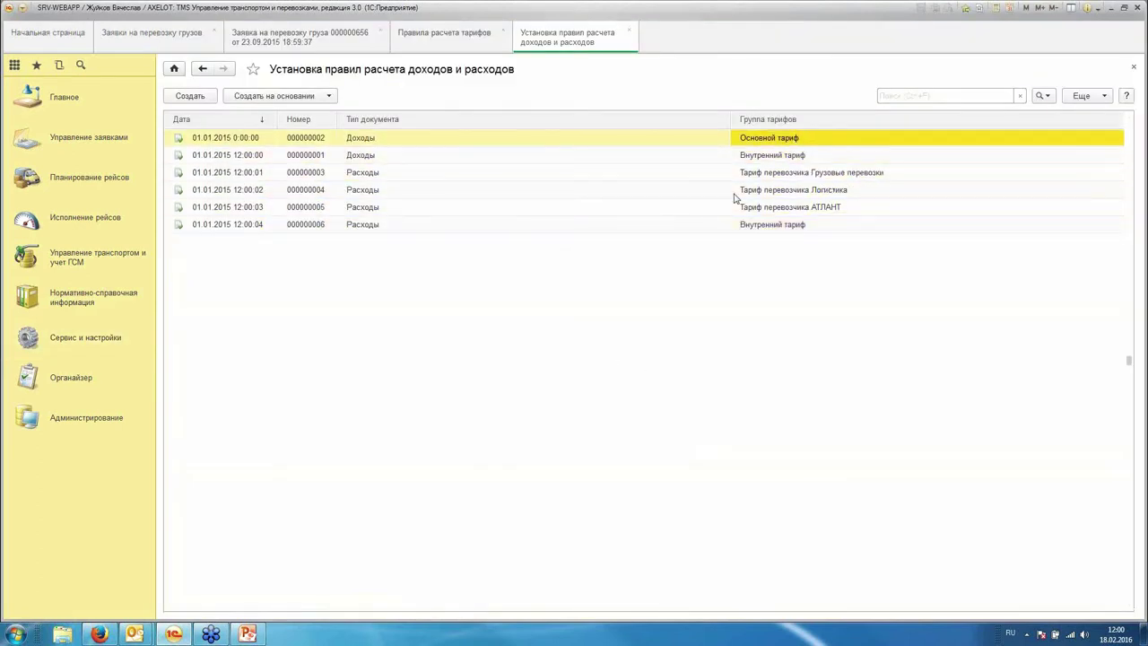
pyautogui.click(1135, 69)
# Step: Return to the open transport request and view its additional details, dismissing the mail notification
pyautogui.click(88, 139)
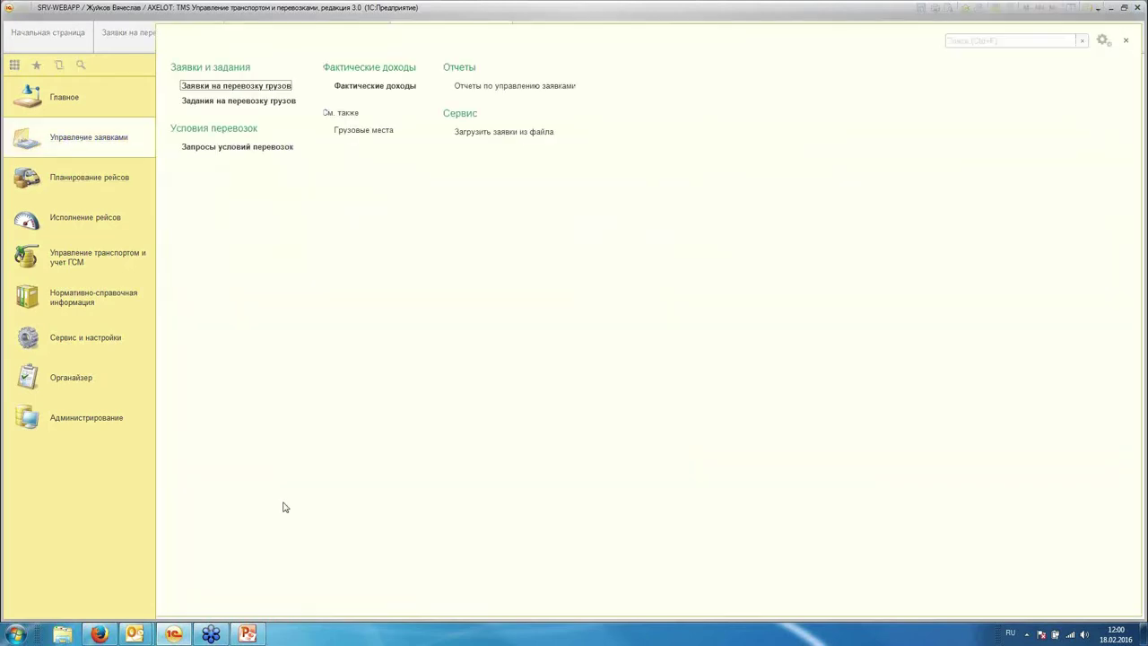
pyautogui.click(236, 86)
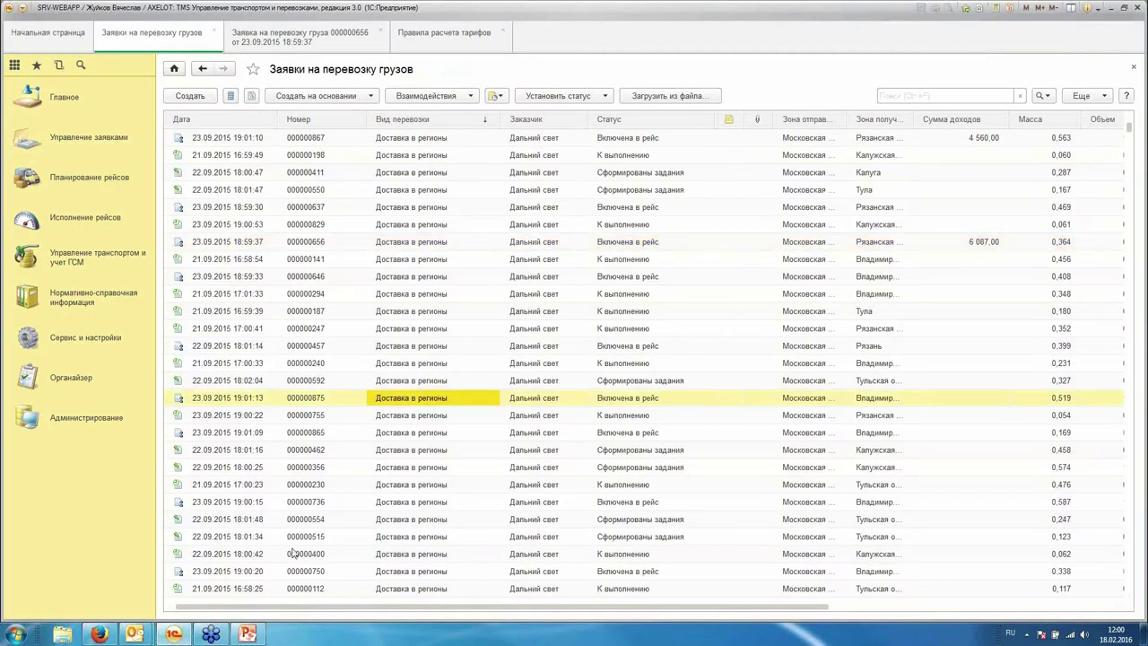
pyautogui.click(304, 37)
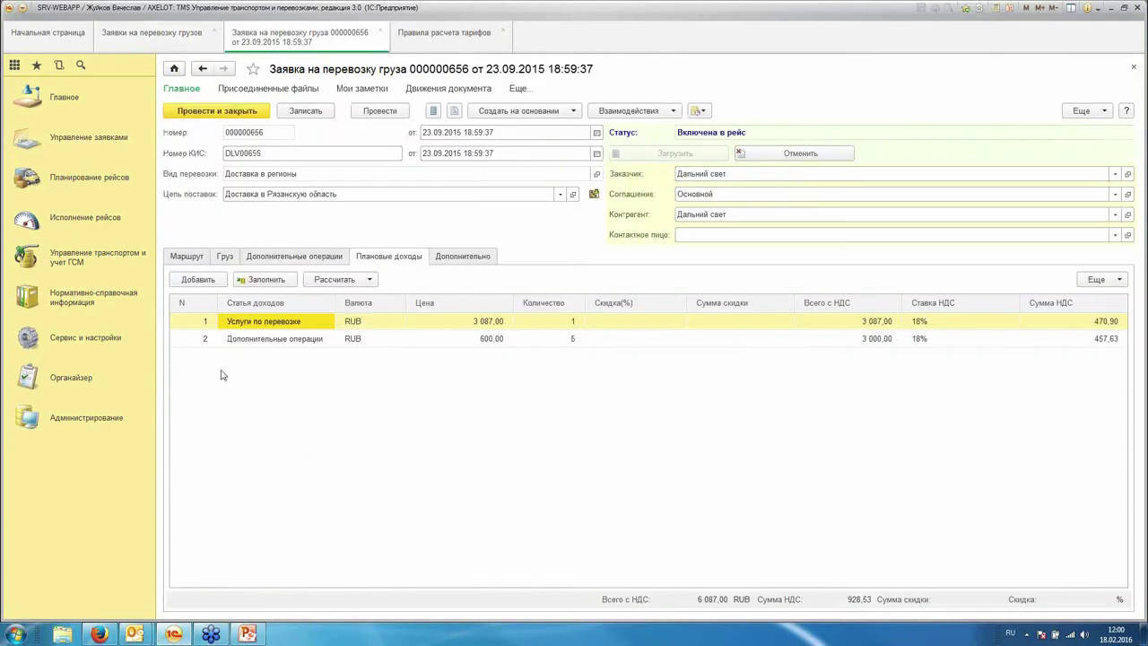
pyautogui.click(459, 258)
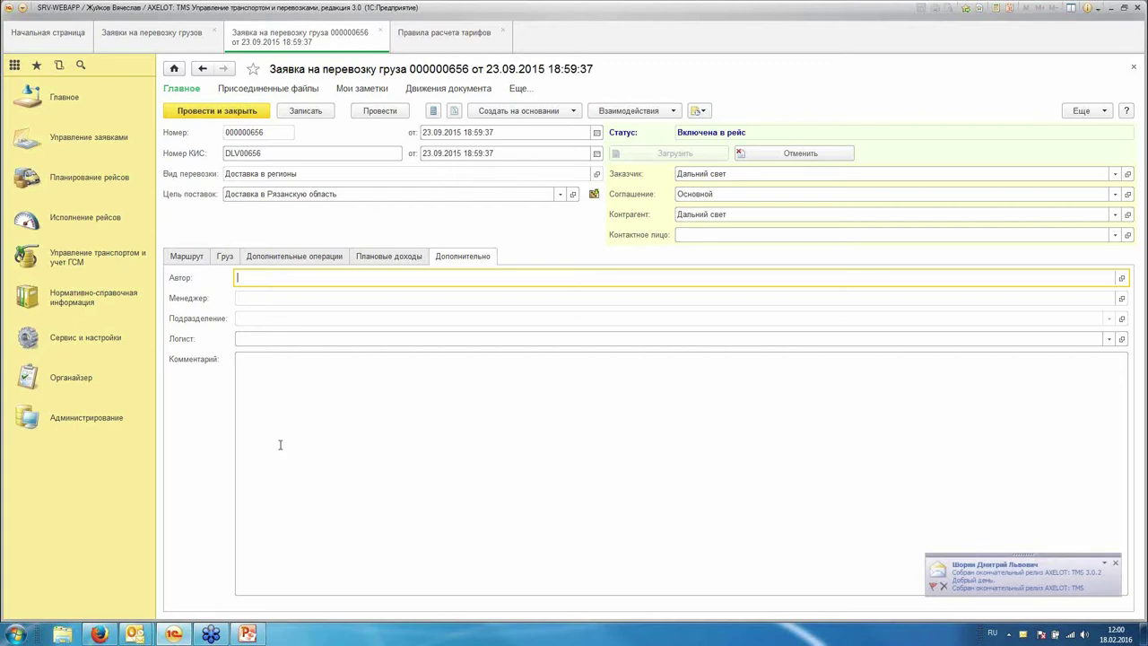
pyautogui.click(1115, 562)
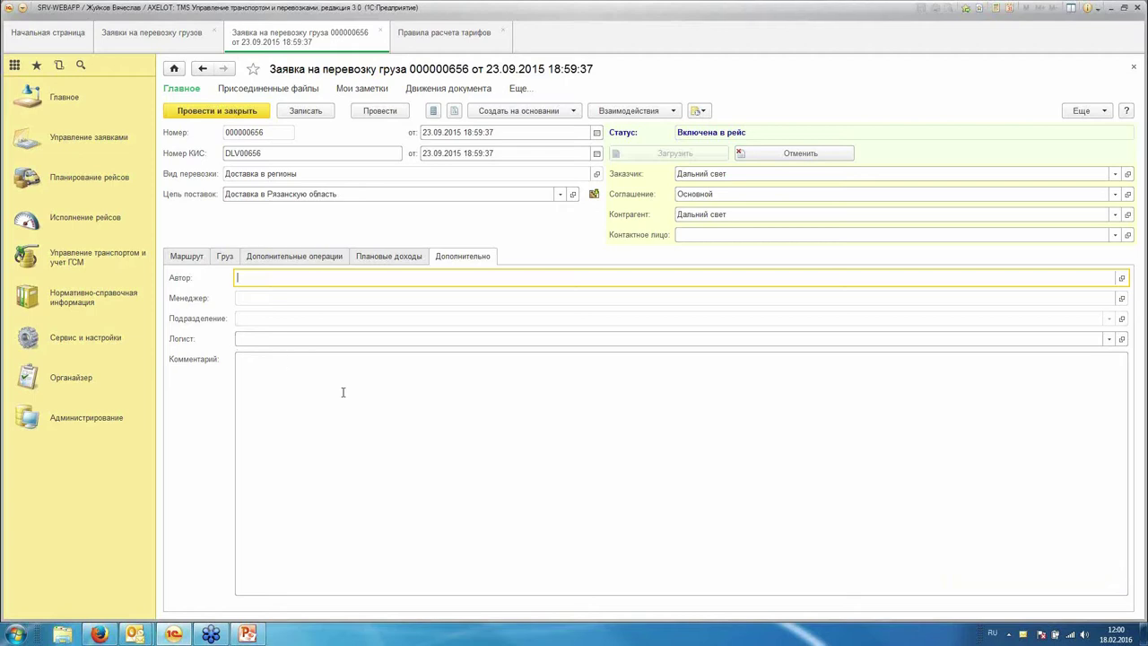
# Step: Show the request's route details and open the multimodal scheme of its supply chain Доставка в Рязанскую область
pyautogui.click(184, 259)
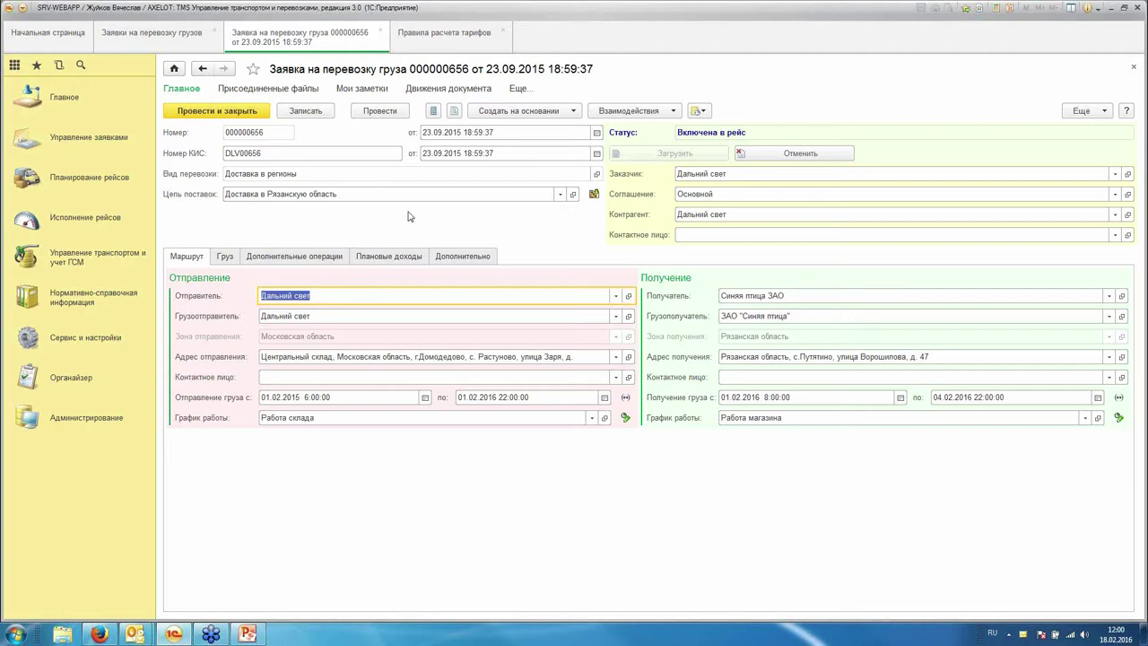
pyautogui.click(573, 194)
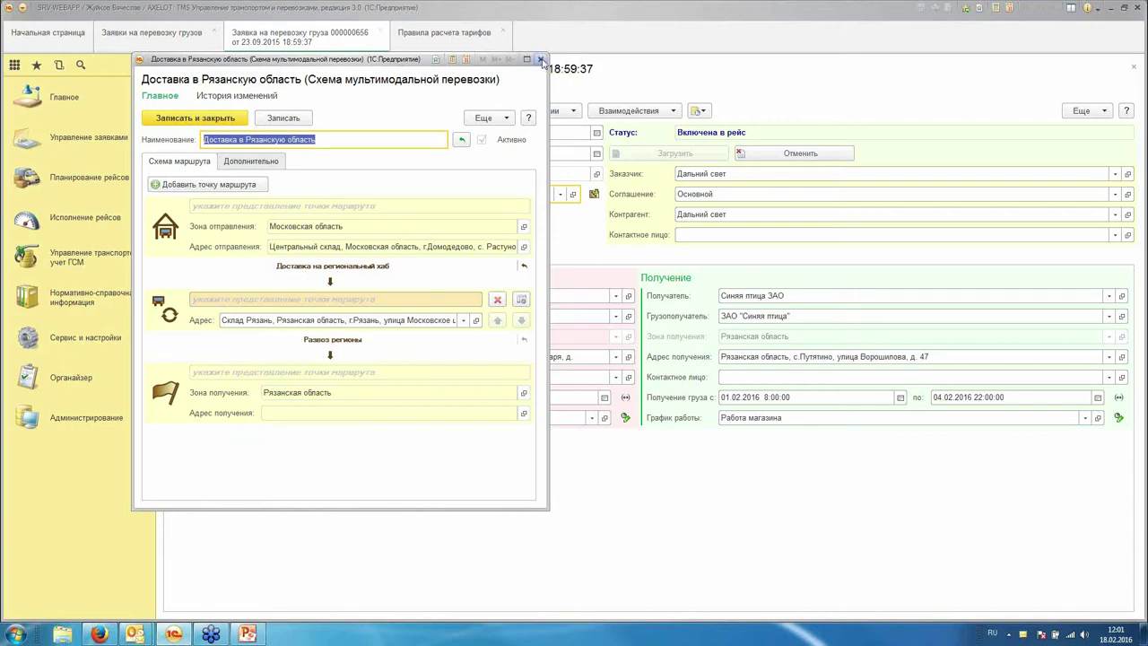
# Step: Close the multimodal scheme and open the request's first transport task, Доставка на региональный хаб, from its document subordination structure
pyautogui.click(540, 59)
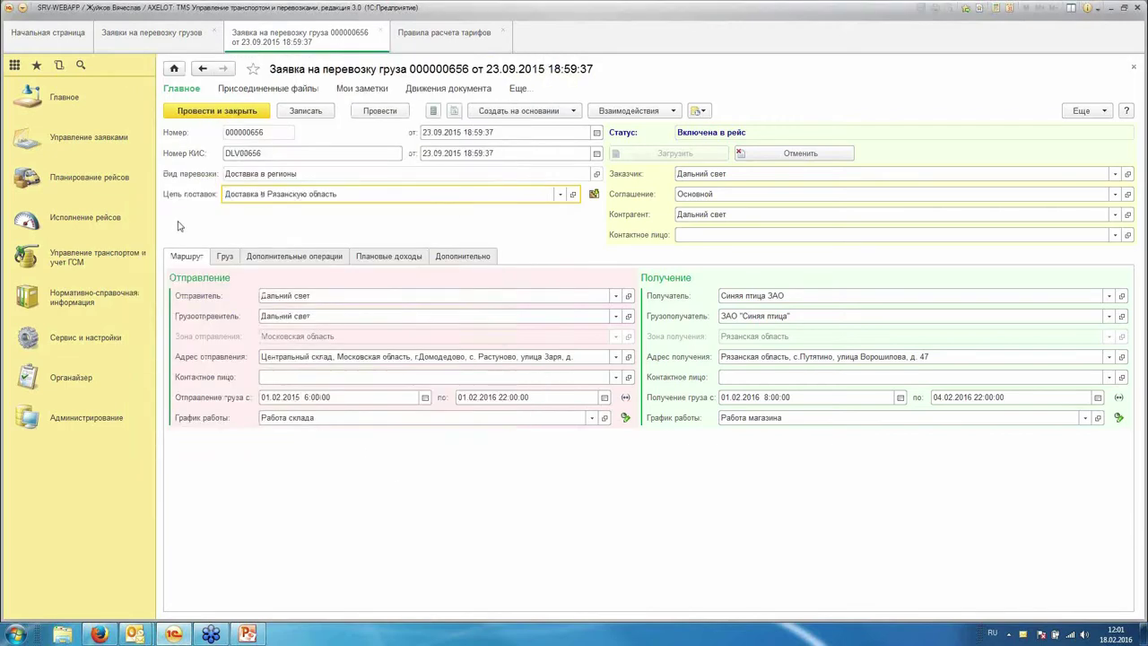
pyautogui.click(454, 110)
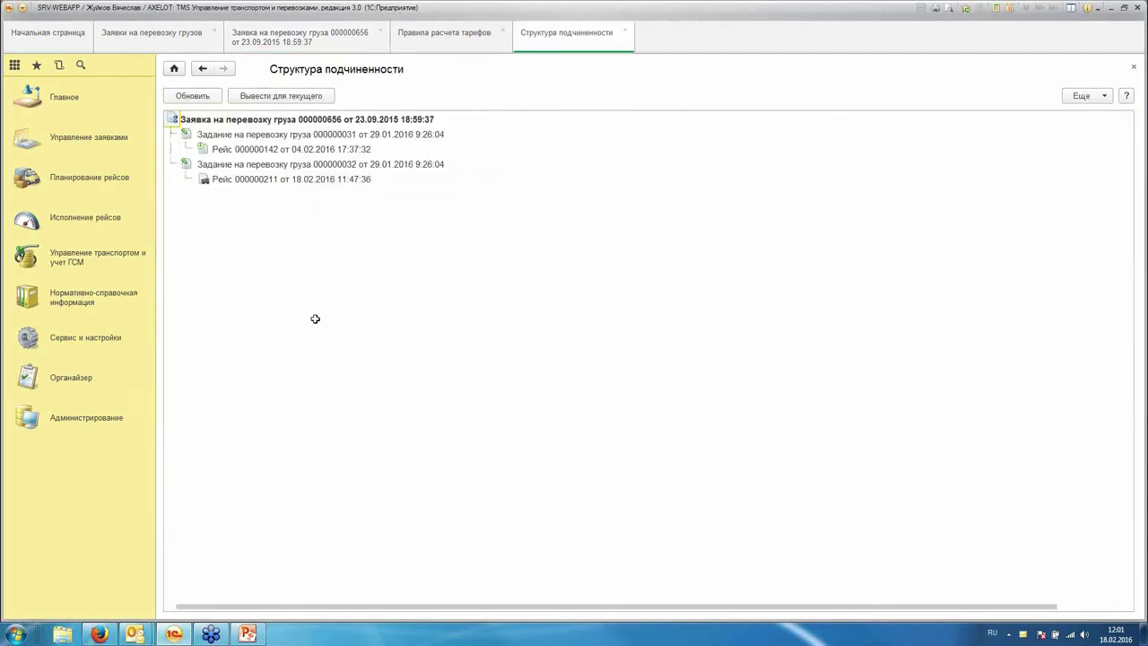
pyautogui.click(221, 134)
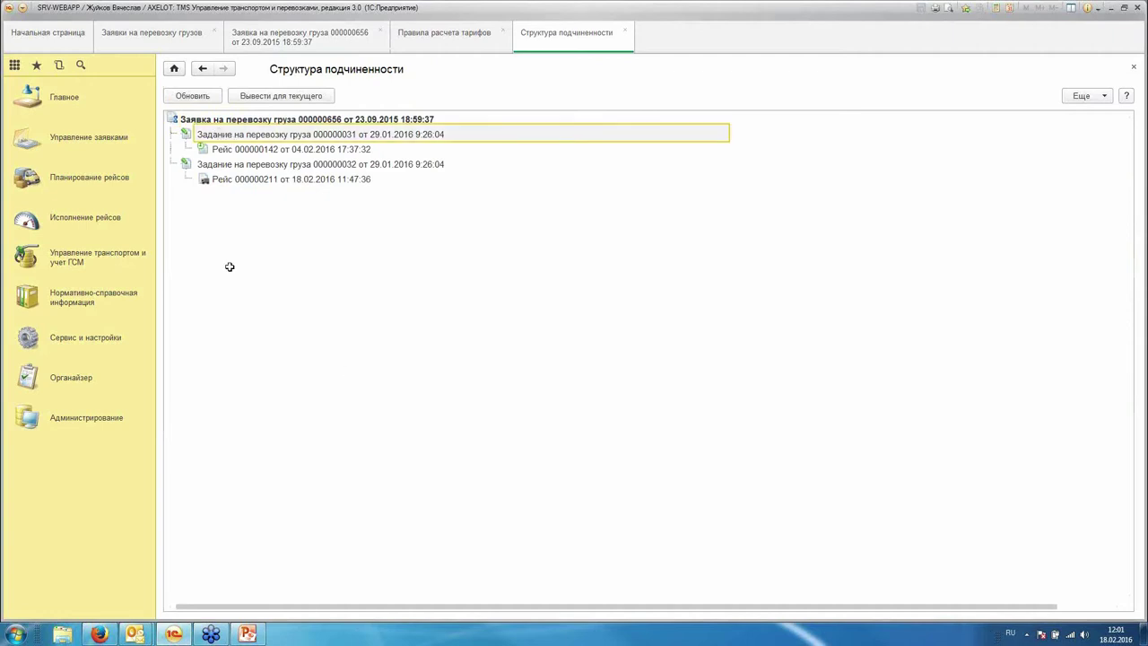
pyautogui.doubleClick(217, 134)
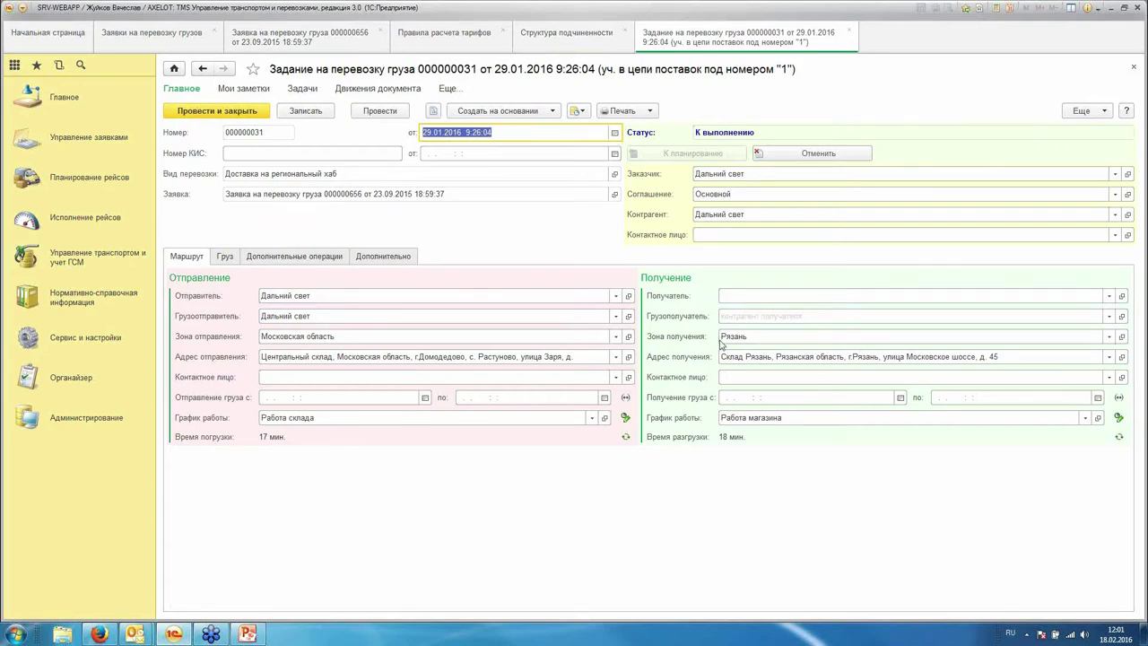
# Step: Close the first task, view the second transport task, Развоз регионы, and return to the transport request
pyautogui.click(1134, 67)
pyautogui.click(244, 164)
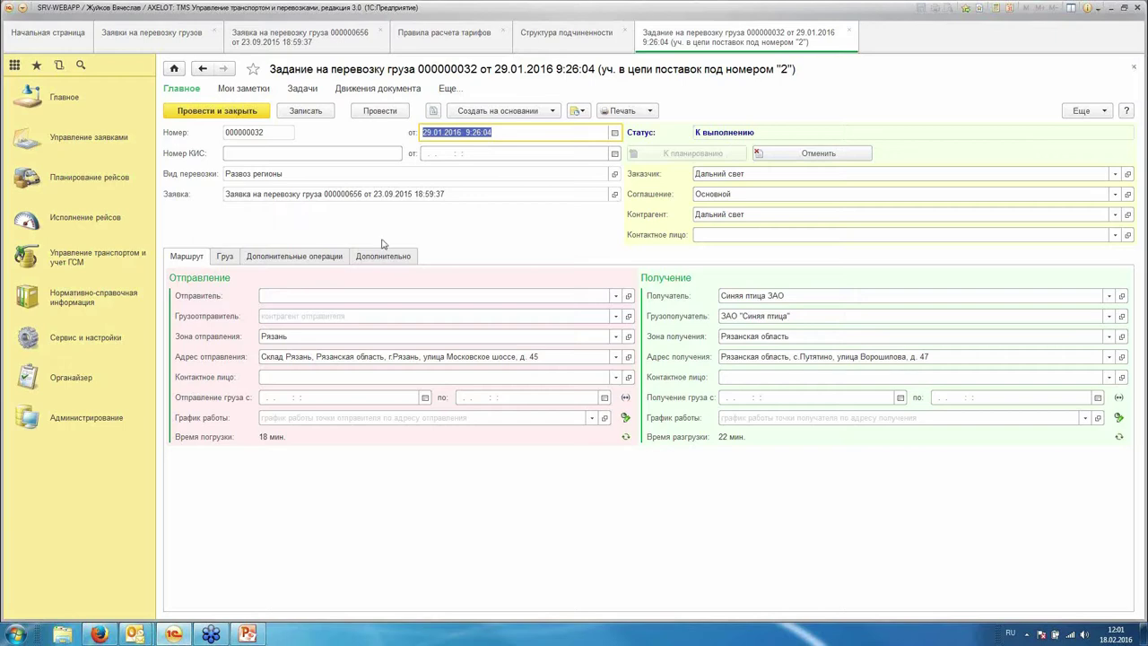
pyautogui.click(1133, 66)
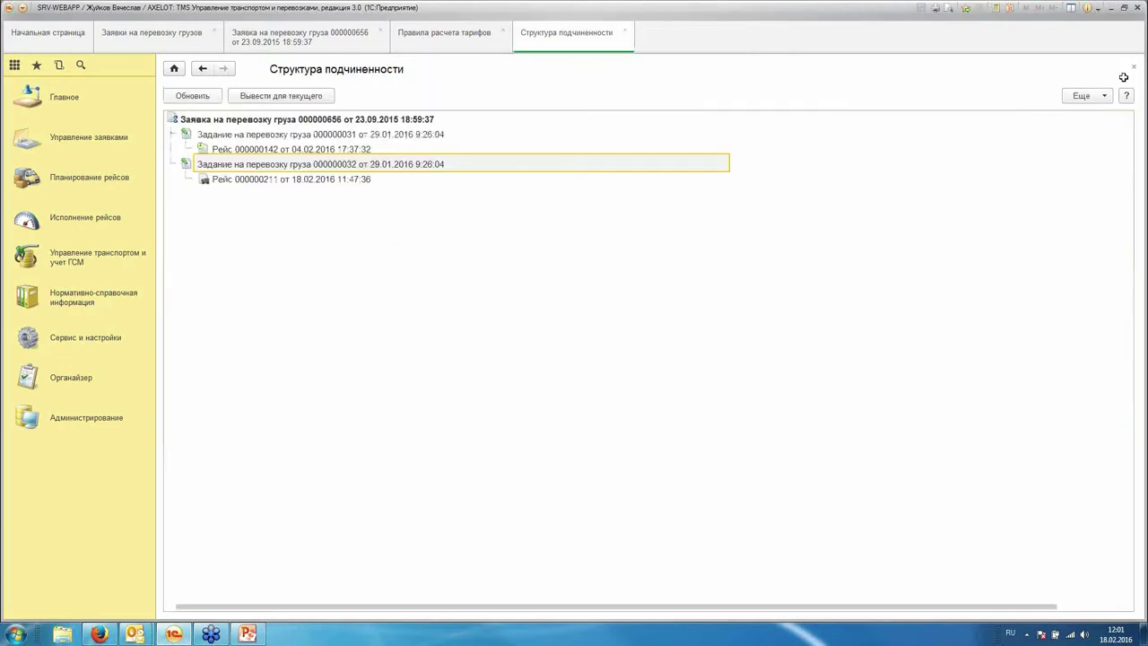
pyautogui.click(1134, 66)
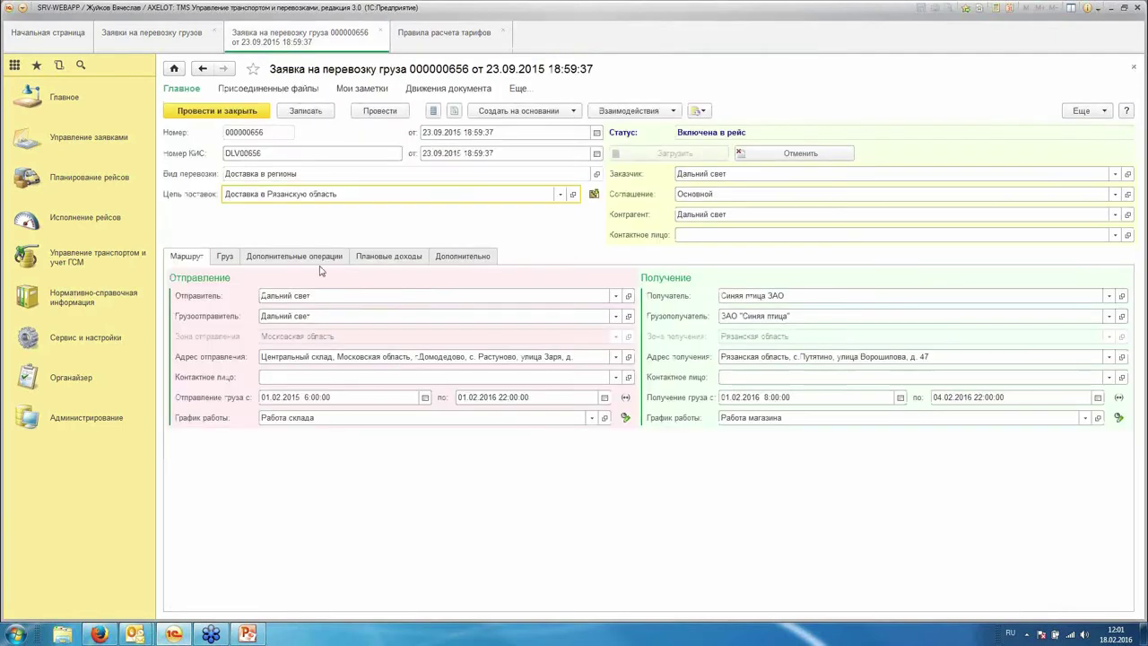
# Step: Examine the request's cargo places, including their addresses and sums, and return to its route details
pyautogui.click(222, 257)
pyautogui.hscroll(5, 302, 459)
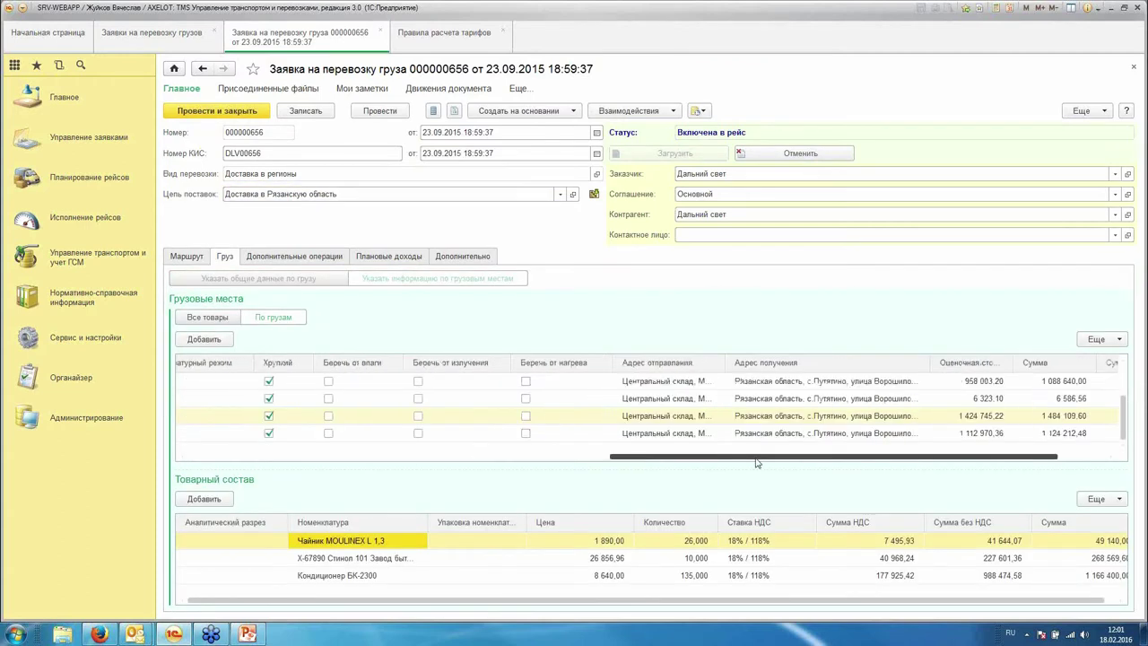
pyautogui.click(579, 409)
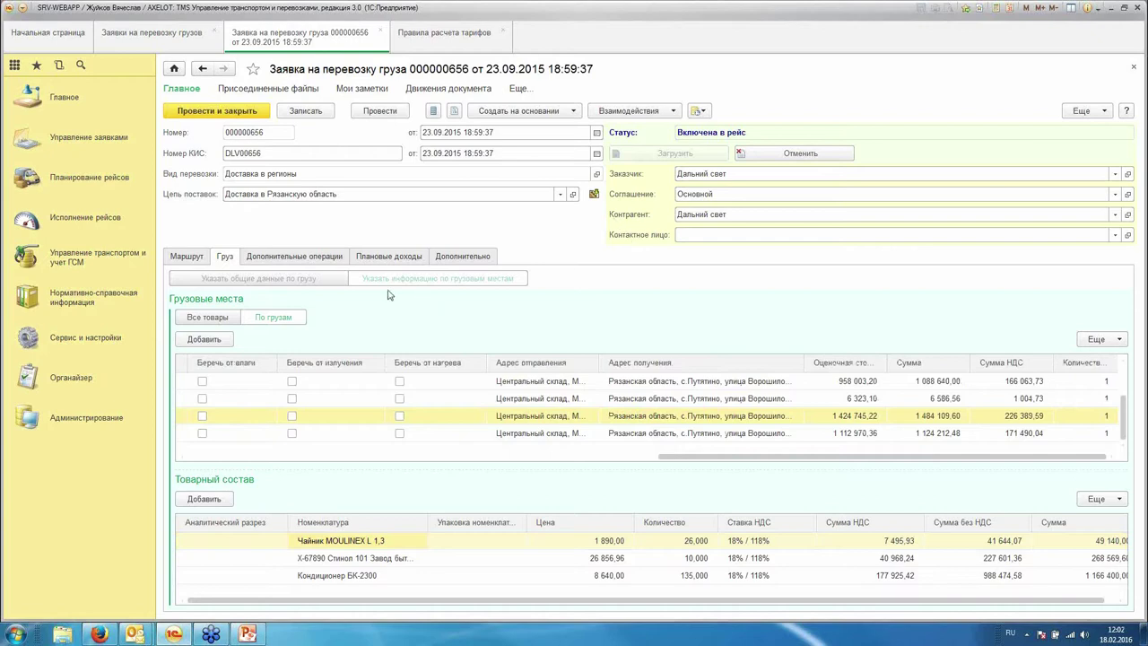
pyautogui.click(199, 257)
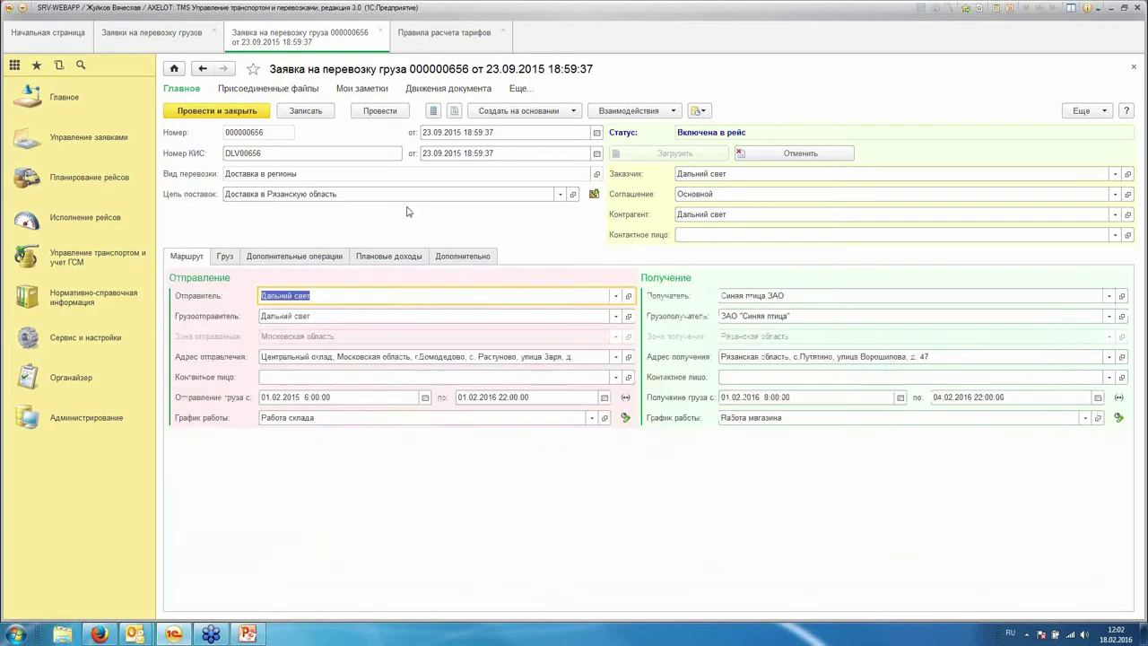
# Step: Reopen the first transport task from the subordination structure and review its cargo, additional operations, additional details and route
pyautogui.click(454, 111)
pyautogui.doubleClick(218, 134)
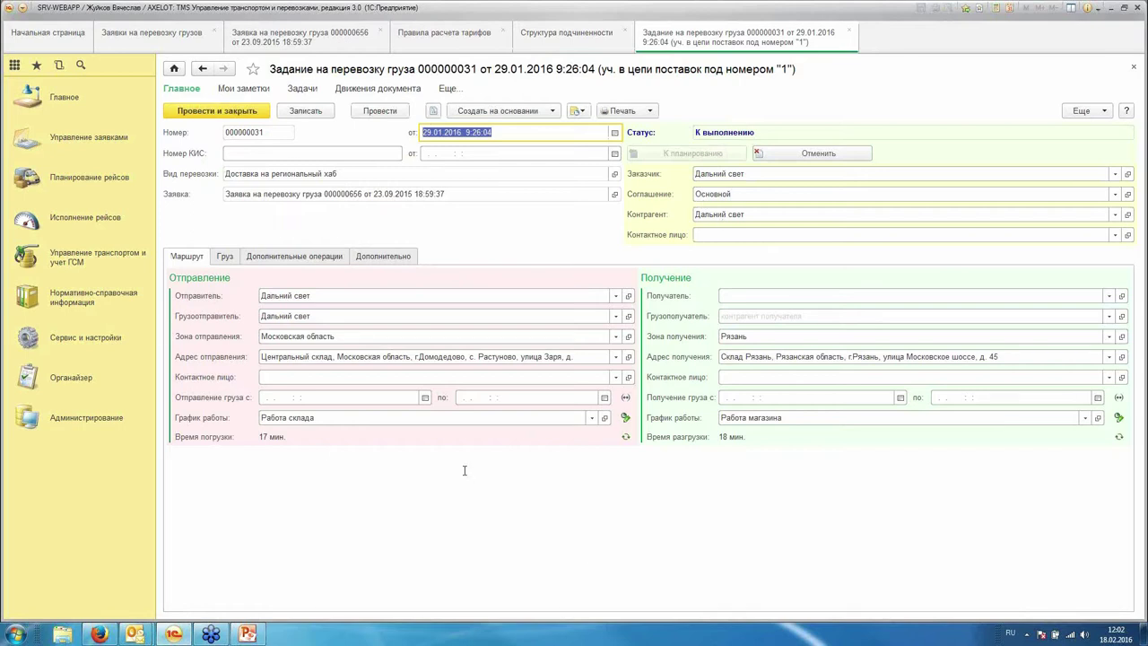
pyautogui.click(224, 256)
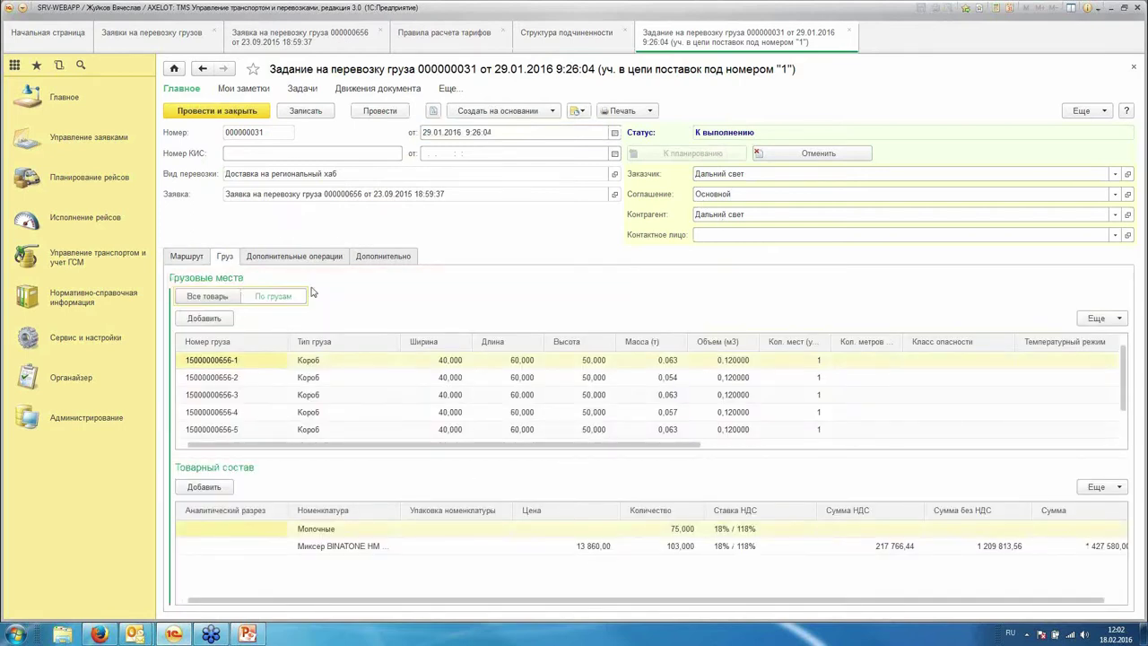
pyautogui.click(260, 260)
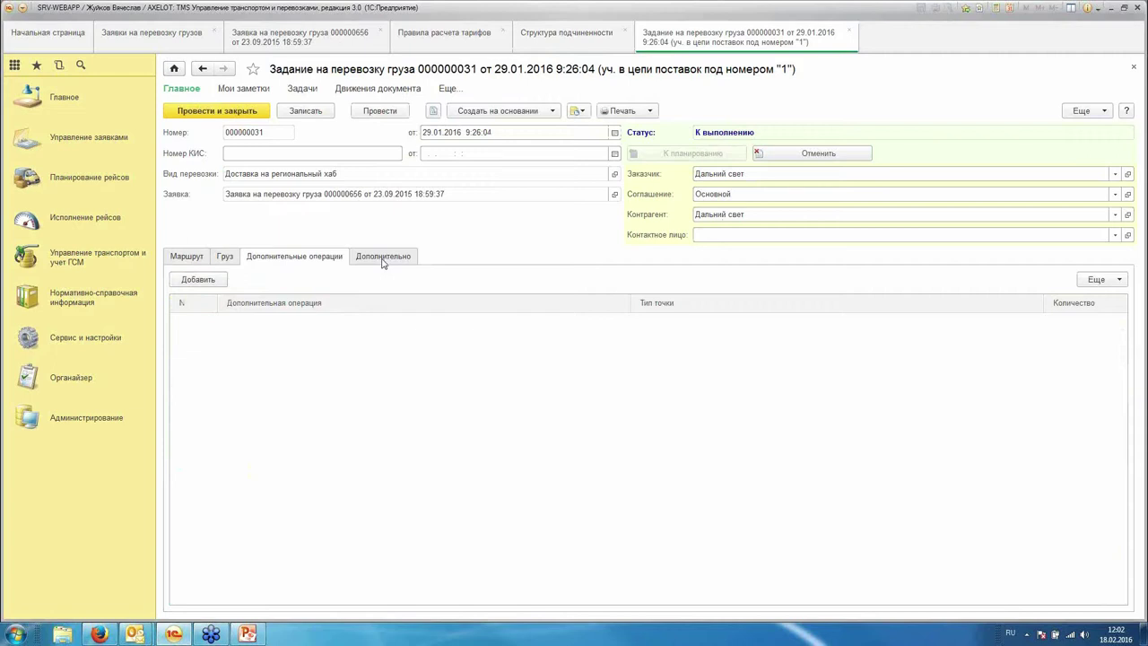
pyautogui.click(383, 260)
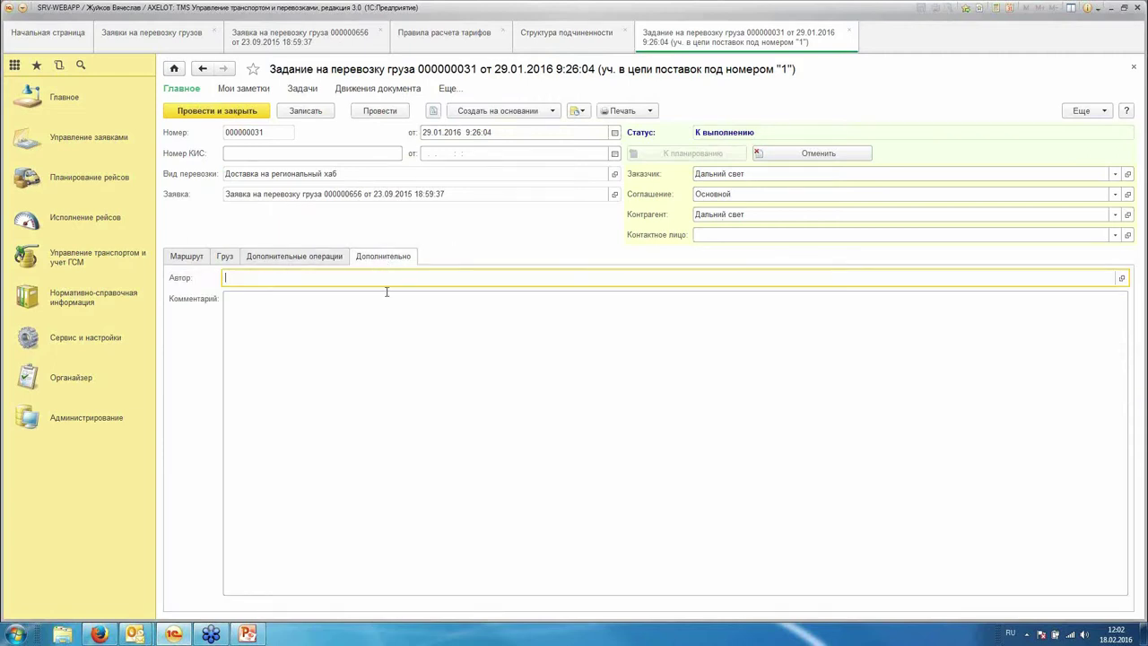
pyautogui.click(178, 257)
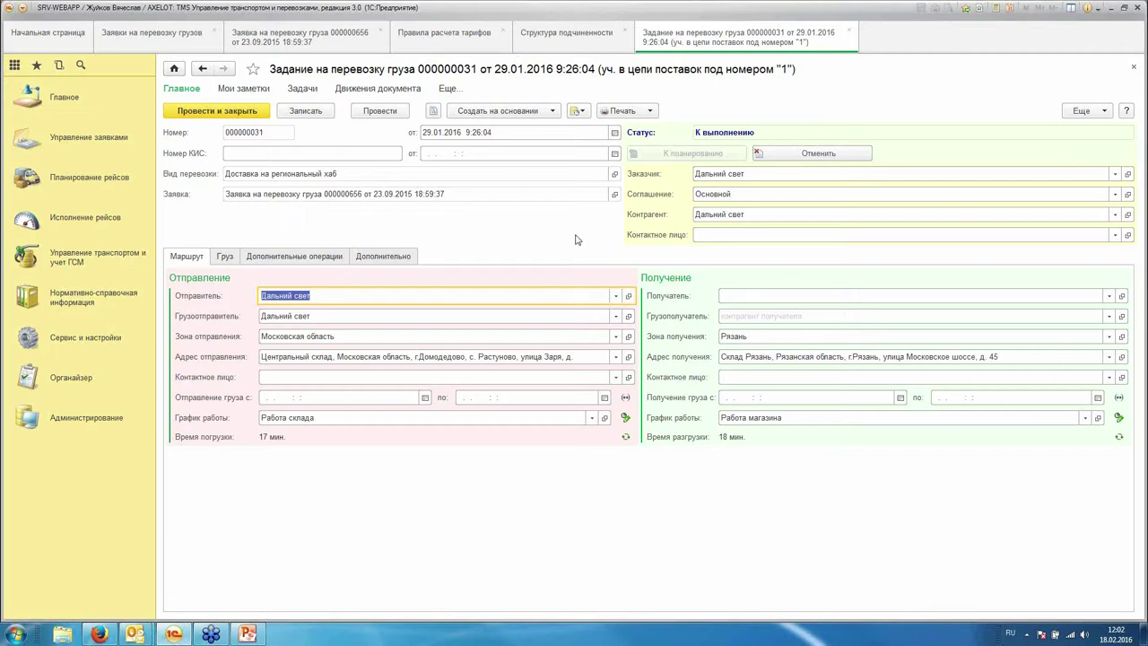
# Step: Open the trip planning workplace, centre its map around the Moscow and Vladimir regions, and enlarge the map area
pyautogui.click(78, 185)
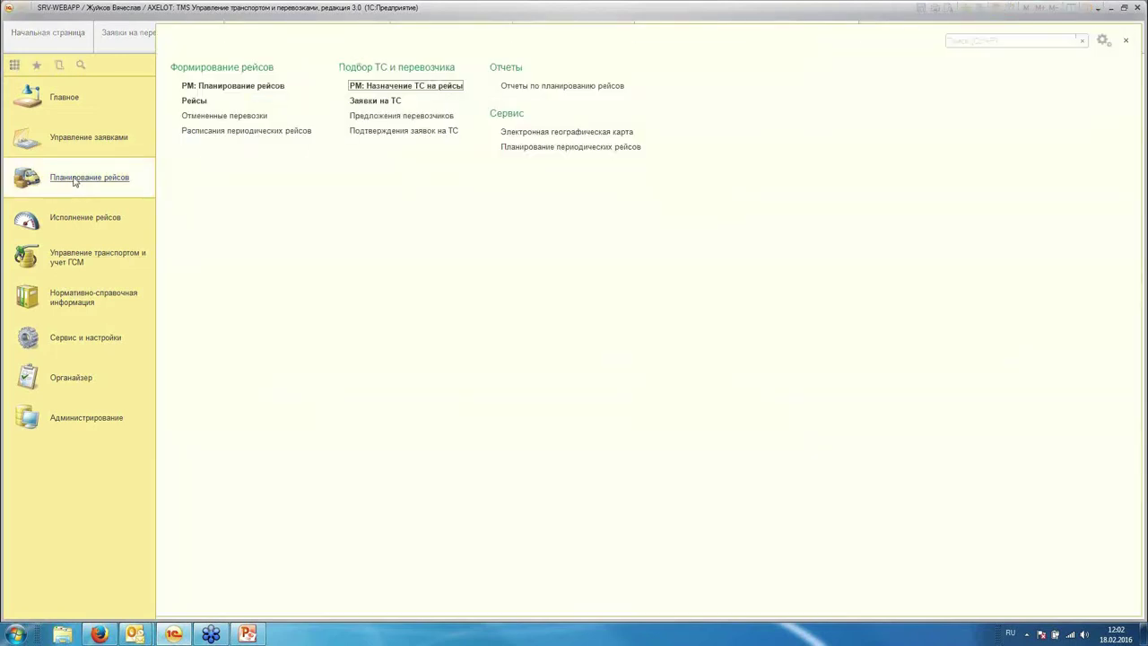
pyautogui.click(233, 85)
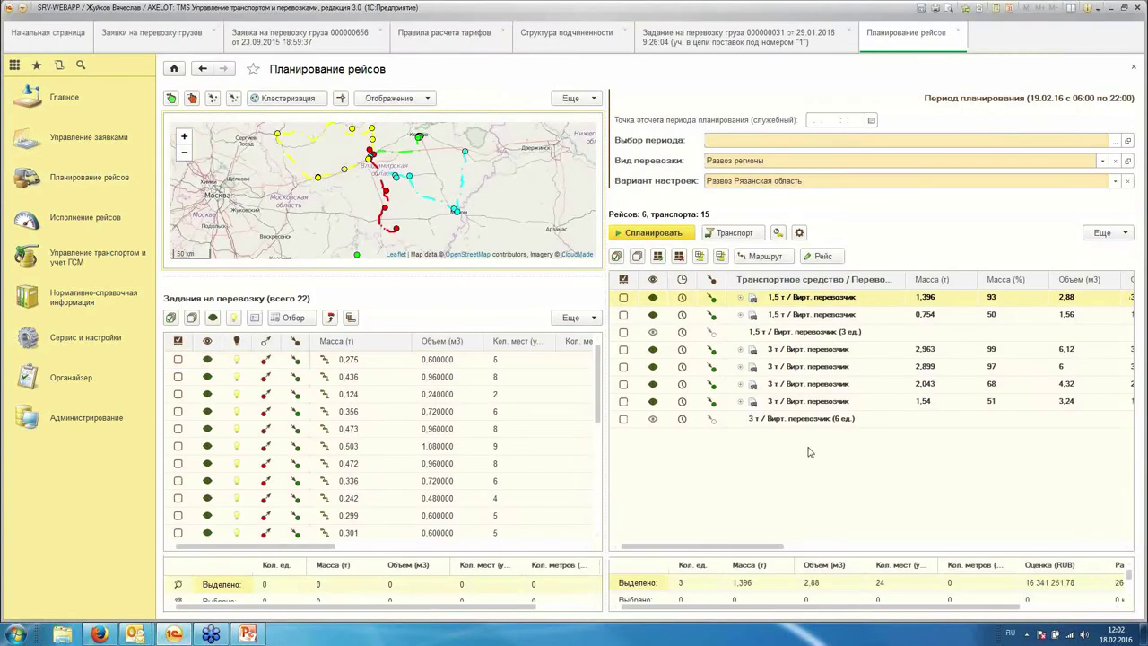
pyautogui.moveTo(313, 208); pyautogui.dragTo(461, 216)
pyautogui.moveTo(403, 192); pyautogui.dragTo(359, 194)
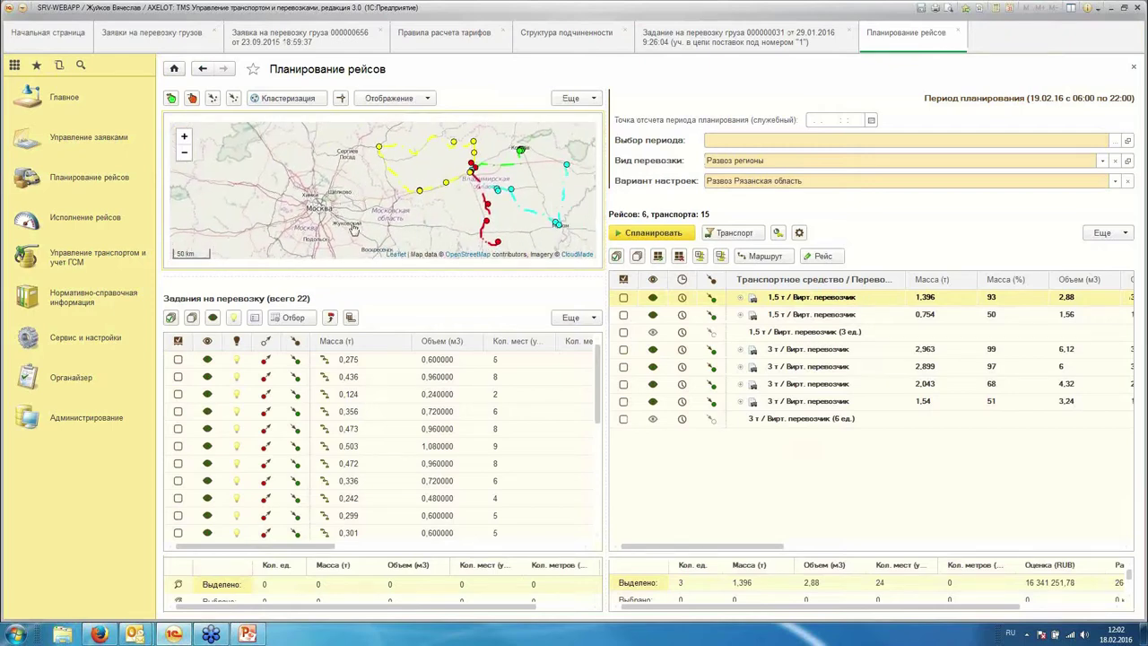
pyautogui.moveTo(348, 277); pyautogui.dragTo(350, 337)
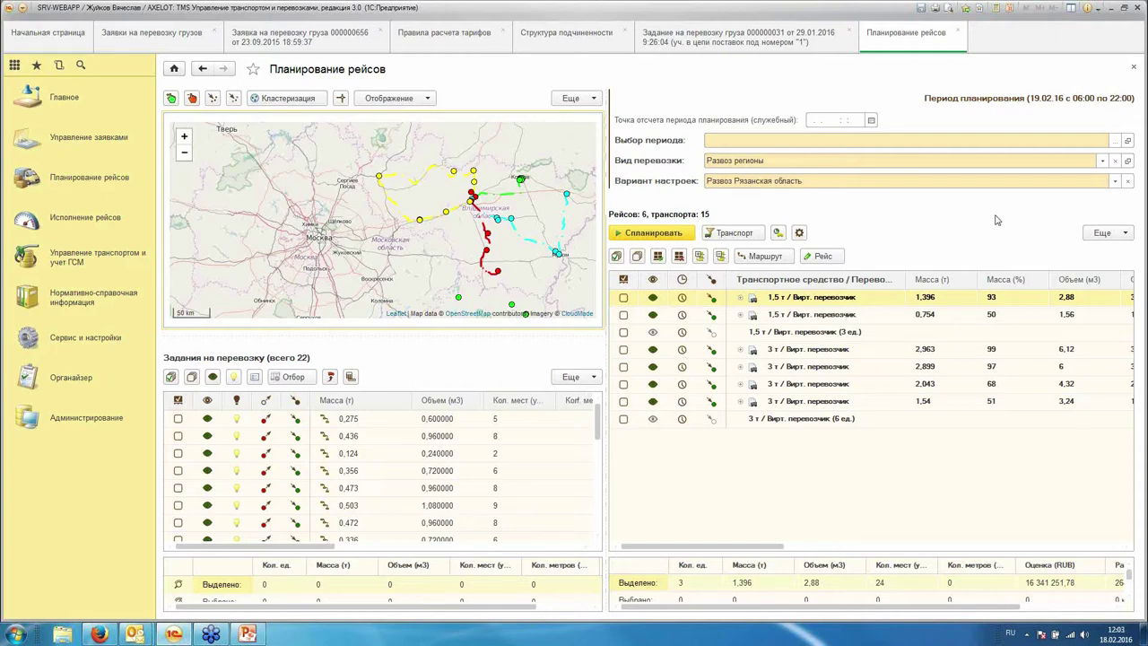
# Step: View the custom planning period settings and the list of available transportation types, leaving both unchanged
pyautogui.click(1116, 140)
pyautogui.click(843, 158)
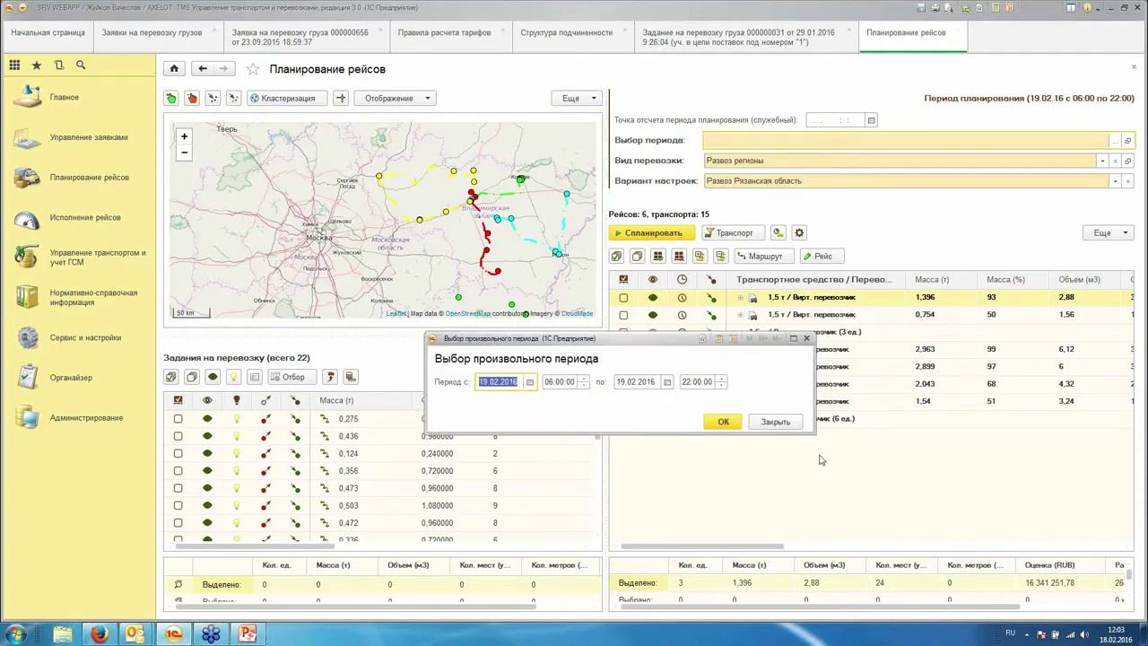
pyautogui.click(773, 425)
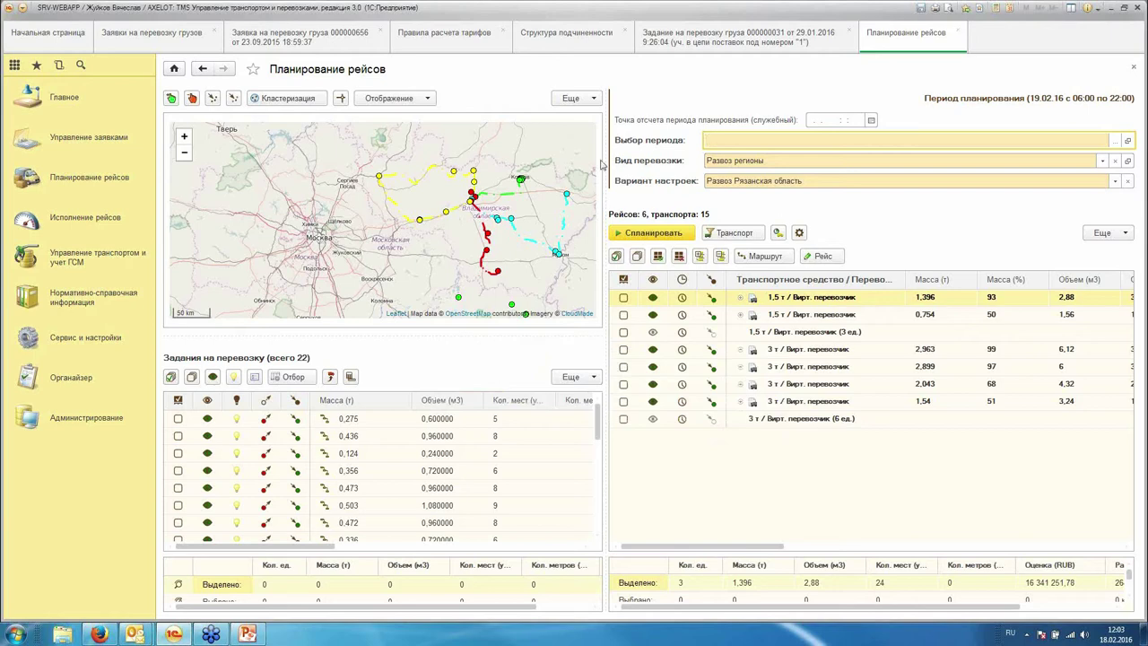
pyautogui.click(791, 164)
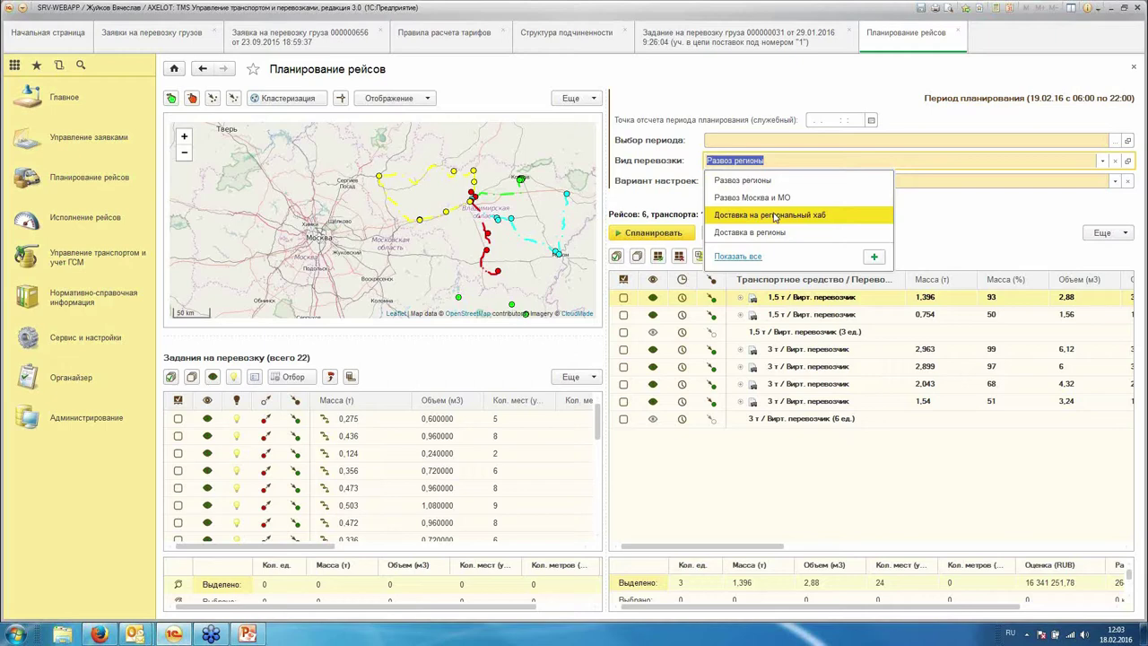
pyautogui.click(986, 231)
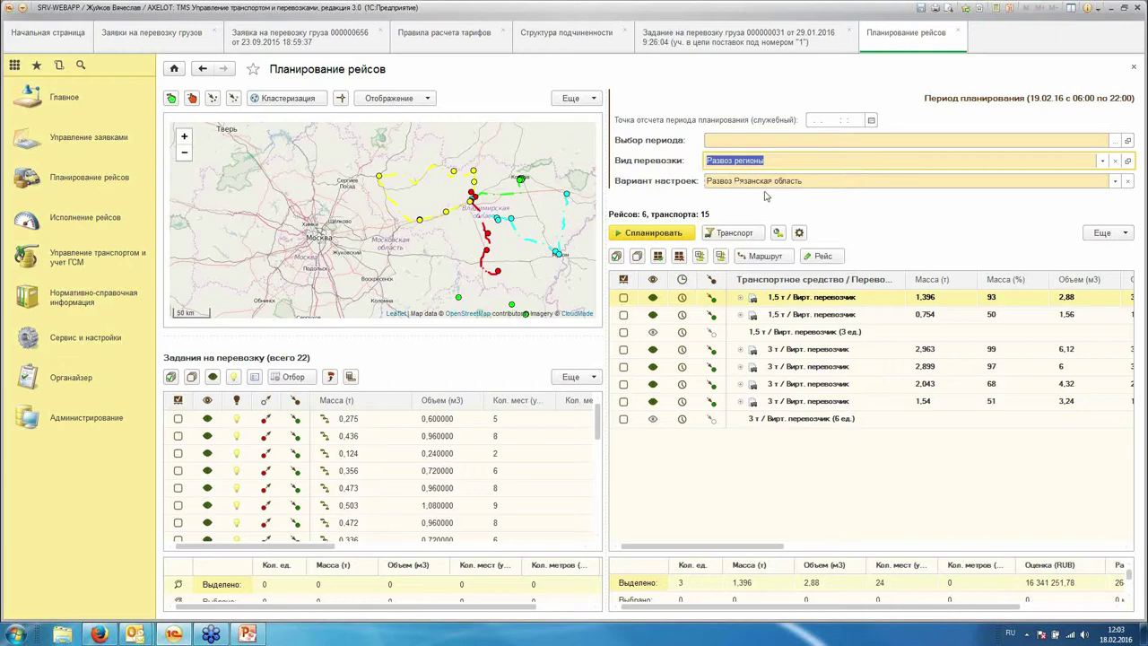
# Step: Clear the settings variant and show the transport tasks of all regions on the map
pyautogui.press('Tab')
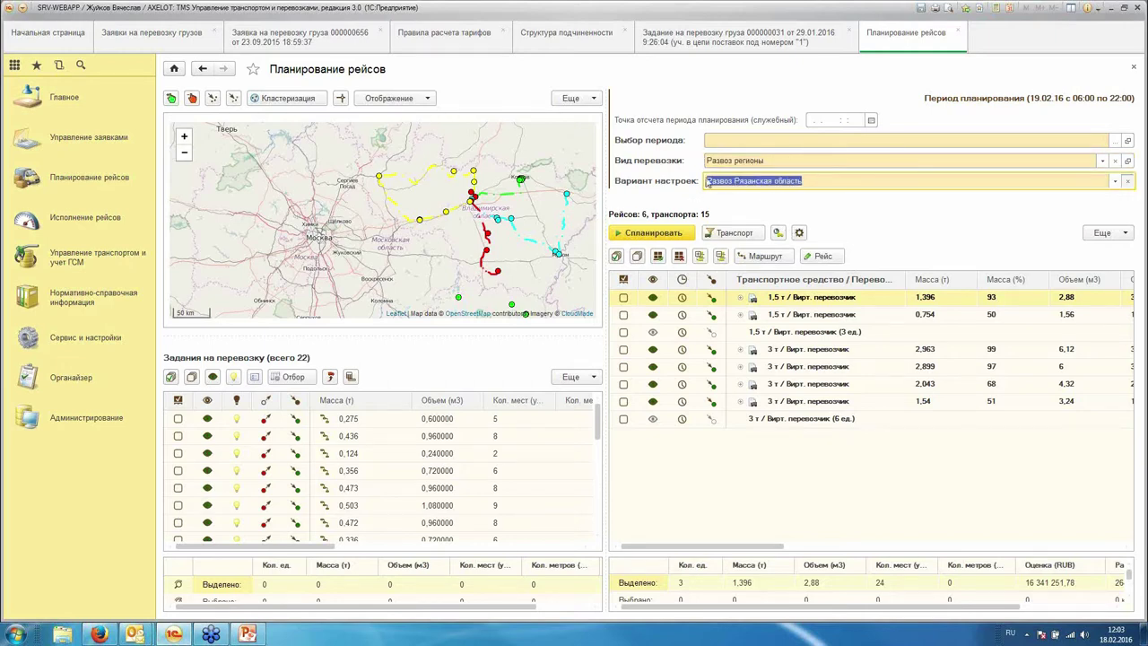
pyautogui.press('Delete')
pyautogui.click(213, 99)
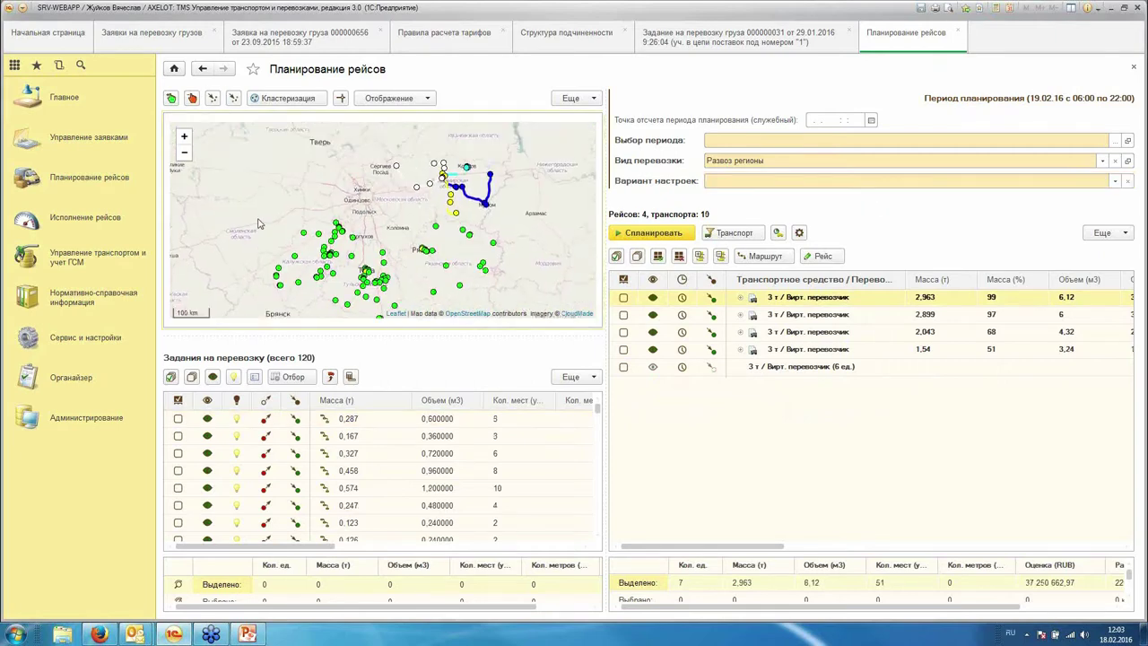
pyautogui.moveTo(258, 224); pyautogui.dragTo(247, 200)
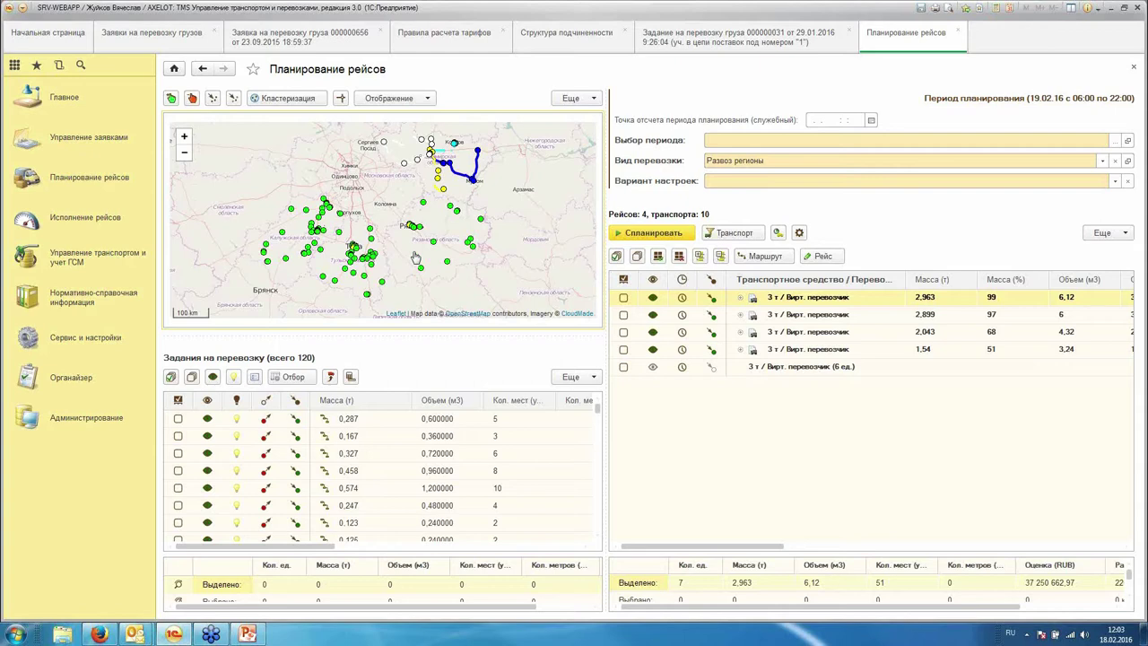
# Step: Set the settings variant to Развоз Рязанская область
pyautogui.click(738, 189)
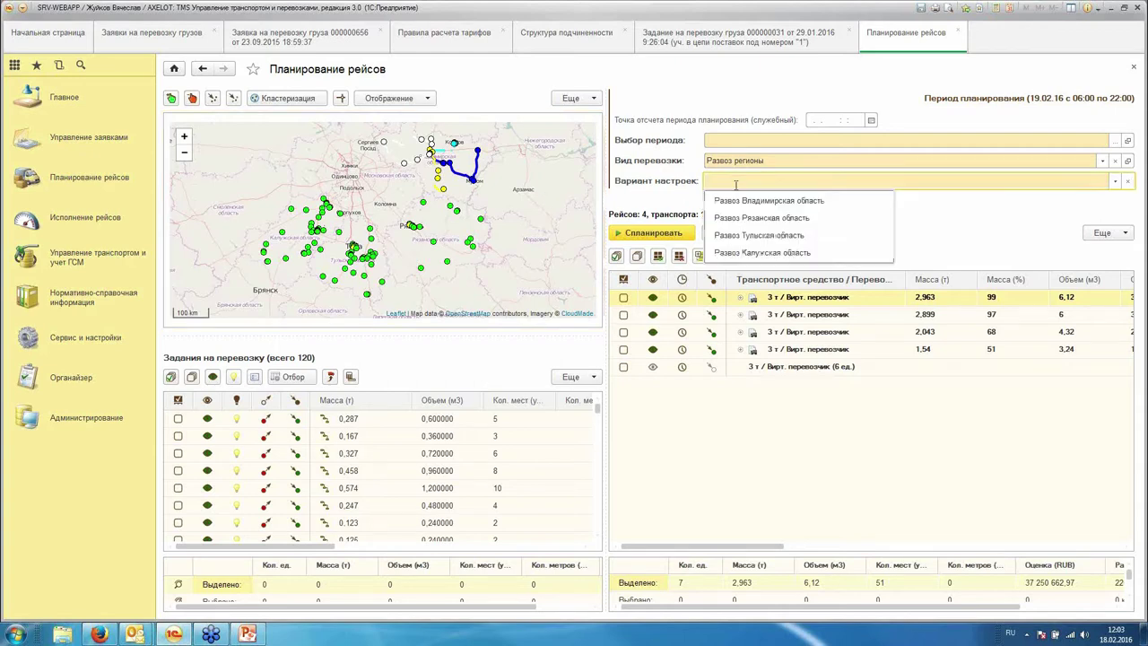
pyautogui.click(778, 227)
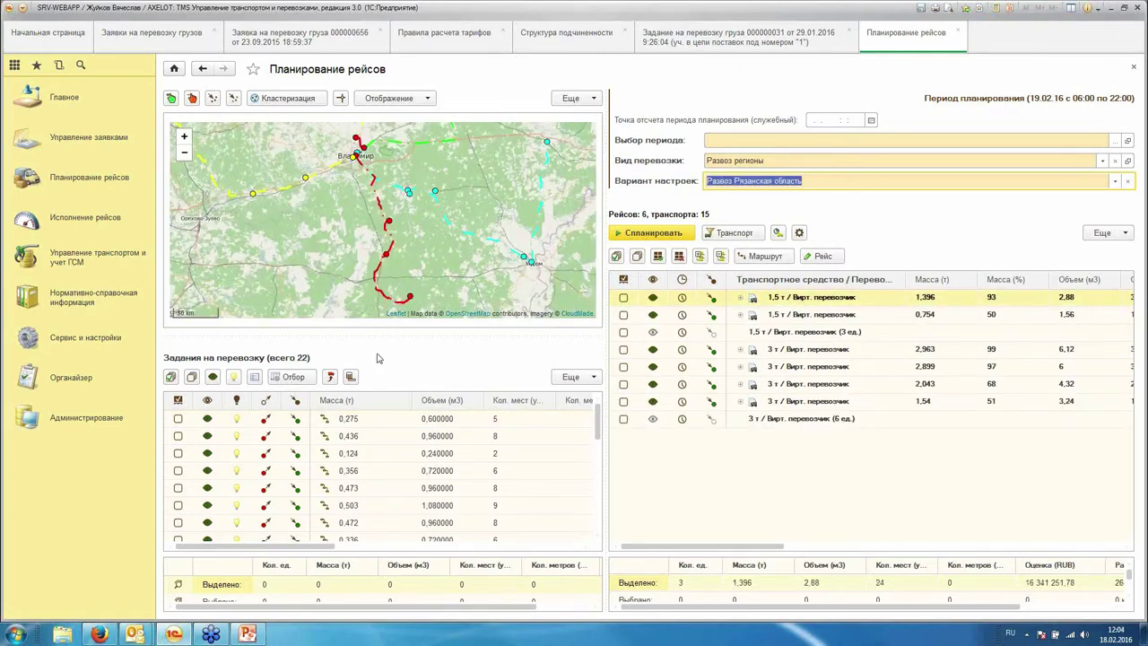
pyautogui.click(811, 181)
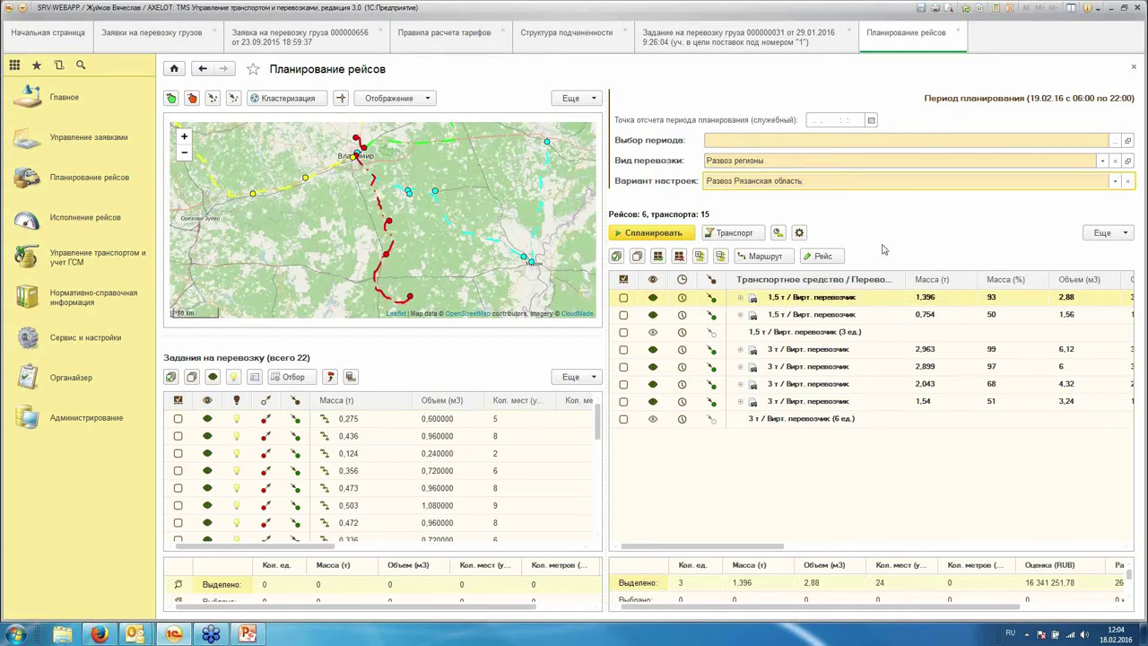
# Step: Open the planning parameters and set the transport routing optimization variant to По расстоянию
pyautogui.click(799, 233)
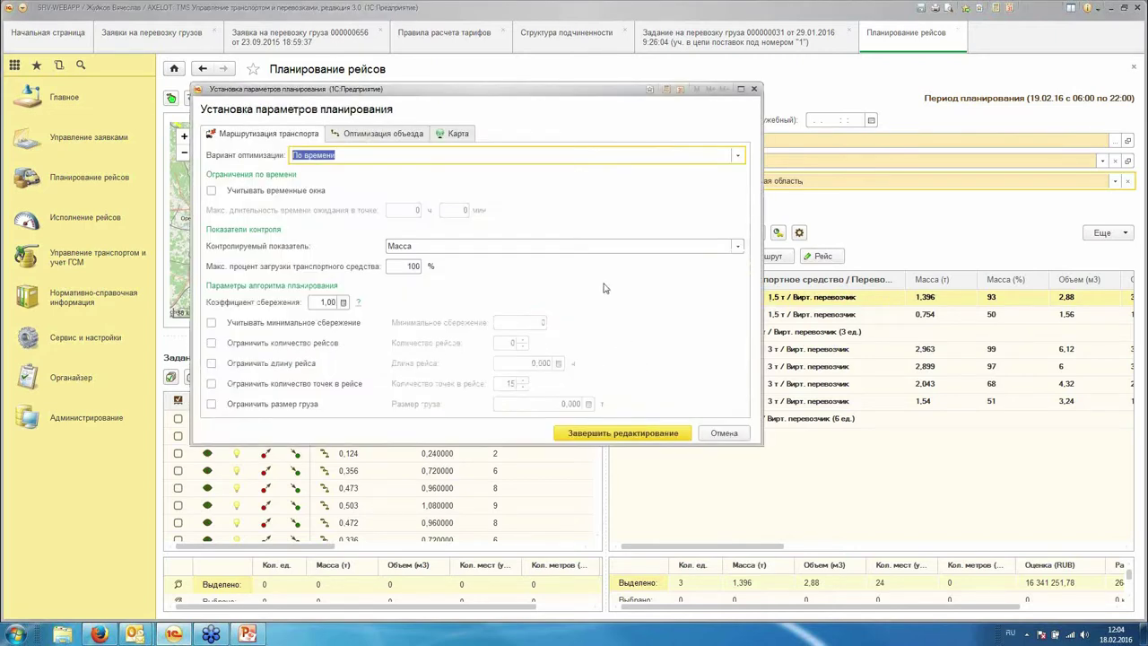
pyautogui.click(362, 159)
pyautogui.click(740, 157)
pyautogui.press('Up')
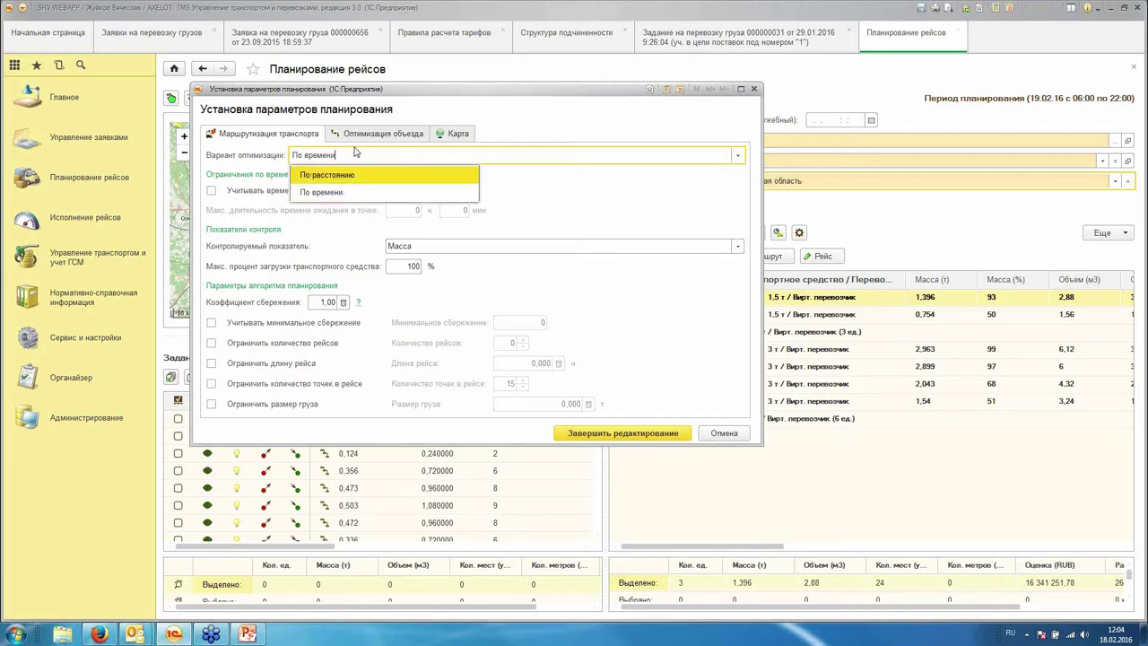
pyautogui.click(370, 179)
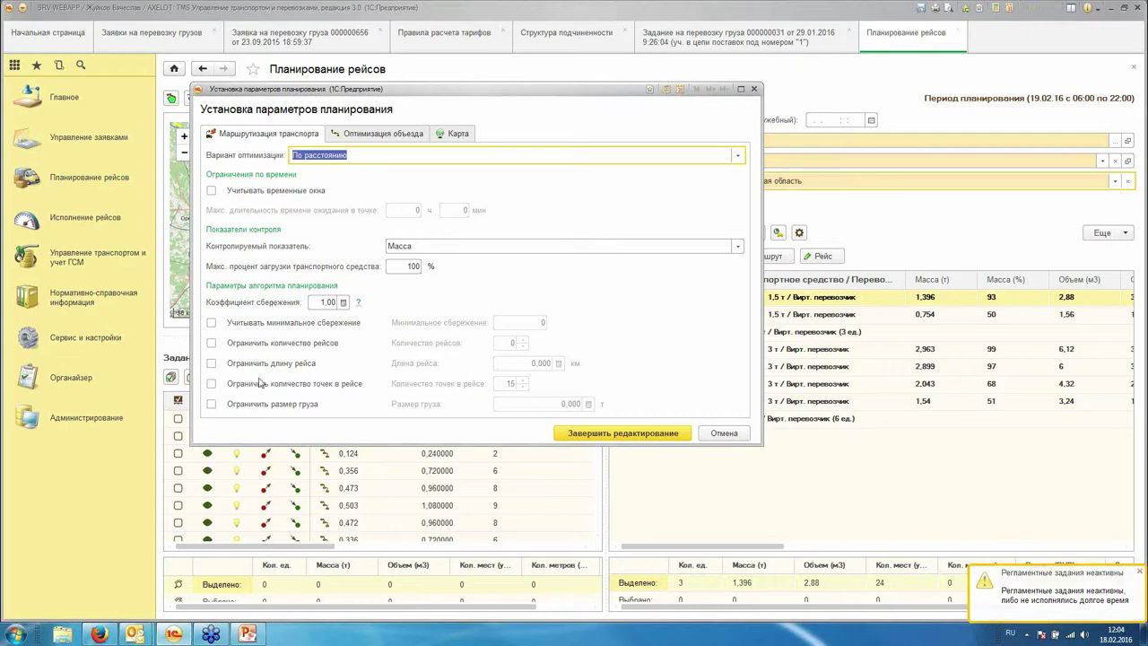
# Step: Set the optimization variant to По времени and view the controlled indicator options, keeping Масса selected
pyautogui.click(737, 156)
pyautogui.click(416, 193)
pyautogui.press('Tab')
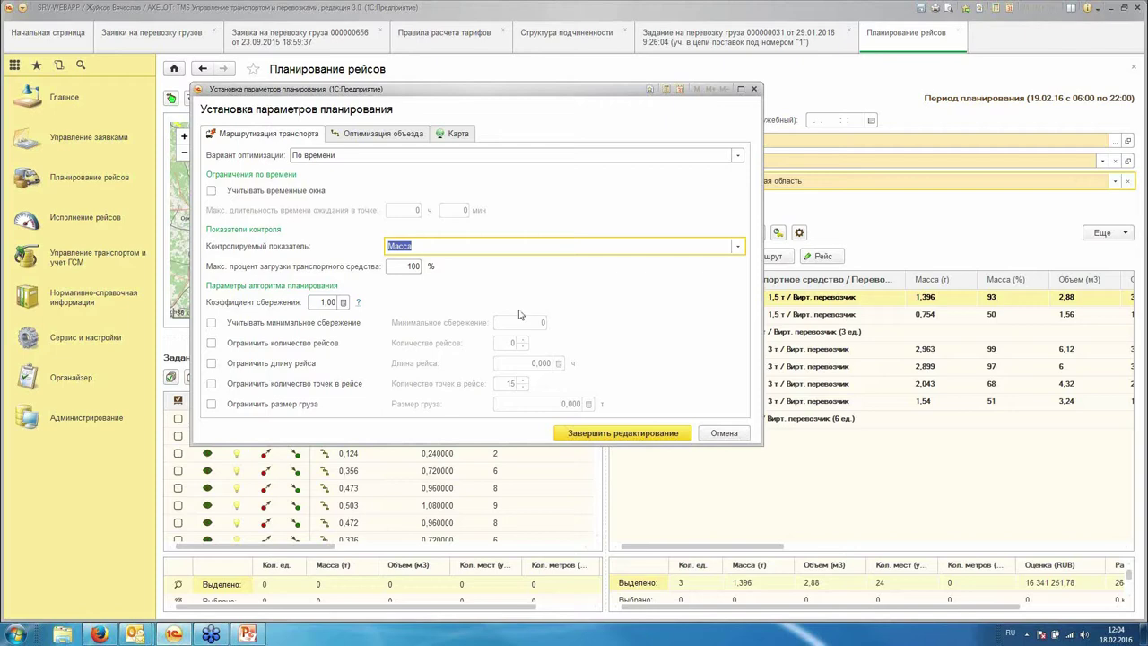
pyautogui.click(737, 246)
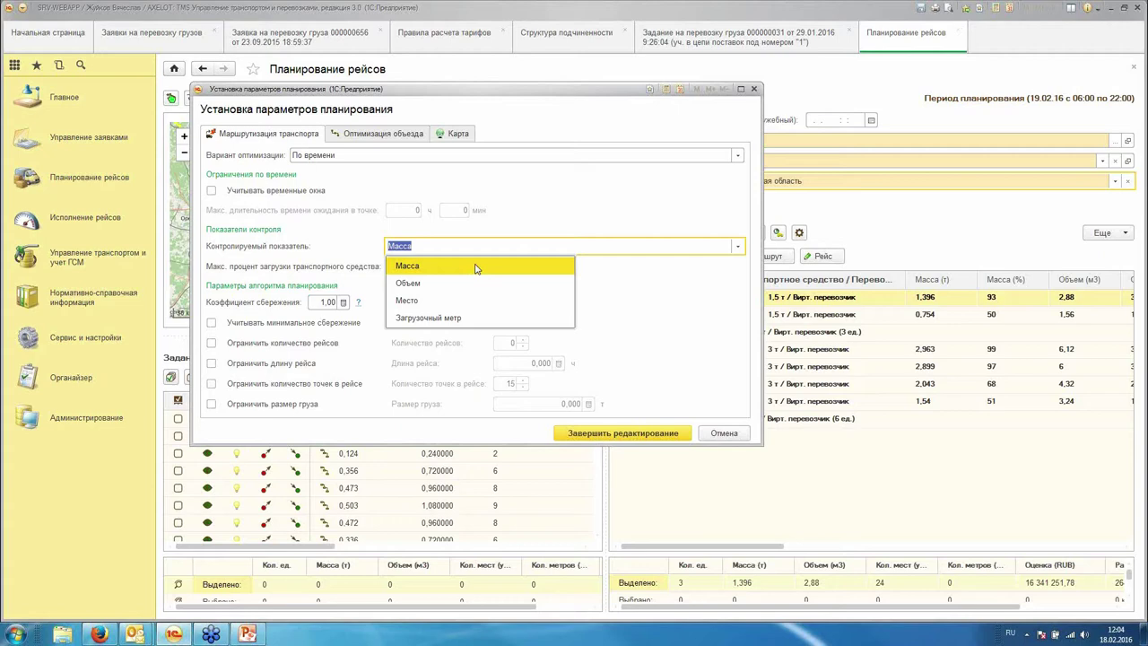
pyautogui.click(648, 296)
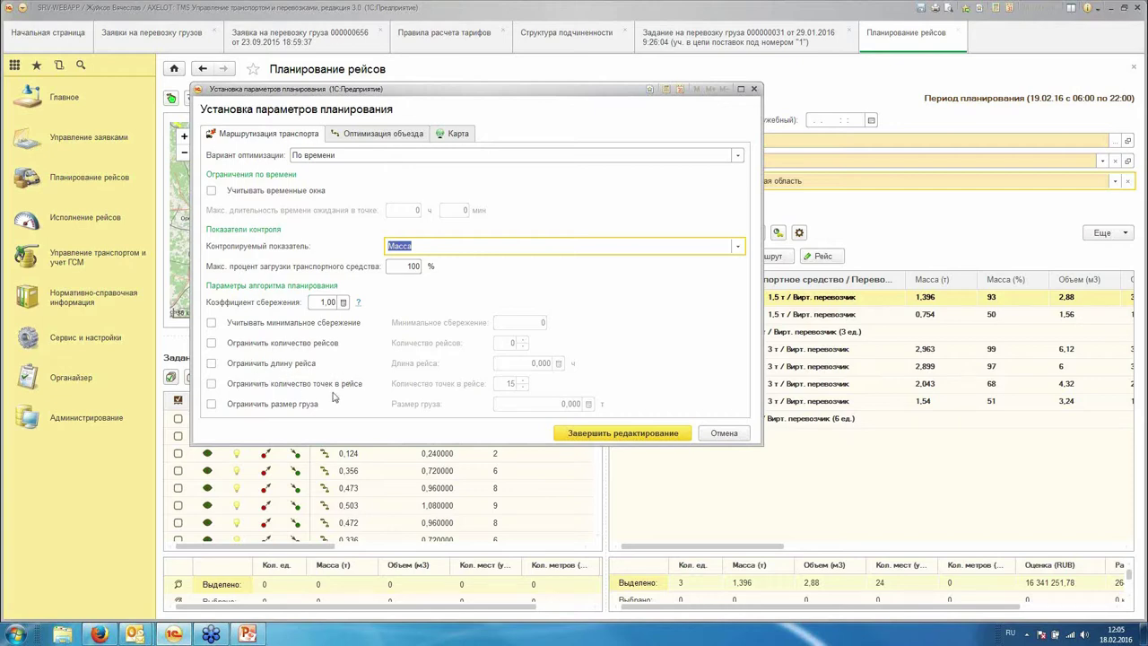
# Step: Cancel the planning parameters, open the available vehicles selection and view the real vehicles grouped by carrier and vehicle type
pyautogui.click(723, 433)
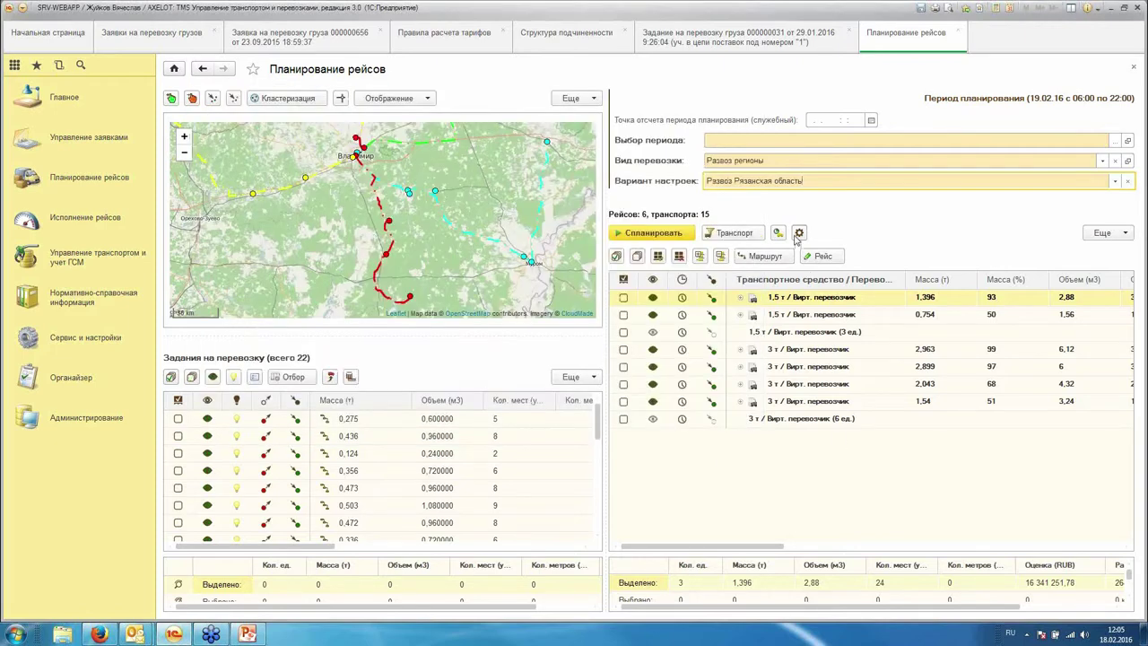
pyautogui.click(731, 234)
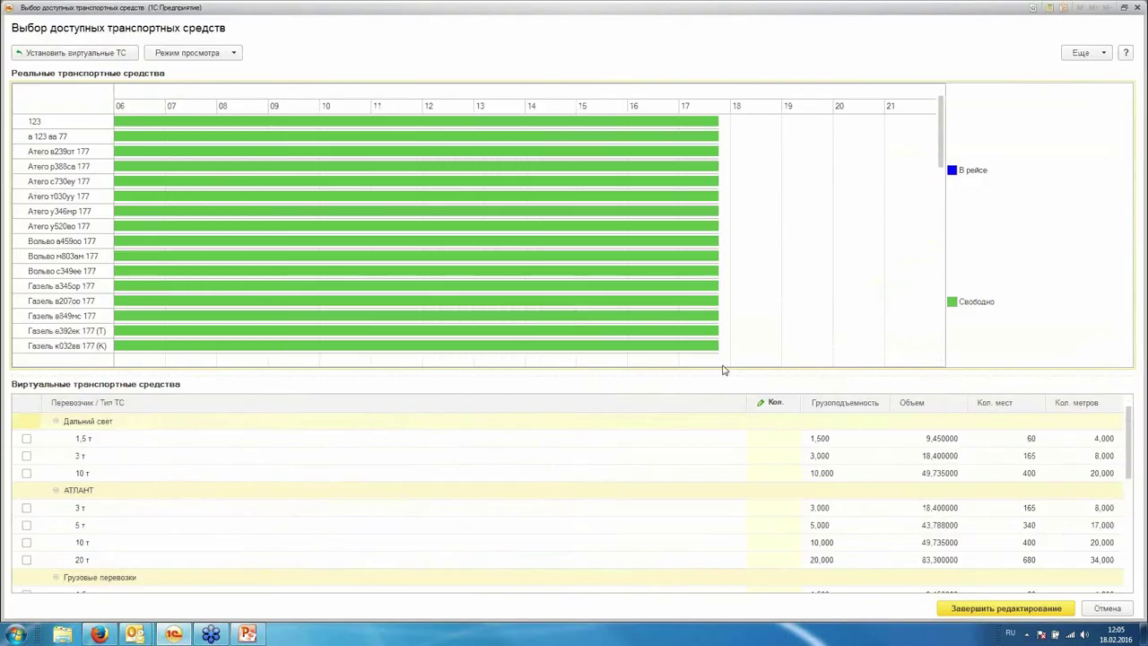
pyautogui.click(193, 52)
pyautogui.click(206, 73)
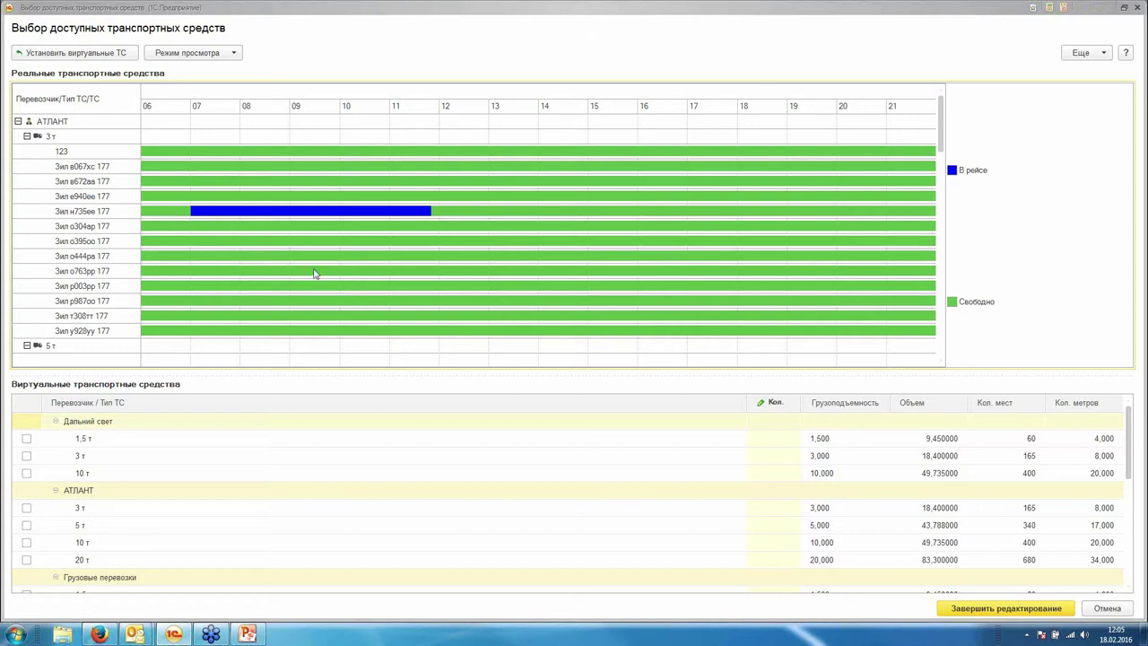
pyautogui.scroll(-5, 398, 211)
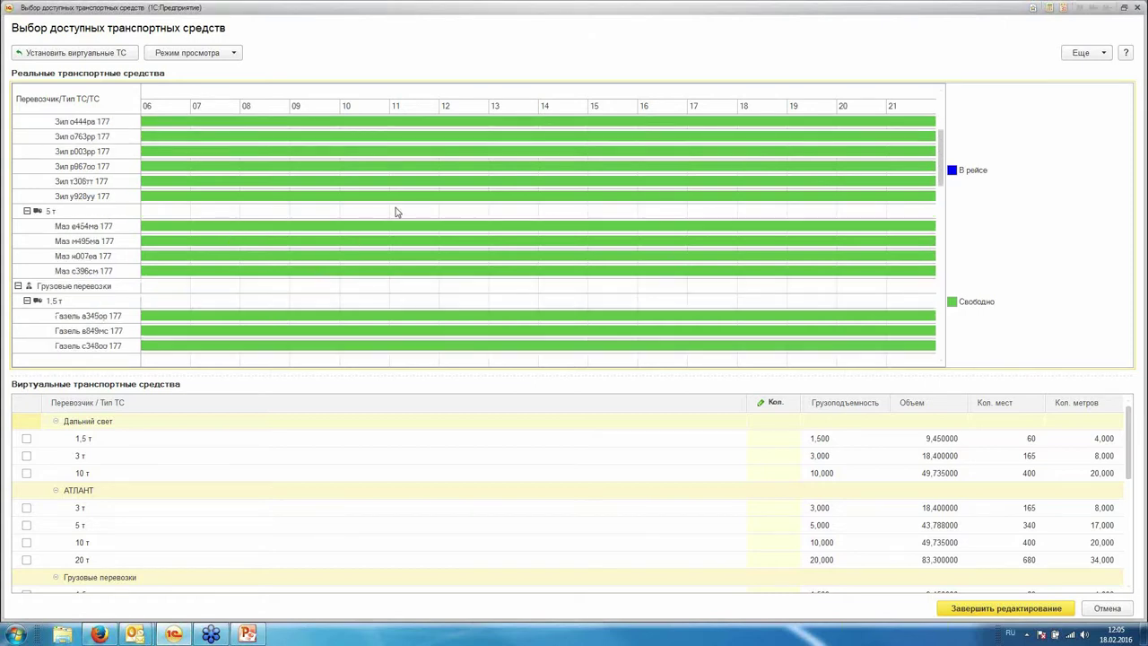
pyautogui.scroll(-6, 454, 231)
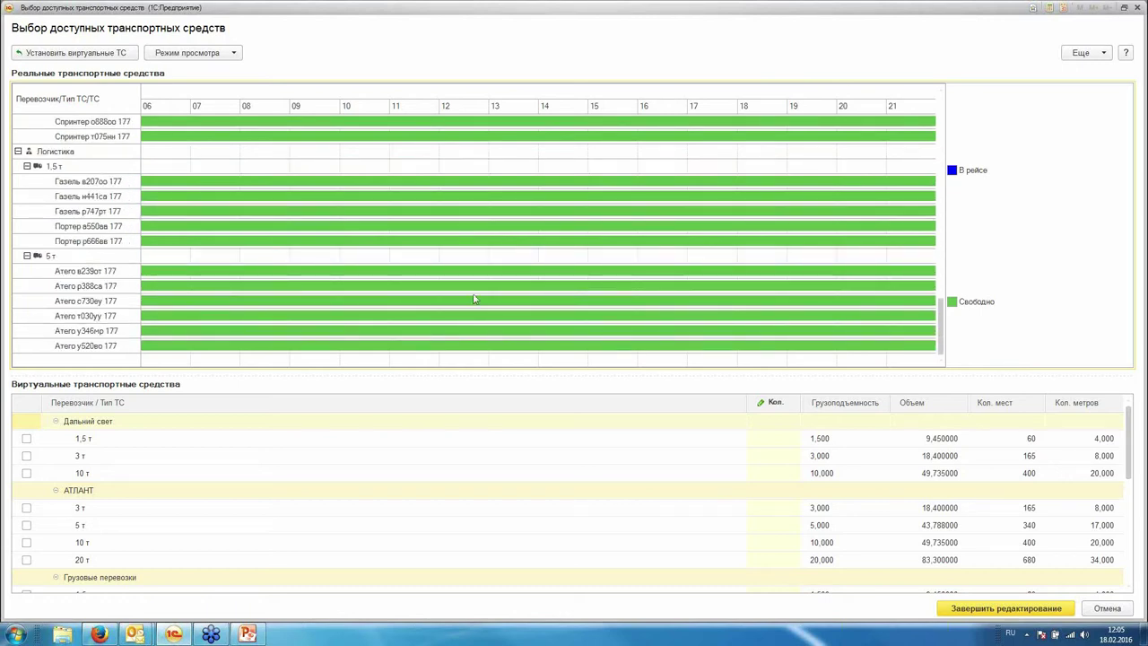
# Step: Review the virtual vehicles of the carrier Виртуальные, including the 5 т and 10 т types, and cancel the vehicle selection
pyautogui.click(482, 459)
pyautogui.scroll(-5, 520, 465)
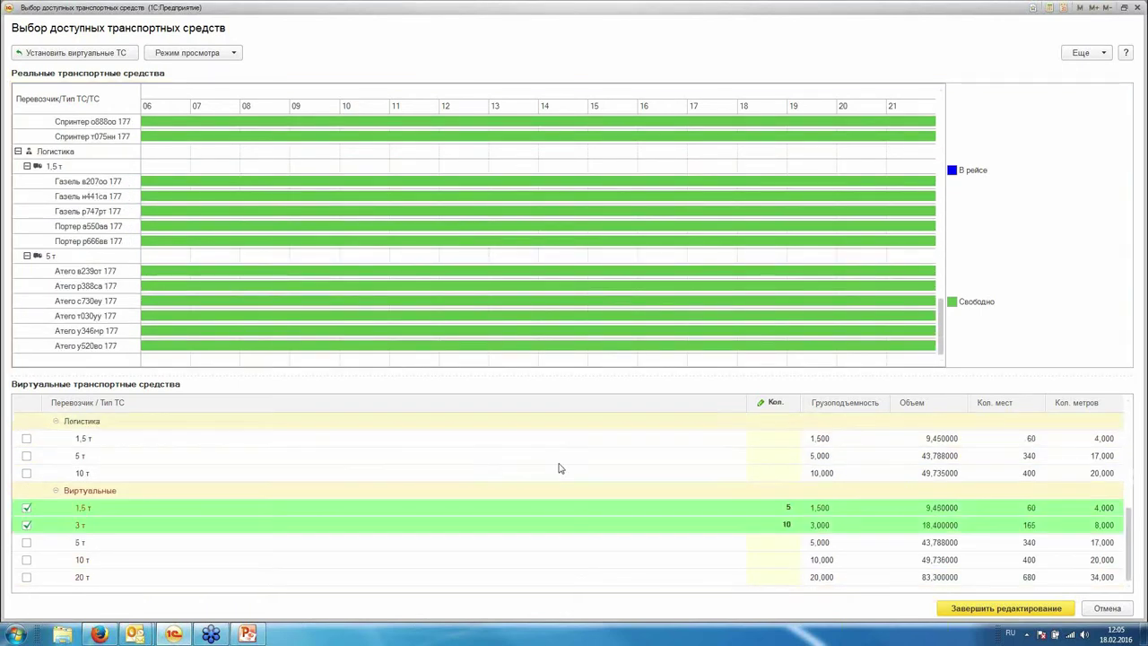
pyautogui.click(208, 555)
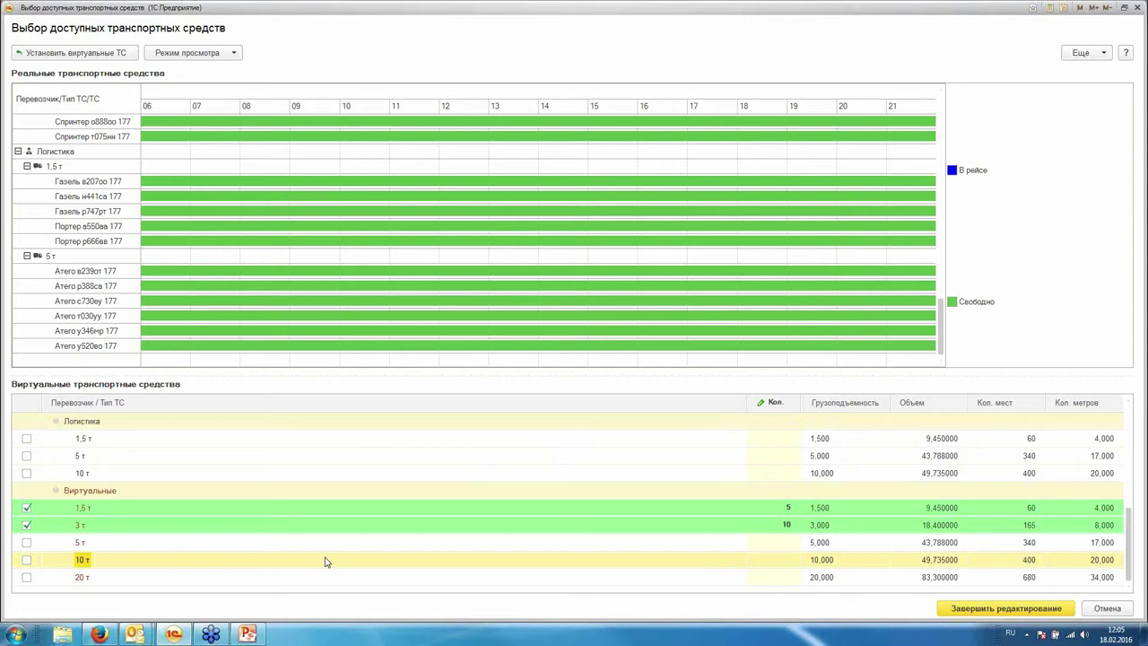
pyautogui.click(93, 544)
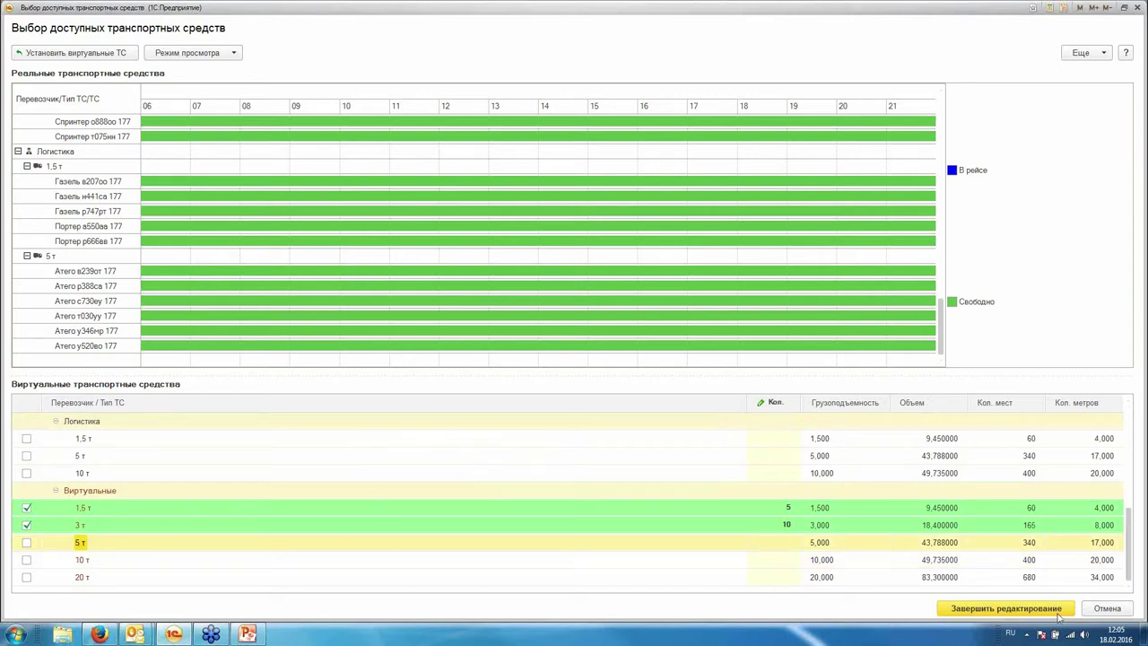
pyautogui.click(1106, 608)
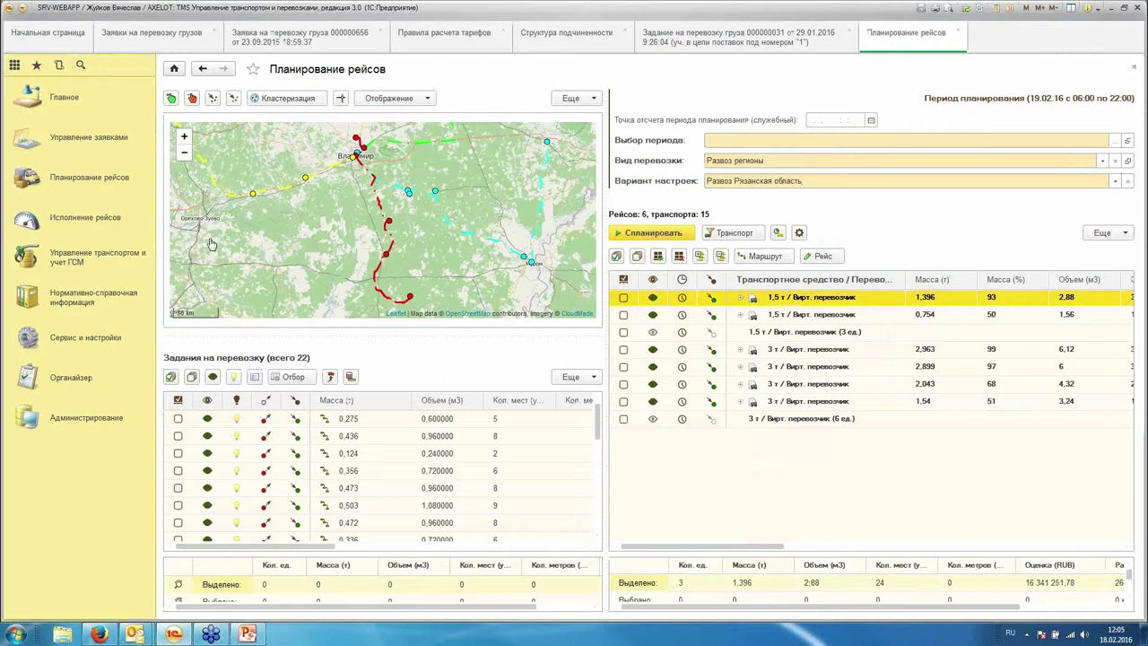
# Step: Bring the Рязанская область delivery points into view on the map and plan the trips for the unassigned transport tasks
pyautogui.click(212, 98)
pyautogui.moveTo(277, 261); pyautogui.dragTo(180, 247)
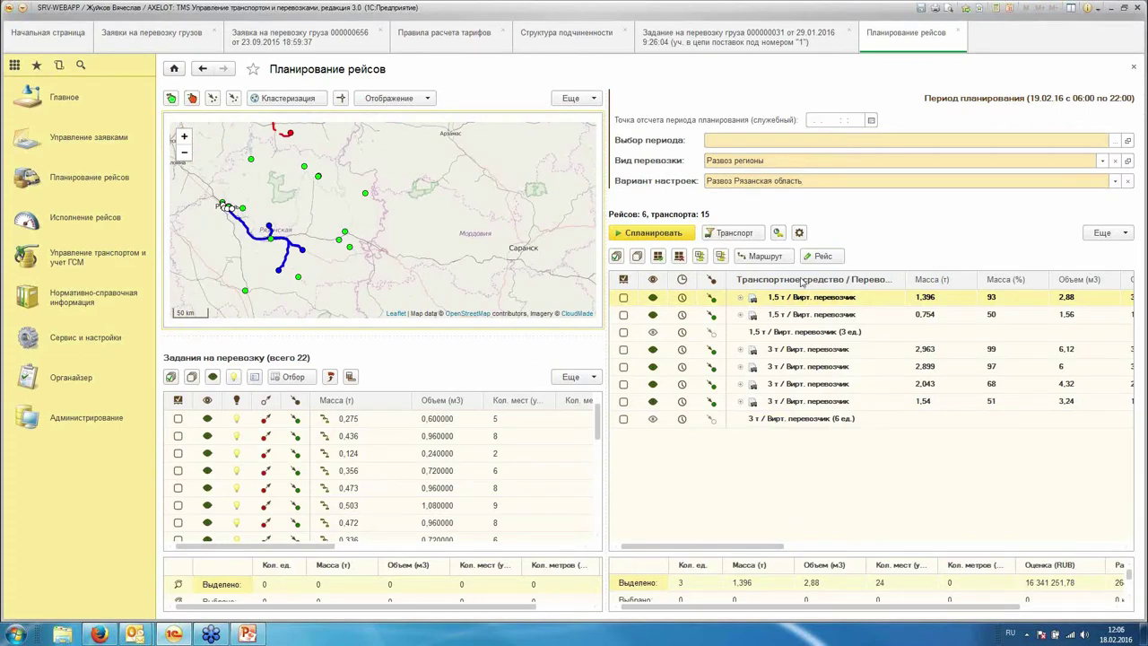
pyautogui.click(643, 236)
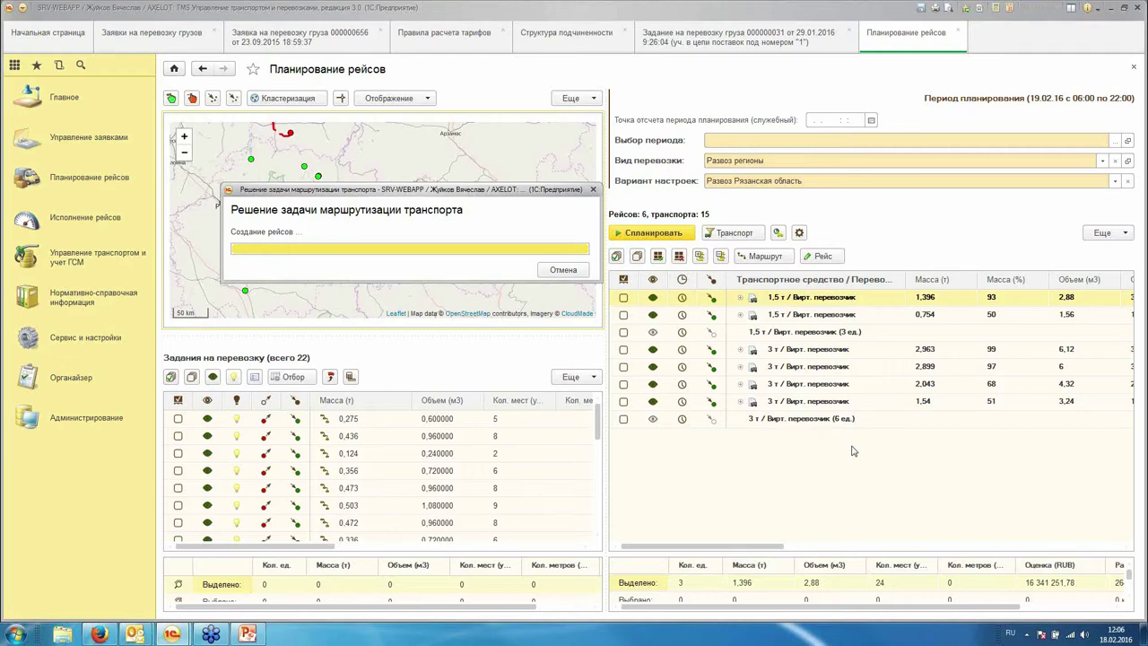
# Step: Compare the routes of several planned 3 т trips by highlighting them on the map
pyautogui.click(799, 458)
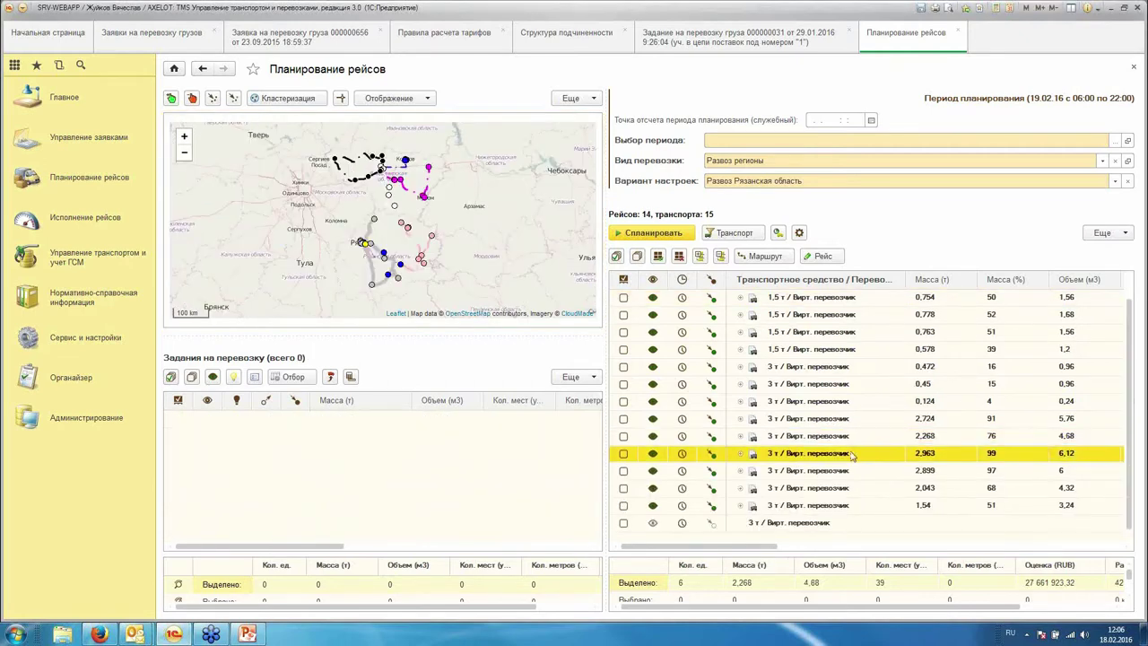
pyautogui.click(891, 473)
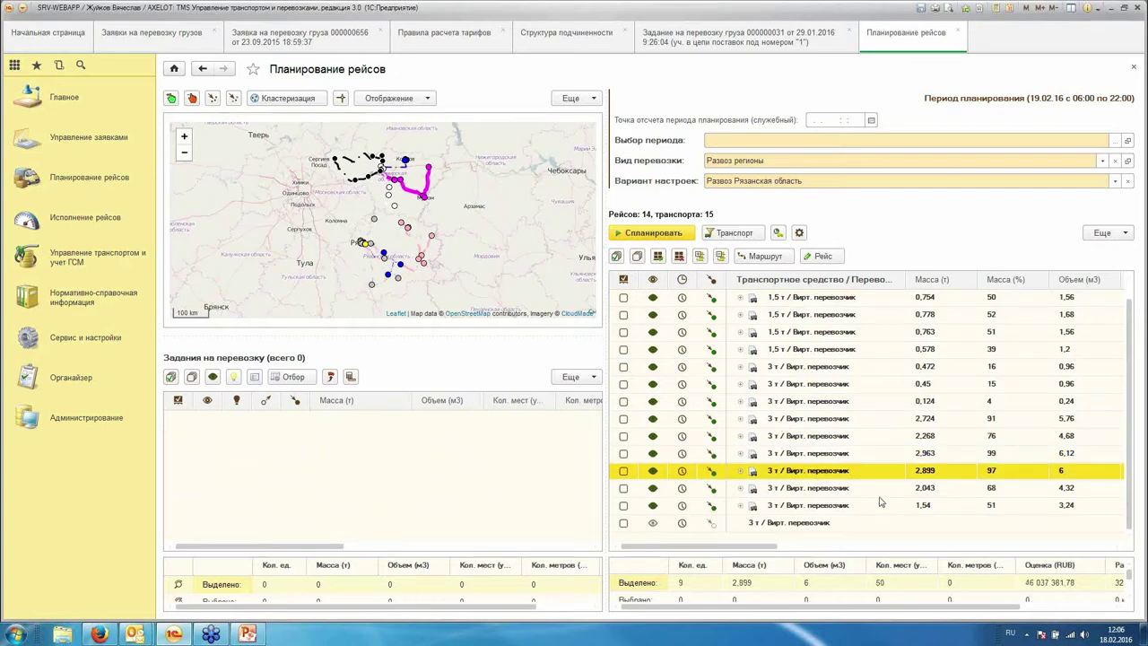
pyautogui.click(817, 489)
pyautogui.click(807, 466)
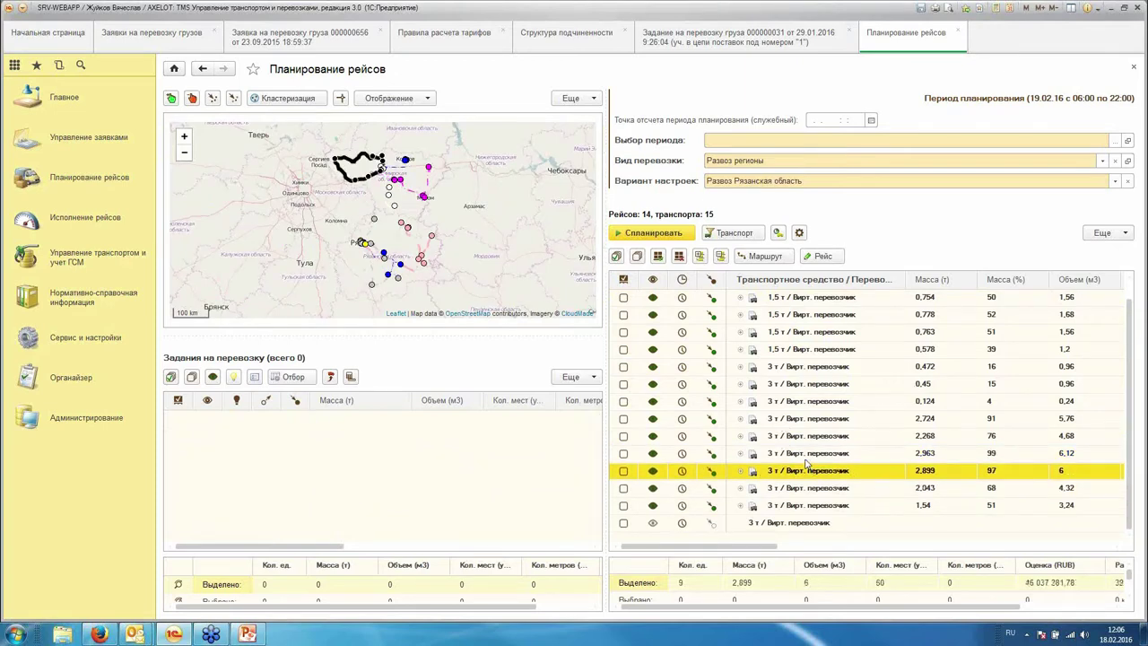
pyautogui.click(865, 454)
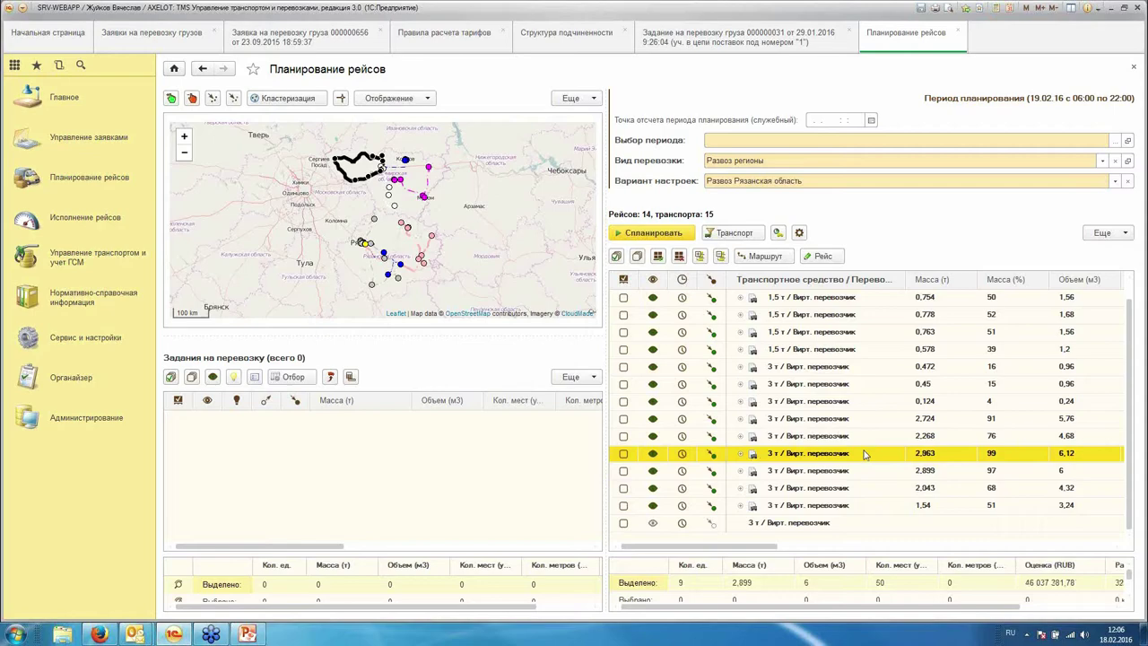
# Step: Open the route of the 2,963 т trip for editing and examine its points' distances, travel times and planned arrivals
pyautogui.click(822, 257)
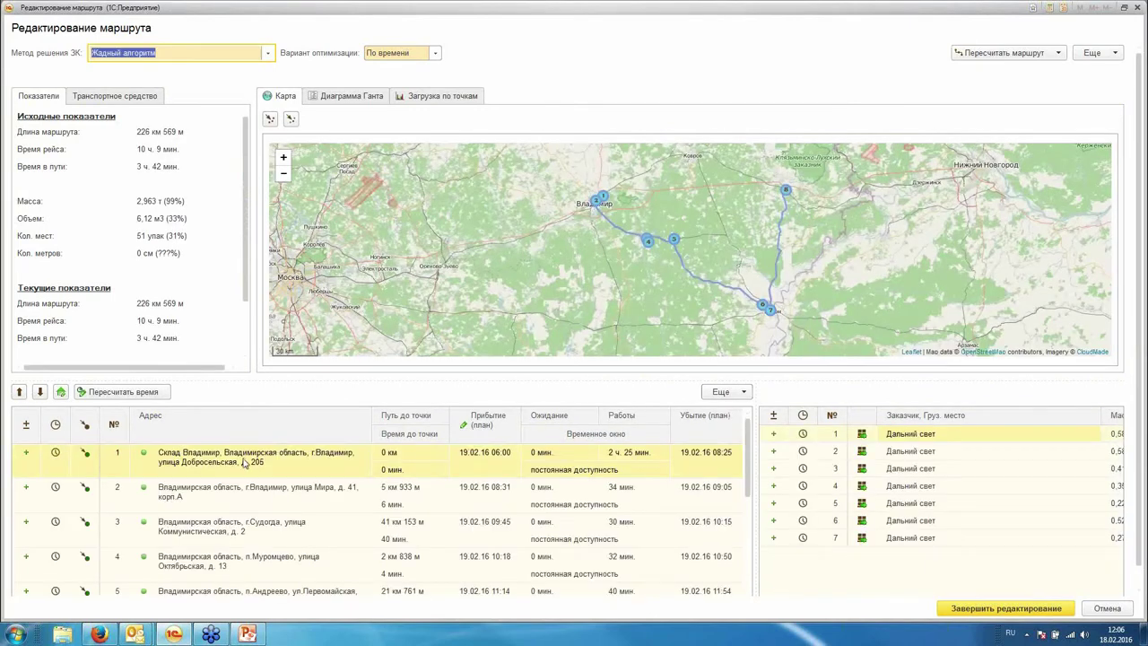
pyautogui.click(244, 462)
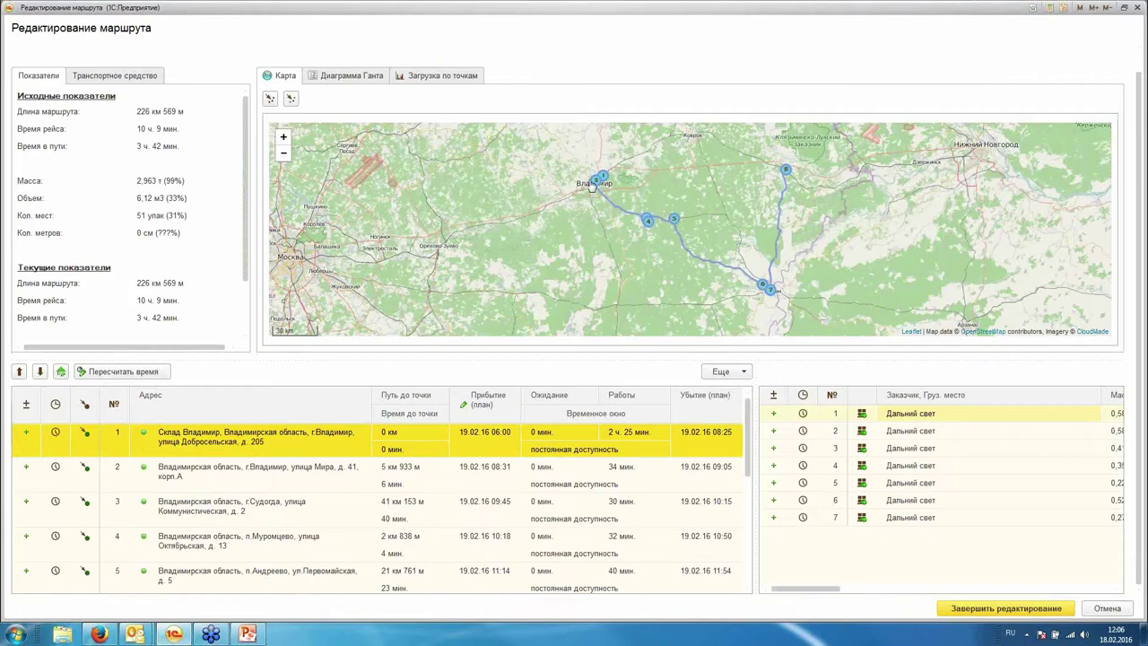
pyautogui.click(227, 475)
pyautogui.click(232, 520)
pyautogui.scroll(-4, 247, 516)
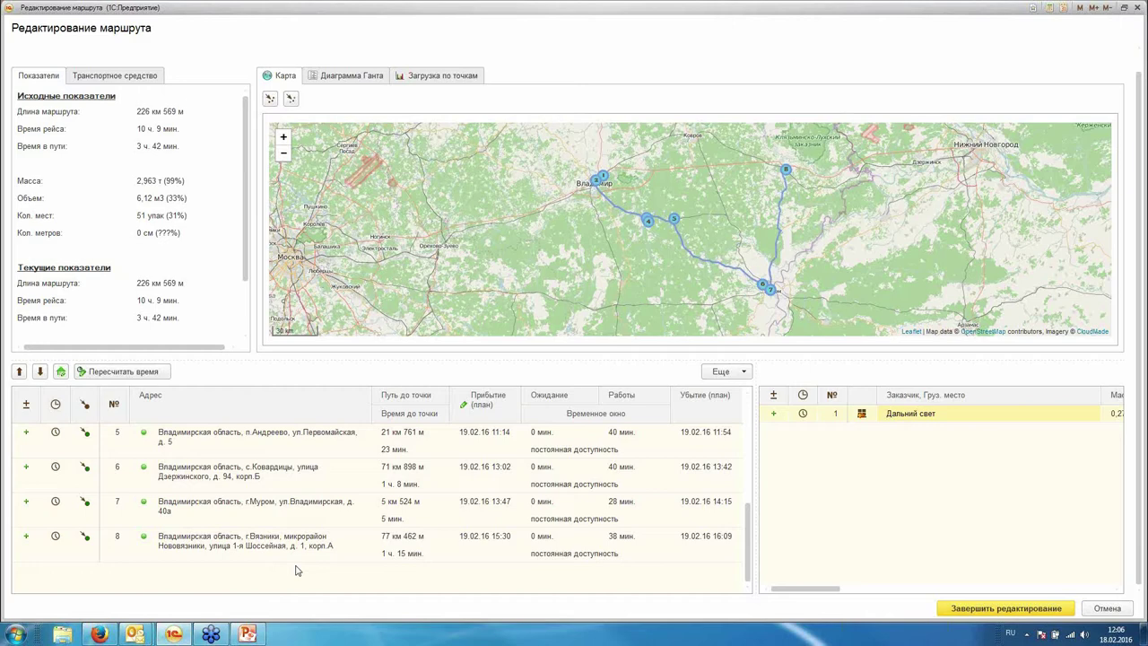
pyautogui.scroll(4, 297, 556)
pyautogui.click(239, 449)
pyautogui.click(237, 471)
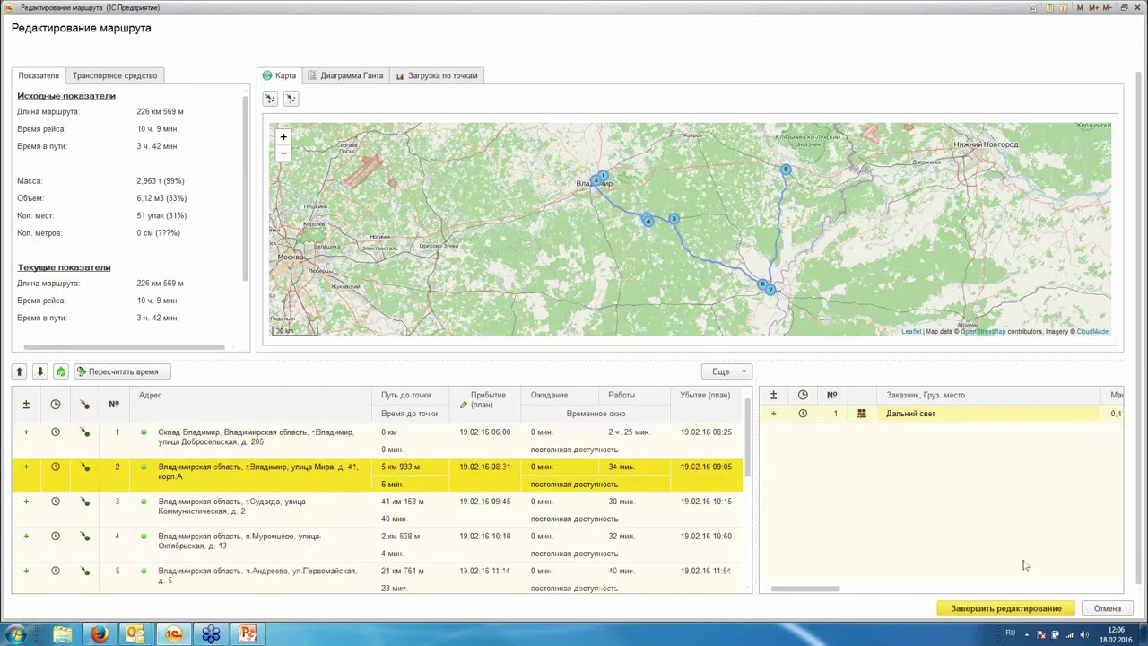
pyautogui.click(214, 517)
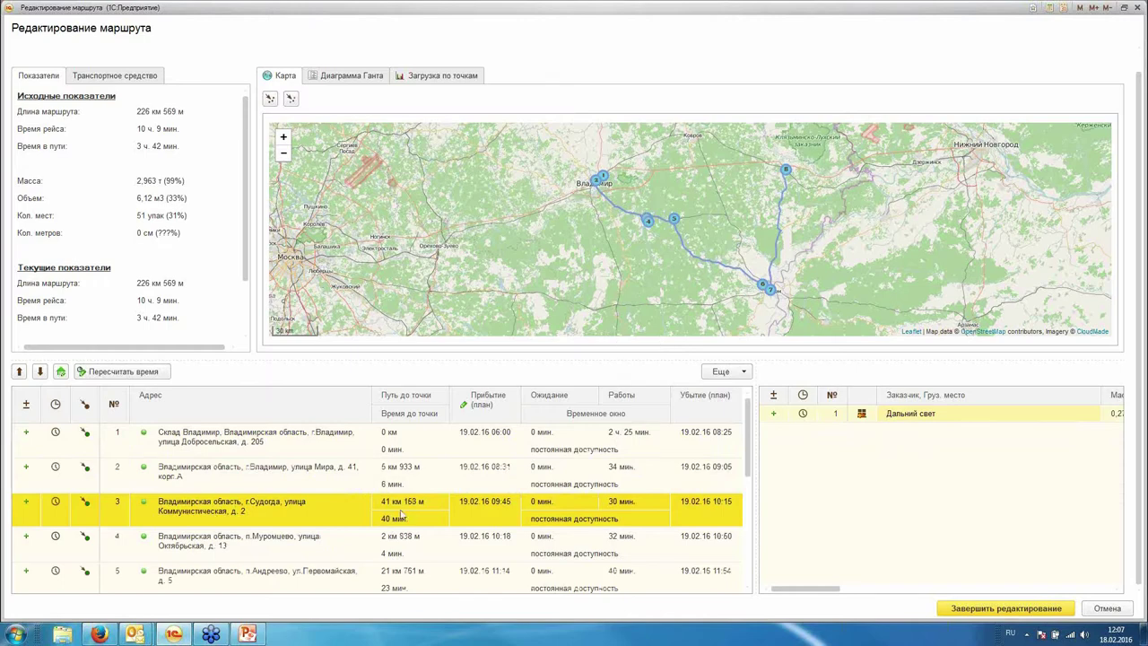
pyautogui.click(355, 484)
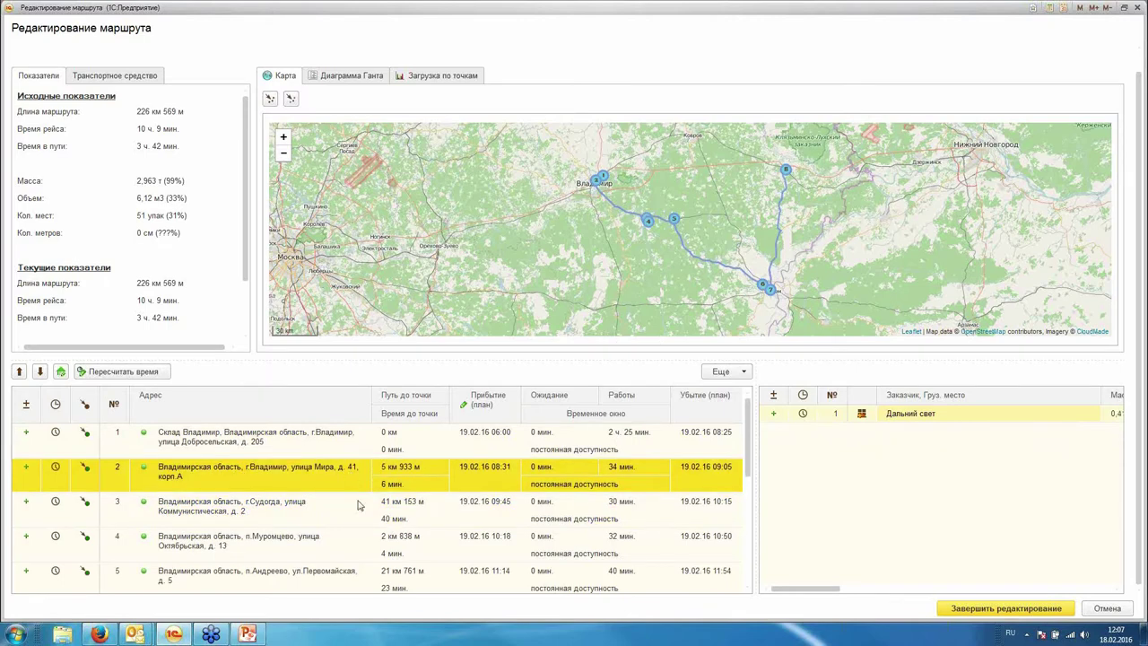
# Step: Try moving the г.Муром point one position earlier in the route, check the current indicators, and cancel the route editing
pyautogui.scroll(-2, 346, 529)
pyautogui.click(218, 506)
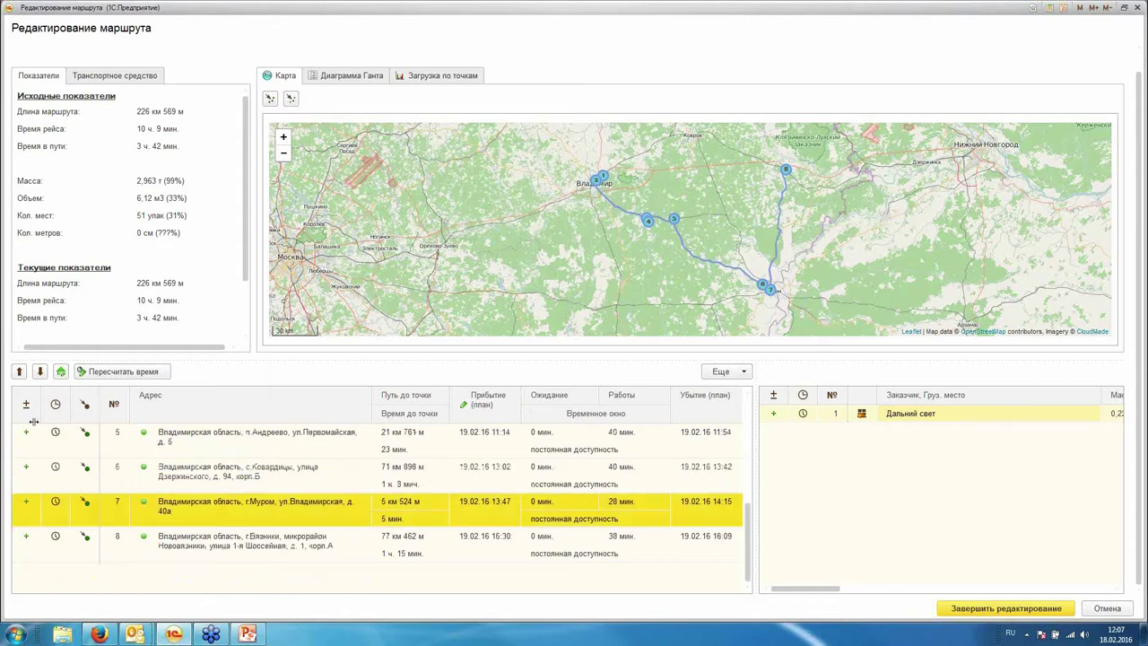
pyautogui.click(19, 372)
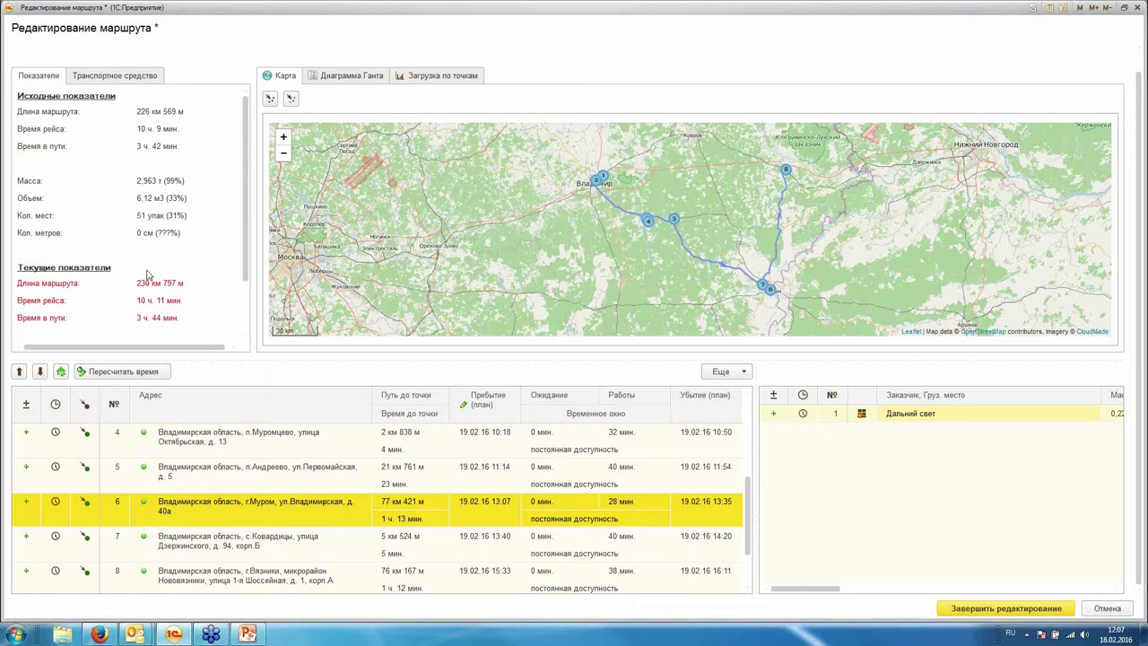
pyautogui.moveTo(247, 229); pyautogui.dragTo(256, 197)
pyautogui.click(1106, 609)
# Step: Set the settings variant to Развоз Тульская область and fit its transport task points on the map
pyautogui.click(850, 336)
pyautogui.click(846, 184)
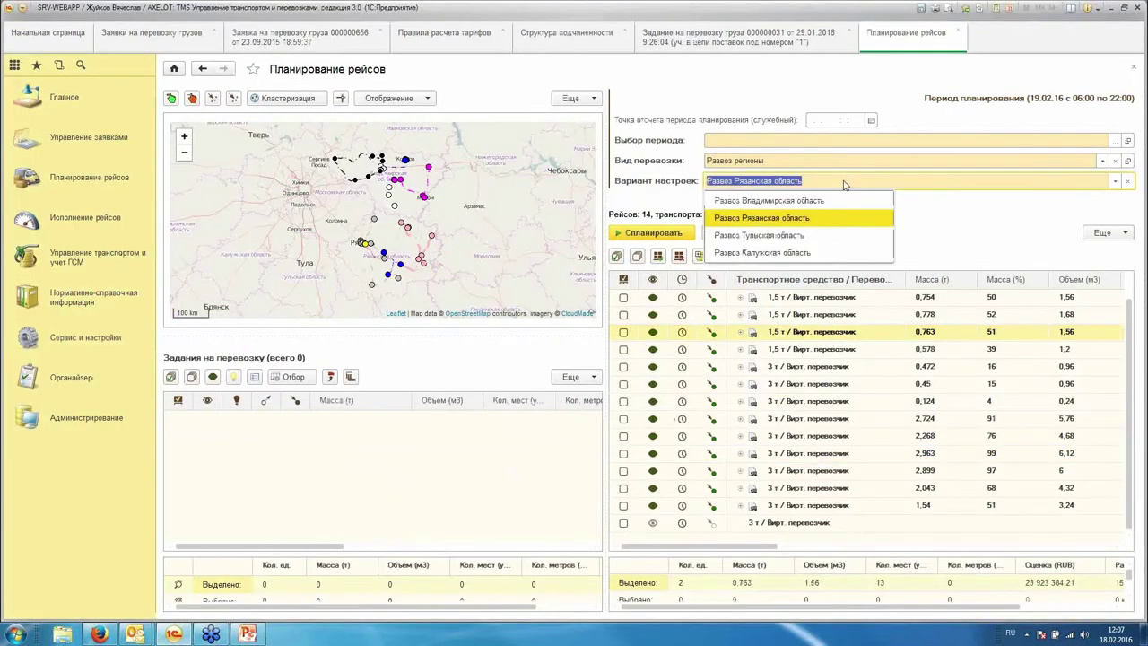
pyautogui.press('Escape')
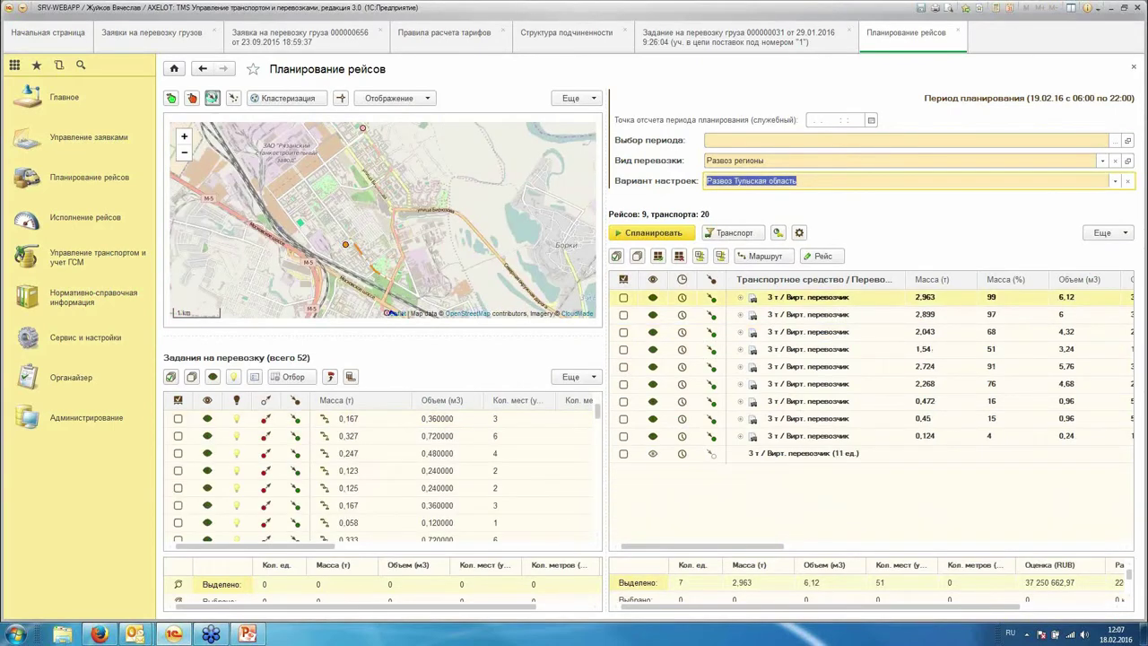
pyautogui.click(212, 98)
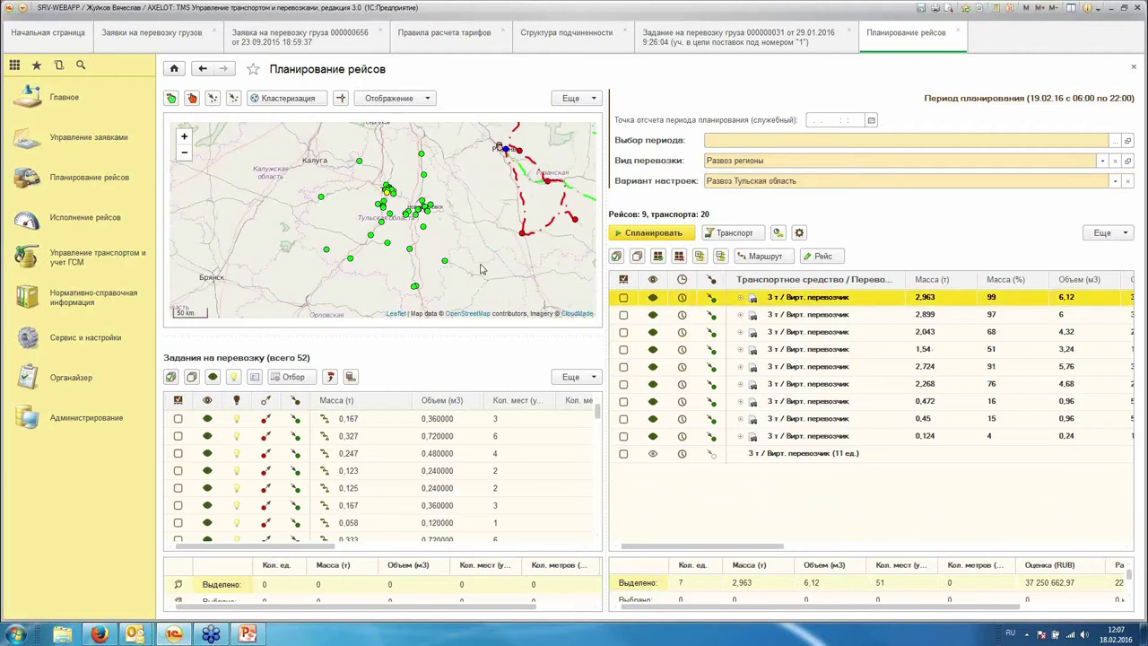
# Step: Mark the tasks outlined in the western part of the Тульская область map and assign them to a free 3 т virtual vehicle
pyautogui.click(170, 98)
pyautogui.scroll(-3, 597, 422)
pyautogui.moveTo(297, 177); pyautogui.dragTo(401, 251)
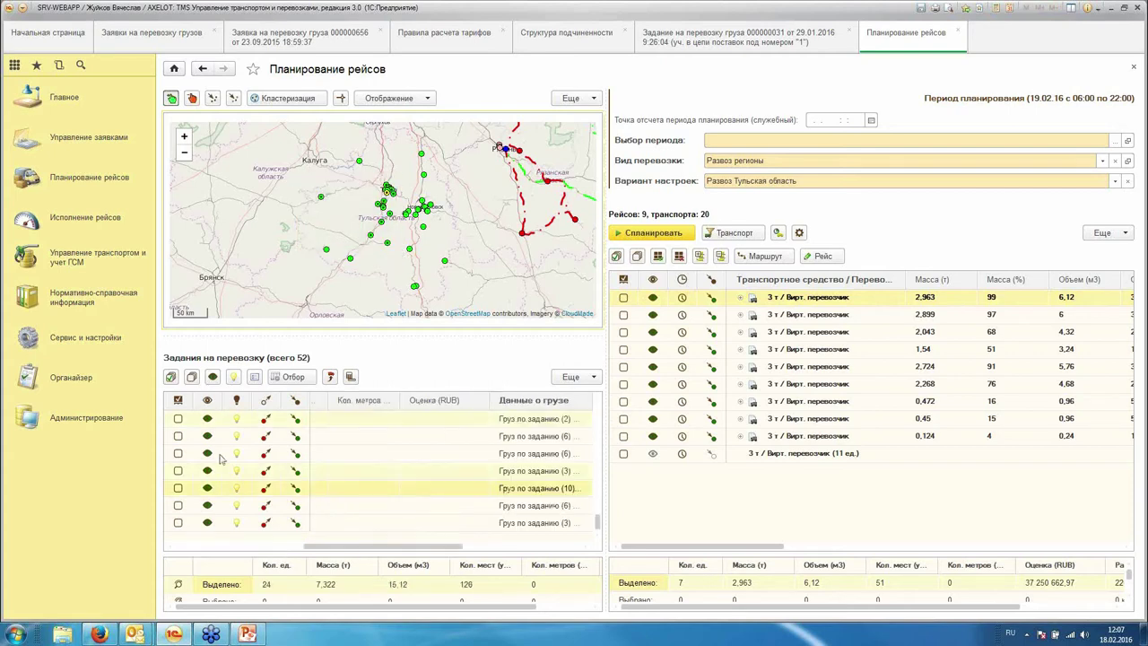
pyautogui.click(171, 377)
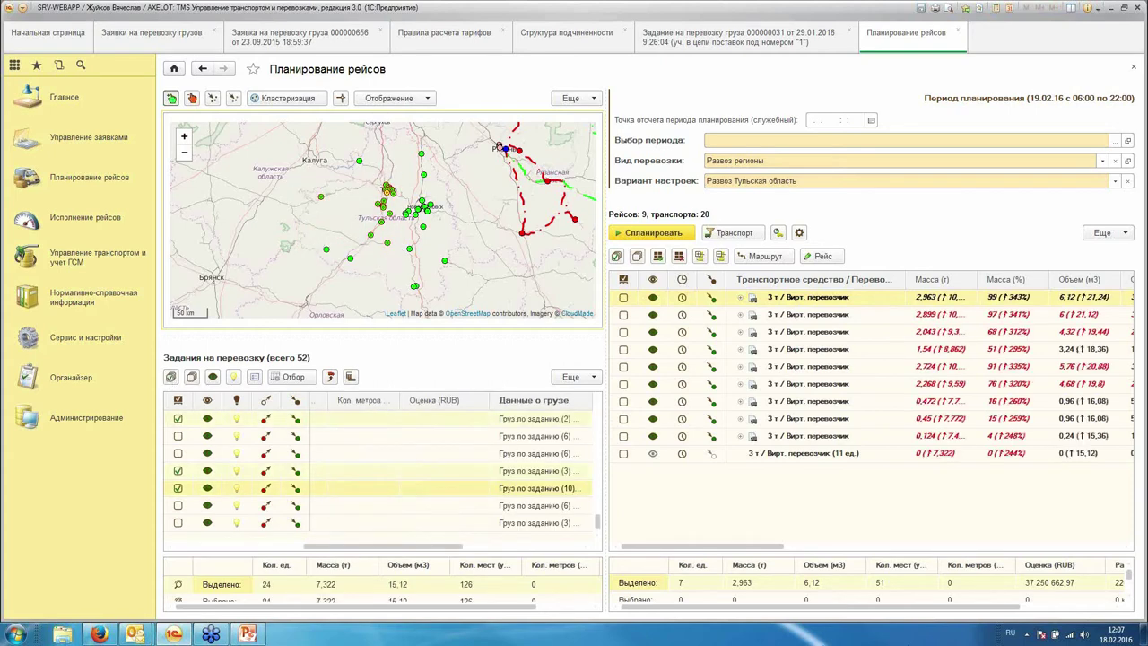
pyautogui.click(843, 455)
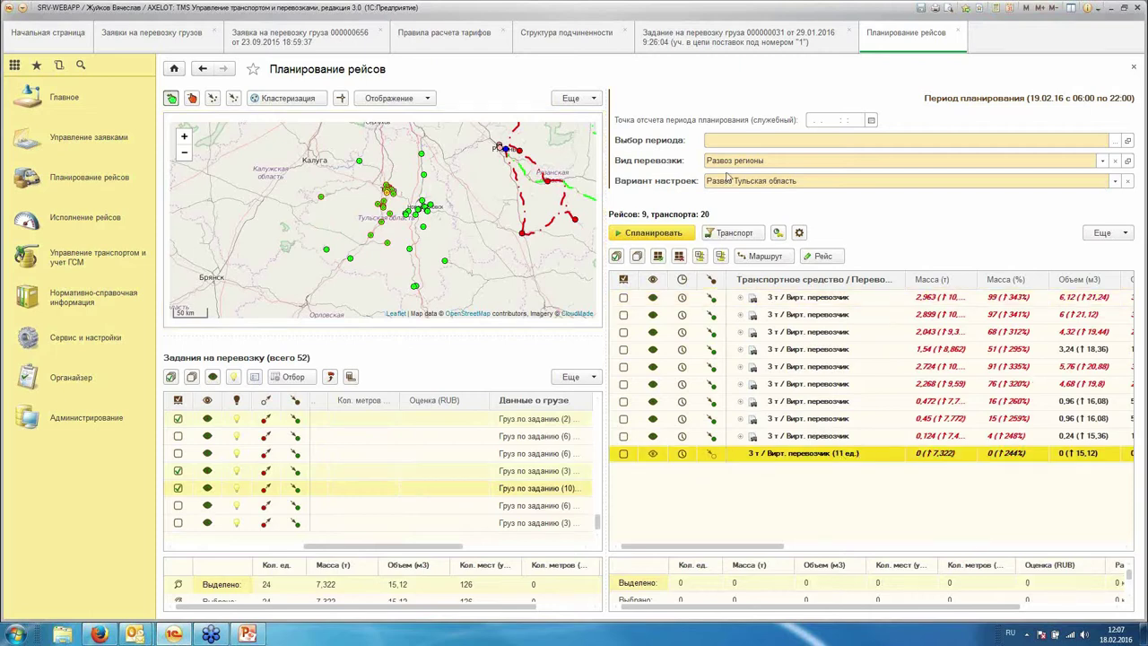
pyautogui.click(657, 258)
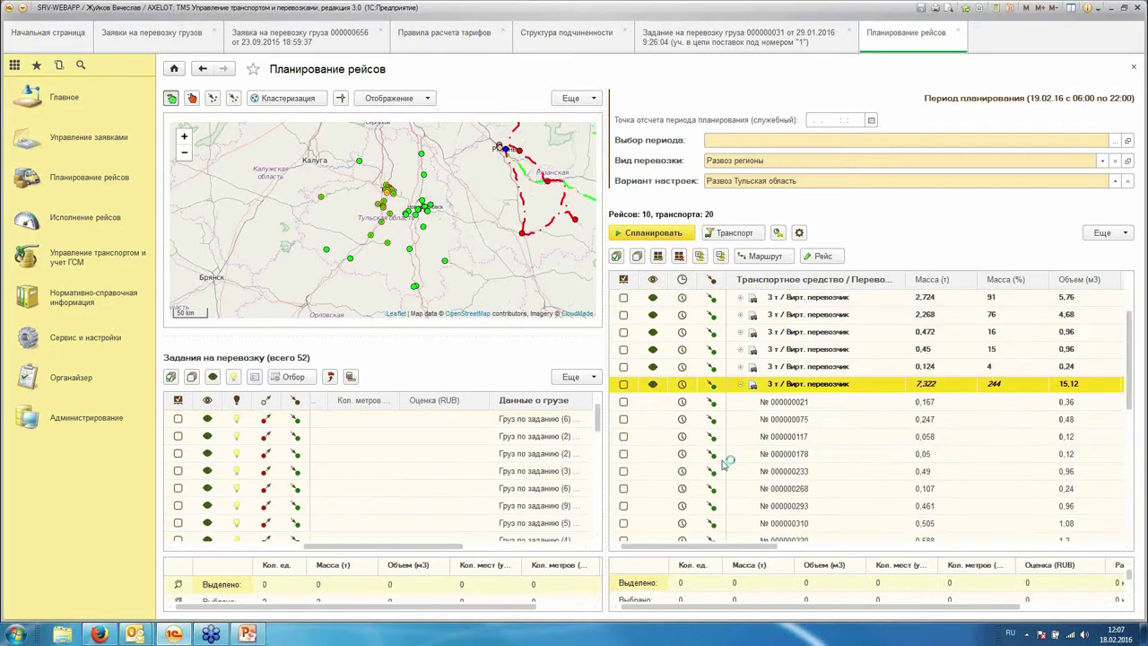
# Step: Examine the new 3 т trip's mass and load percentage along with the individual transport tasks inside it
pyautogui.click(931, 455)
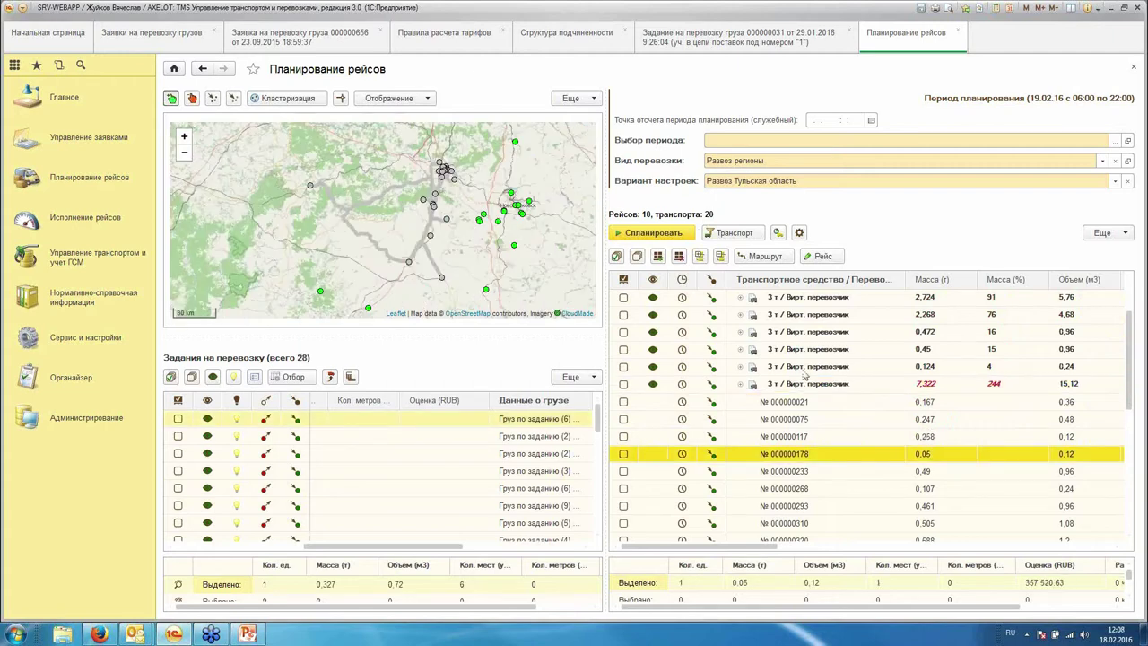
pyautogui.click(923, 436)
pyautogui.click(930, 419)
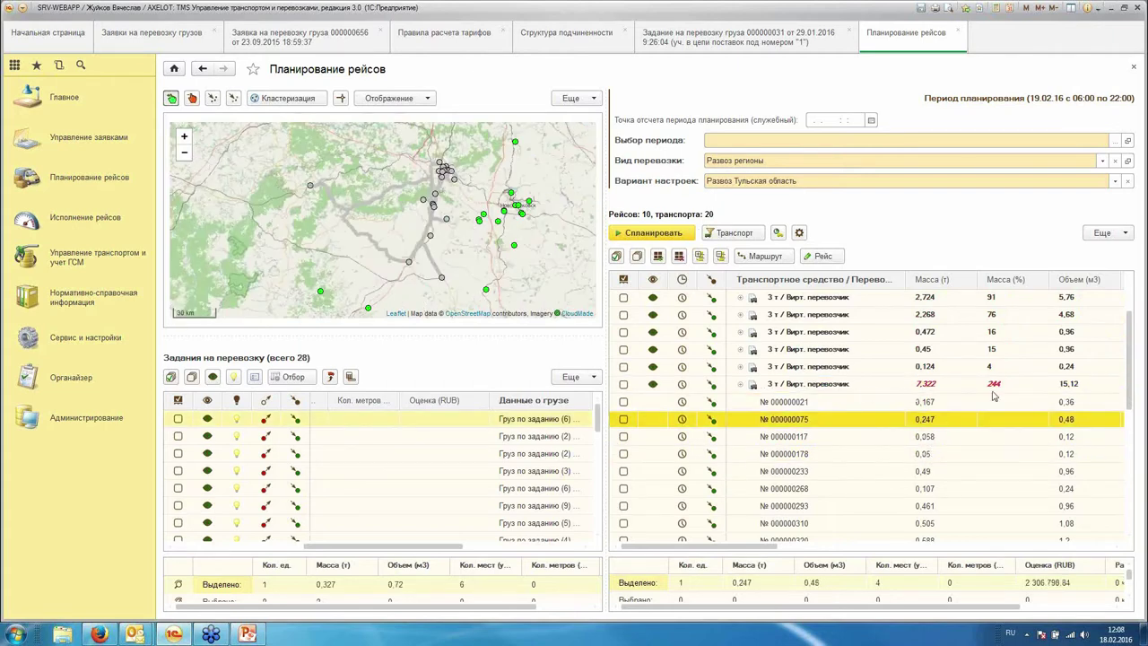
pyautogui.click(942, 388)
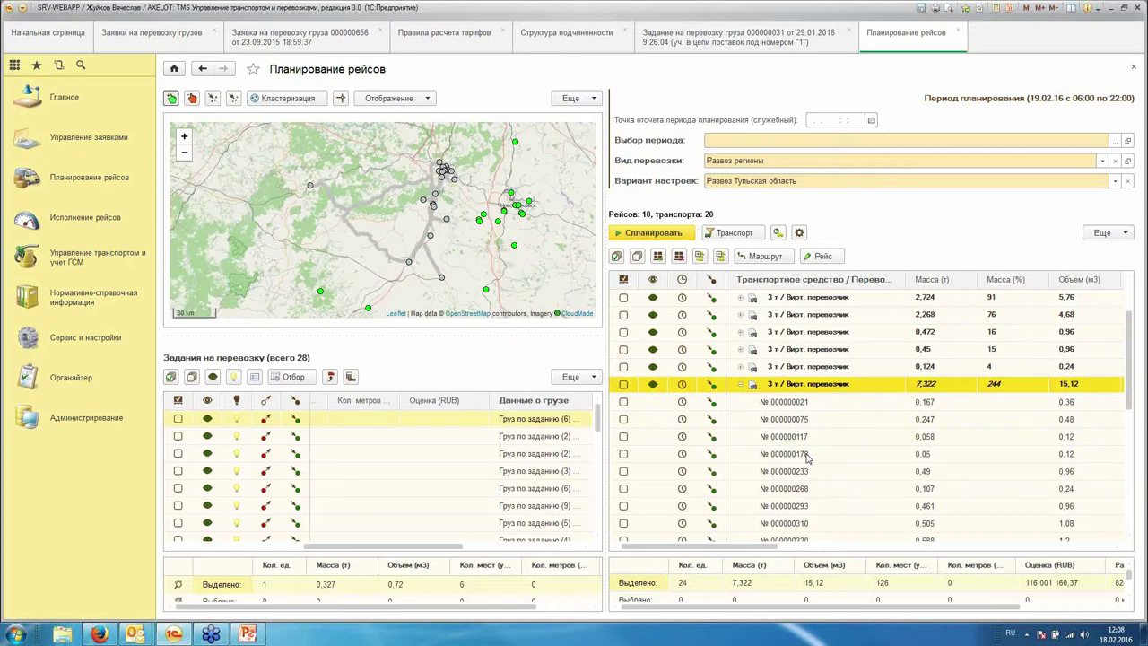
pyautogui.click(937, 437)
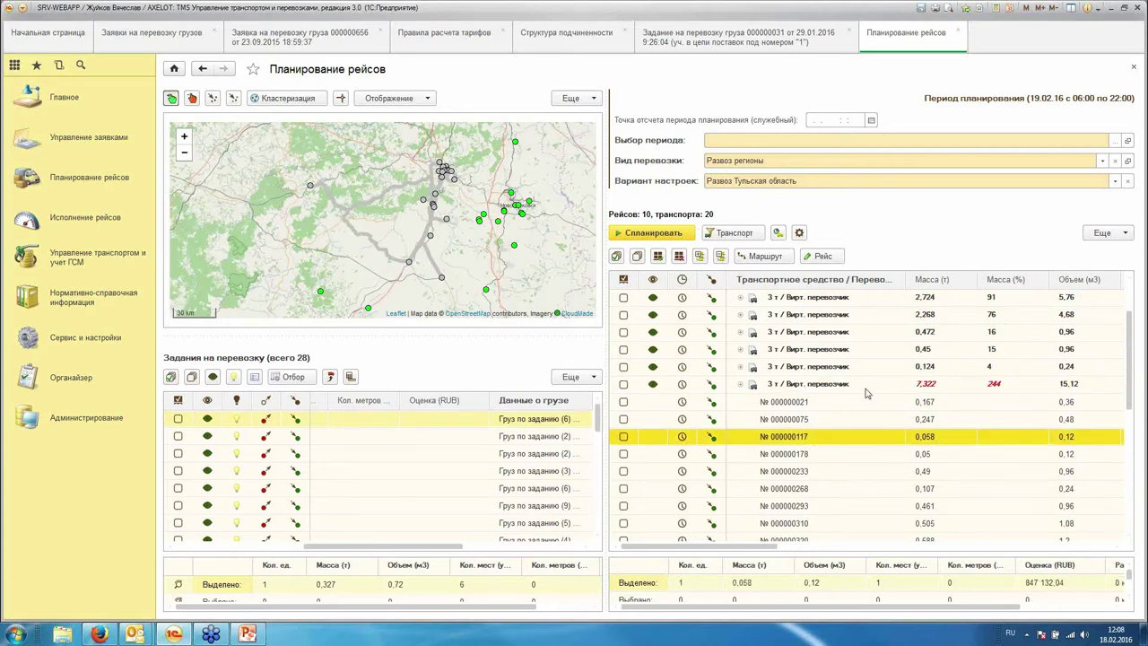
pyautogui.click(818, 386)
pyautogui.click(946, 422)
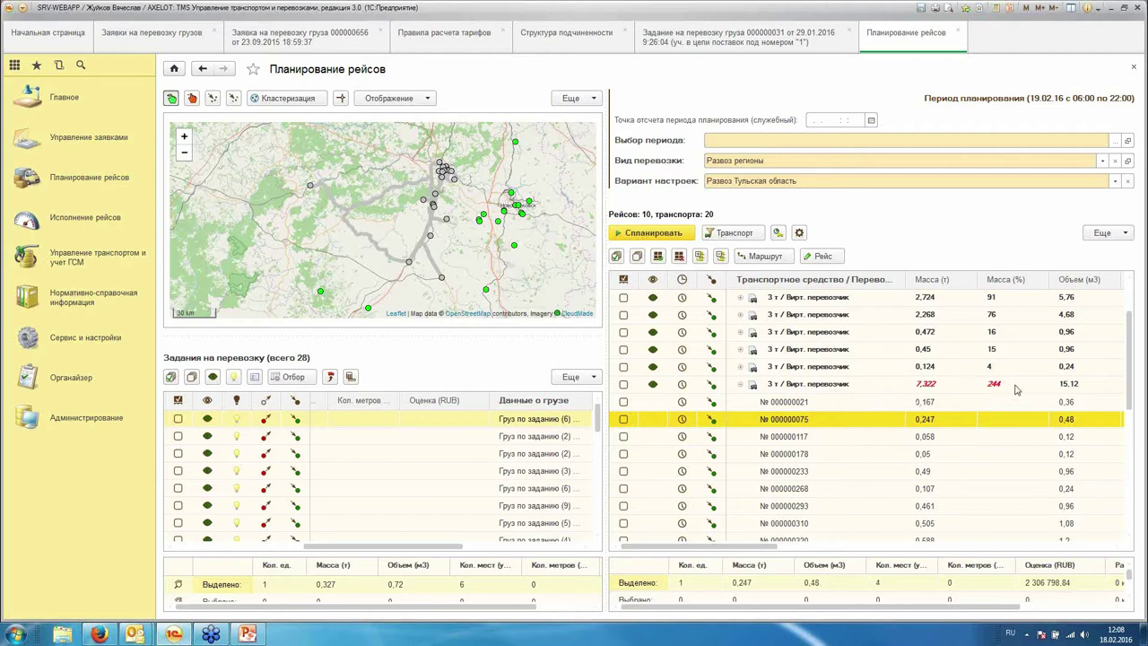
pyautogui.click(918, 456)
pyautogui.moveTo(735, 549)
pyautogui.mouseDown()
pyautogui.moveTo(834, 549)
pyautogui.moveTo(736, 549)
pyautogui.mouseUp()
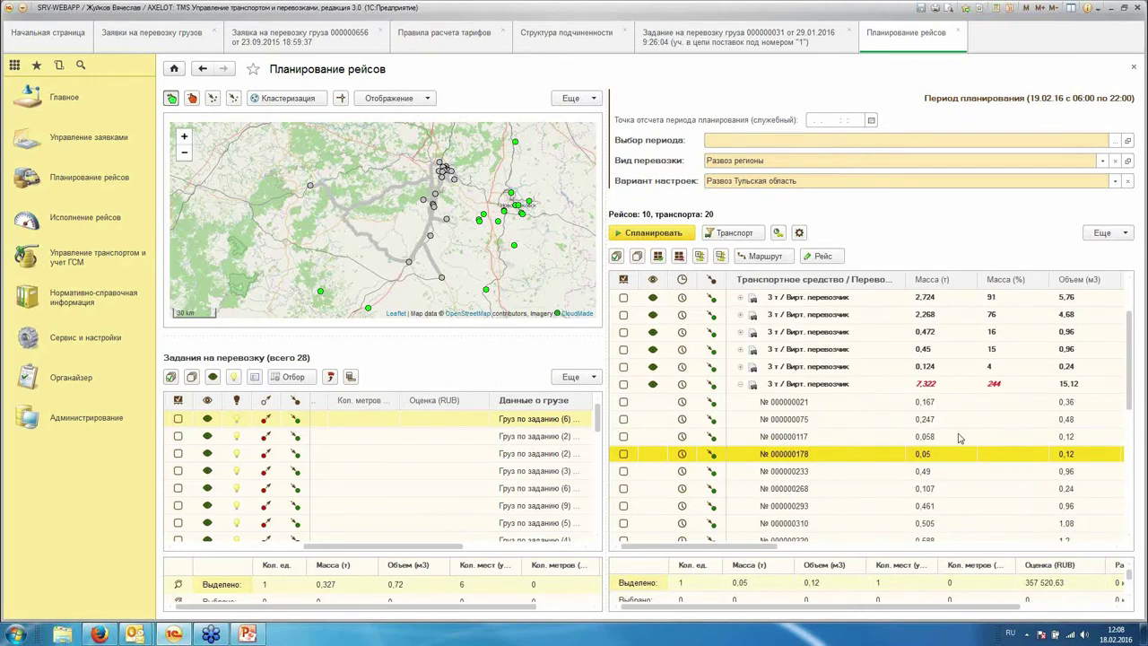
pyautogui.click(1001, 405)
pyautogui.click(873, 465)
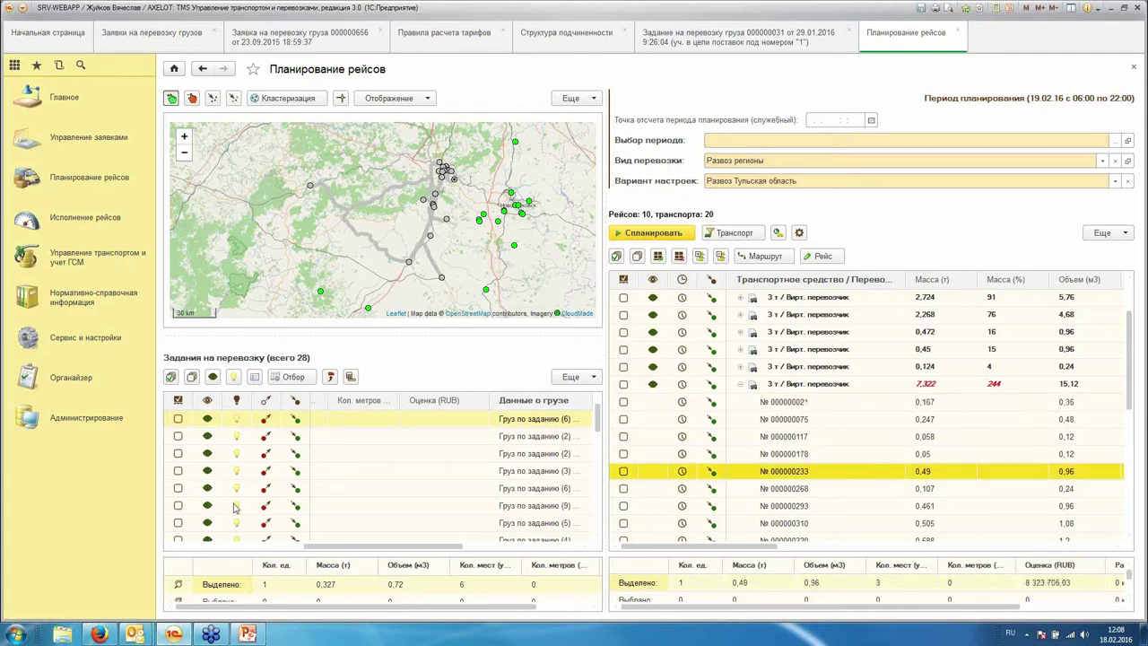
# Step: Mark the first three unassigned transport tasks, assign them to a free 3 т virtual vehicle, and collapse the task lists inside the trips
pyautogui.click(393, 420)
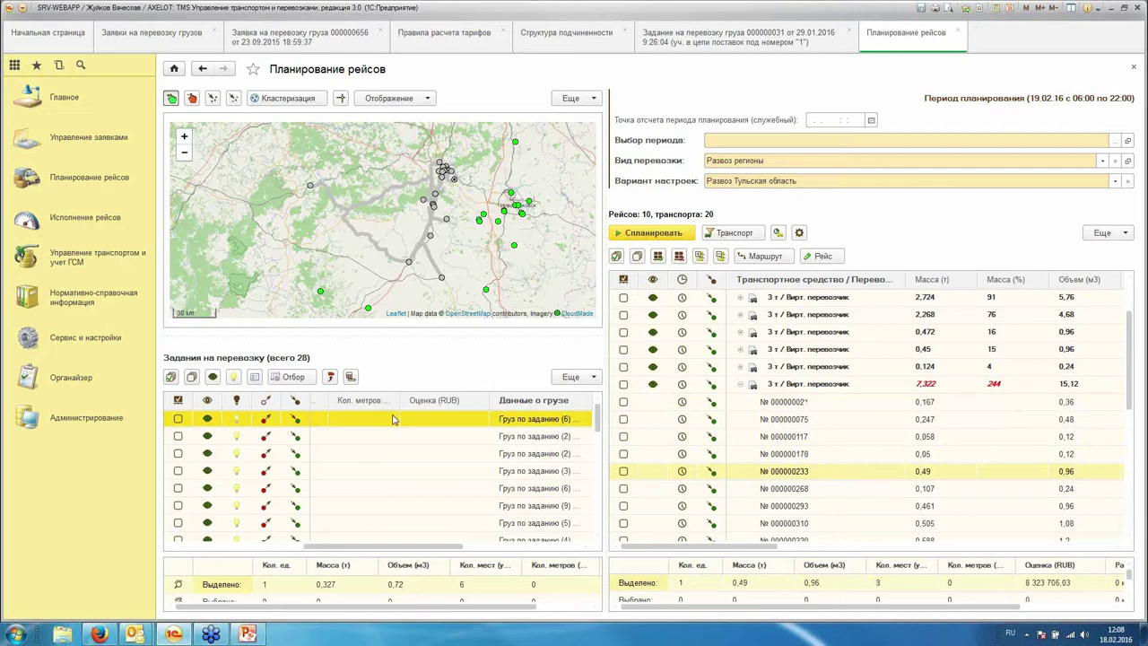
pyautogui.keyDown('ctrl'); pyautogui.click(393, 419); pyautogui.keyUp('ctrl')
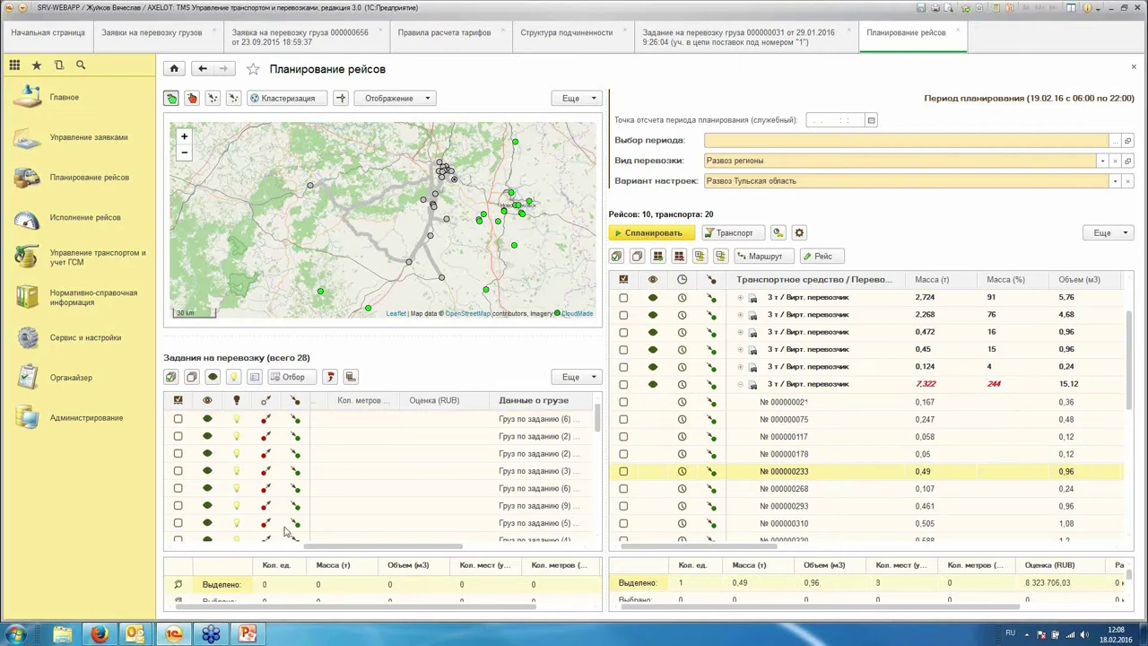
pyautogui.click(177, 420)
pyautogui.click(177, 436)
pyautogui.click(180, 453)
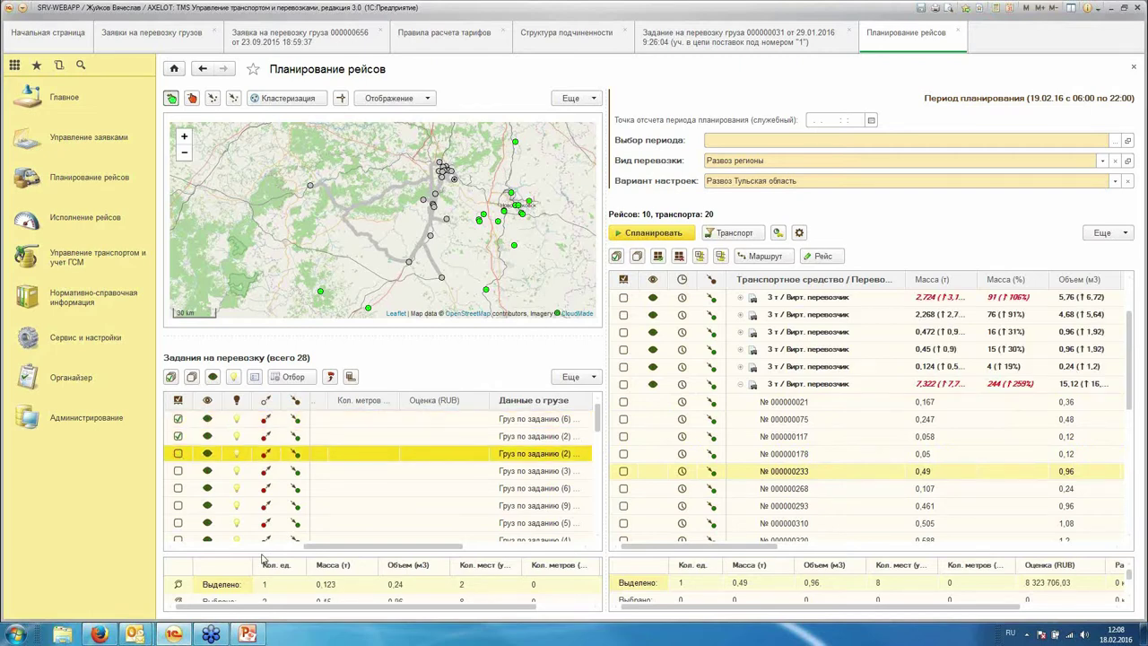
pyautogui.moveTo(336, 545); pyautogui.dragTo(207, 545)
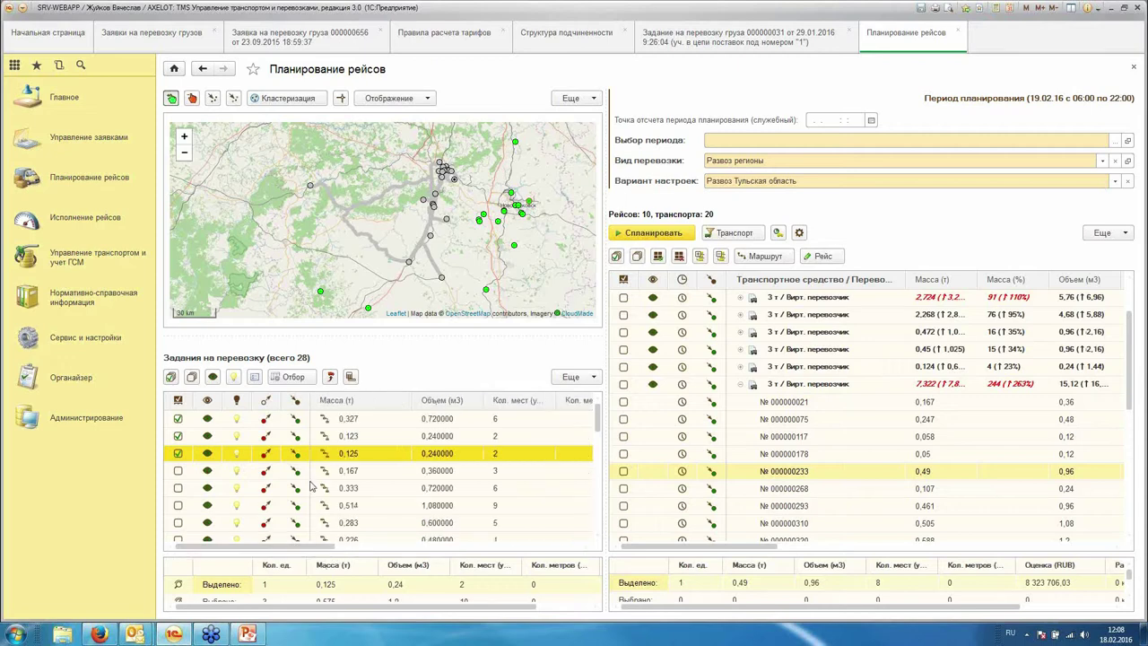
pyautogui.click(805, 453)
pyautogui.scroll(-5, 897, 448)
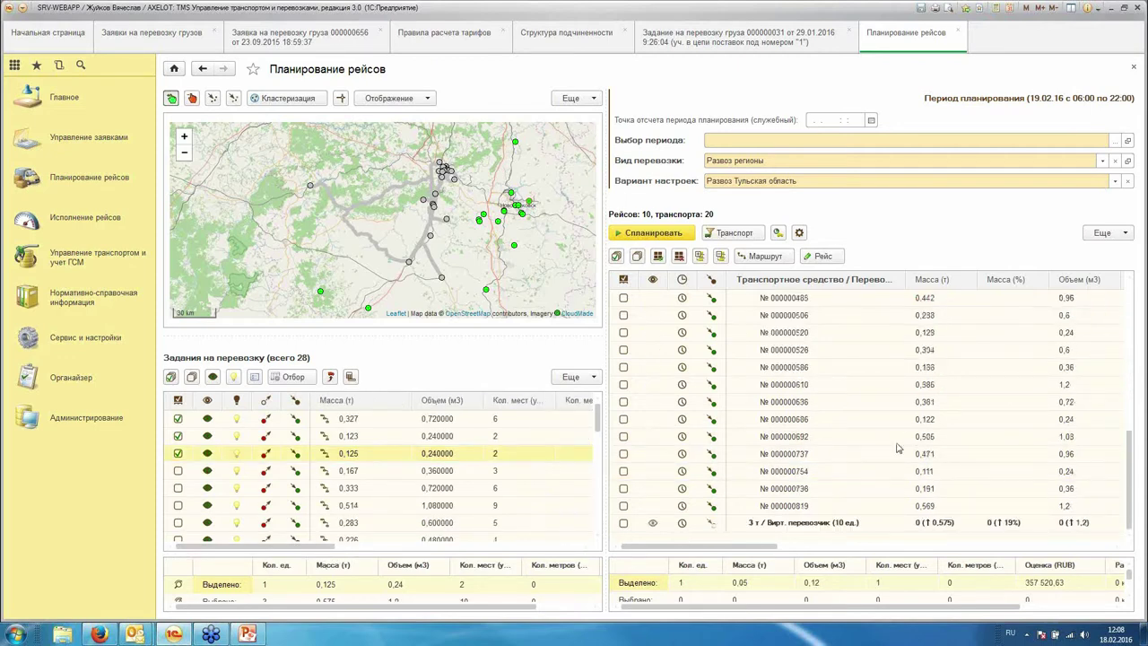
pyautogui.click(791, 527)
pyautogui.click(657, 255)
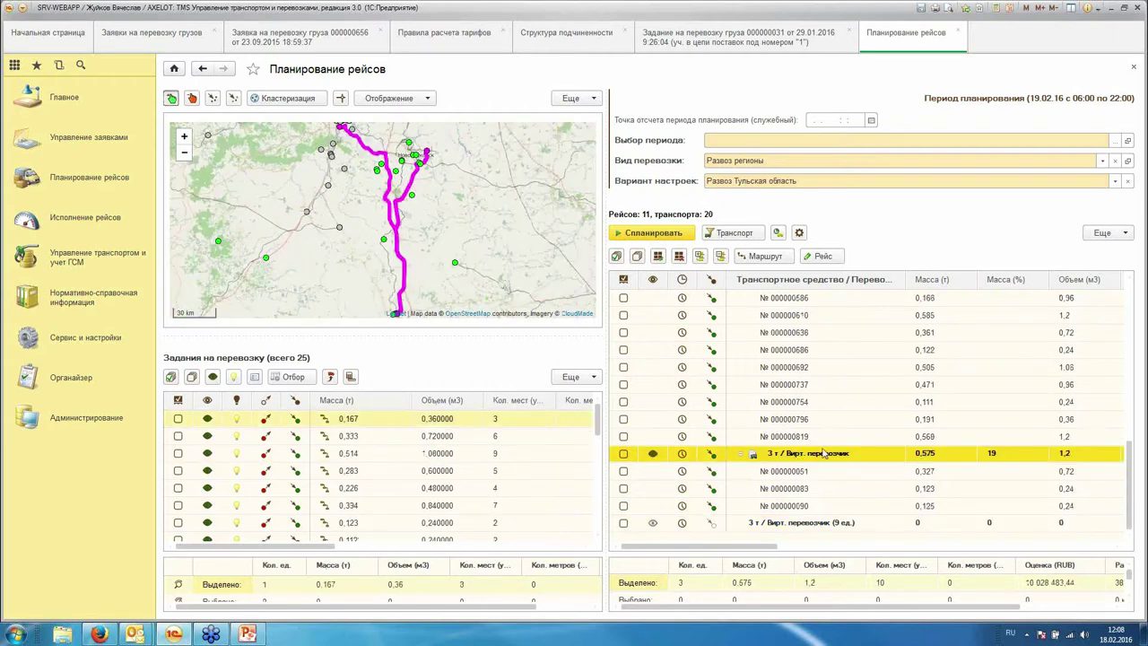
pyautogui.click(741, 454)
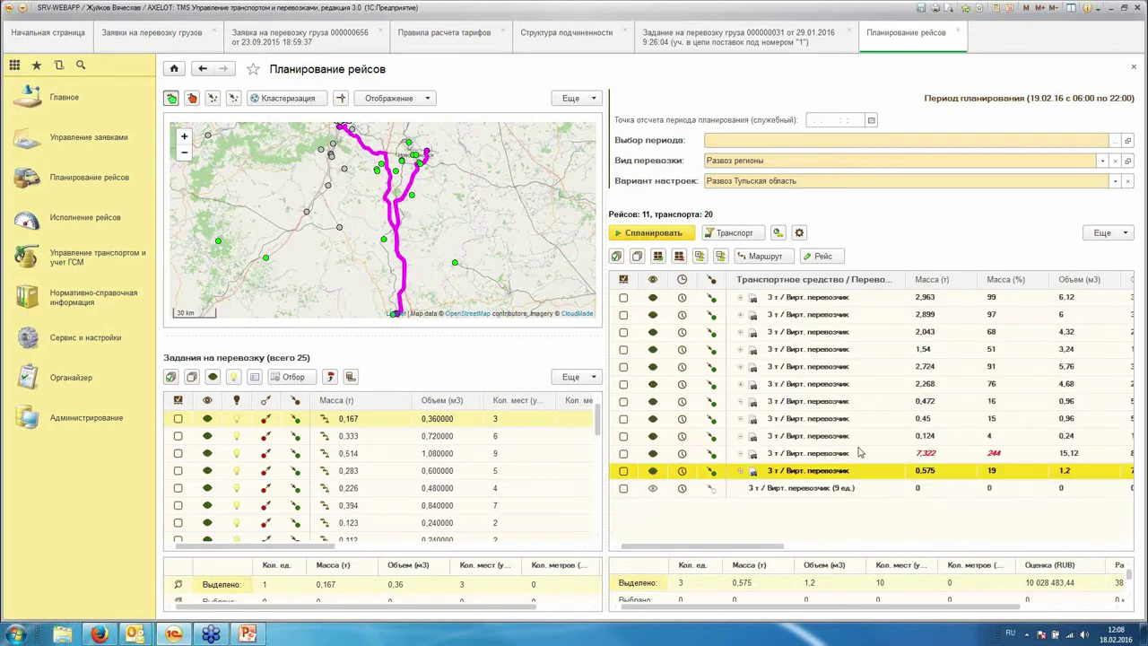
pyautogui.click(785, 370)
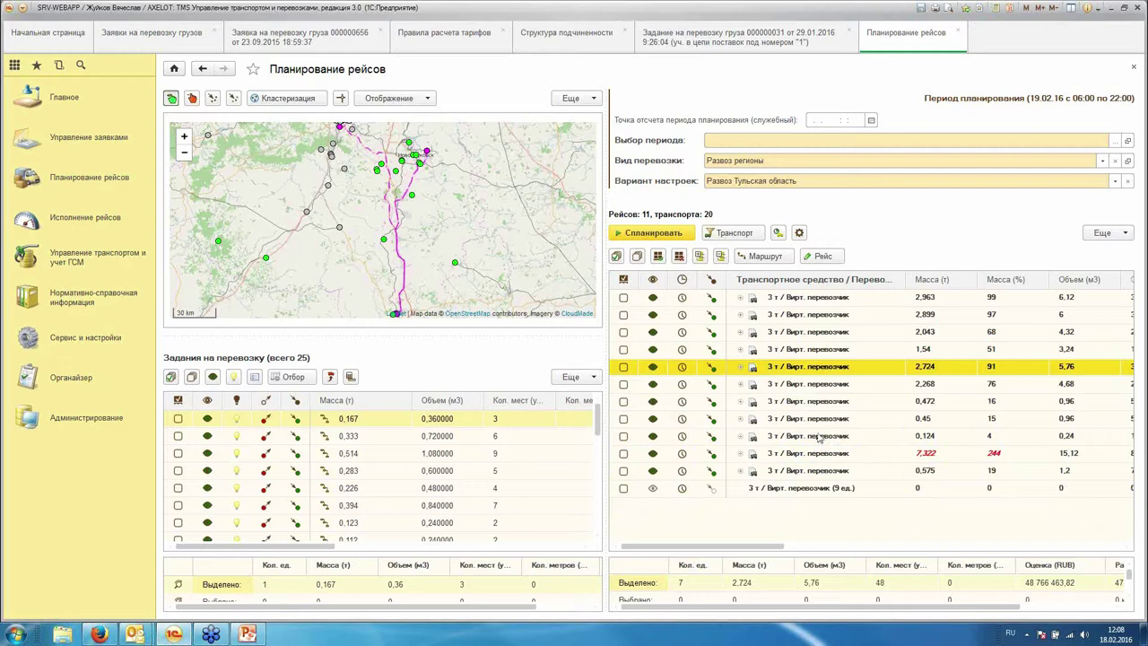
# Step: Open the РМ: Назначение ТС на рейсы workplace and select the first trip with the status К планированию ТС
pyautogui.click(90, 176)
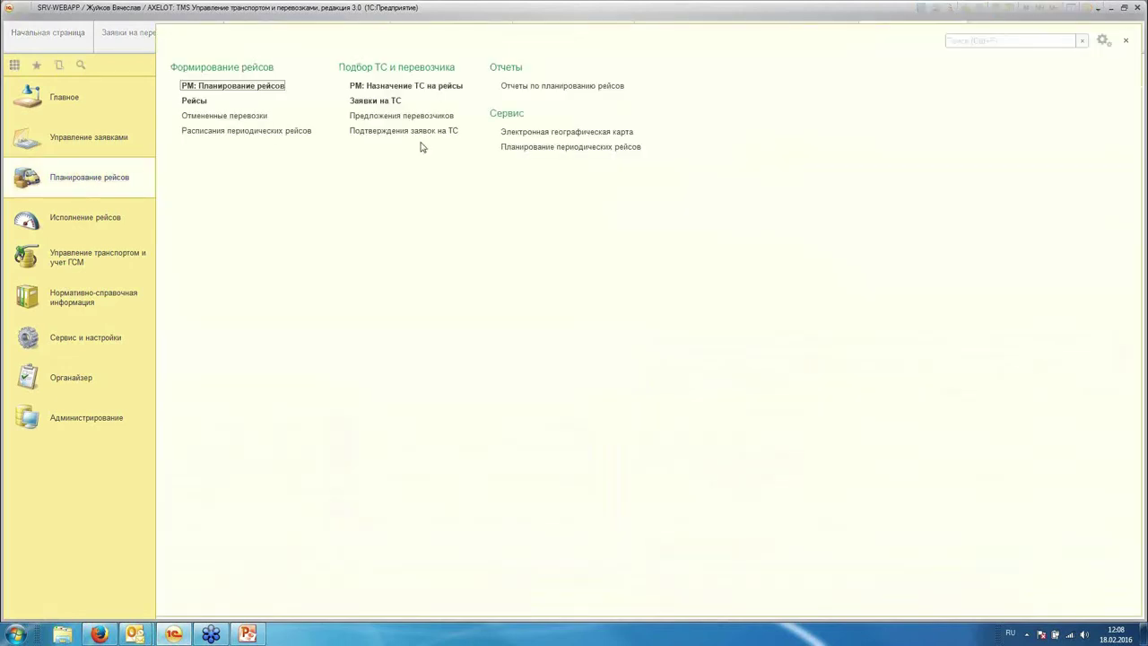
pyautogui.click(405, 85)
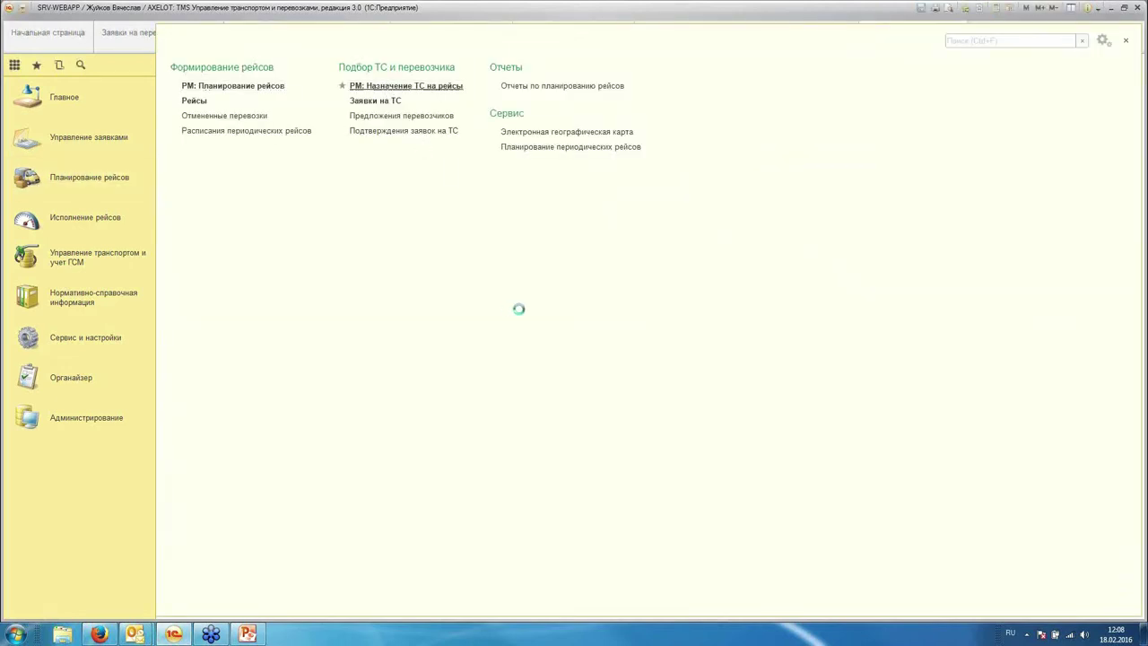
pyautogui.click(728, 209)
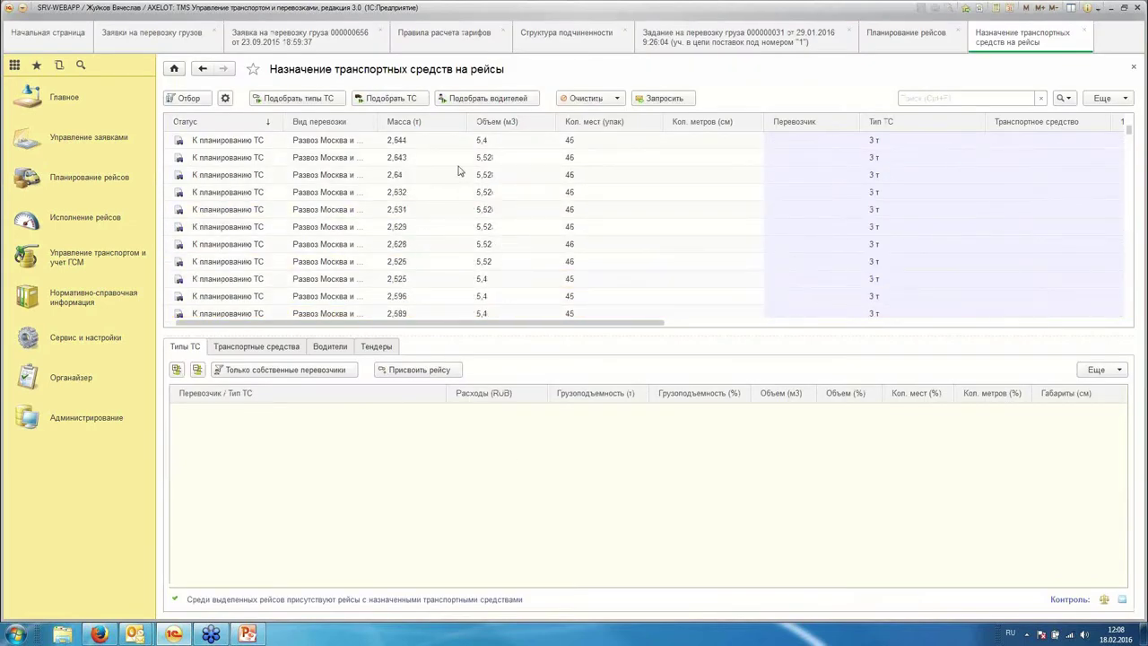
pyautogui.click(244, 143)
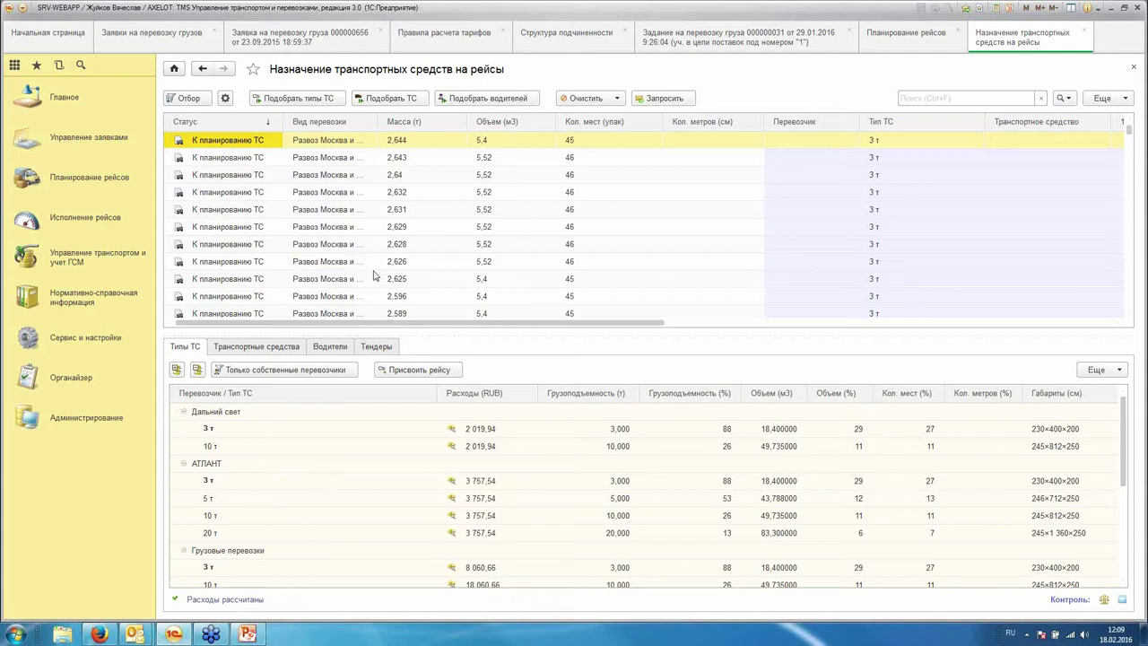
# Step: Review the suitable vehicles, drivers and tenders offered for the selected trip
pyautogui.click(258, 350)
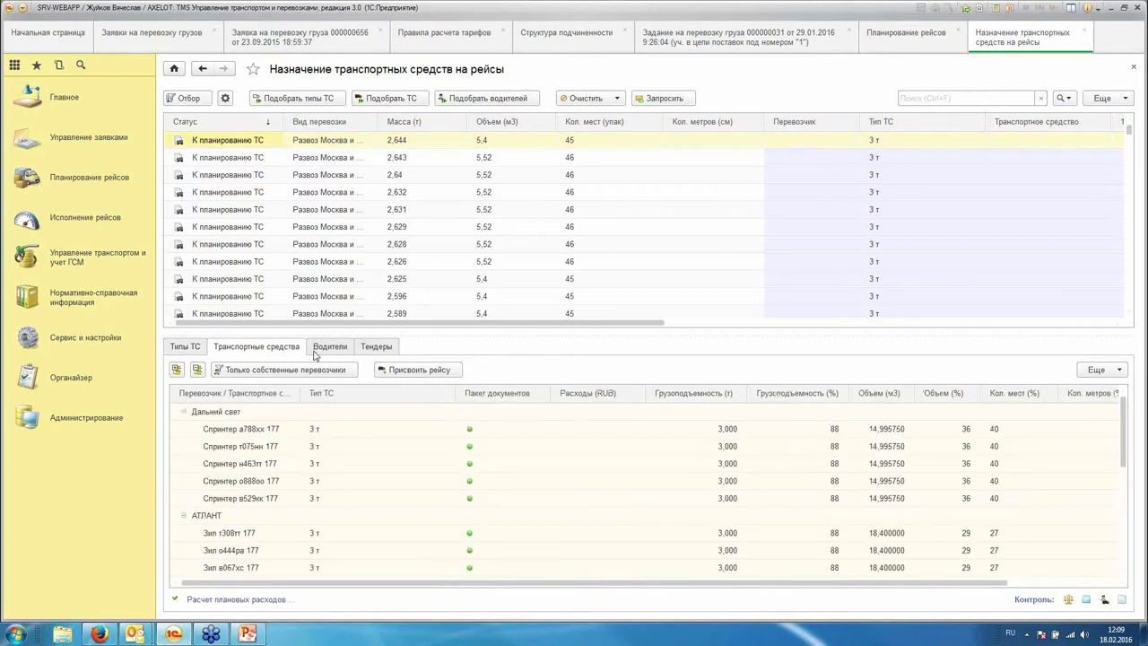
pyautogui.click(318, 351)
pyautogui.click(376, 348)
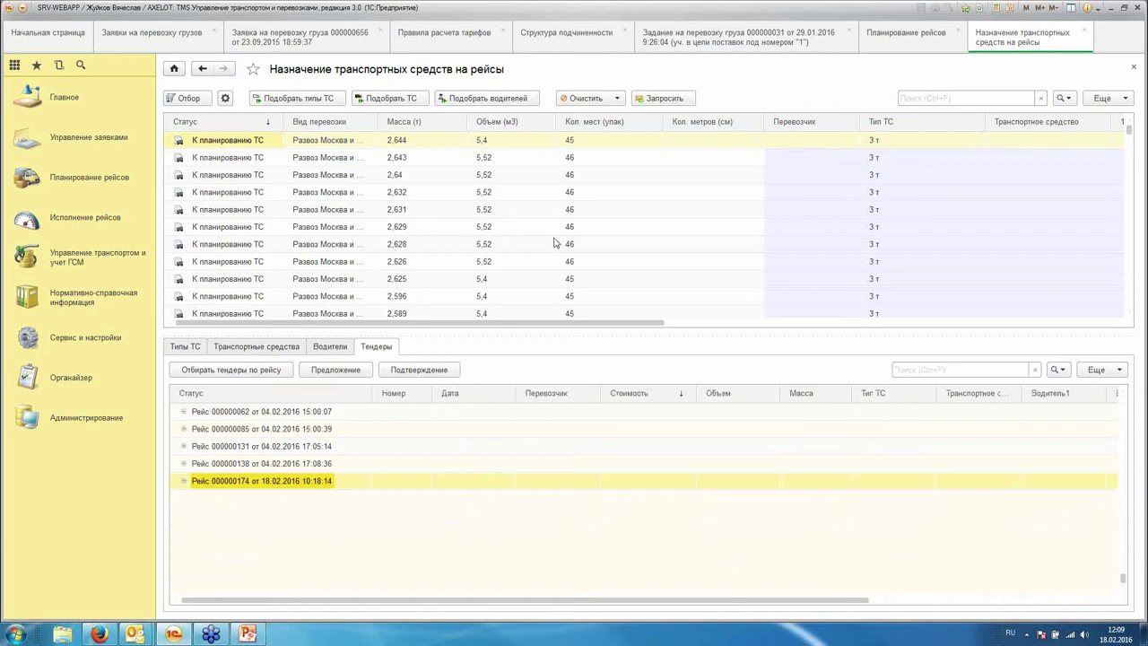
pyautogui.click(232, 352)
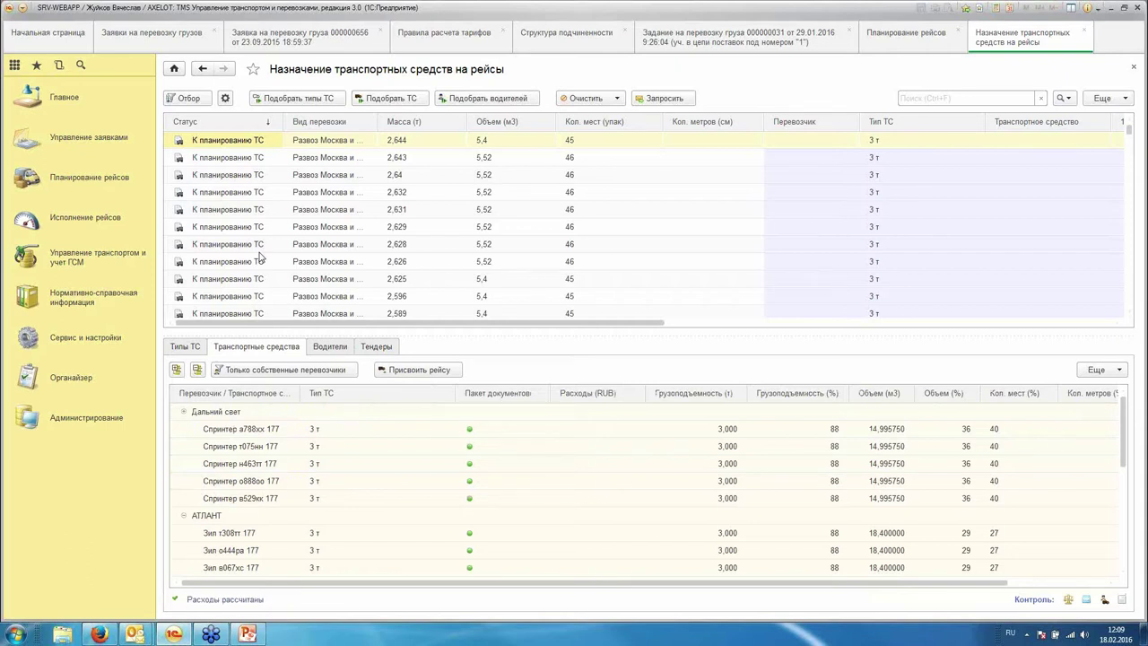
# Step: Run automatic vehicle selection for the first unplanned trip and apply the proposed 3 т Зил from the carrier АТЛАНТ
pyautogui.click(244, 144)
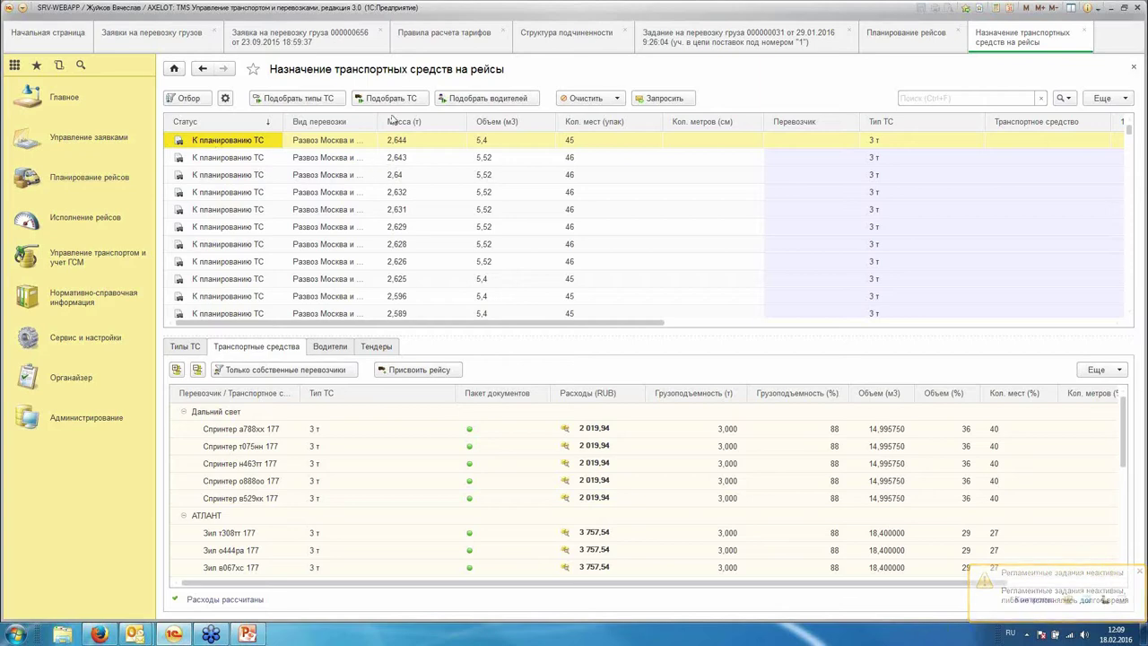
pyautogui.click(387, 98)
pyautogui.click(746, 501)
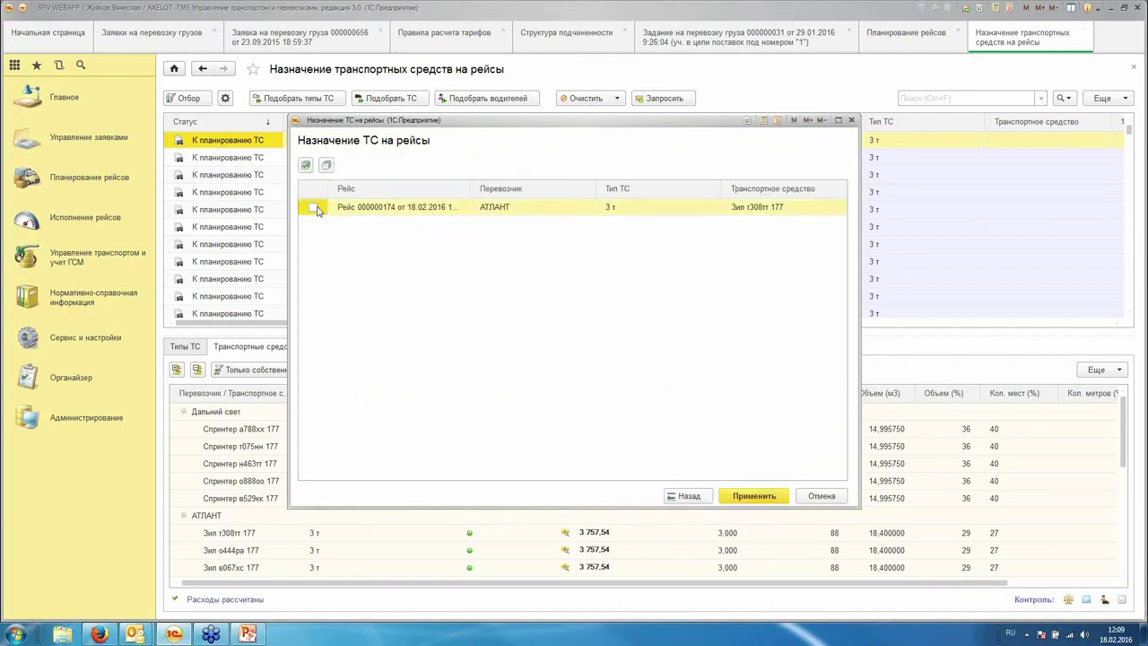
pyautogui.click(313, 208)
pyautogui.click(751, 495)
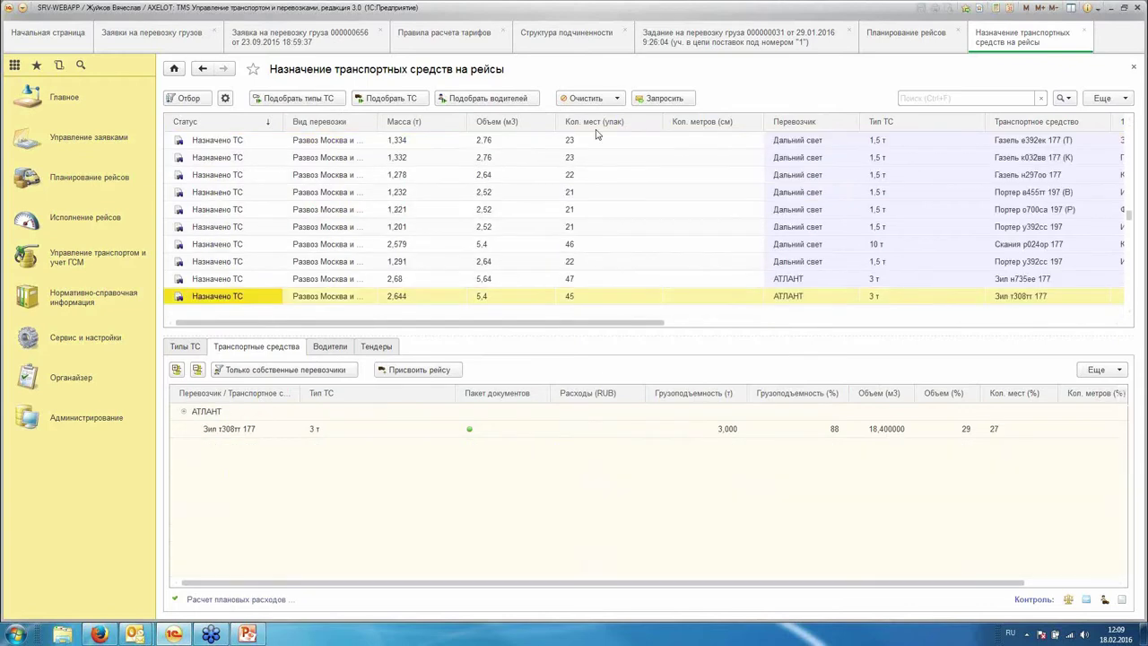
# Step: Examine the compatibility control parameters and distribution priorities in the workplace settings, then cancel the settings
pyautogui.scroll(10, 982, 224)
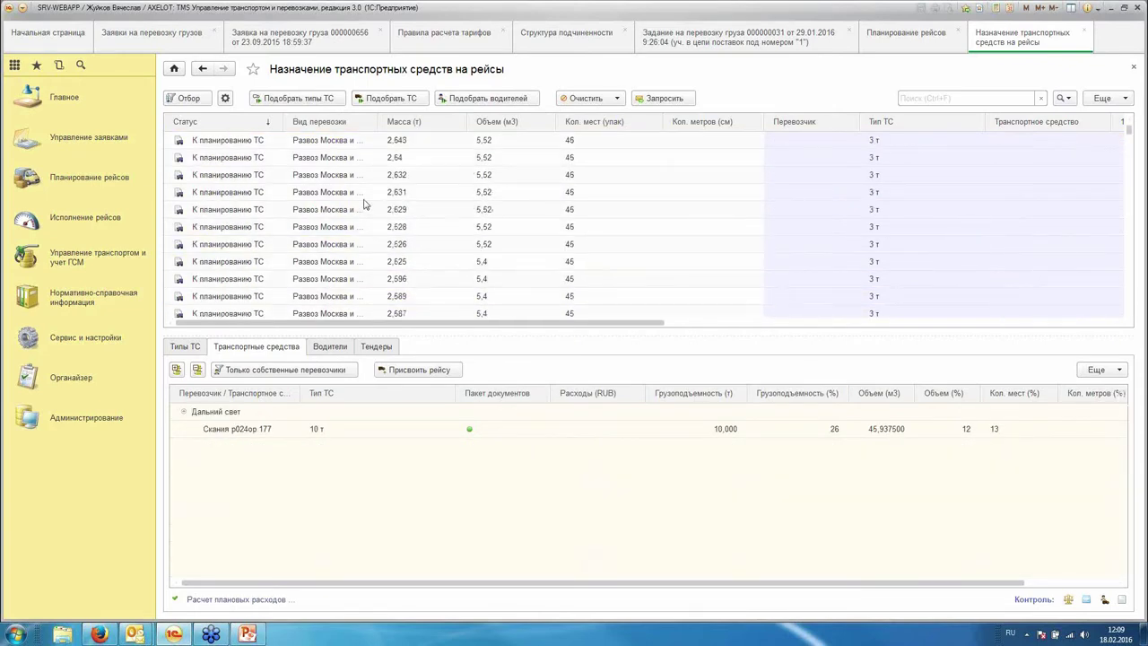
pyautogui.click(202, 192)
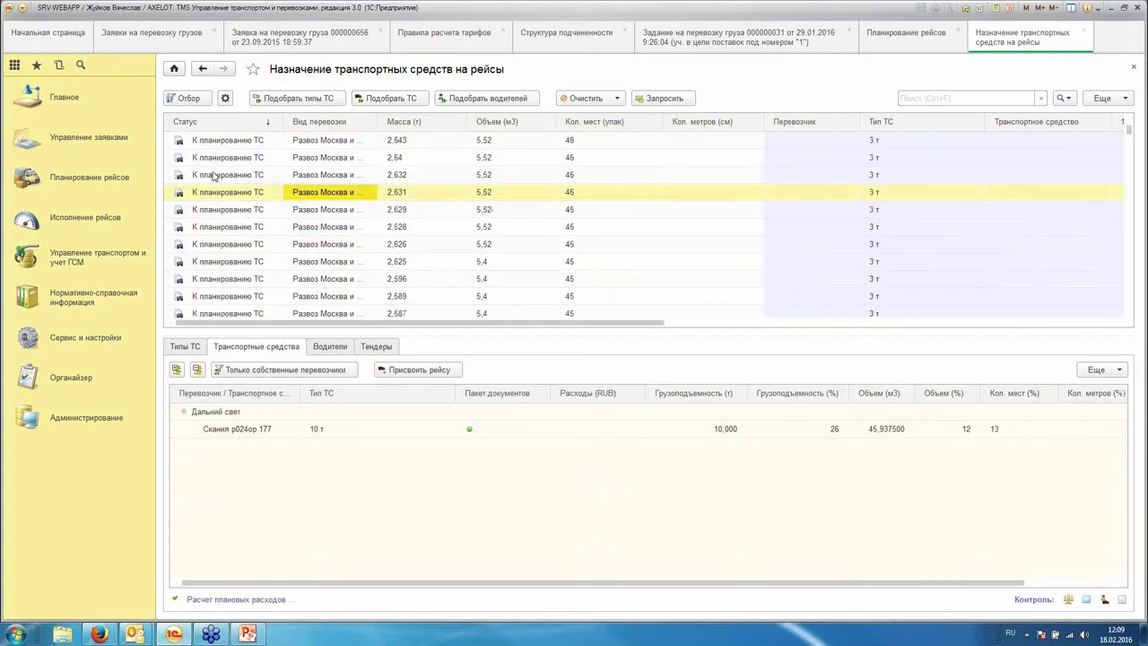
pyautogui.click(208, 141)
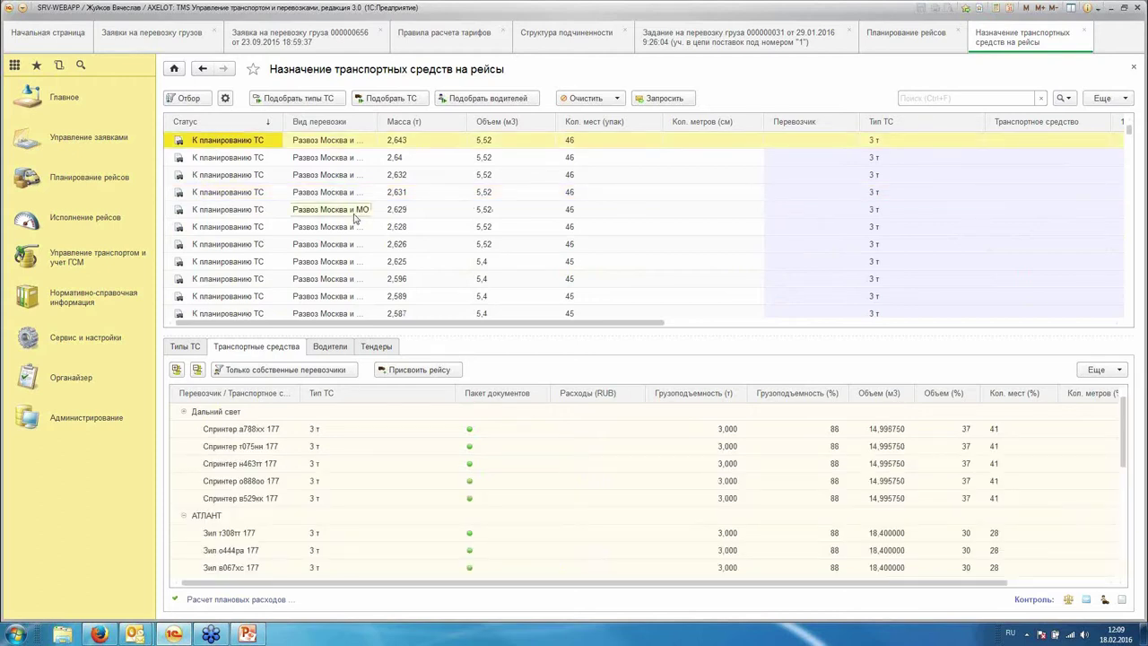
pyautogui.click(225, 99)
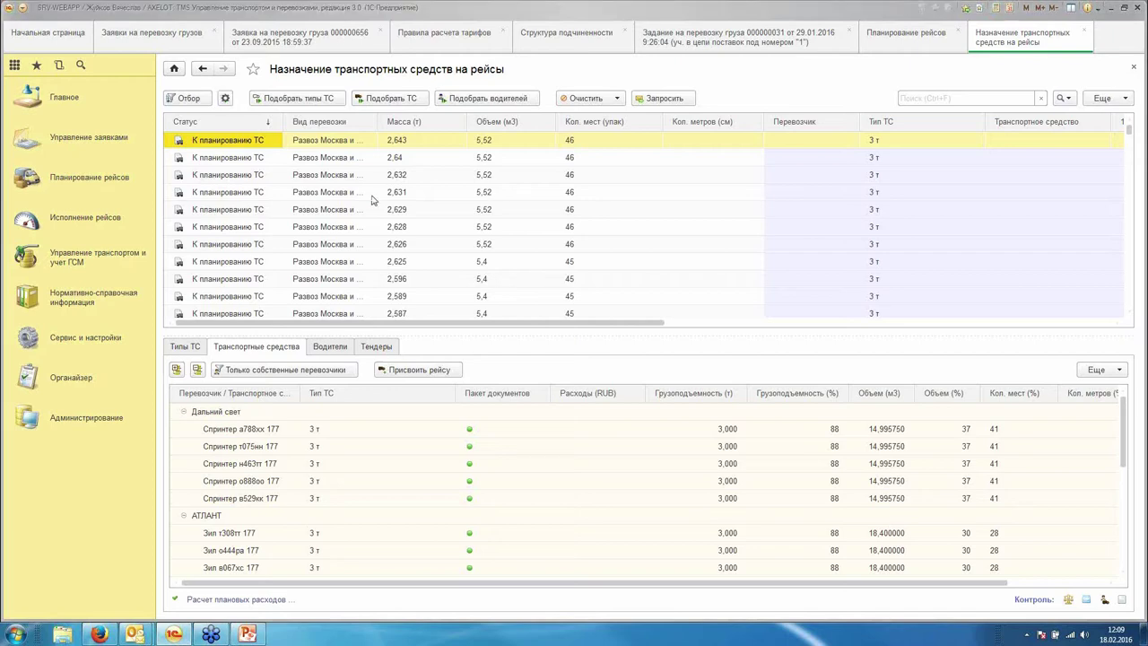
pyautogui.moveTo(485, 118); pyautogui.dragTo(303, 134)
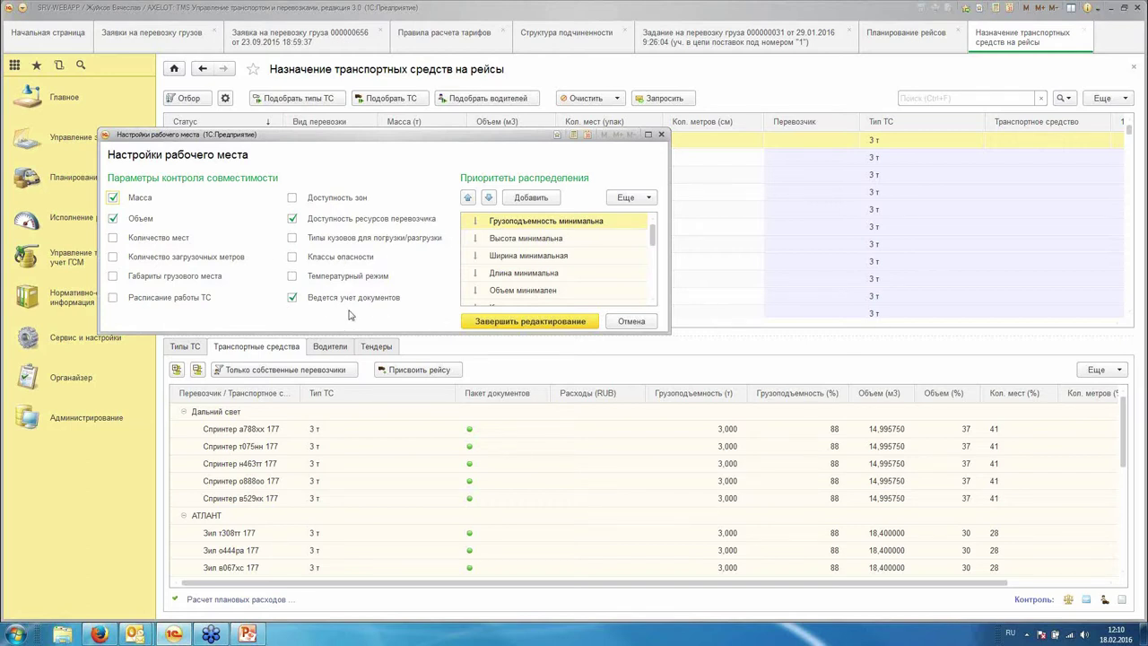
pyautogui.click(638, 323)
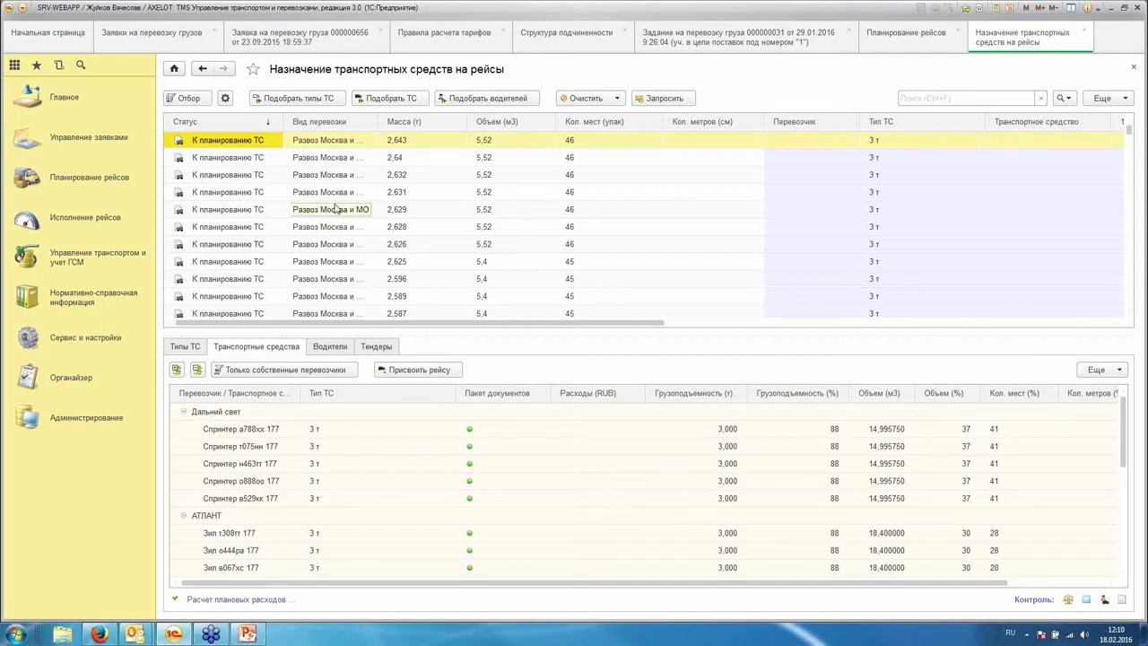
# Step: Try to select vehicles automatically for the first five unplanned trips together, then cancel the assignment
pyautogui.hotkey('shift', 'Down')
pyautogui.hotkey('shift', 'Down')
pyautogui.hotkey('shift', 'Down')
pyautogui.hotkey('shift', 'Down')
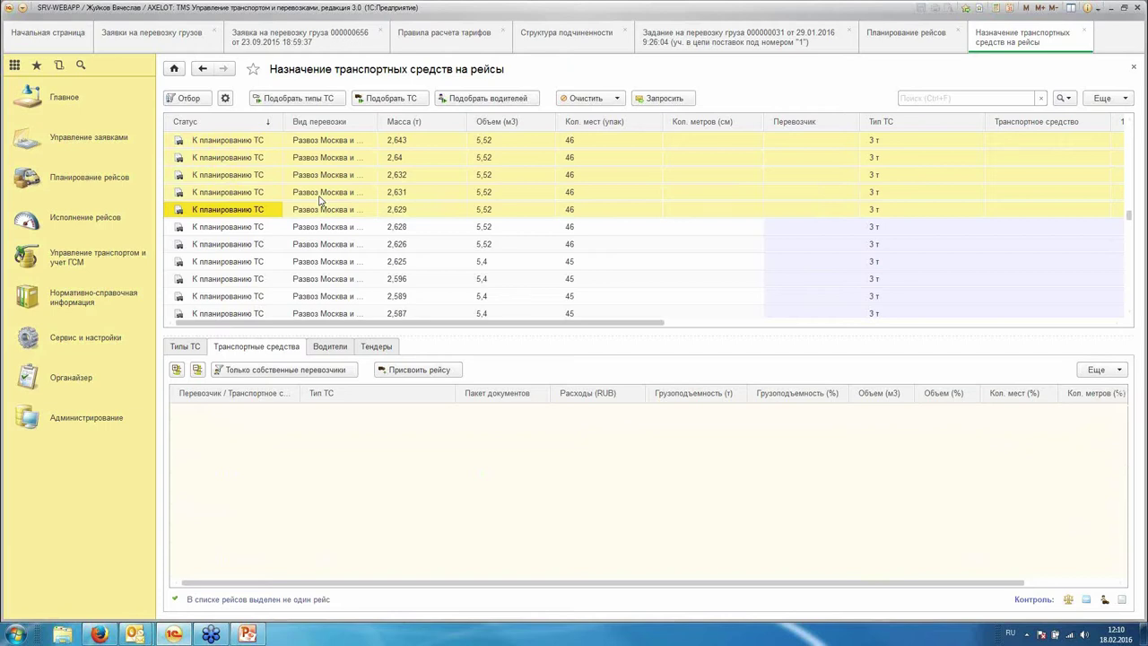
pyautogui.click(387, 99)
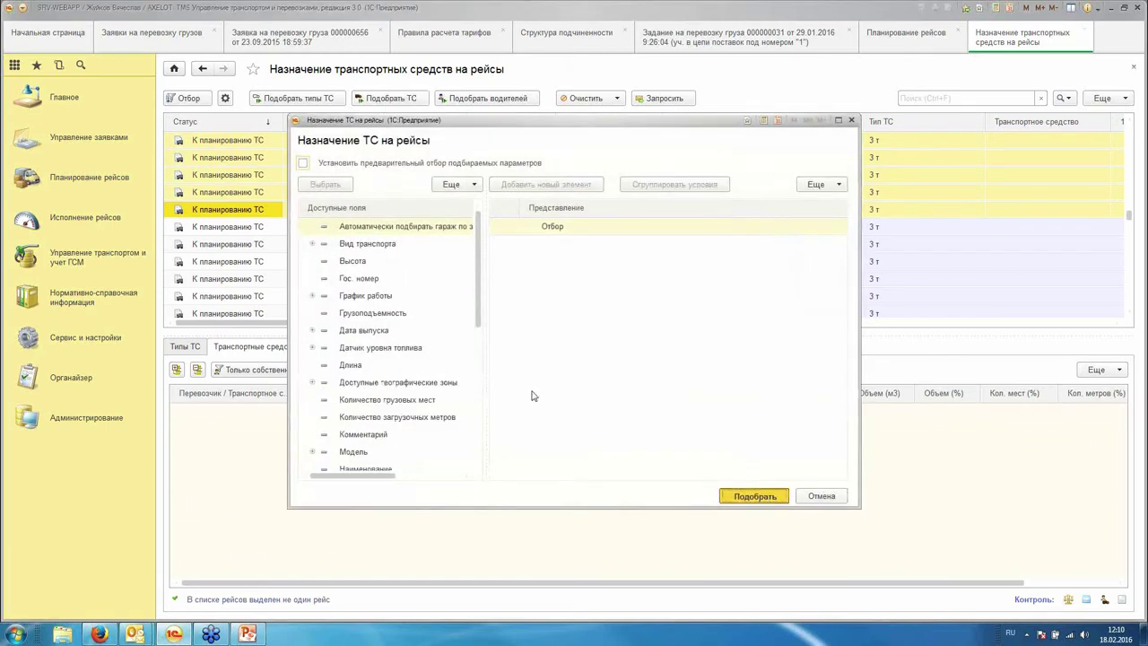
pyautogui.press('Return')
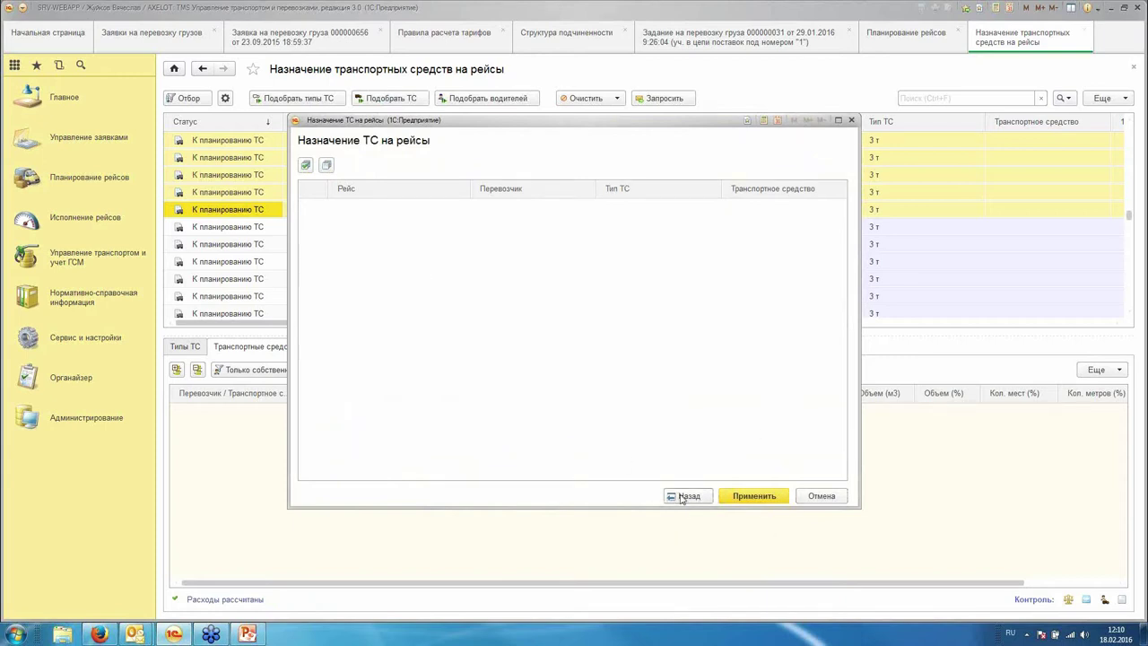
pyautogui.click(815, 496)
# Step: Run automatic vehicle selection for the three unplanned trips weighing 2,632, 2,631 and 2,629 т, without a preliminary filter
pyautogui.click(190, 172)
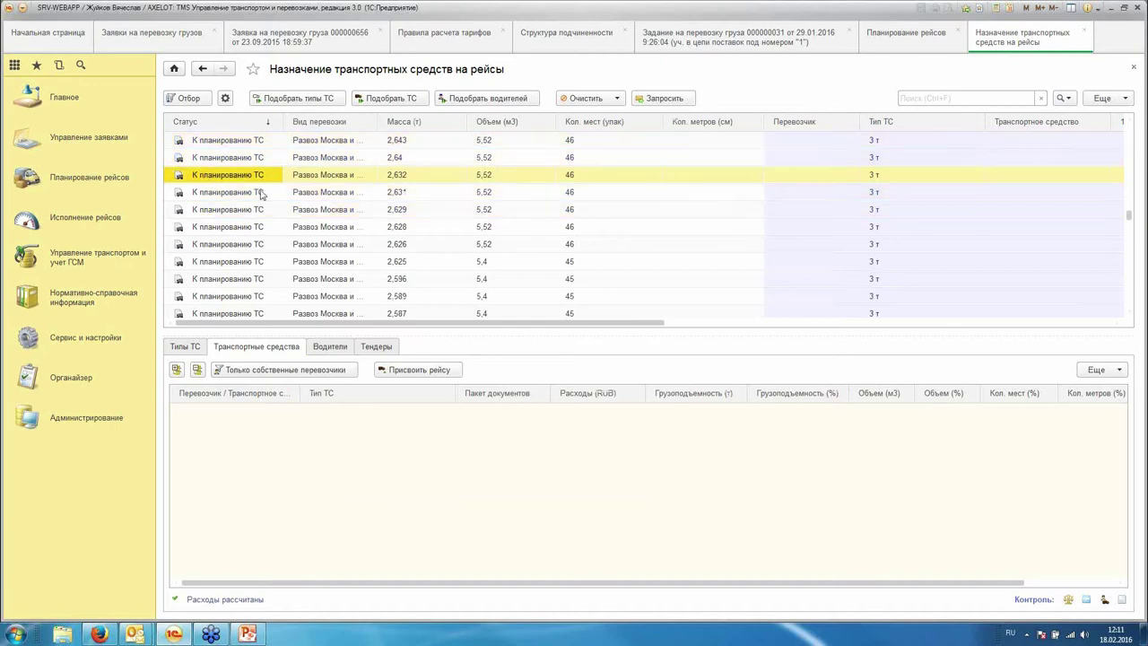
pyautogui.hotkey('shift', 'Down')
pyautogui.hotkey('shift', 'Down')
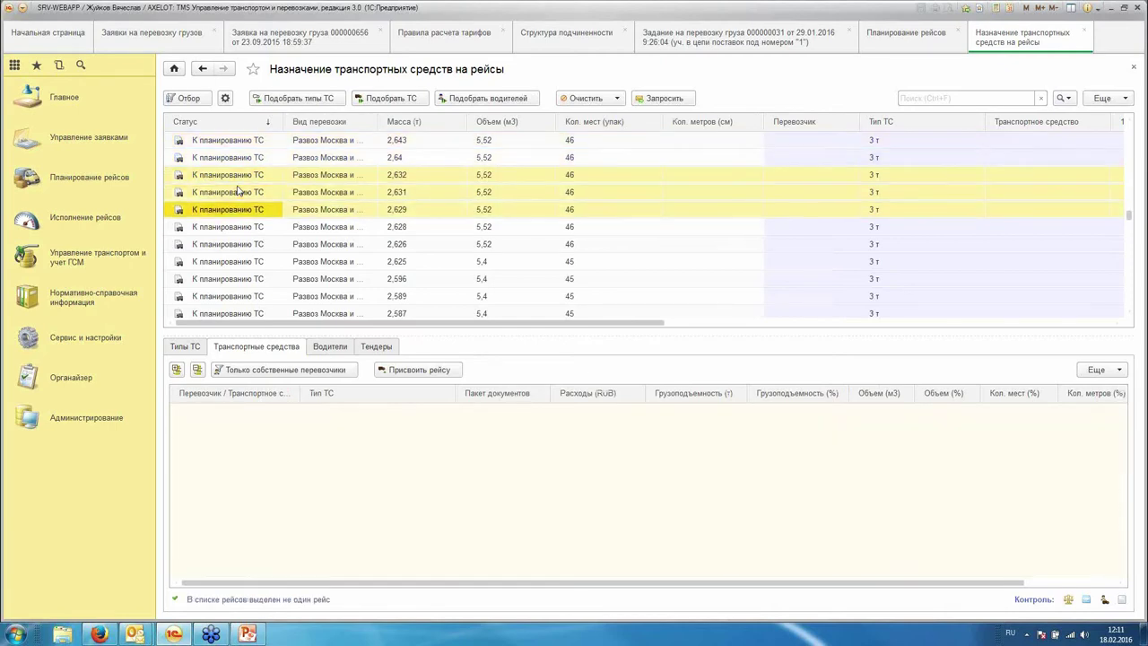
pyautogui.click(369, 100)
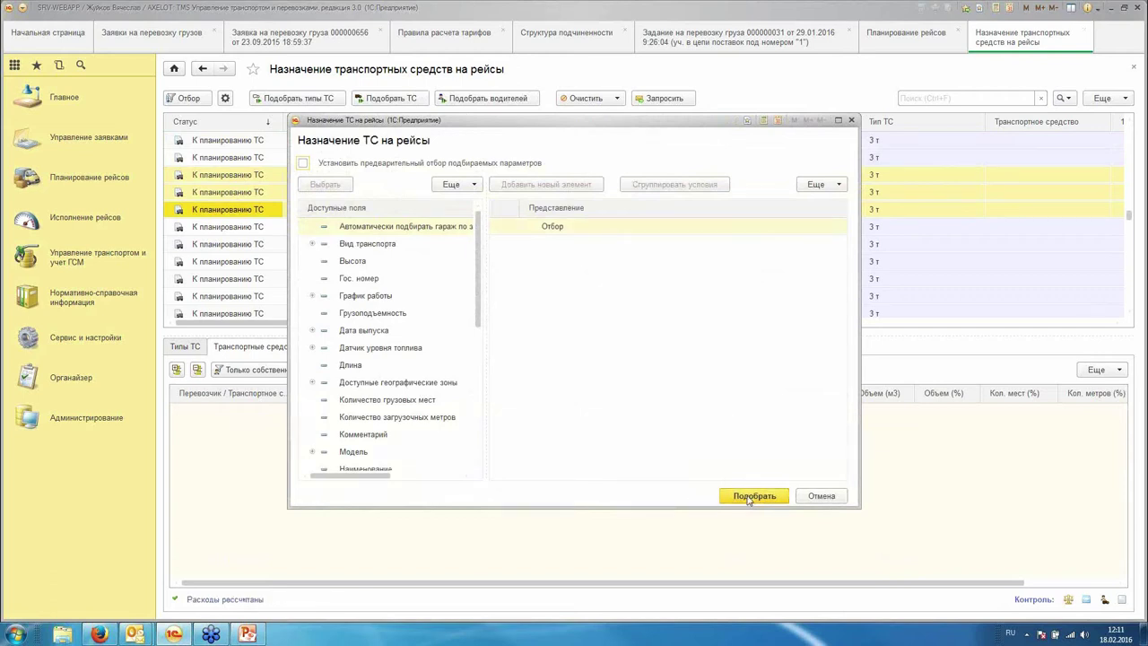
pyautogui.click(756, 497)
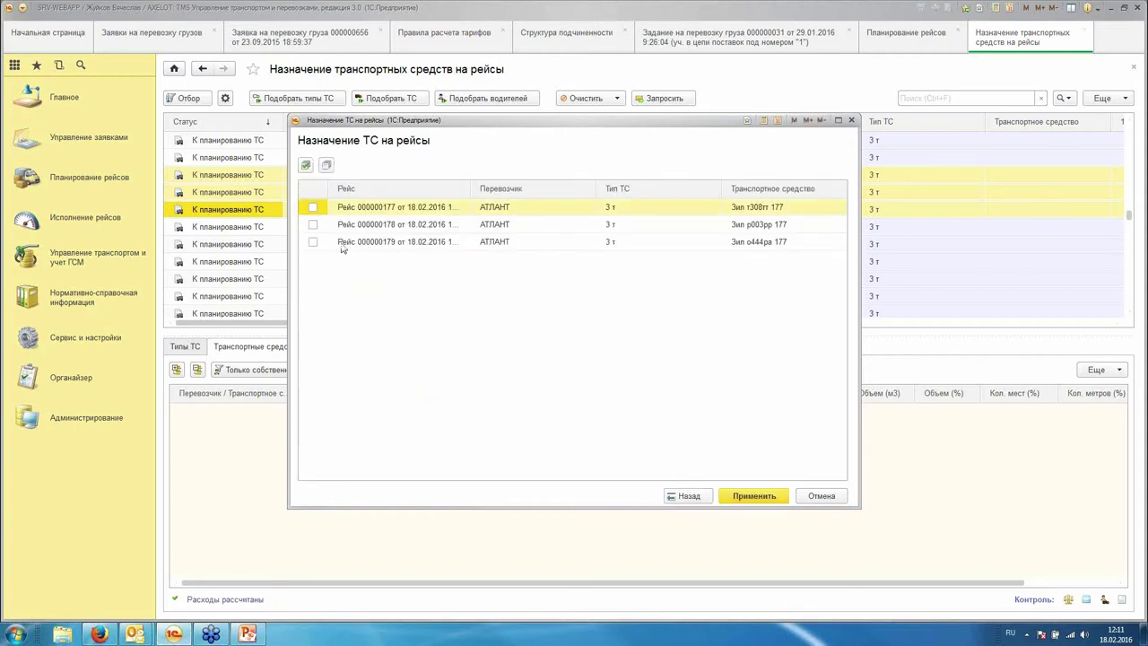
# Step: Accept the proposed АТЛАНТ 3 т Зил vehicles for all three trips and apply the assignment
pyautogui.click(313, 207)
pyautogui.click(313, 242)
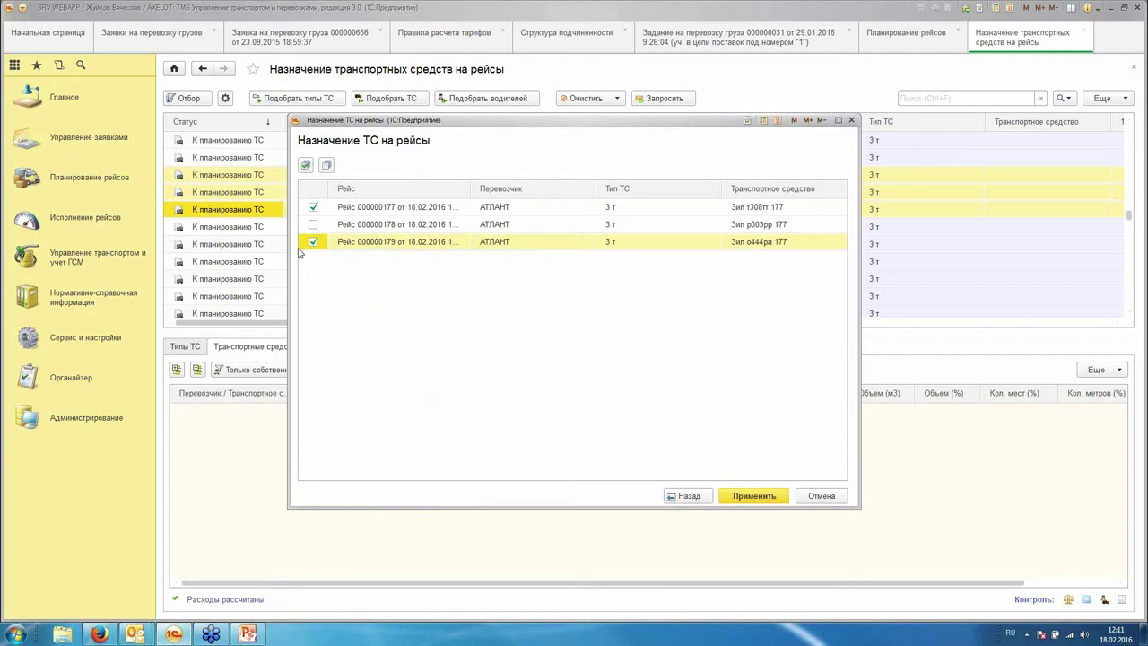
pyautogui.click(313, 225)
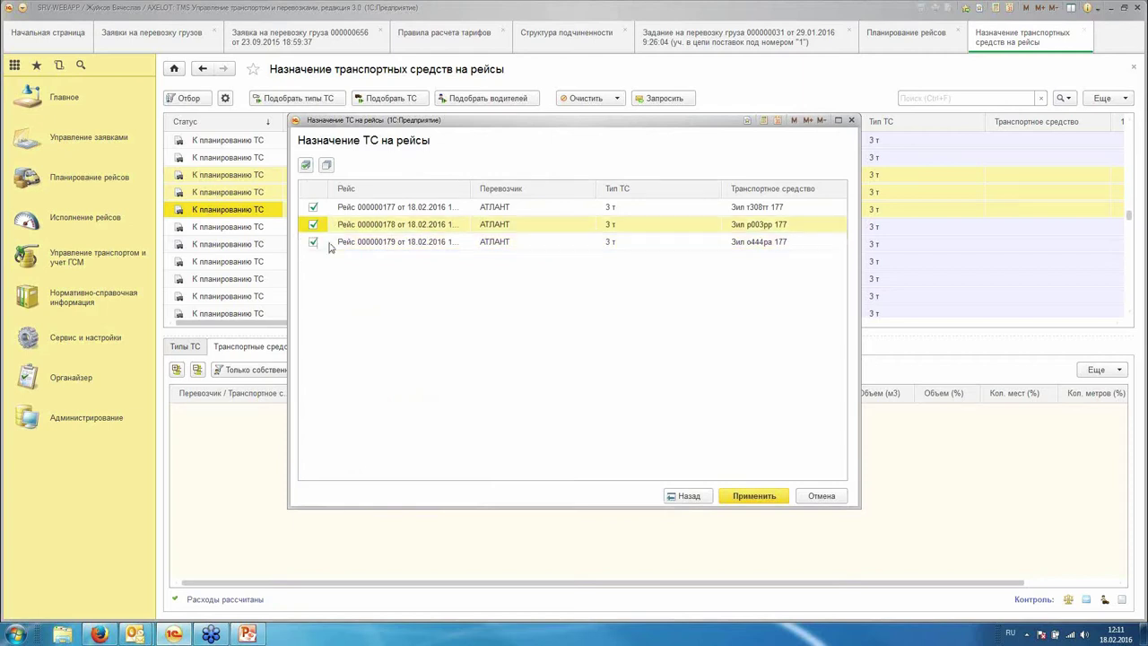
pyautogui.click(320, 209)
pyautogui.click(313, 224)
pyautogui.click(320, 209)
pyautogui.click(312, 224)
pyautogui.click(313, 224)
pyautogui.click(754, 495)
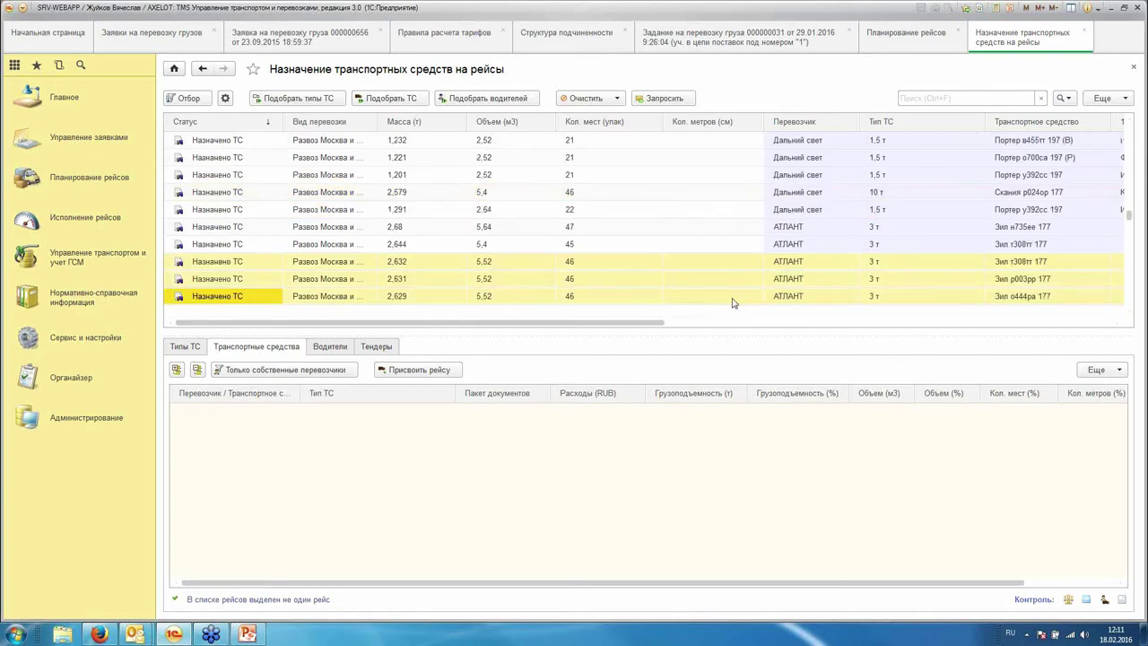
# Step: Run automatic driver selection for the same three АТЛАНТ trips and apply the proposed drivers
pyautogui.click(327, 349)
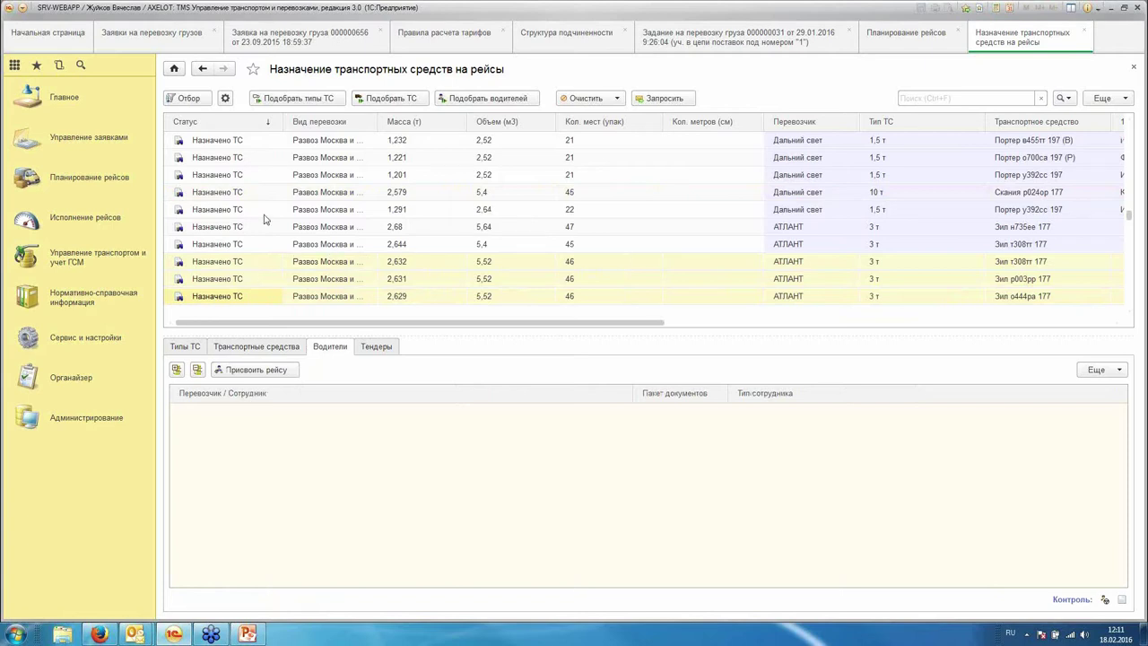
pyautogui.click(479, 100)
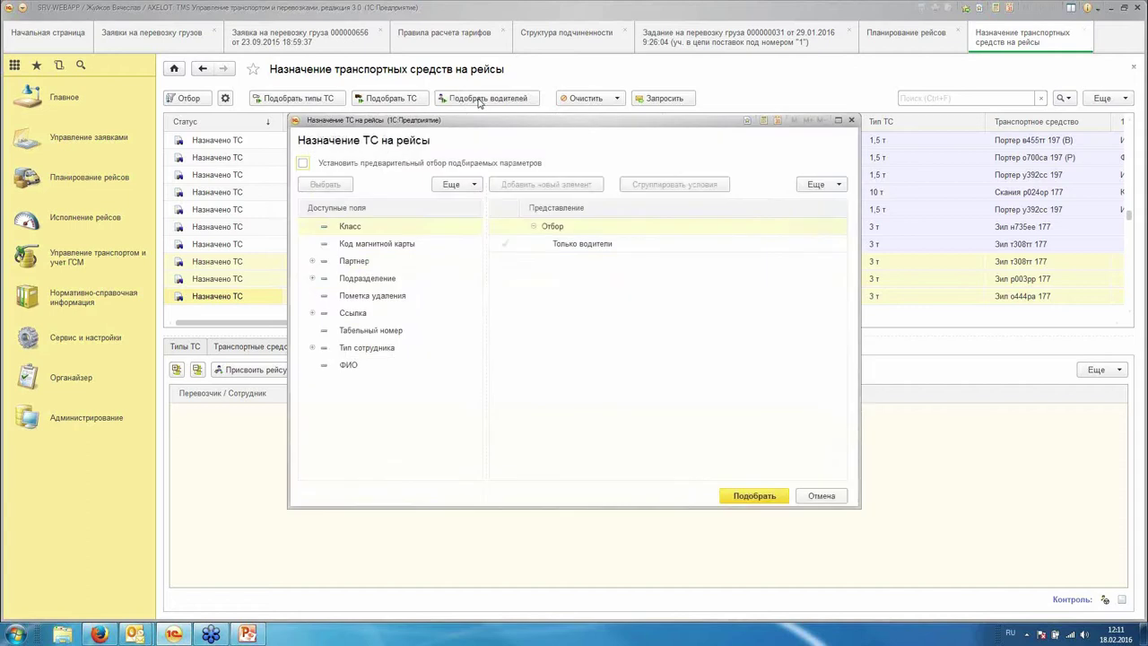
pyautogui.click(754, 495)
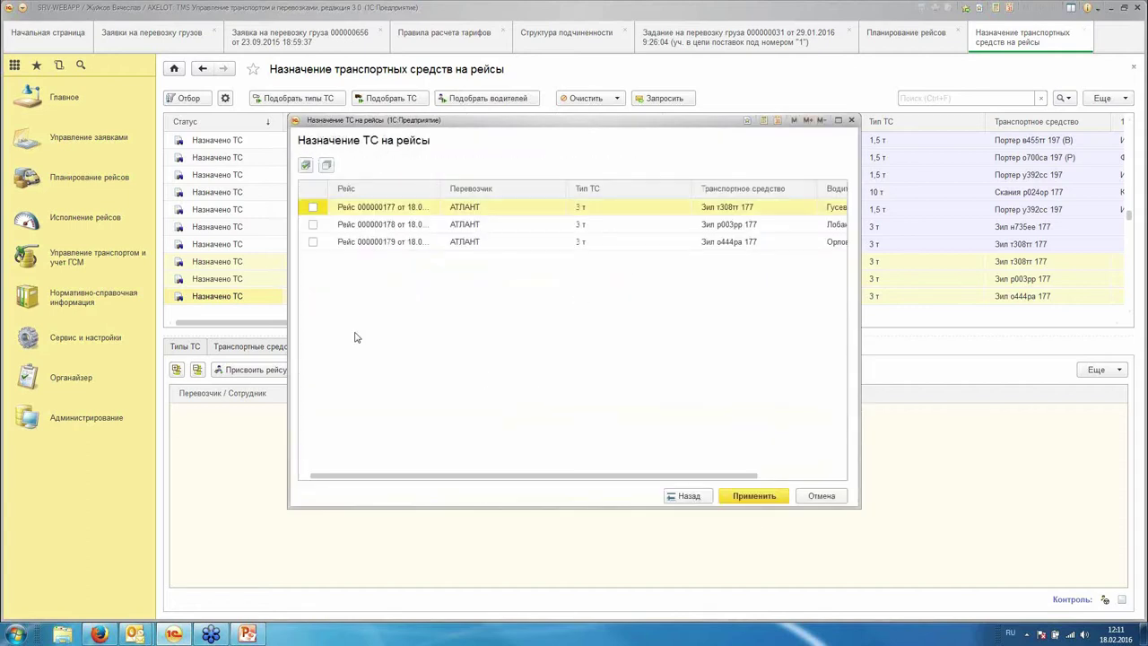
pyautogui.click(312, 207)
pyautogui.moveTo(385, 476); pyautogui.dragTo(651, 482)
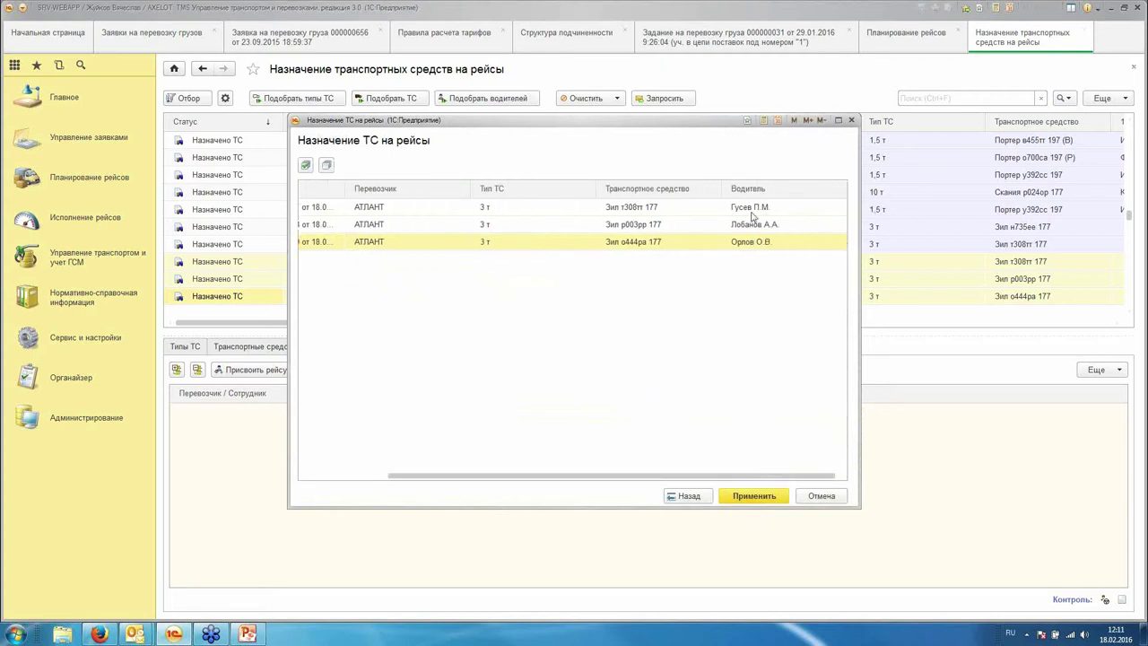
pyautogui.click(743, 498)
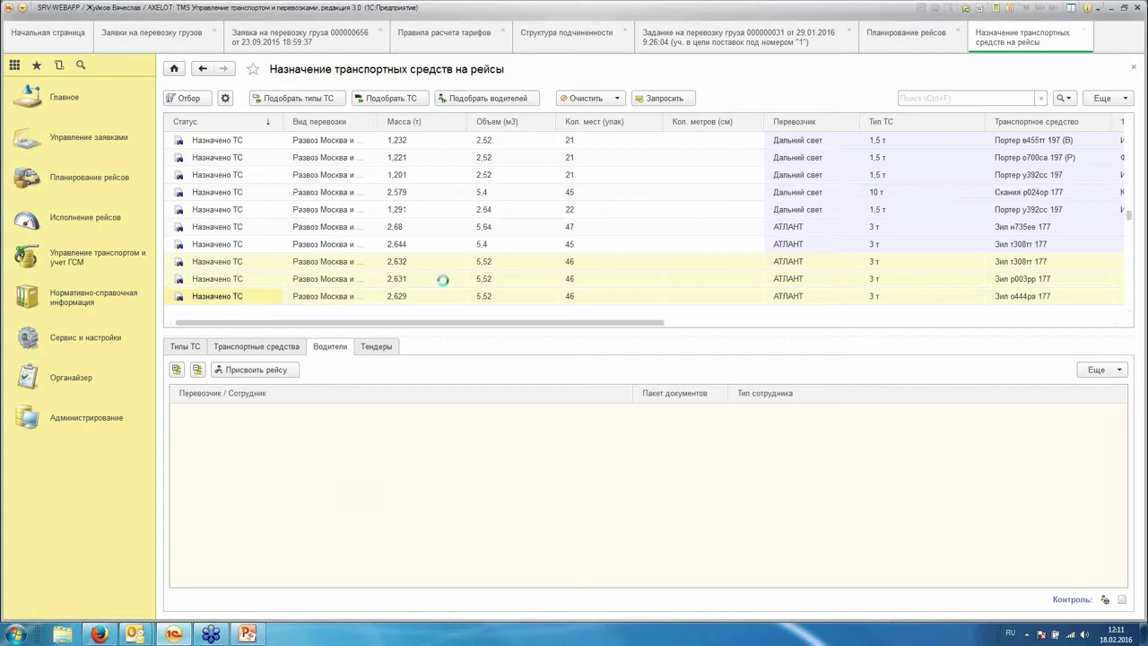
# Step: Examine the vehicles, planned costs and load percentages offered by Дальний свет for the first unplanned trip
pyautogui.click(1000, 226)
pyautogui.scroll(5, 413, 215)
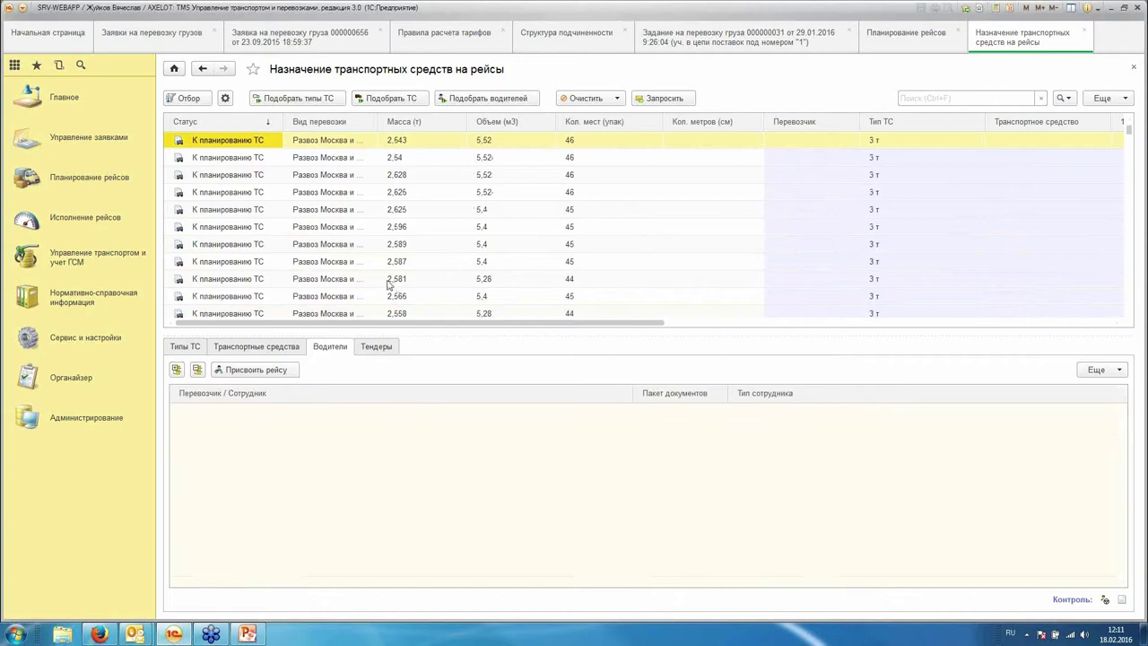
pyautogui.click(238, 348)
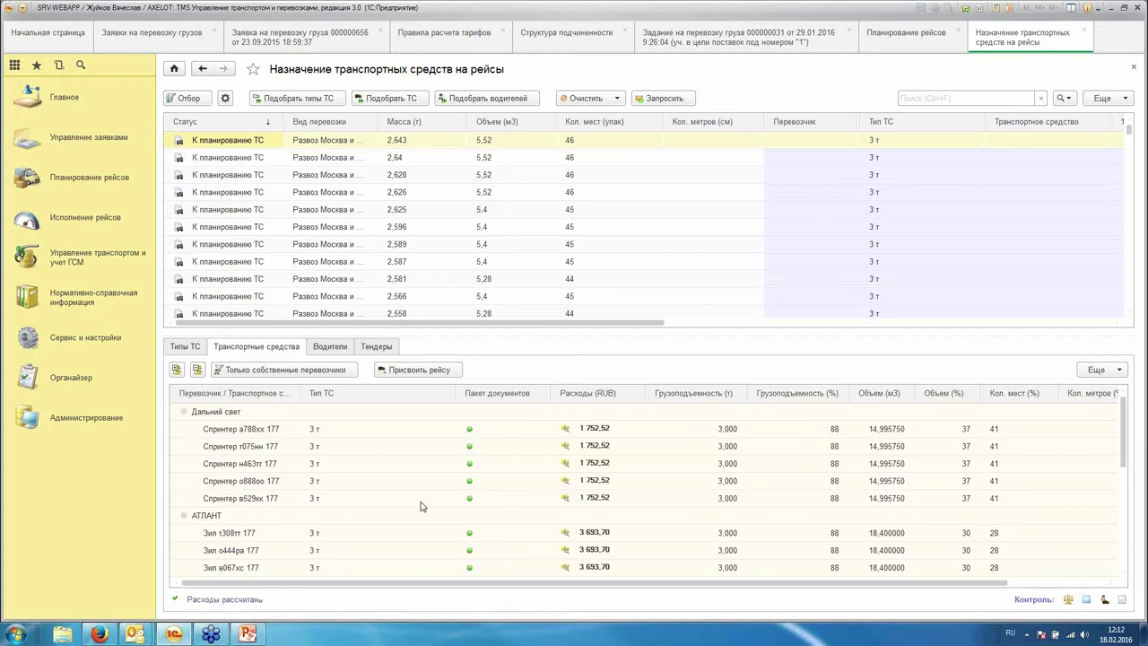
pyautogui.click(266, 465)
pyautogui.scroll(-1, 342, 497)
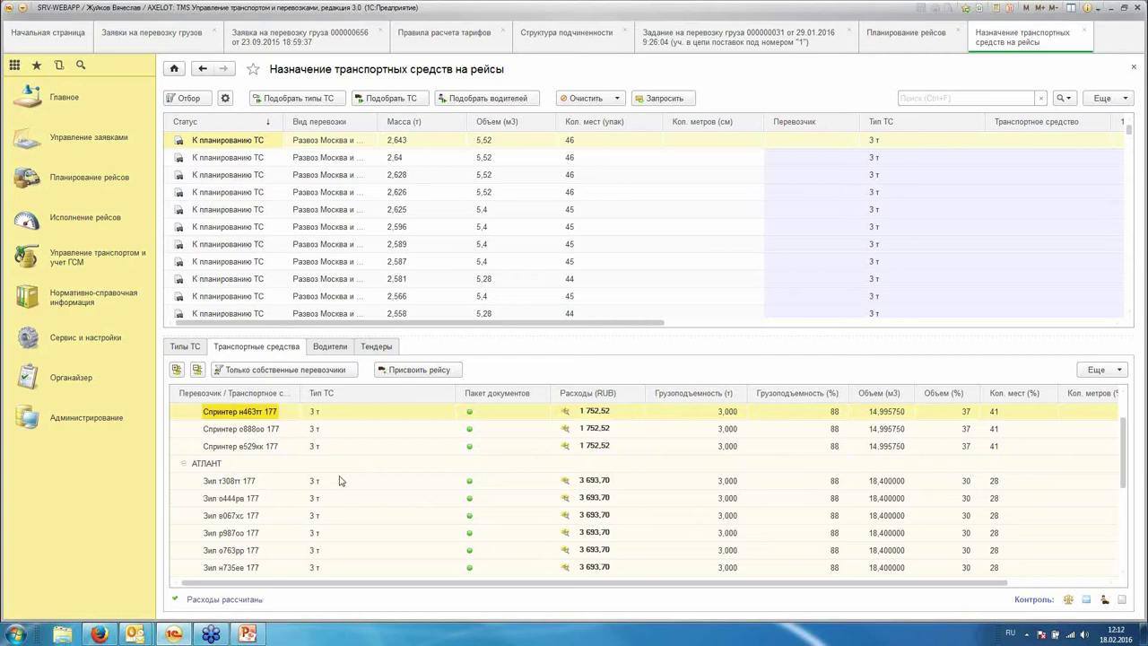
pyautogui.scroll(-3, 339, 481)
pyautogui.scroll(3, 352, 493)
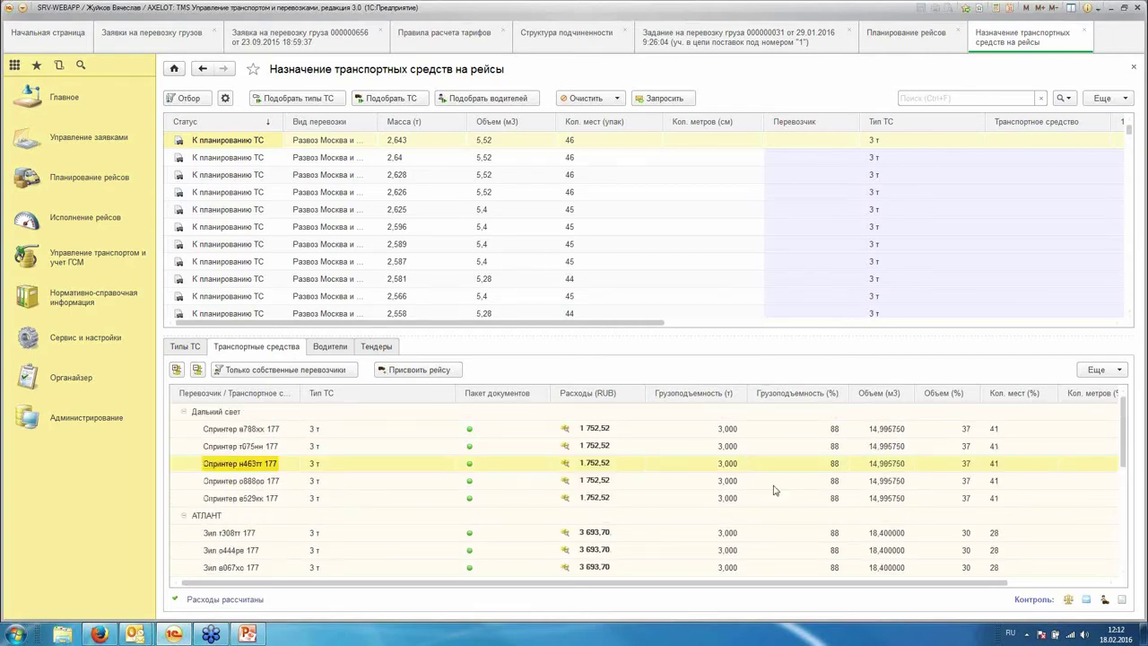
pyautogui.click(599, 463)
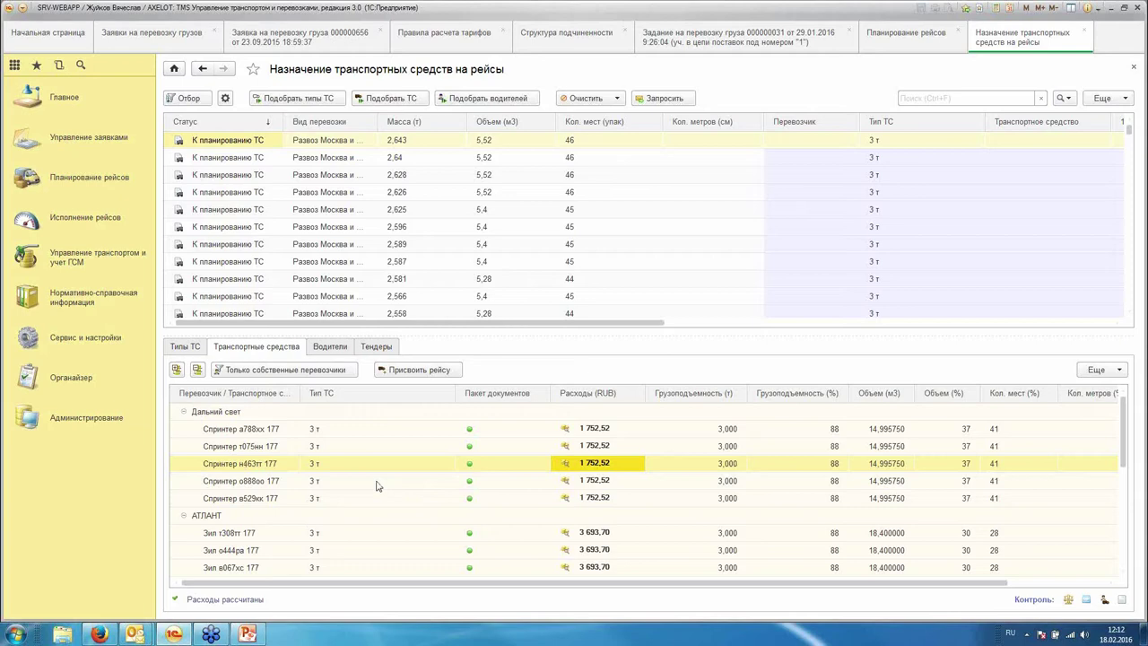
pyautogui.click(278, 448)
pyautogui.click(283, 482)
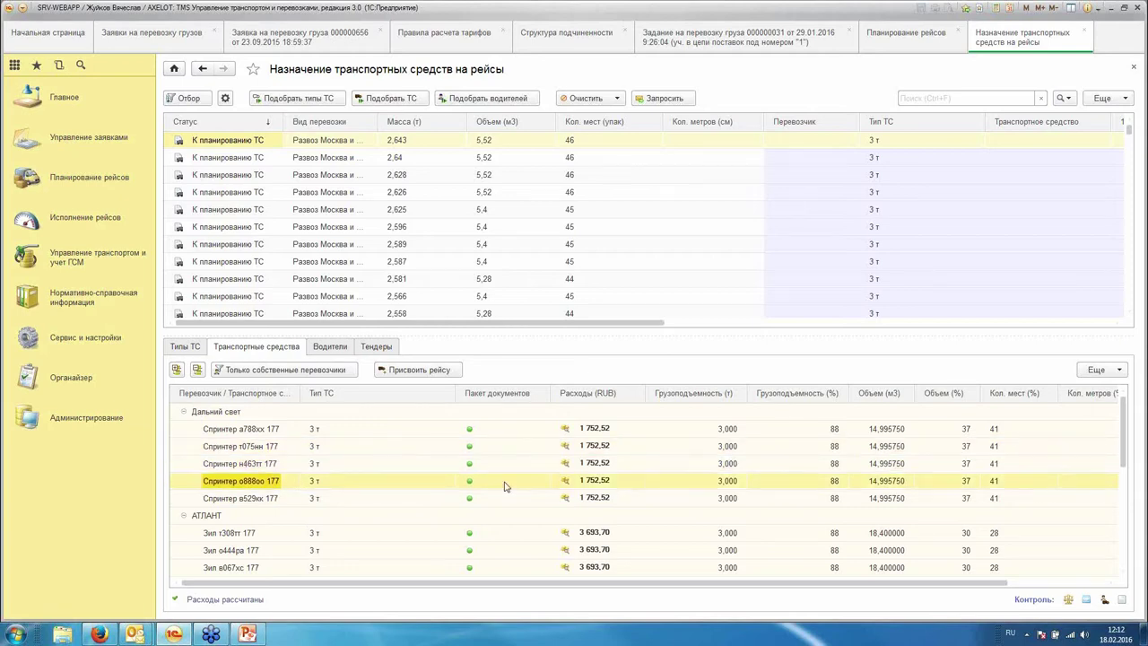
pyautogui.click(245, 450)
pyautogui.click(216, 416)
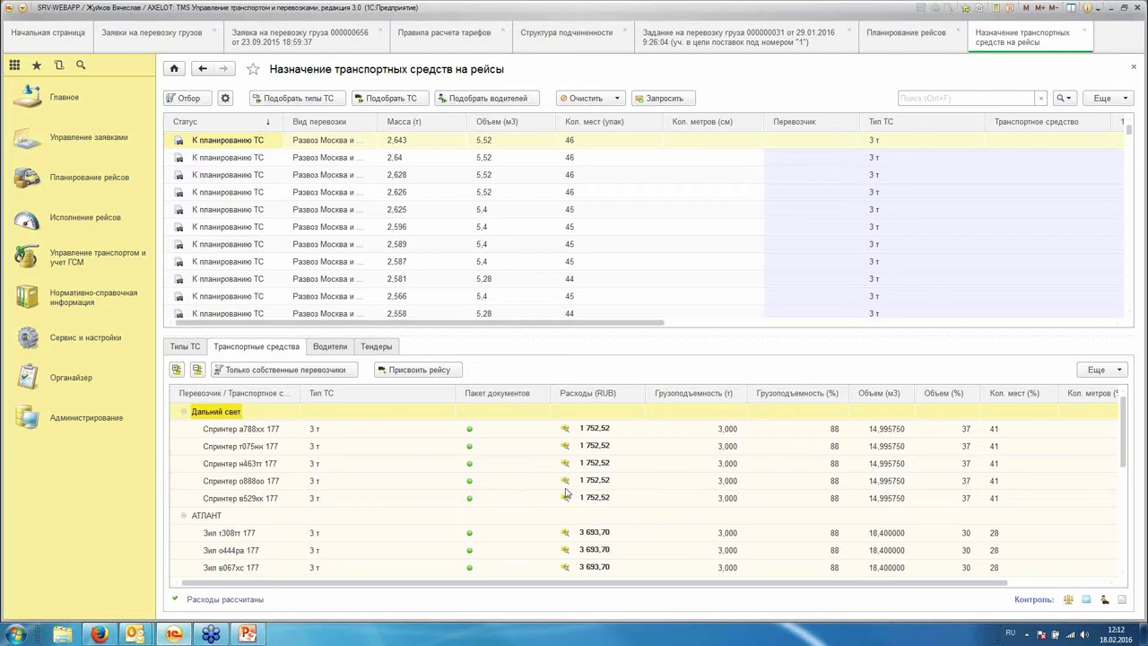
# Step: Compare the planned costs of the АТЛАНТ and Грузовые перевозки vehicles for the same trip
pyautogui.click(254, 520)
pyautogui.scroll(-1, 623, 528)
pyautogui.click(571, 515)
pyautogui.scroll(-2, 660, 510)
pyautogui.scroll(-2, 660, 502)
pyautogui.click(589, 517)
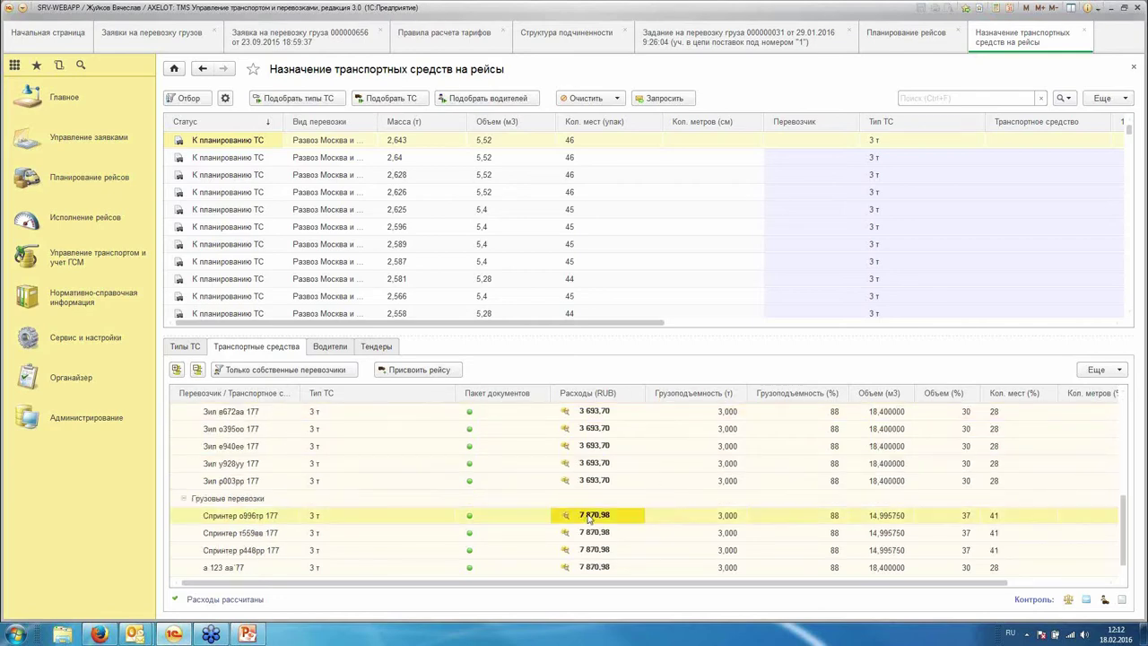
pyautogui.click(610, 462)
pyautogui.scroll(5, 628, 474)
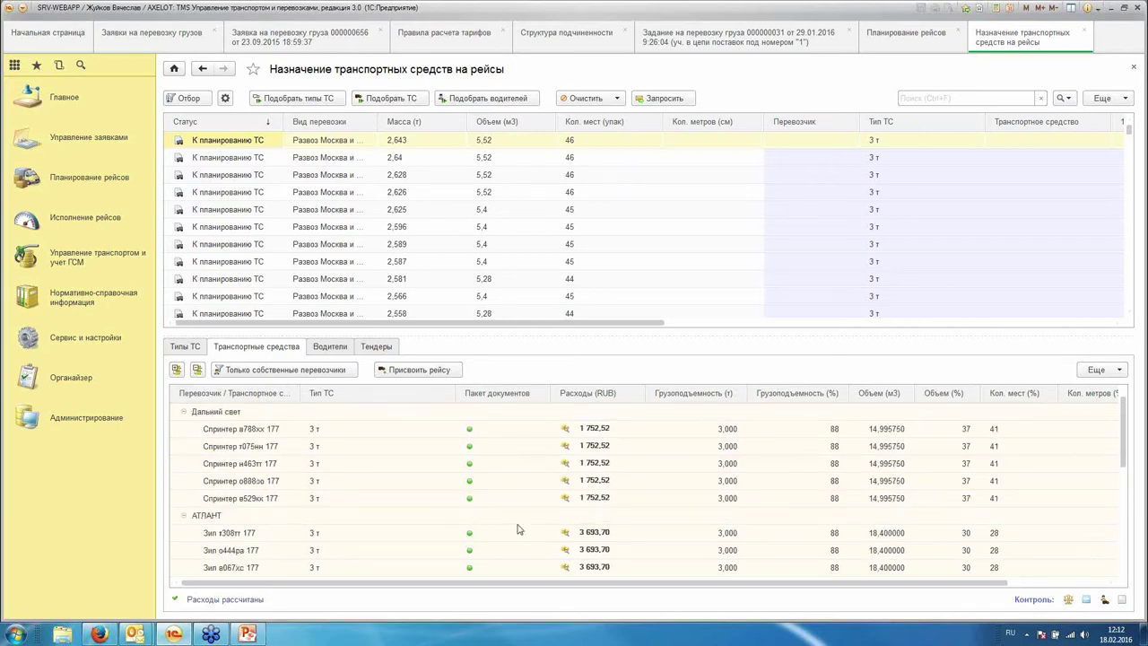
pyautogui.scroll(-2, 356, 474)
pyautogui.scroll(2, 329, 467)
pyautogui.click(243, 429)
pyautogui.click(392, 373)
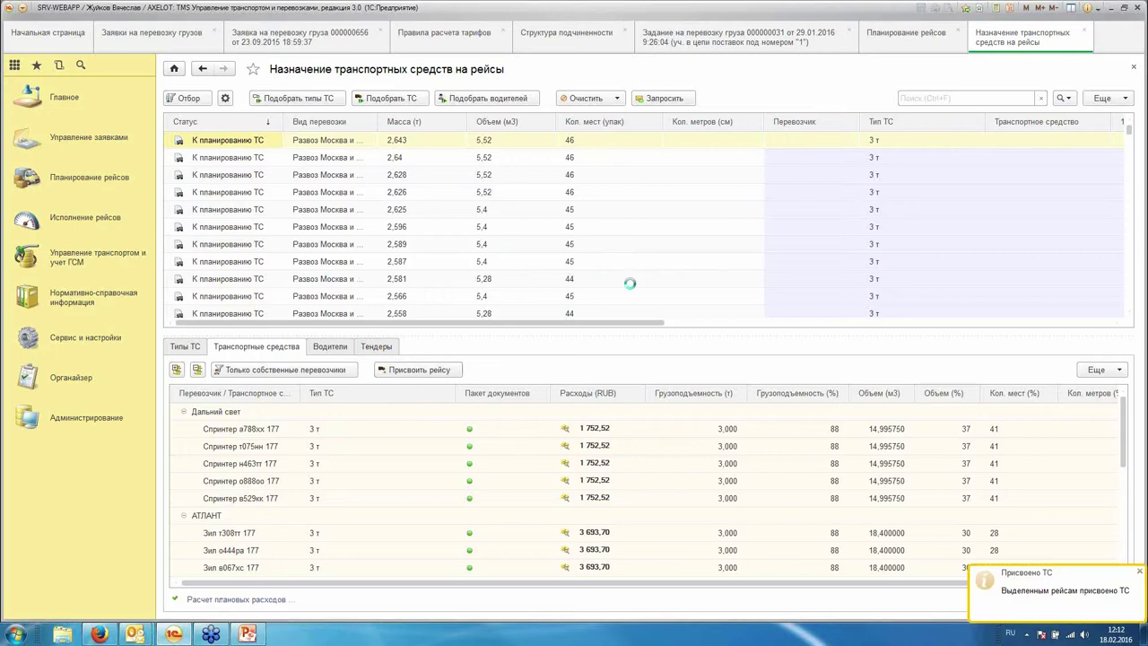
# Step: Examine the Дальний свет drivers suitable for the trip, including the highlighted driver, document packages and employee types
pyautogui.click(330, 348)
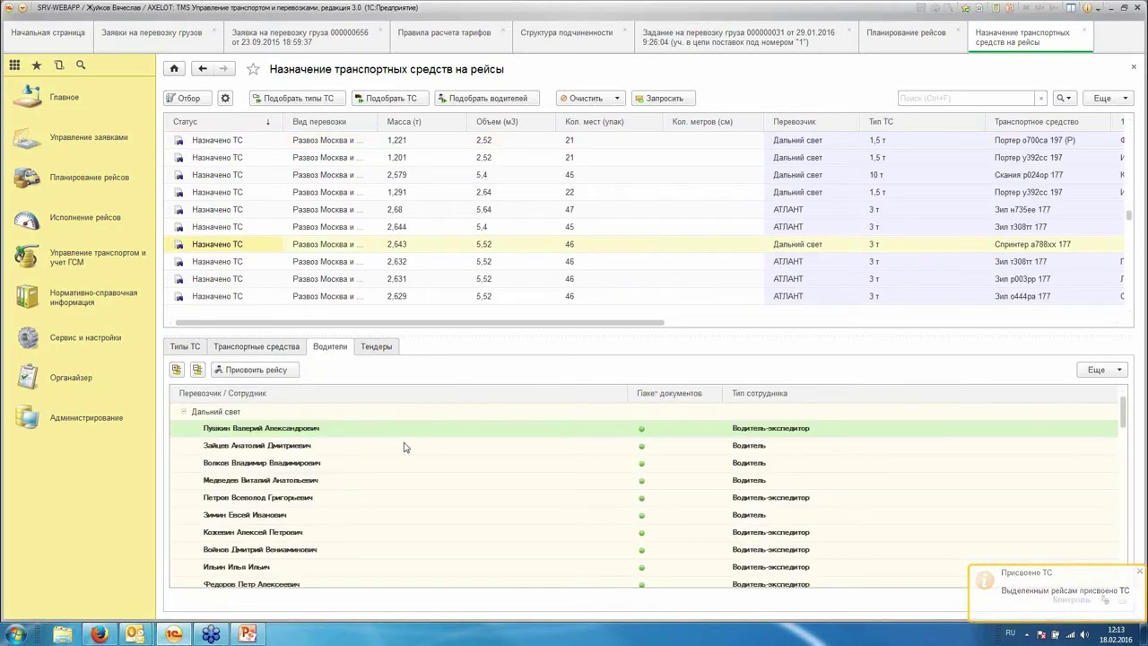
pyautogui.click(239, 445)
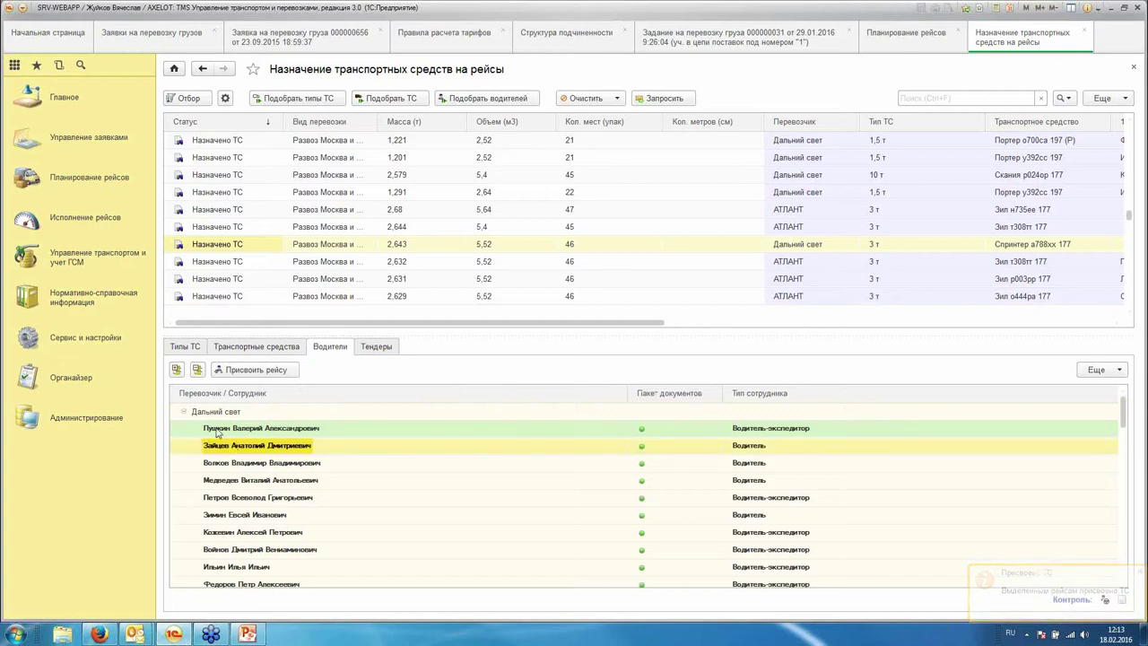
pyautogui.click(294, 484)
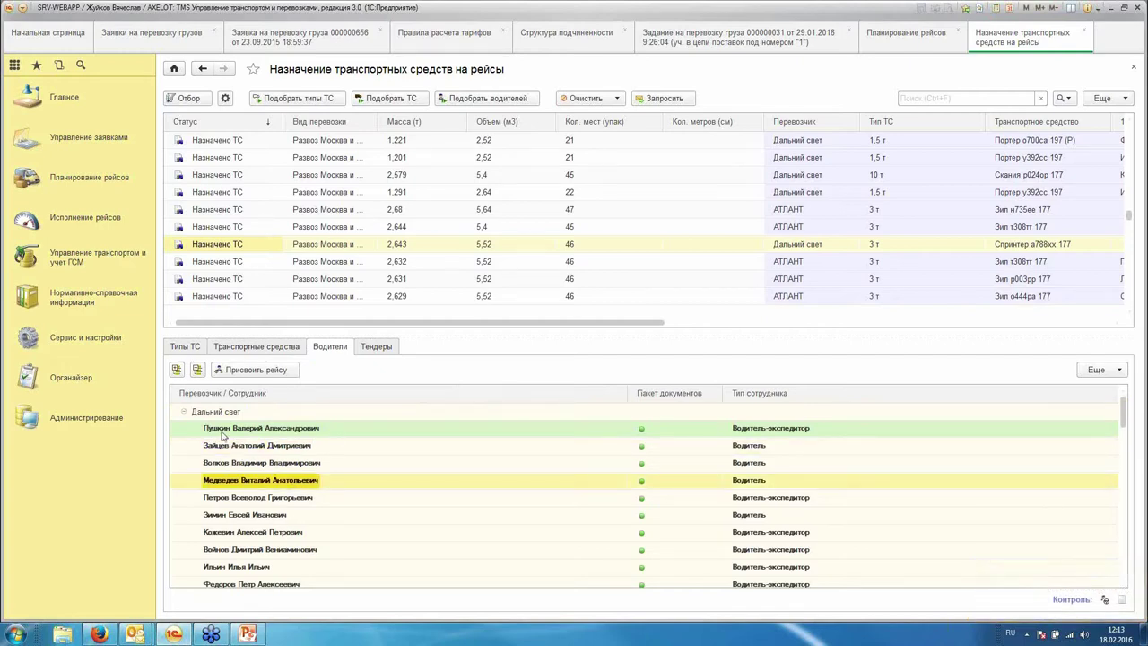
pyautogui.click(297, 430)
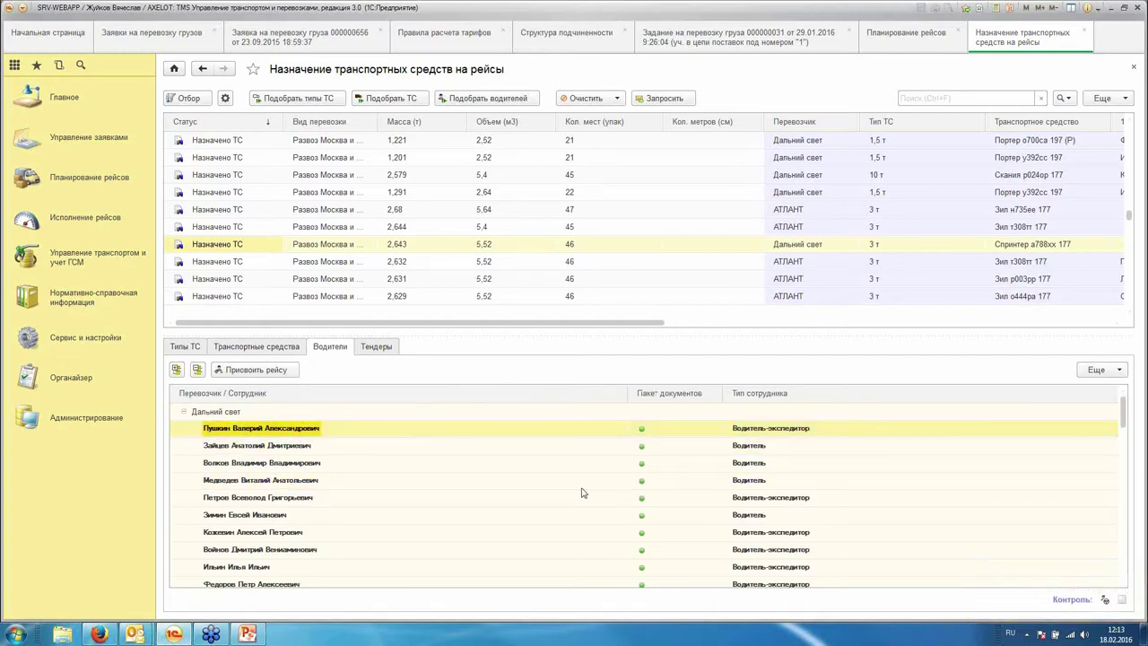
pyautogui.click(314, 515)
pyautogui.scroll(-2, 379, 512)
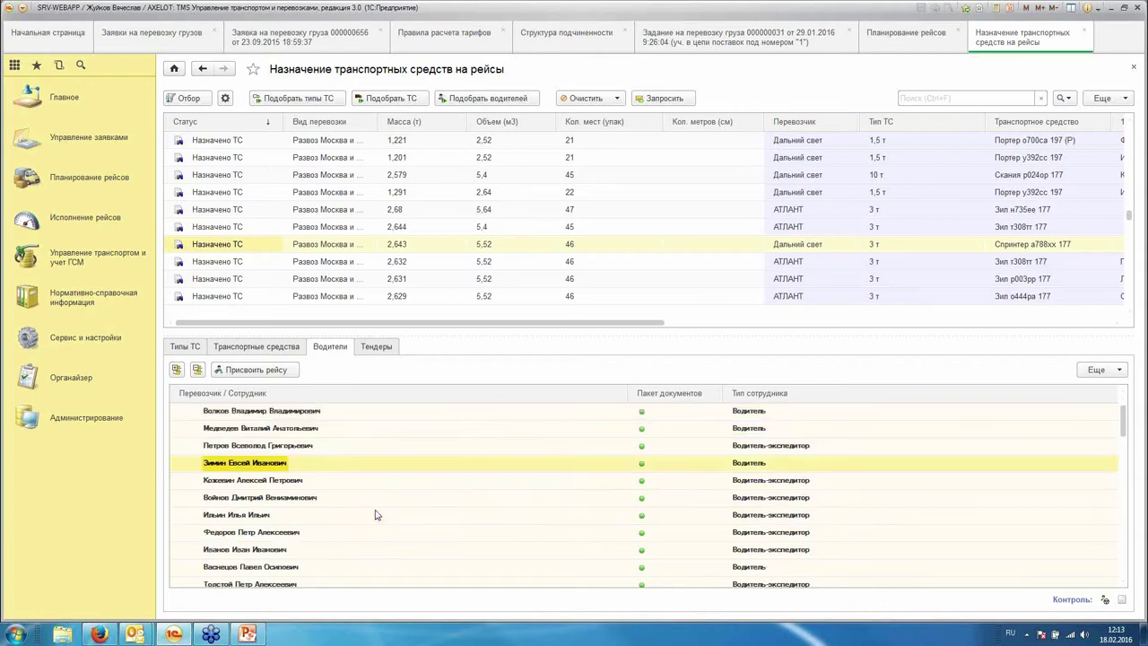
pyautogui.scroll(2, 269, 493)
pyautogui.click(233, 466)
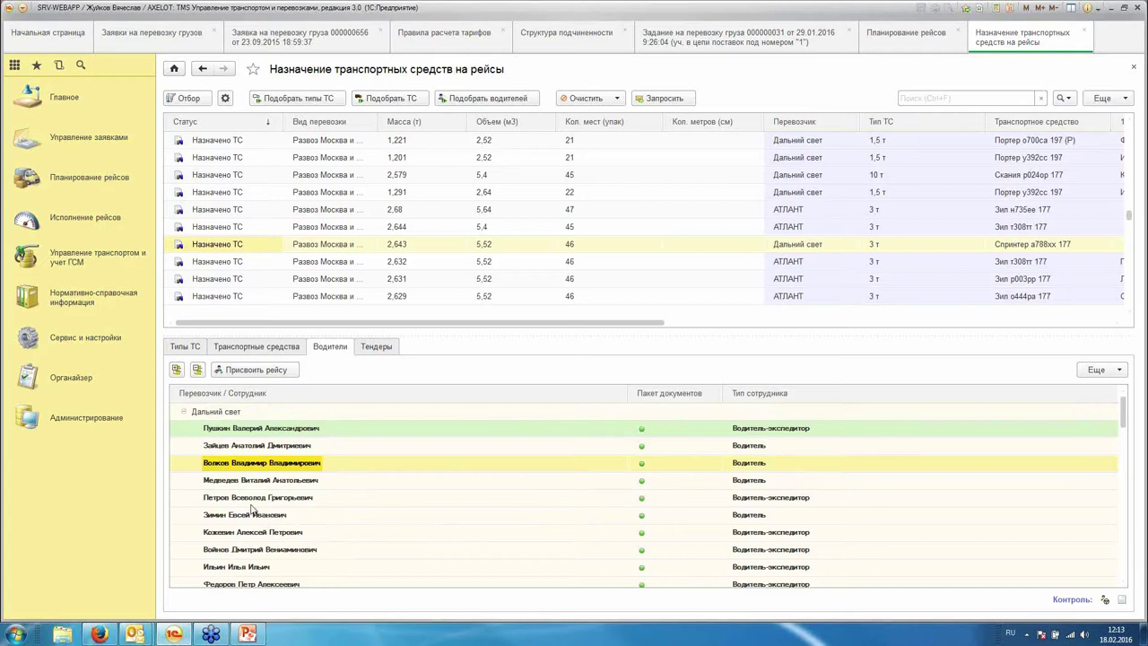
pyautogui.click(253, 503)
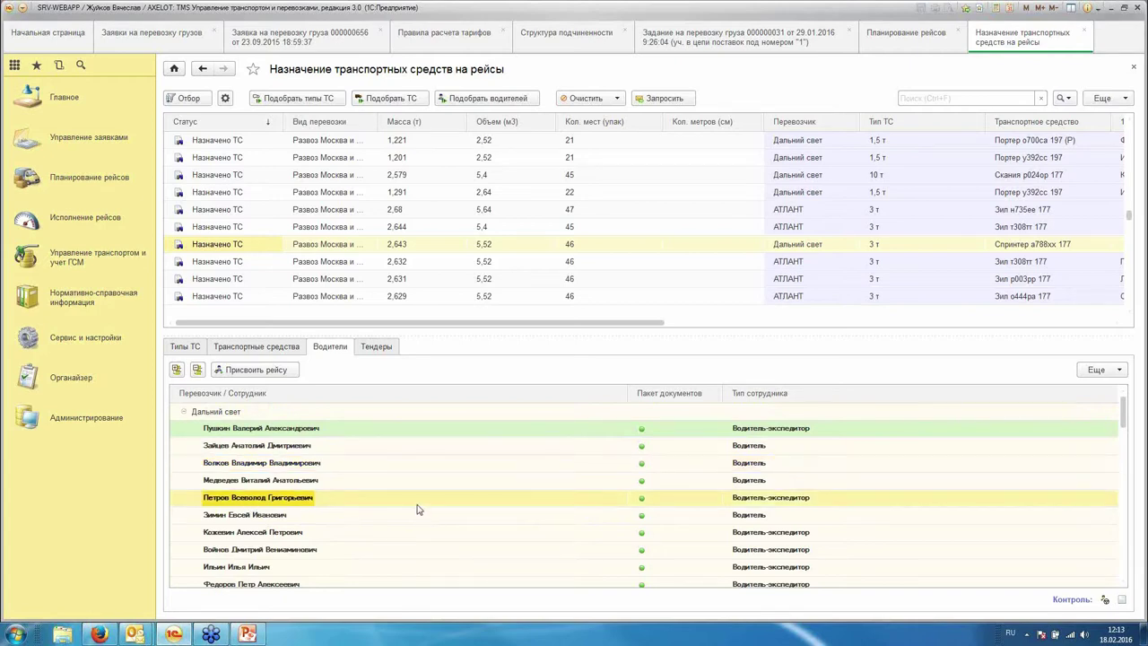
pyautogui.click(370, 466)
pyautogui.click(336, 448)
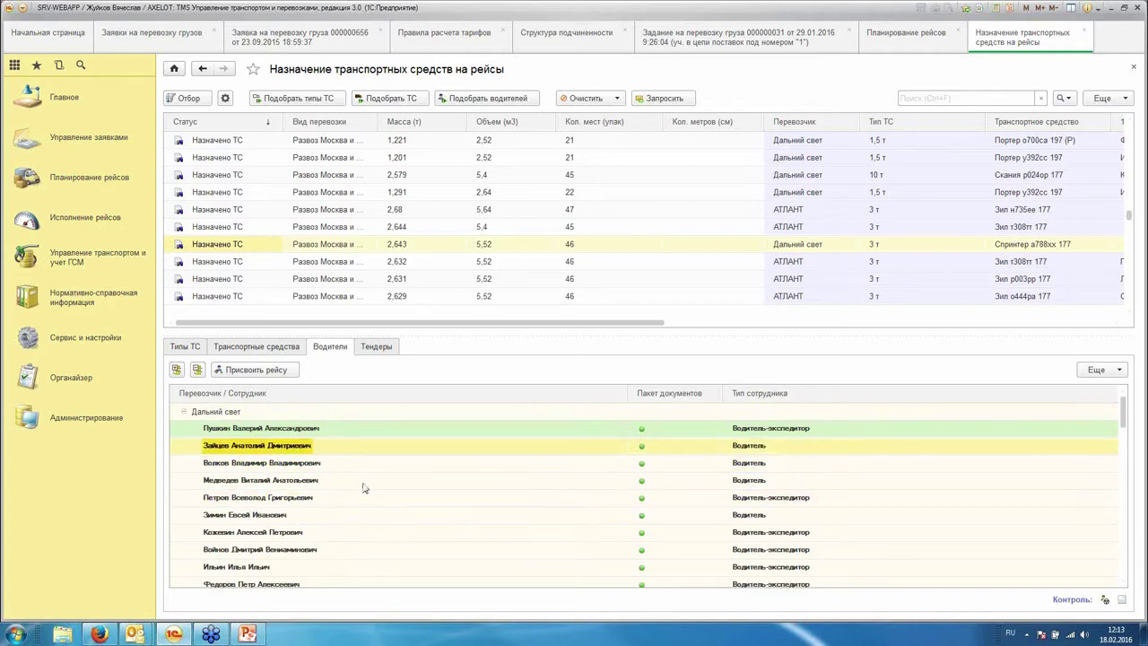
pyautogui.click(328, 482)
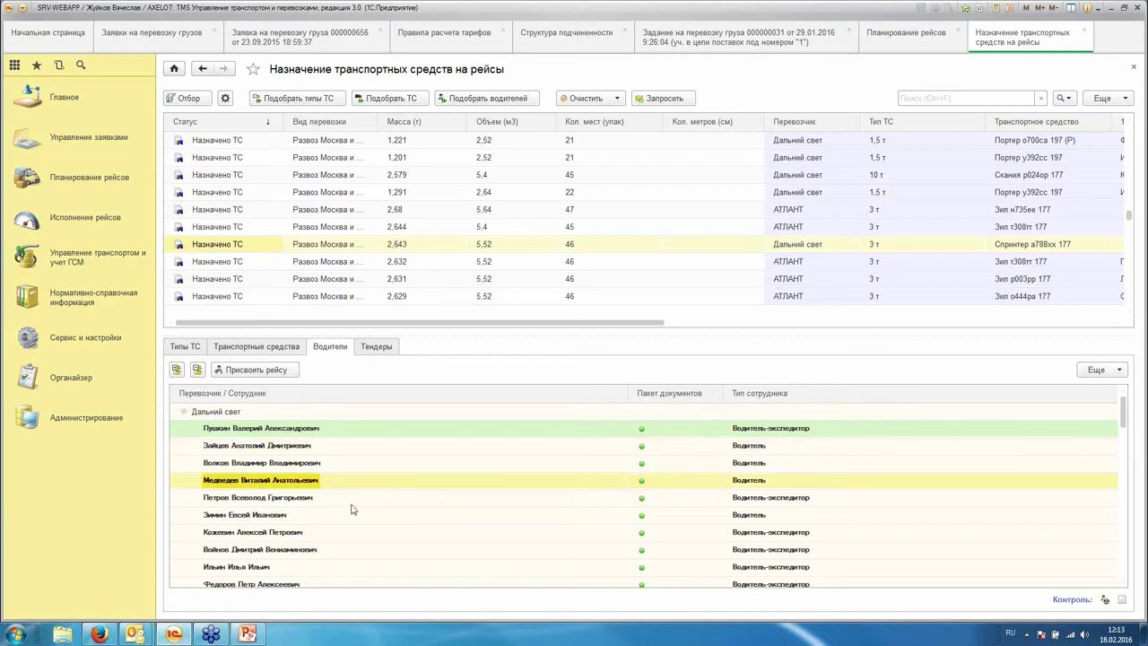
pyautogui.click(311, 437)
pyautogui.click(253, 369)
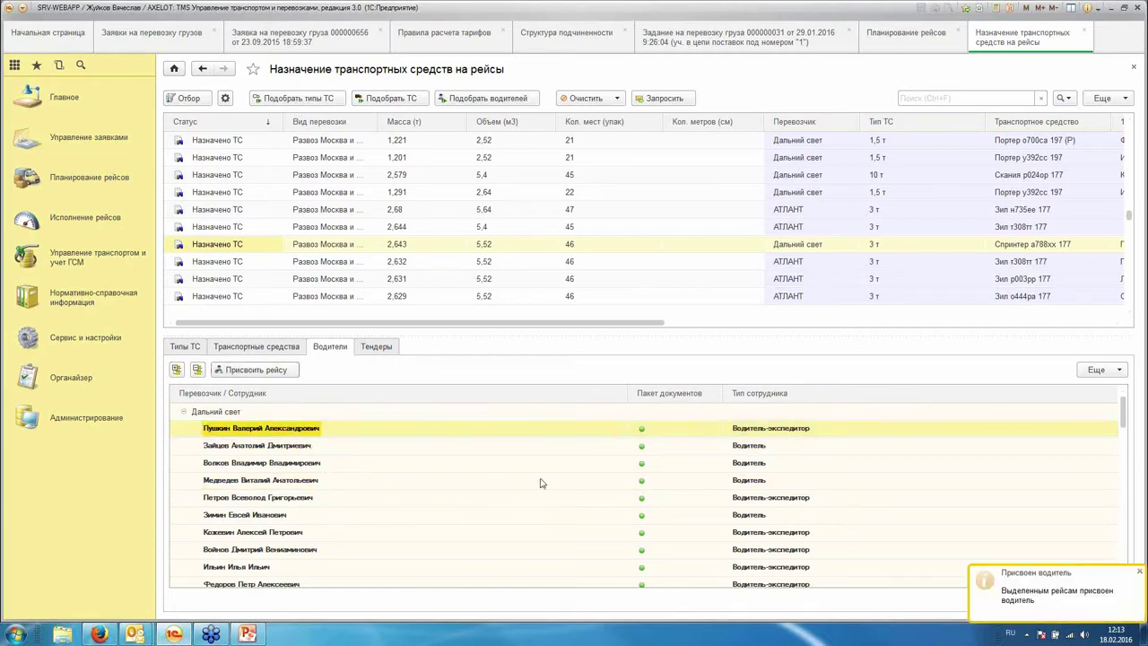
pyautogui.moveTo(267, 324); pyautogui.dragTo(217, 325)
pyautogui.click(413, 253)
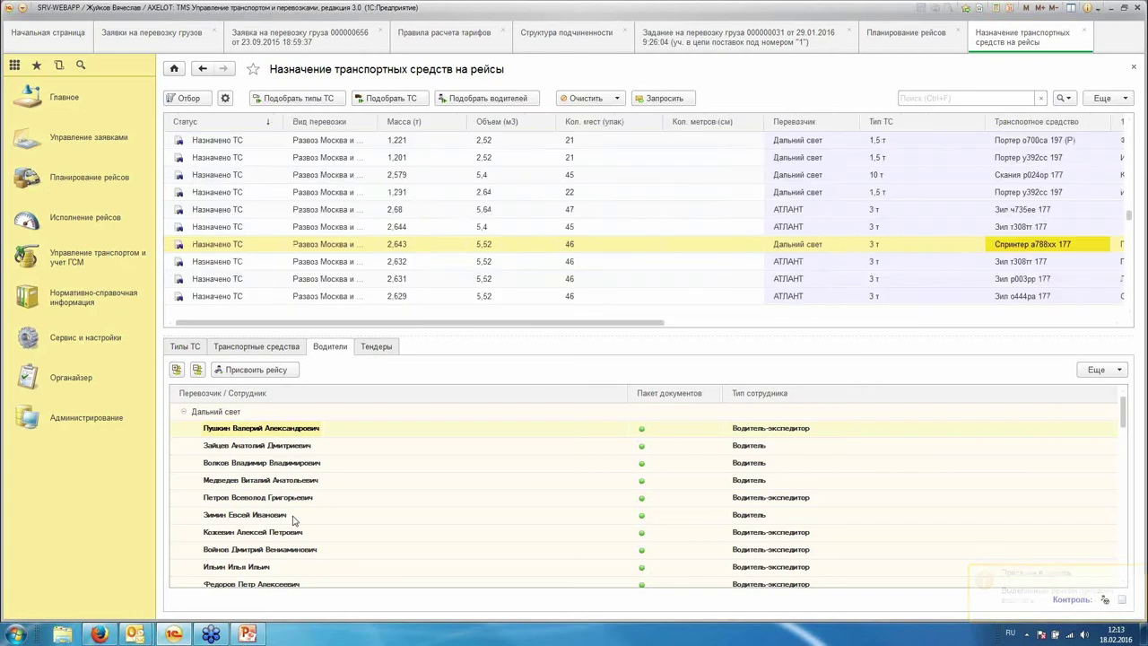
pyautogui.click(309, 465)
pyautogui.click(374, 497)
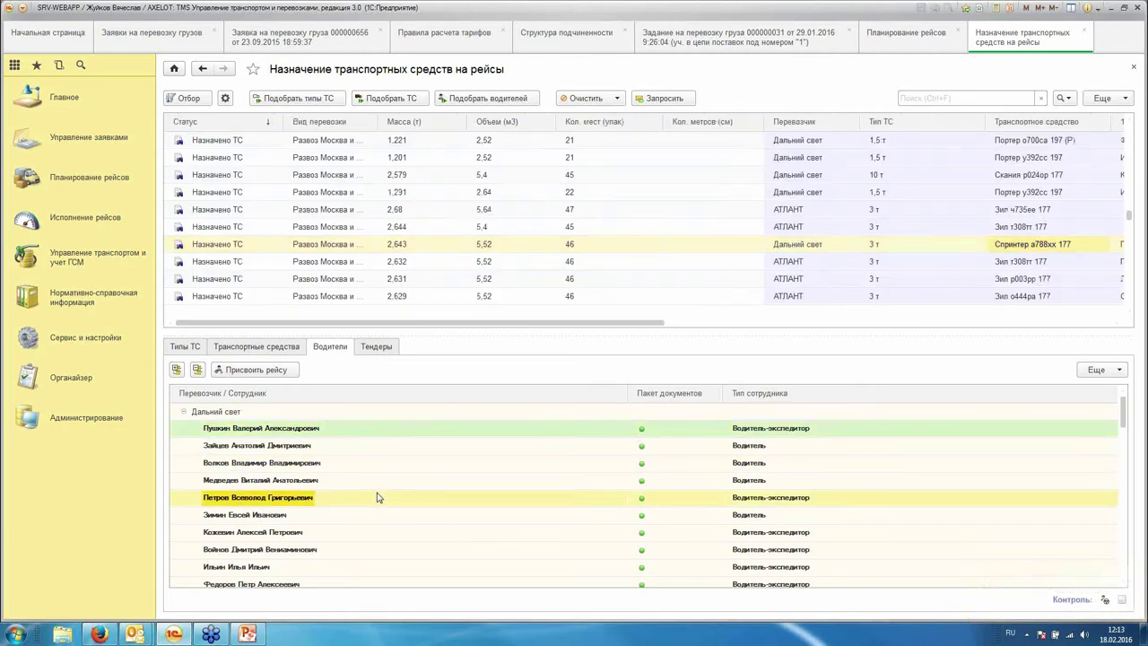
pyautogui.click(240, 246)
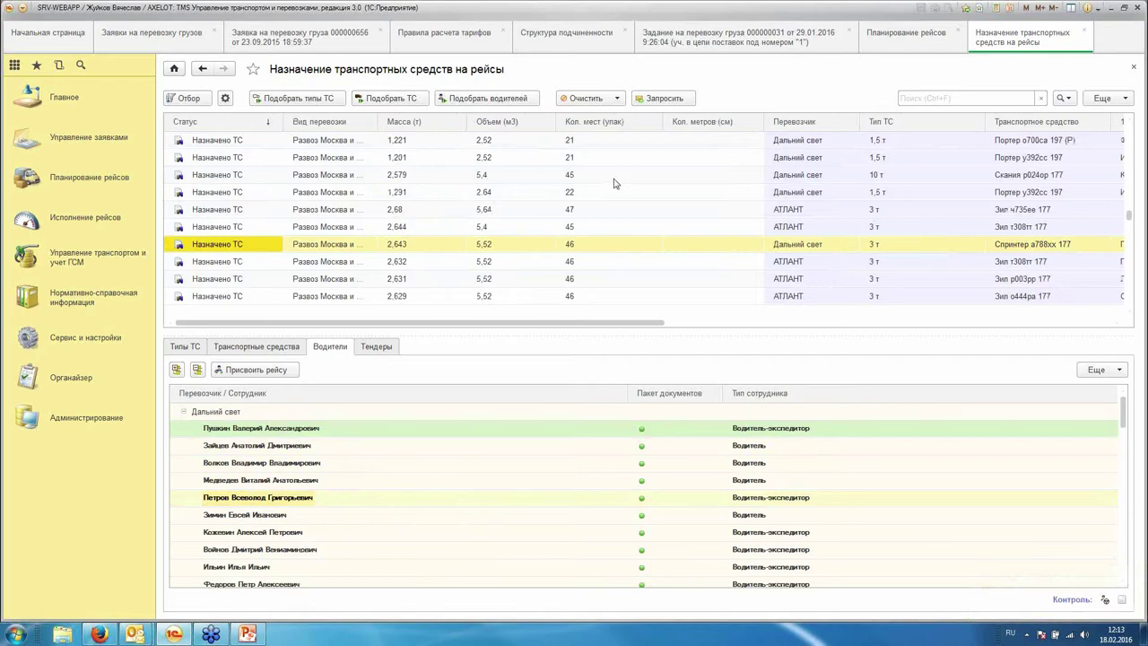
# Step: Open the РМ: Контроль и исполнение рейсов workplace, enlarge the trip execution area and widen its address column
pyautogui.click(401, 194)
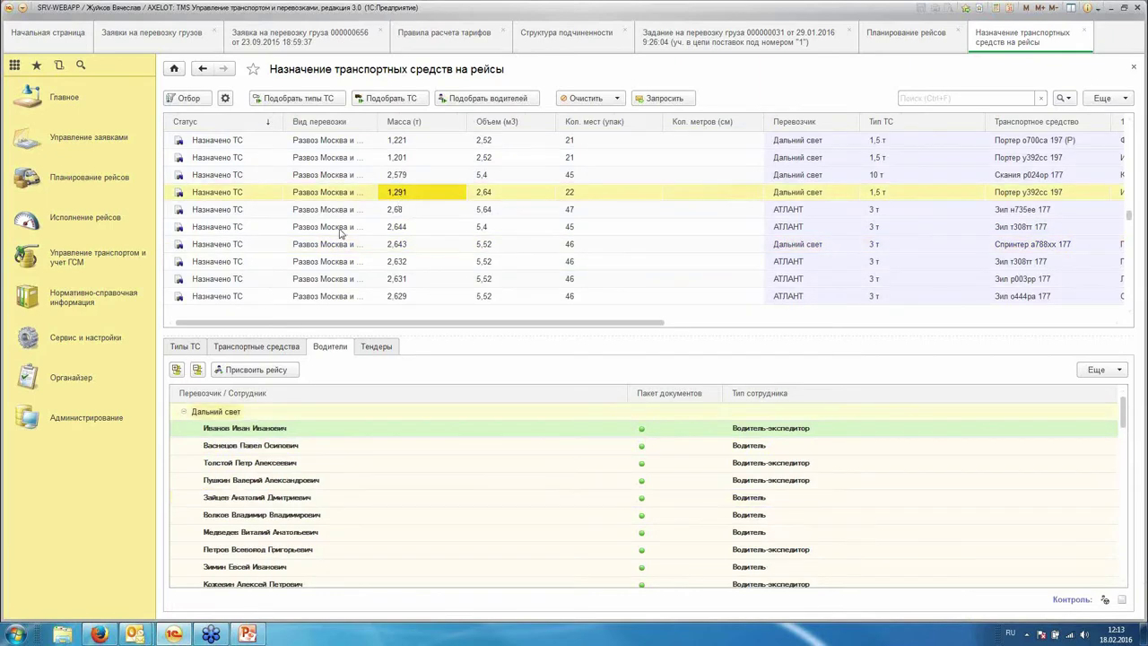
pyautogui.click(88, 219)
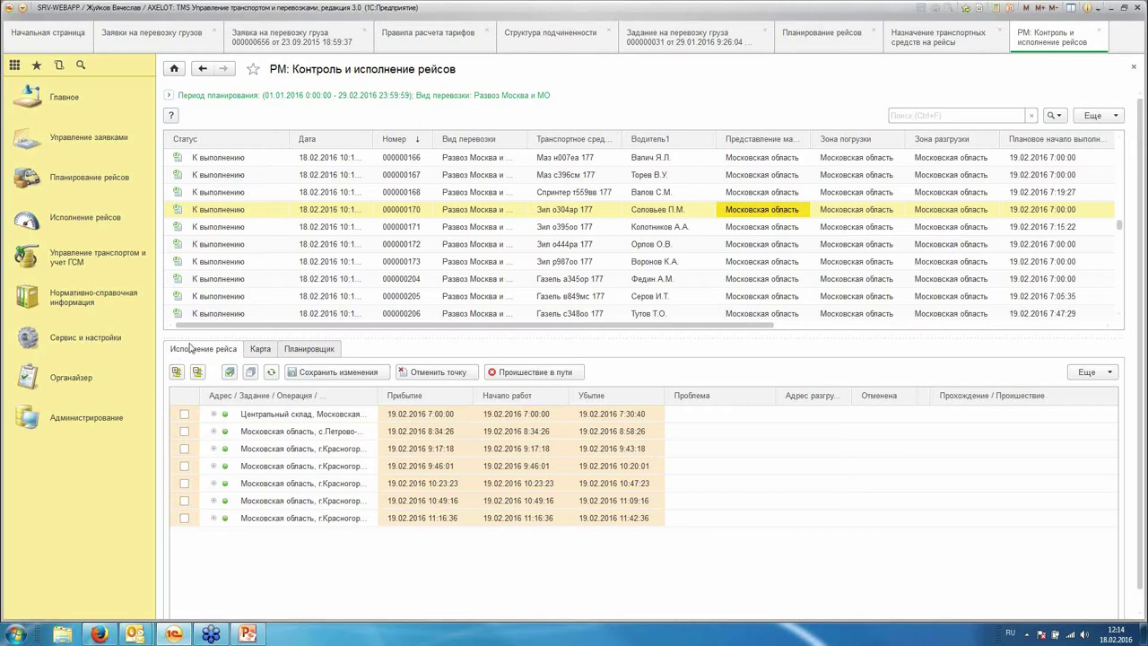
pyautogui.moveTo(371, 339); pyautogui.dragTo(368, 229)
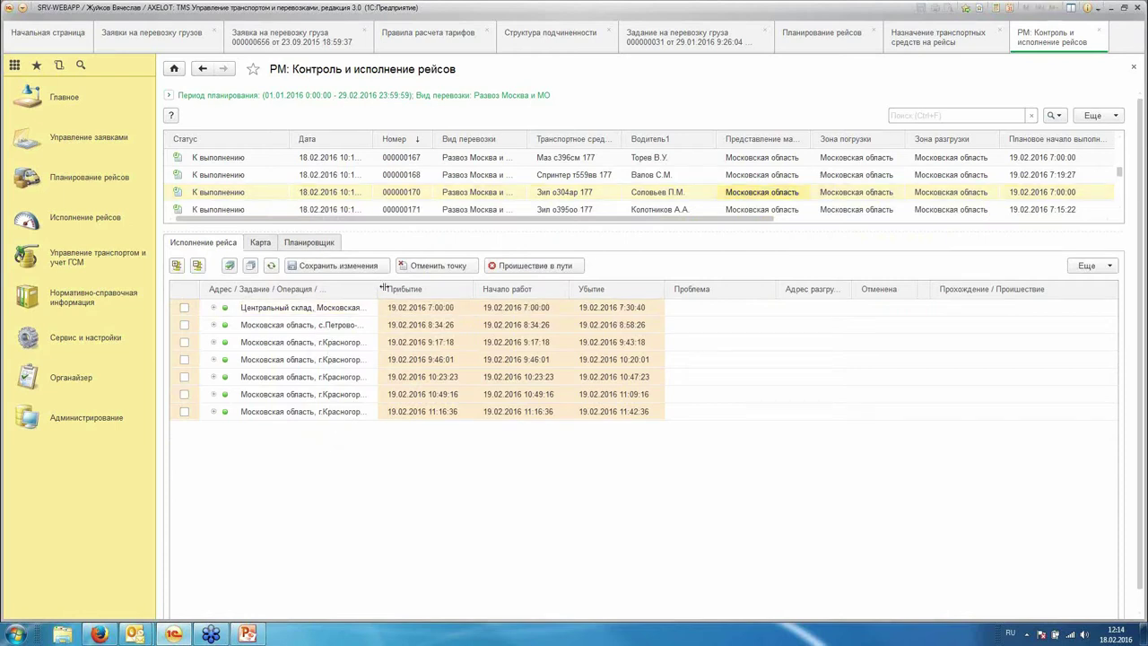
pyautogui.moveTo(378, 289); pyautogui.dragTo(419, 286)
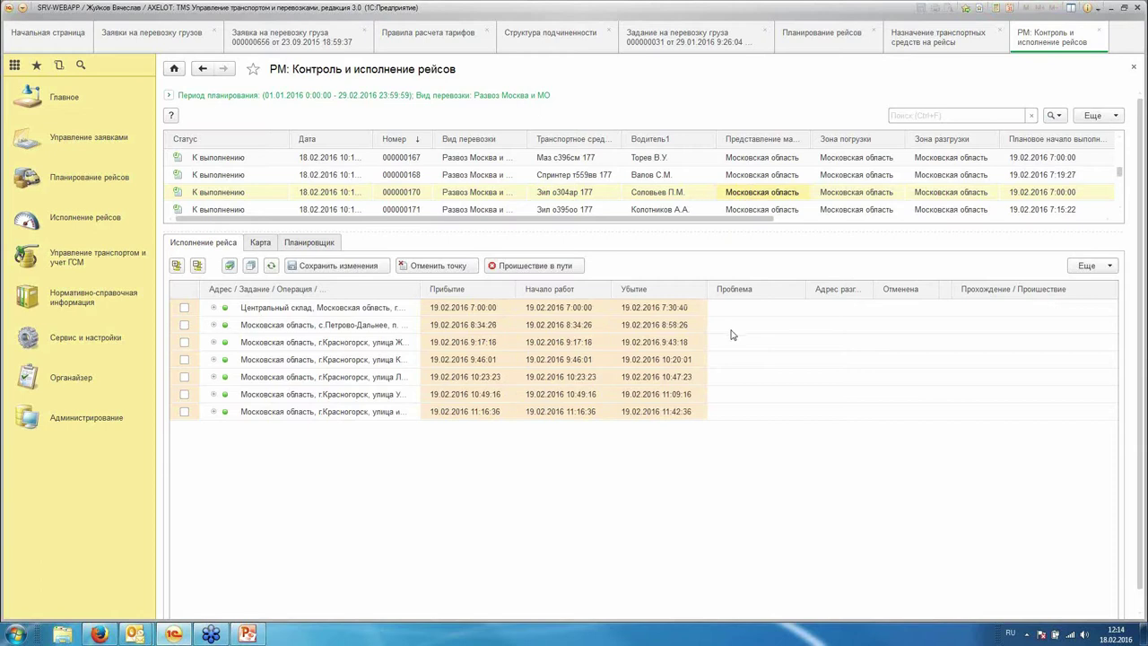
# Step: Expand the Петрово-Дальнее stop of the Зил о304ар 177 trip down to the boxes in its unloading operation
pyautogui.click(213, 324)
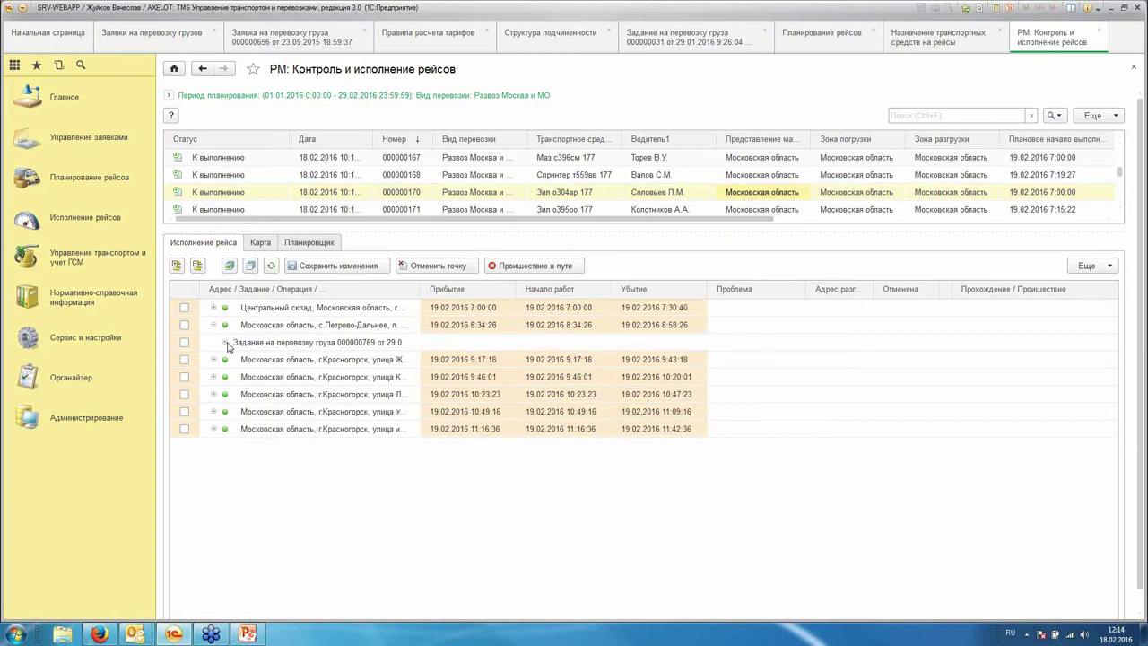
pyautogui.click(225, 342)
pyautogui.click(234, 359)
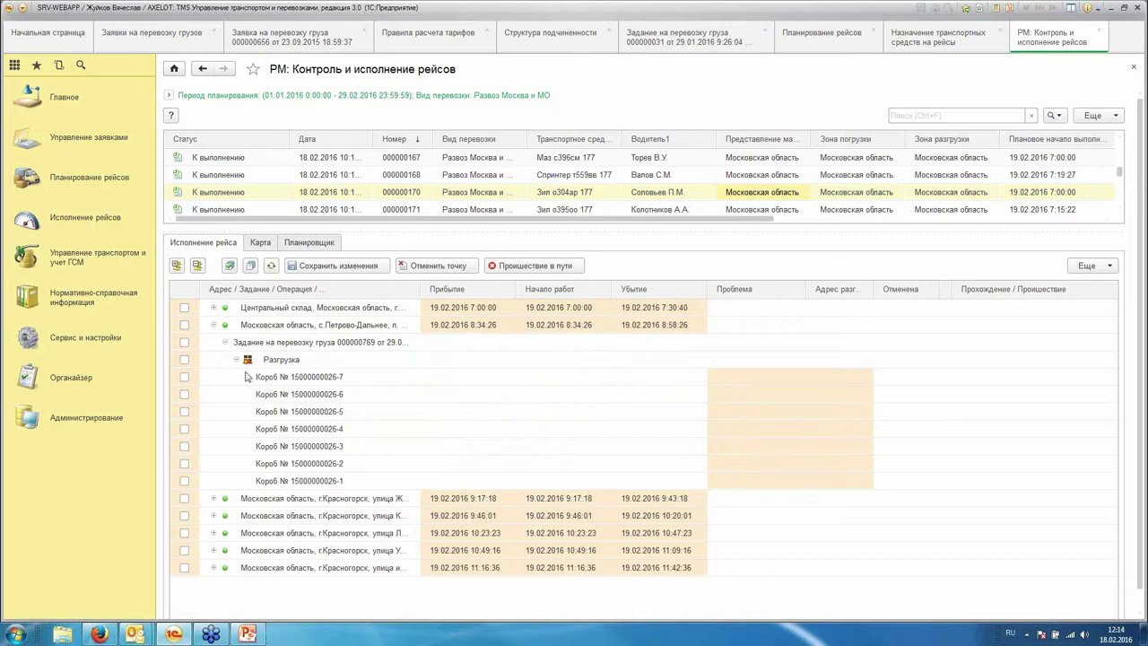
pyautogui.click(278, 329)
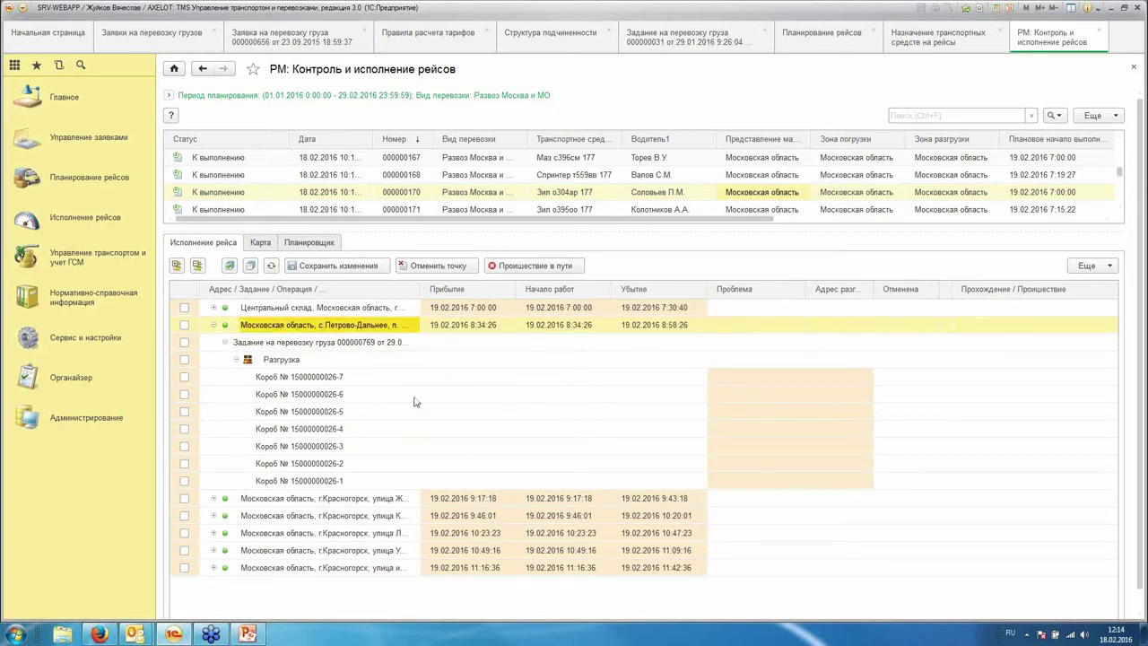
pyautogui.click(303, 363)
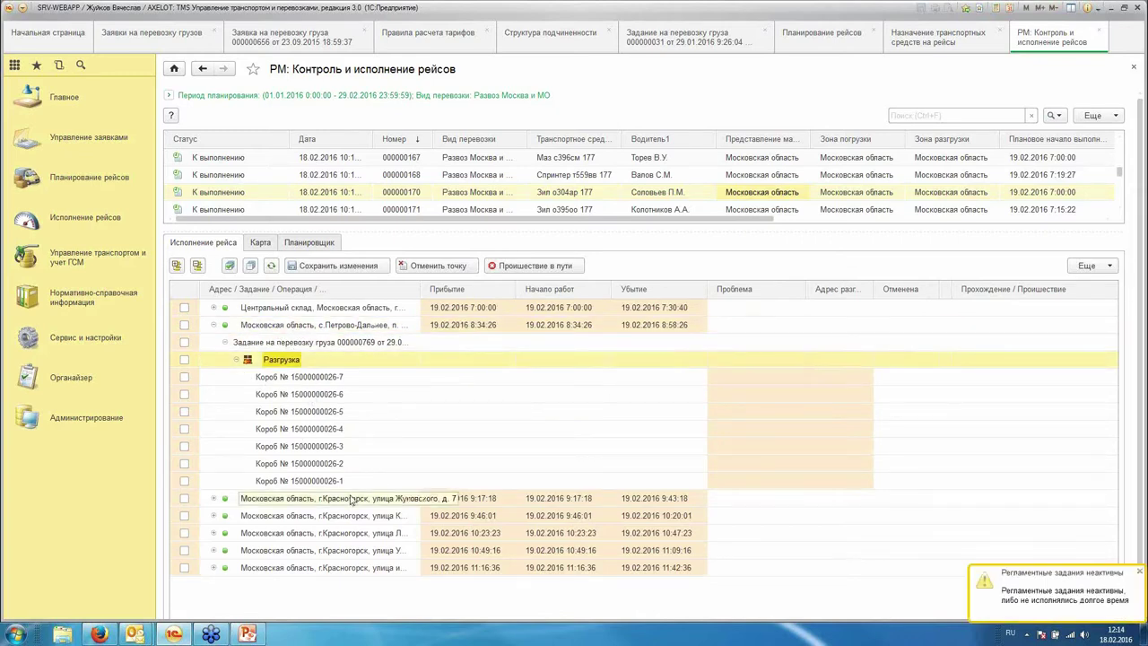
# Step: View the selected trip's route on the map and its stops in the scheduler, and return to the execution details
pyautogui.click(259, 243)
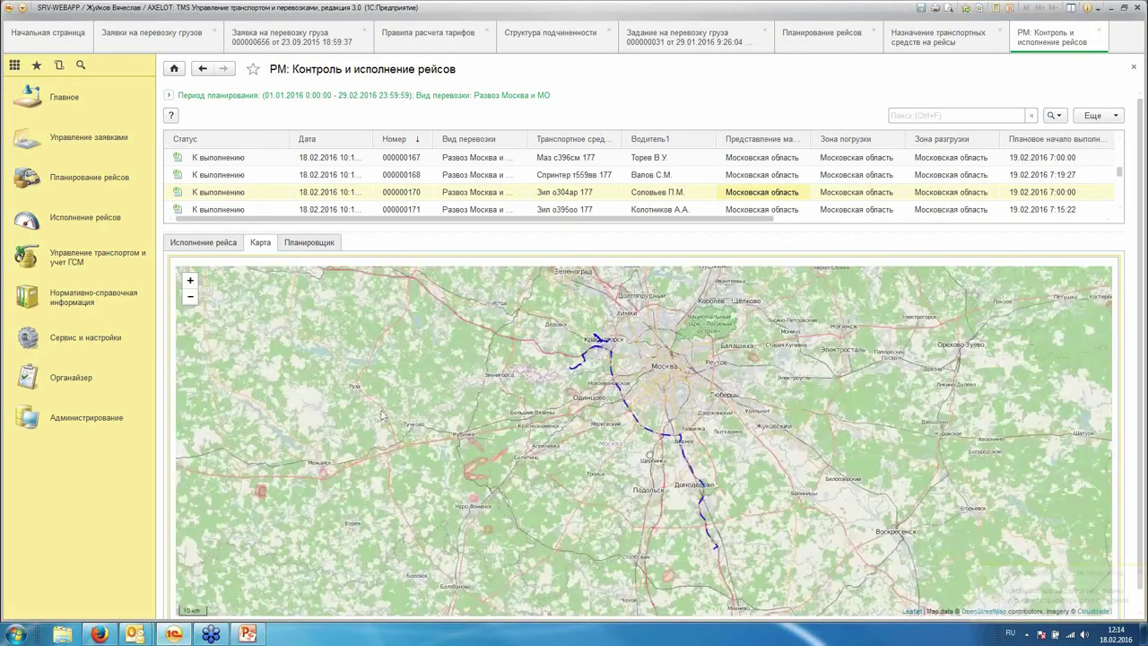
pyautogui.click(309, 247)
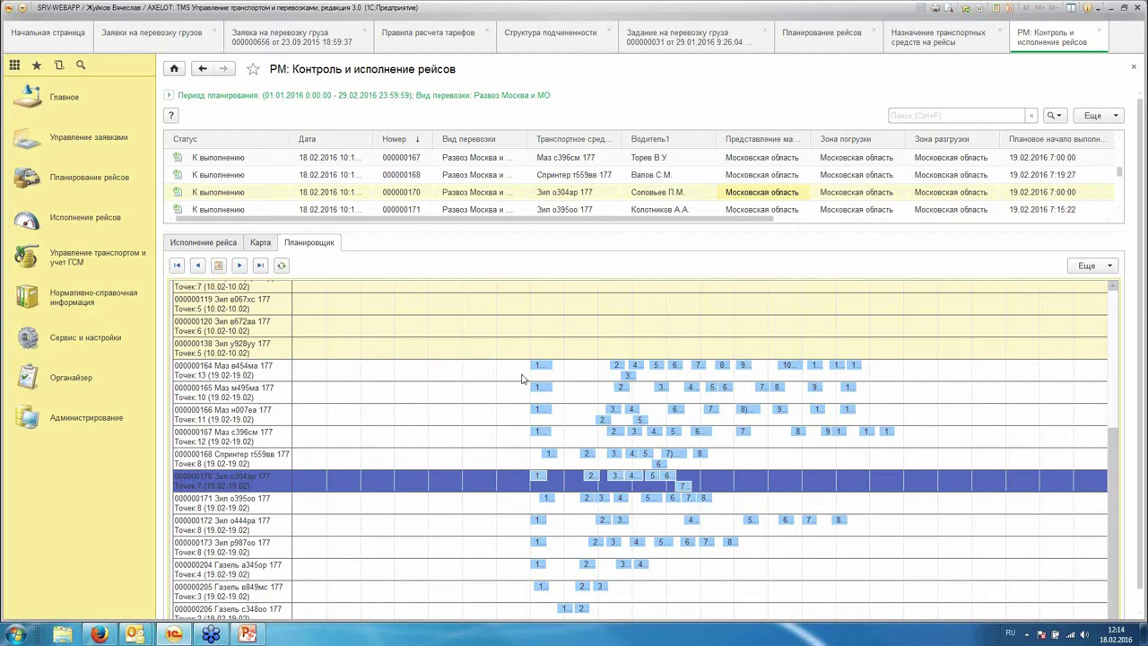
pyautogui.click(194, 244)
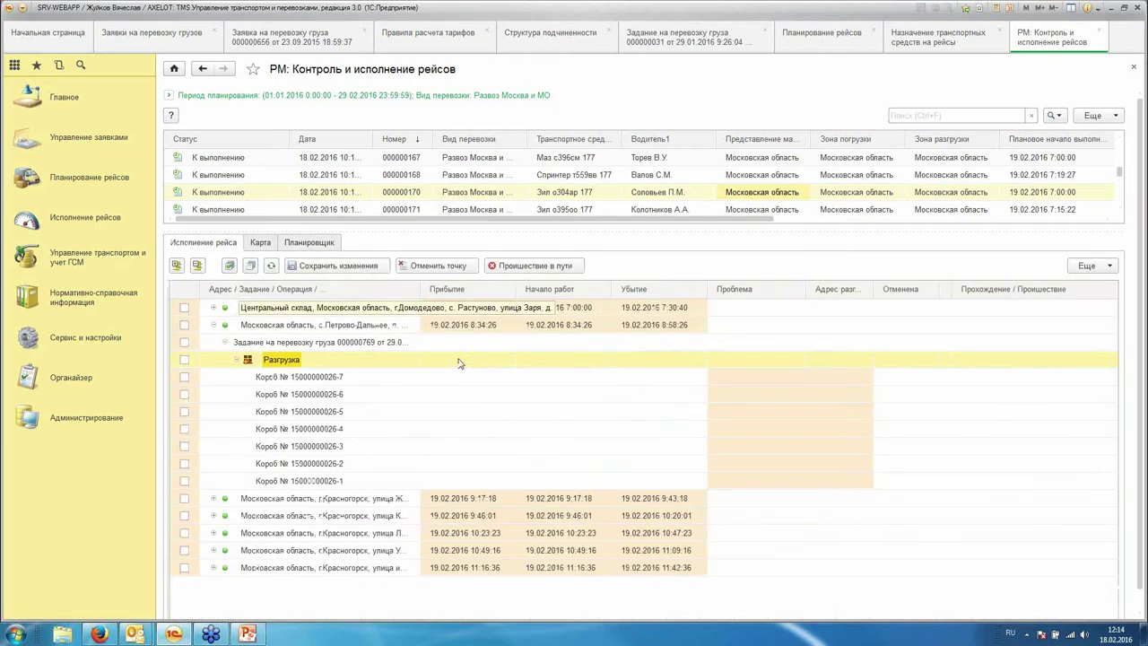
pyautogui.click(308, 243)
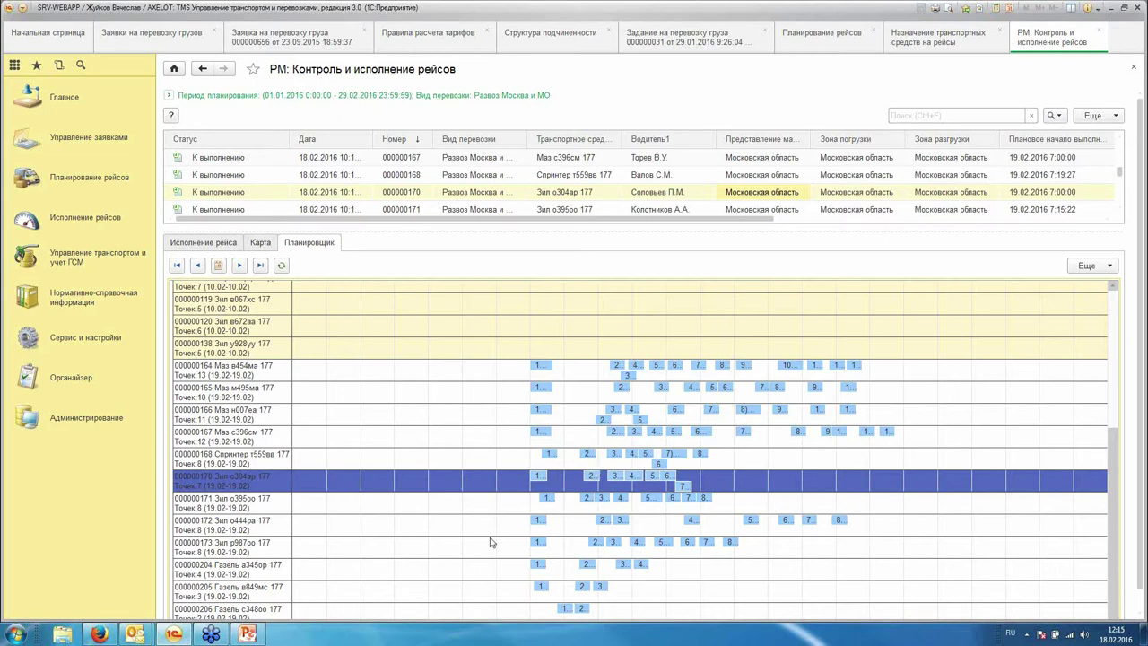
pyautogui.moveTo(542, 481)
pyautogui.click(180, 245)
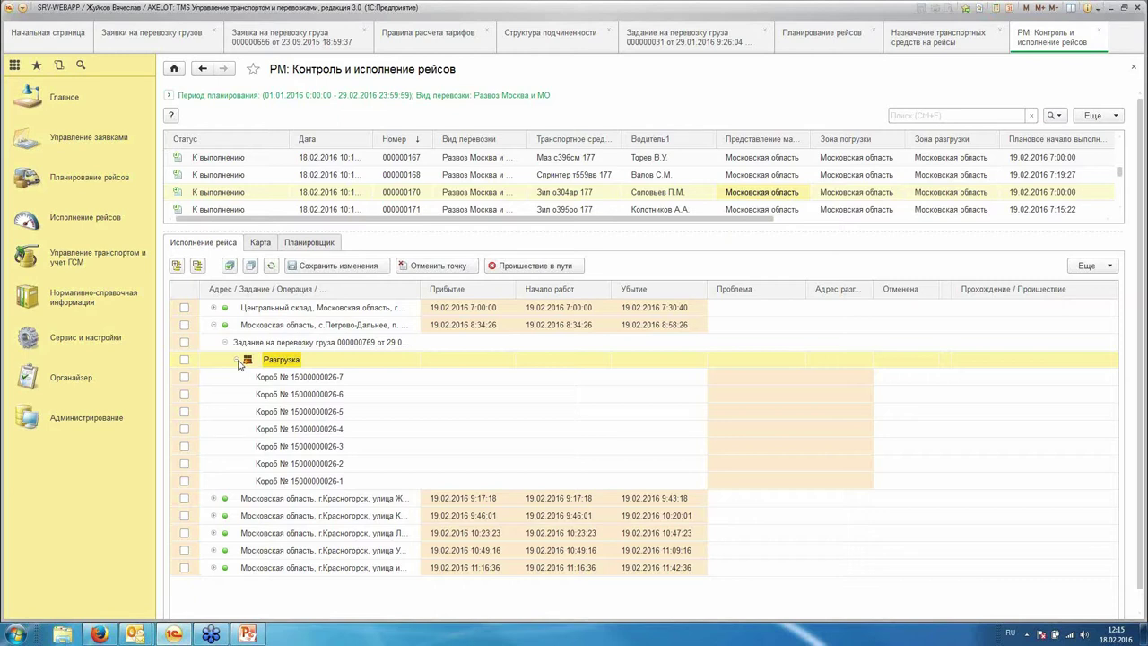
# Step: Mark the central warehouse stop with all its loading operations as completed and review the trip's box lists
pyautogui.click(185, 310)
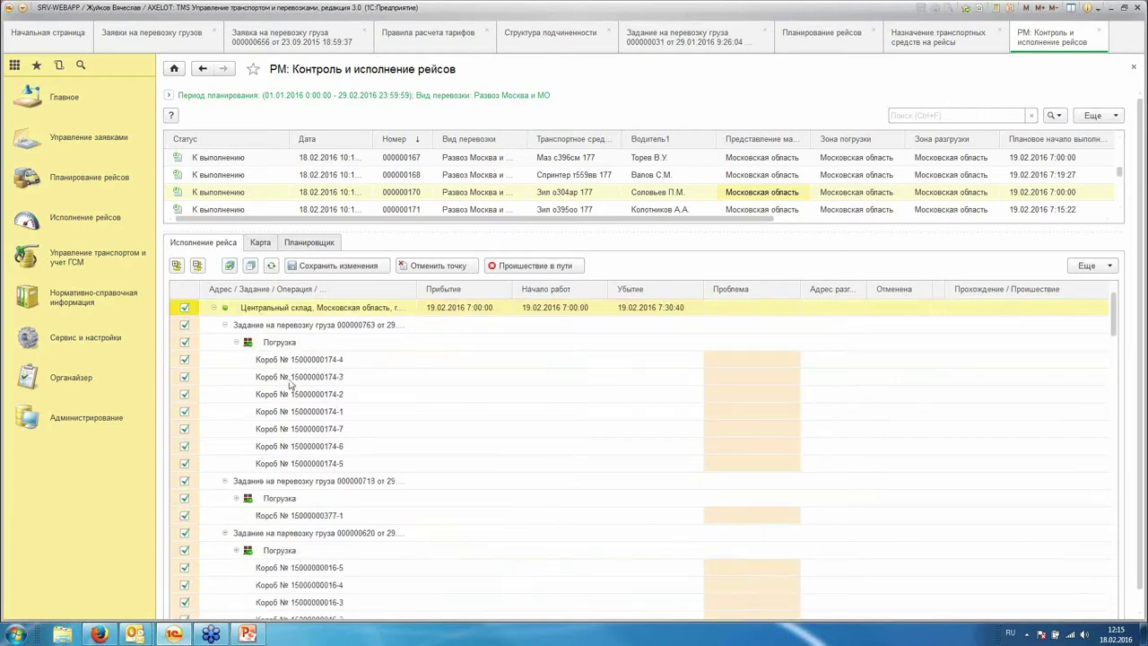
pyautogui.scroll(-5, 421, 399)
pyautogui.scroll(-8, 434, 397)
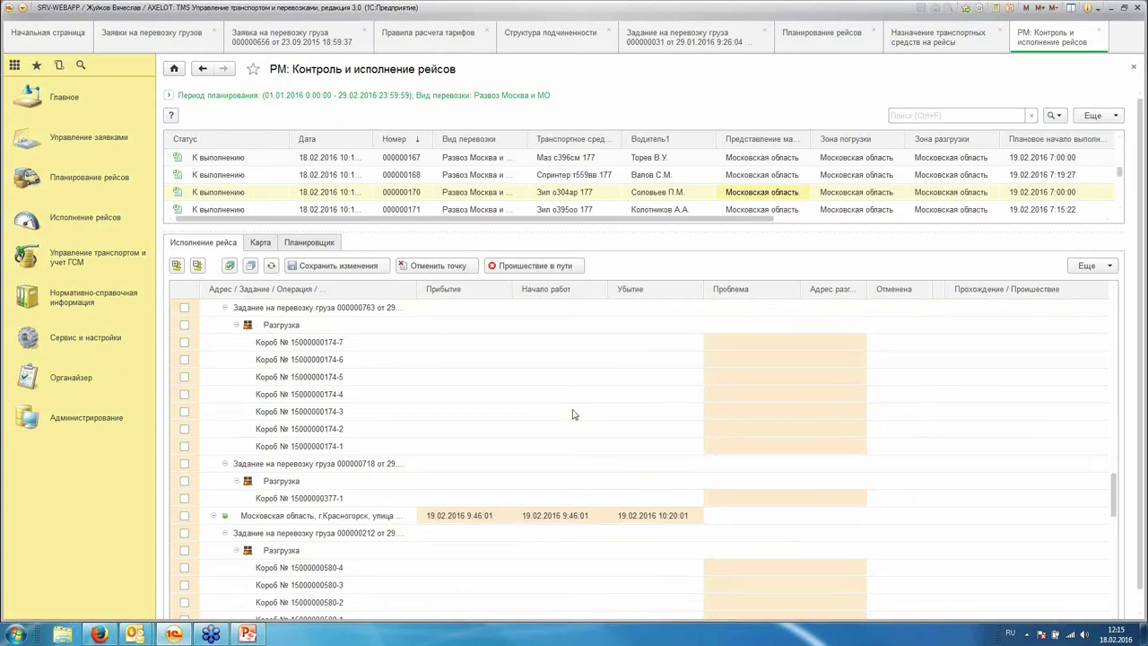
pyautogui.scroll(5, 574, 414)
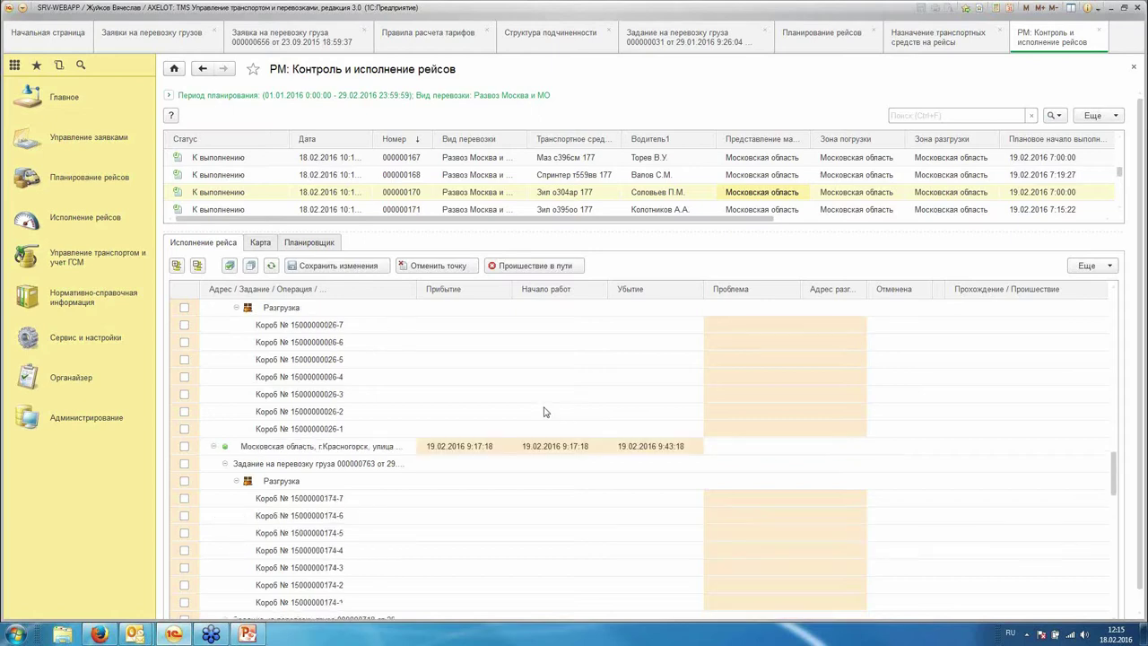
pyautogui.scroll(7, 404, 464)
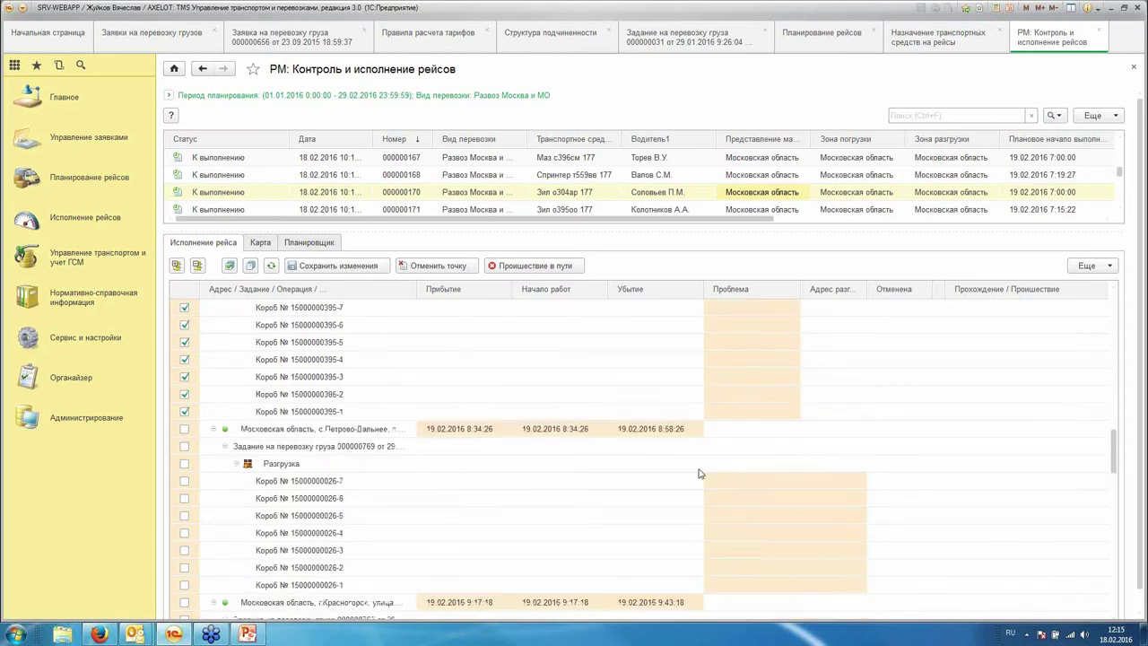
pyautogui.scroll(8, 466, 449)
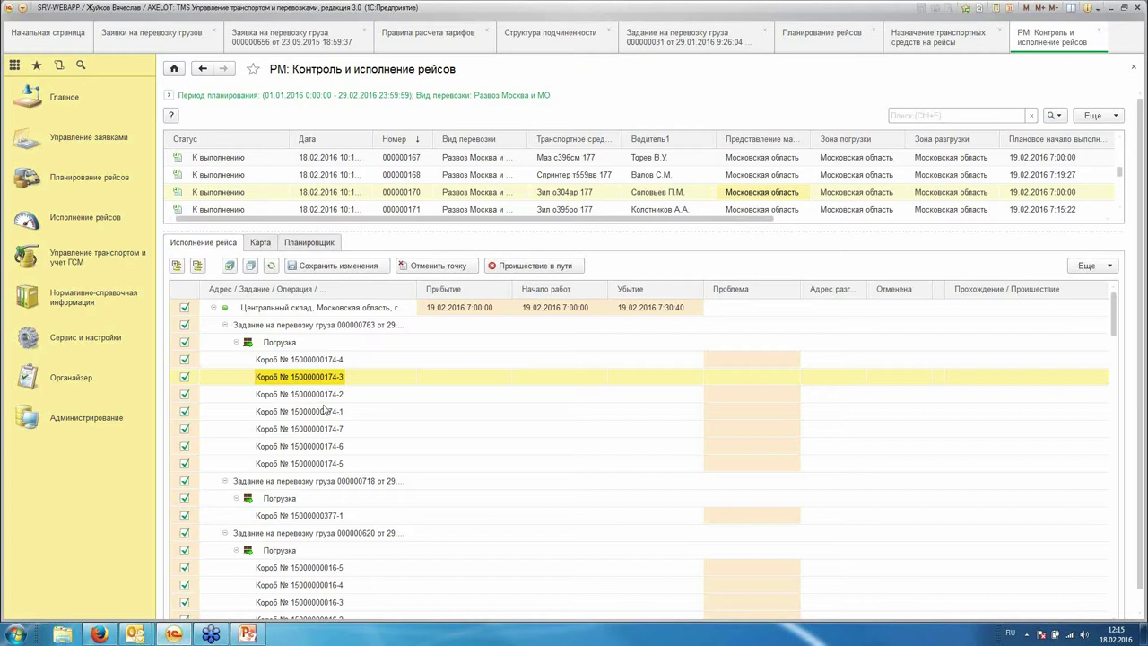
# Step: Check the central warehouse stop's arrival, work start and departure times, and save the execution changes
pyautogui.click(486, 311)
pyautogui.click(557, 313)
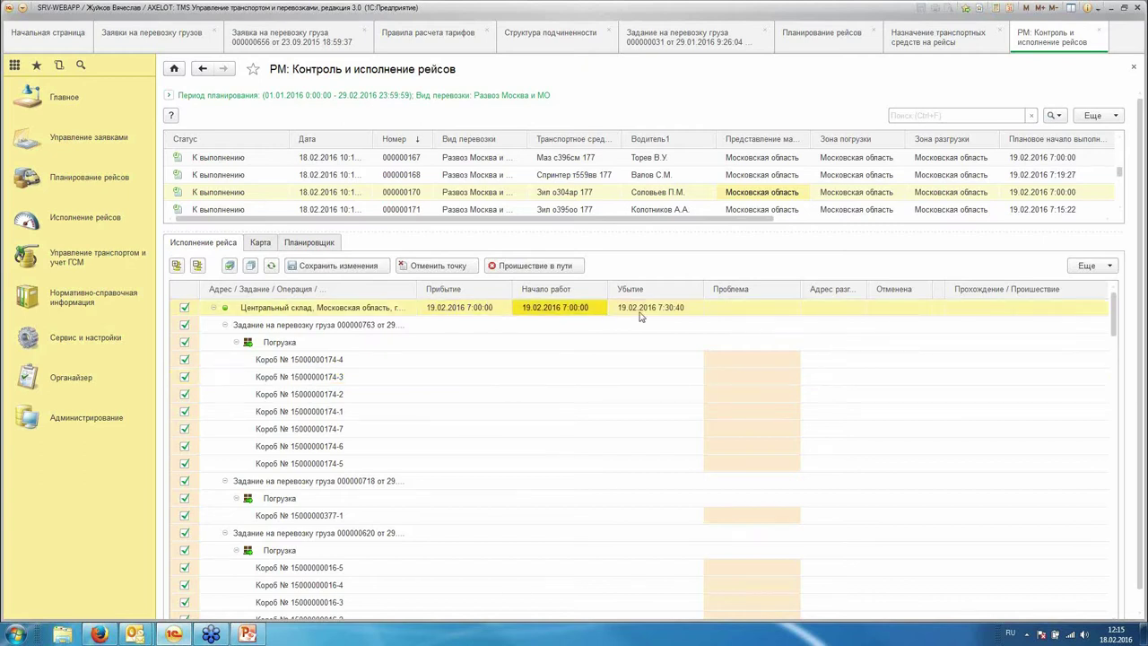
pyautogui.click(640, 311)
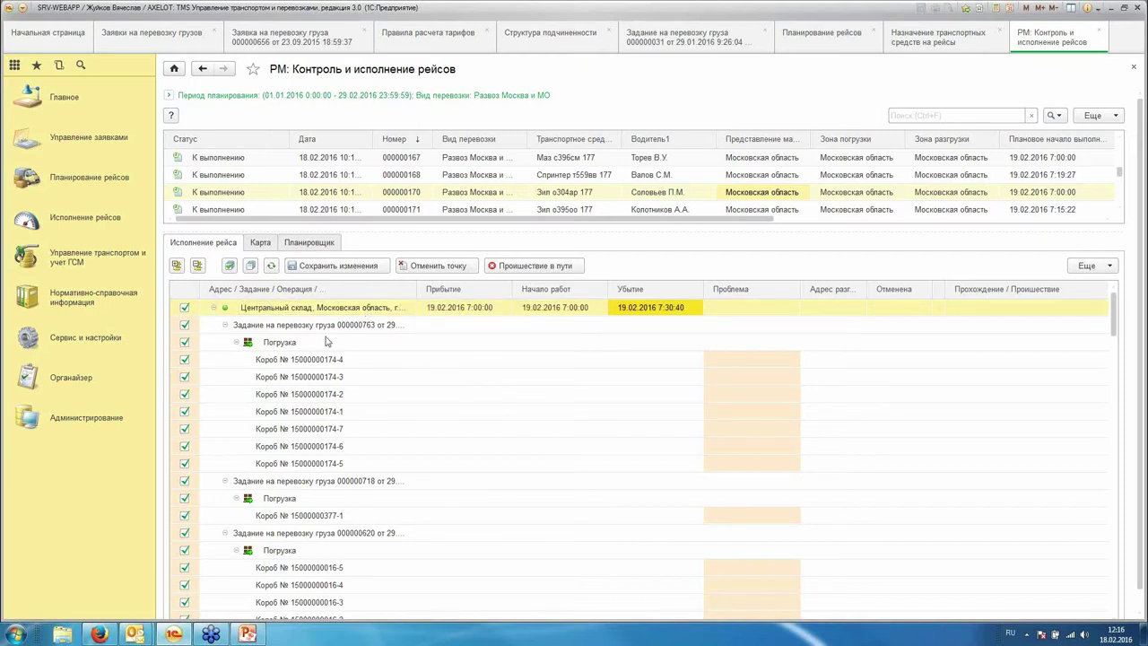
pyautogui.click(337, 266)
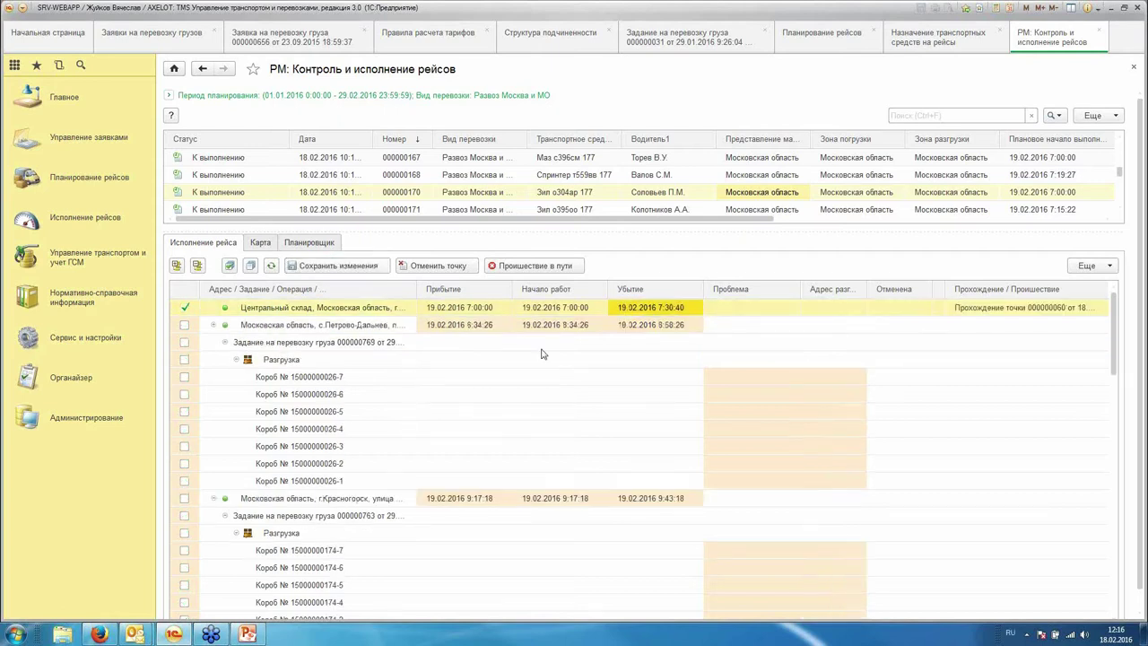
# Step: Open the Прохождение точки document for the central warehouse, examine its completed loading operations and close it
pyautogui.click(984, 314)
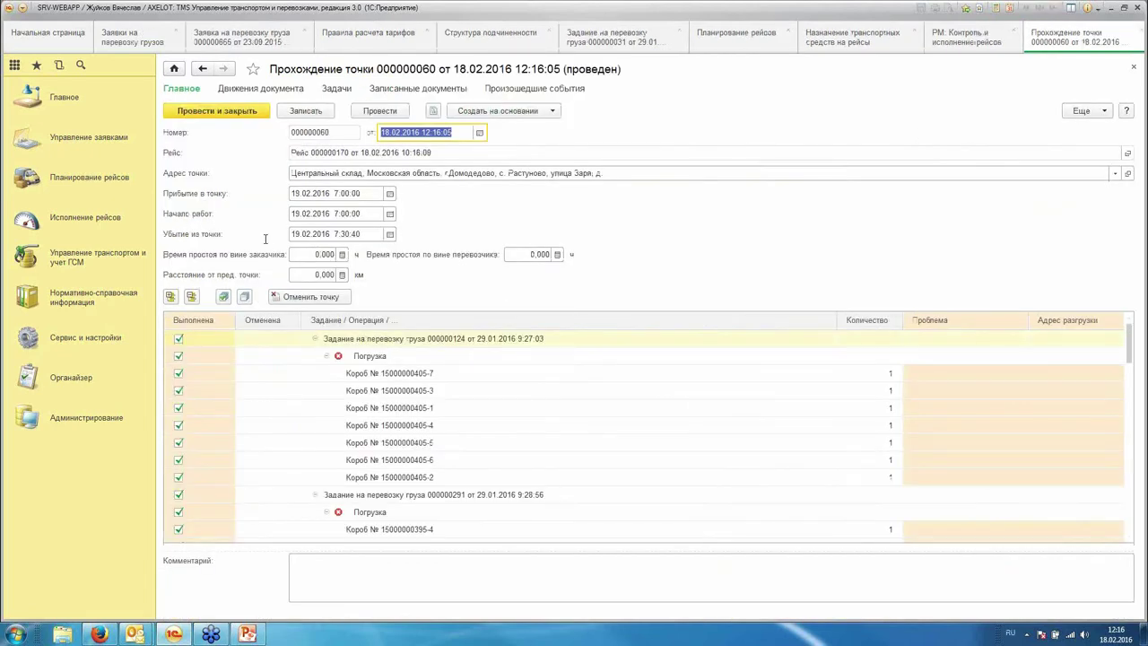
pyautogui.click(533, 425)
pyautogui.scroll(-10, 610, 429)
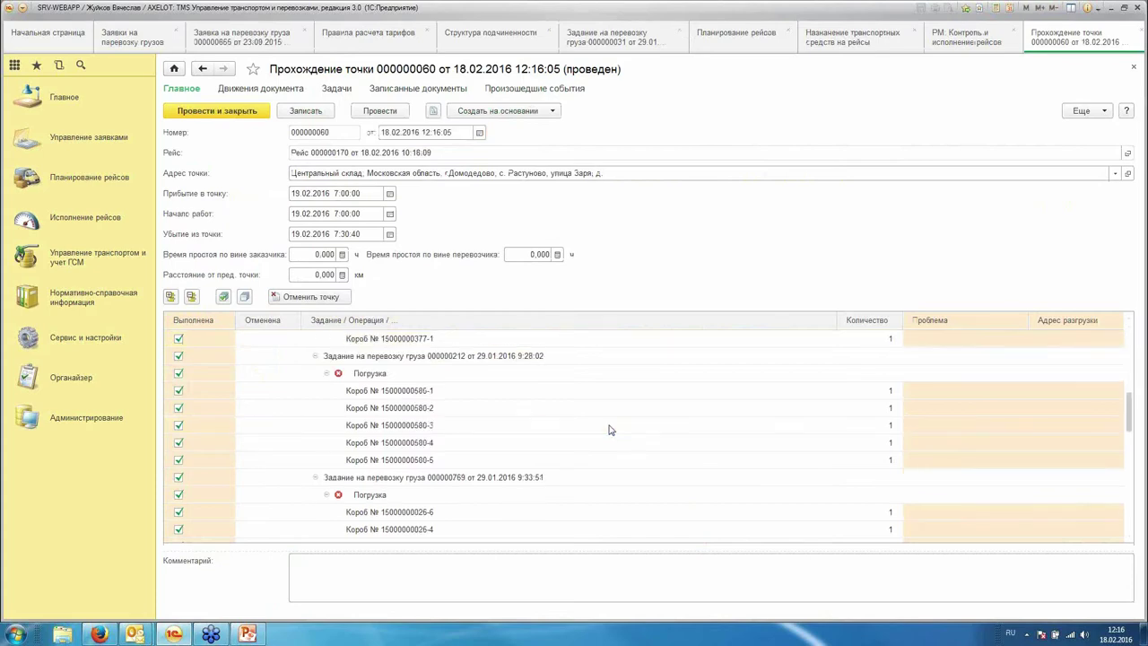
pyautogui.scroll(10, 610, 429)
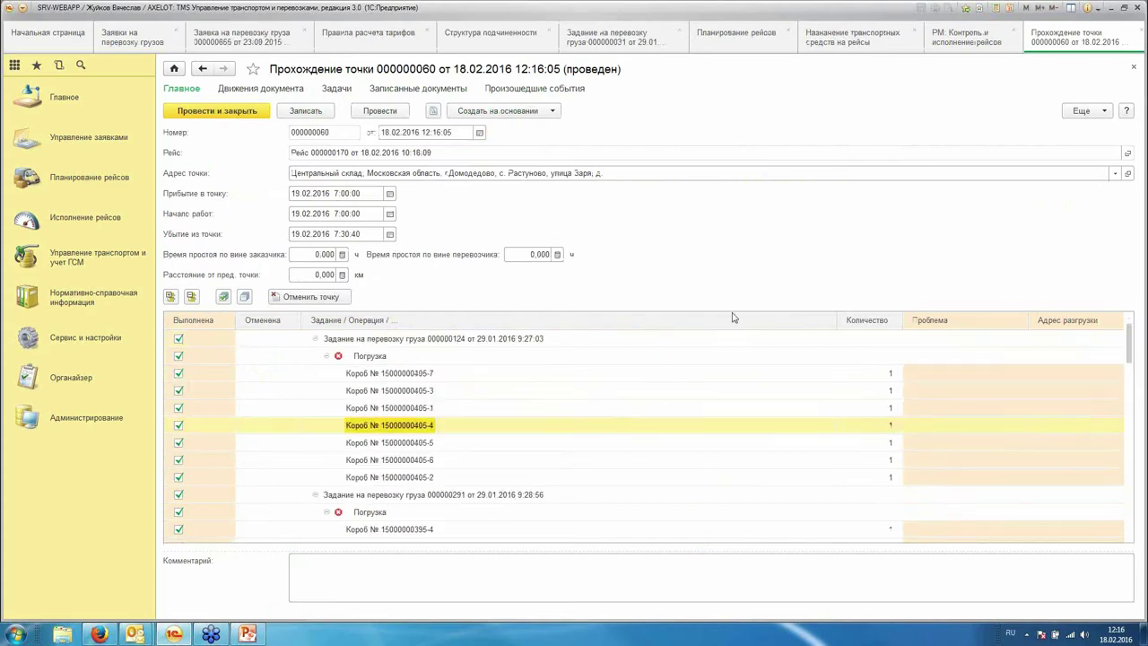
pyautogui.click(1134, 67)
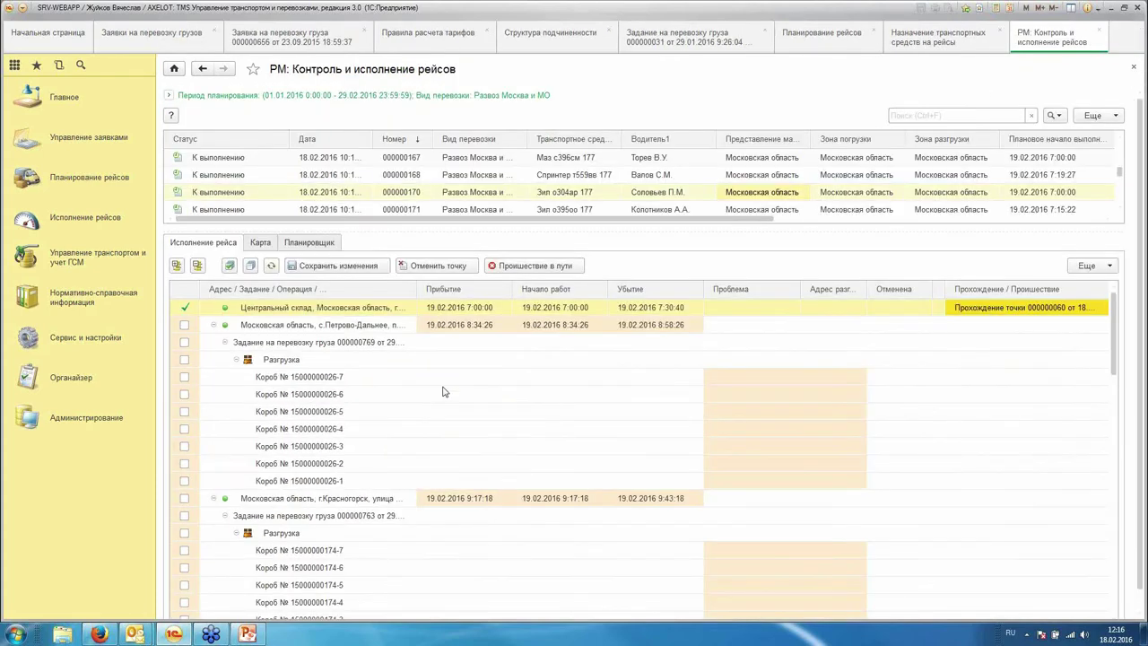
# Step: Mark all remaining stops of the trip as completed, keeping their planned times, and save the execution changes
pyautogui.click(176, 266)
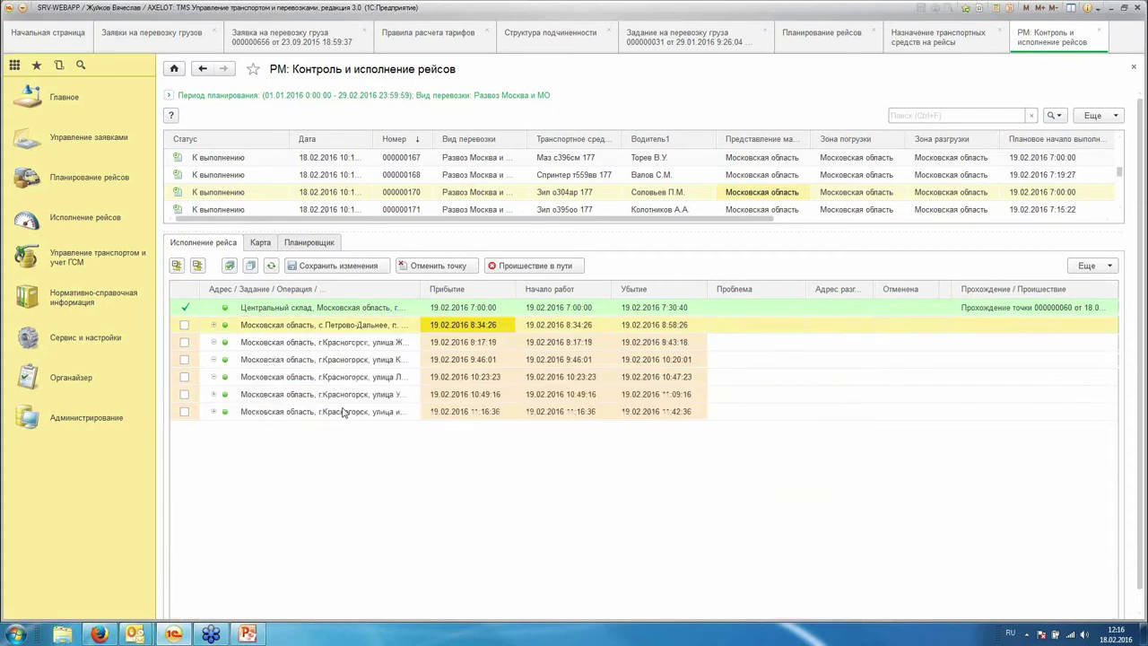
pyautogui.click(183, 325)
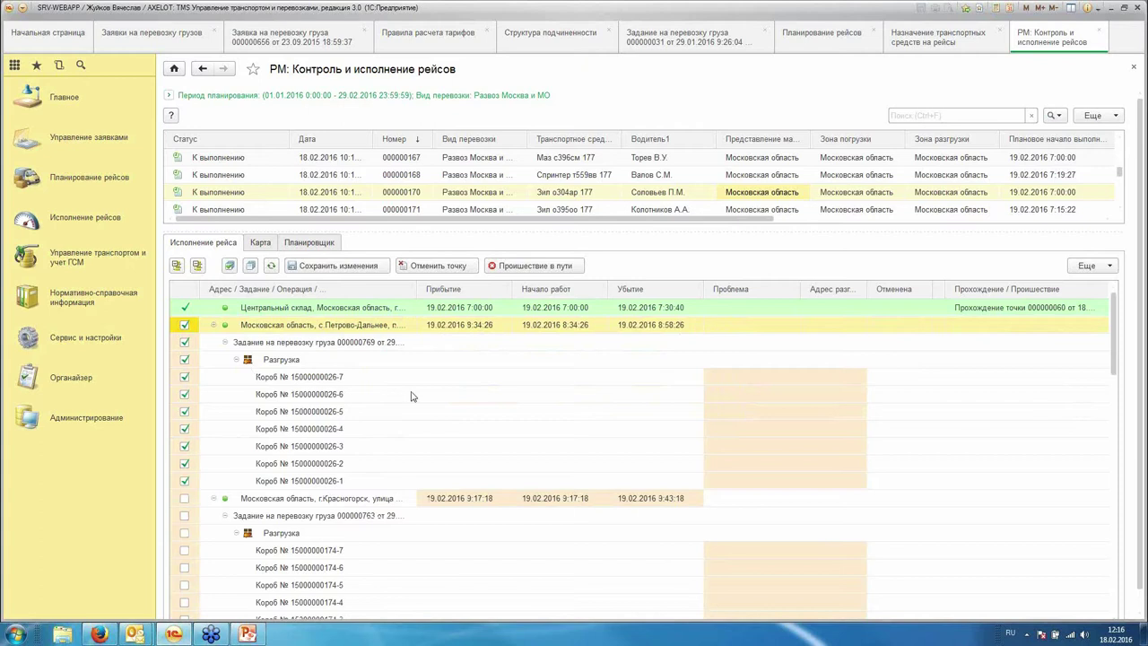
pyautogui.click(229, 267)
pyautogui.doubleClick(453, 325)
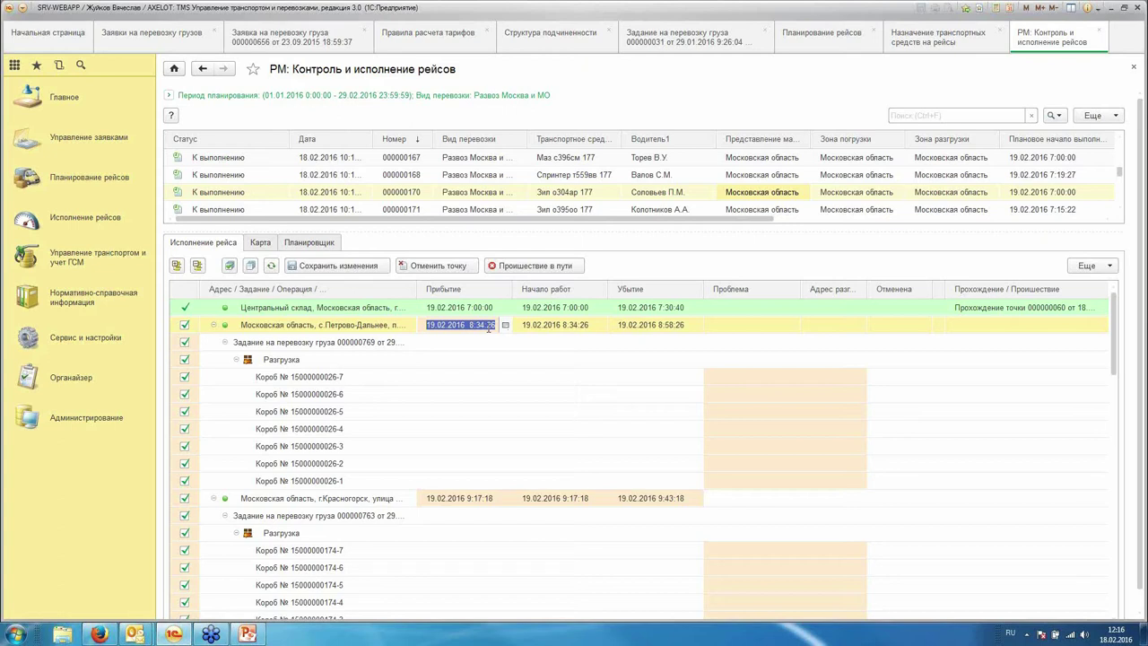
pyautogui.click(508, 360)
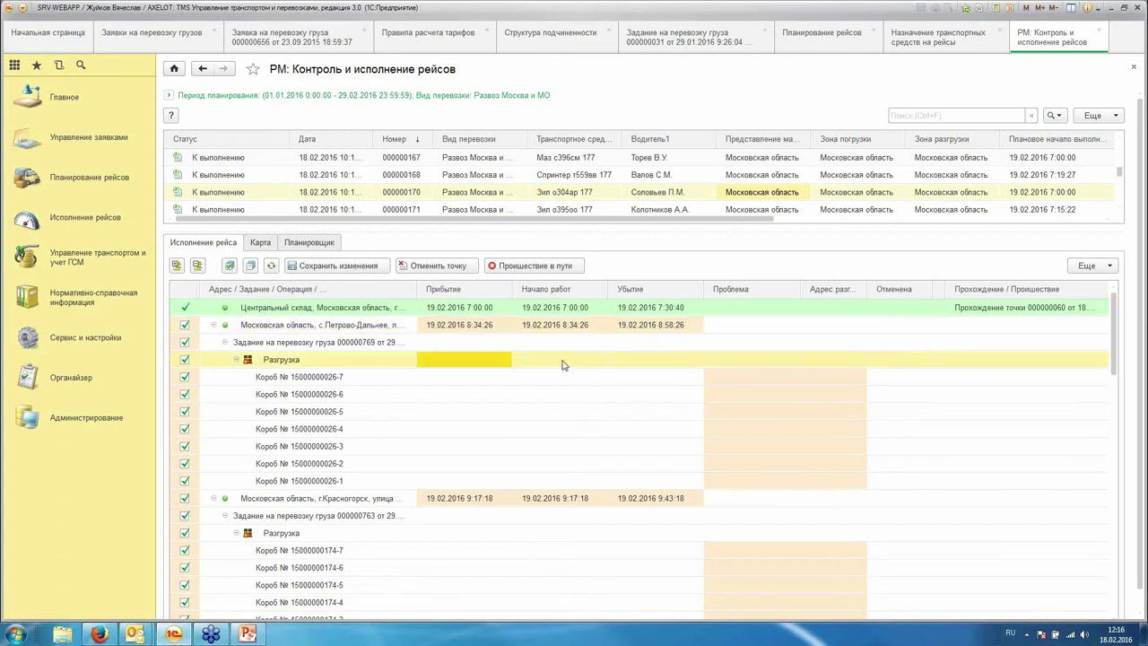
pyautogui.click(443, 444)
pyautogui.click(327, 266)
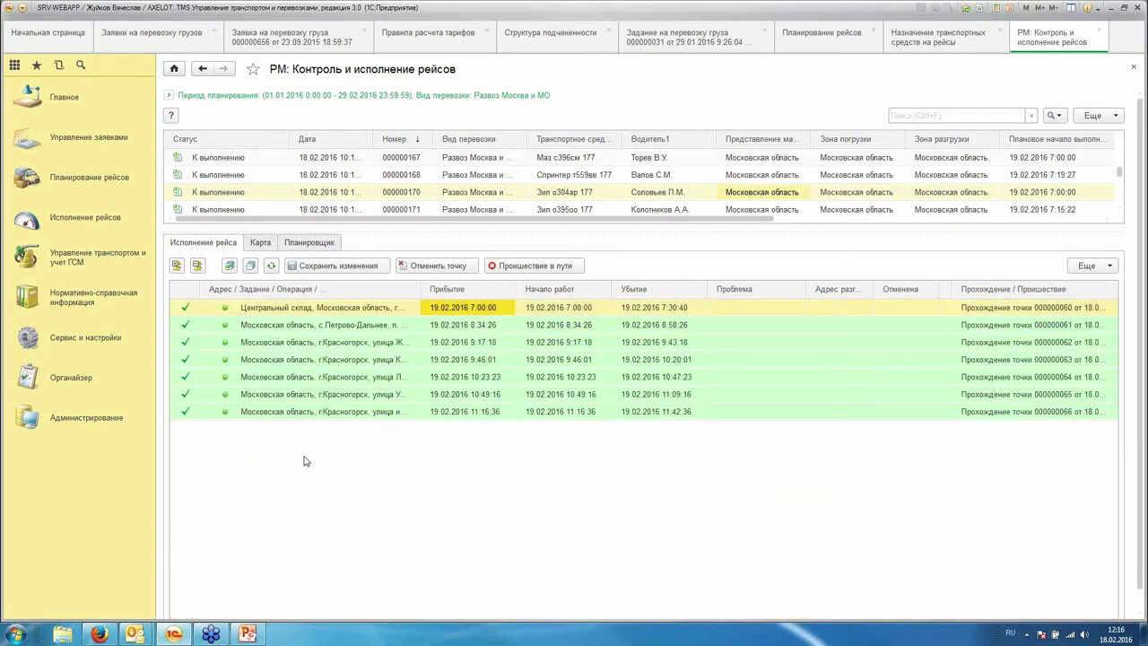
# Step: Review the recorded arrival and work start times of the trip's completed stops
pyautogui.click(472, 348)
pyautogui.click(466, 414)
pyautogui.click(527, 377)
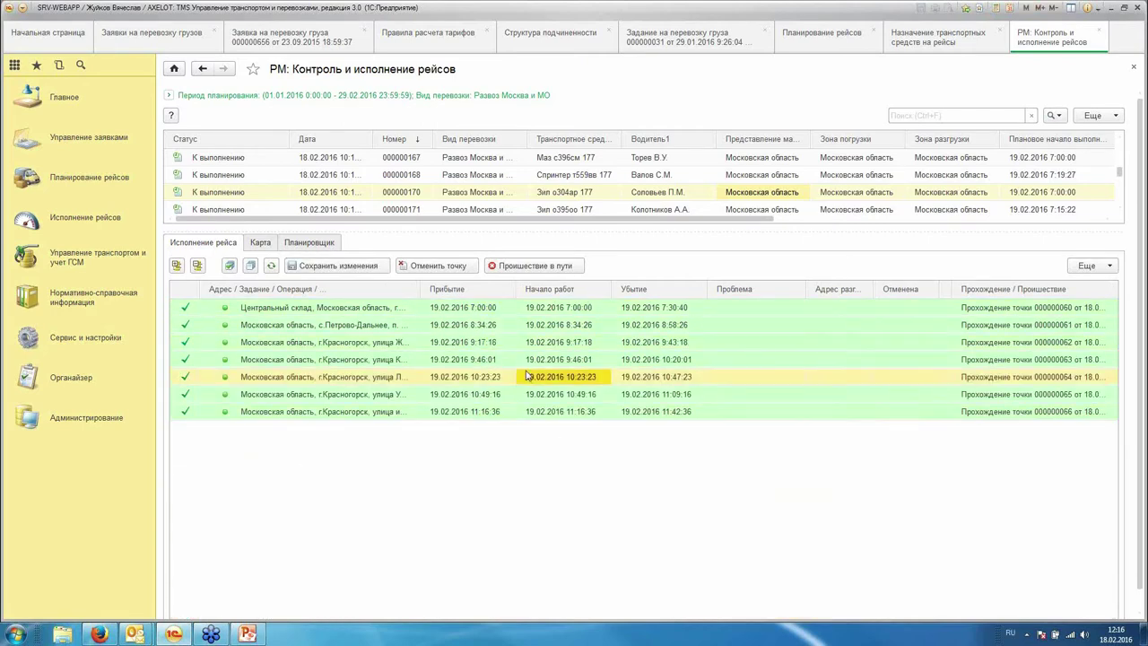
pyautogui.click(523, 328)
pyautogui.click(468, 363)
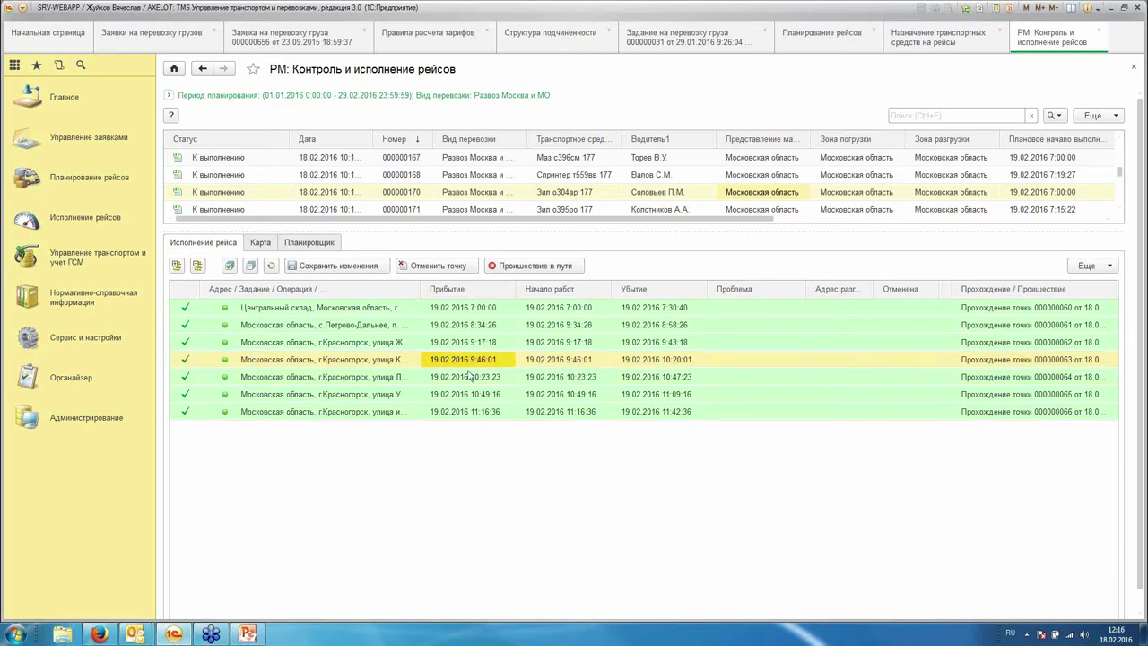
# Step: Open the highlighted Доставка в регионы request from the cargo transportation requests list and view its planned income
pyautogui.click(87, 141)
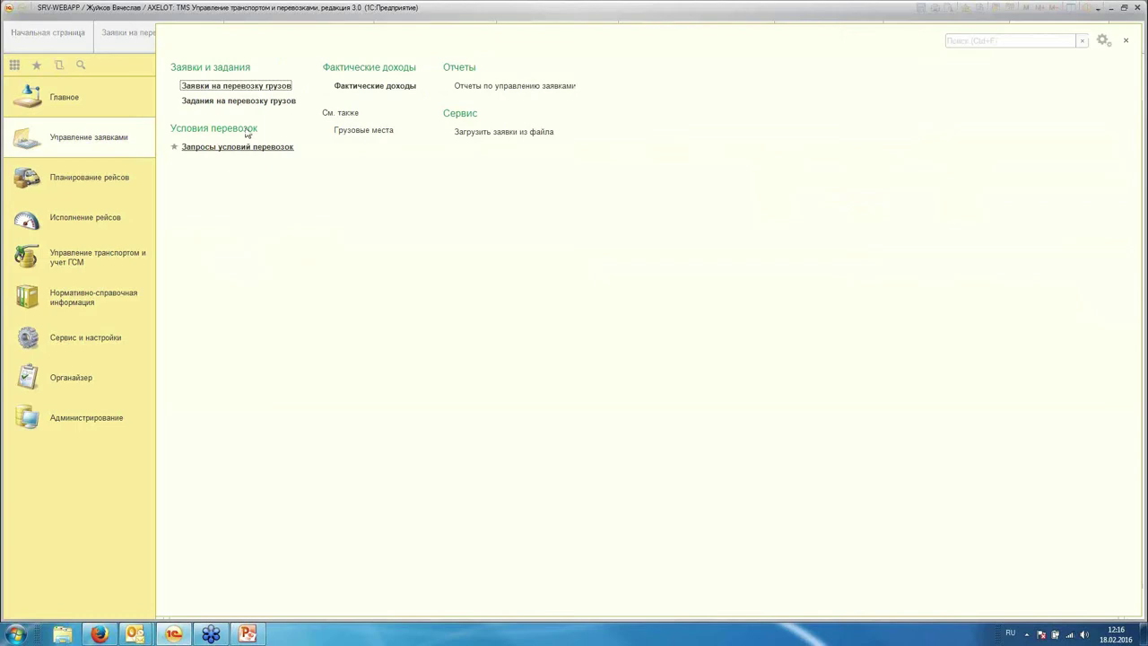
pyautogui.click(215, 86)
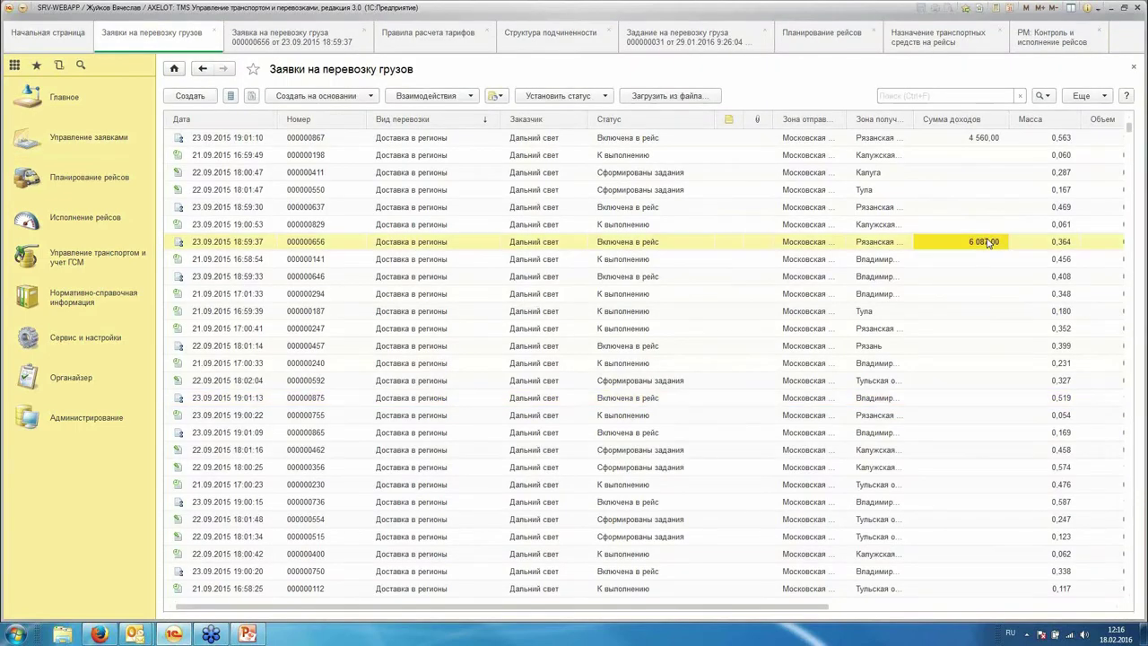
pyautogui.doubleClick(988, 242)
pyautogui.click(381, 257)
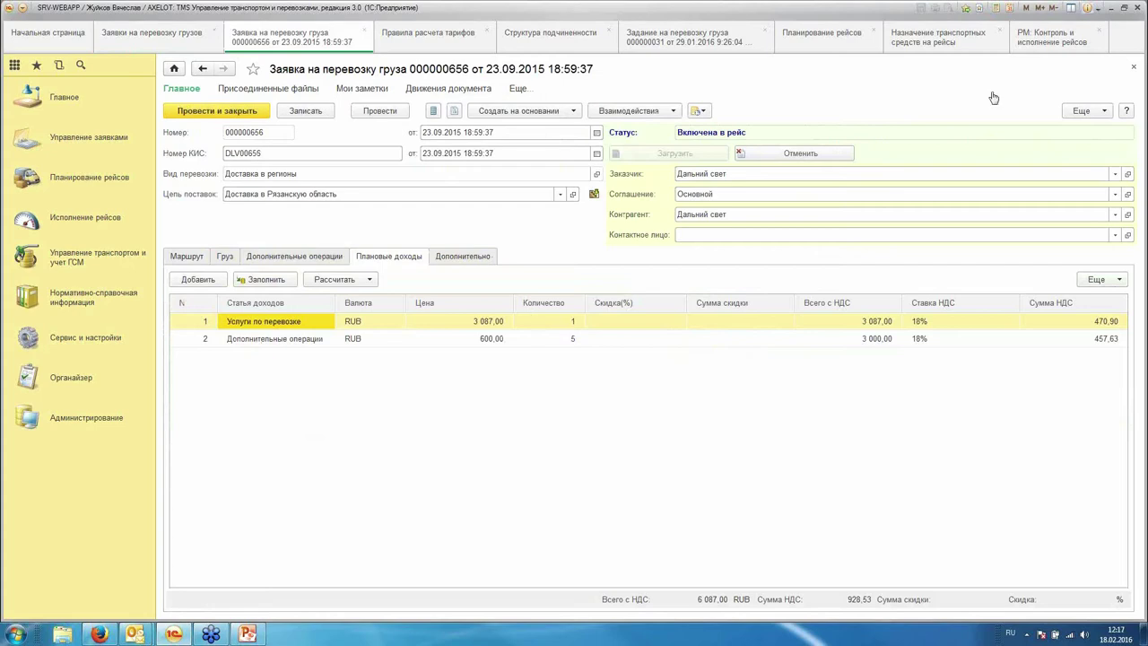
# Step: Close the cargo transportation request and review the completed stops of the trip in РМ: Контроль и исполнение рейсов
pyautogui.click(1133, 67)
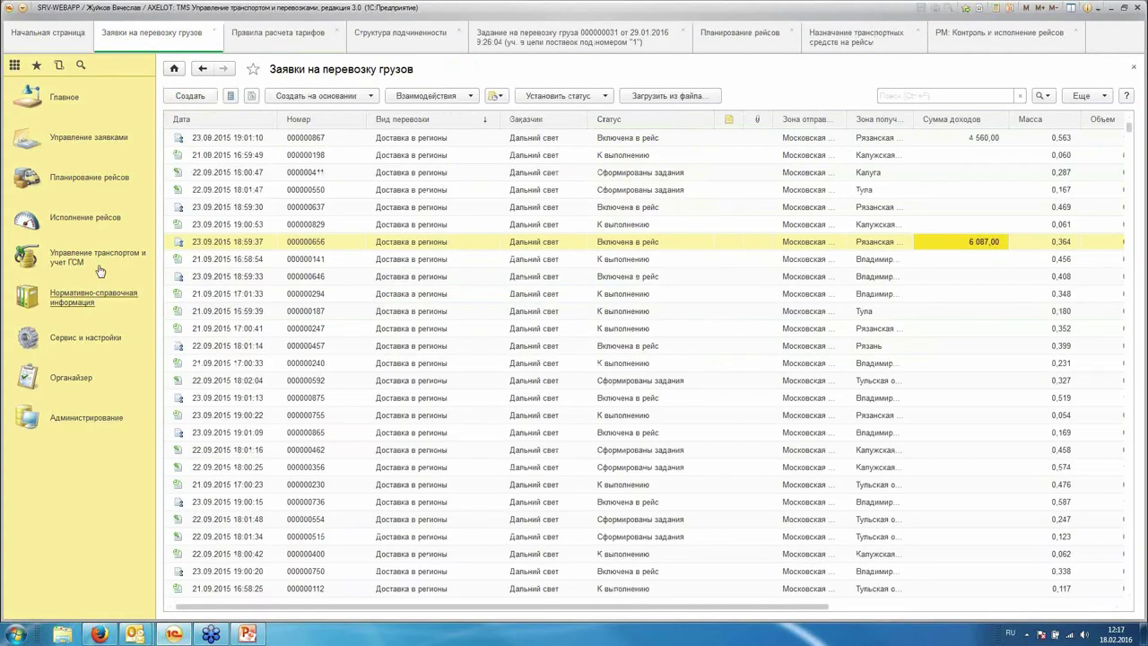
pyautogui.click(992, 36)
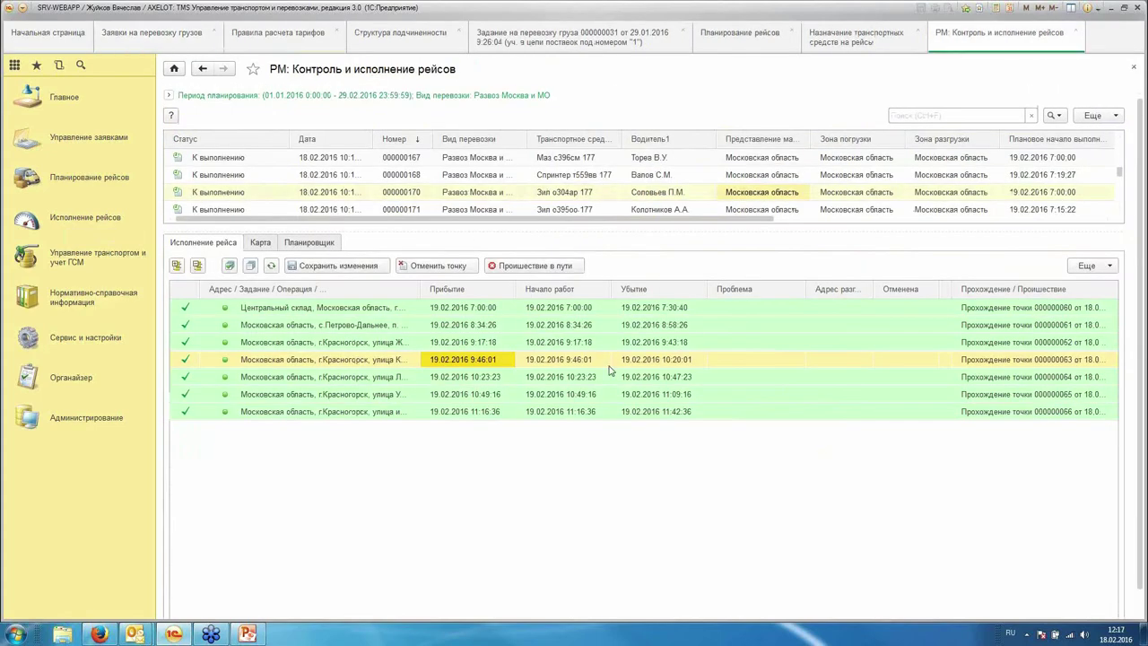
pyautogui.click(332, 325)
pyautogui.click(355, 380)
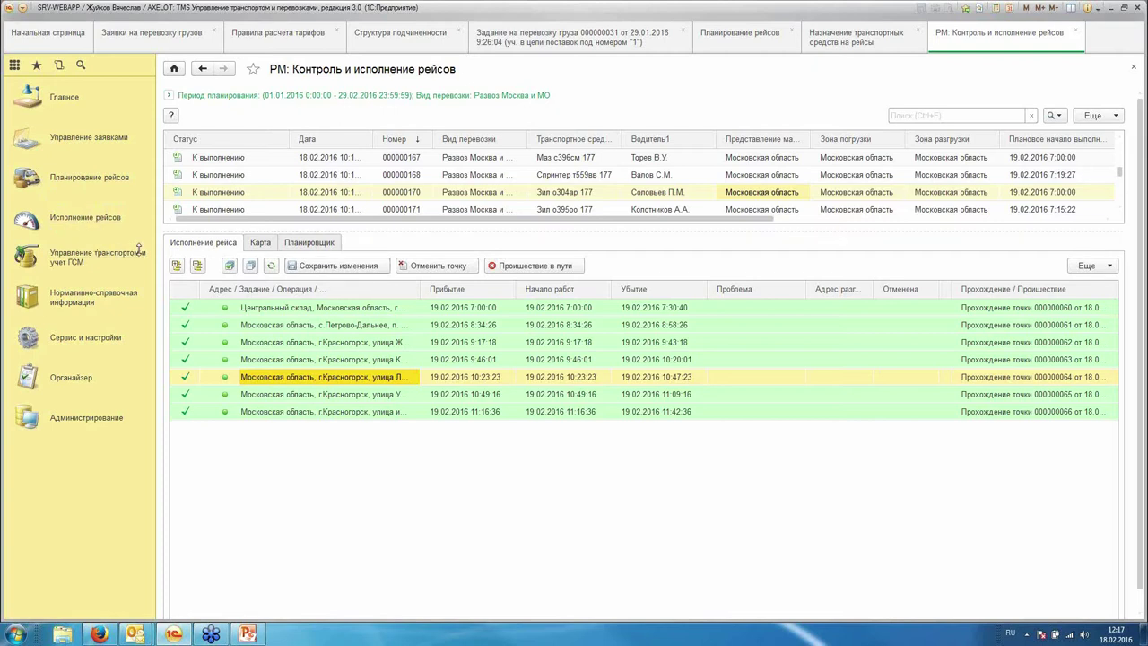
# Step: In Назначение транспортных средств на рейсы, examine the vehicles, drivers and tenders for trips with the status К планированию ТС
pyautogui.click(857, 42)
pyautogui.click(484, 481)
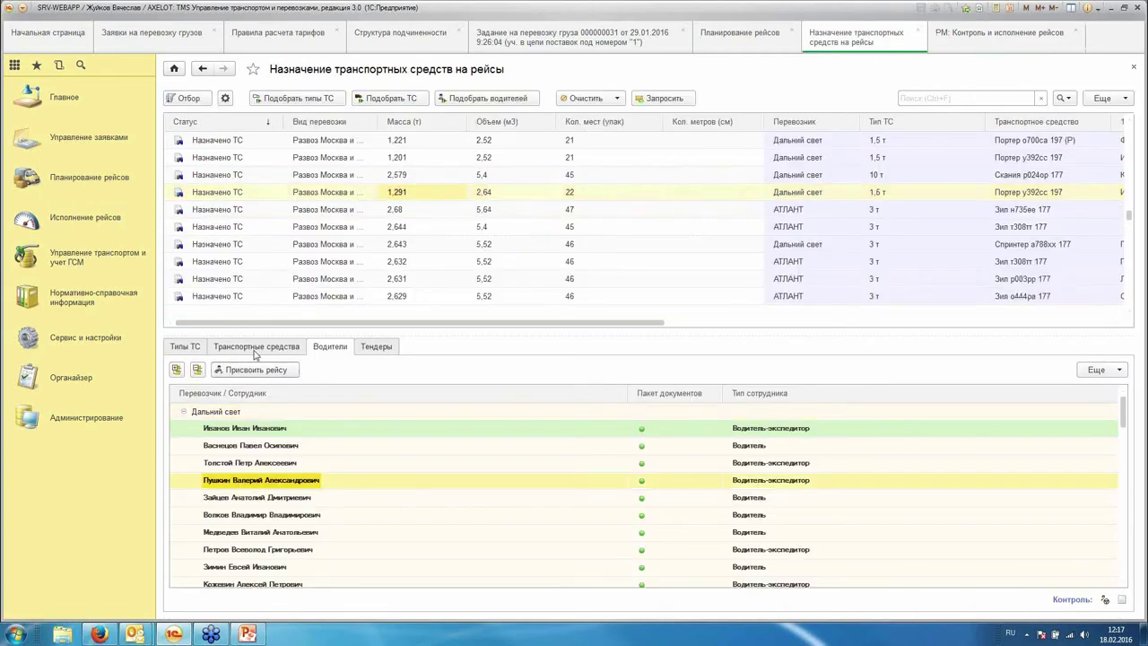
pyautogui.scroll(5, 287, 208)
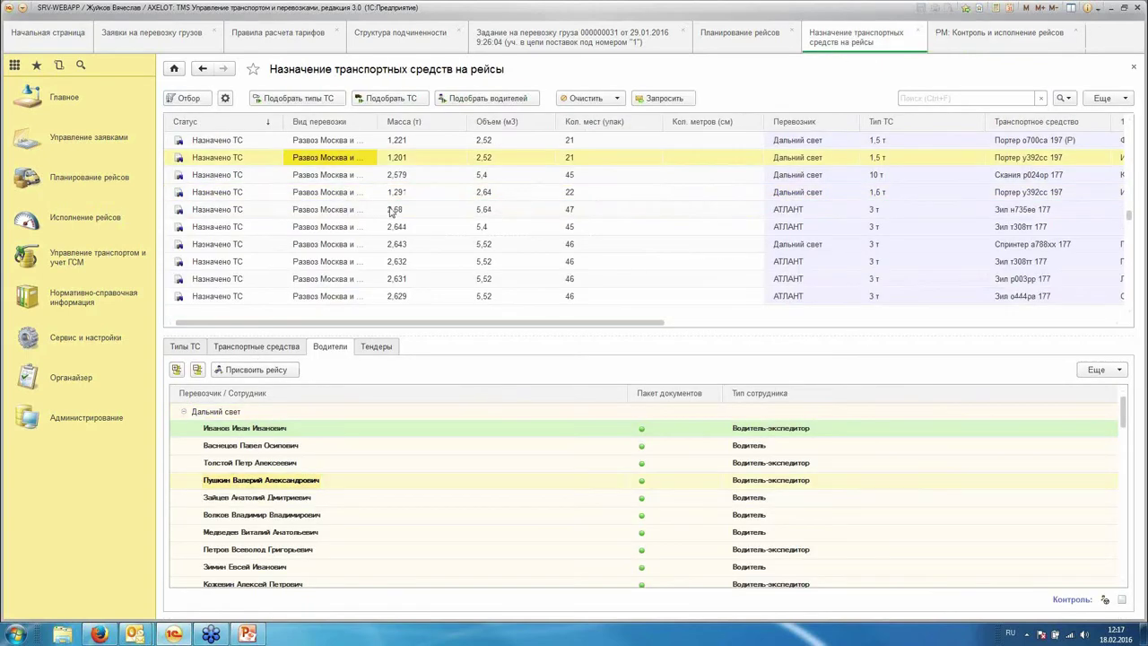
pyautogui.scroll(3, 328, 204)
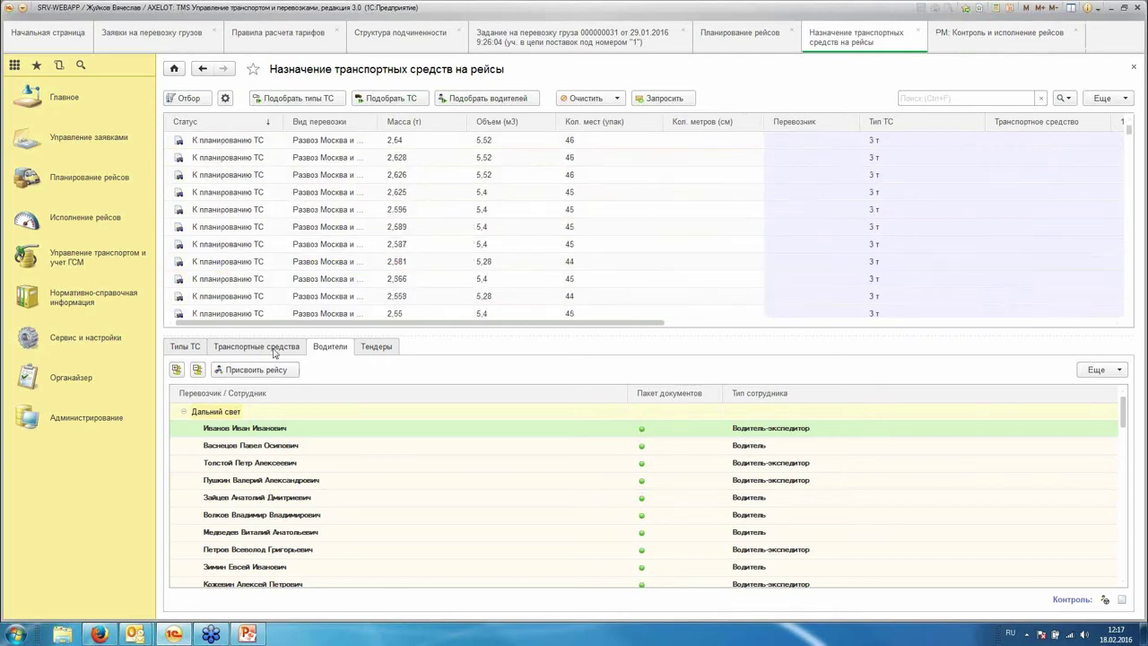
pyautogui.click(266, 350)
pyautogui.click(330, 349)
pyautogui.click(317, 243)
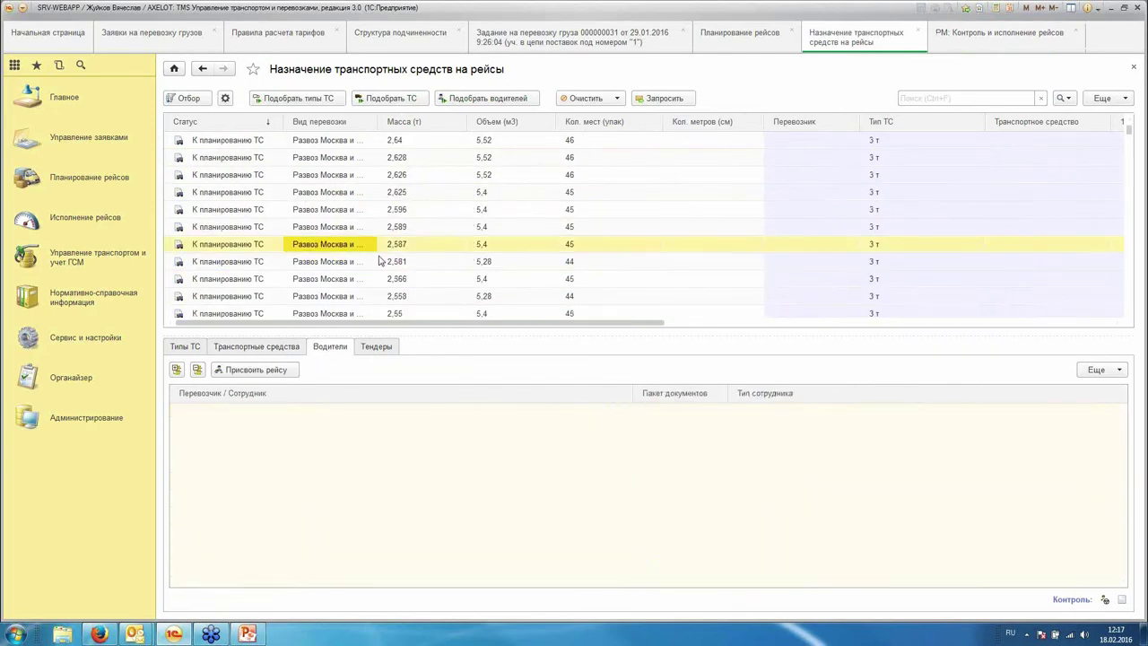
pyautogui.click(254, 347)
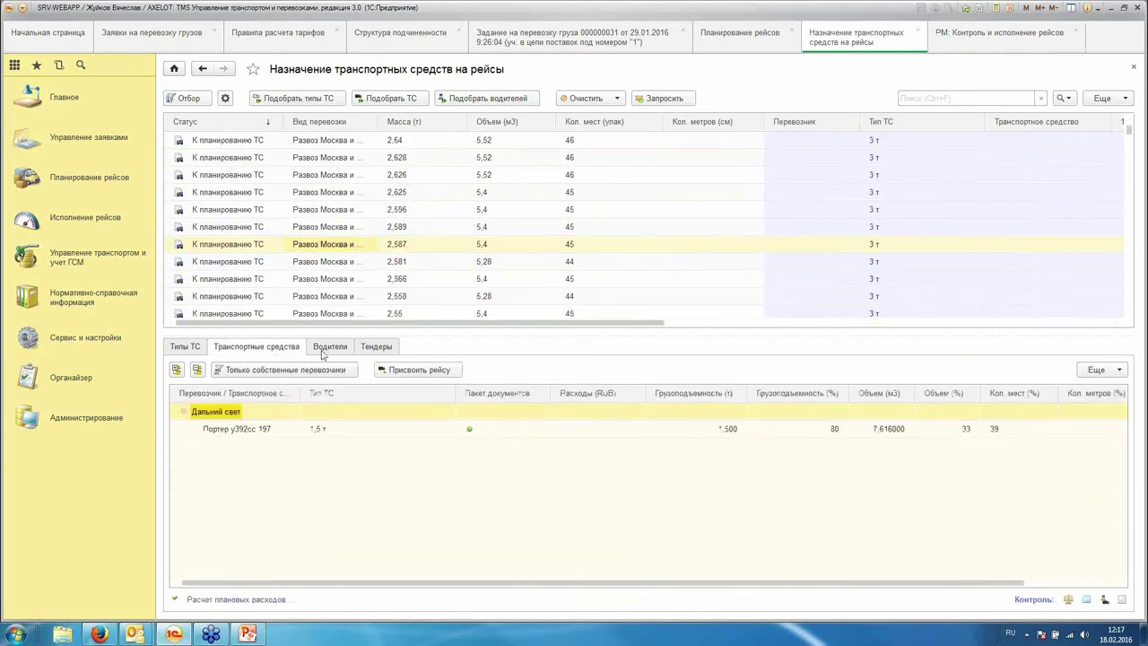
pyautogui.click(377, 348)
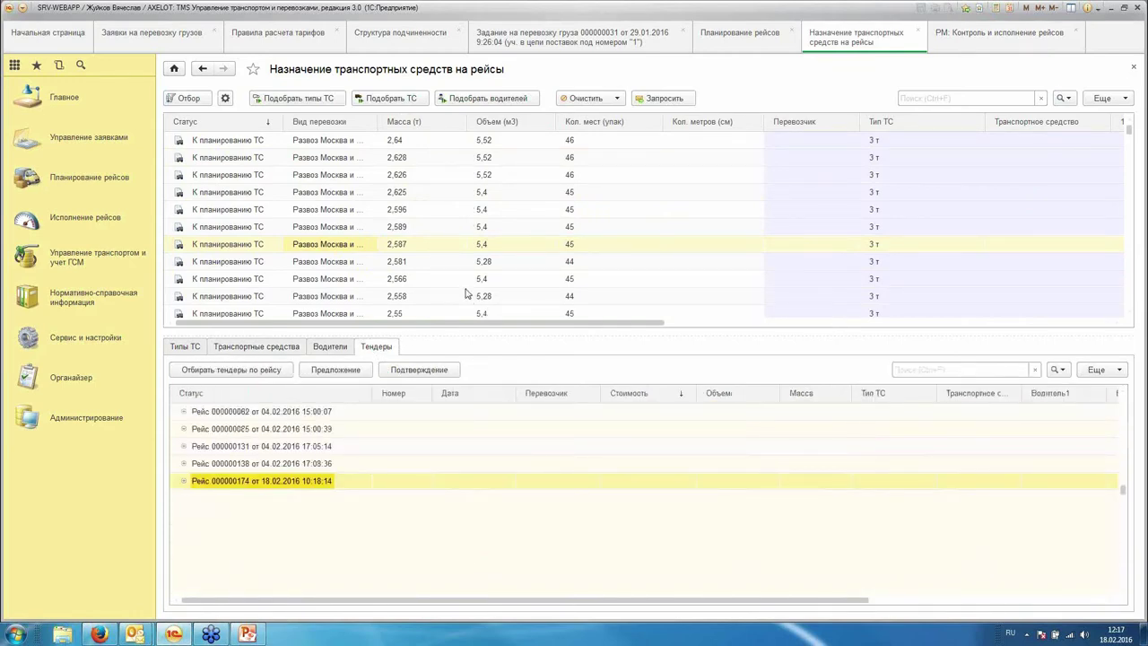
pyautogui.click(731, 212)
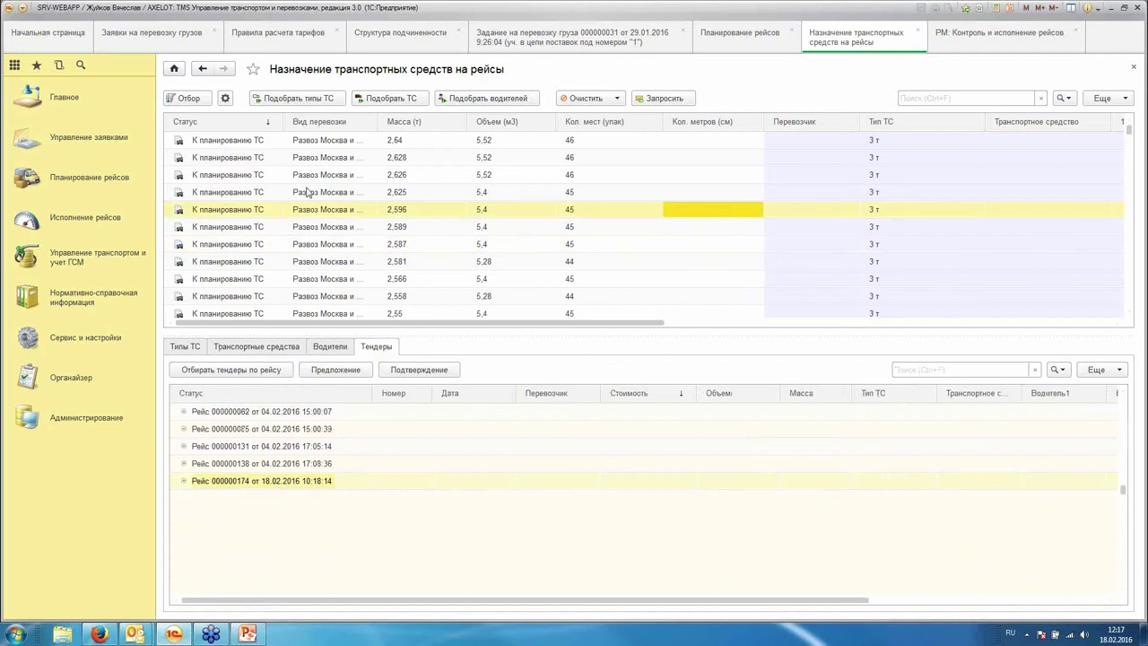
# Step: Generate tender requests for the first unassigned trip to all listed carriers except Дальний свет, with the generated requests set to open
pyautogui.click(239, 143)
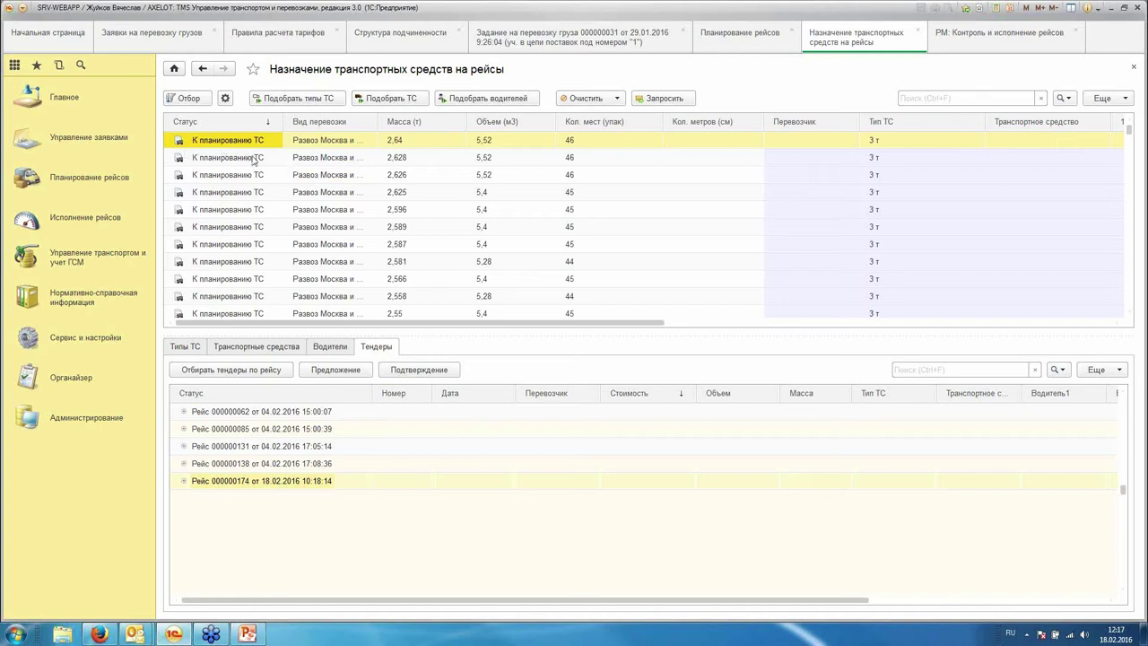
pyautogui.click(665, 100)
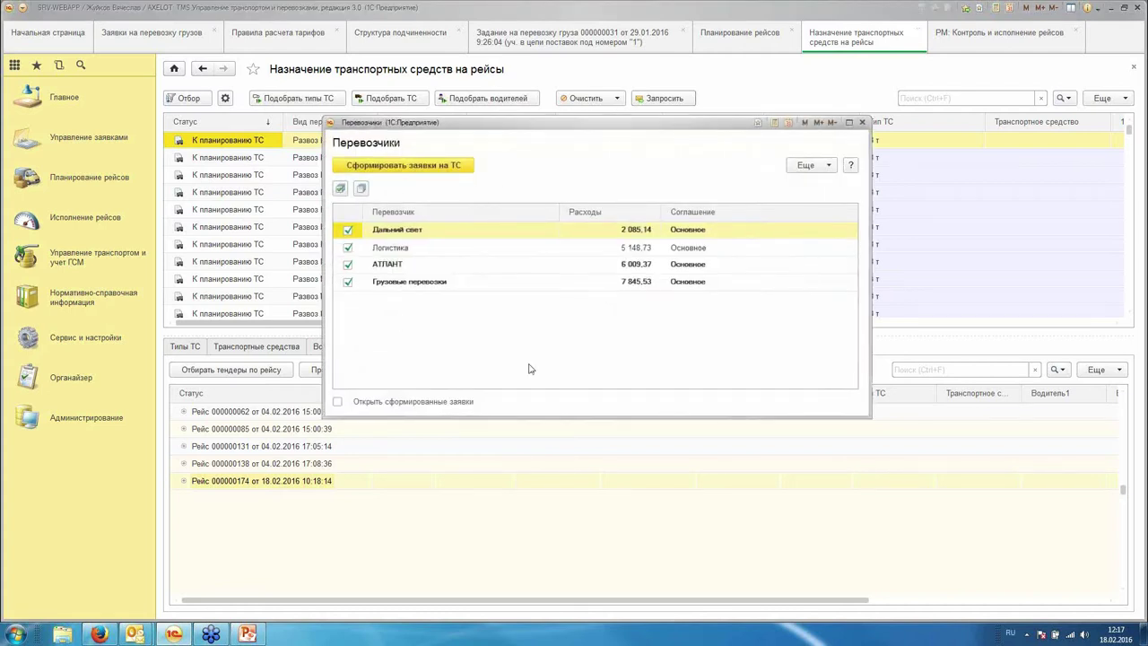
pyautogui.click(349, 230)
pyautogui.click(377, 403)
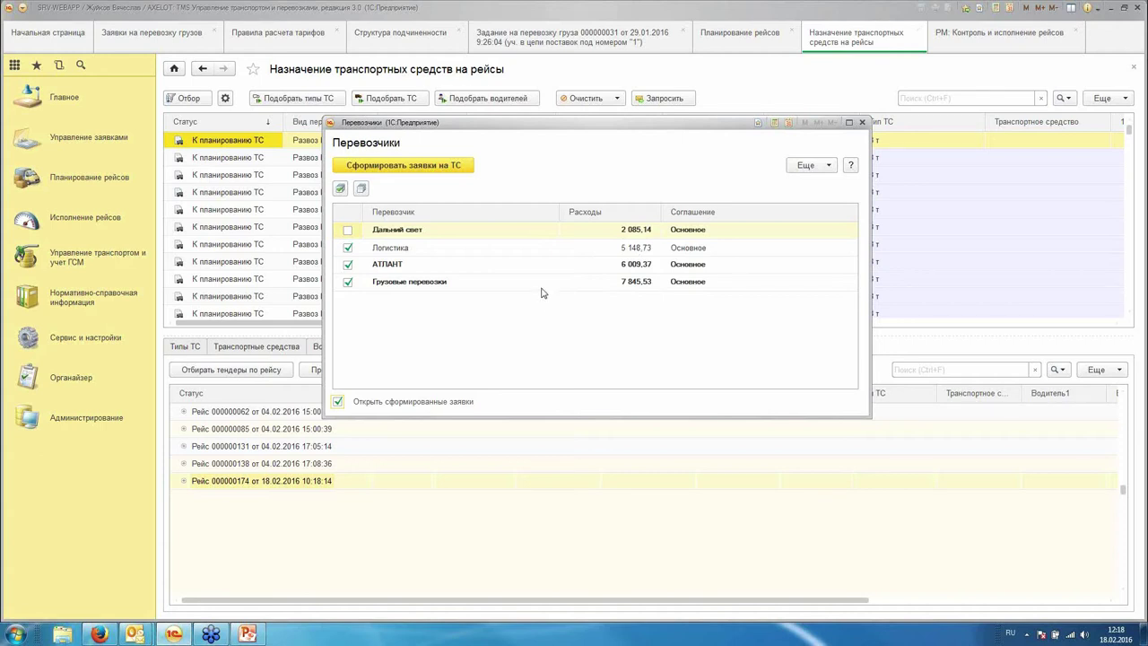
pyautogui.click(402, 166)
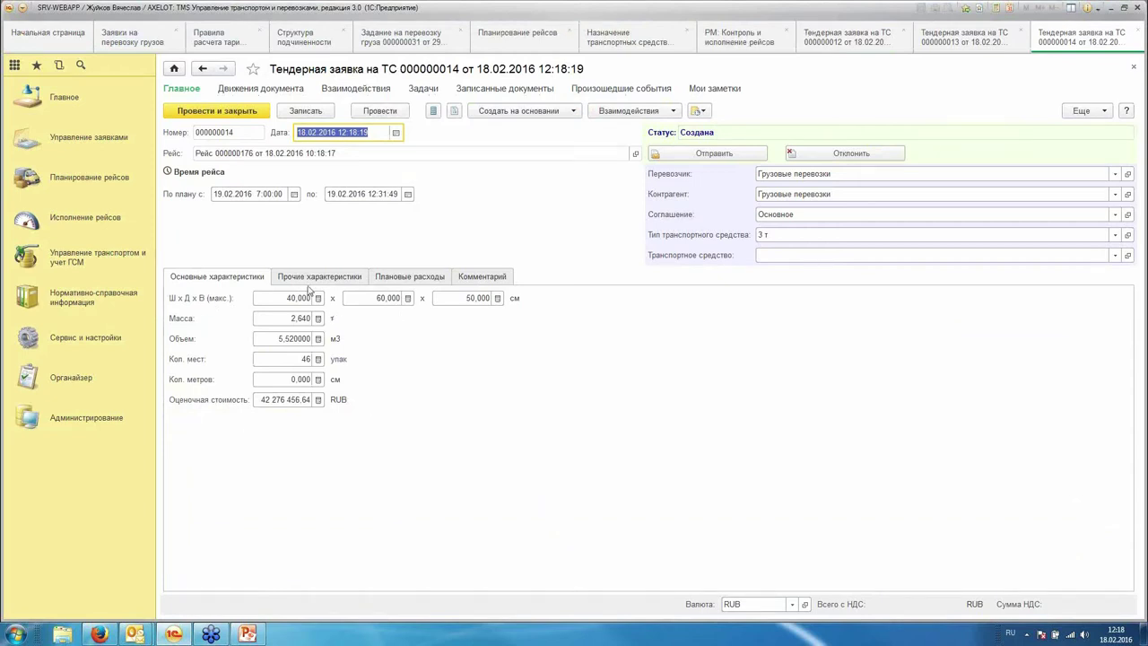
# Step: Check the other cargo characteristics of the Грузовые перевозки tender request and calculate its planned expenses
pyautogui.click(307, 278)
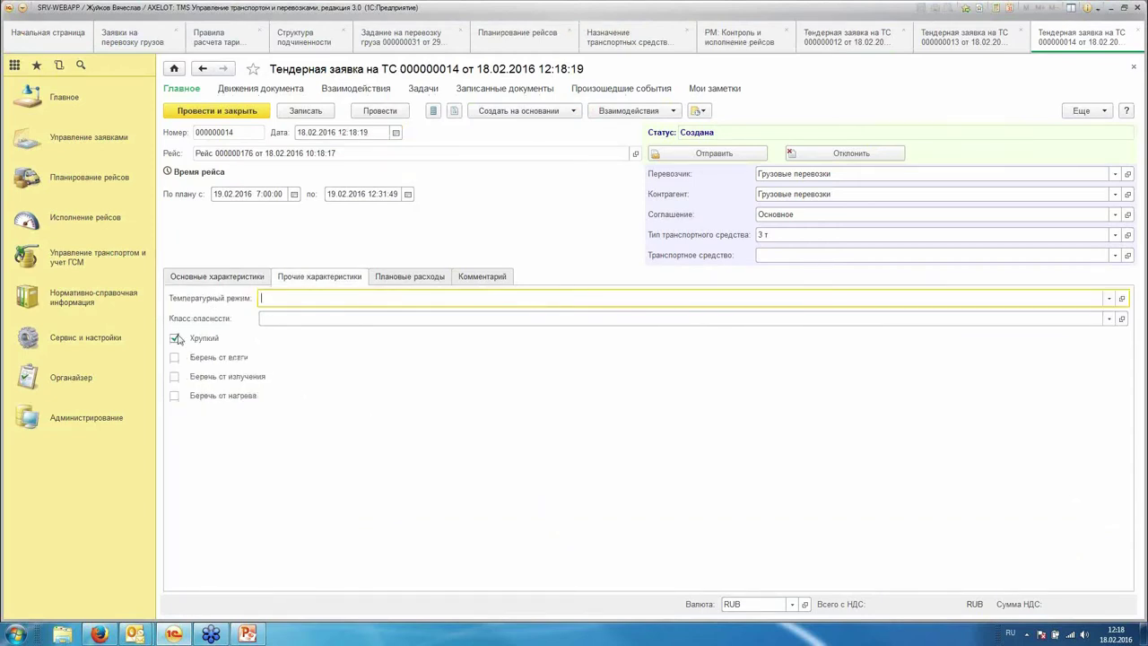
pyautogui.click(399, 278)
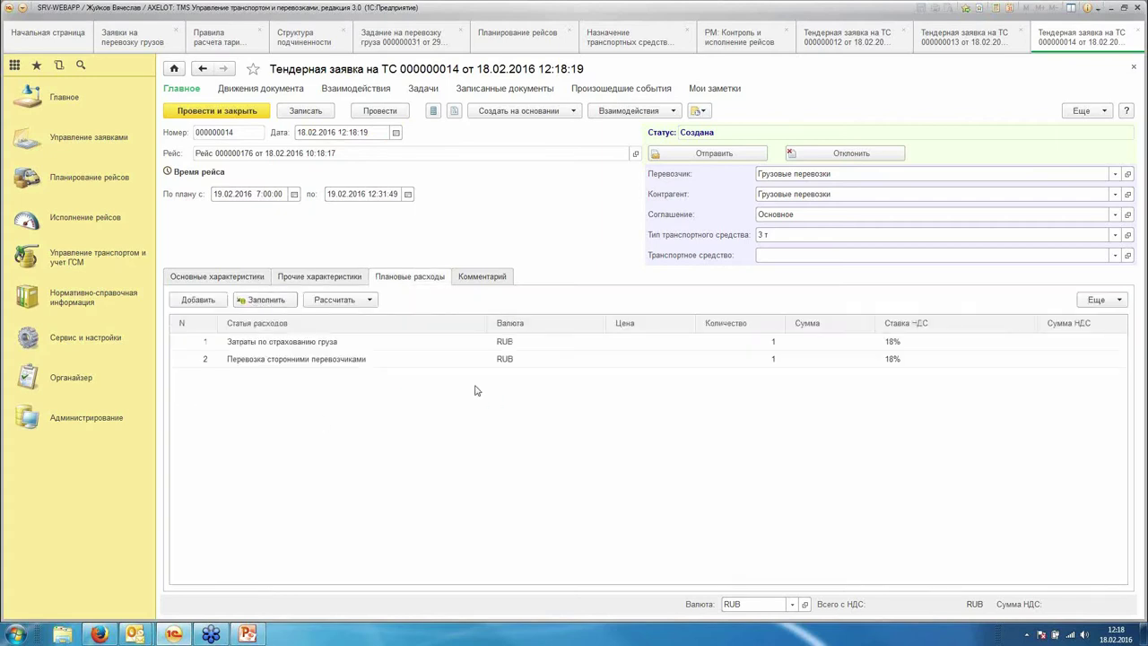
pyautogui.click(345, 301)
pyautogui.click(348, 317)
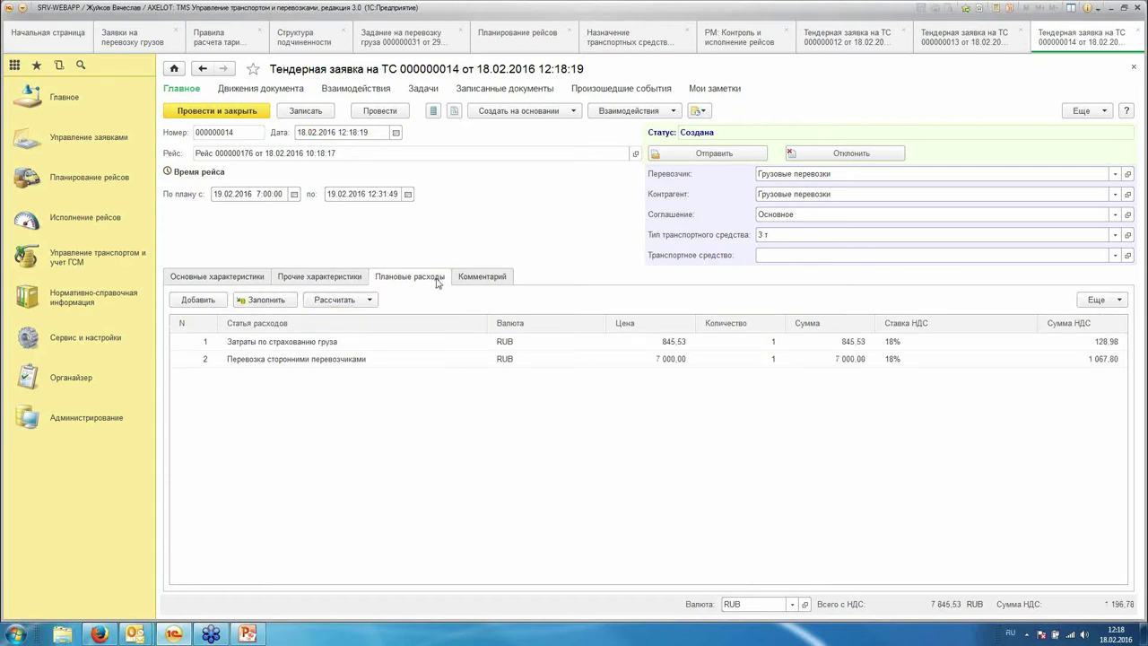
# Step: Send the tender requests to Грузовые перевозки, АТЛАНТ and Логистика, closing each one after sending
pyautogui.click(483, 277)
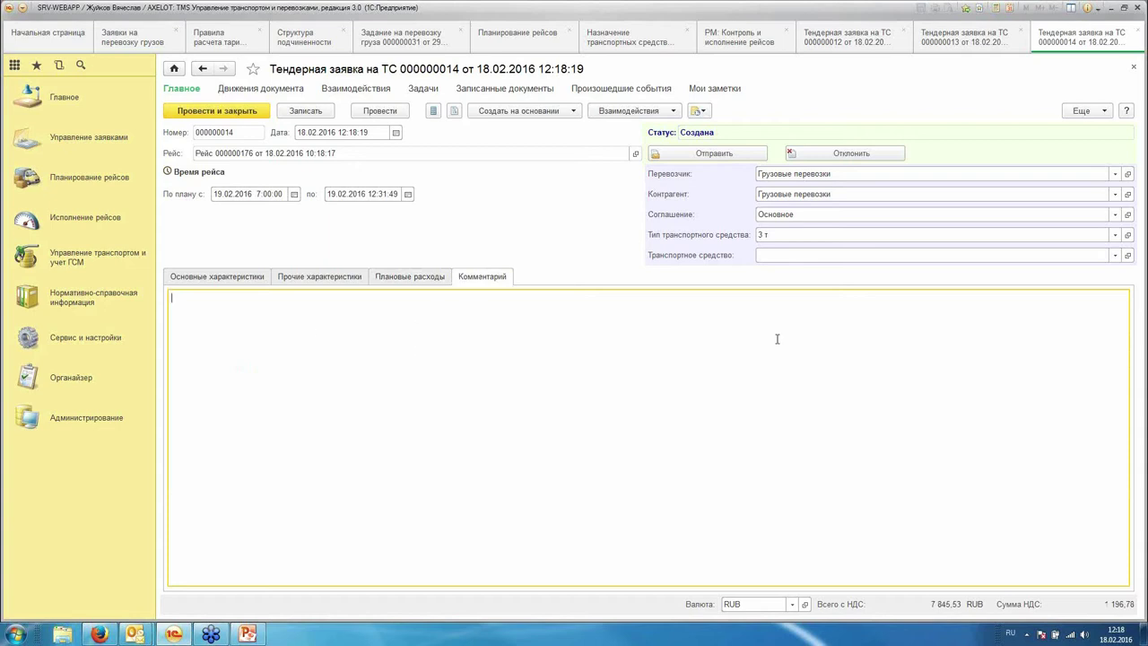
pyautogui.click(221, 278)
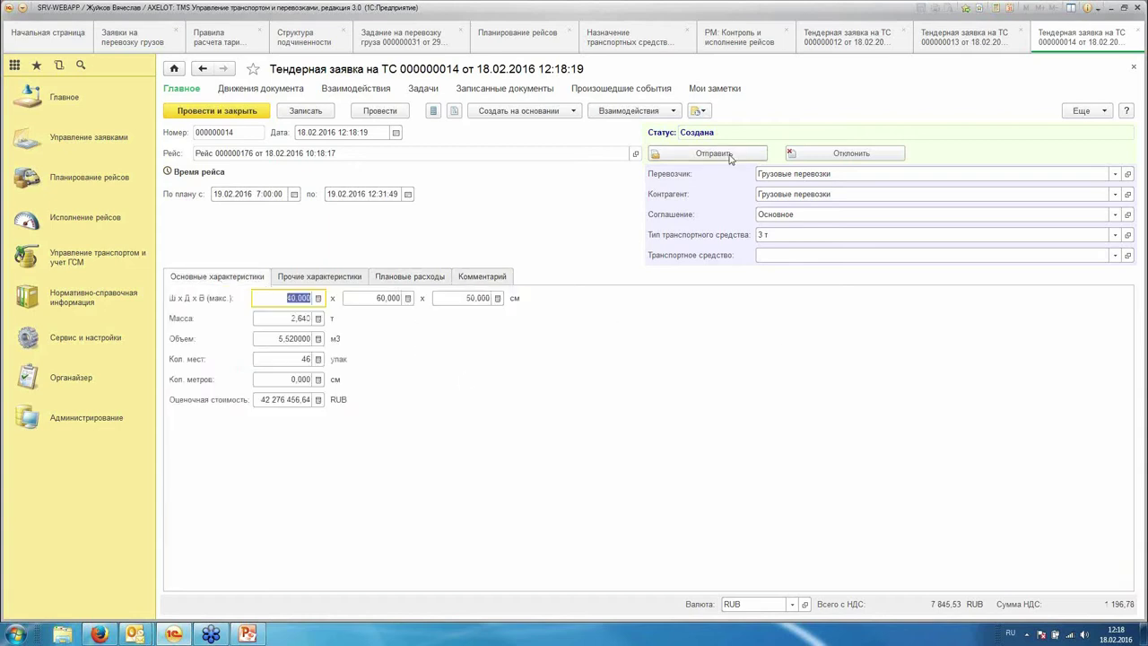
pyautogui.click(703, 153)
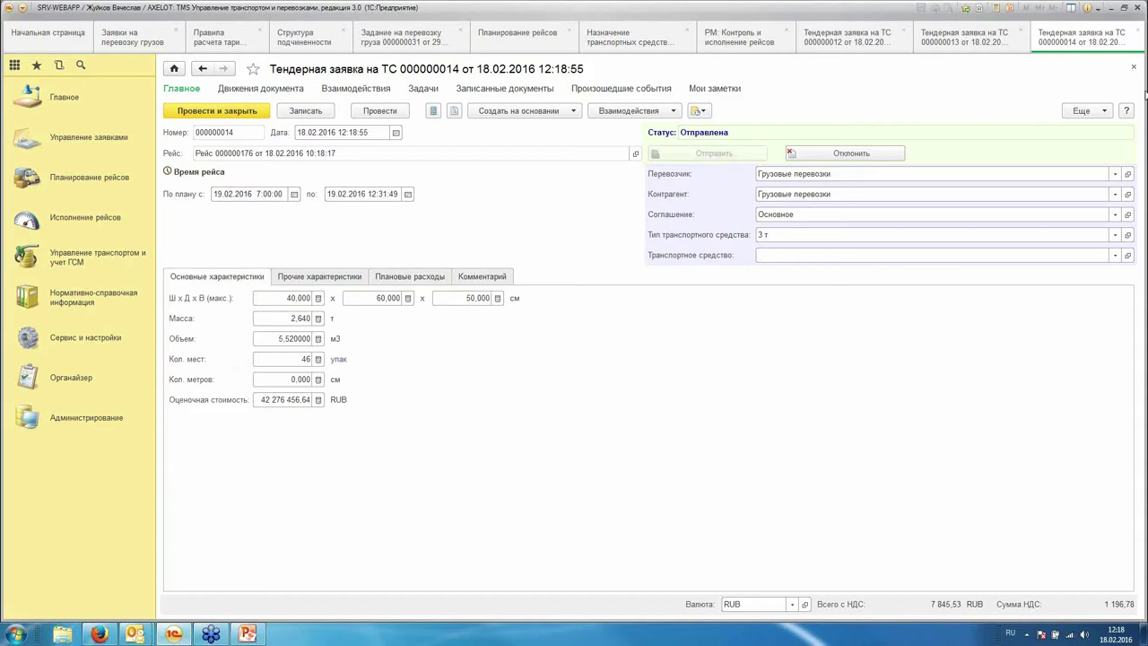
pyautogui.click(1133, 66)
pyautogui.click(706, 153)
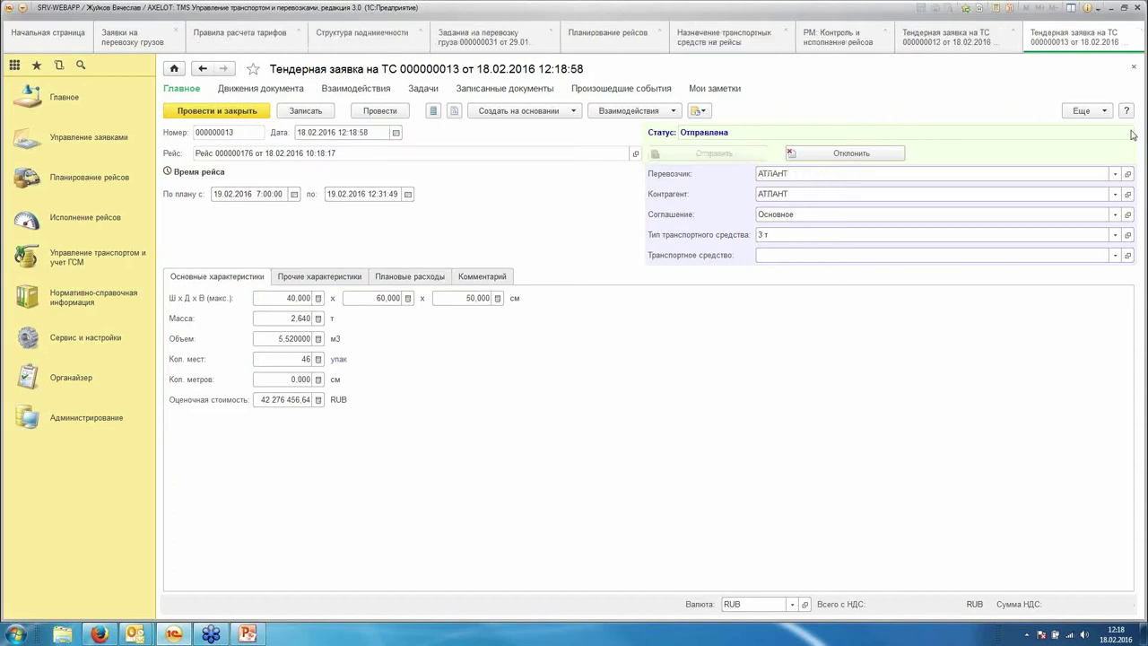
pyautogui.click(1134, 66)
pyautogui.click(712, 154)
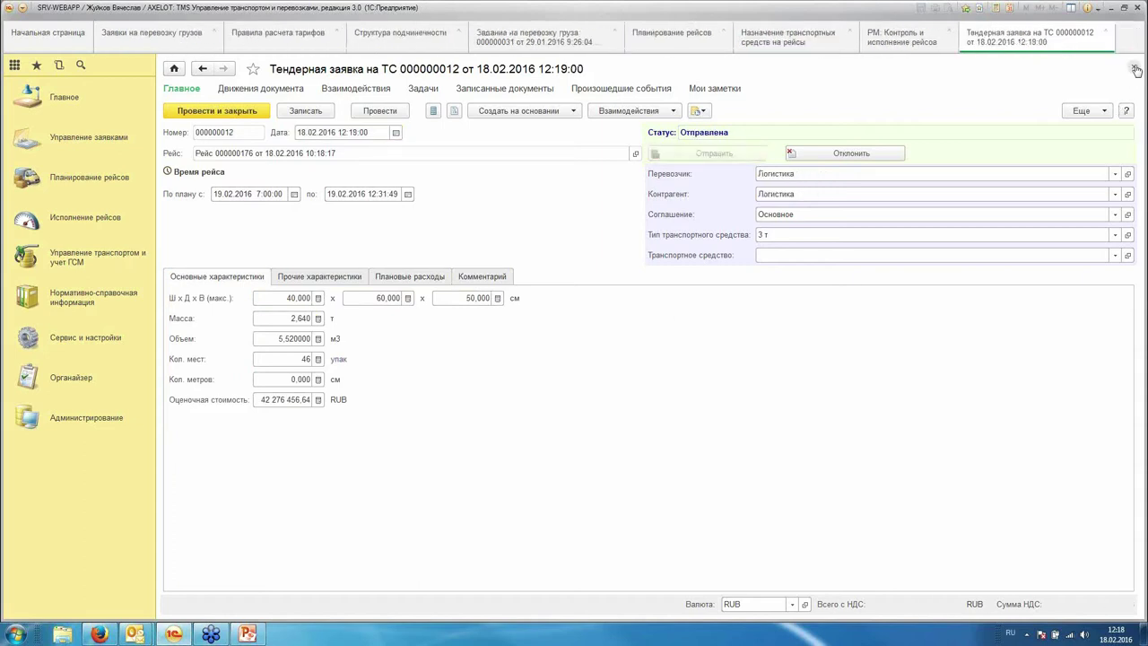
pyautogui.click(1133, 66)
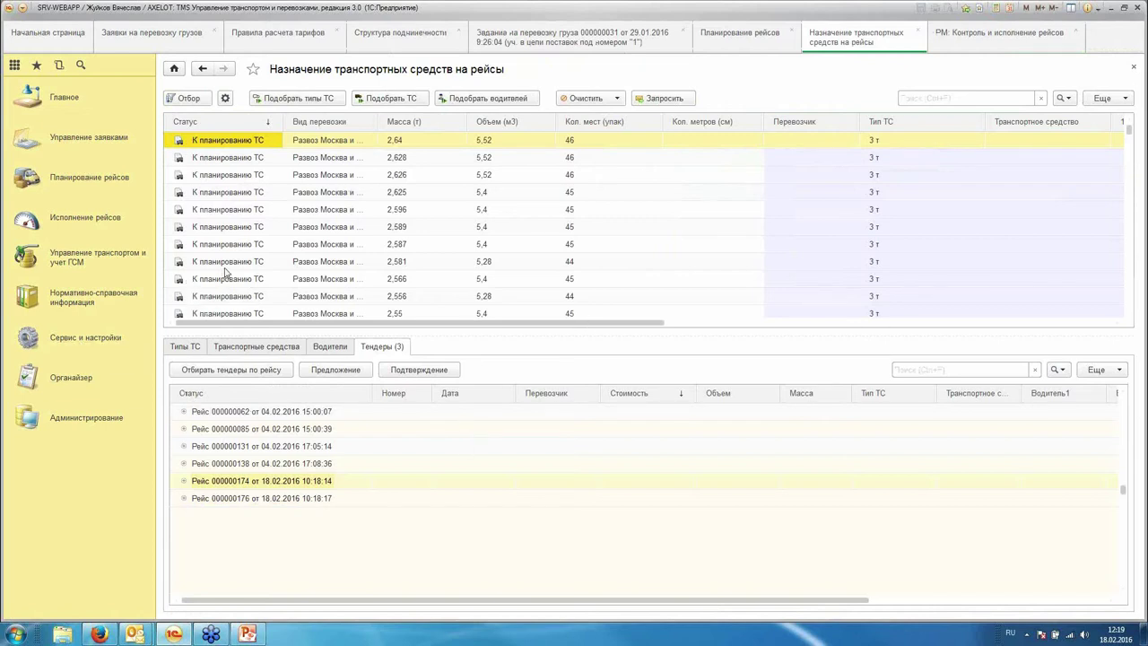
# Step: Switch to Outlook and read the tender request e-mail with its request link and route table
pyautogui.click(133, 634)
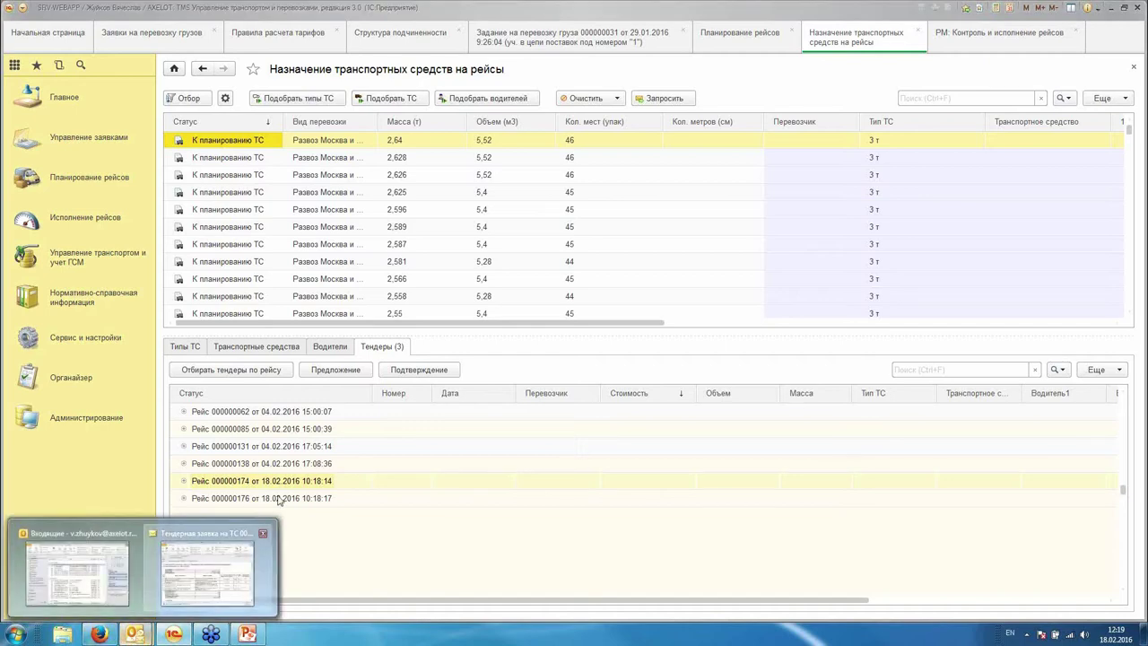
pyautogui.click(208, 565)
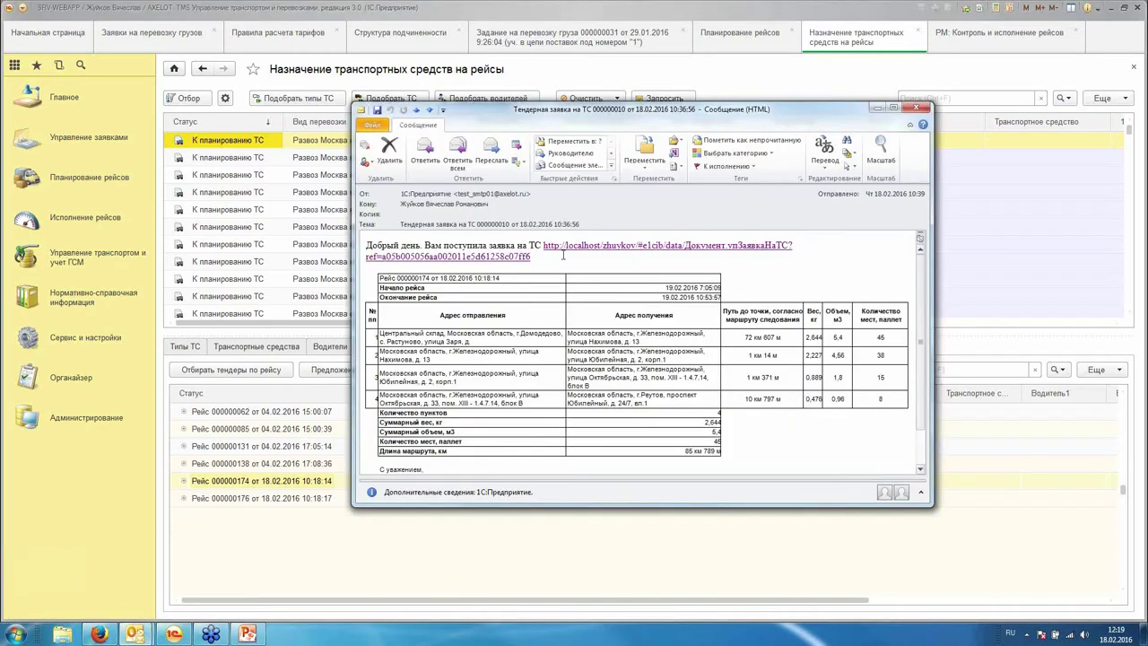
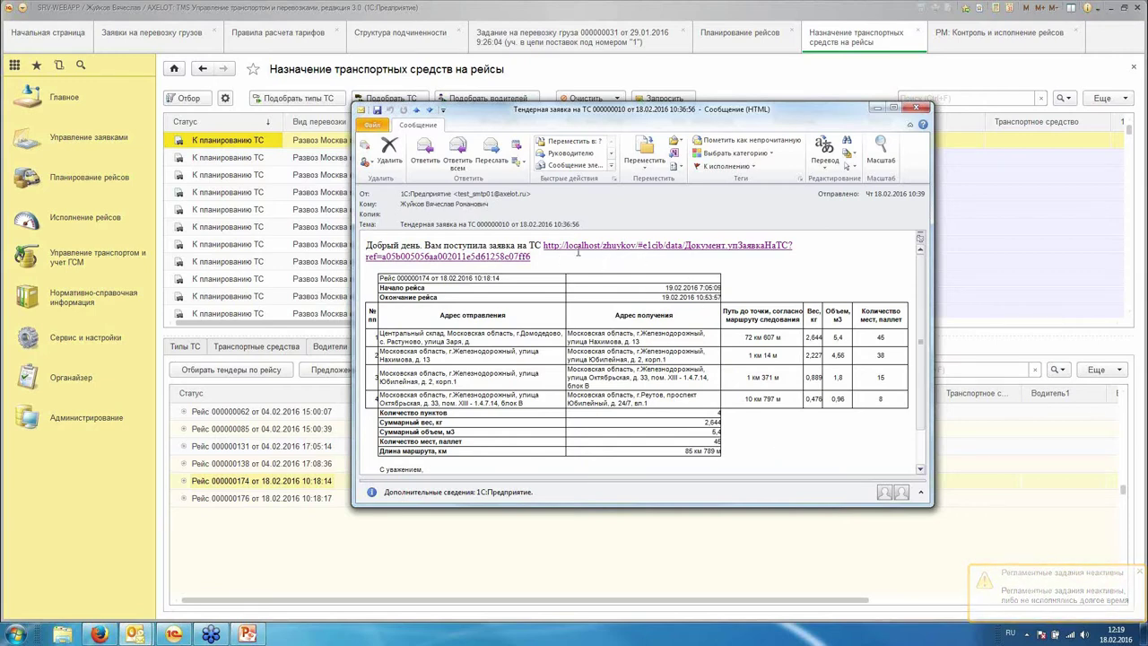
# Step: Switch to the АТЛАНТ carrier's web client in Firefox and look through its trips, including the one with status Назначено ТС
pyautogui.click(95, 635)
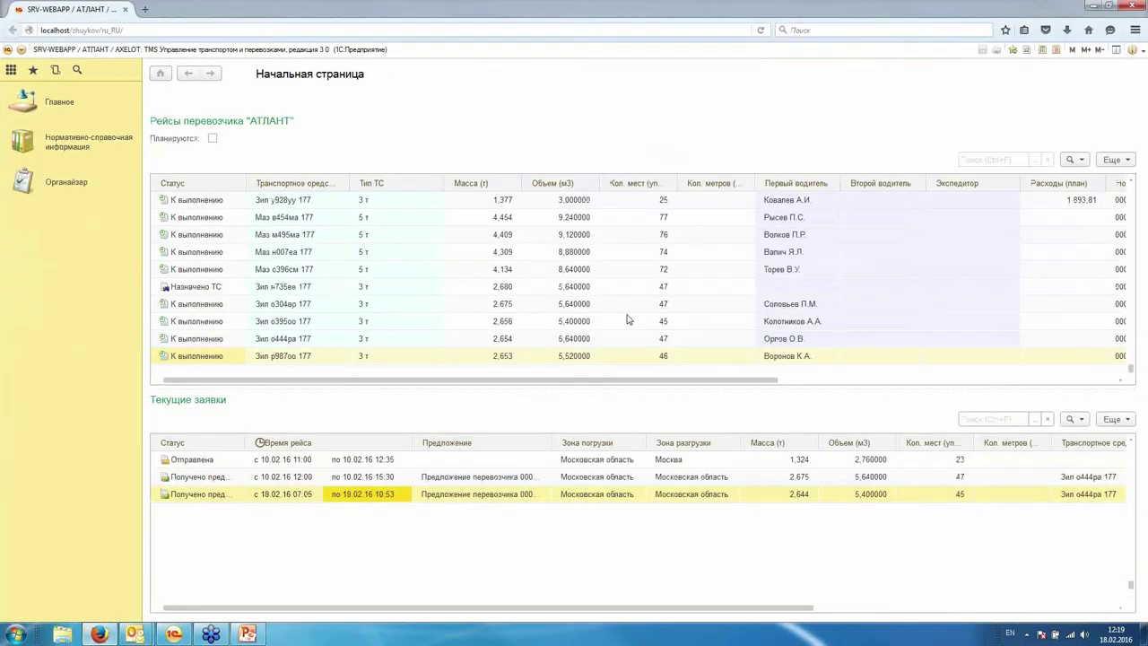
pyautogui.click(400, 255)
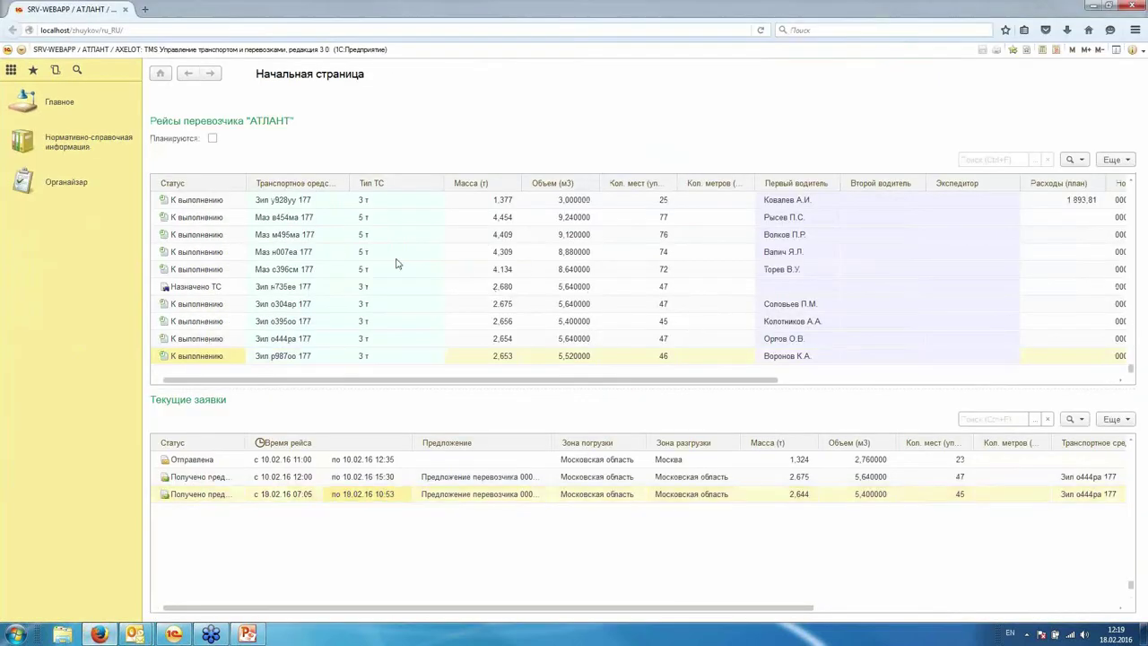
pyautogui.click(251, 262)
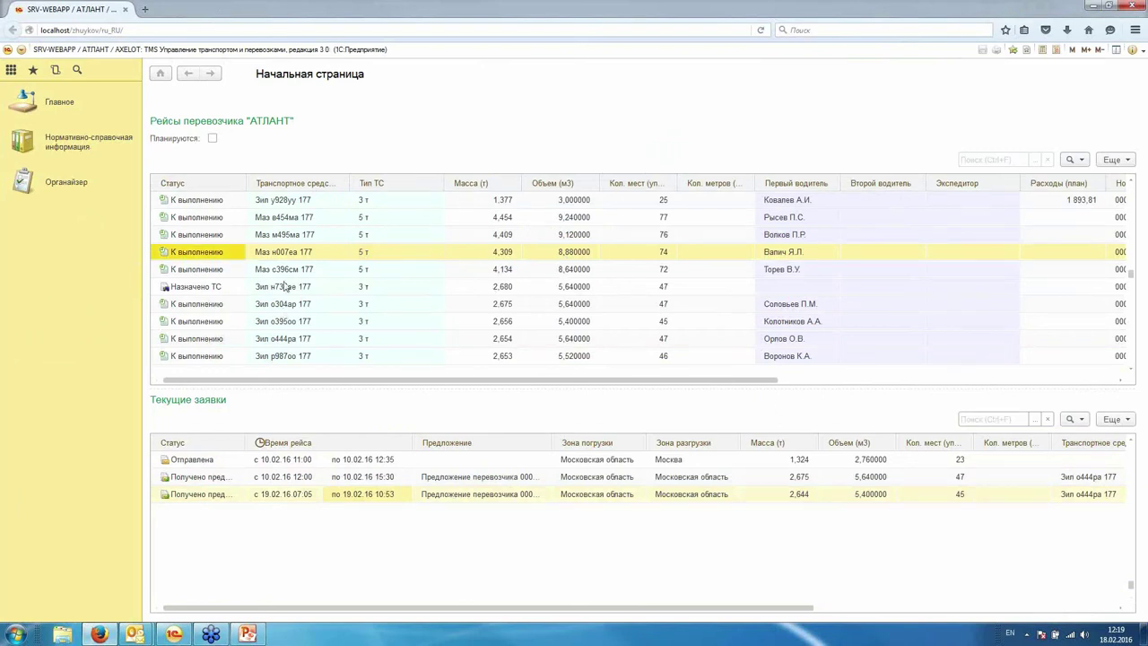
pyautogui.click(286, 286)
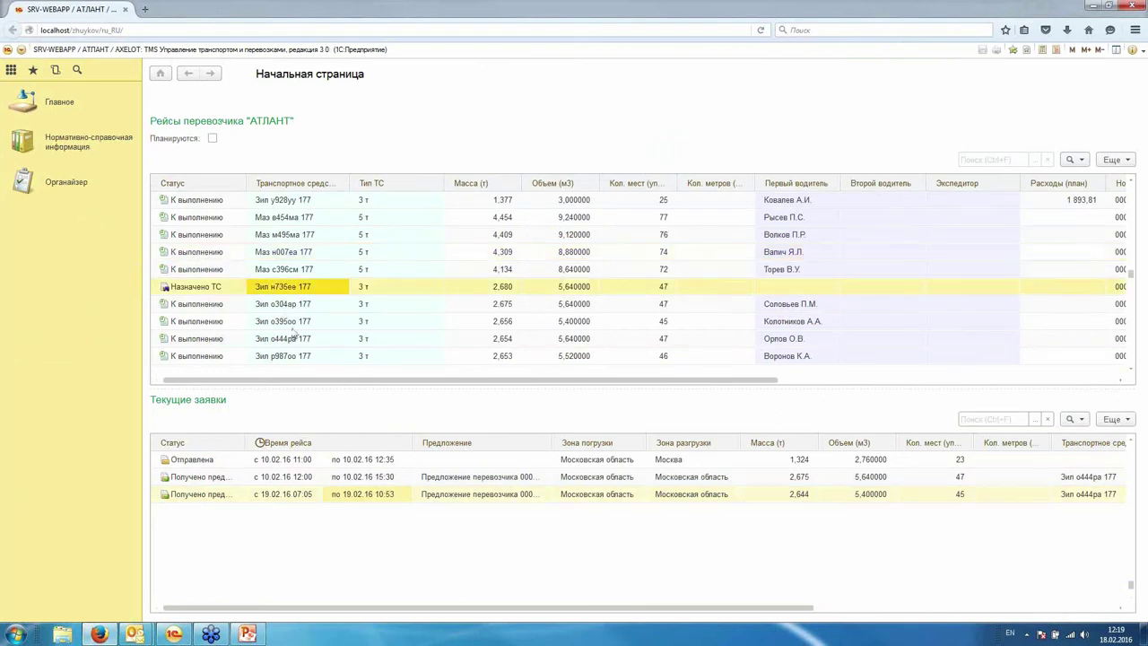
# Step: Open the 19.02.16 tender request among the carrier's current requests, examine its characteristics and planned expenses, and close it
pyautogui.click(215, 495)
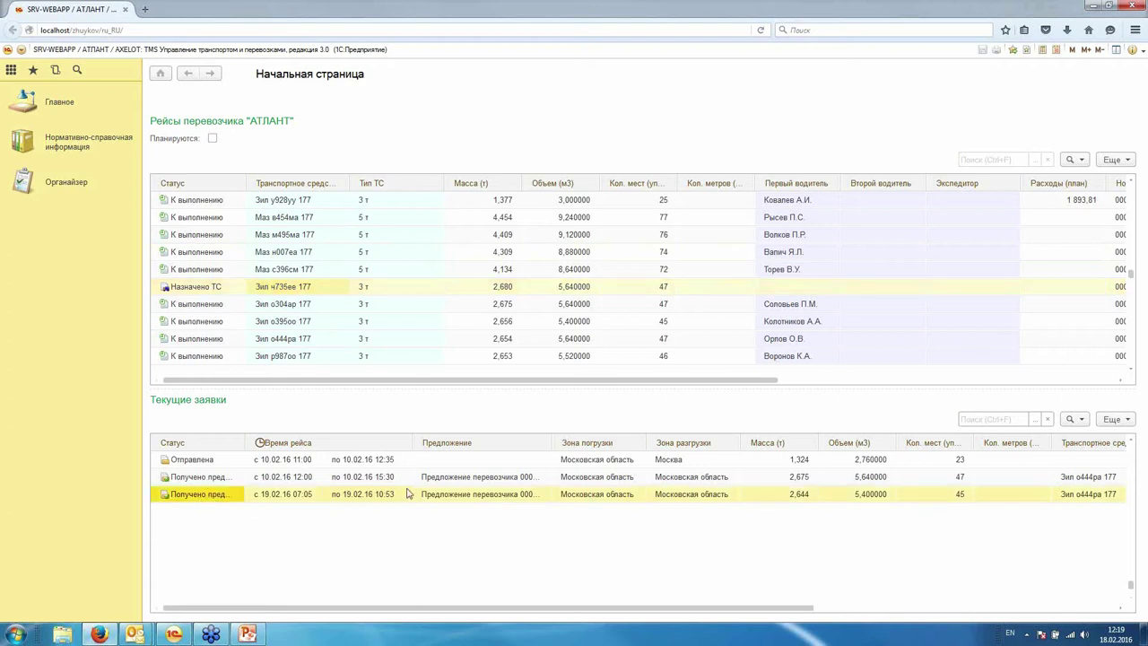
pyautogui.doubleClick(204, 498)
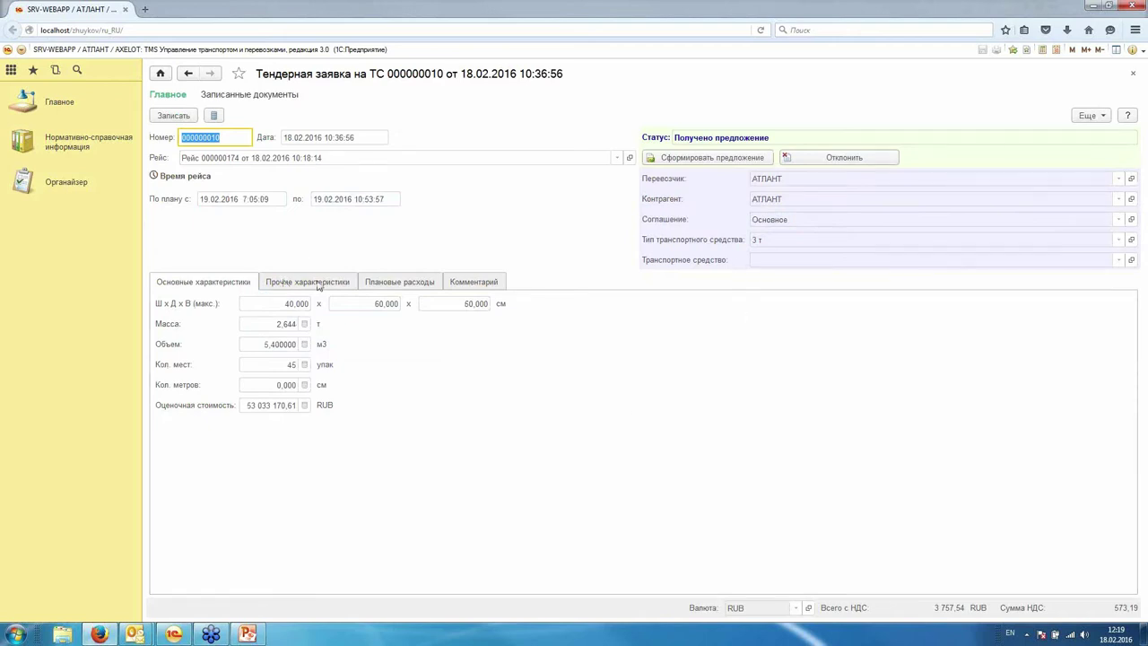
pyautogui.click(287, 284)
pyautogui.click(401, 285)
pyautogui.click(228, 280)
pyautogui.click(1133, 72)
# Step: Open the carrier's offer for the 19.02.16 tender request and browse АТЛАНТ's vehicle list, closing it without choosing another vehicle
pyautogui.doubleClick(498, 500)
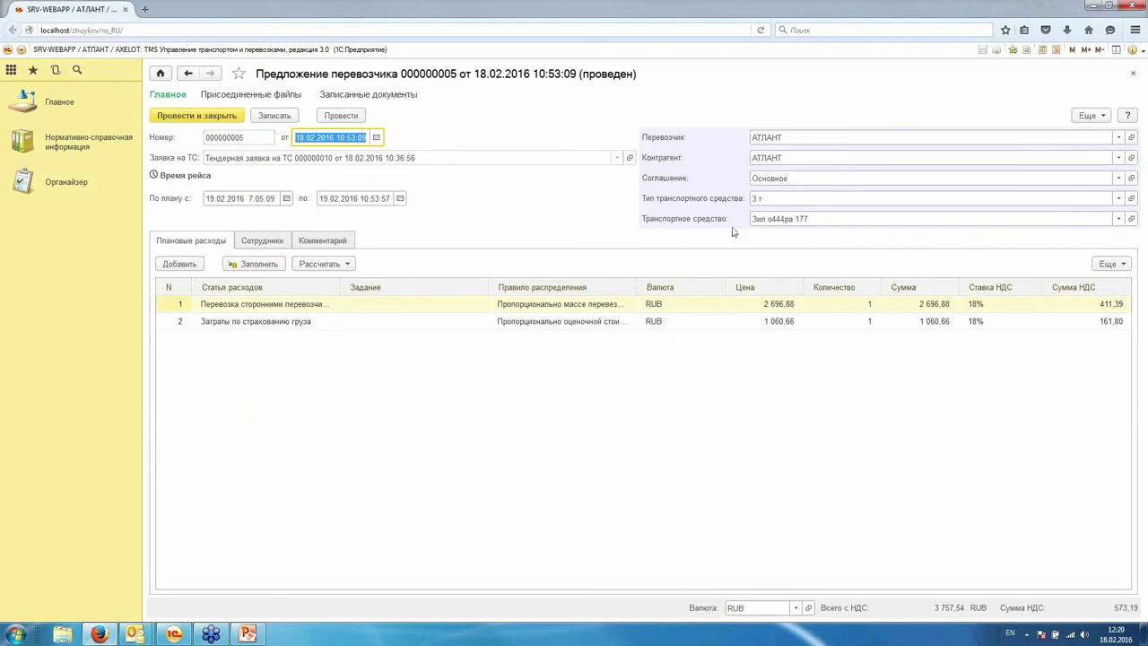
pyautogui.click(825, 225)
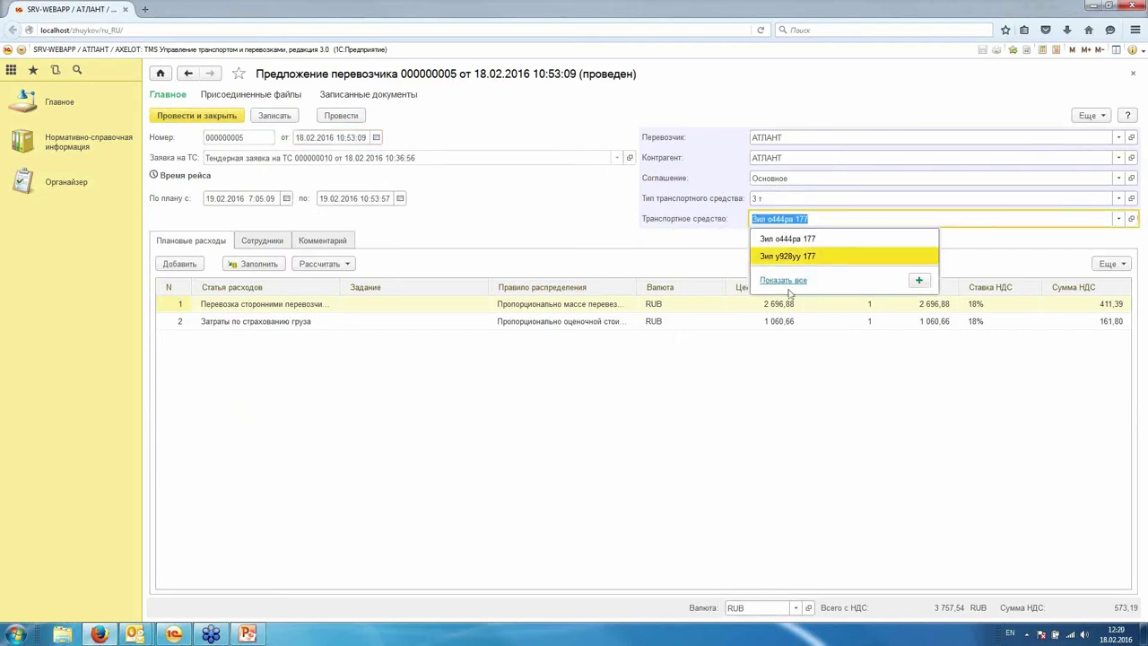
pyautogui.click(786, 282)
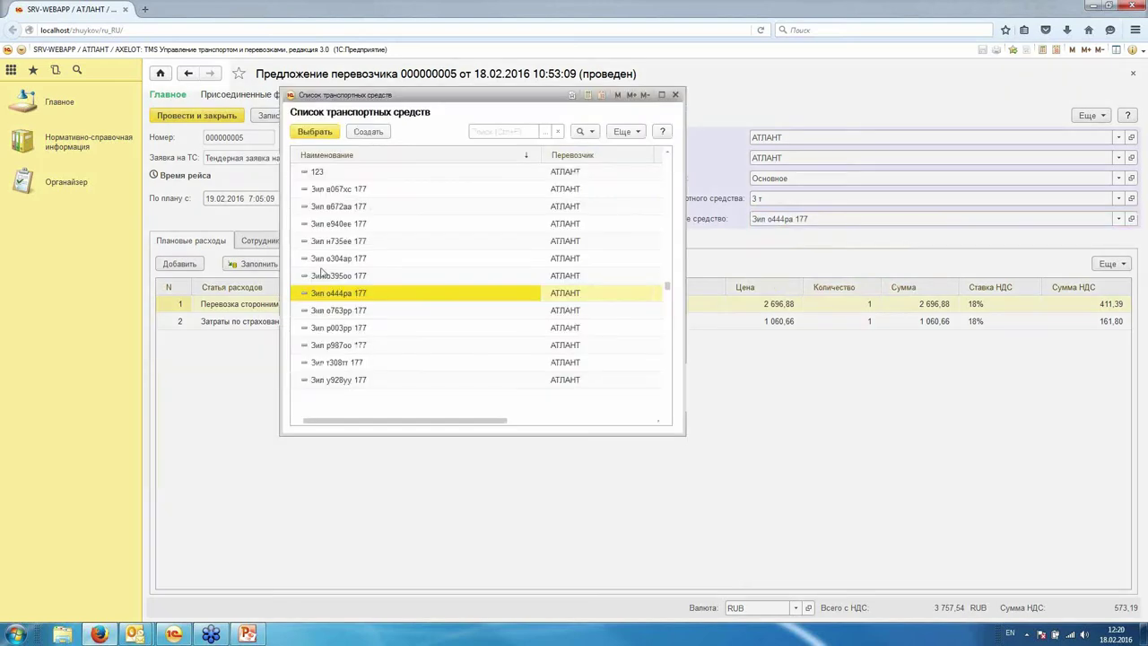
pyautogui.click(415, 226)
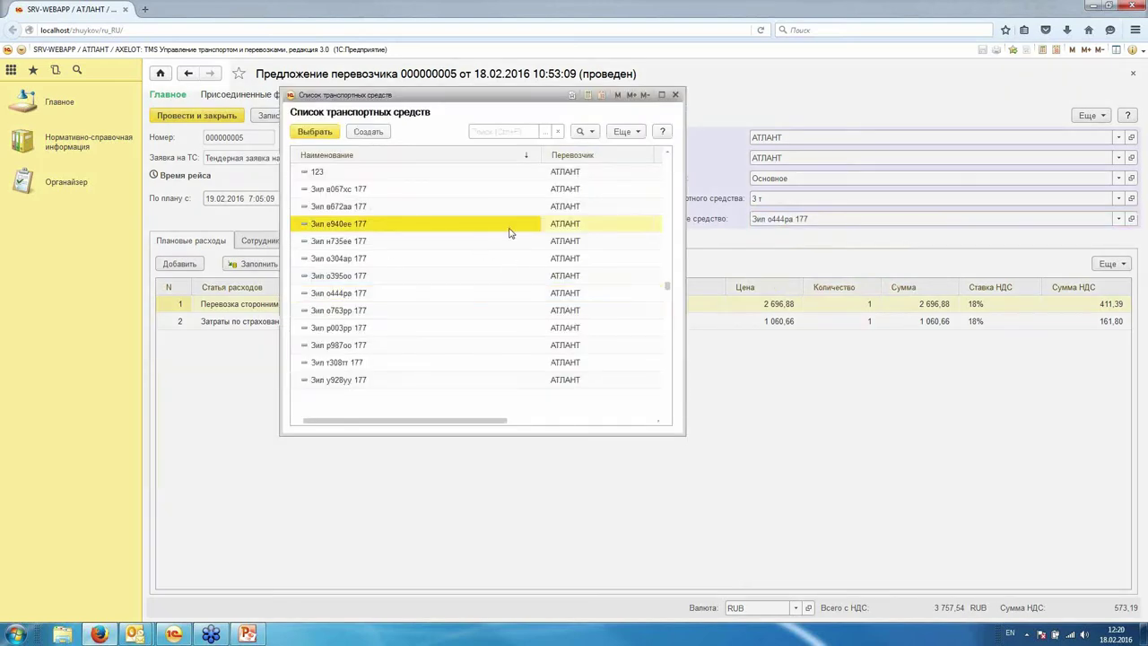
pyautogui.click(412, 331)
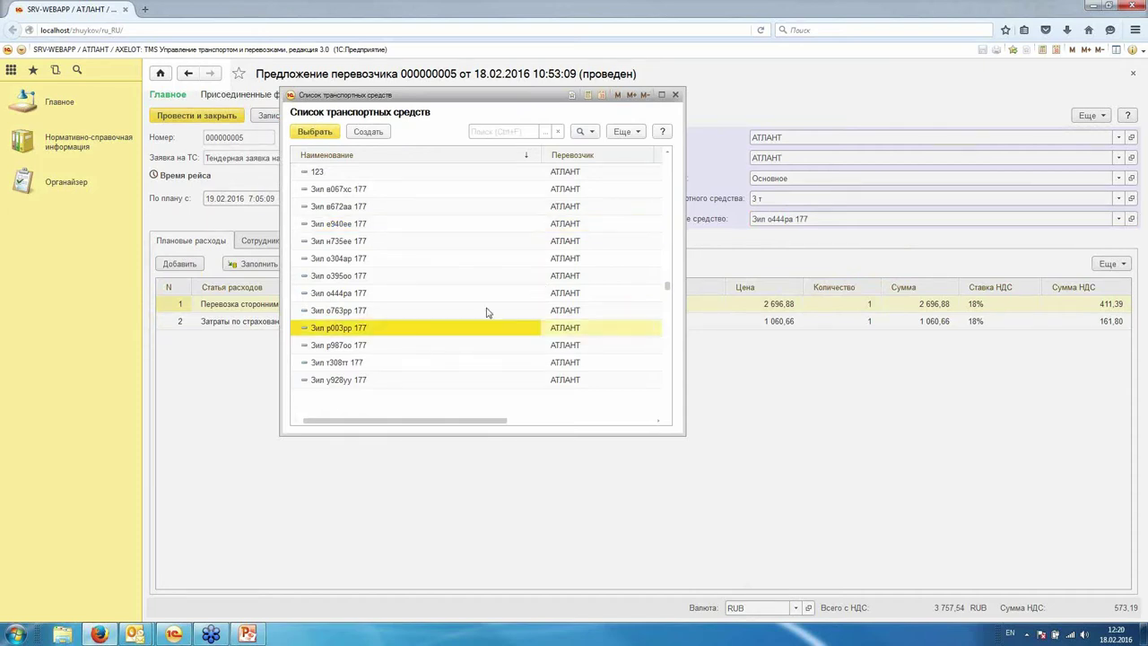
pyautogui.click(675, 95)
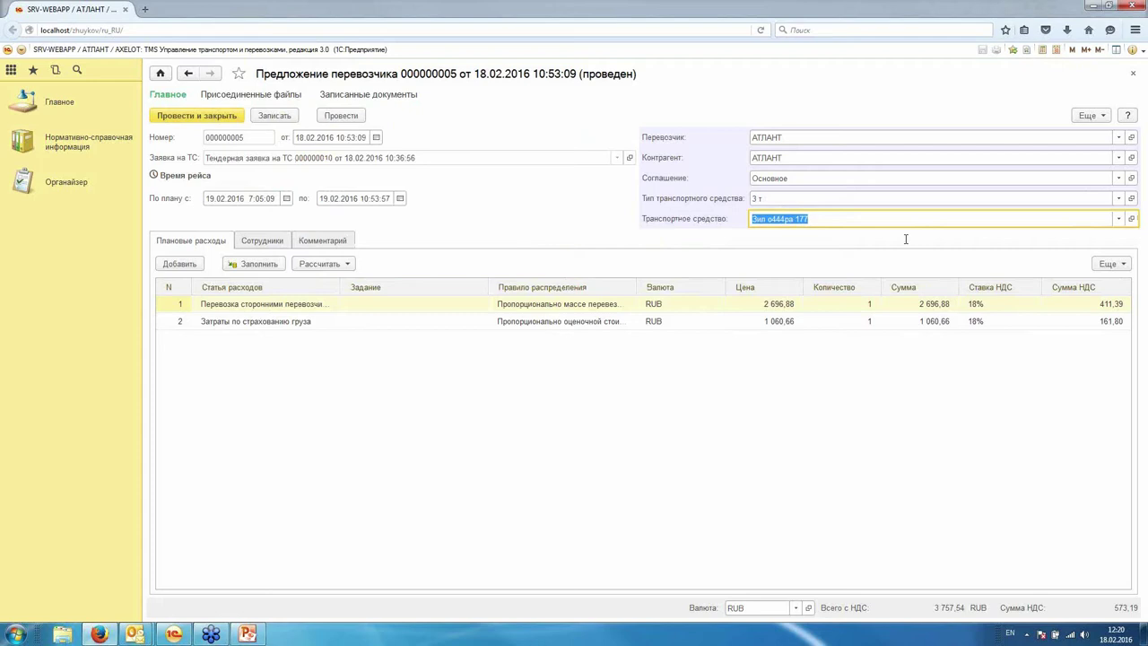
# Step: Enter 133 as the offer's vehicle, open a new vehicle card for it, and close the card without saving
pyautogui.write('123')
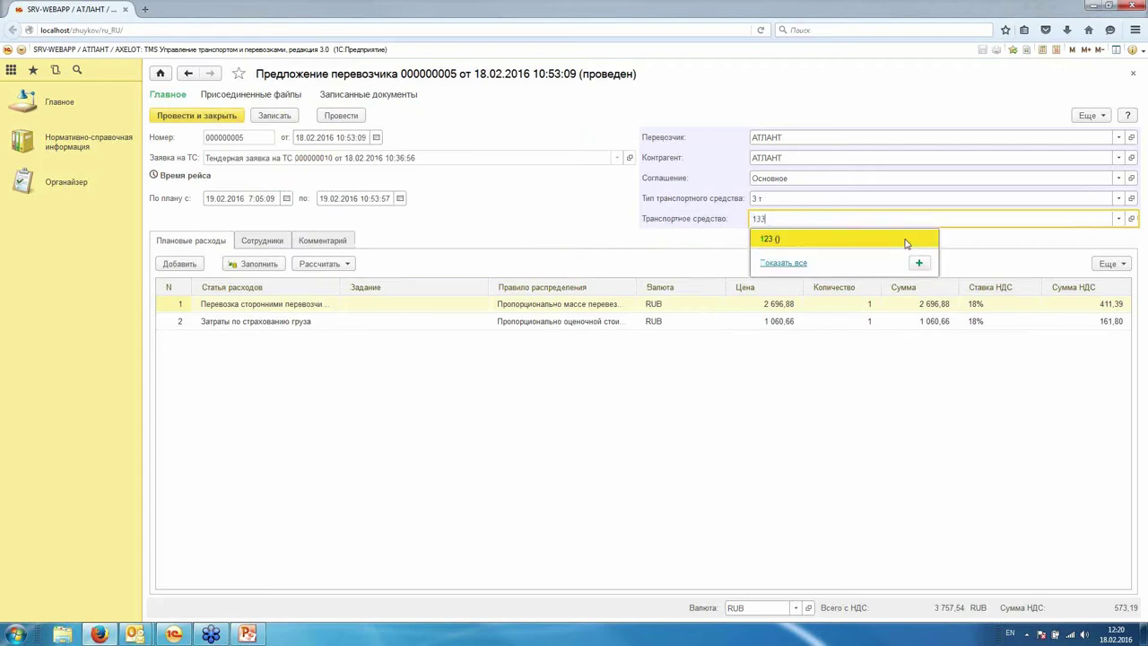
pyautogui.press('Down')
pyautogui.press('Down')
pyautogui.click(920, 333)
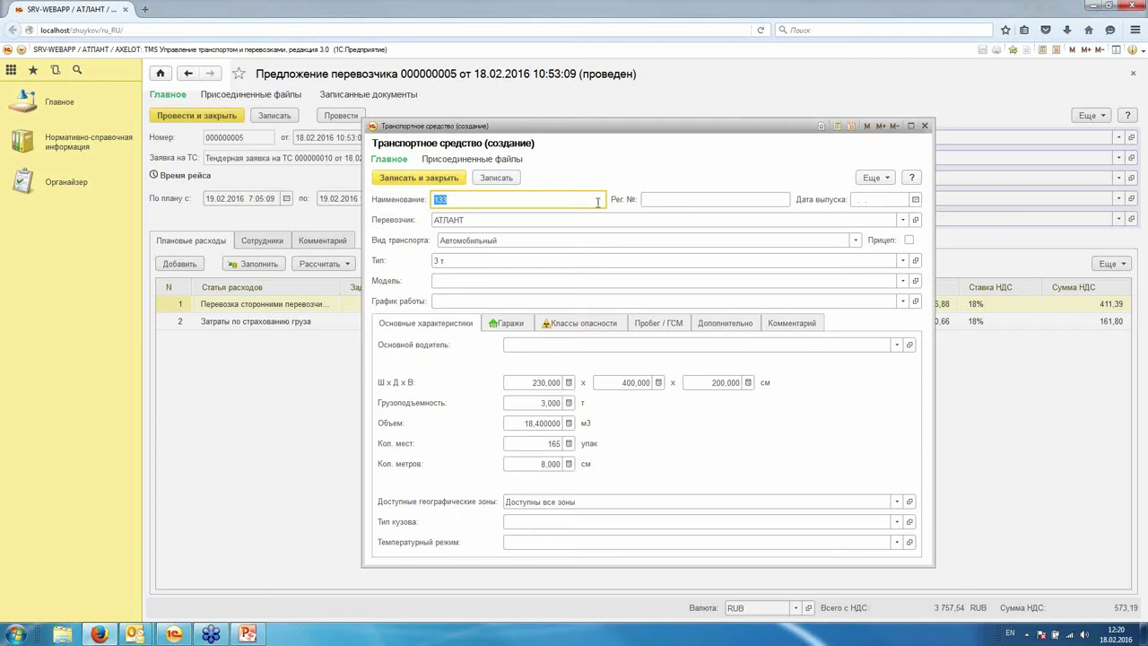
pyautogui.click(925, 127)
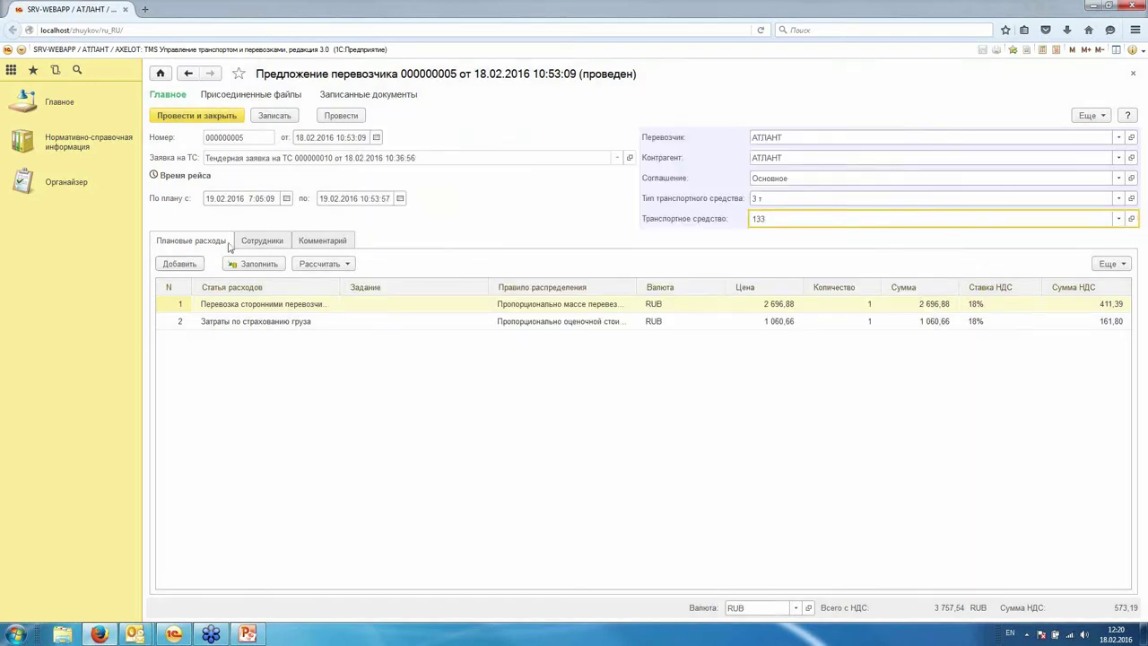
# Step: View the offer's staff, set the vehicle back to Зил о444ра 177, and close the offer without saving changes
pyautogui.click(261, 241)
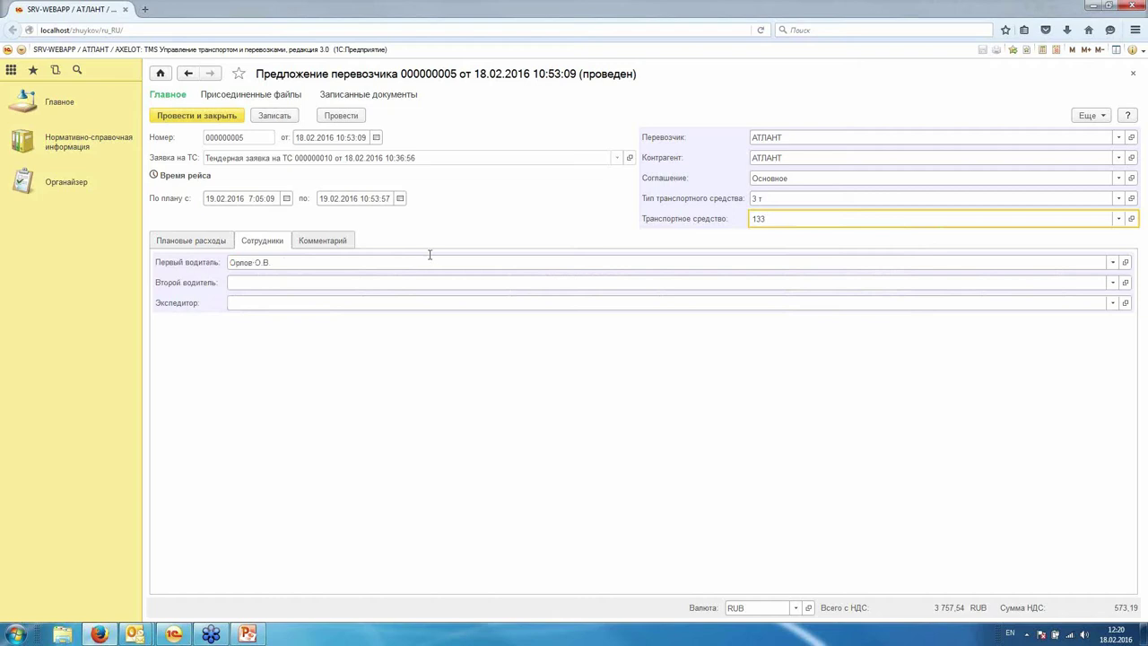
pyautogui.click(1134, 76)
pyautogui.press('Down')
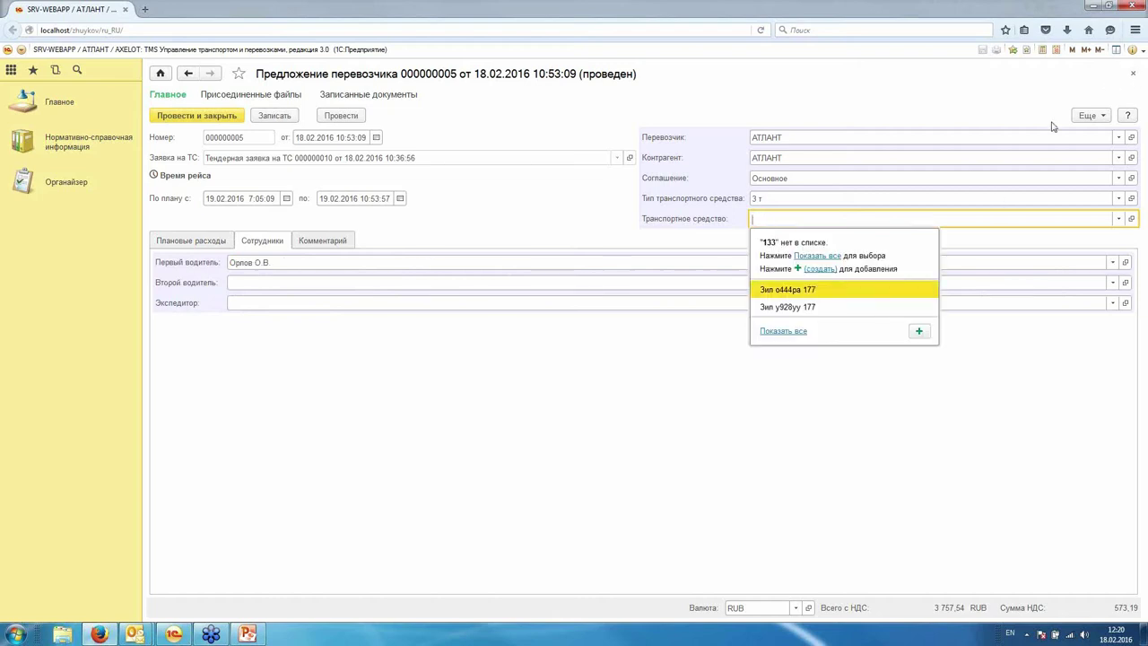
pyautogui.press('Down')
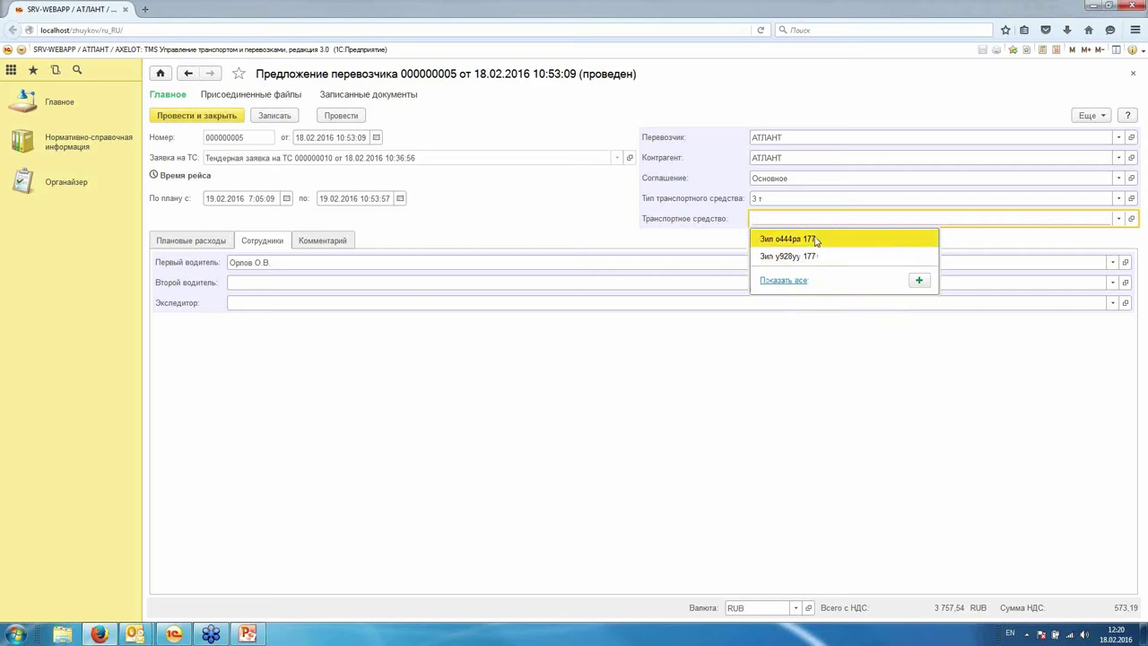
pyautogui.press('Return')
pyautogui.click(1133, 74)
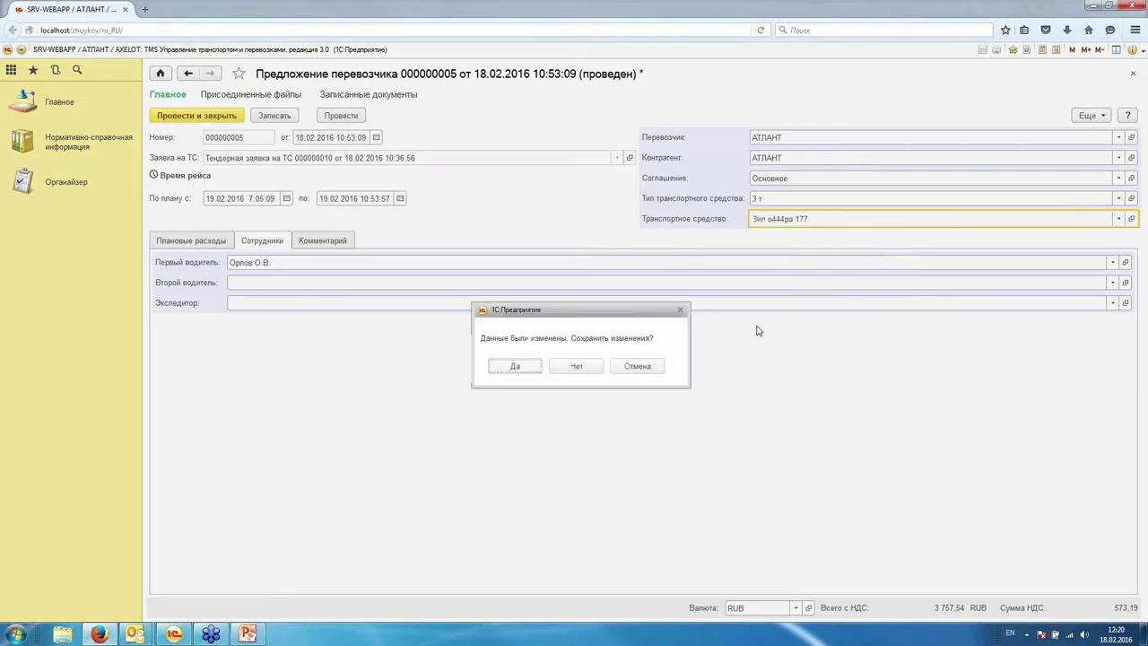
pyautogui.click(588, 366)
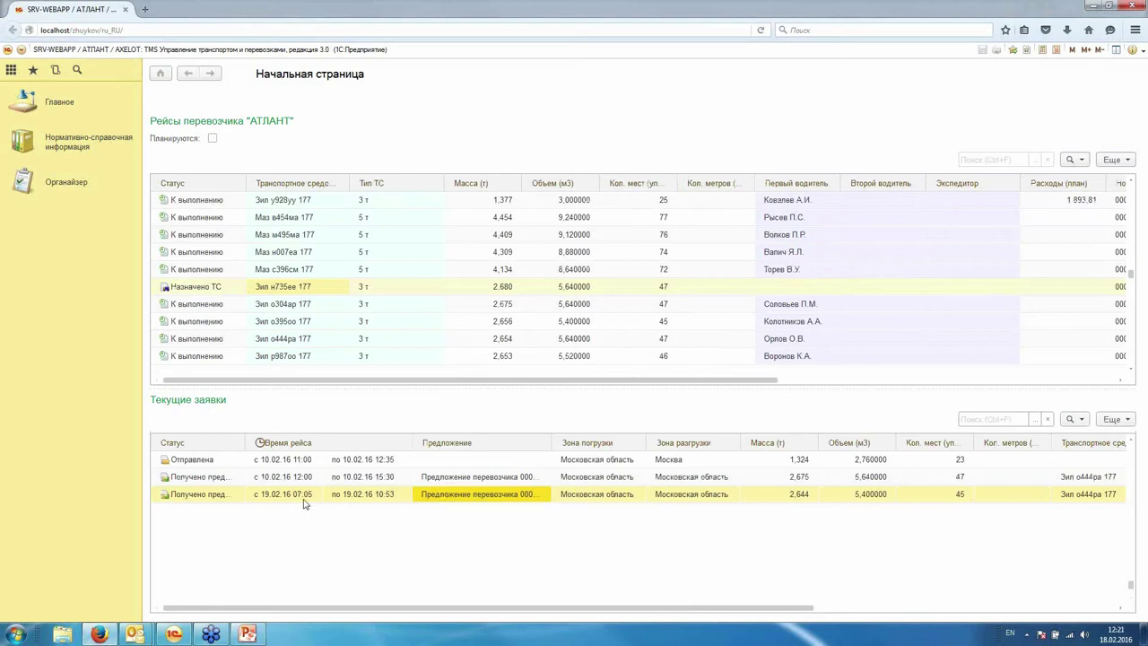
# Step: Minimize the carrier's web client and the tender e-mail to return to the dispatcher's 1C vehicle assignment workspace
pyautogui.click(472, 482)
pyautogui.click(474, 496)
pyautogui.click(1092, 6)
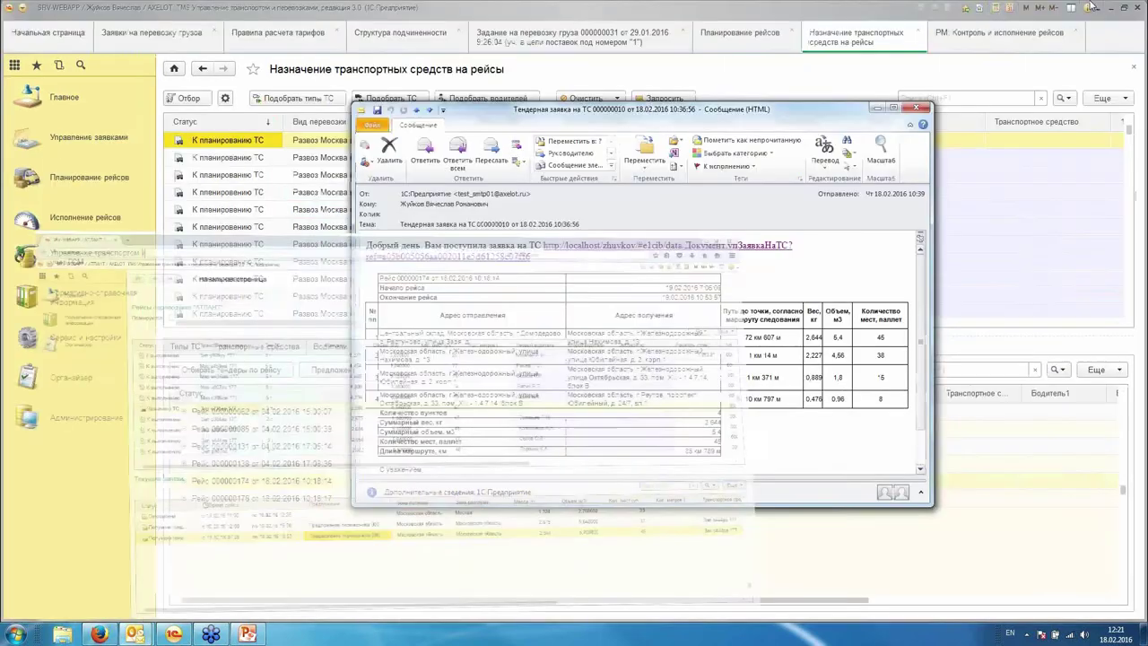
pyautogui.click(878, 109)
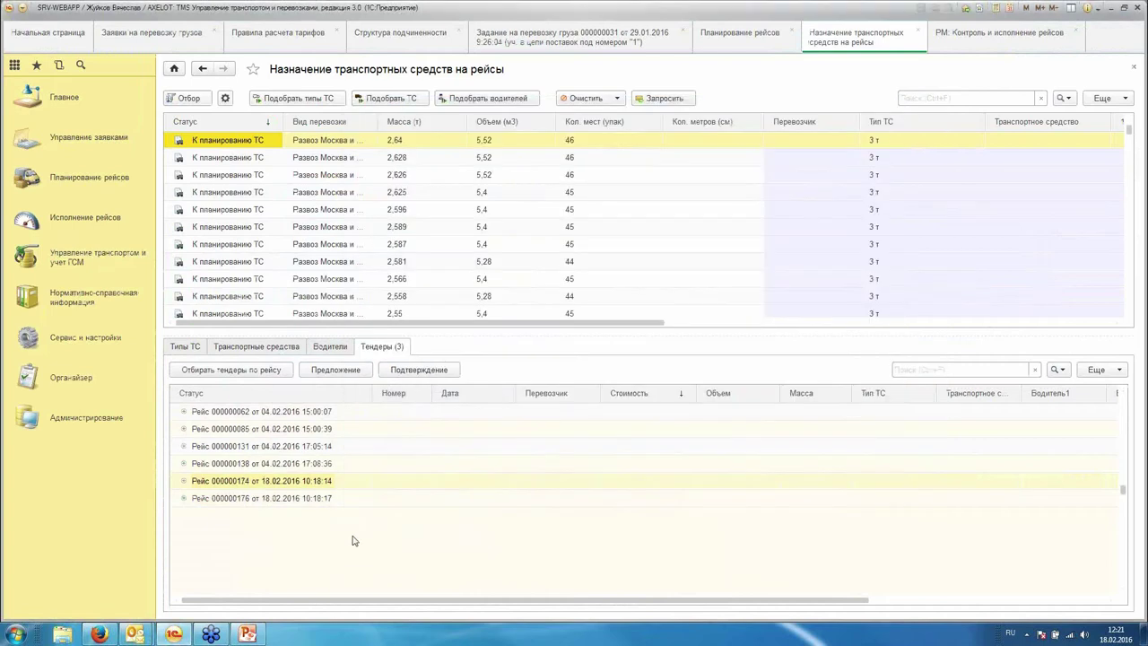
# Step: Expand the tenders of trips 000000174 and 000000176 and compare the carriers' request statuses and offered costs
pyautogui.click(184, 481)
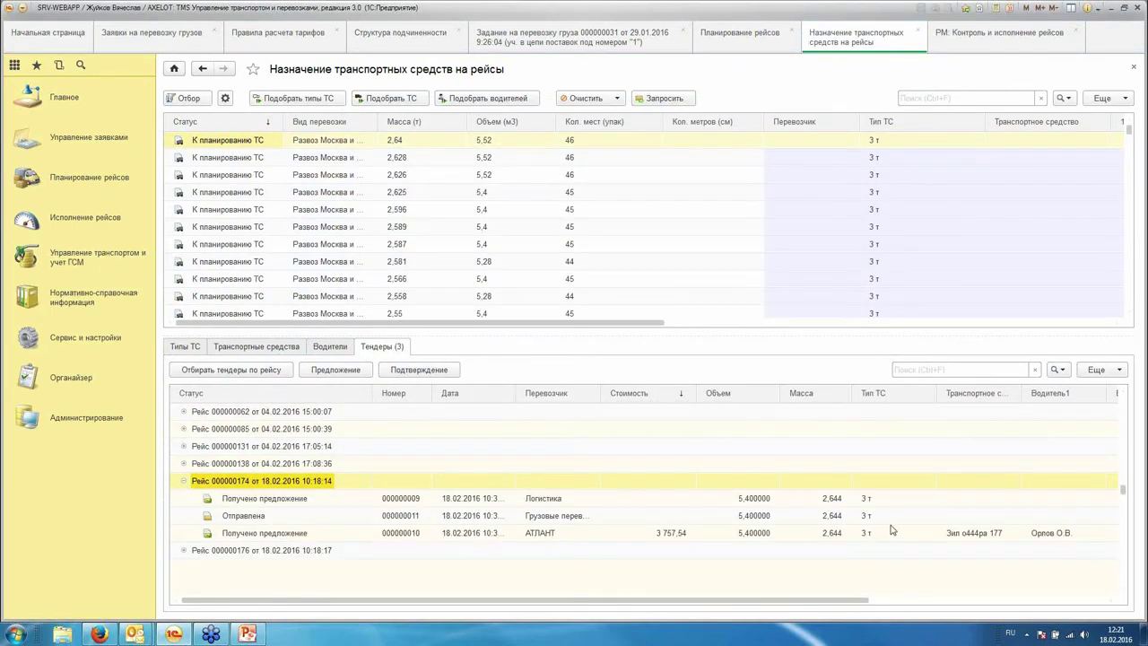
pyautogui.click(244, 518)
pyautogui.click(246, 499)
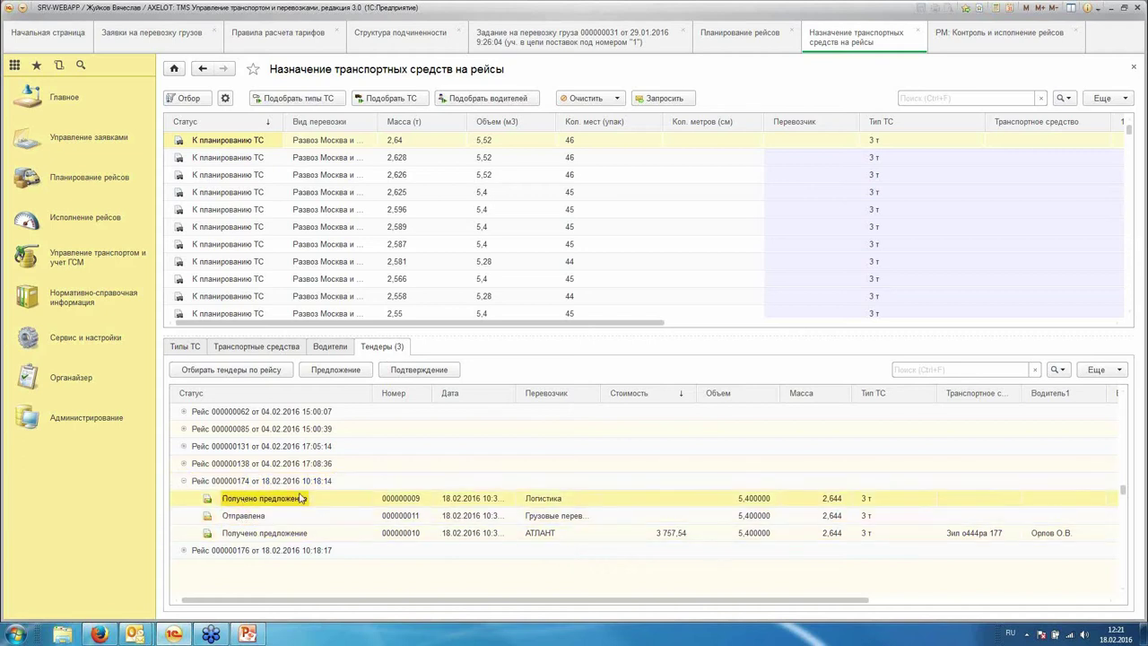
pyautogui.click(275, 537)
pyautogui.click(273, 500)
pyautogui.click(678, 534)
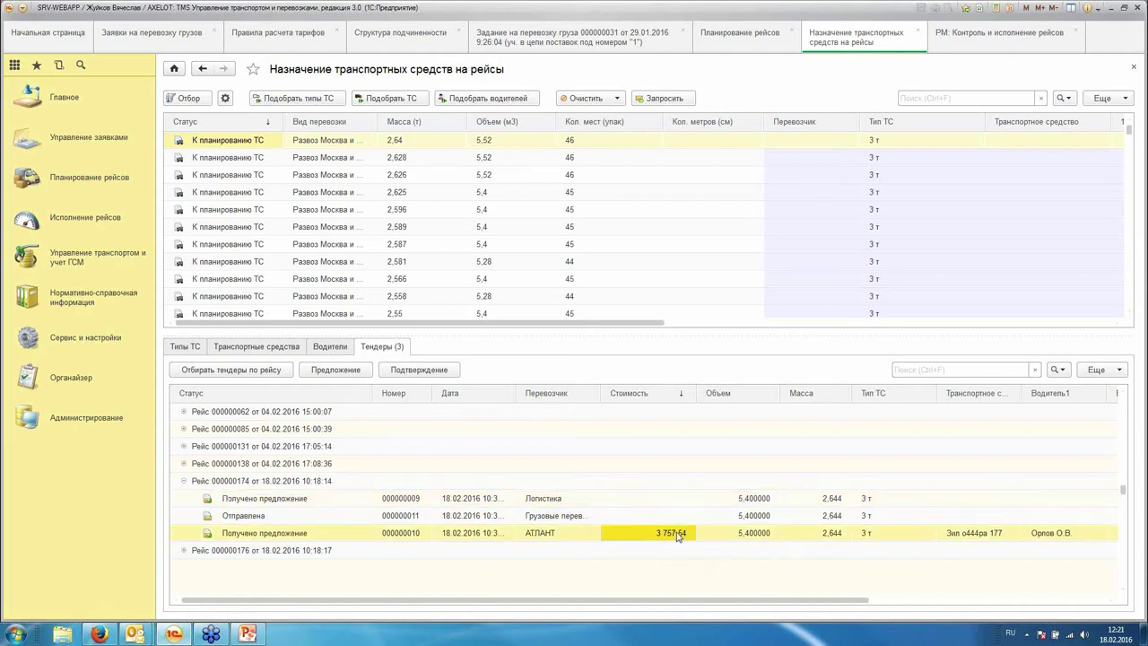
pyautogui.click(183, 550)
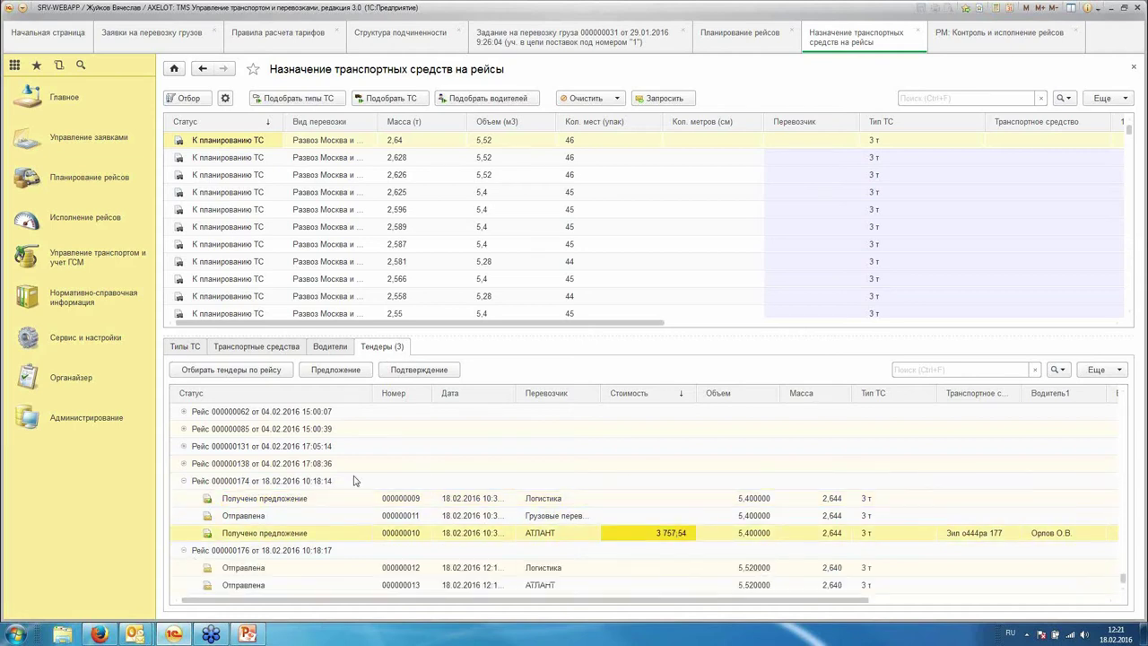
pyautogui.click(575, 574)
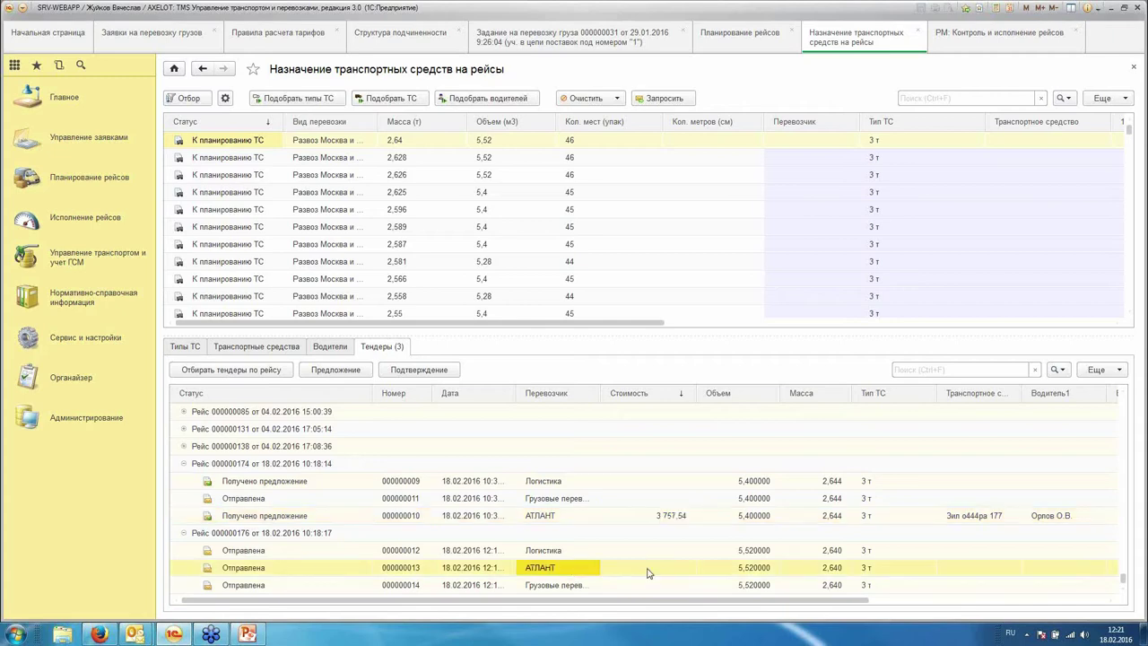
# Step: Create a confirmation for АТЛАНТ's offer on trip 000000174, then post and close it
pyautogui.click(666, 519)
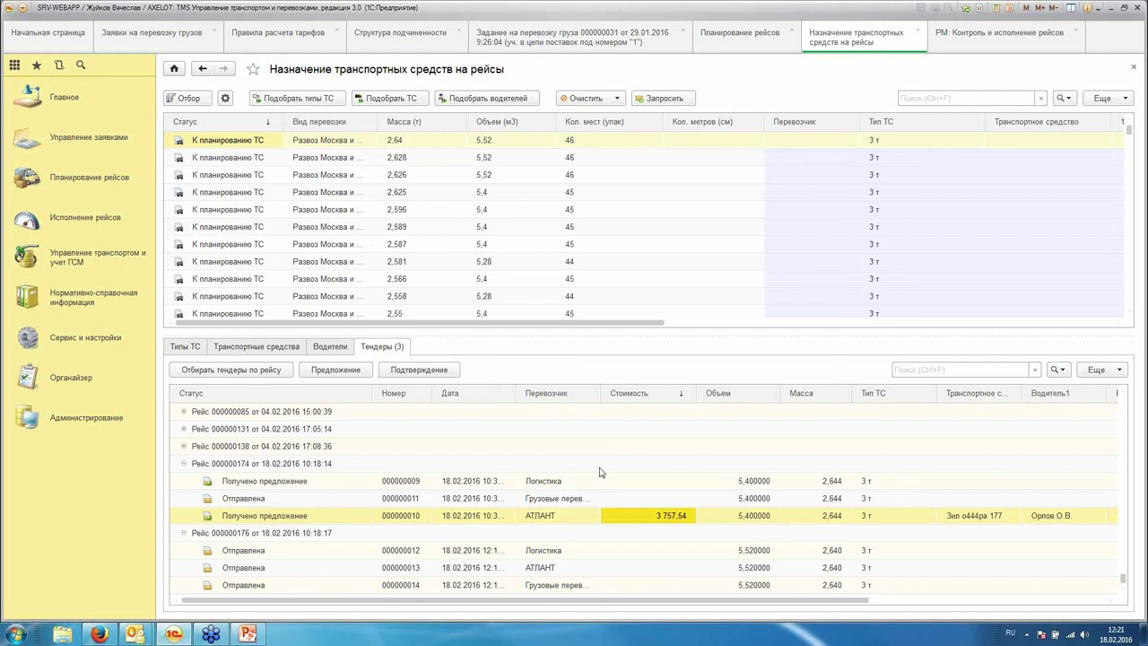
pyautogui.click(415, 370)
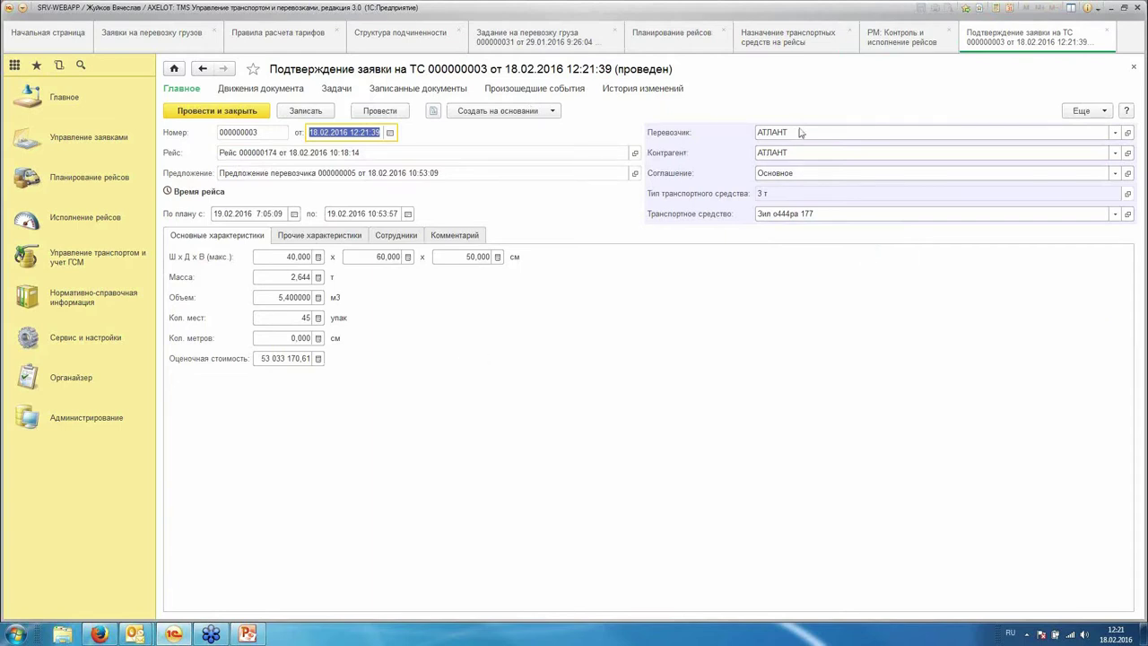
pyautogui.click(225, 116)
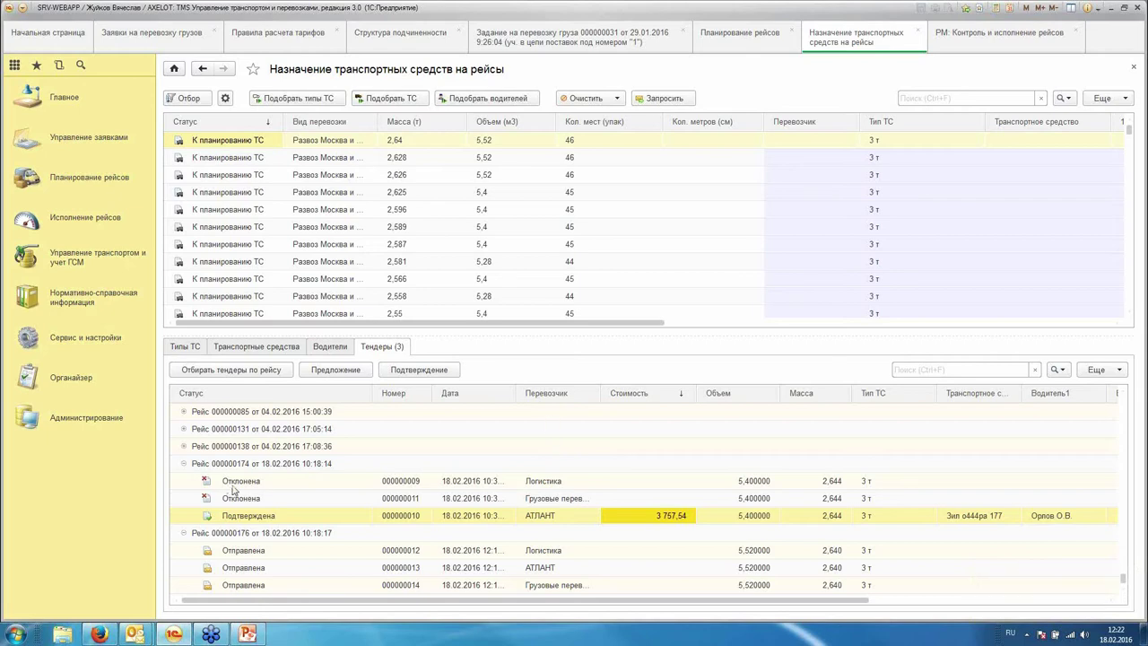
# Step: Review the statuses of all three carriers' tender requests under trip 000000174
pyautogui.click(296, 522)
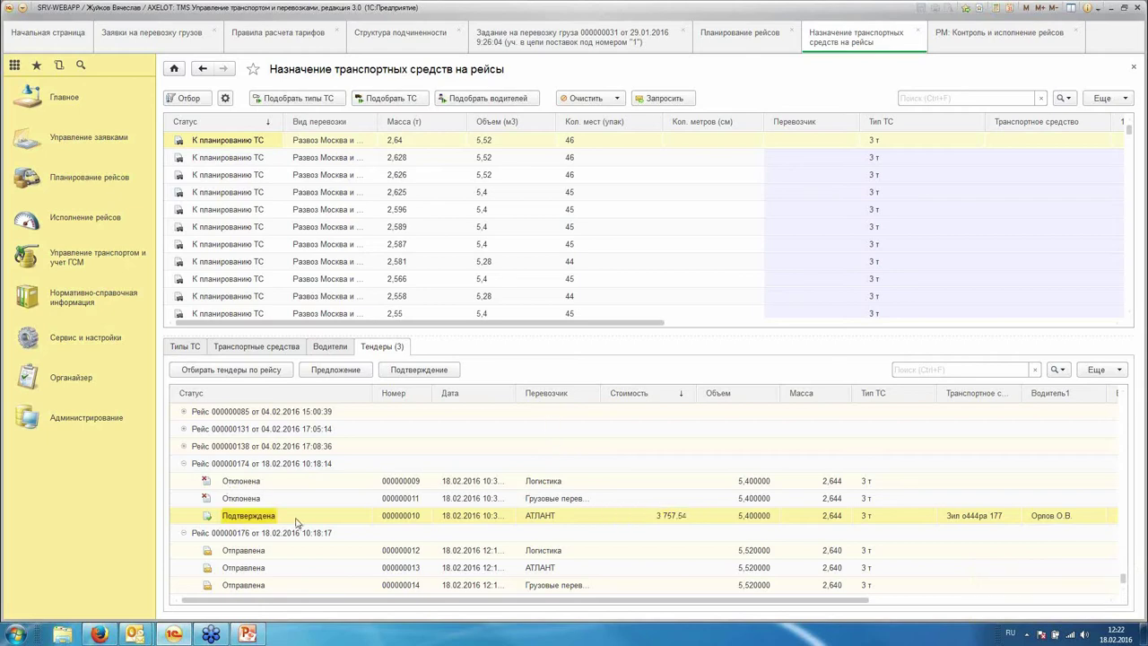
pyautogui.click(271, 465)
pyautogui.press('Home')
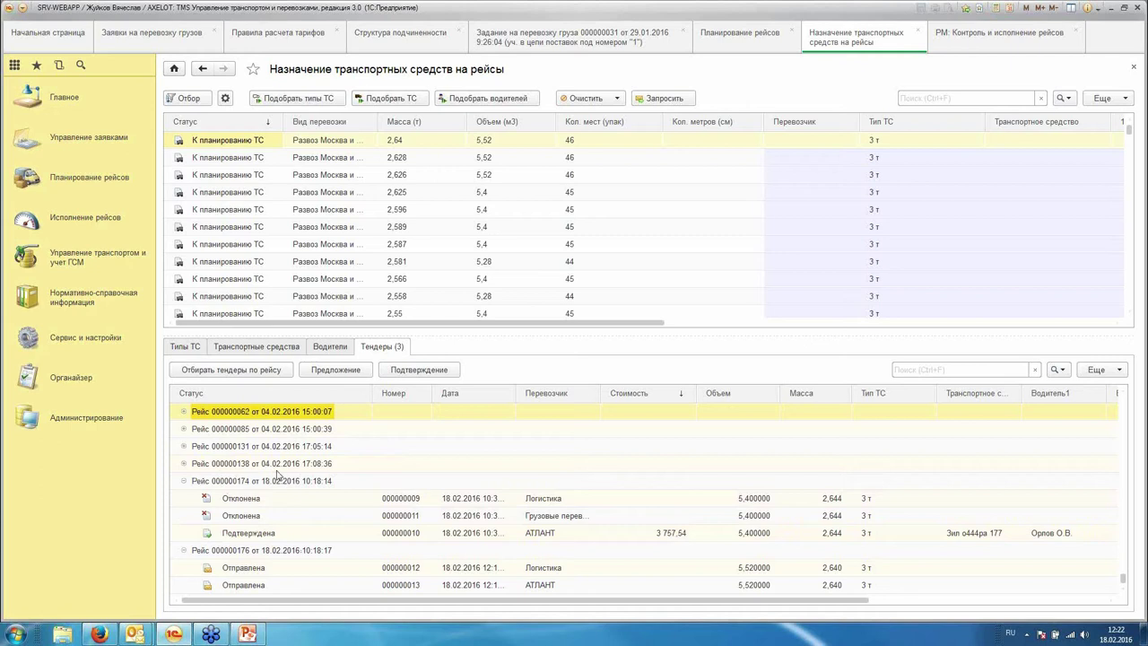
pyautogui.click(268, 481)
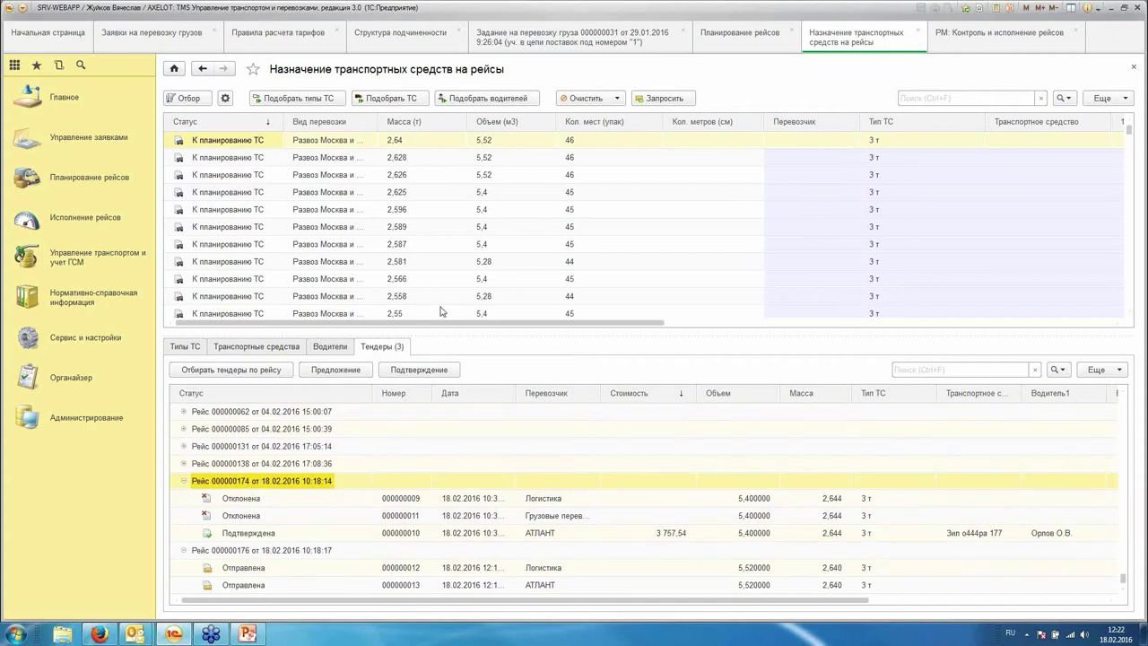
# Step: Find trip 000000174 in the trip list, open it to check its carrier, vehicle, staff and tasks, and close it
pyautogui.moveTo(352, 325); pyautogui.dragTo(917, 289)
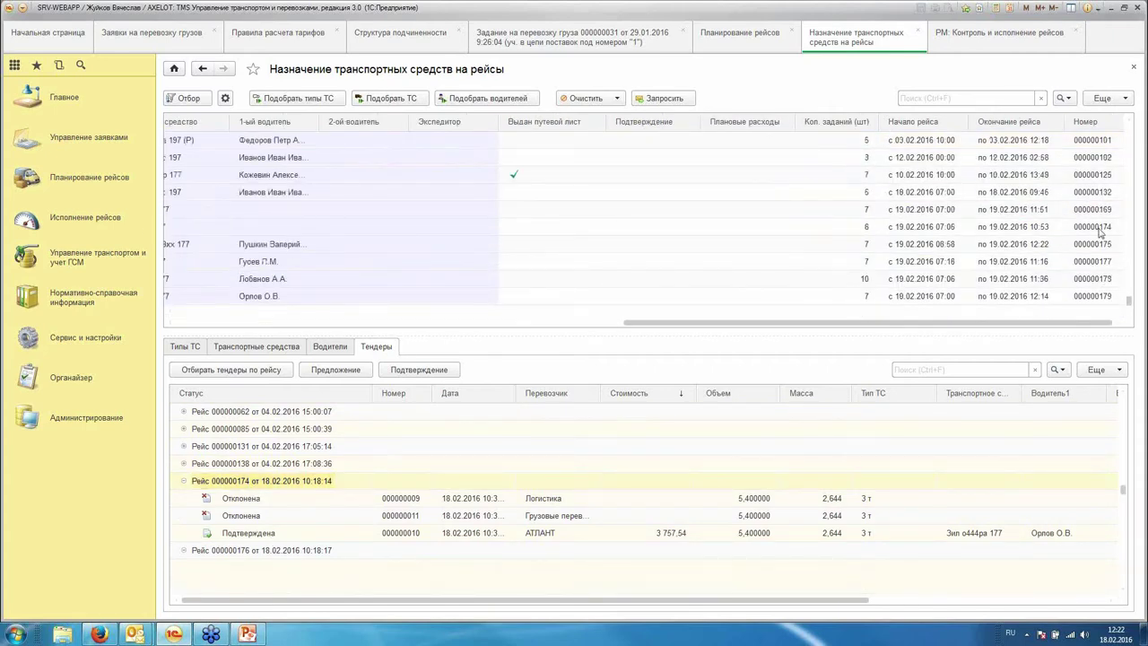
pyautogui.click(1098, 229)
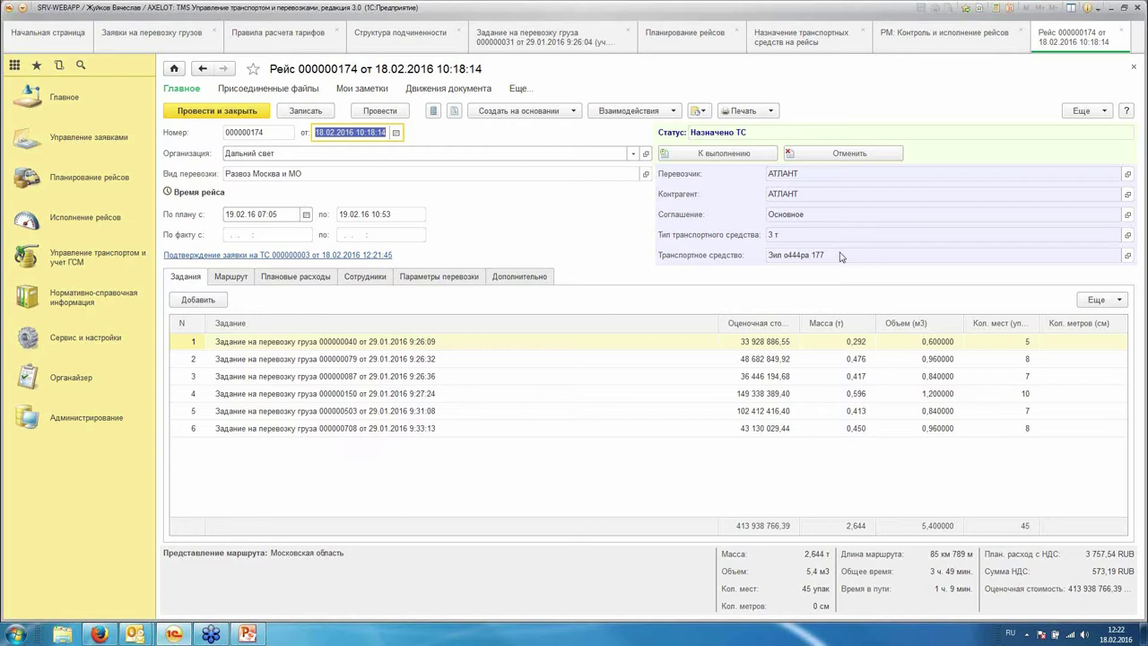
pyautogui.click(368, 280)
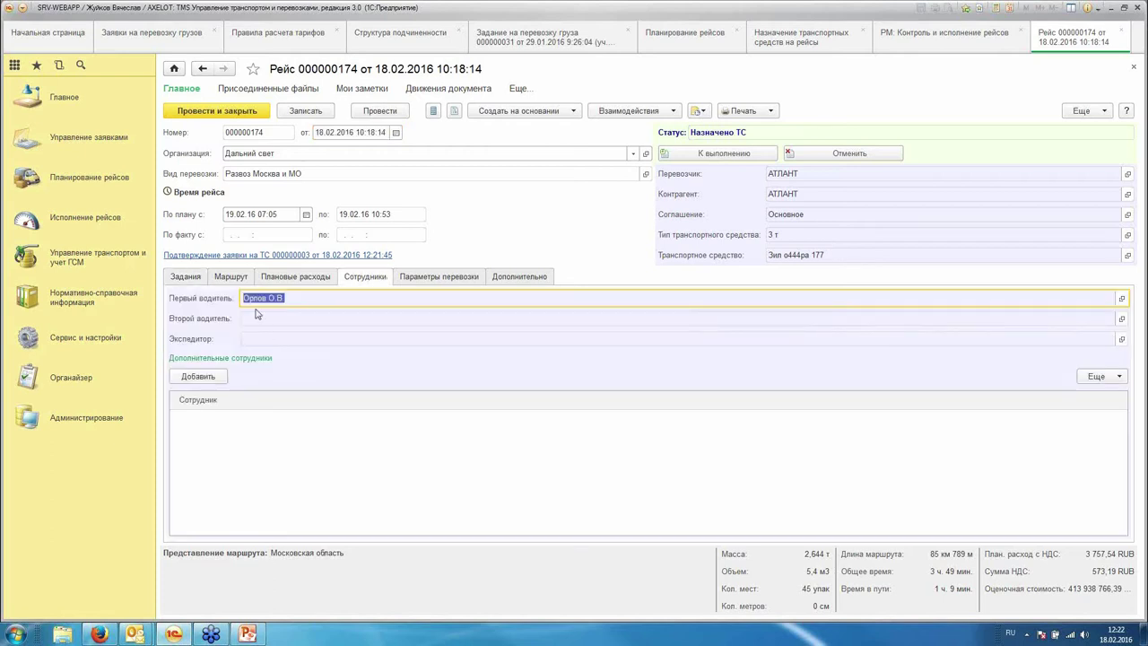
pyautogui.click(186, 278)
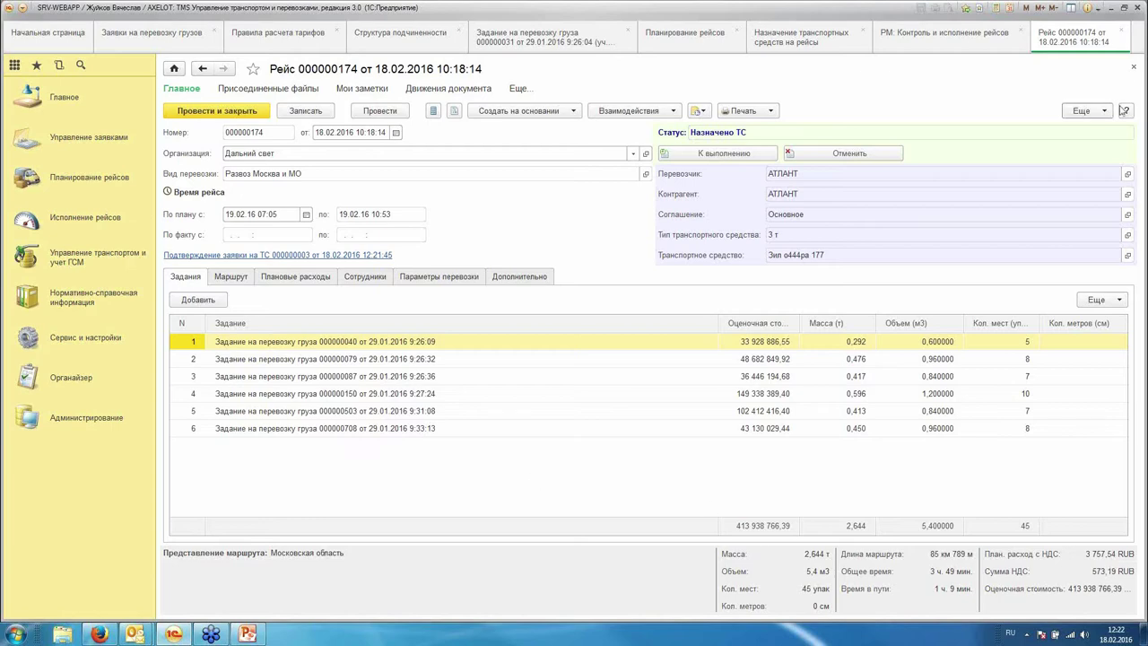
pyautogui.click(1133, 67)
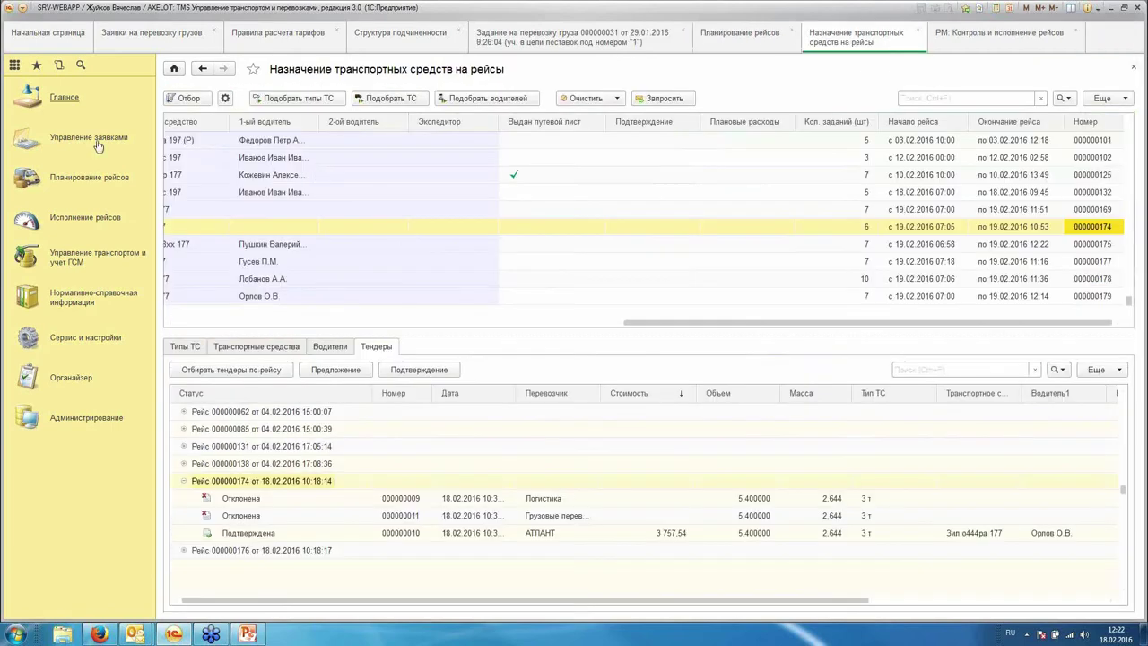
# Step: Open the РМ: Контроль и исполнение рейсов workspace from the trip execution section
pyautogui.click(87, 218)
pyautogui.click(260, 85)
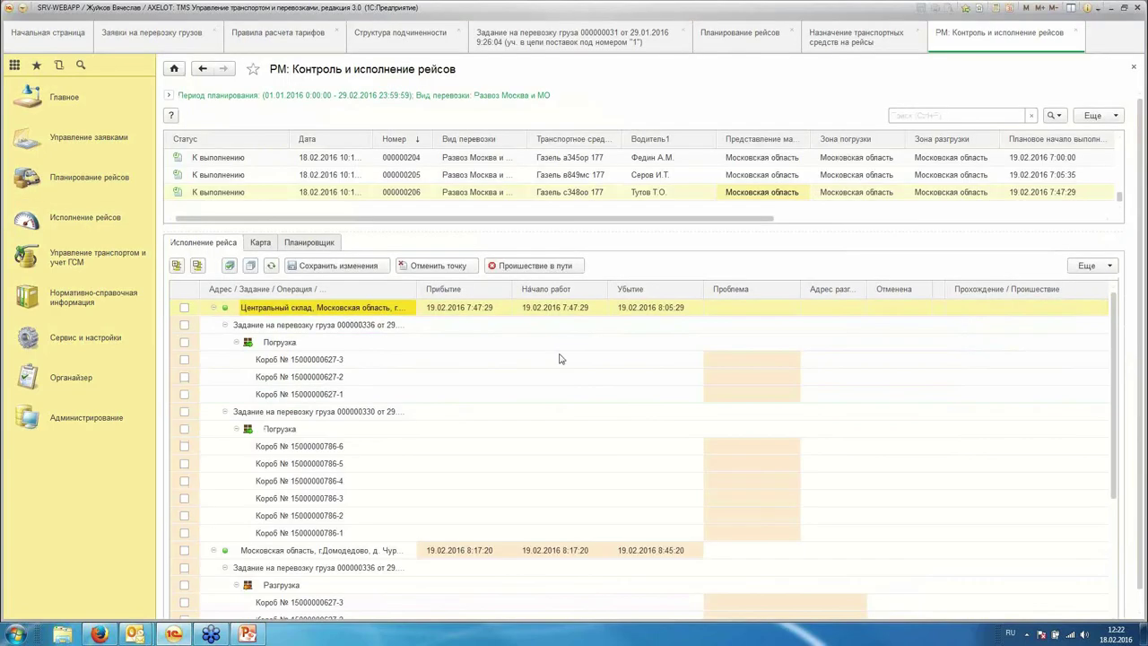
# Step: Review the loading and unloading boxes of the trip to be executed by the Газель starting 19.02.2016 7:47:29
pyautogui.scroll(-5, 634, 455)
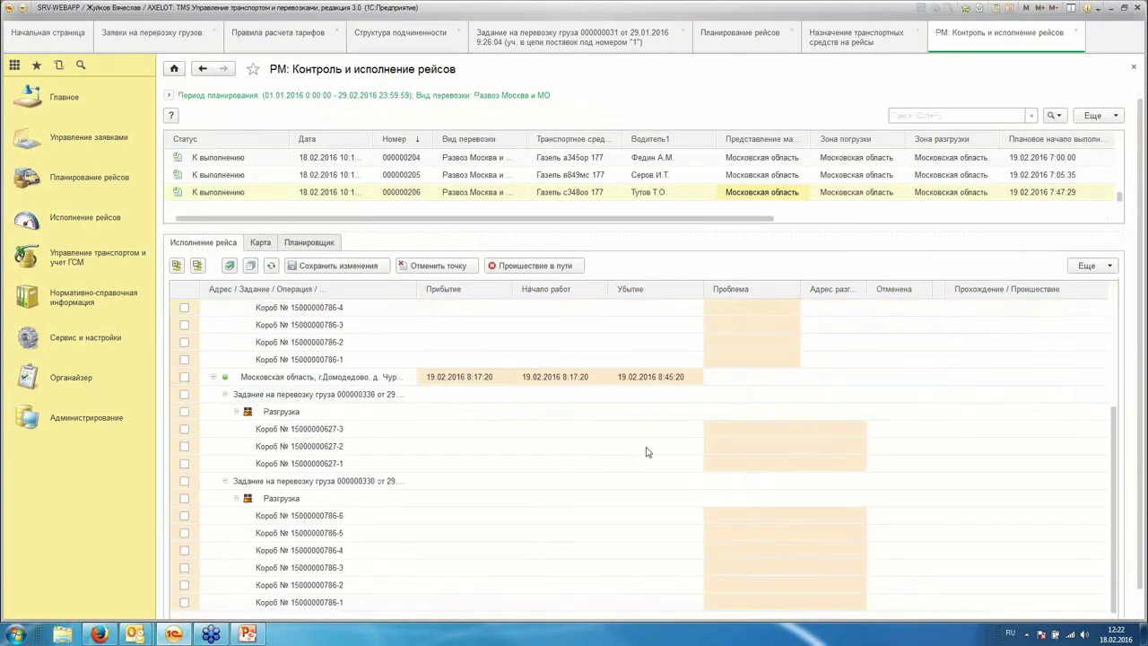
pyautogui.scroll(3, 466, 466)
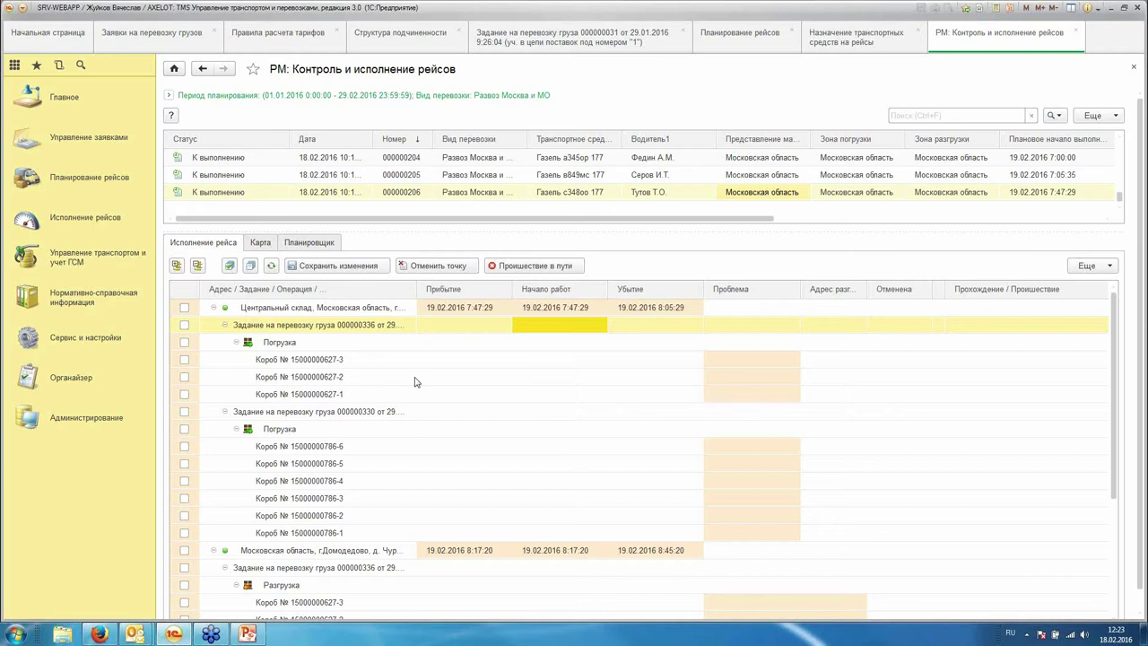
pyautogui.click(380, 358)
pyautogui.click(383, 377)
pyautogui.click(384, 395)
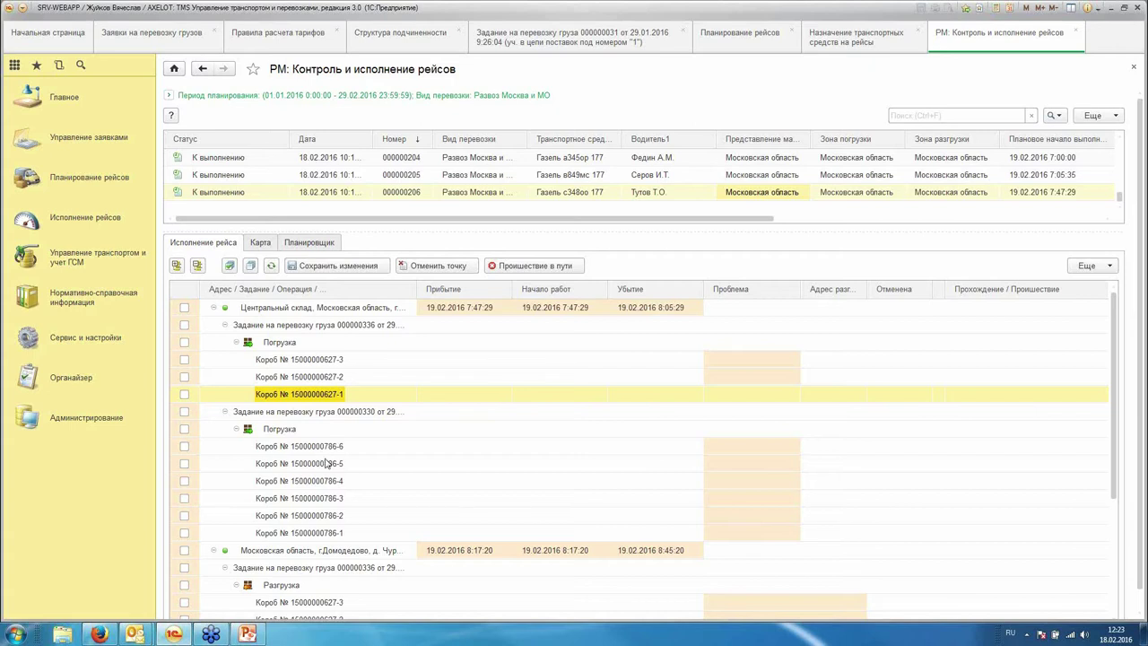
pyautogui.click(256, 195)
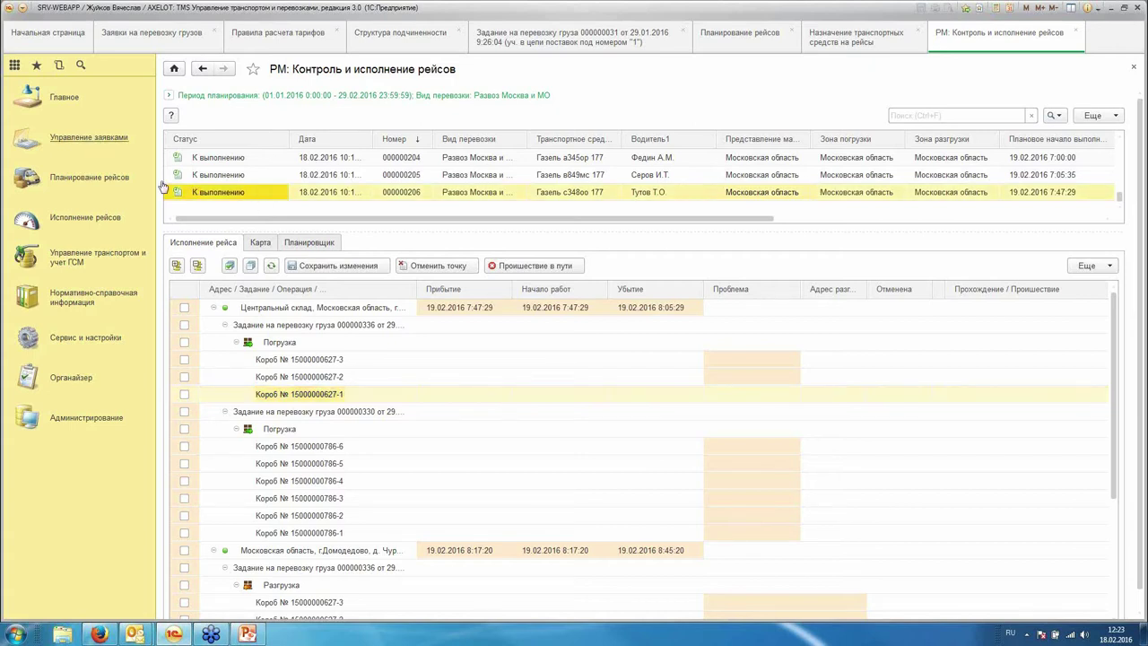
# Step: View the income lines of the Фактические доходы document dated 04.02.2016 12:06:41, and close it
pyautogui.click(143, 143)
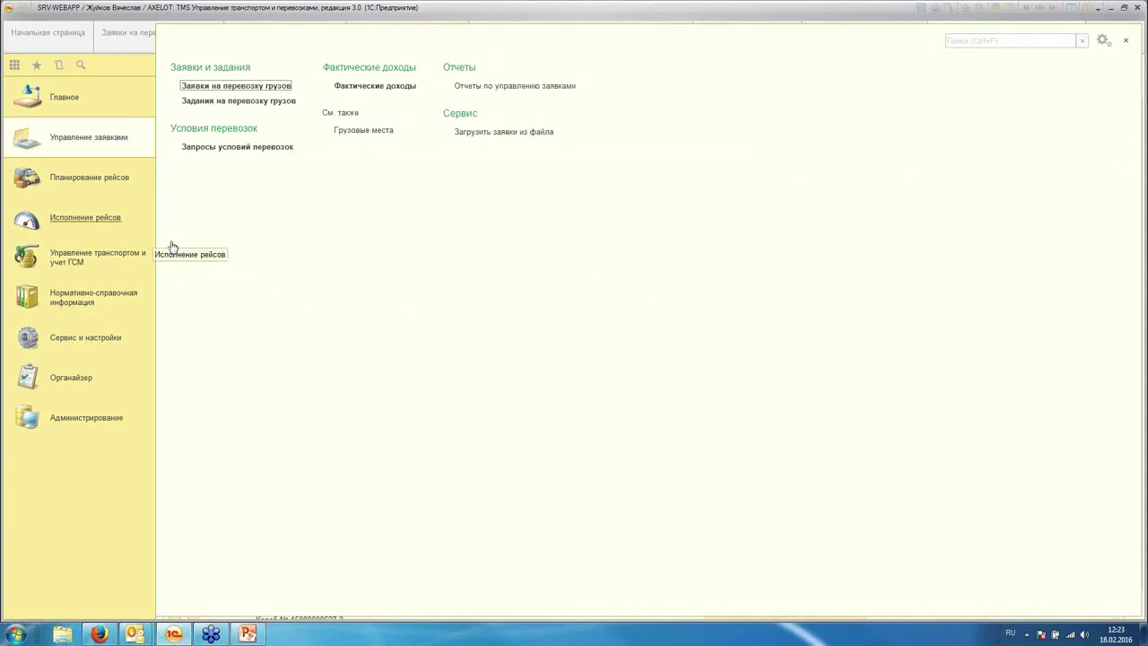
pyautogui.click(377, 85)
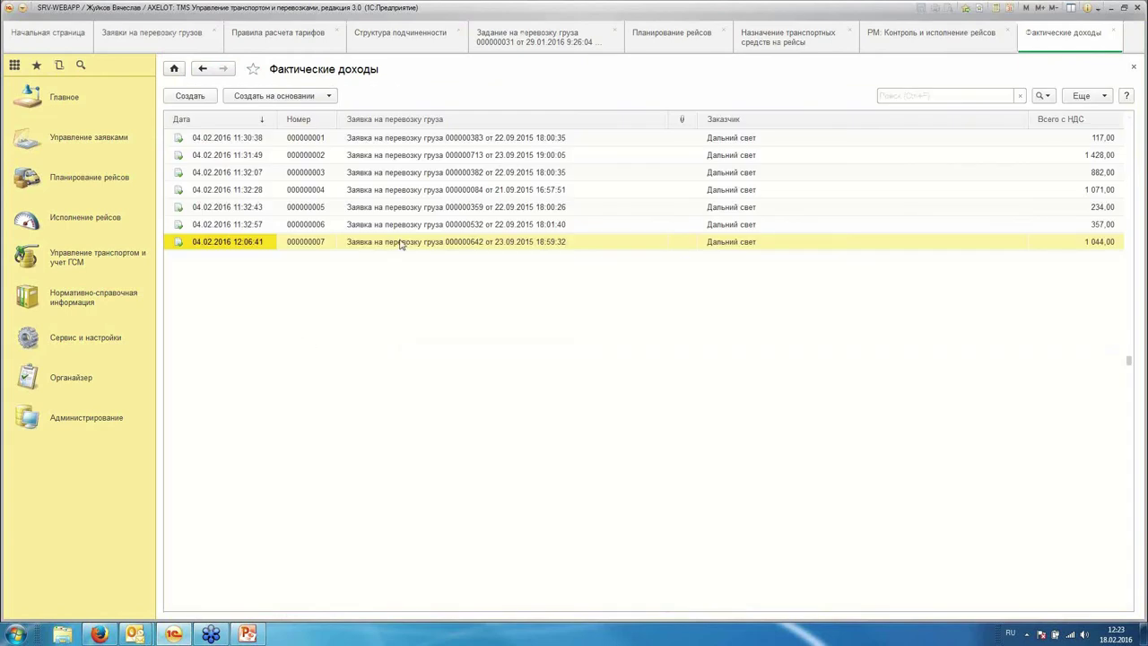
pyautogui.doubleClick(401, 242)
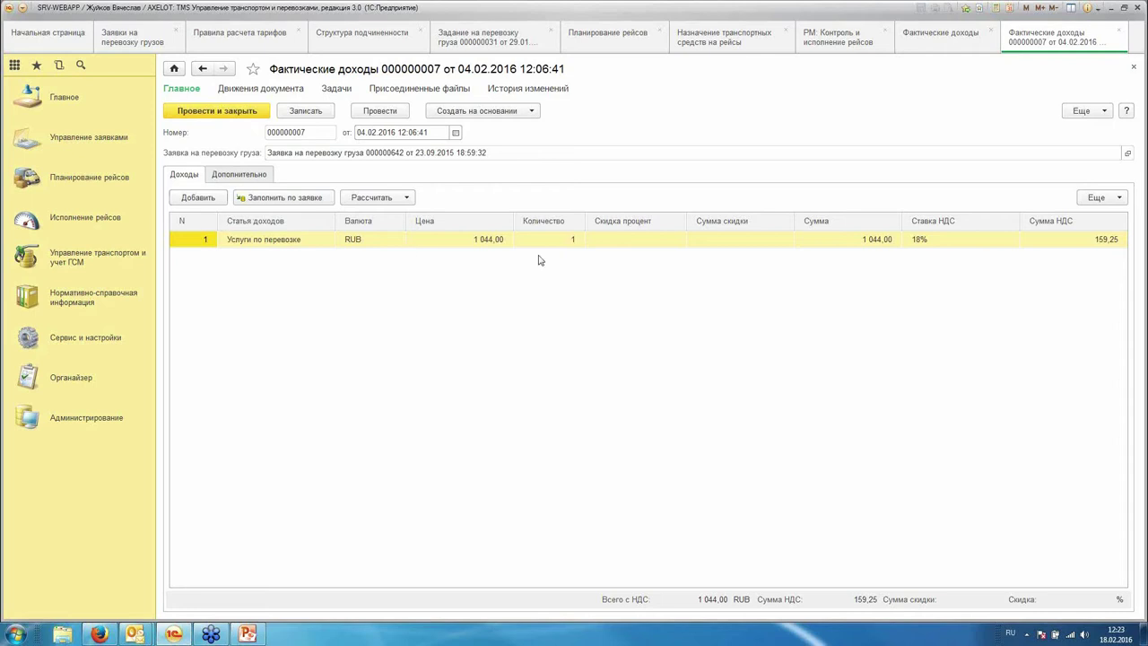
pyautogui.click(478, 240)
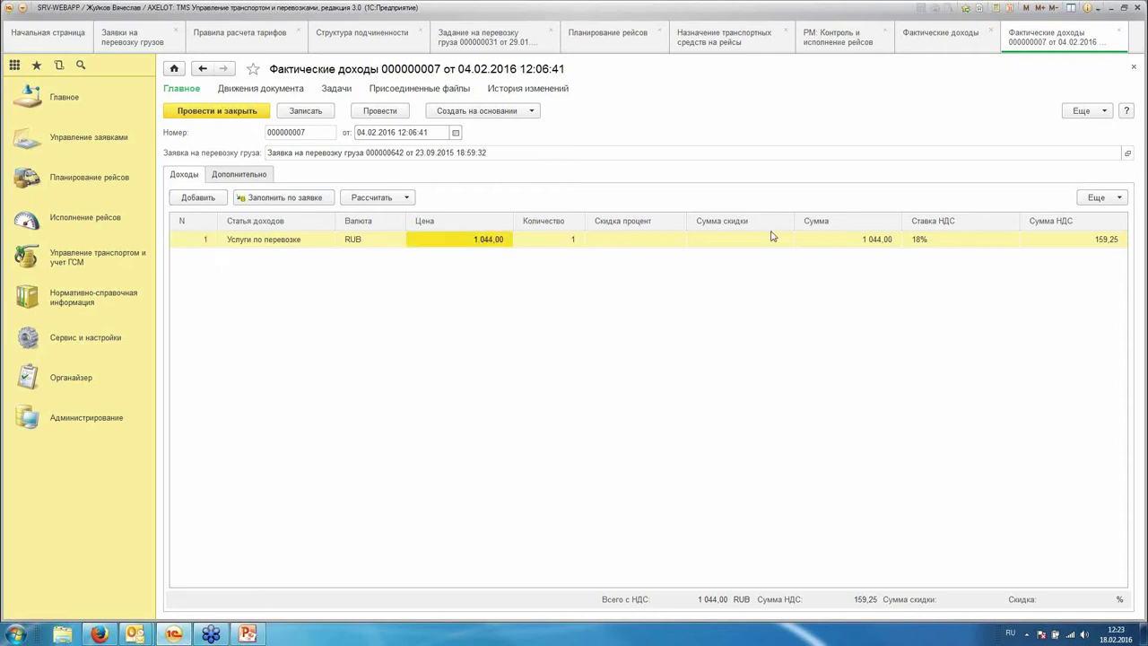
pyautogui.click(1132, 67)
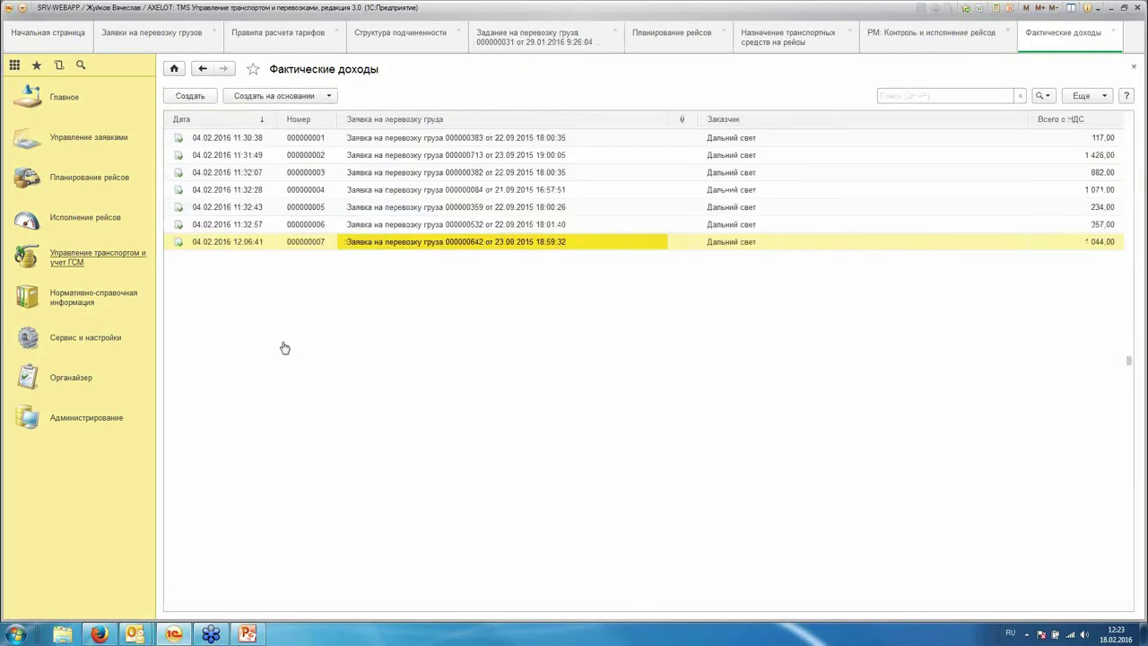
# Step: Open the Фактические расходы по рейсу document dated 04.02.2016 12:05:36, check its expense entry methods while keeping Расходы по одному рейсу, and close it
pyautogui.click(88, 220)
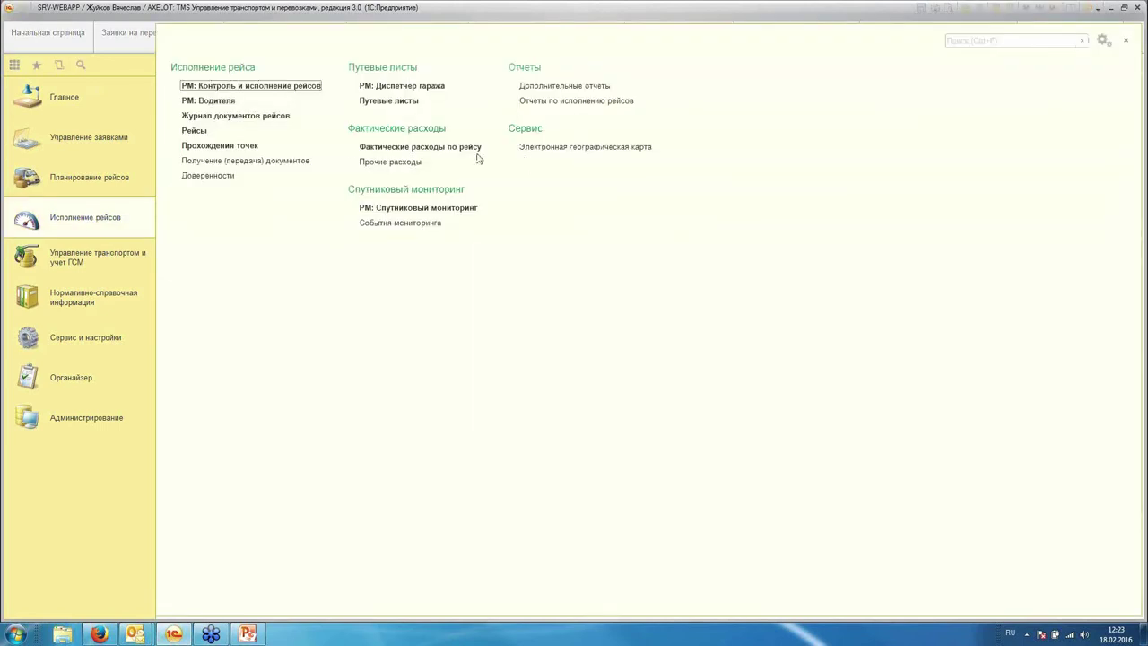
pyautogui.click(395, 147)
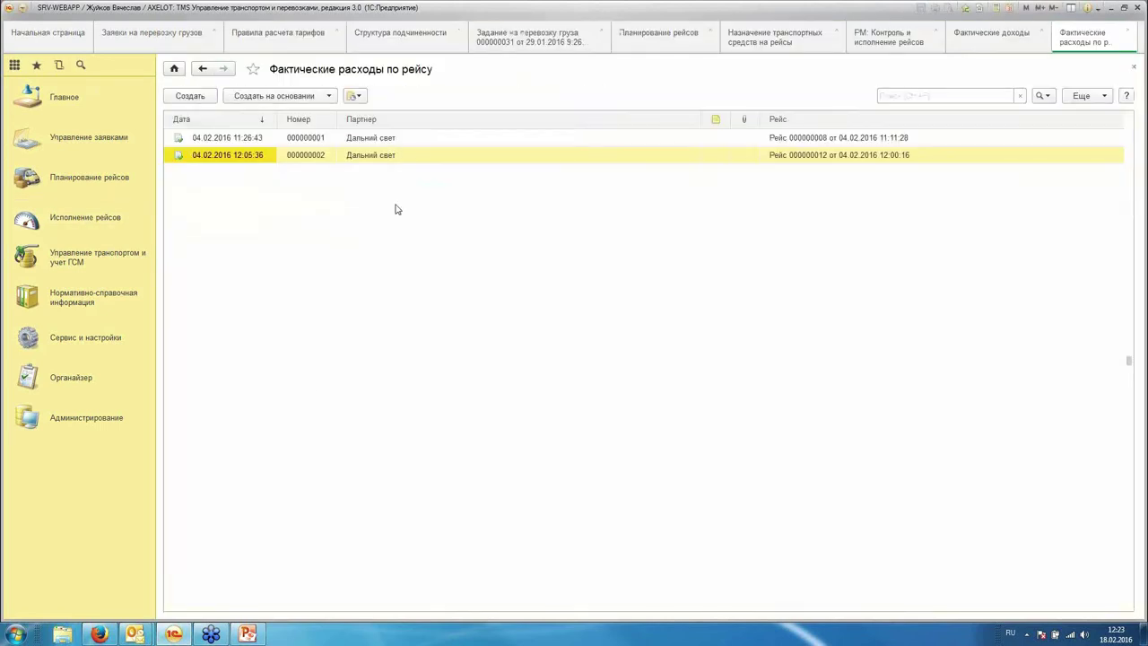
pyautogui.doubleClick(395, 158)
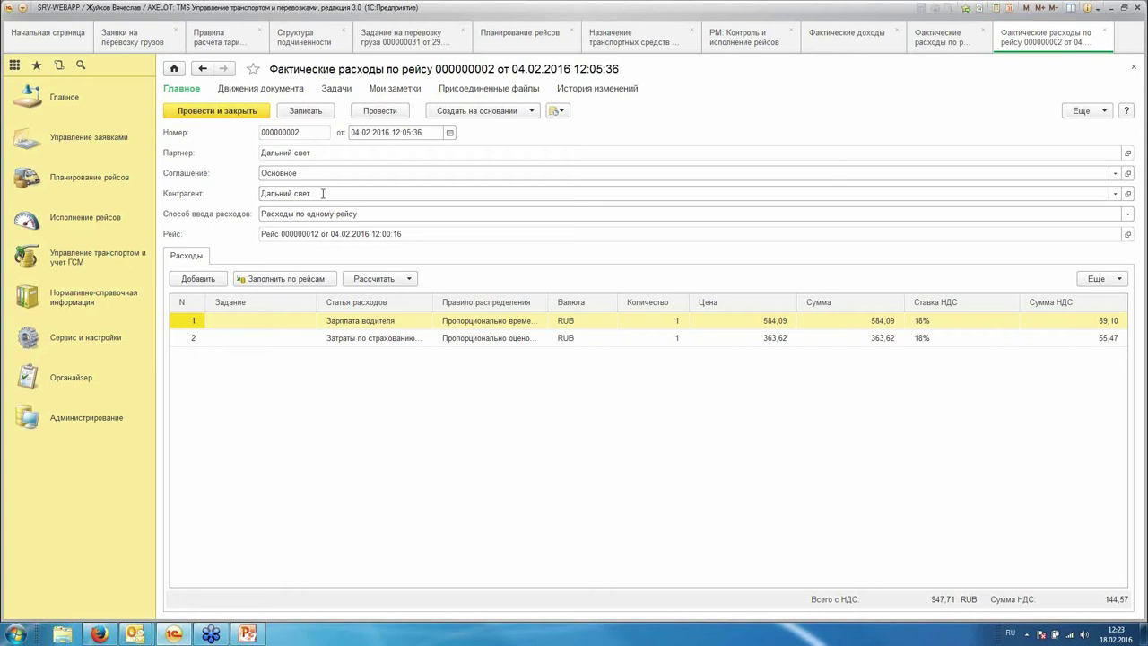
pyautogui.click(390, 214)
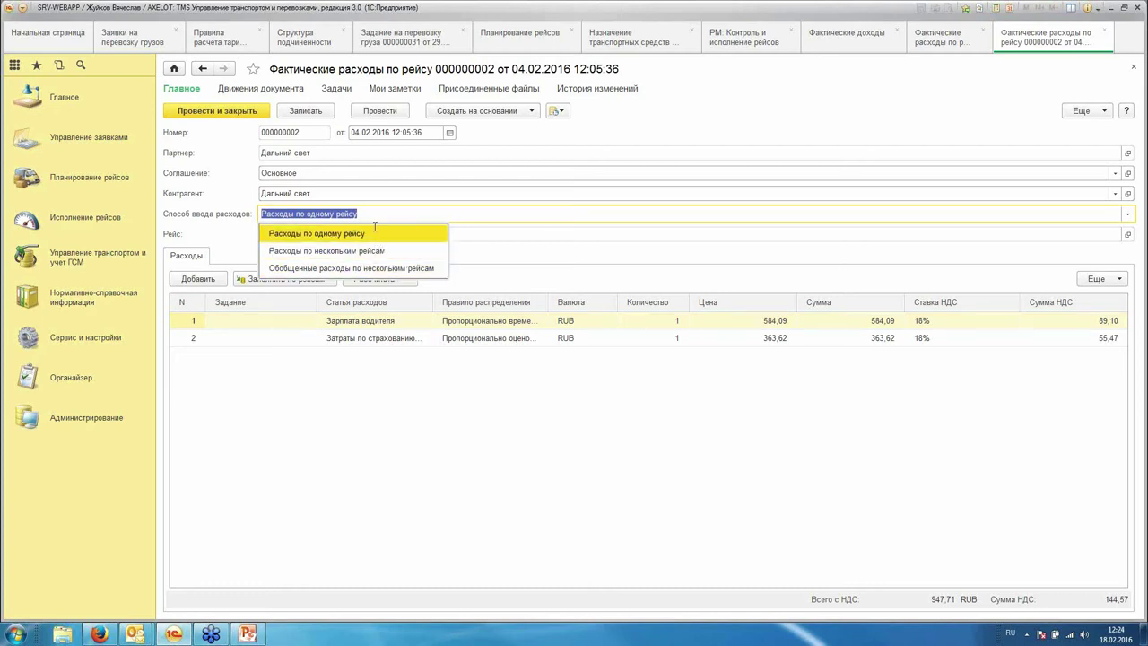
pyautogui.press('Return')
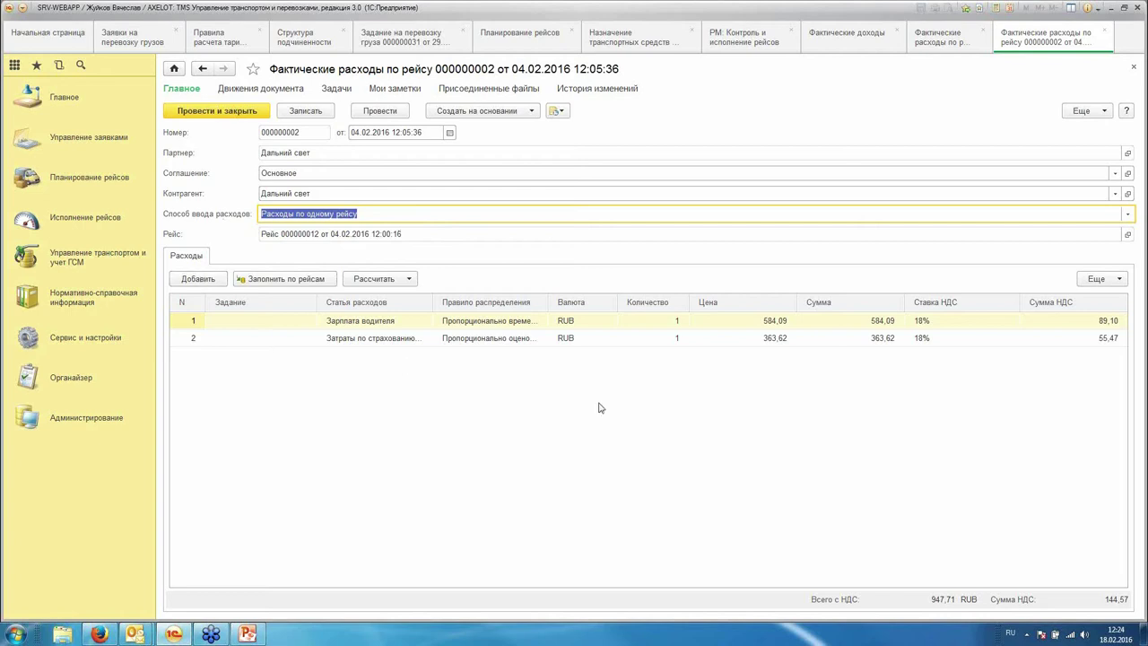
pyautogui.click(1132, 67)
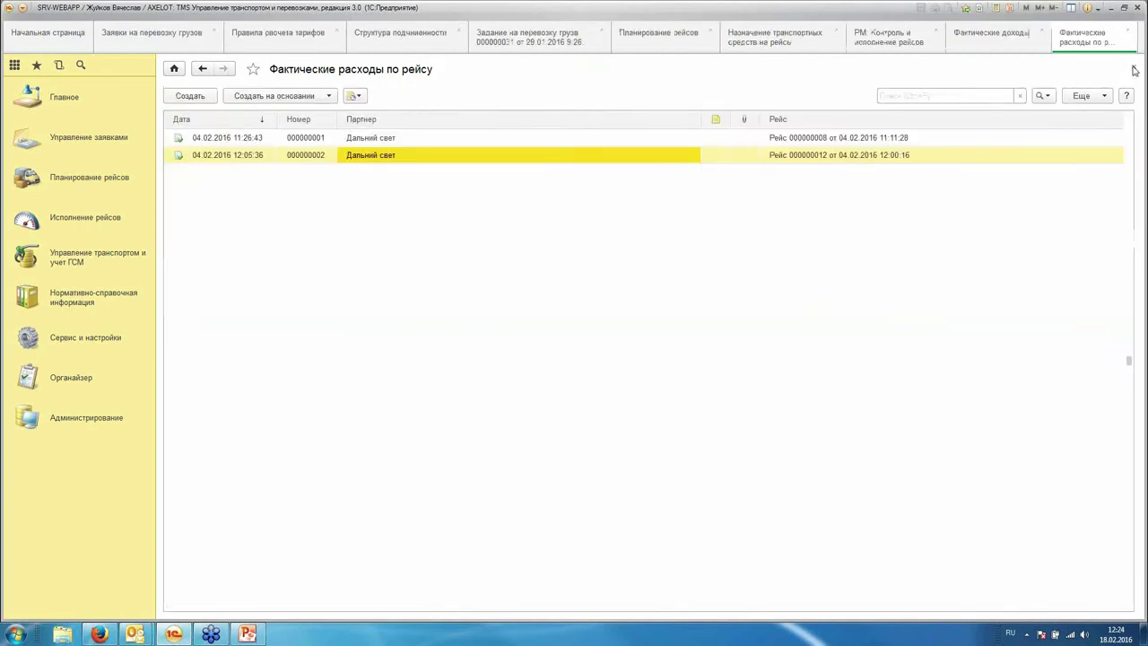
# Step: View the expense lines of the trip expenses document dated 04.02.2016 11:26:43, and close it
pyautogui.doubleClick(400, 131)
pyautogui.click(867, 452)
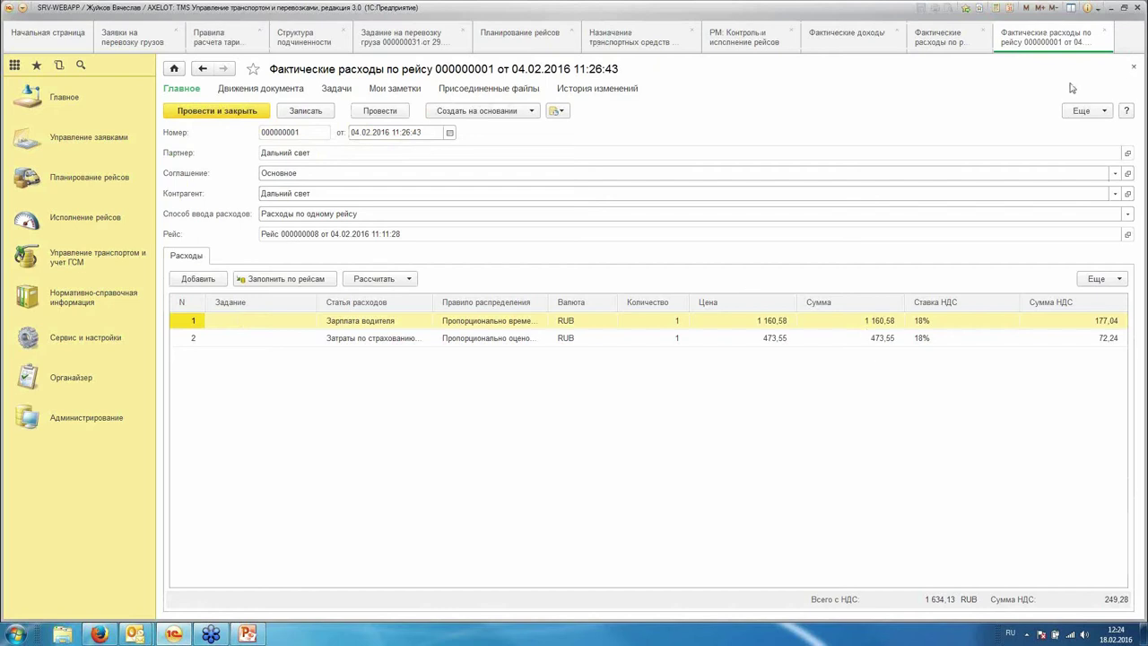
pyautogui.click(1132, 67)
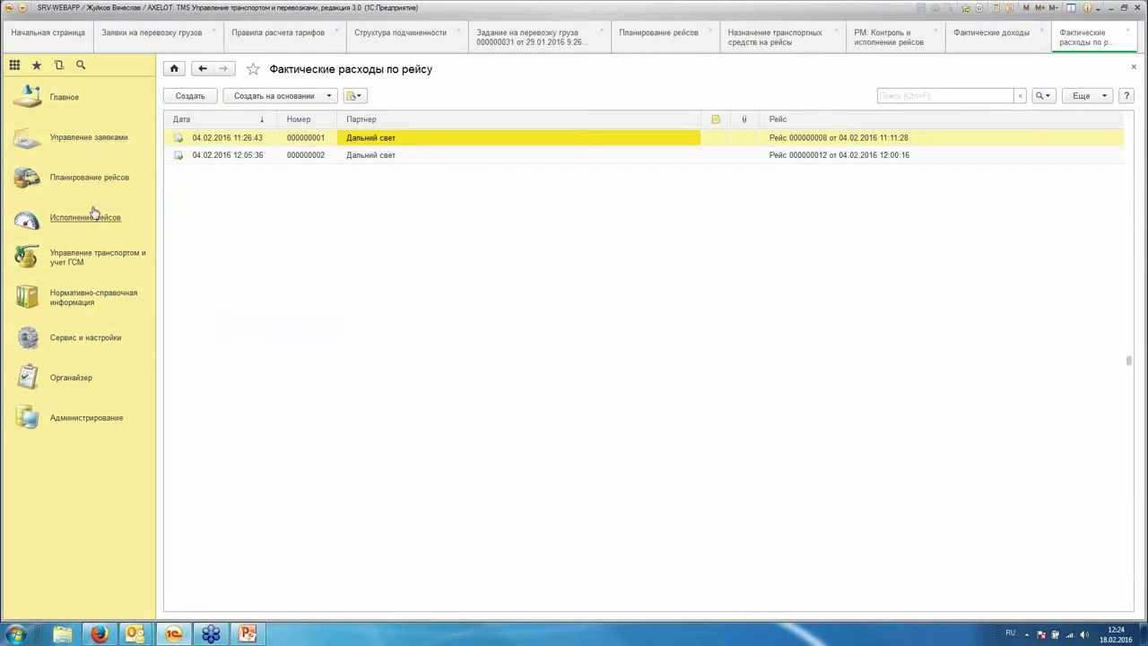
# Step: Generate the Анализ маржинальности по заявкам report from the Управление заявками reports
pyautogui.click(77, 146)
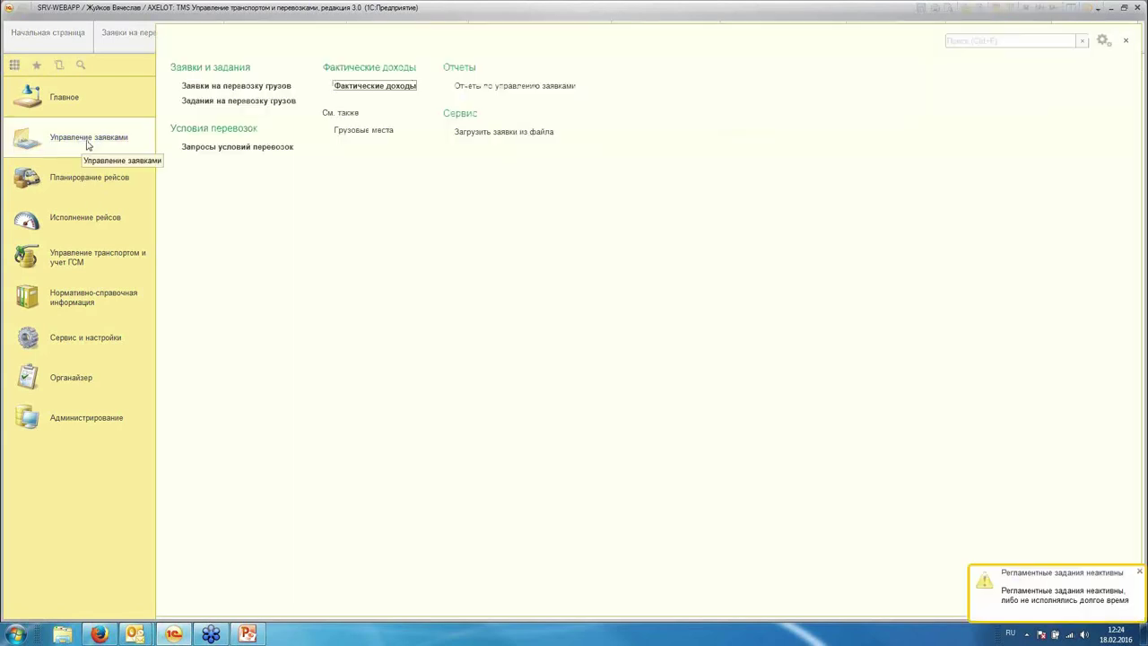
pyautogui.click(507, 85)
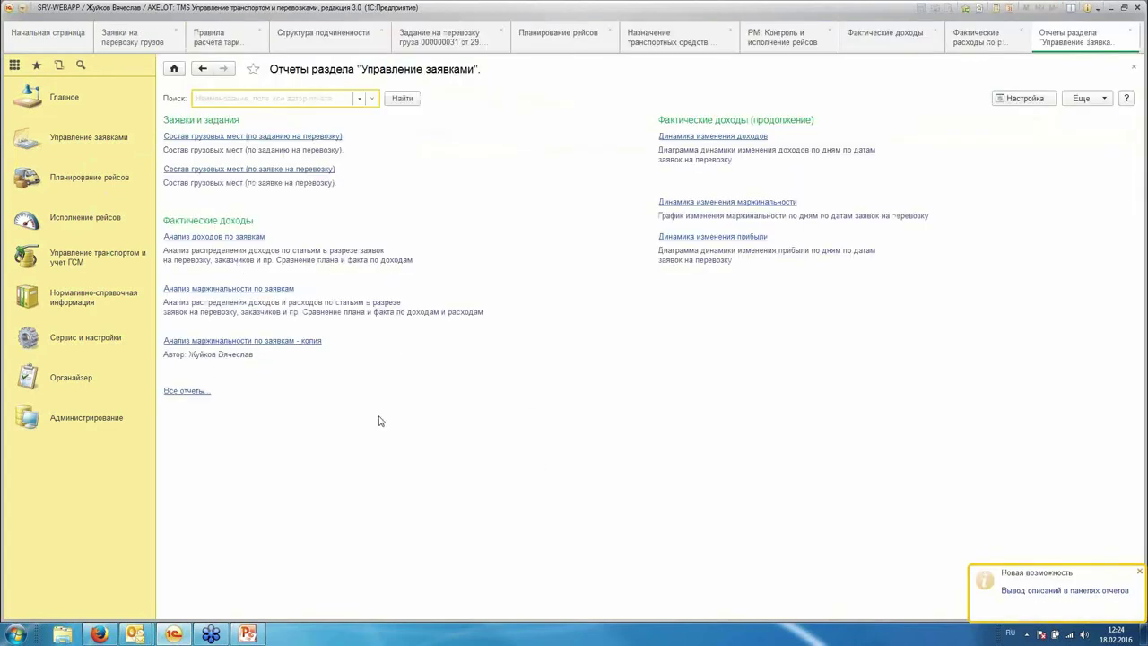
pyautogui.click(196, 287)
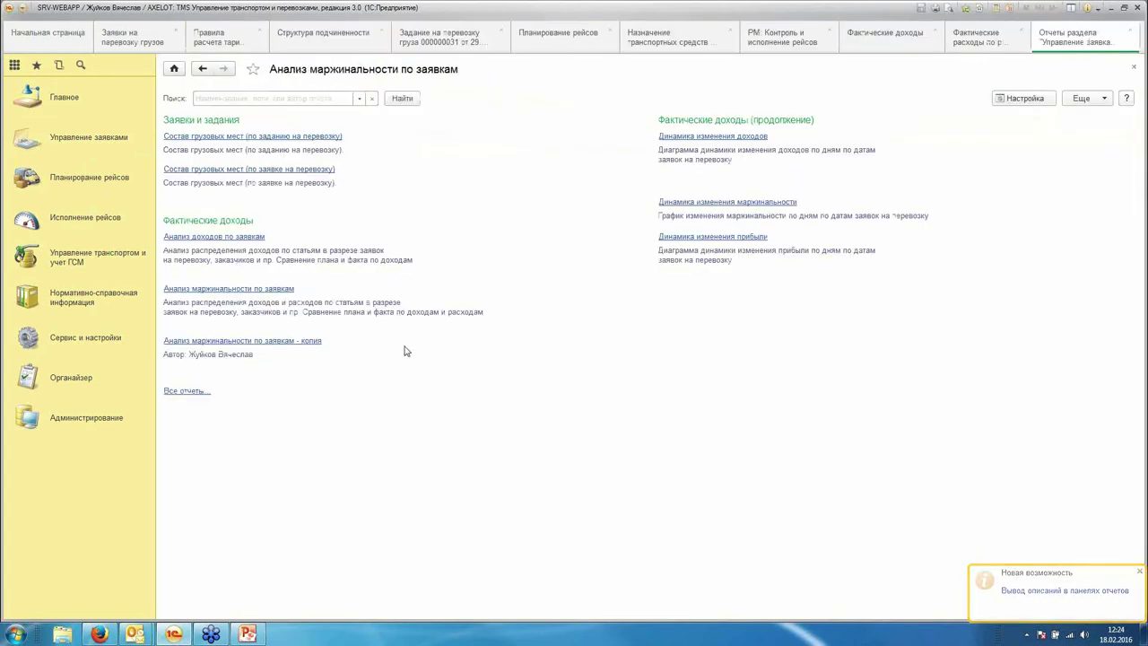
pyautogui.click(202, 158)
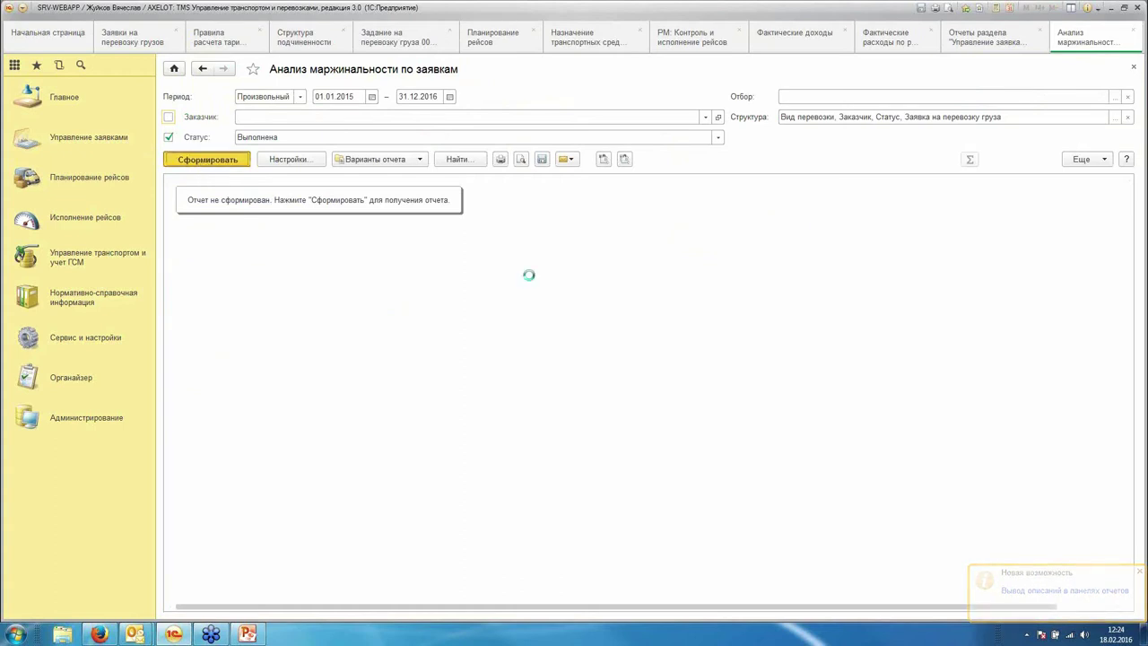
pyautogui.click(494, 384)
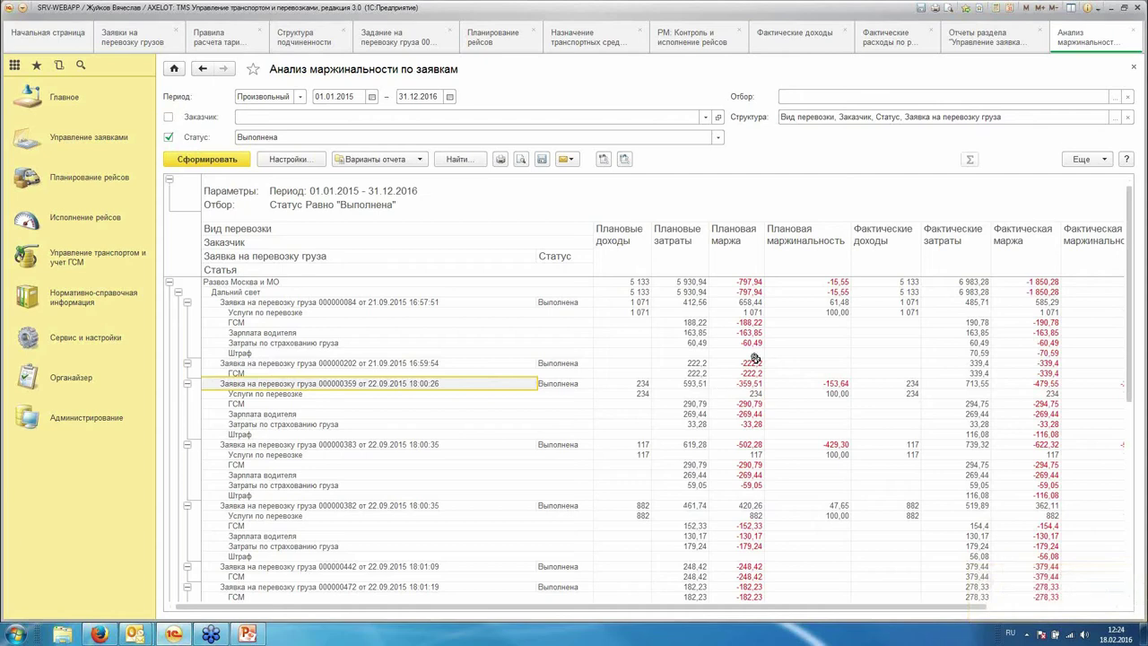
# Step: Examine the margin report's grand totals, comparing planned and actual income, costs and margin
pyautogui.scroll(-15, 755, 359)
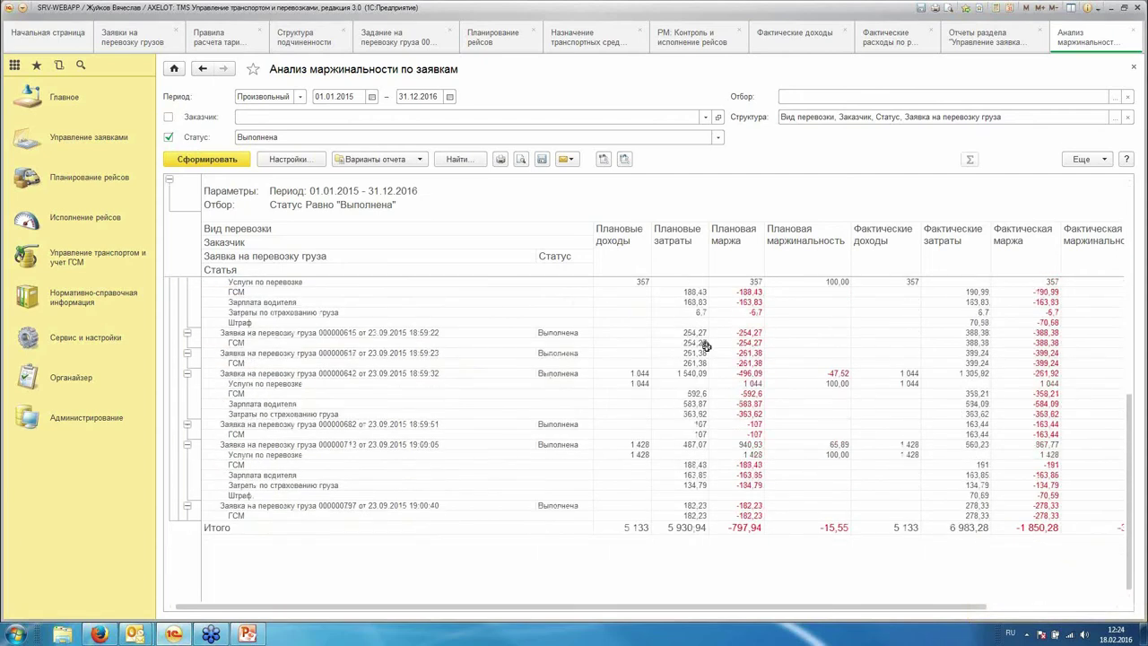
pyautogui.click(604, 527)
pyautogui.moveTo(542, 607); pyautogui.dragTo(668, 607)
pyautogui.click(545, 527)
pyautogui.click(595, 527)
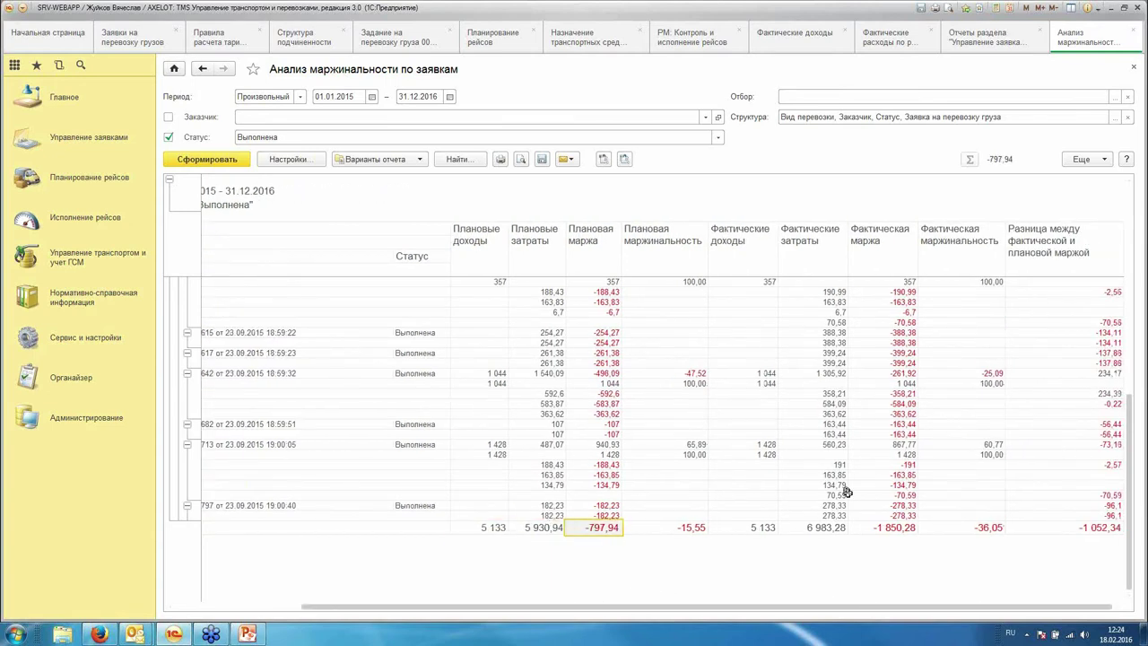
pyautogui.click(819, 525)
pyautogui.click(899, 515)
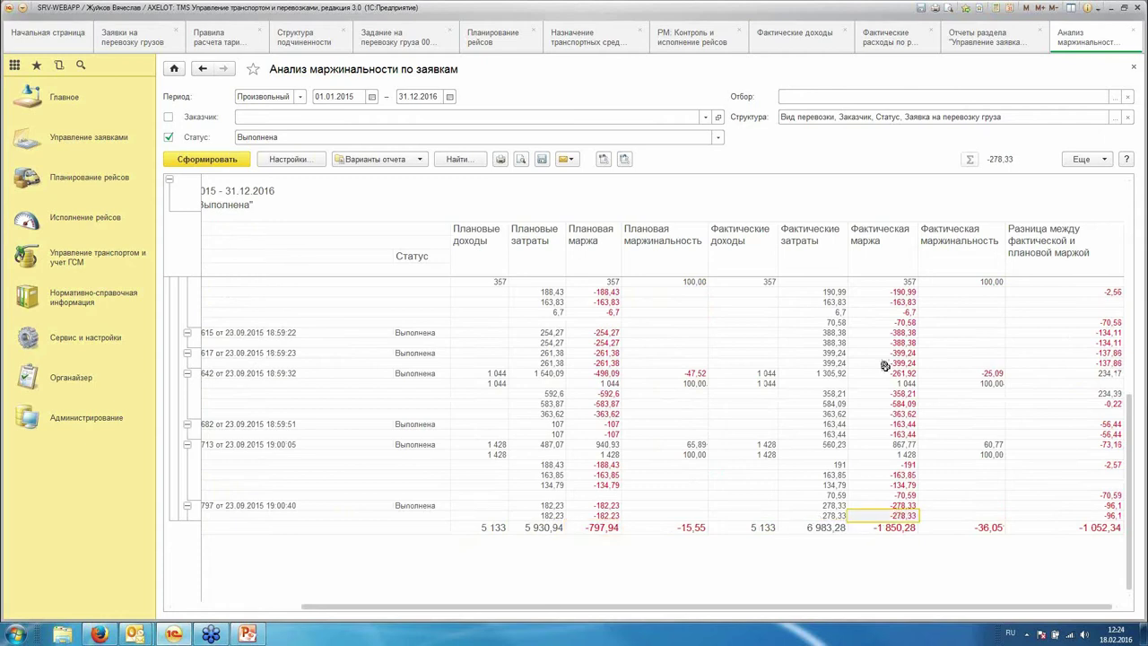
pyautogui.click(746, 454)
pyautogui.click(836, 445)
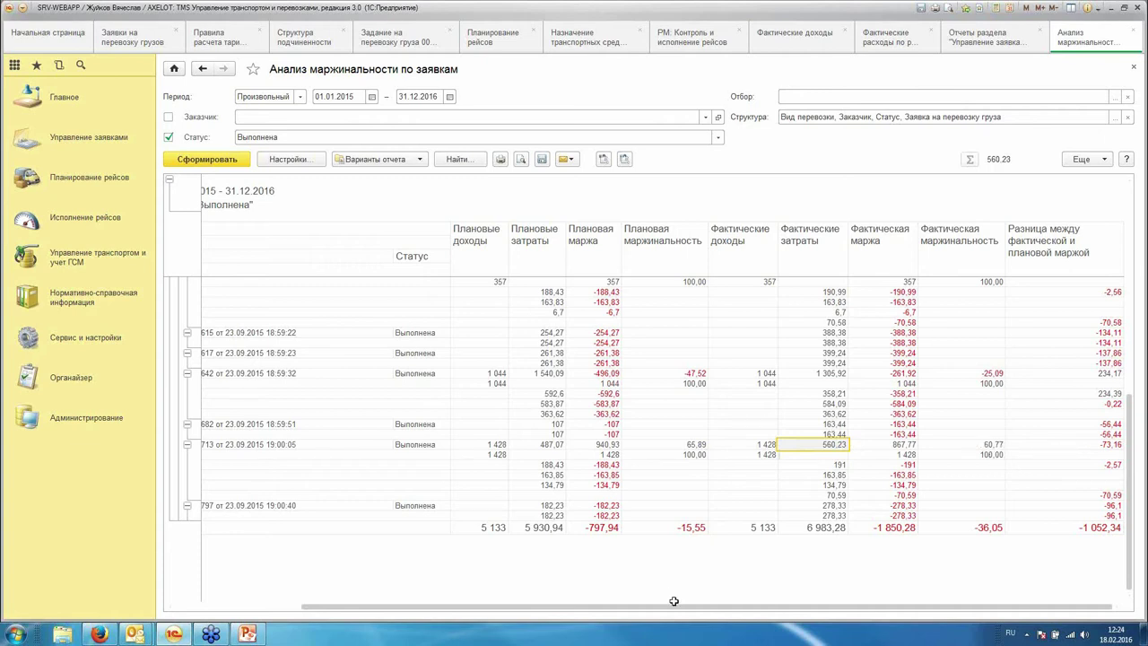
# Step: Review the cost items under the requests in the margin report, and close the report
pyautogui.moveTo(521, 607); pyautogui.dragTo(396, 602)
pyautogui.click(331, 494)
pyautogui.click(432, 405)
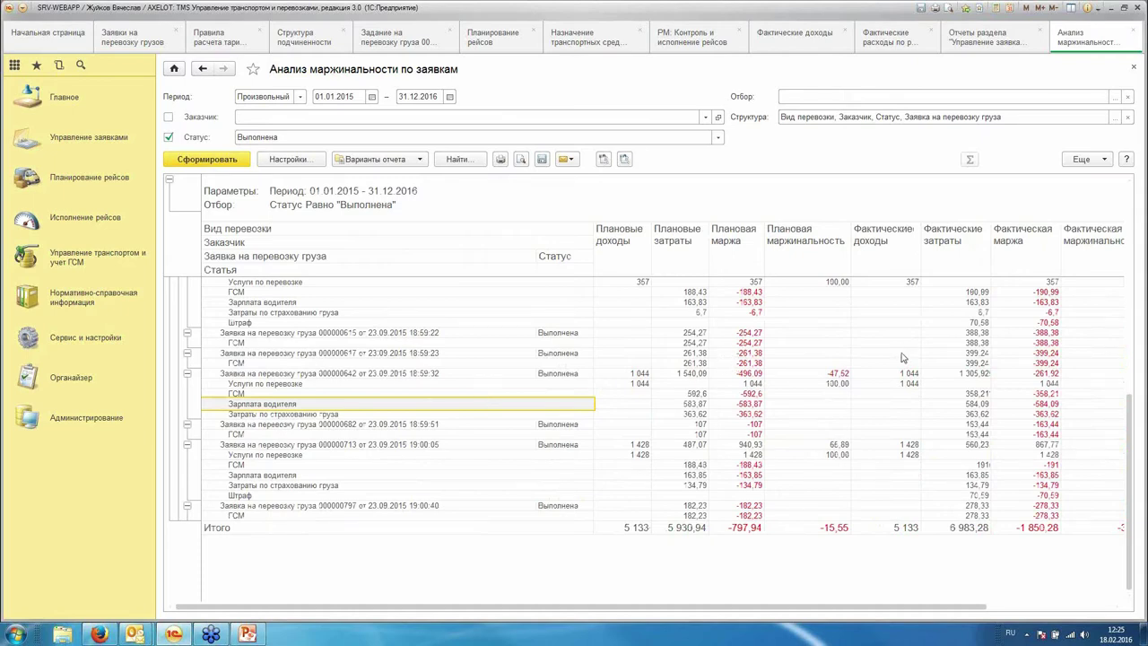
pyautogui.click(1132, 68)
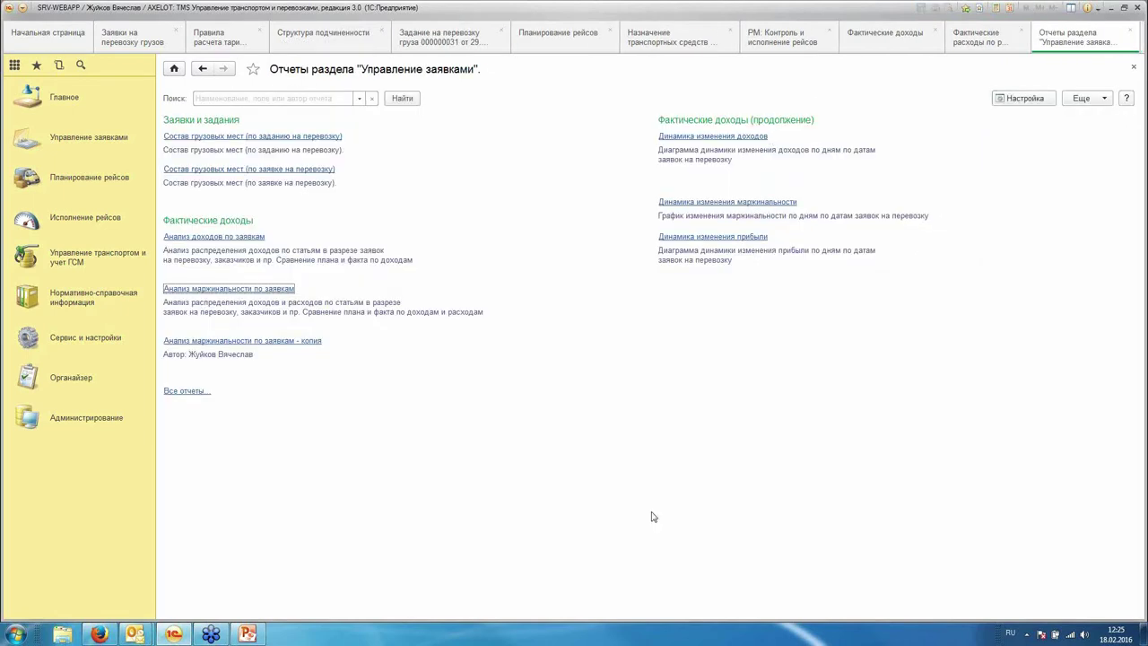
pyautogui.click(80, 217)
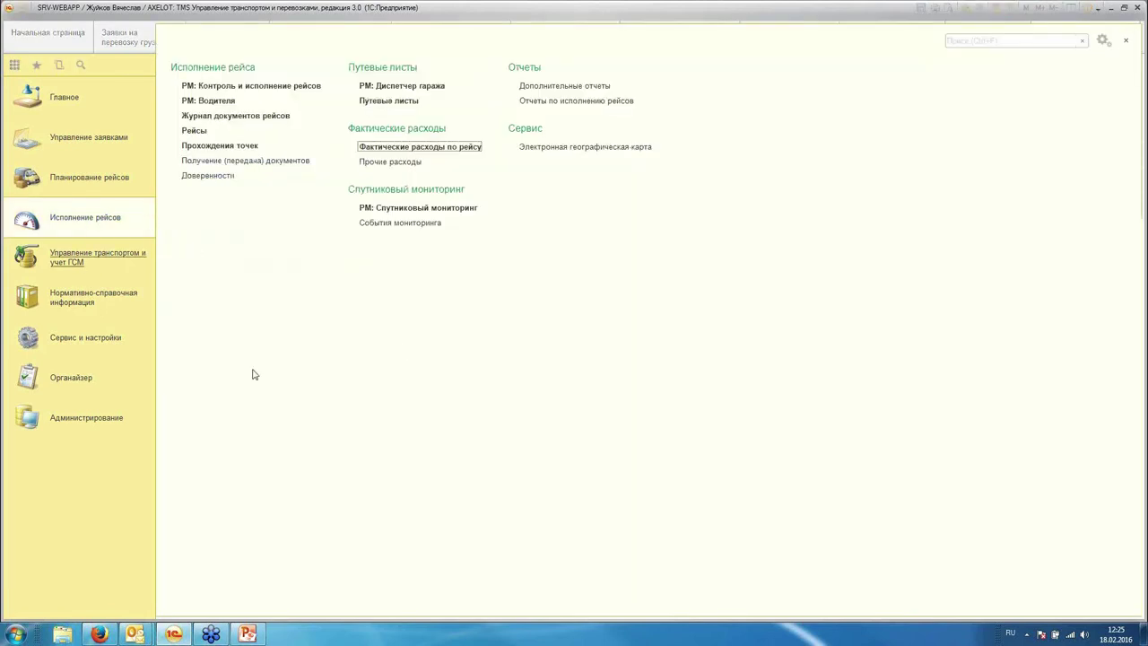
pyautogui.click(85, 183)
pyautogui.click(79, 140)
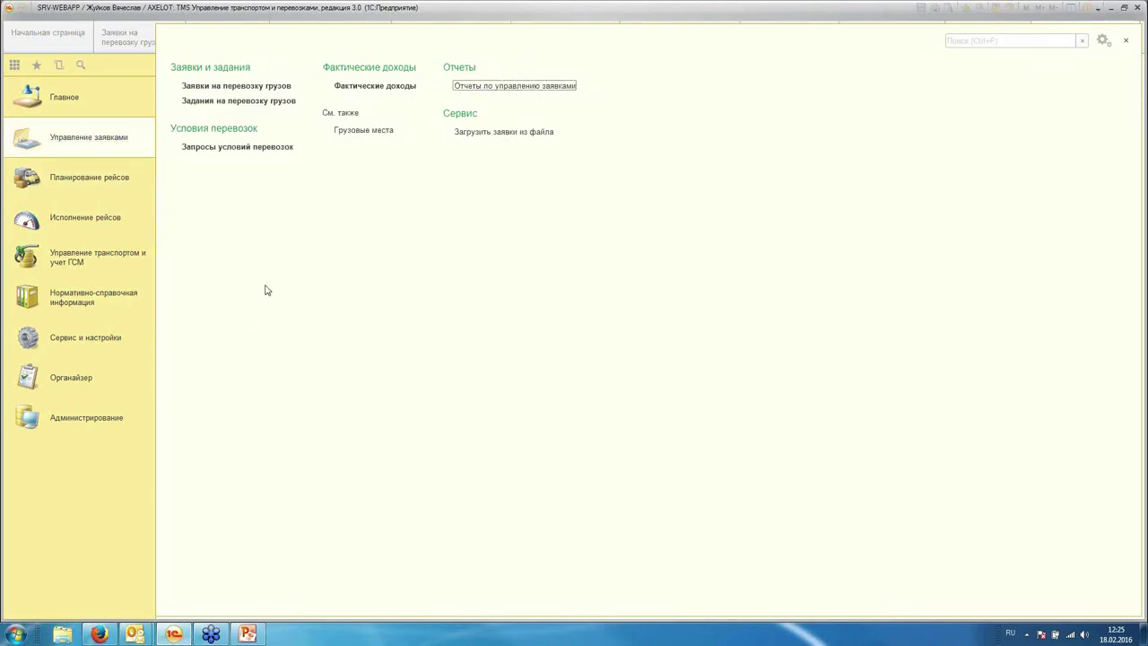
pyautogui.click(68, 259)
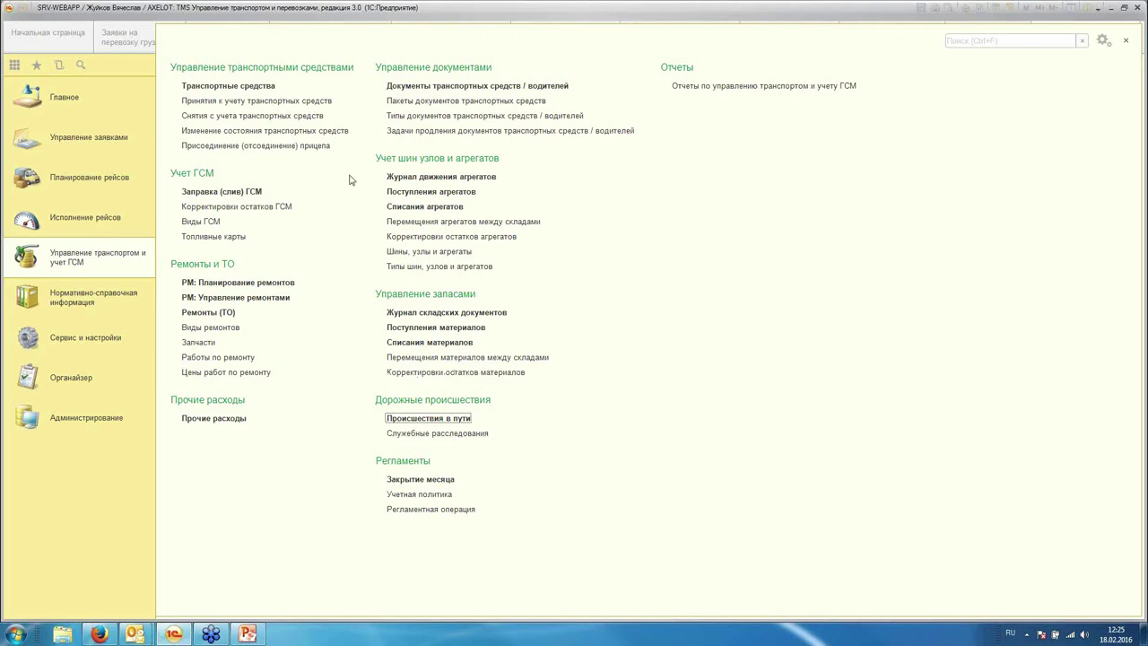
pyautogui.click(240, 88)
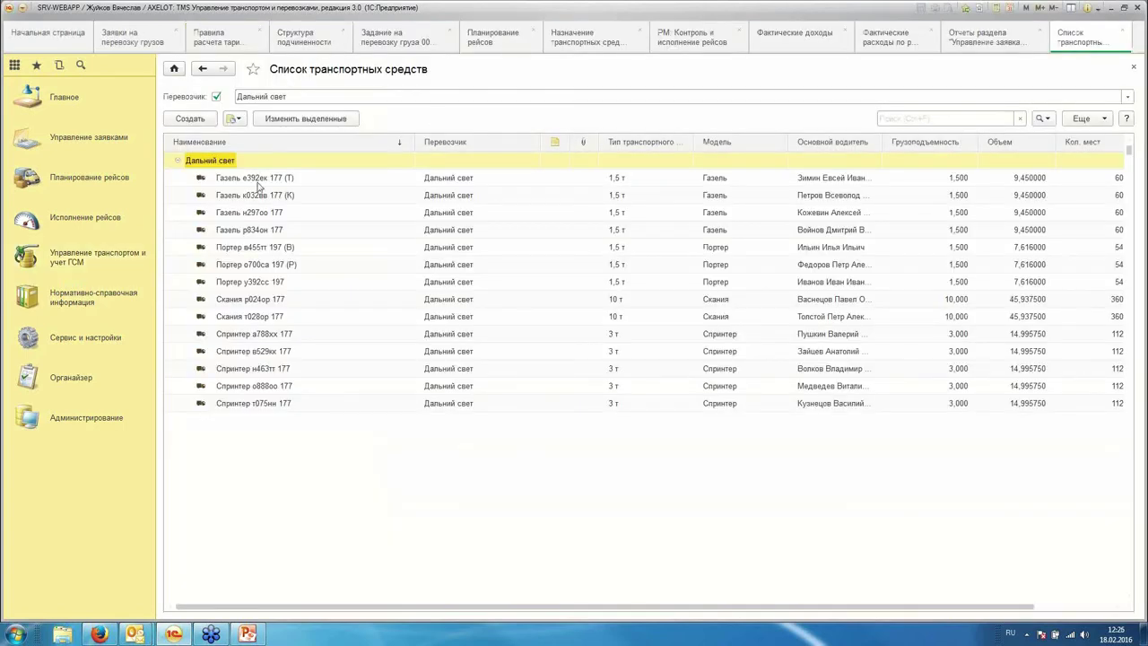
pyautogui.click(256, 178)
pyautogui.doubleClick(257, 178)
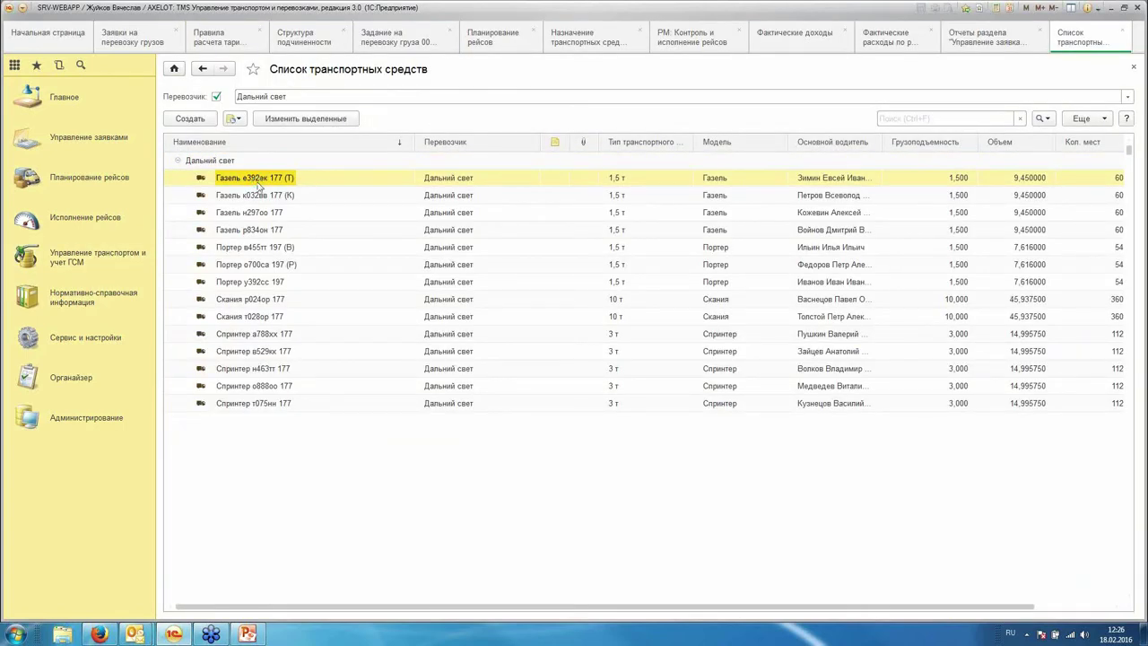
pyautogui.moveTo(563, 91); pyautogui.dragTo(508, 108)
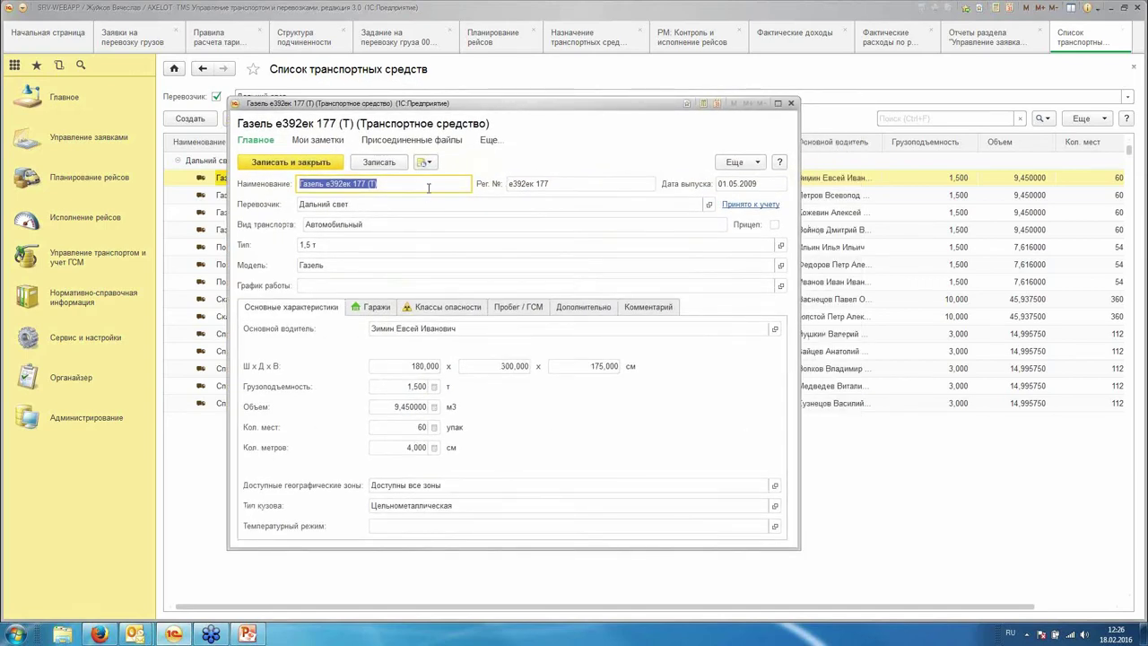
pyautogui.moveTo(428, 183); pyautogui.dragTo(332, 185)
# Step: View the main characteristics and installable equipment of the vehicle's 1,5 т type, and close the type record
pyautogui.click(780, 245)
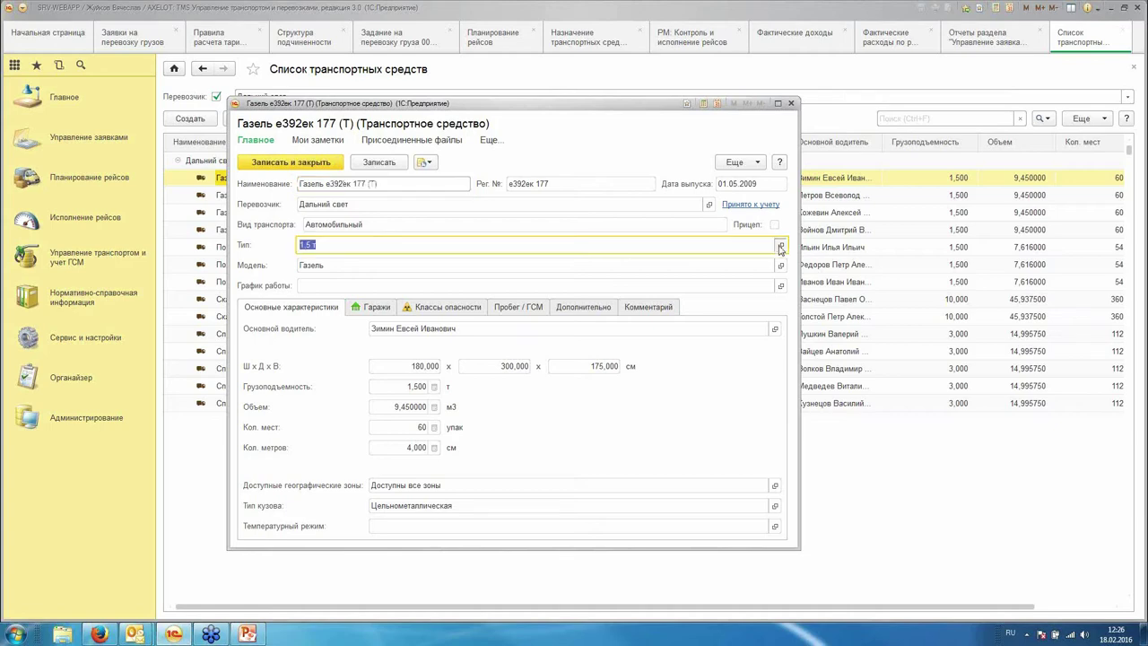
pyautogui.moveTo(619, 99); pyautogui.dragTo(663, 134)
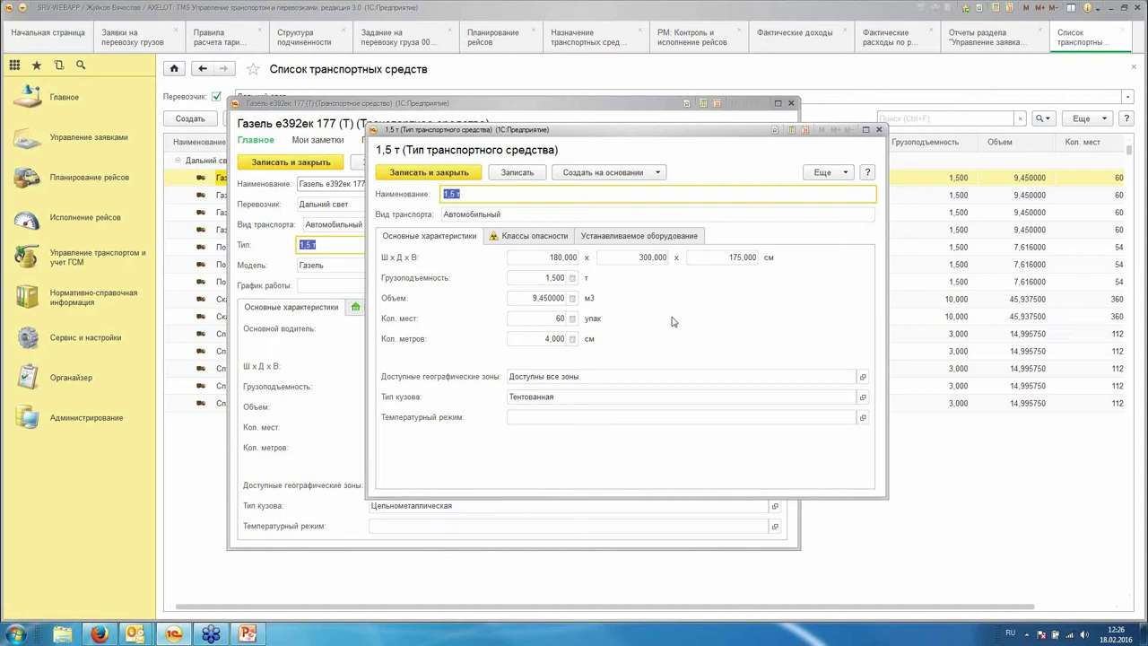
pyautogui.click(625, 239)
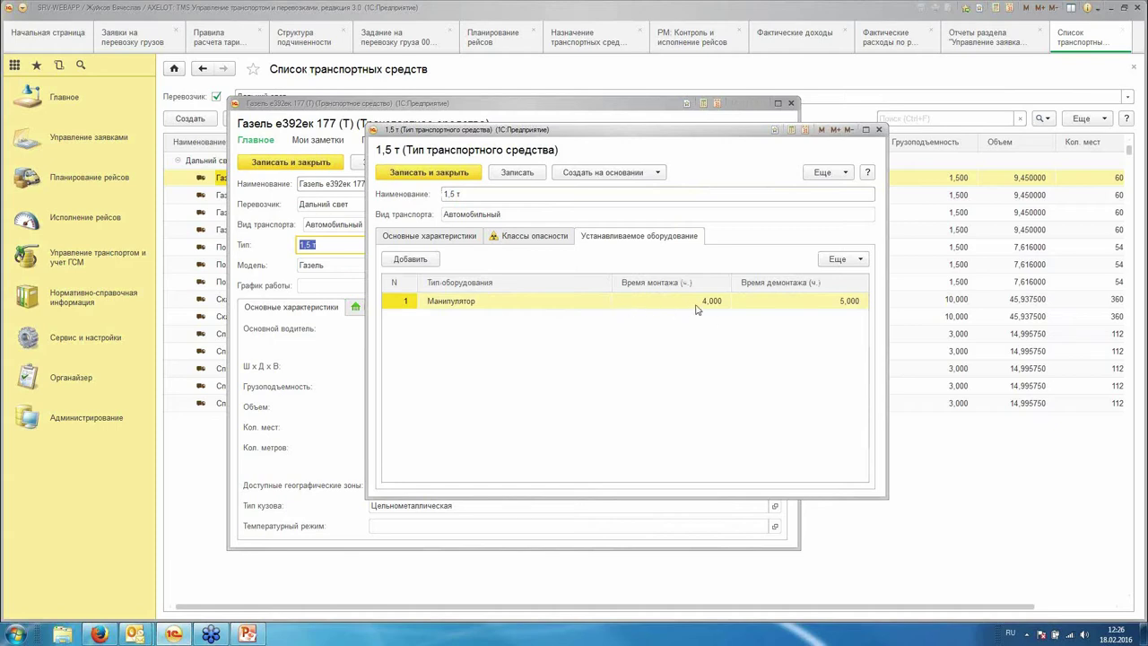
pyautogui.click(879, 130)
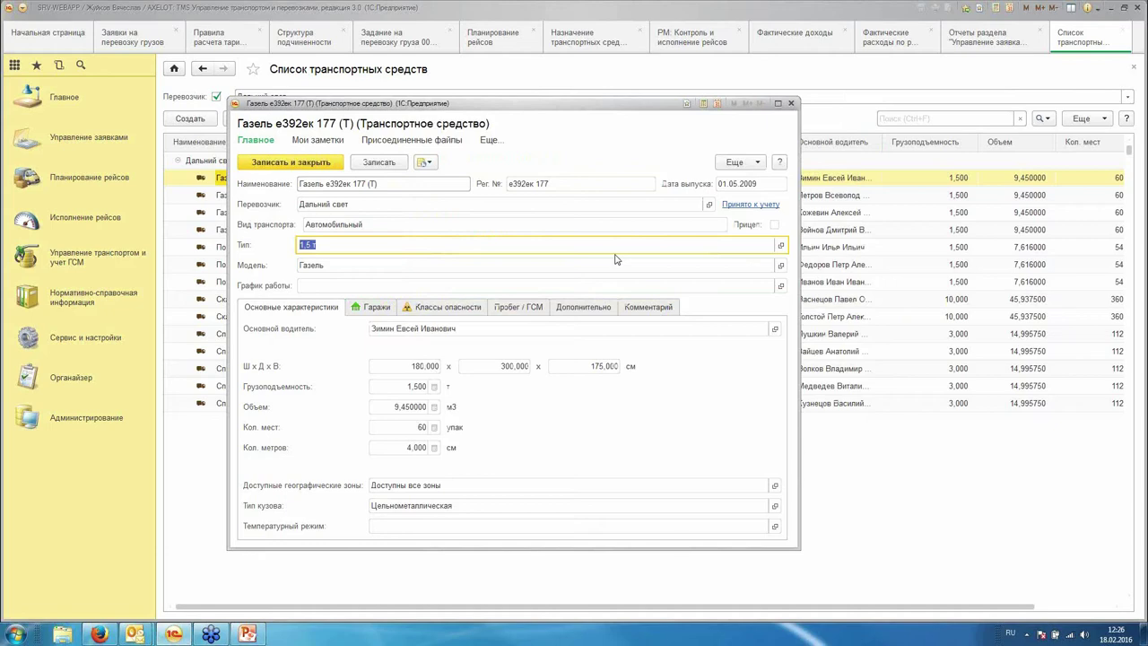
# Step: View the main and other characteristics of the vehicle's Газель model, including the tank volume, and close the model record
pyautogui.click(781, 266)
pyautogui.moveTo(631, 89); pyautogui.dragTo(686, 125)
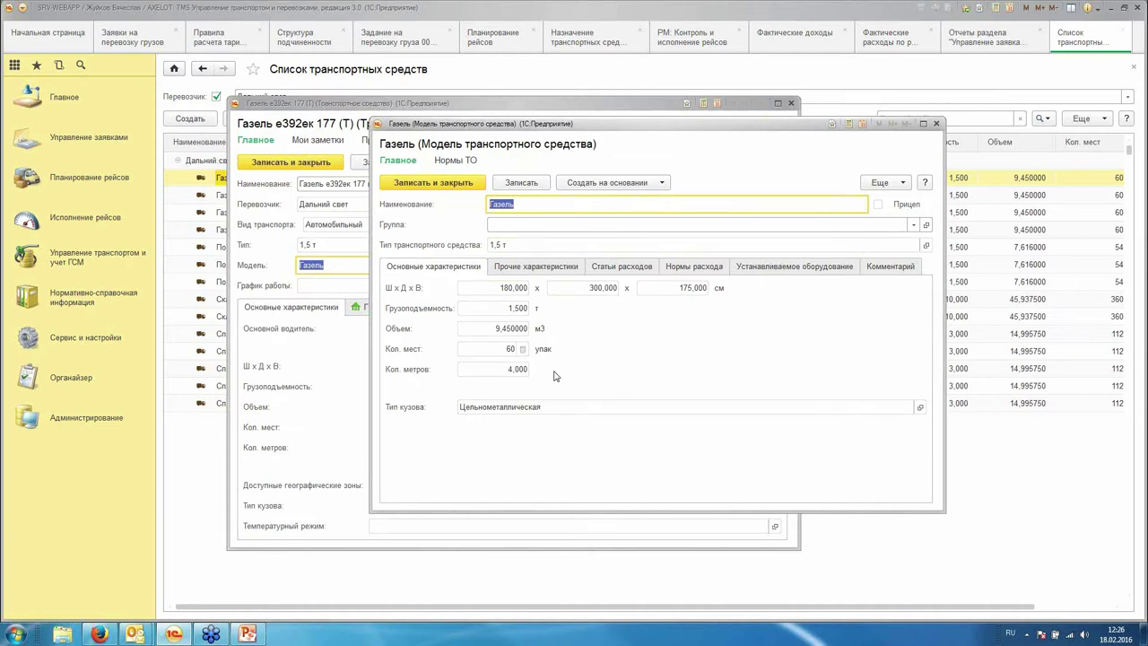
pyautogui.click(560, 274)
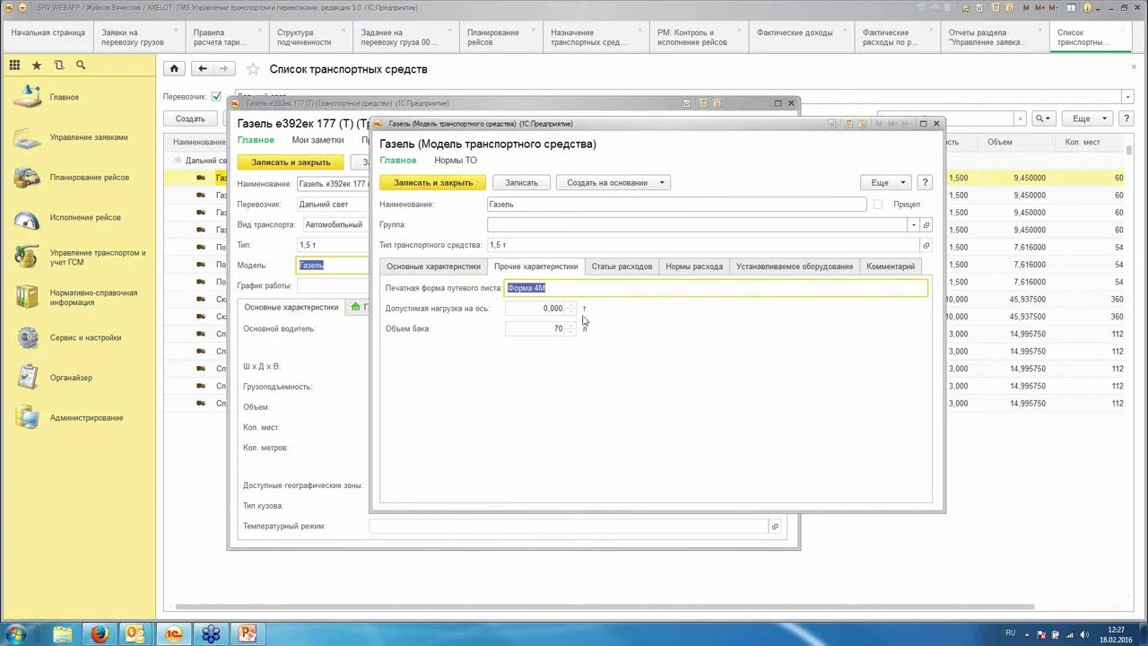
pyautogui.click(535, 332)
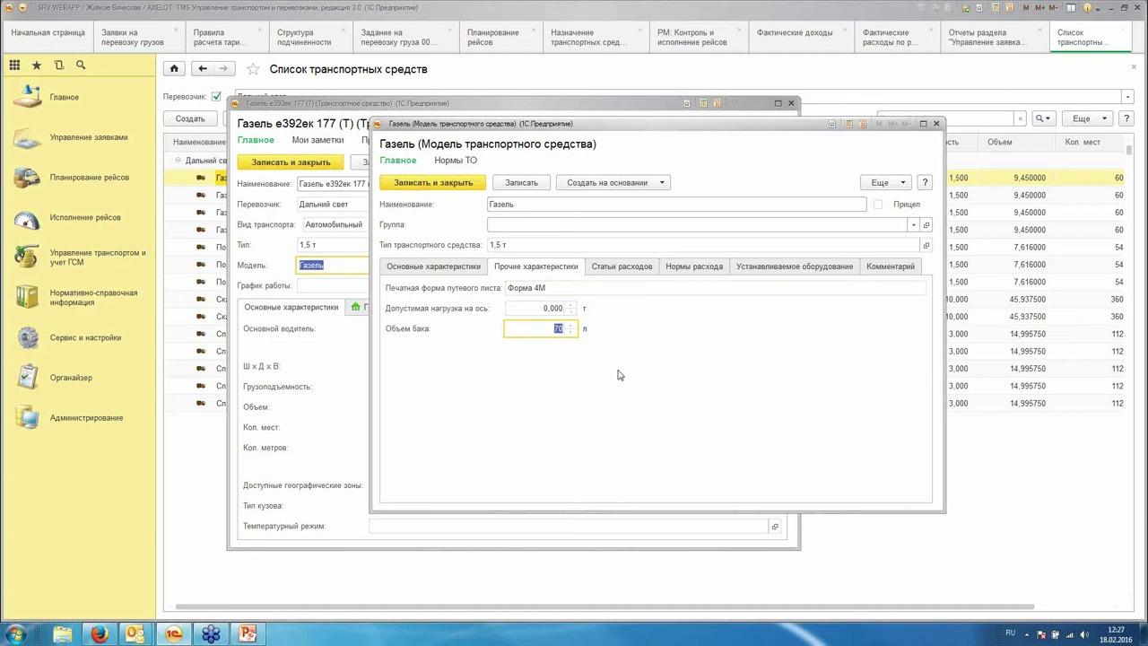
pyautogui.click(935, 123)
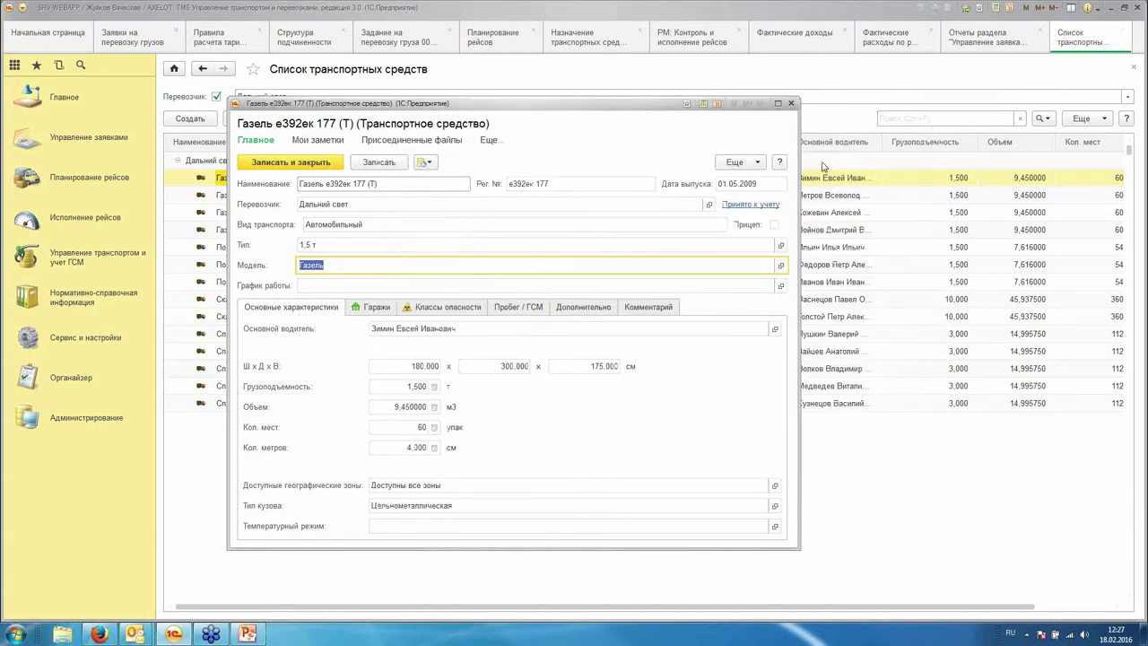
# Step: View the garages assigned to the vehicle and its mileage and fuel data
pyautogui.click(368, 307)
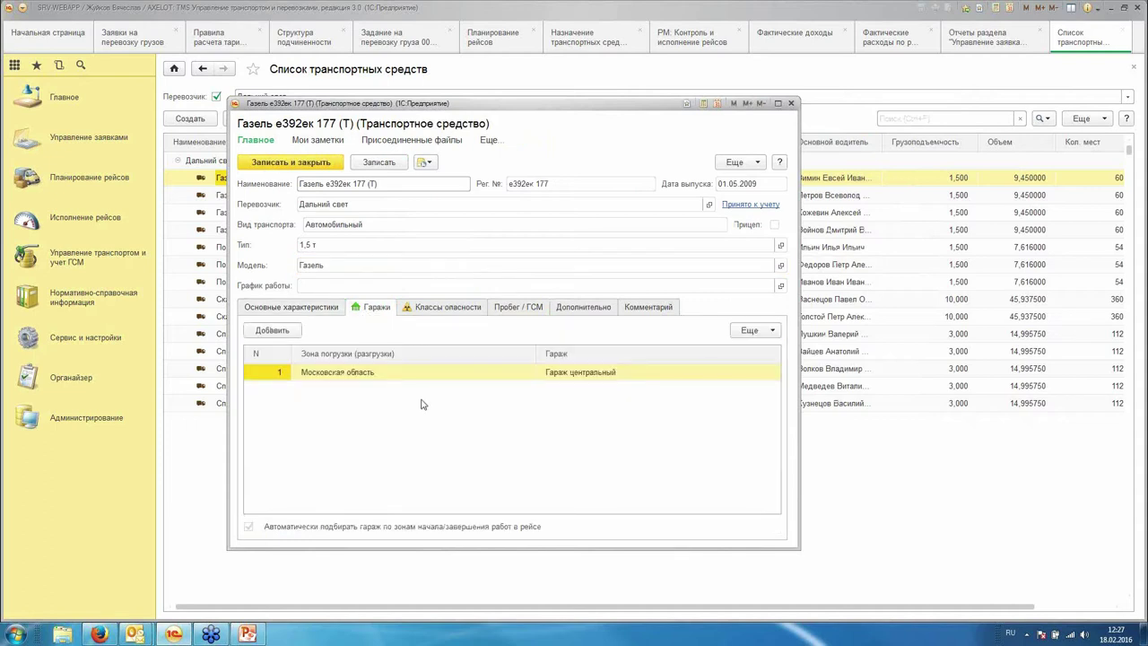
pyautogui.click(520, 308)
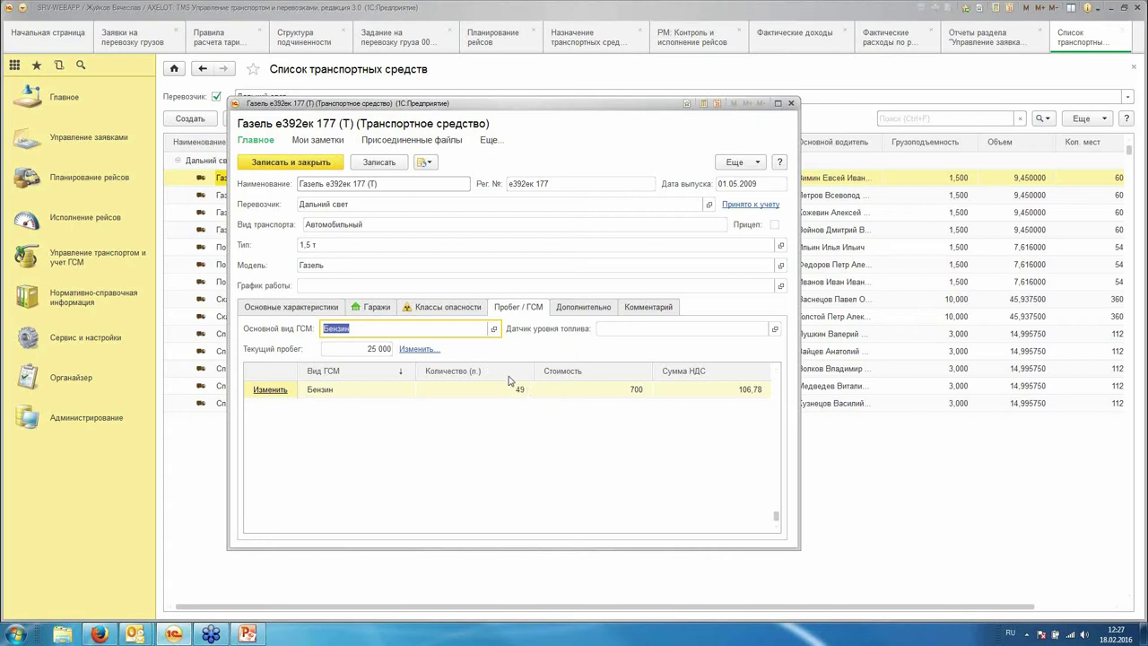
# Step: Open the Расход газель fuel consumption norm from the Нормы расхода of the vehicle's Газель model
pyautogui.click(734, 269)
pyautogui.hotkey('shift', 'F4')
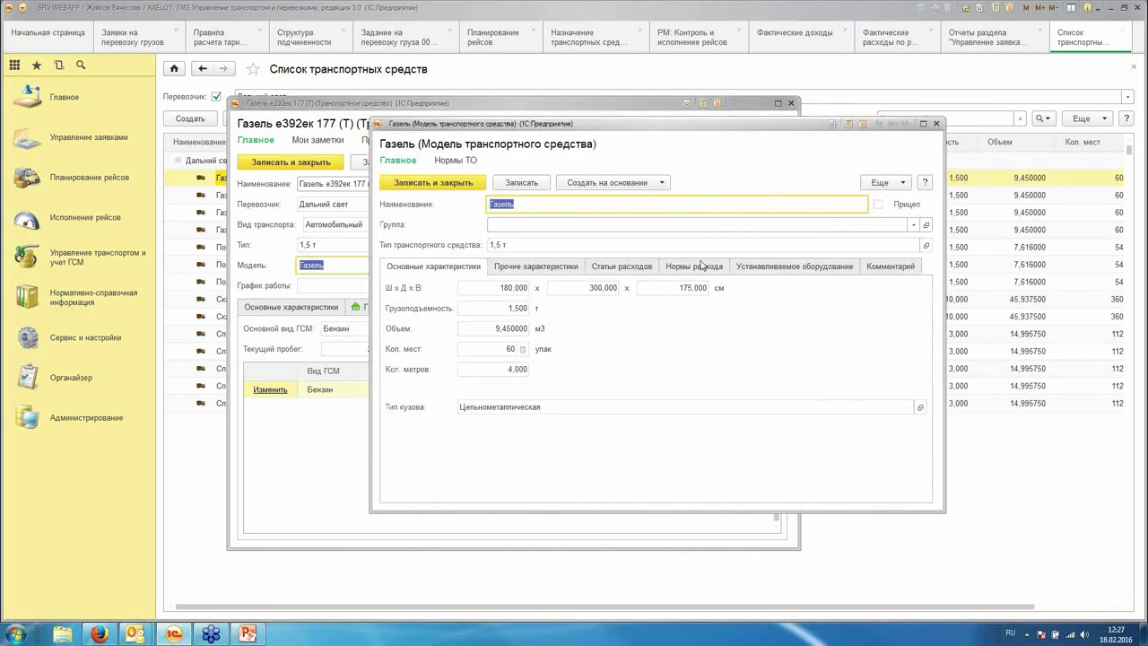
pyautogui.moveTo(746, 129); pyautogui.dragTo(609, 131)
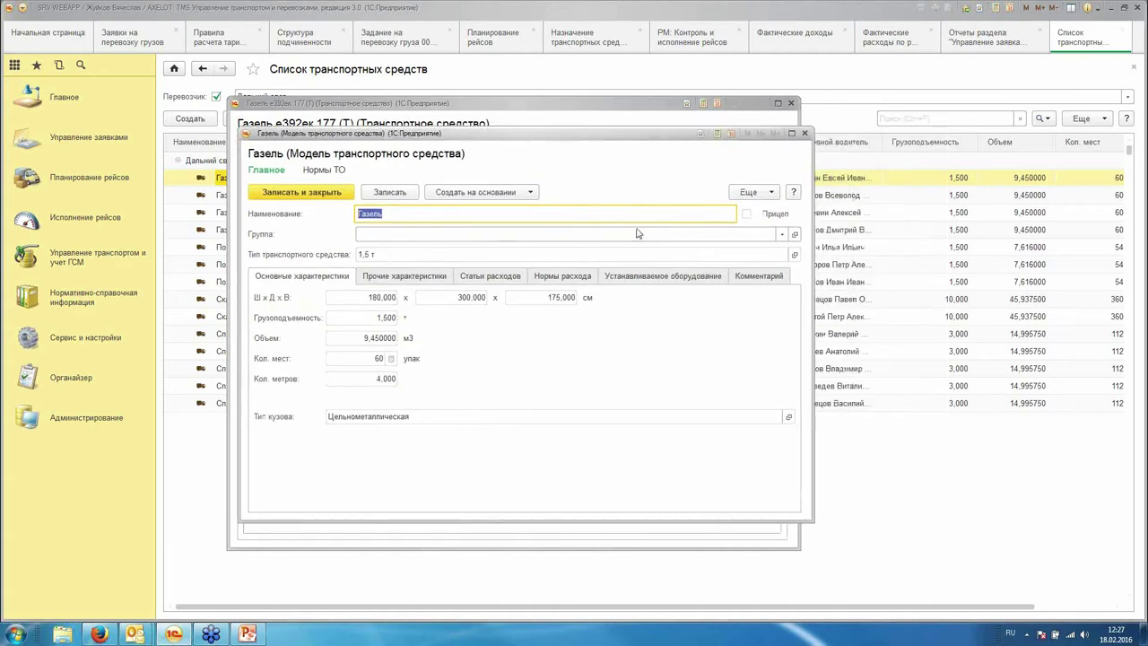
pyautogui.click(561, 280)
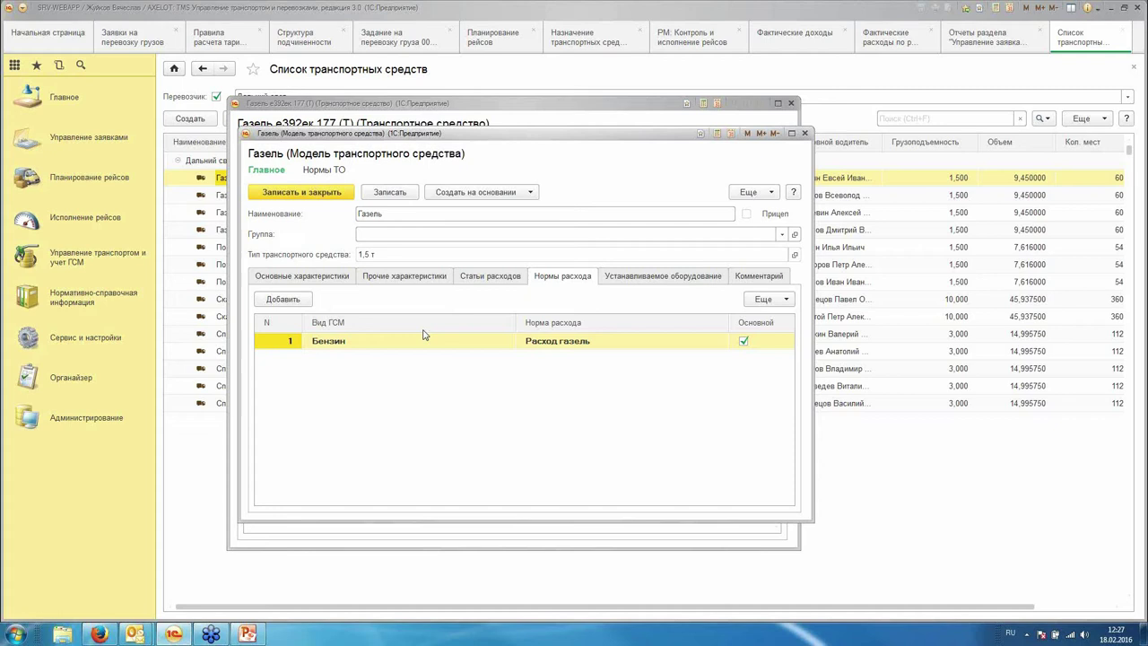
pyautogui.doubleClick(665, 339)
pyautogui.click(721, 341)
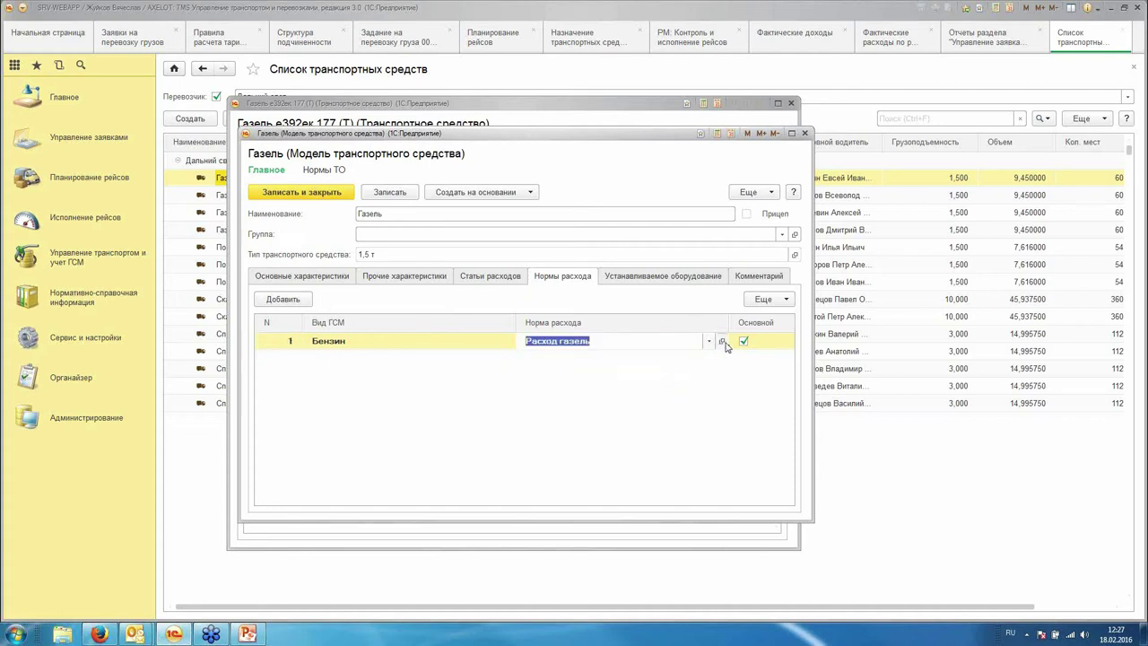
pyautogui.moveTo(576, 228); pyautogui.dragTo(525, 257)
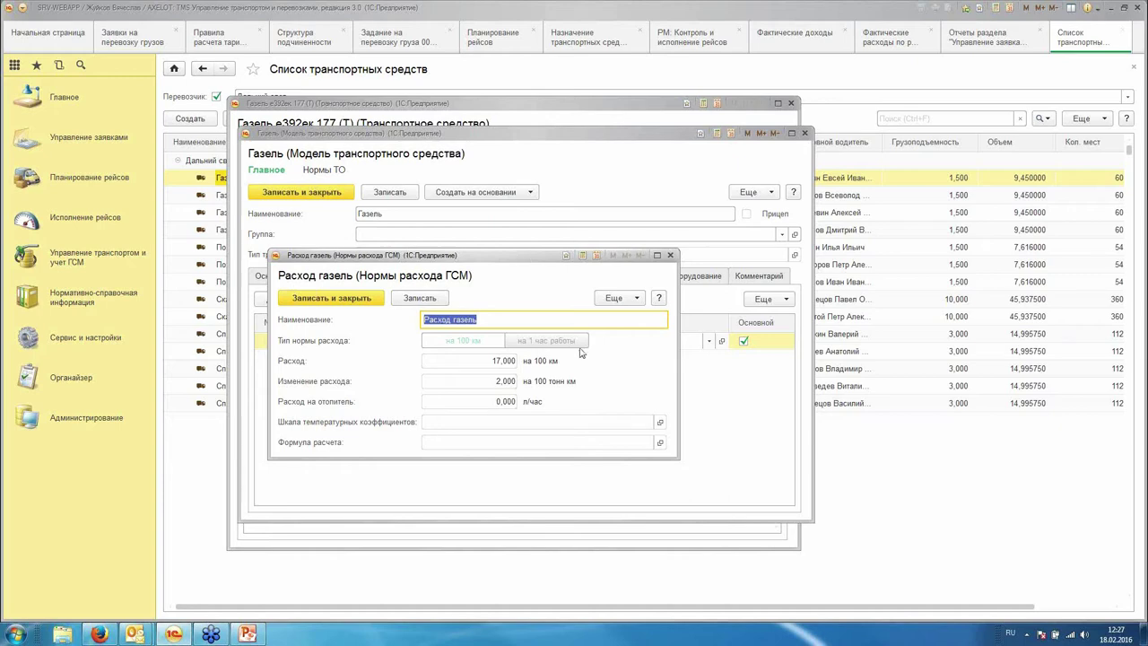
# Step: Unlock the attributes of the Расход газель norm for editing
pyautogui.click(617, 298)
pyautogui.click(663, 423)
pyautogui.click(427, 419)
pyautogui.press('Return')
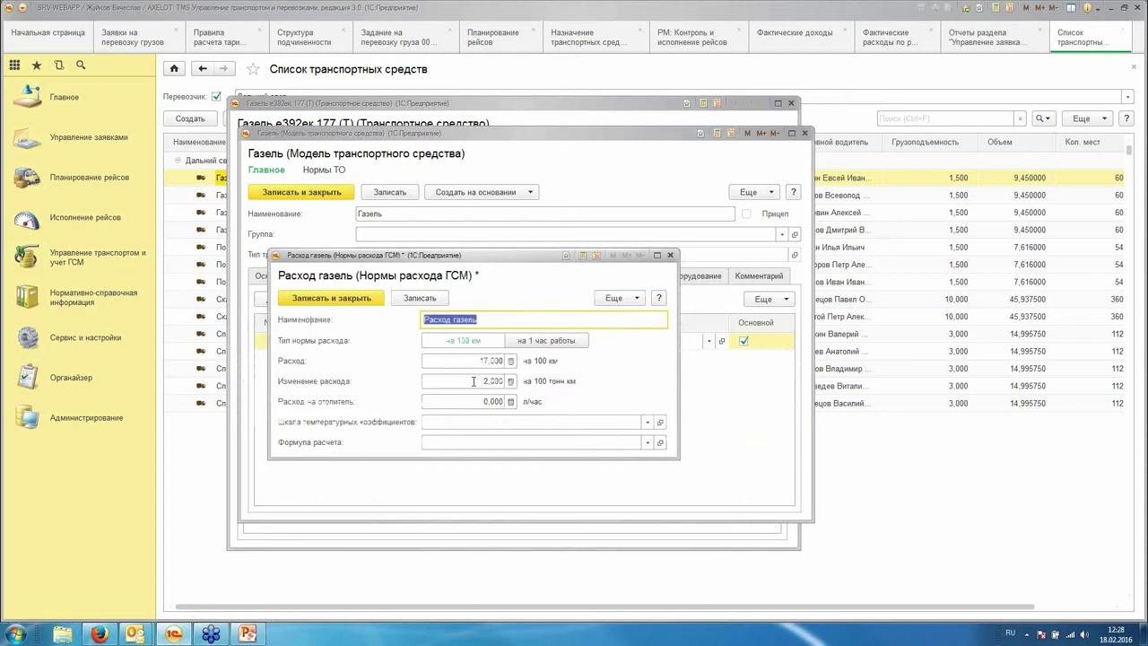
# Step: Review the norm's rate type, base consumption, consumption change and heater consumption fields
pyautogui.click(542, 343)
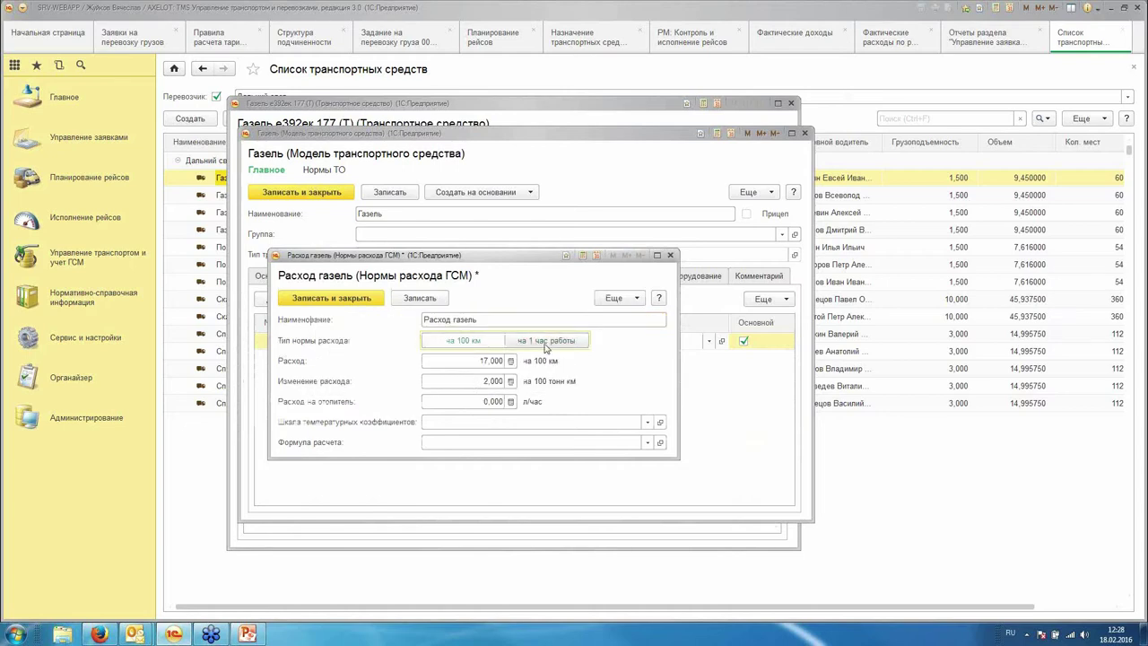
pyautogui.click(583, 345)
pyautogui.click(474, 361)
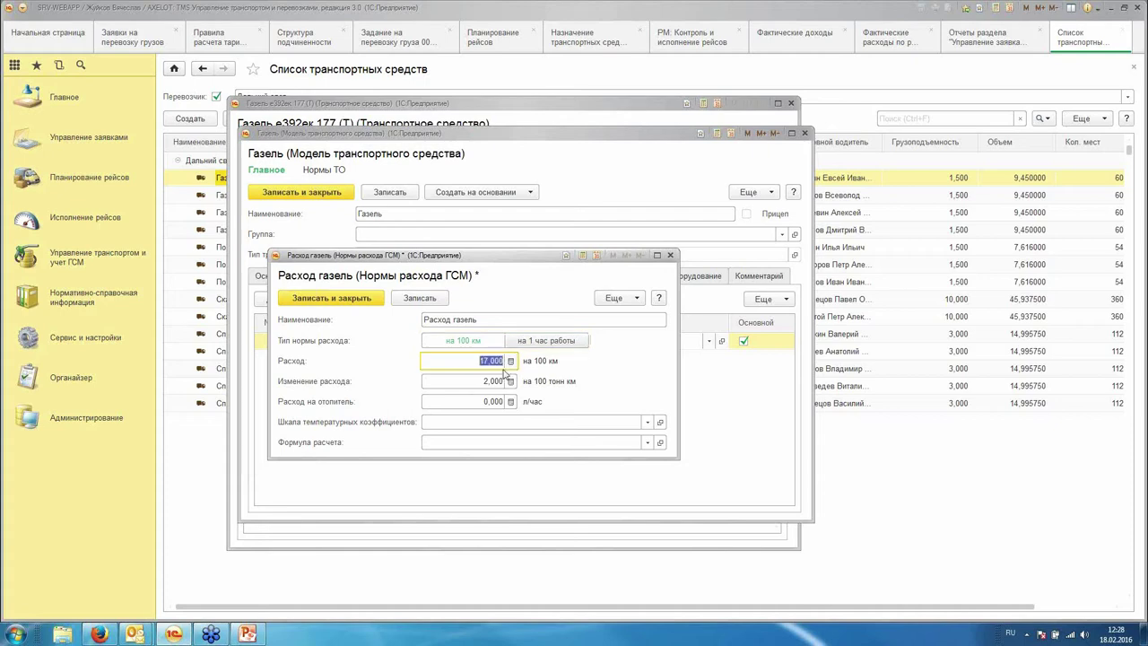
pyautogui.click(477, 381)
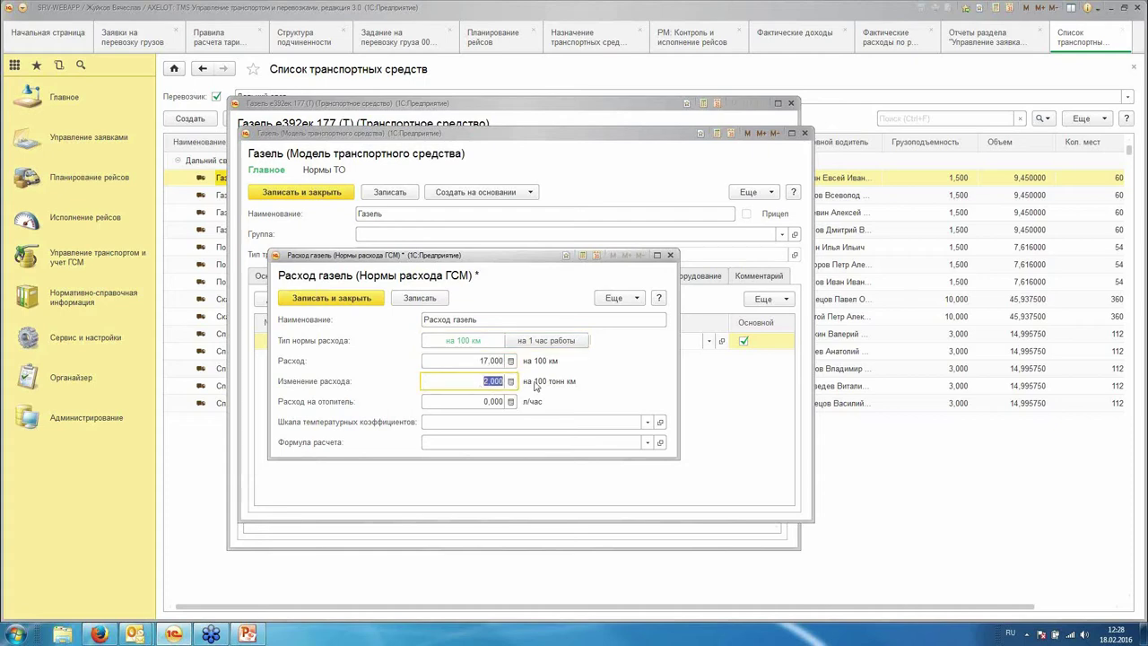
pyautogui.click(471, 404)
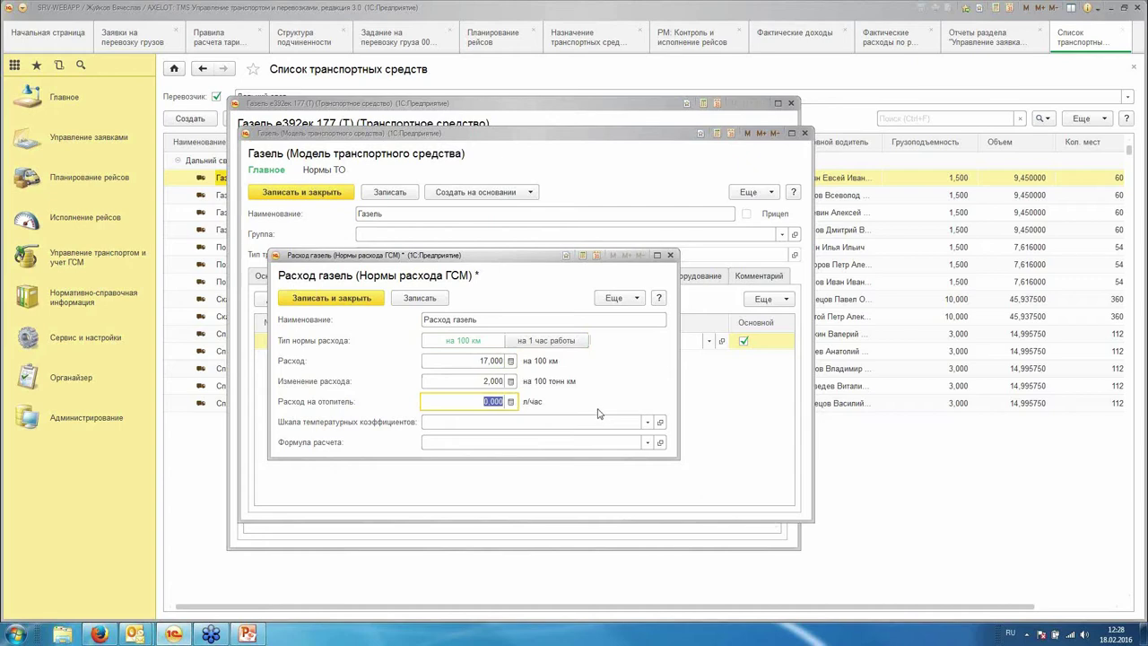
# Step: Set the norm's calculation formula to Для грузовых автомобилей и автопоездов
pyautogui.click(599, 442)
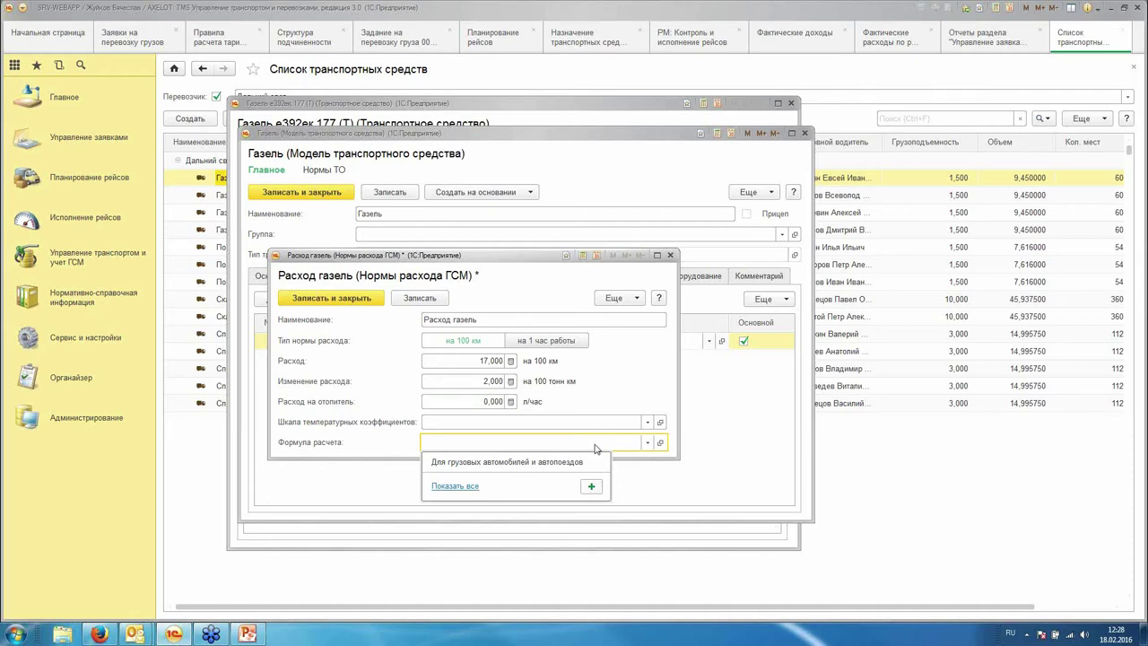
pyautogui.click(577, 463)
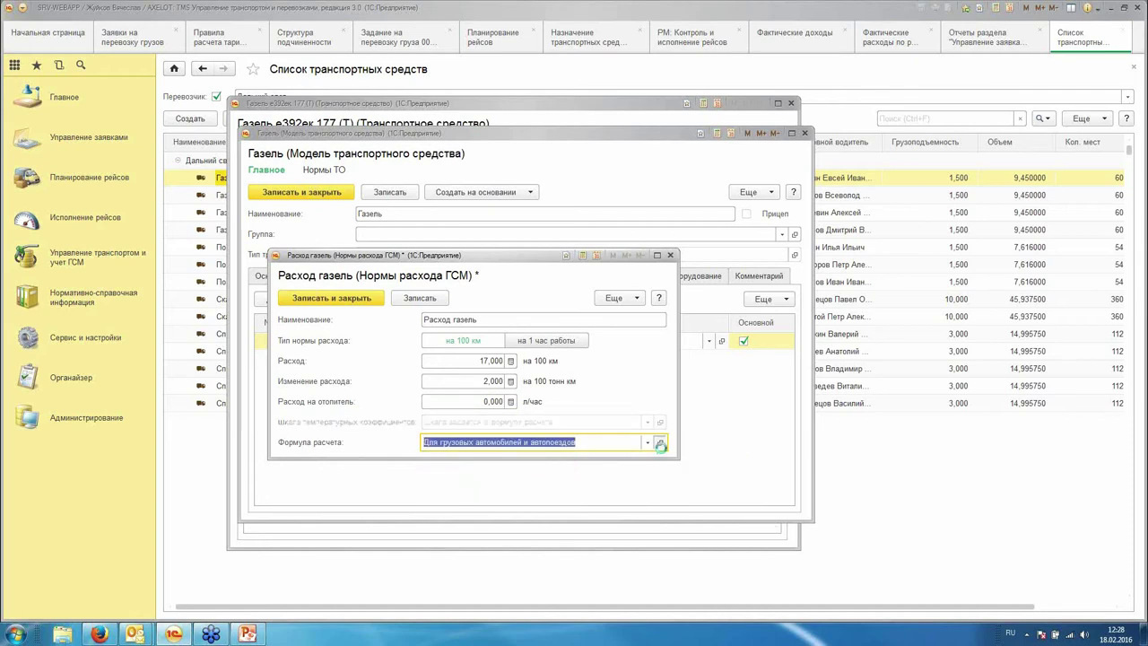
# Step: Examine the calculation rule's formula text, available functions and indicators, and close the rule
pyautogui.click(660, 443)
pyautogui.moveTo(599, 23); pyautogui.dragTo(510, 18)
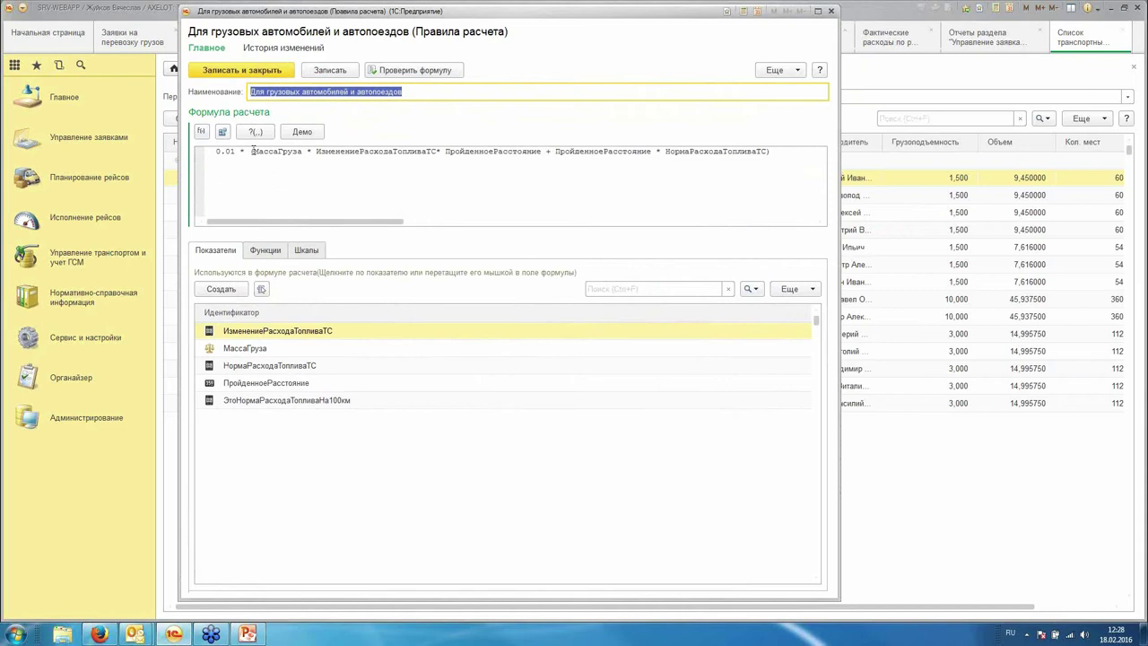
pyautogui.moveTo(252, 151); pyautogui.dragTo(797, 151)
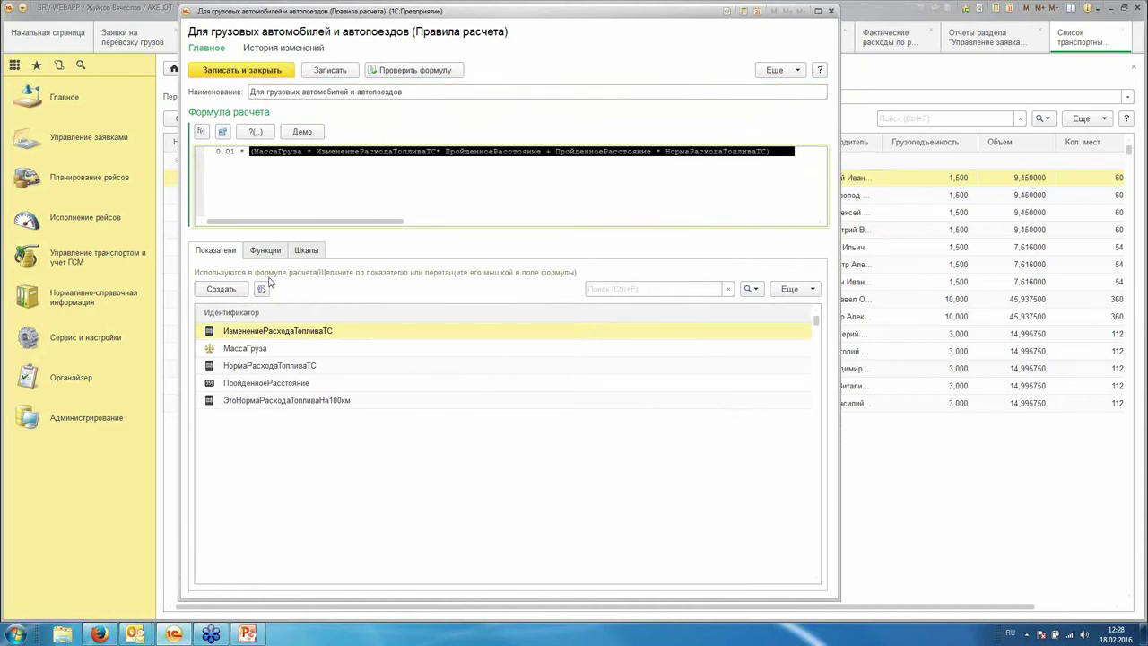
pyautogui.click(265, 251)
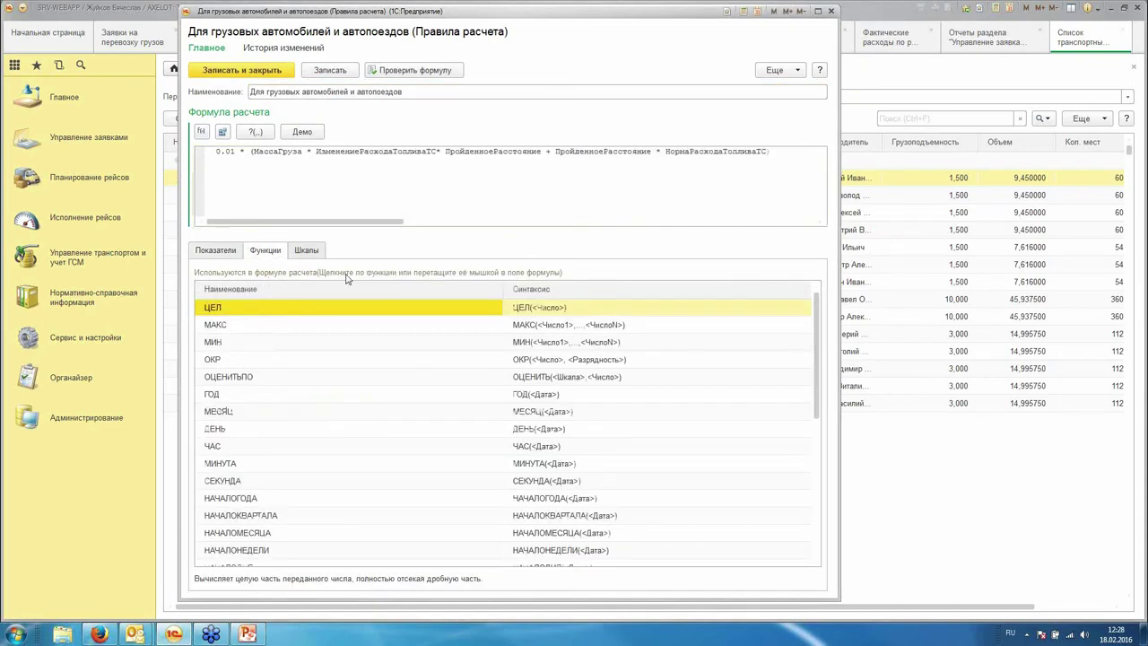
pyautogui.click(216, 255)
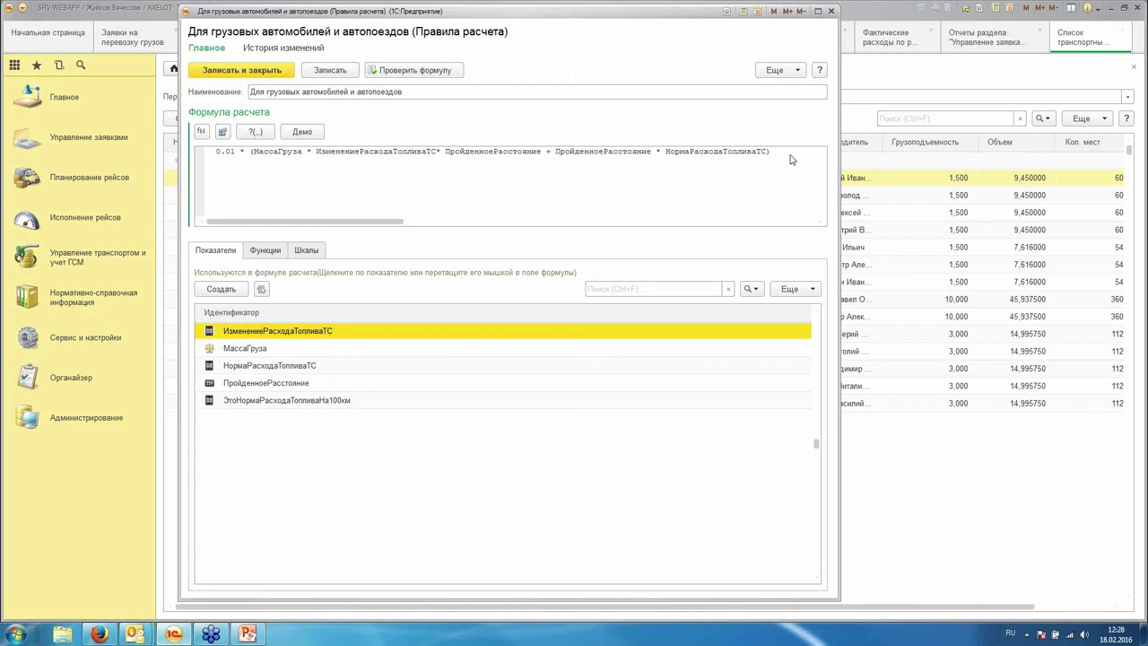
pyautogui.click(831, 11)
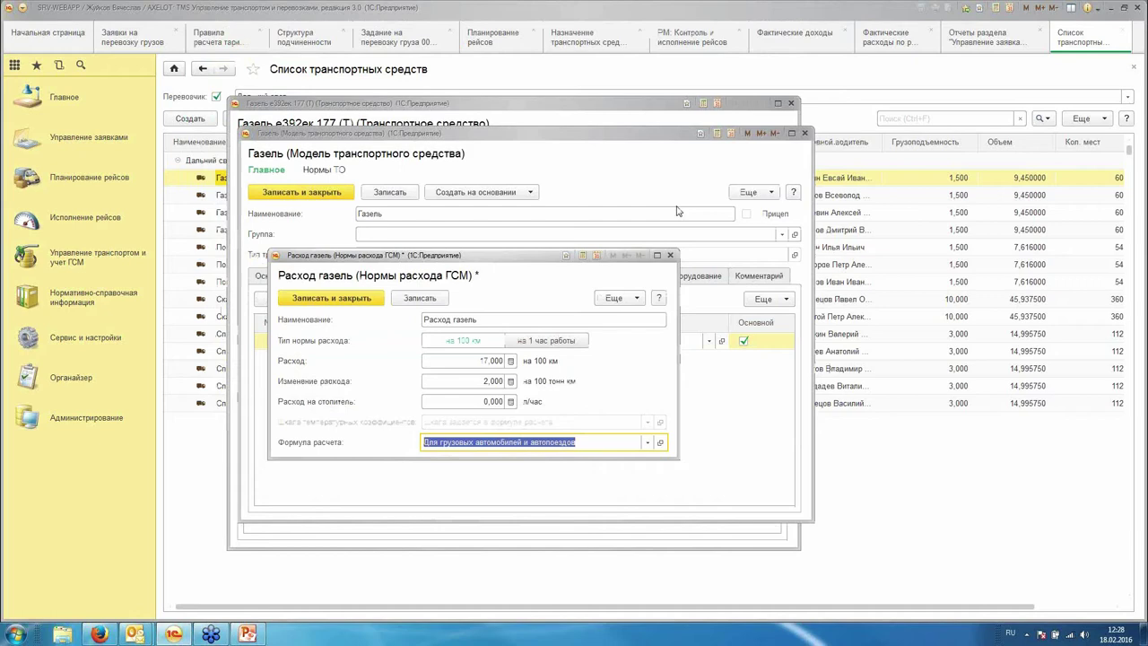
# Step: Close the Расход газель norm without saving its changes, and close the Газель model record
pyautogui.click(670, 255)
pyautogui.click(473, 369)
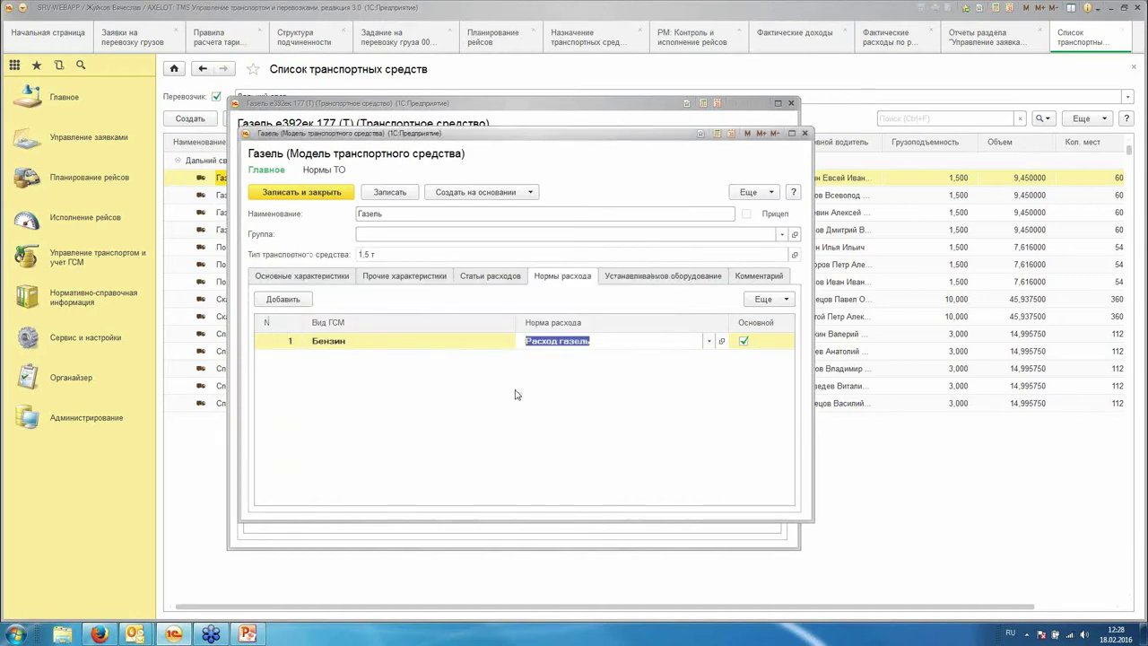
pyautogui.click(804, 132)
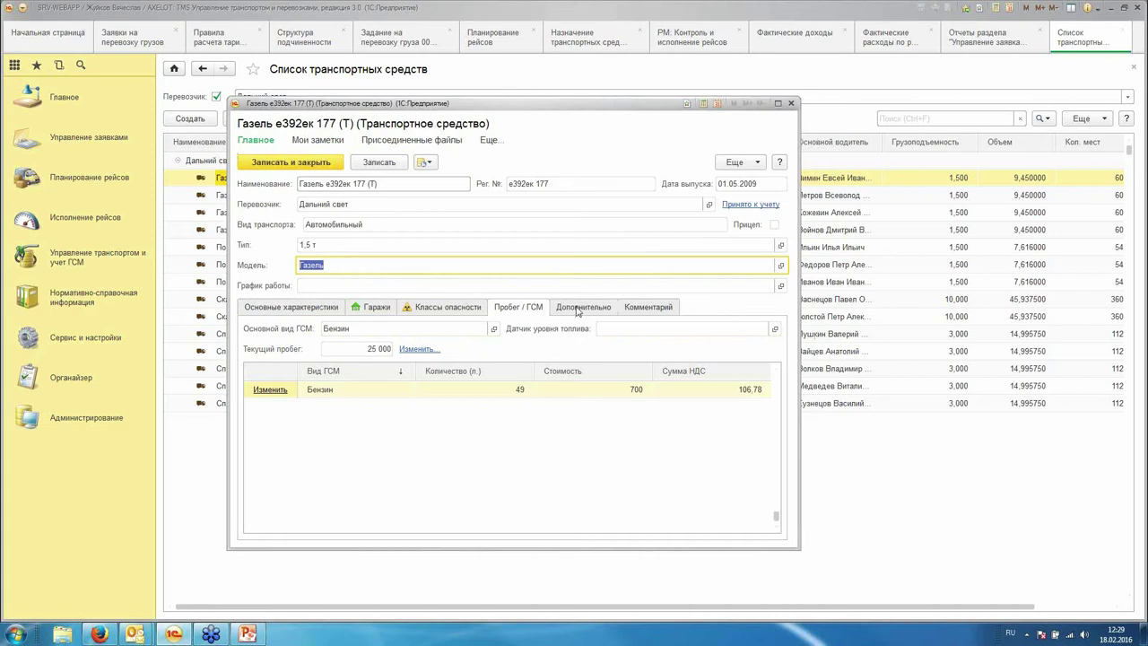
# Step: View the vehicle's Дополнительно settings, and close the vehicle record
pyautogui.click(580, 307)
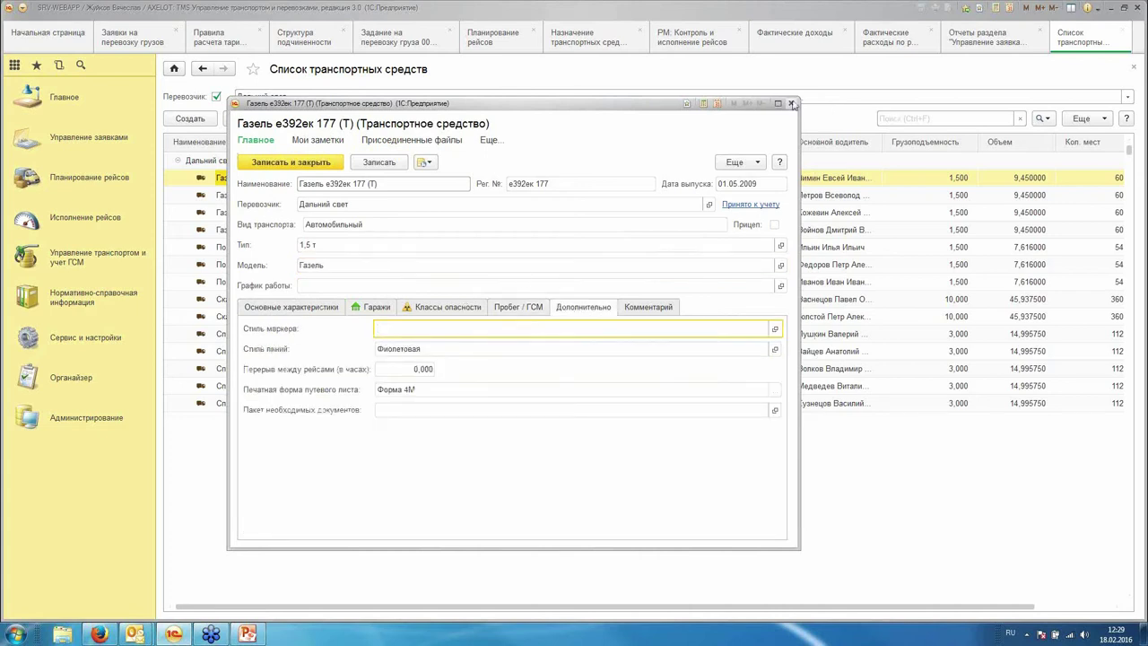
pyautogui.click(790, 103)
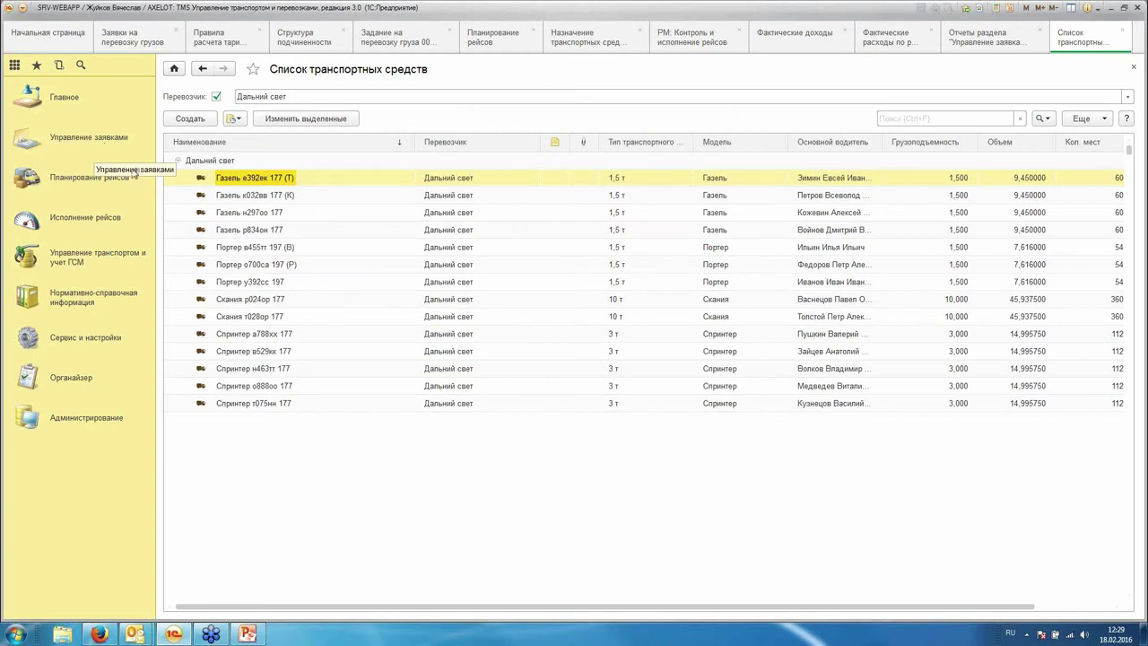
pyautogui.click(125, 258)
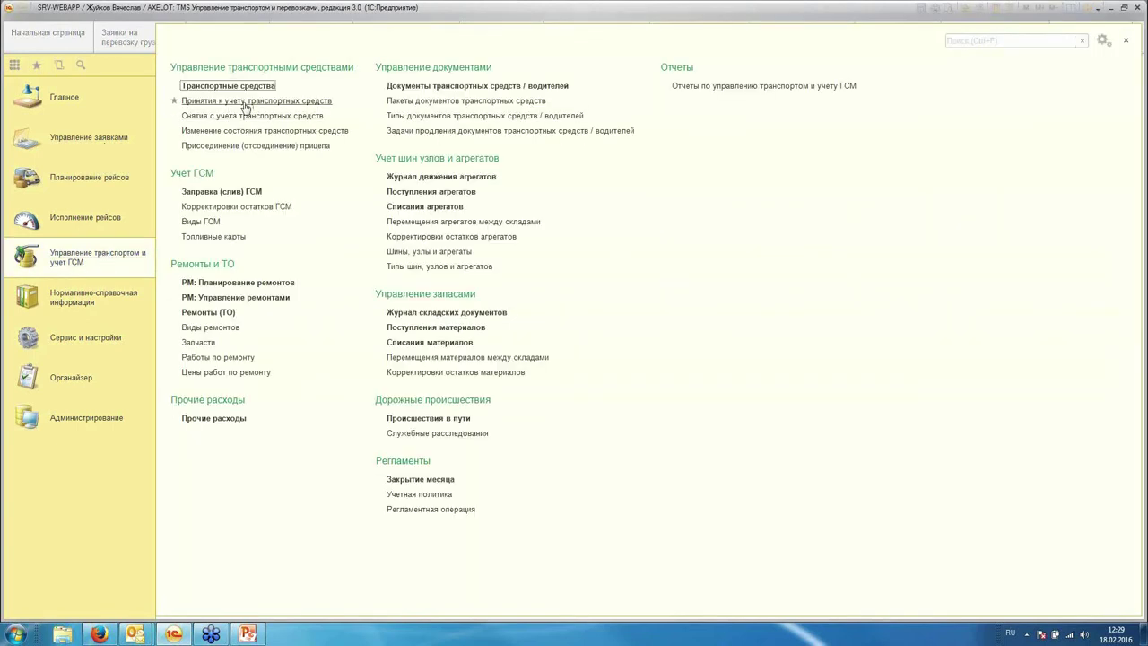
pyautogui.click(251, 100)
pyautogui.doubleClick(348, 142)
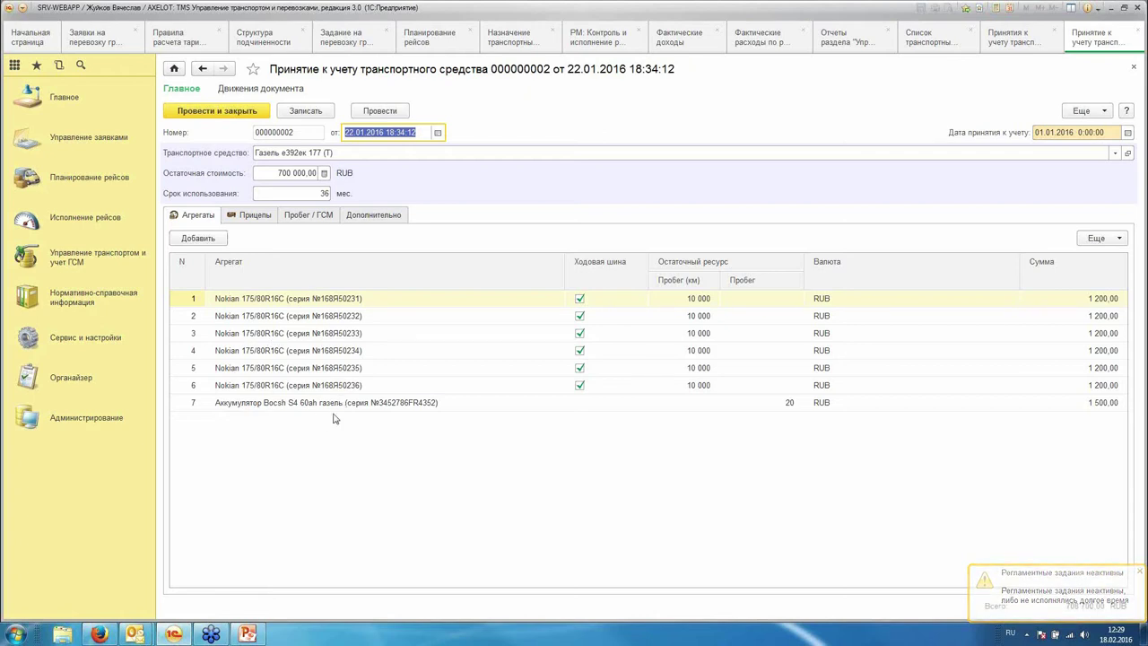
pyautogui.click(251, 215)
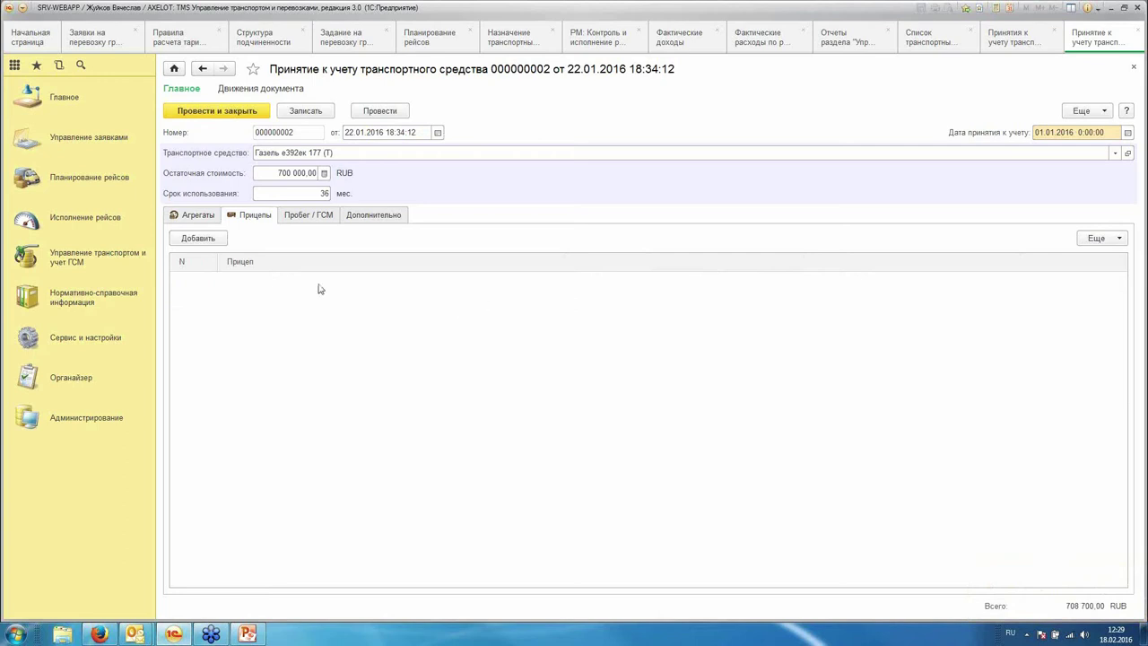
pyautogui.click(326, 217)
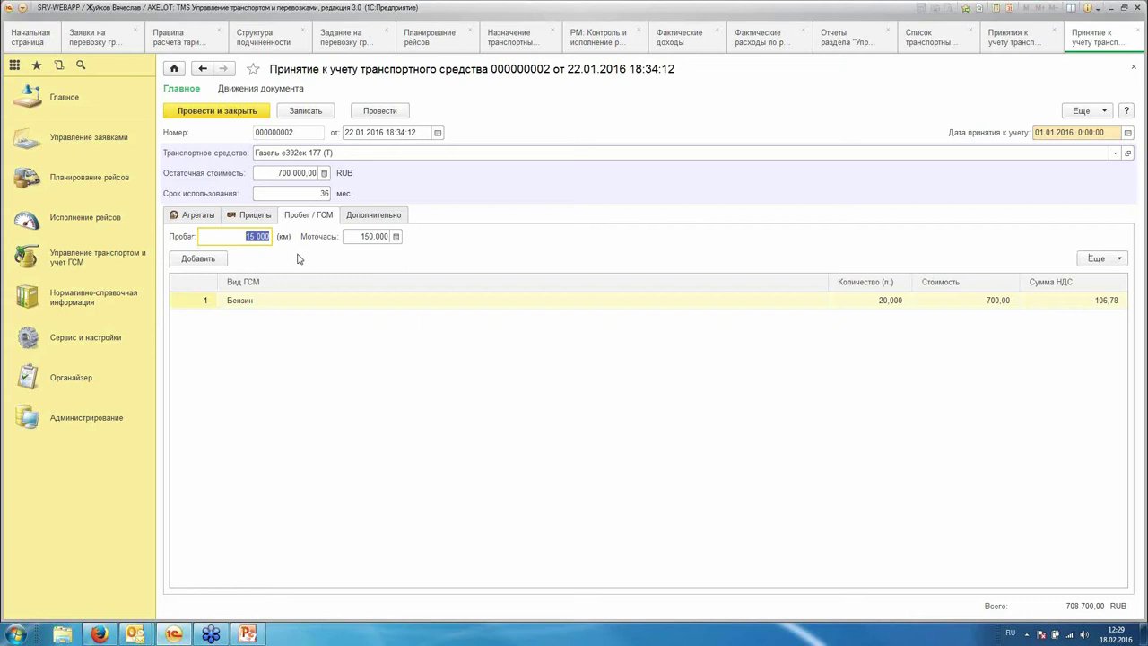
pyautogui.click(762, 303)
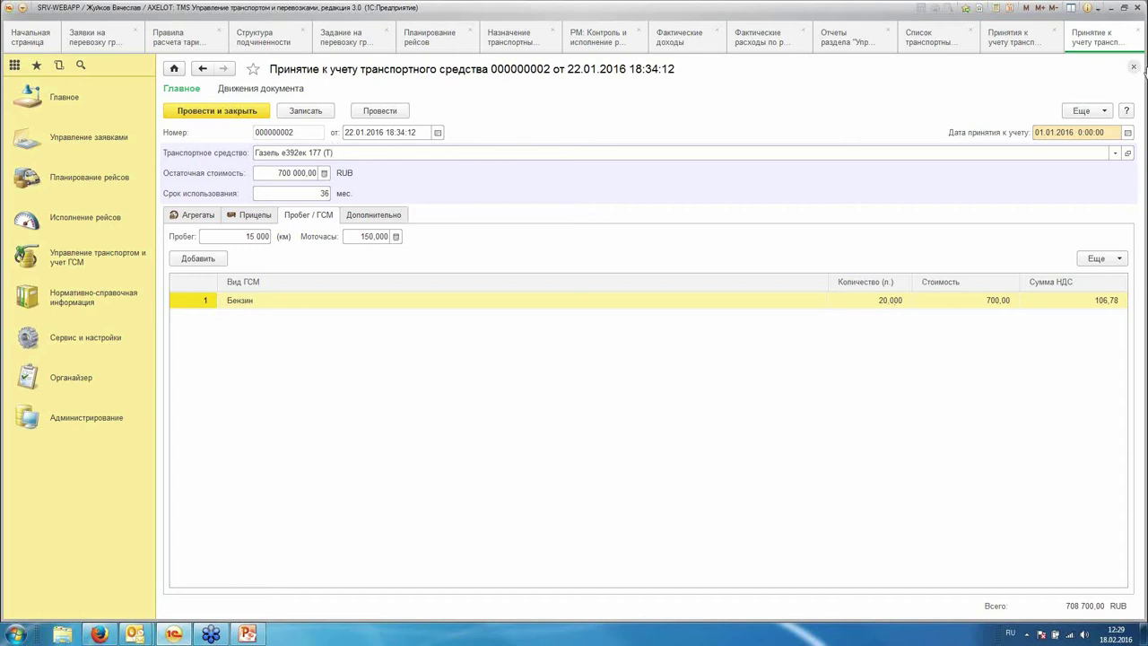
pyautogui.click(192, 215)
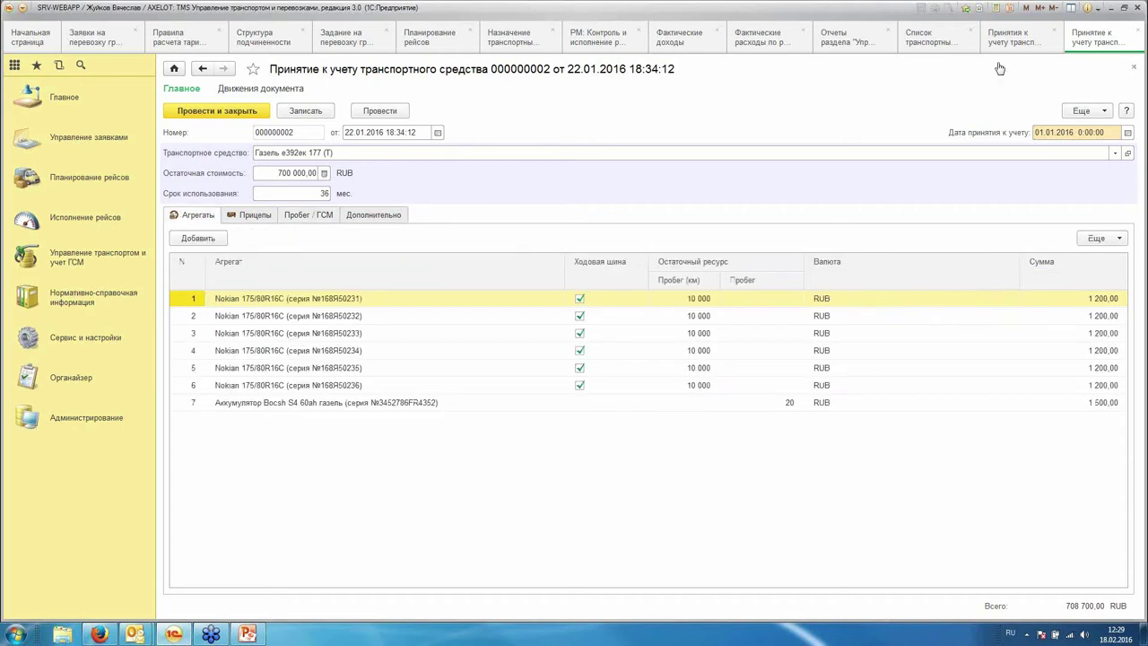
pyautogui.click(1132, 71)
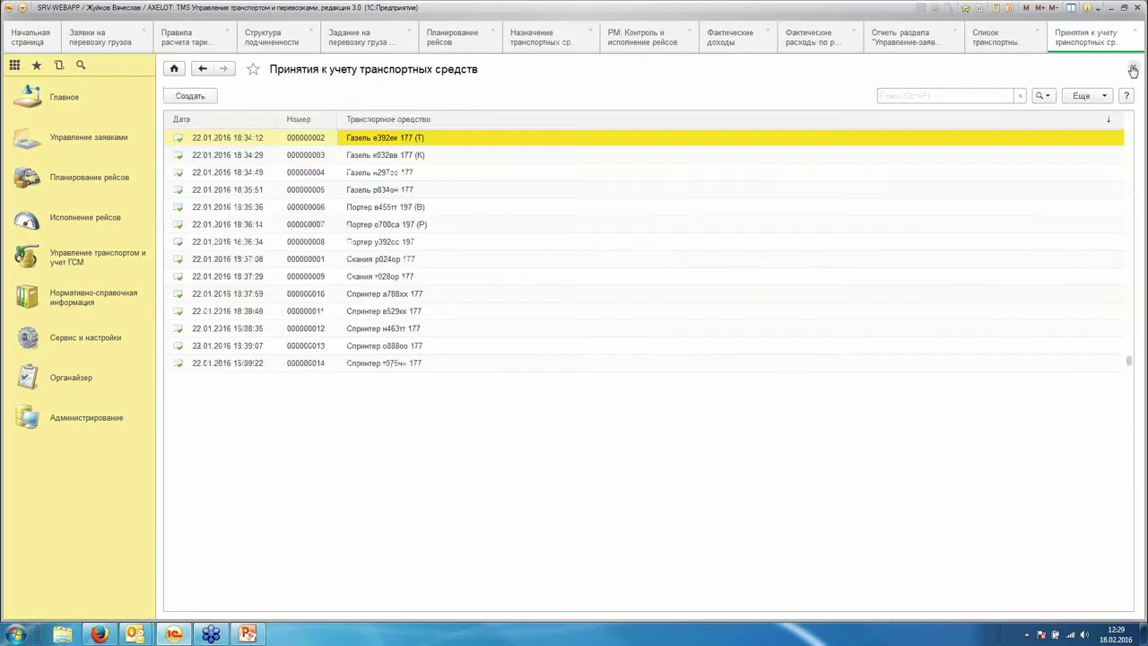
pyautogui.click(1133, 70)
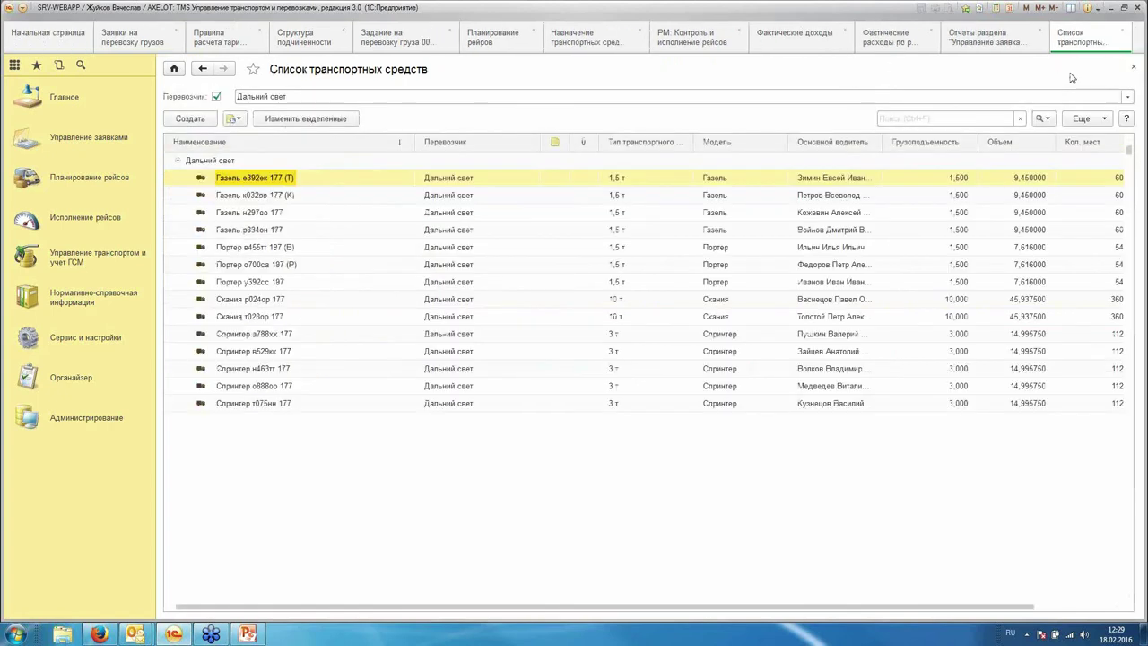
pyautogui.click(93, 231)
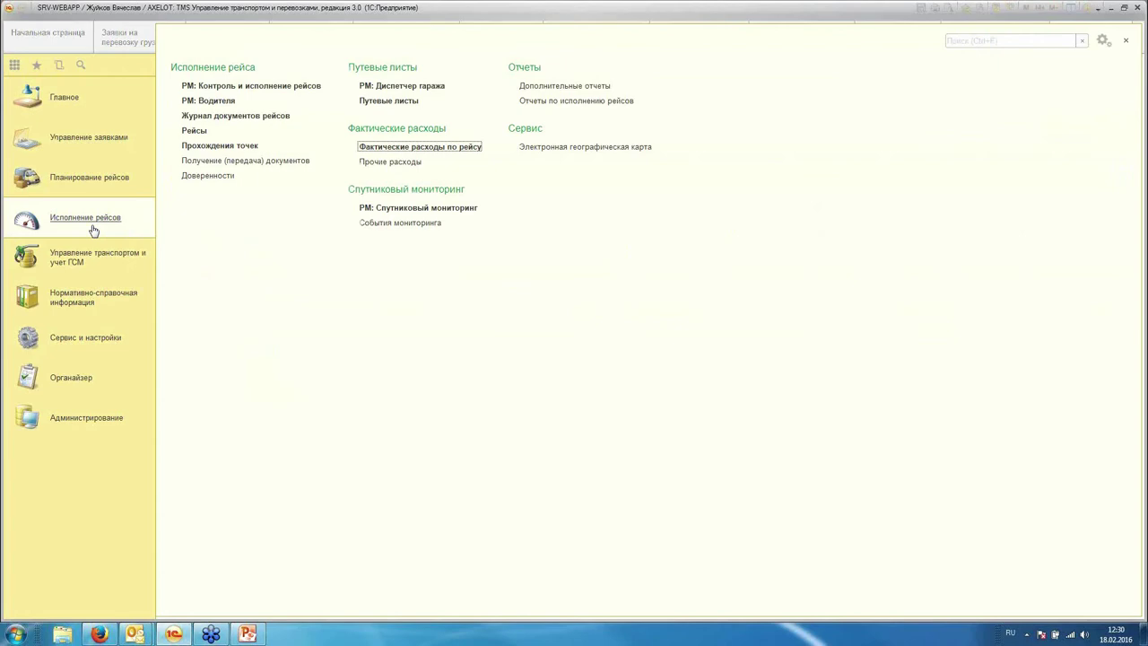
pyautogui.click(68, 258)
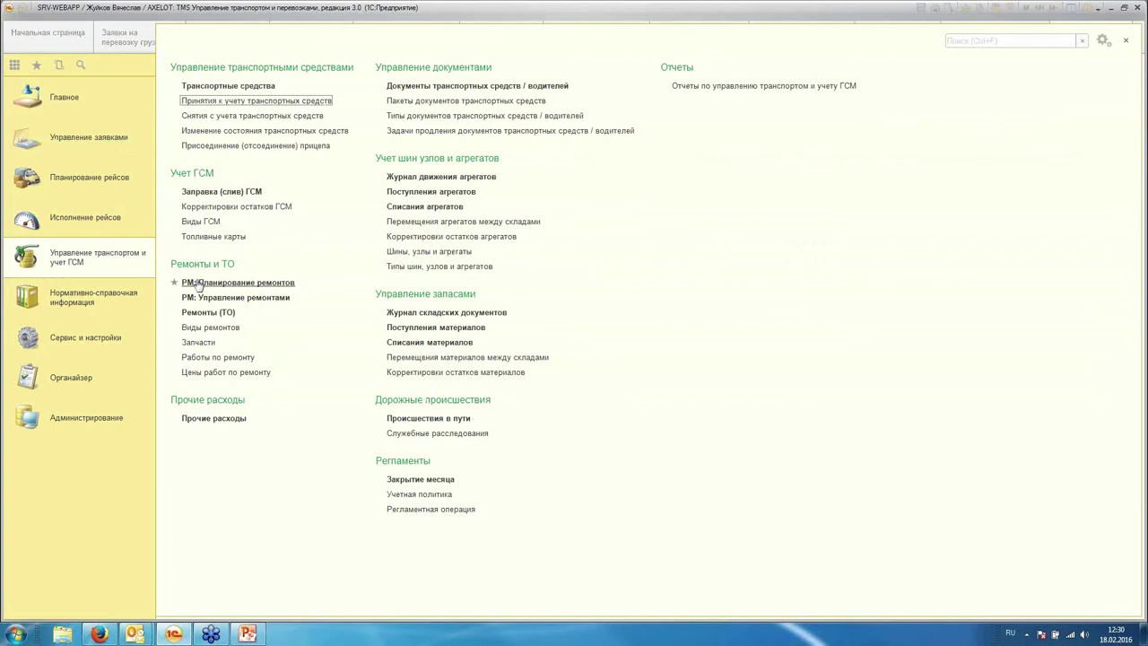
pyautogui.click(135, 253)
pyautogui.click(103, 217)
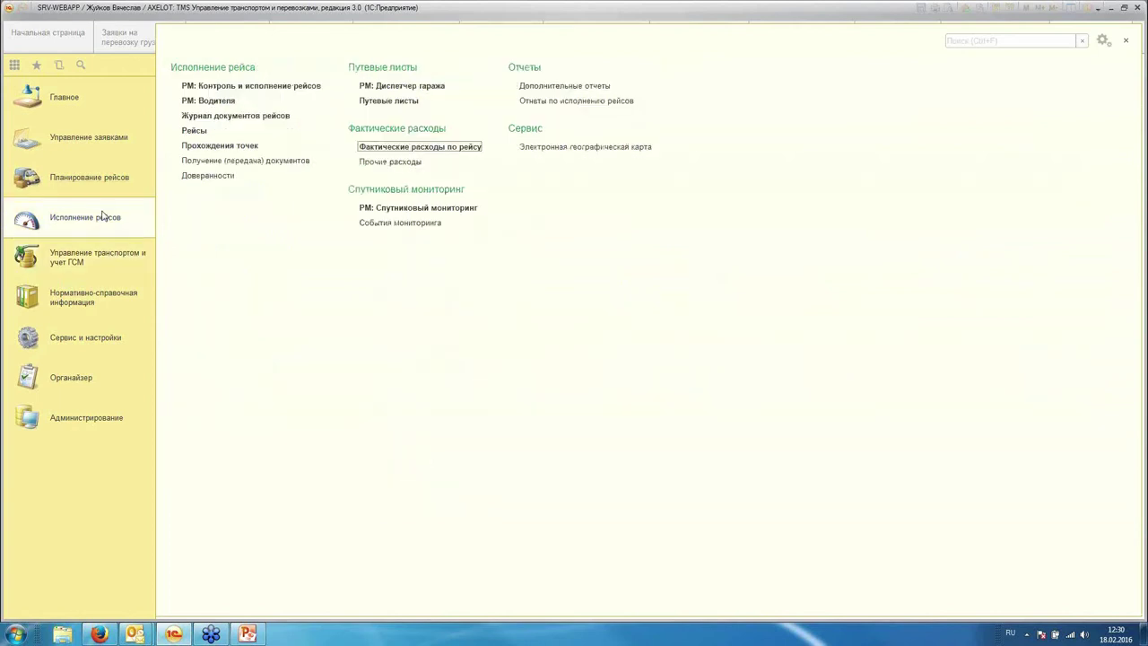
pyautogui.click(400, 86)
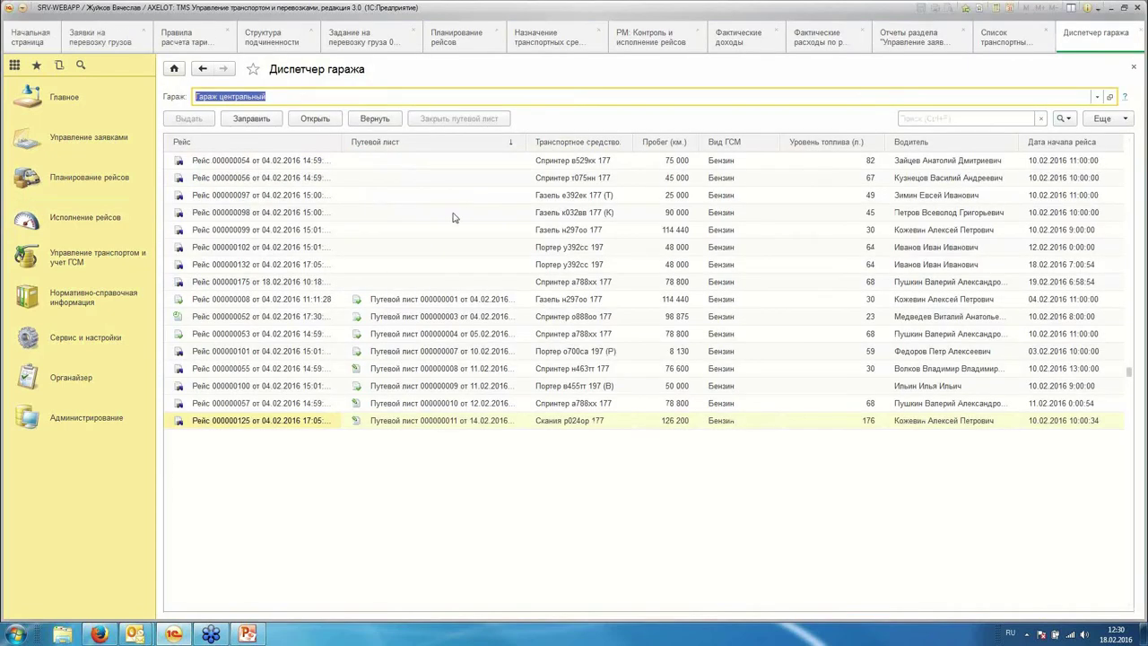
pyautogui.click(447, 286)
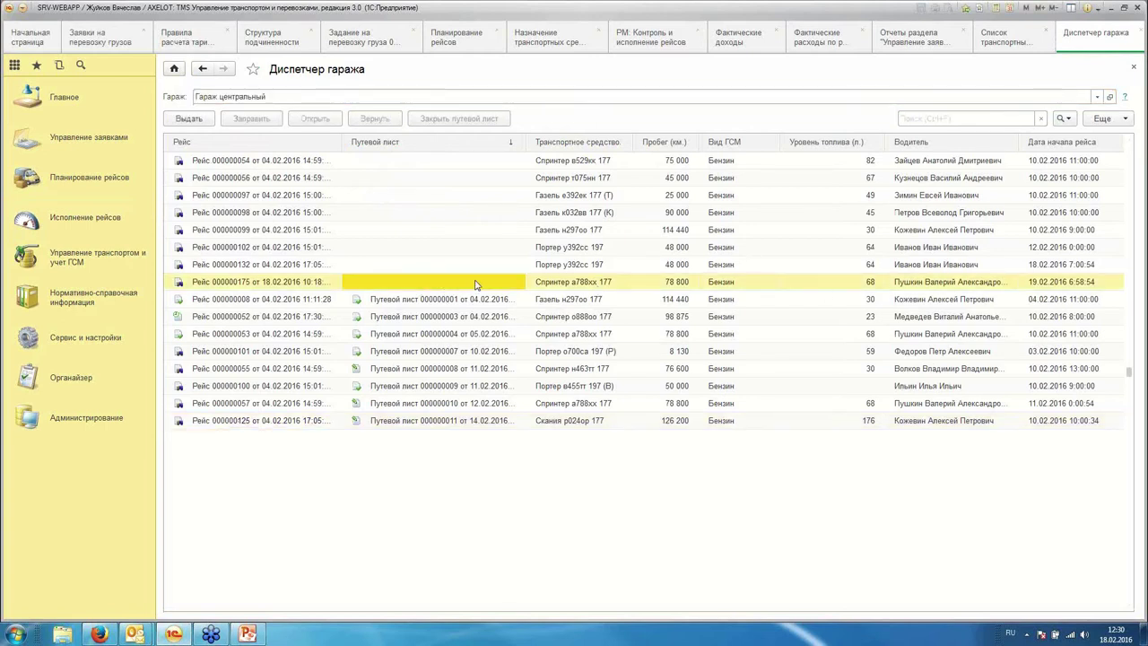
pyautogui.click(193, 120)
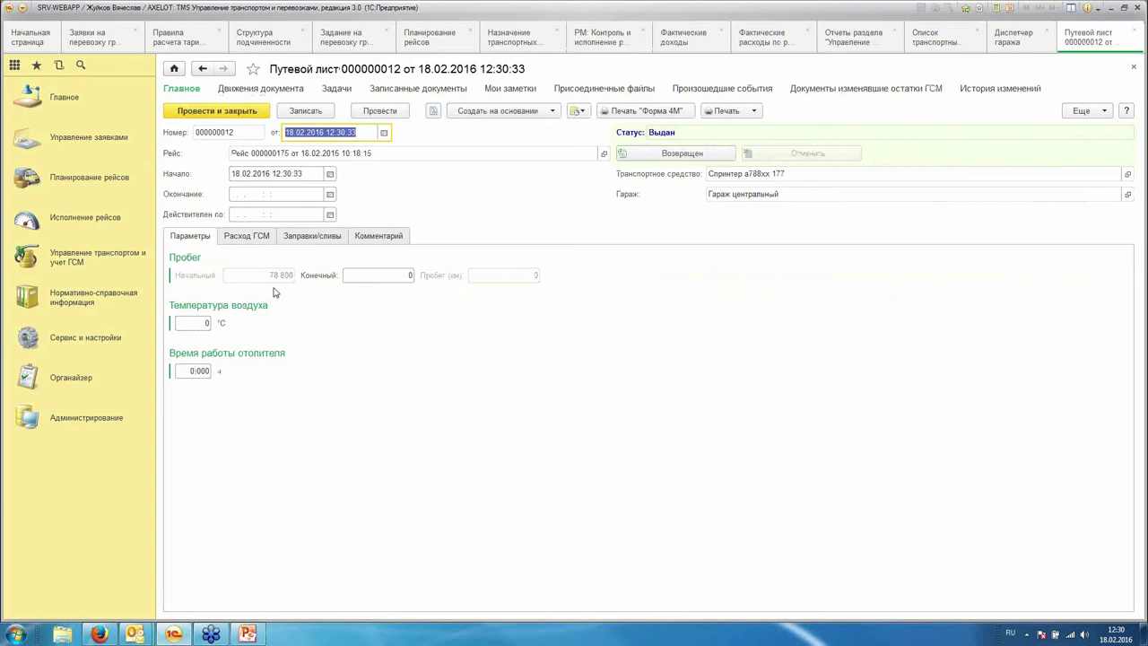
# Step: Calculate the waybill's planned fuel consumption, and view and close its Форма 4М printout
pyautogui.click(248, 237)
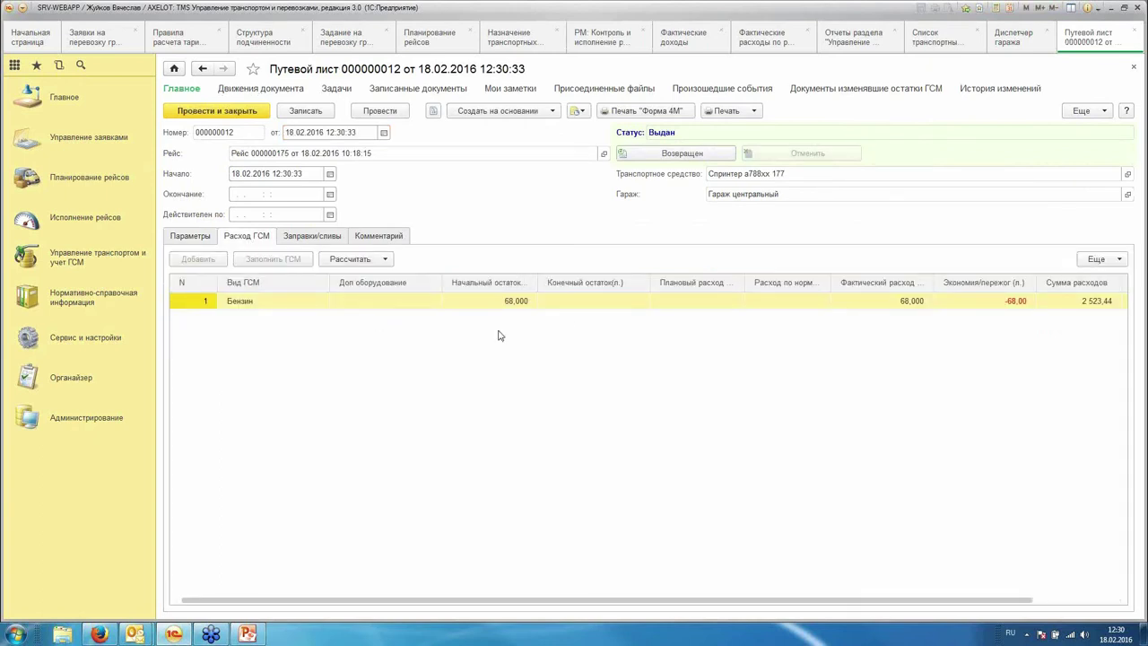
pyautogui.click(357, 259)
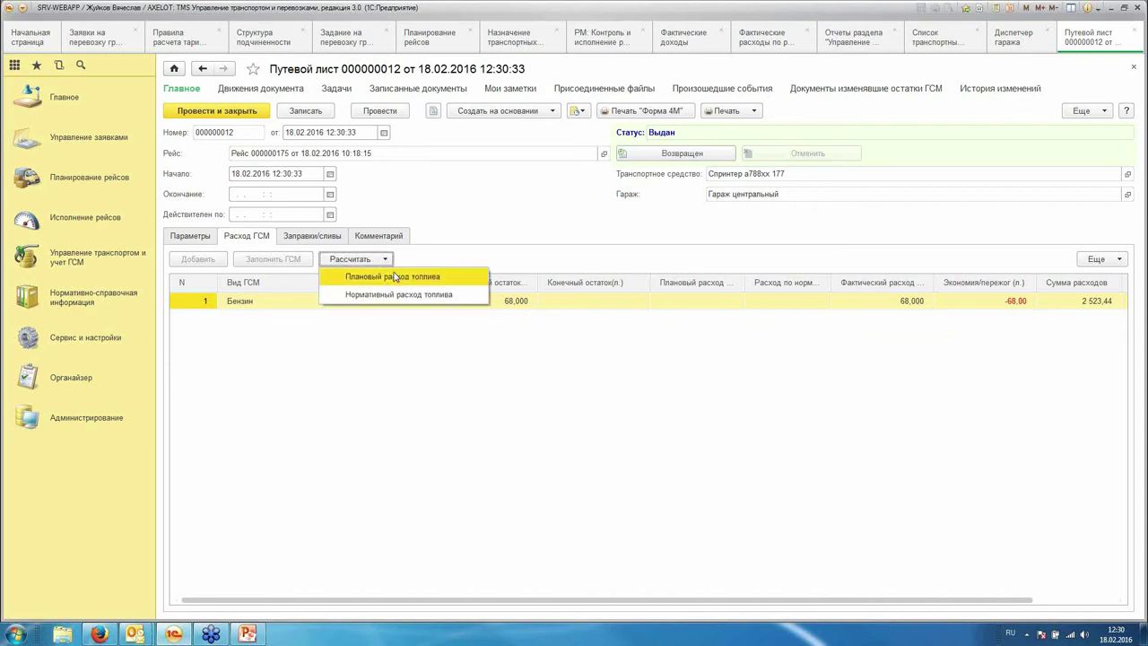
pyautogui.click(448, 278)
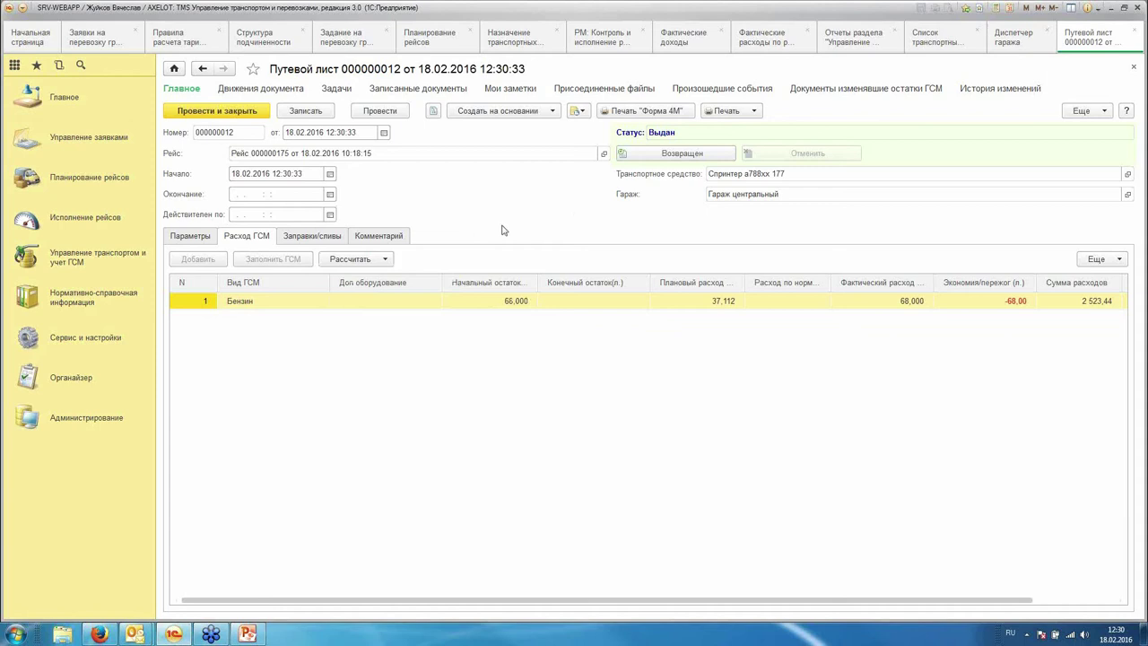
pyautogui.click(646, 109)
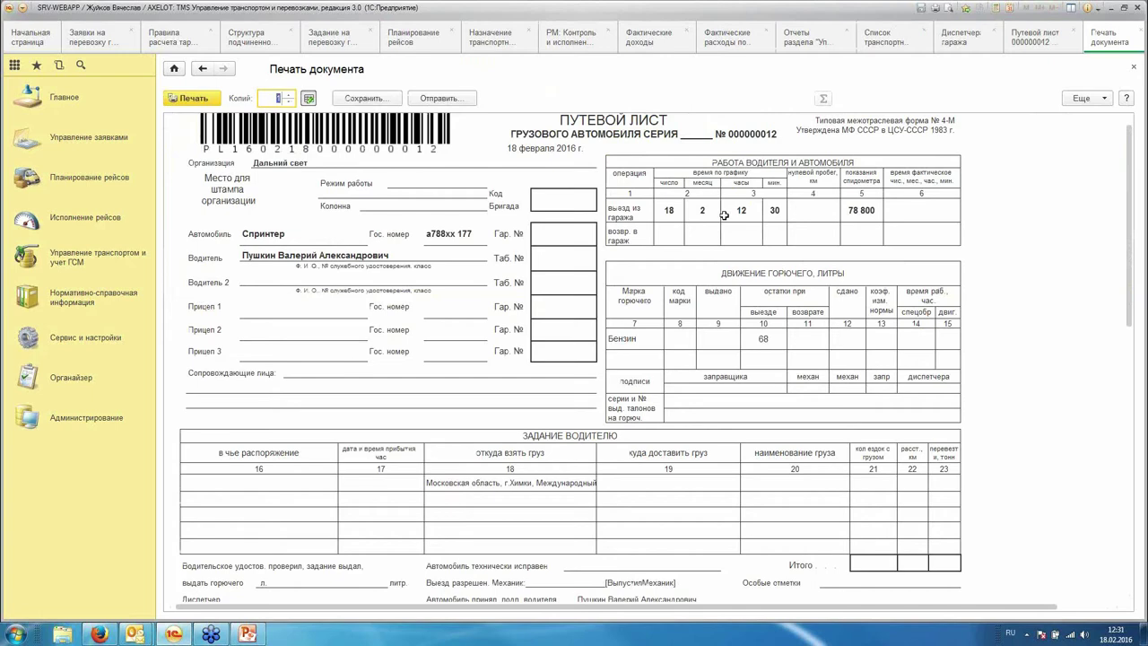
pyautogui.click(1142, 34)
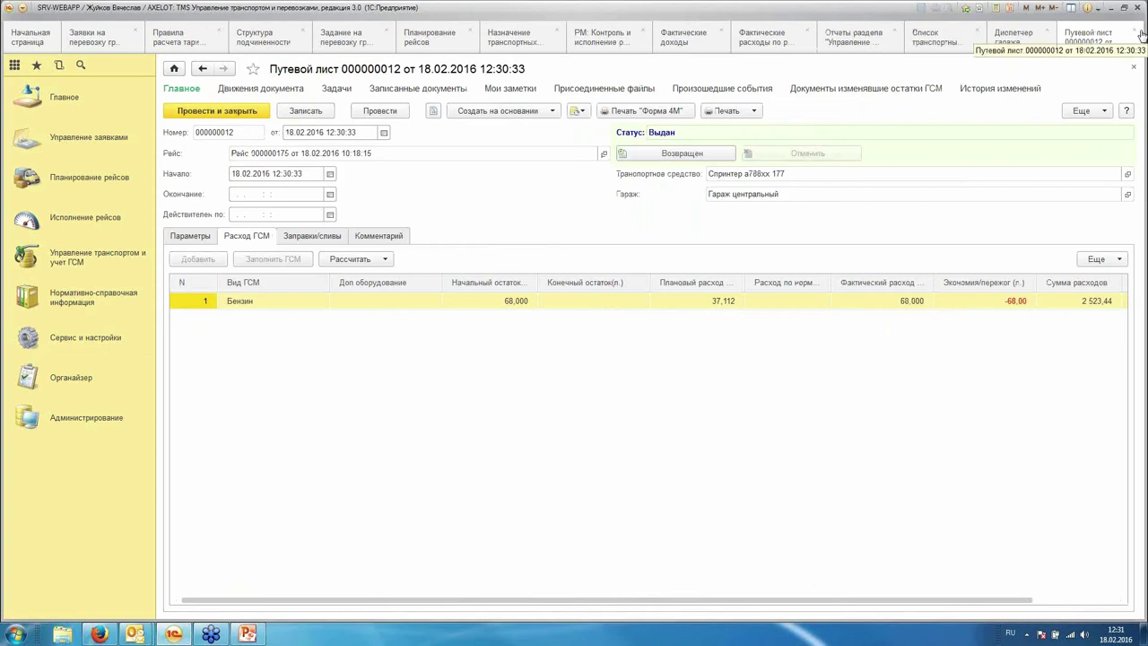
pyautogui.click(114, 220)
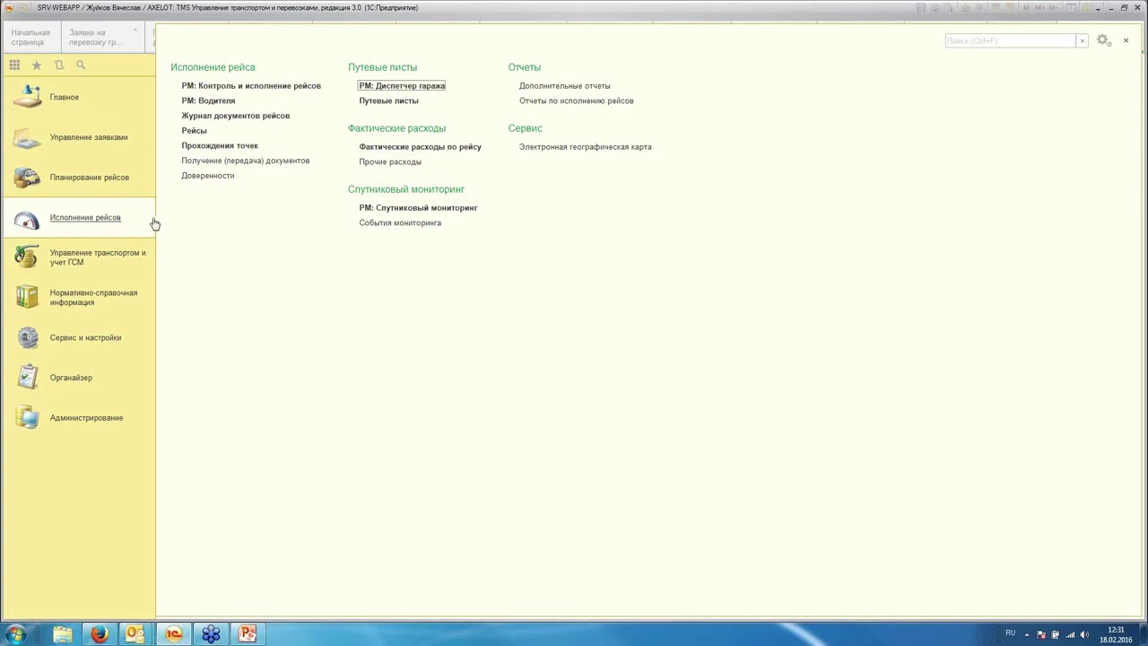
pyautogui.click(422, 86)
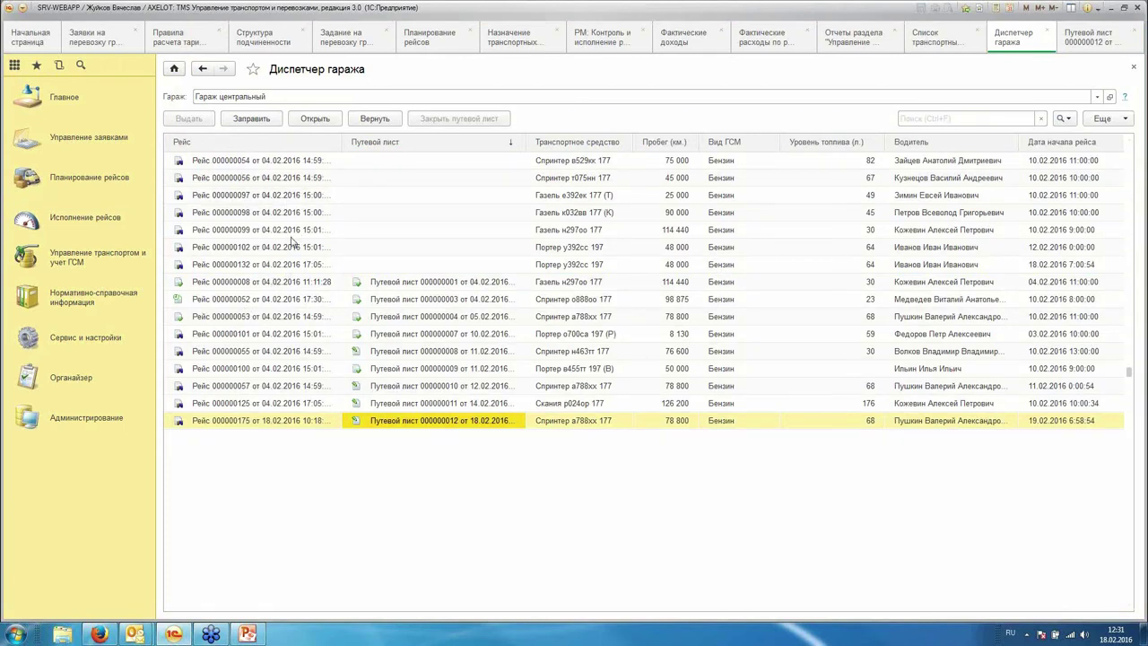
pyautogui.click(413, 353)
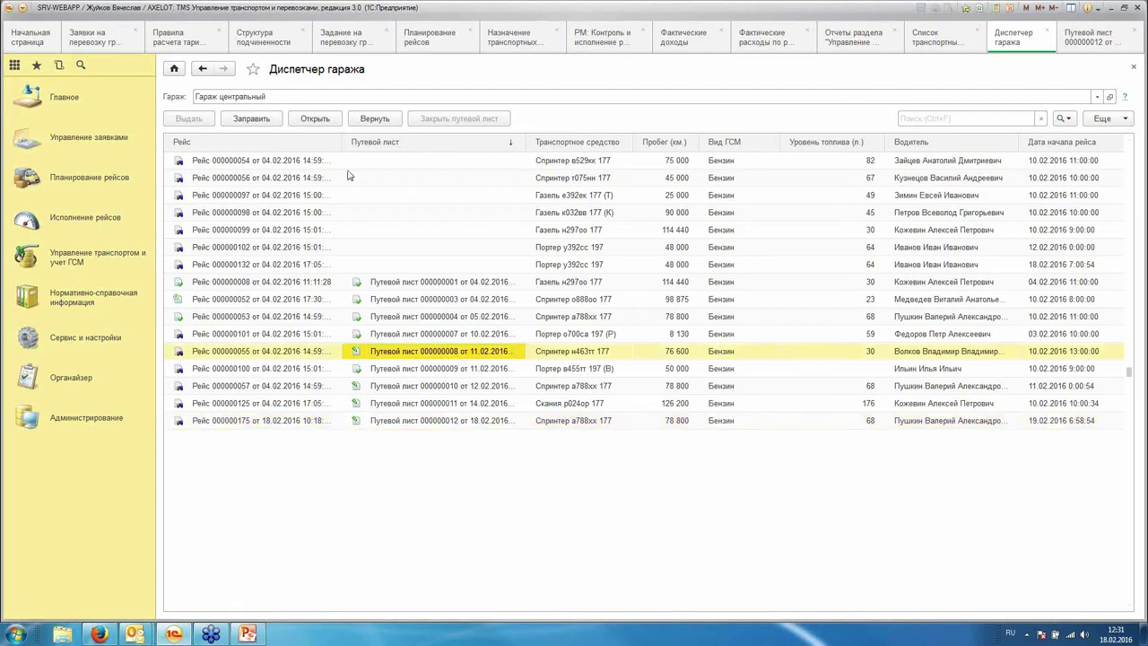
pyautogui.doubleClick(477, 352)
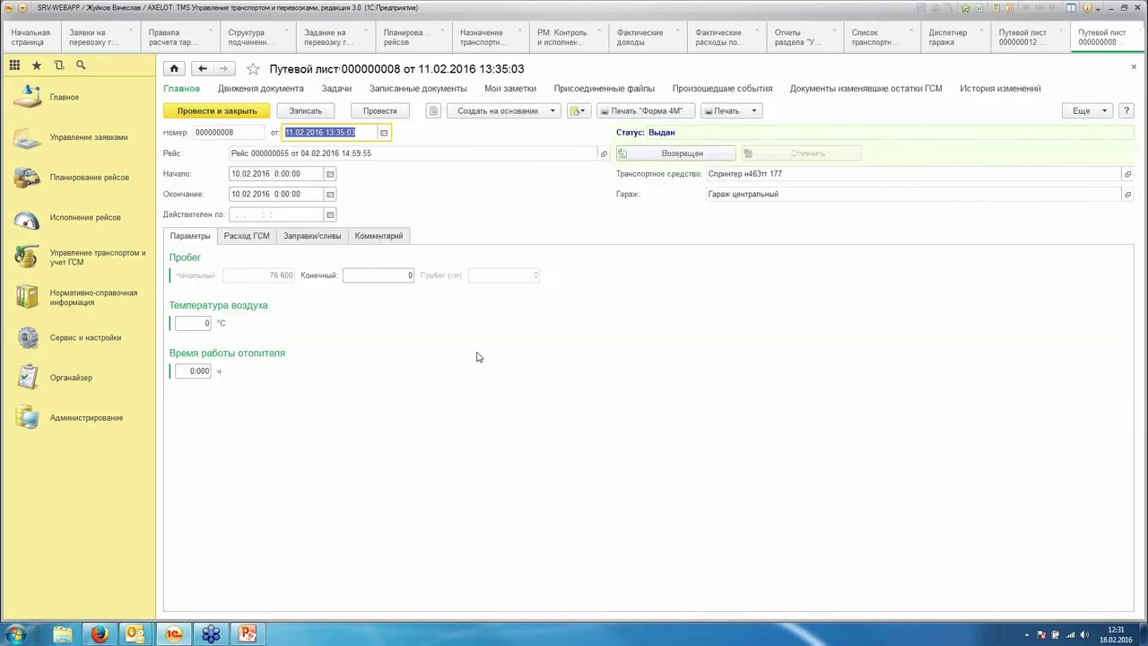
pyautogui.click(386, 275)
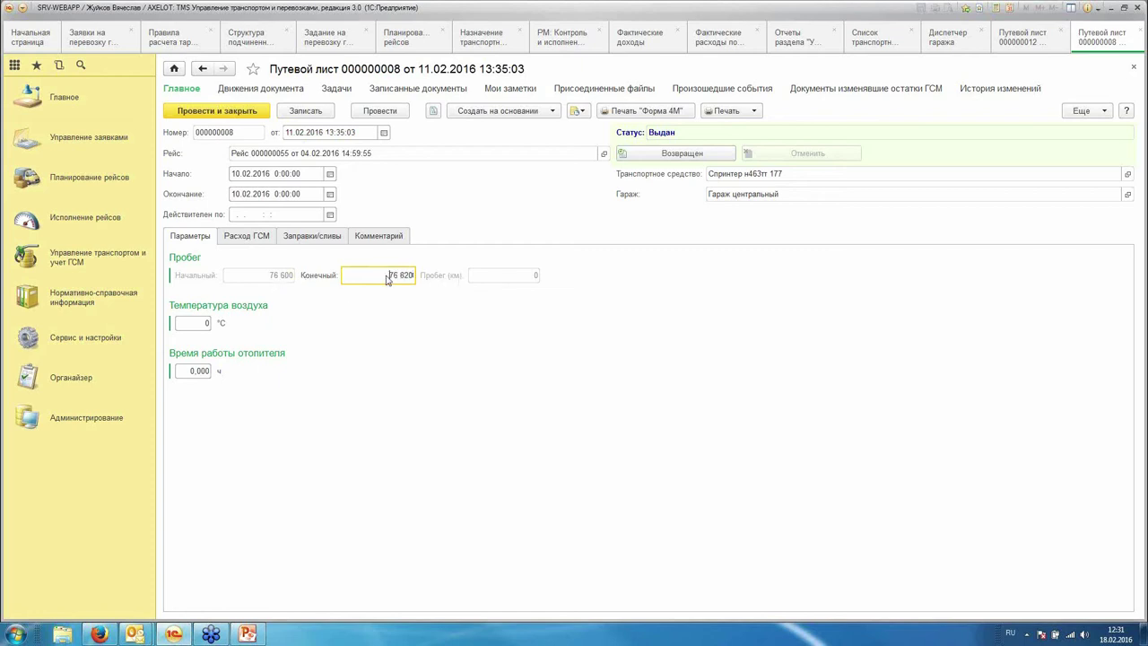
# Step: Set the waybill's final petrol balance to 15 litres, and recalculate its fuel consumption with the waybill marked as Возвращен
pyautogui.click(245, 239)
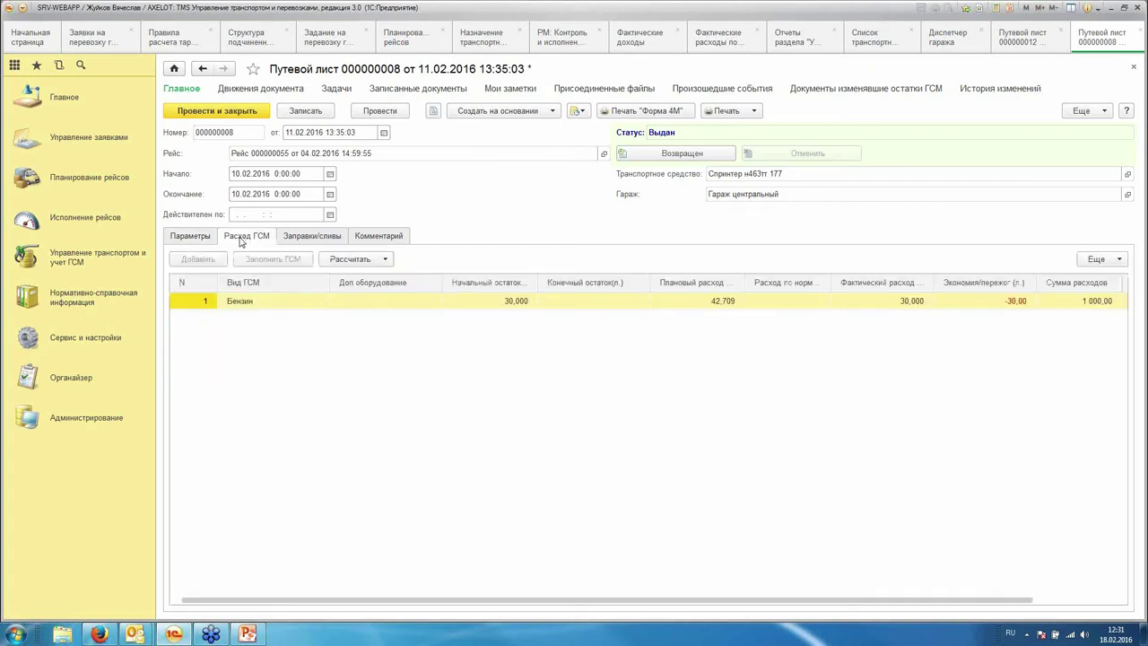
pyautogui.click(602, 307)
pyautogui.click(602, 306)
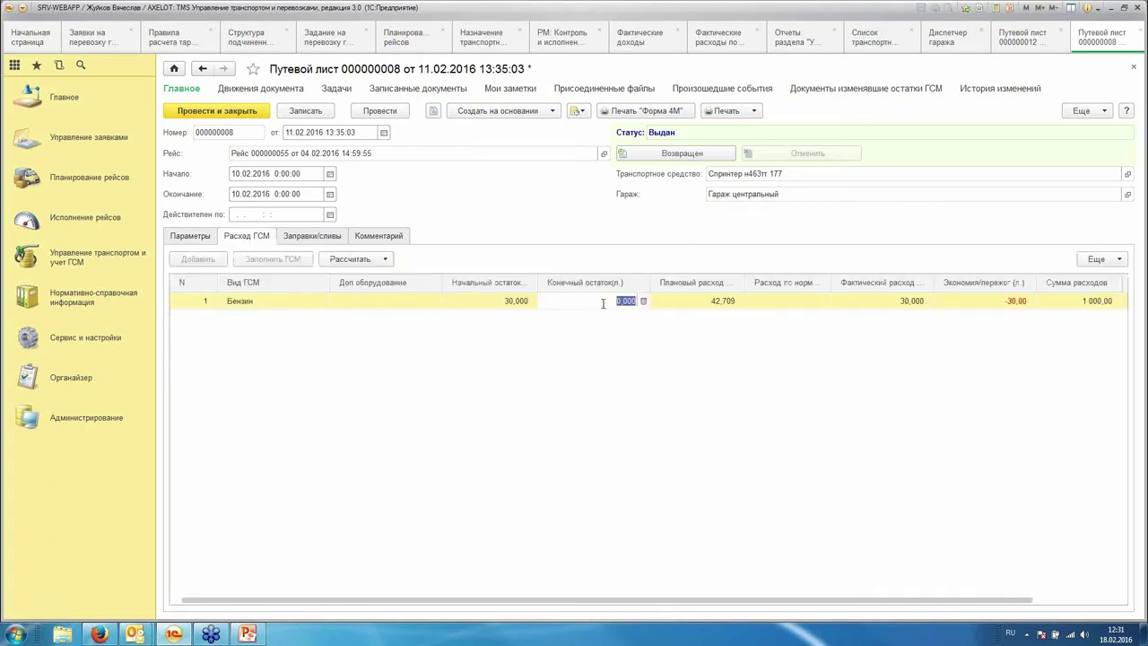
pyautogui.write('15')
pyautogui.press('Return')
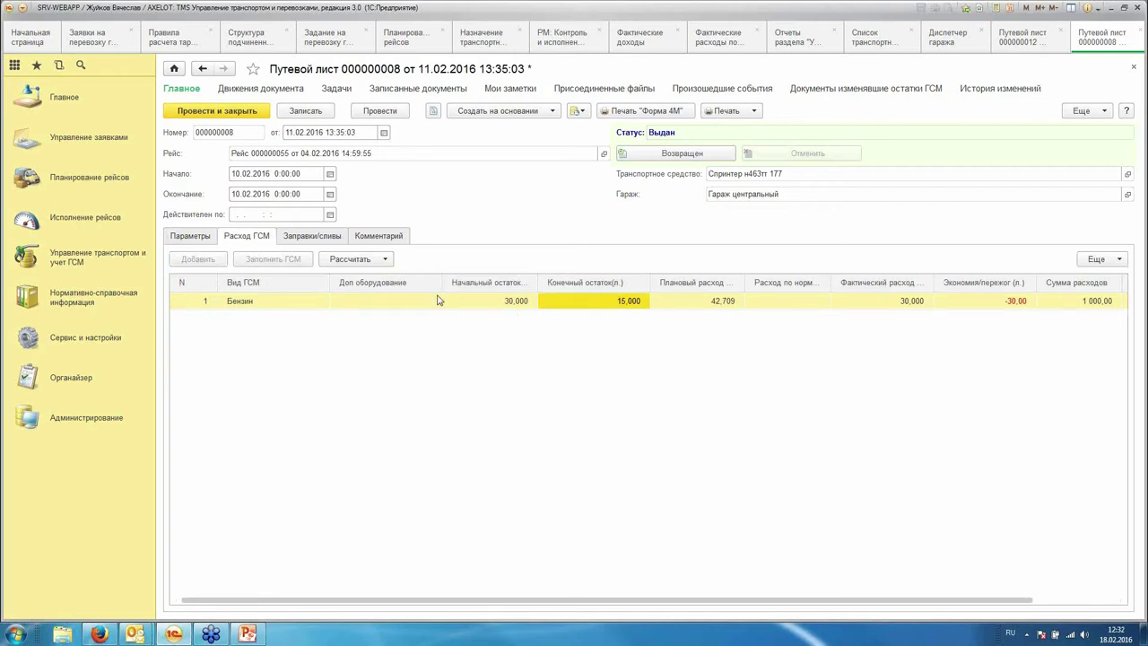
pyautogui.click(385, 259)
pyautogui.click(408, 279)
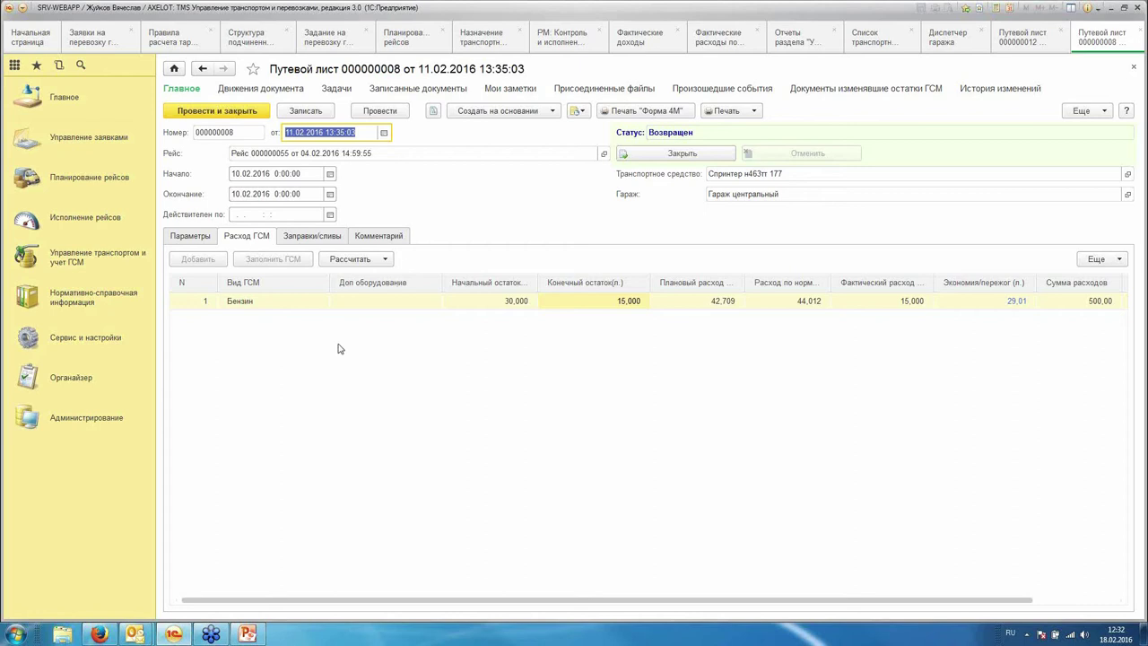
# Step: Add a refuelling row to waybill 000000008 with fuel type Бензин, fuel АИ-92 and movement type Заправка
pyautogui.click(313, 237)
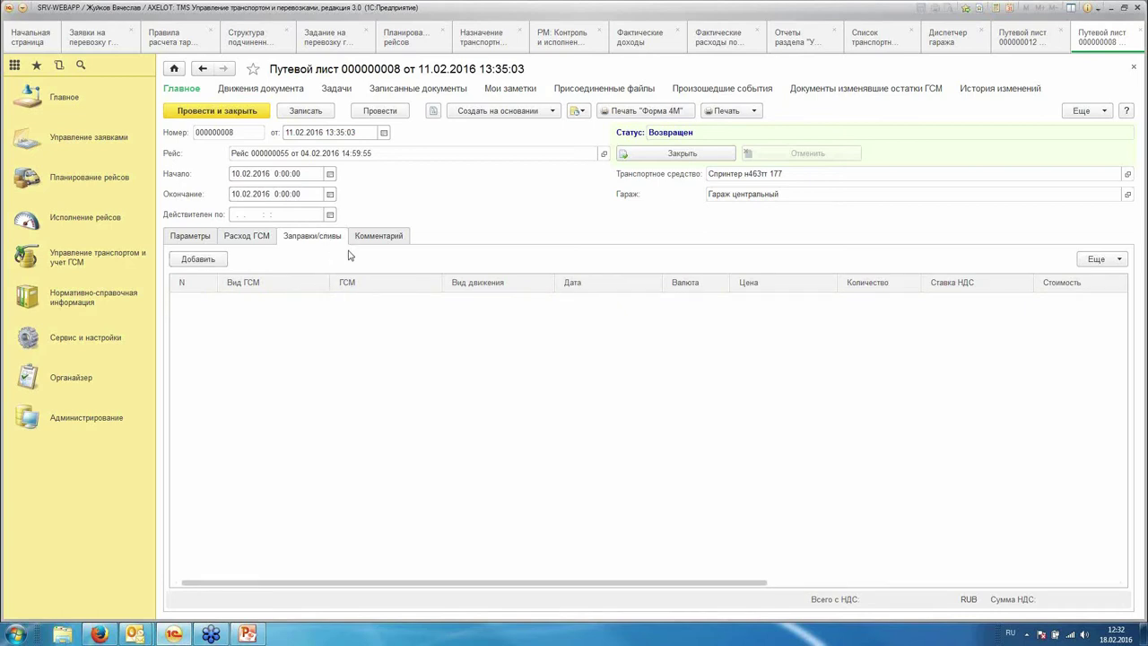
pyautogui.click(212, 262)
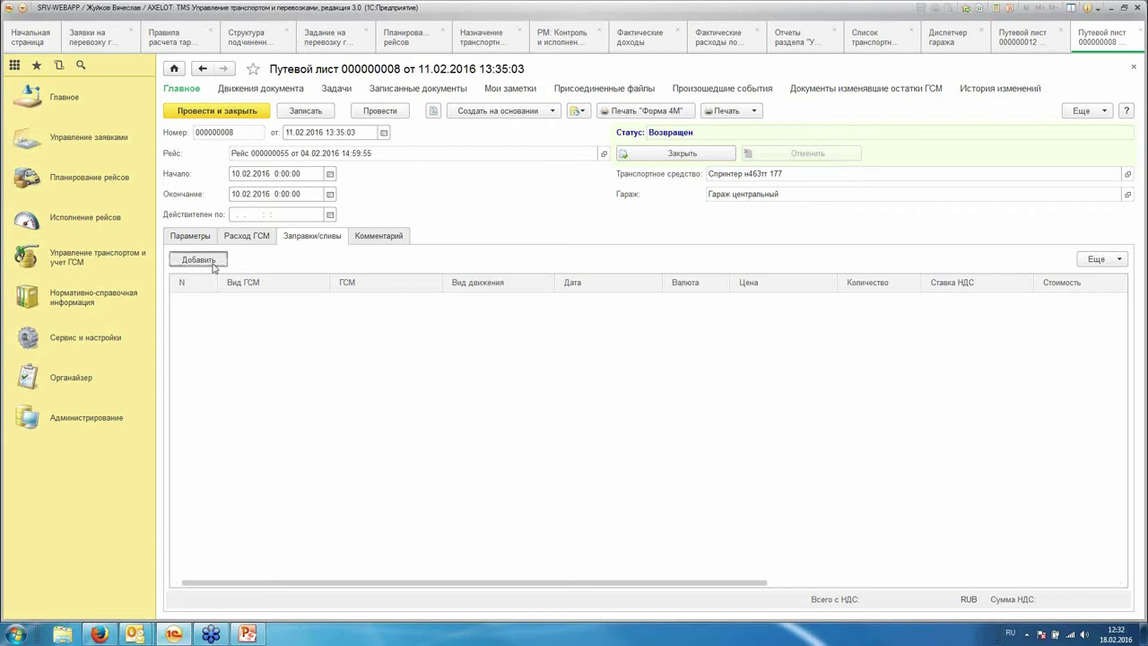
pyautogui.click(256, 322)
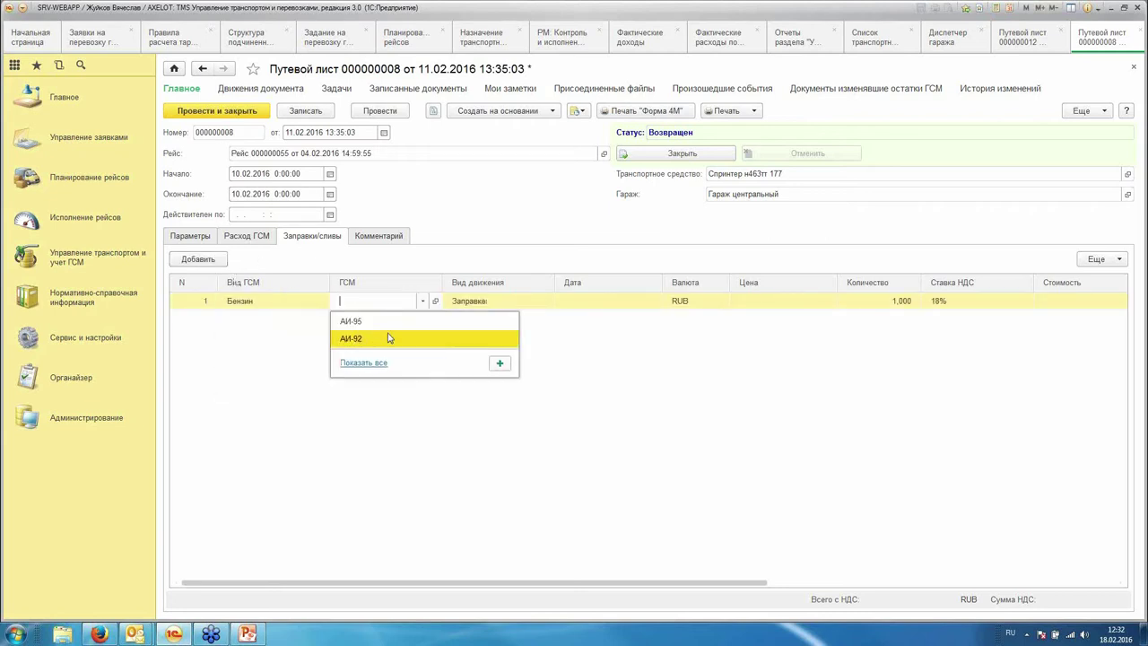
pyautogui.click(466, 325)
pyautogui.click(484, 321)
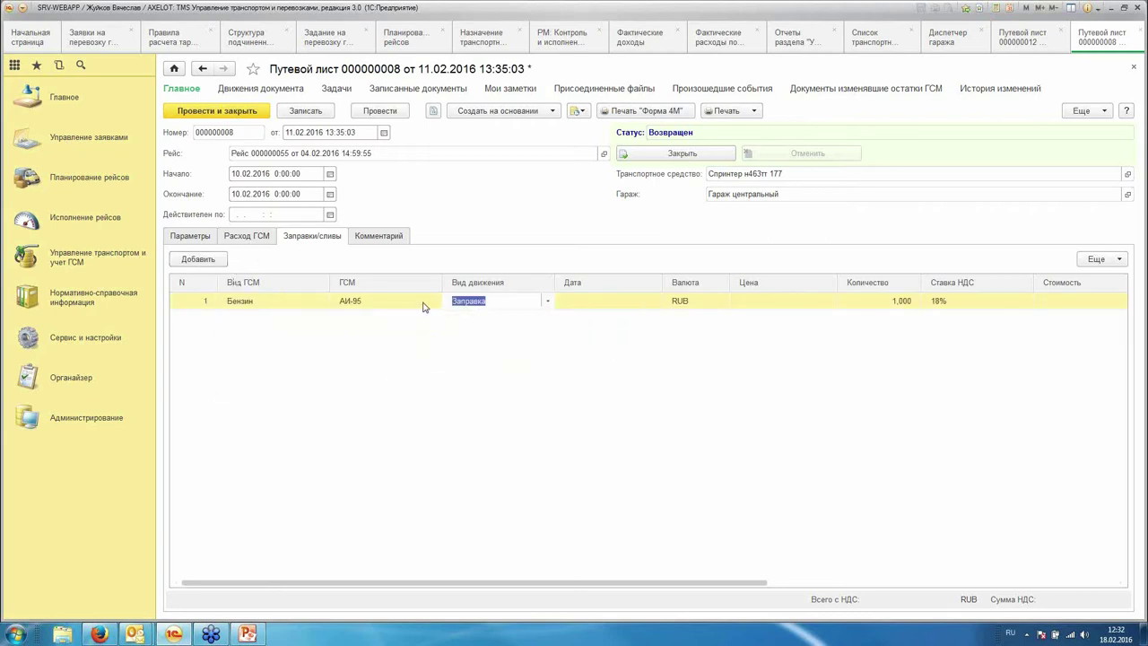
pyautogui.click(422, 302)
pyautogui.click(382, 341)
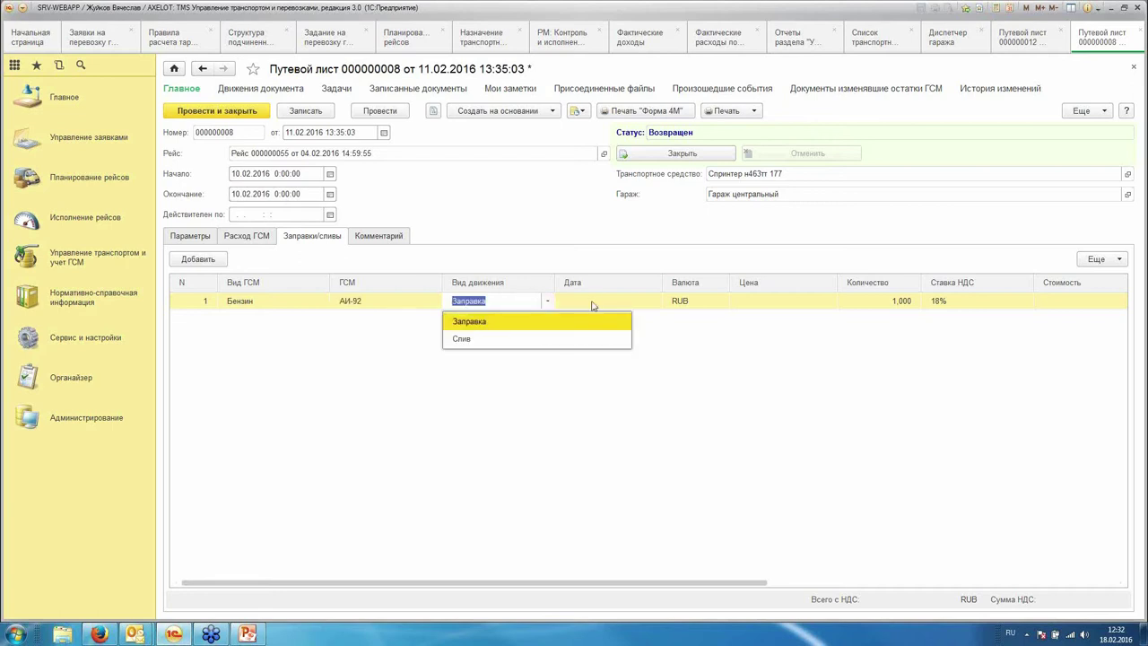
pyautogui.click(599, 417)
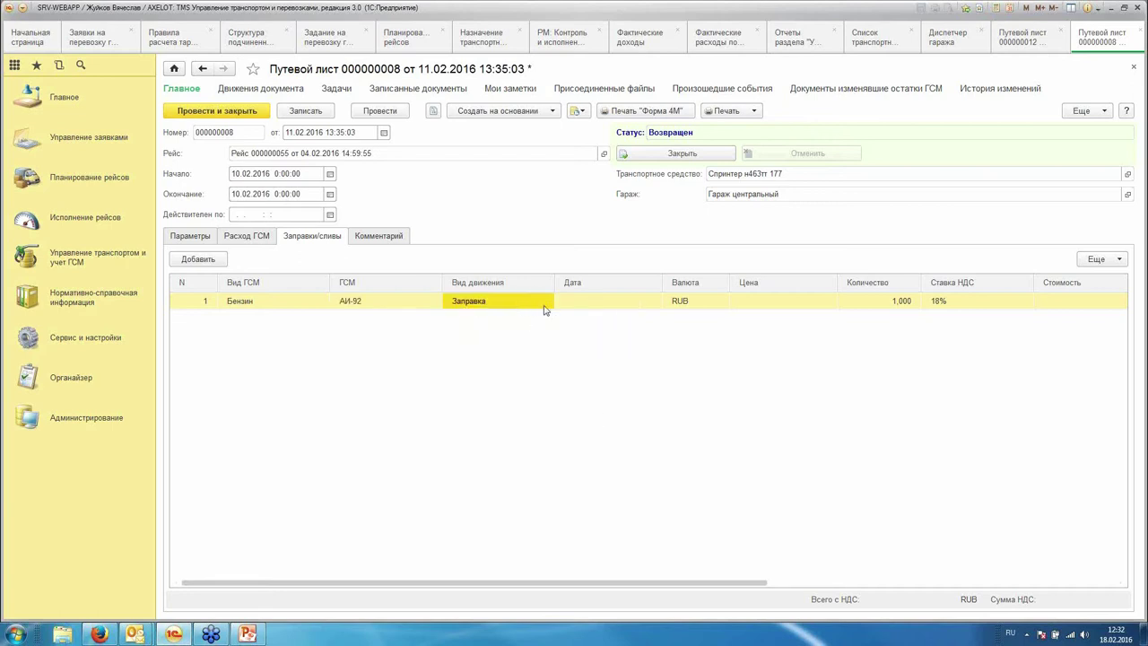
# Step: Try to set the refuelling row's date to 10.02.2016 10:00:00
pyautogui.click(599, 305)
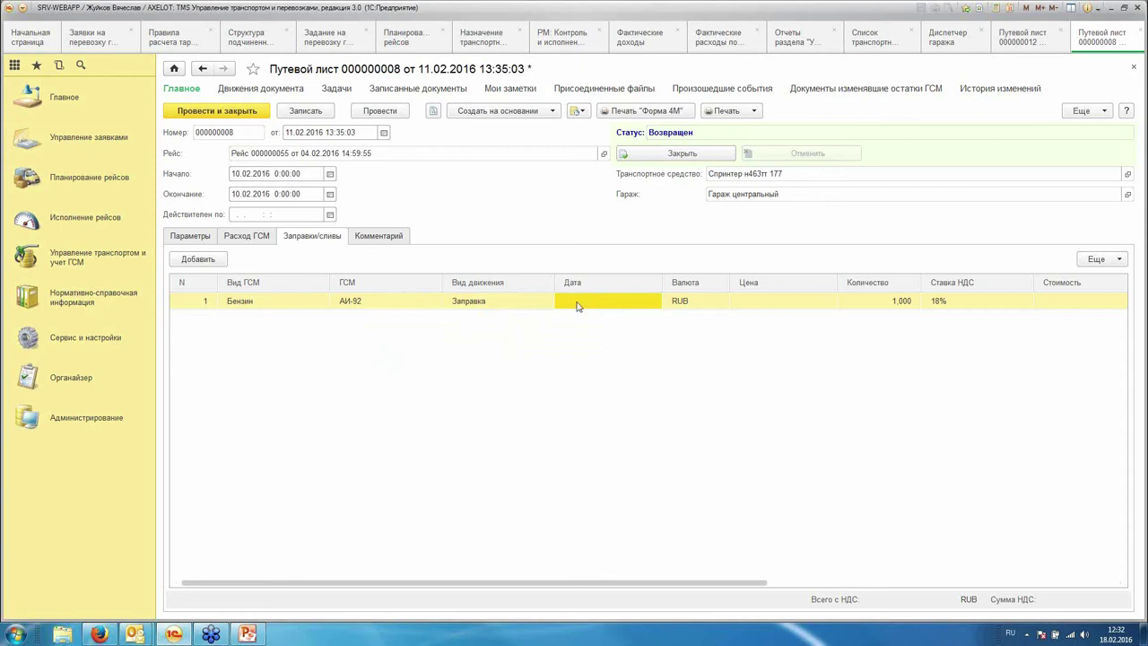
pyautogui.doubleClick(575, 305)
pyautogui.write('10.')
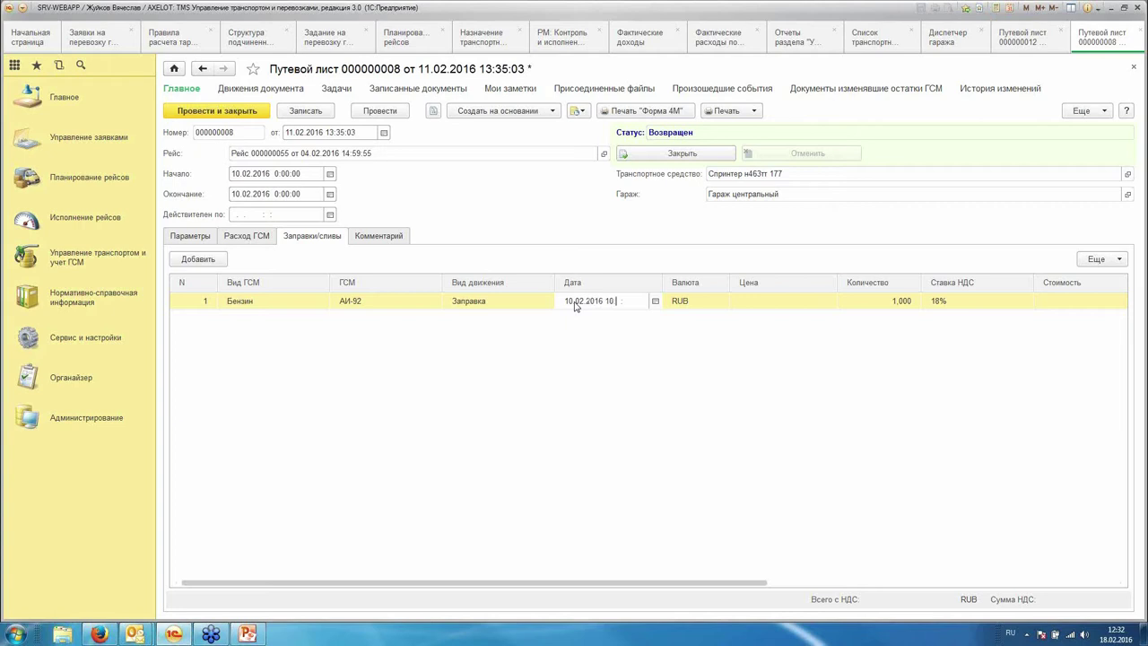
pyautogui.write('02.2016 10')
pyautogui.press('Return')
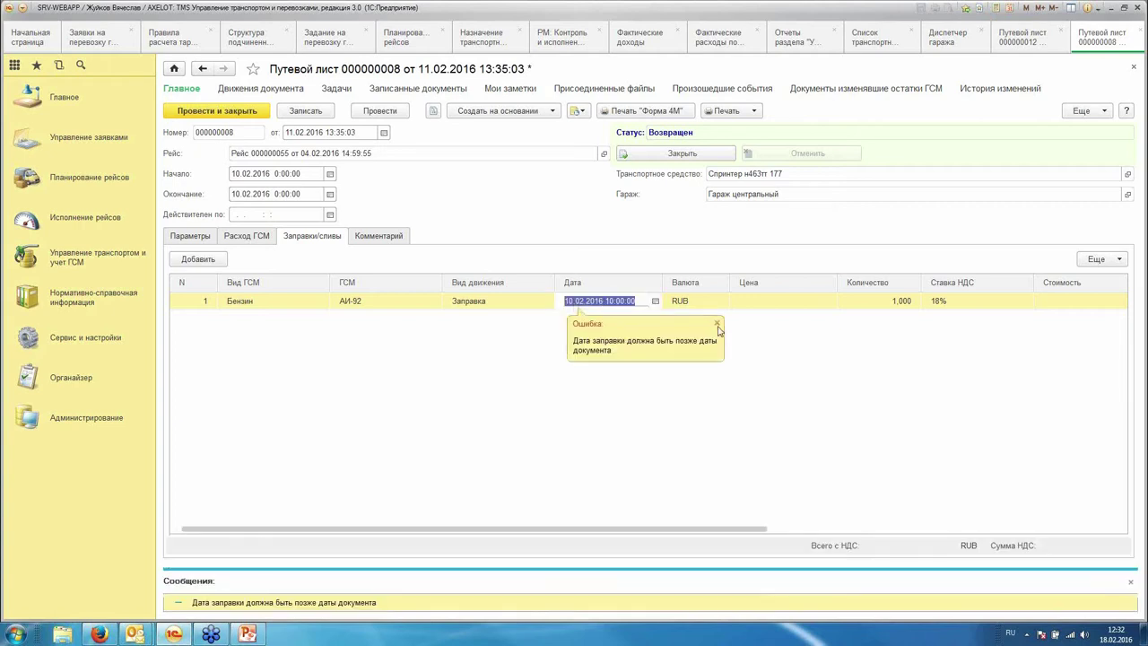
pyautogui.click(272, 193)
pyautogui.click(272, 194)
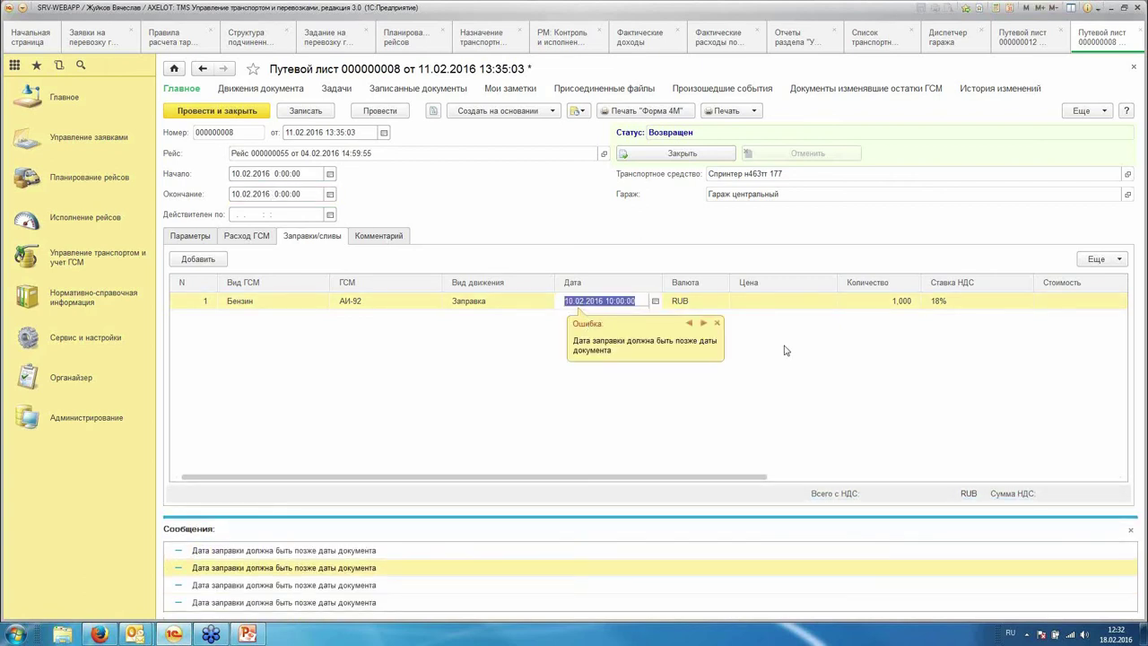
pyautogui.click(717, 322)
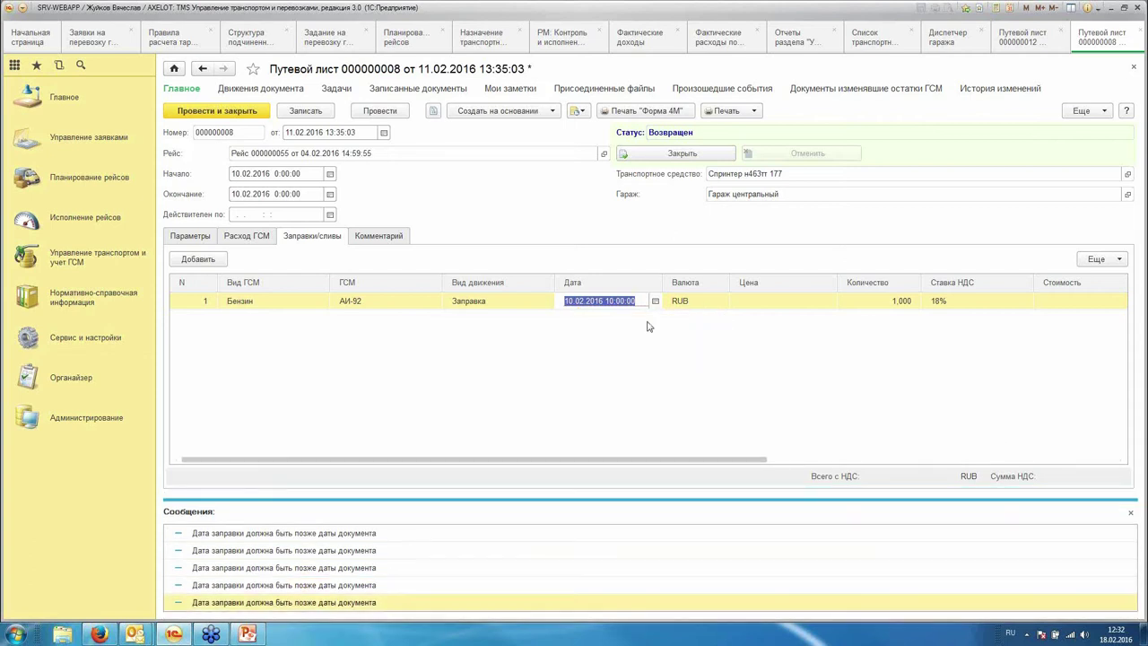
# Step: Clear the fuel type and the date from the refuelling row
pyautogui.click(262, 300)
pyautogui.press('BackSpace')
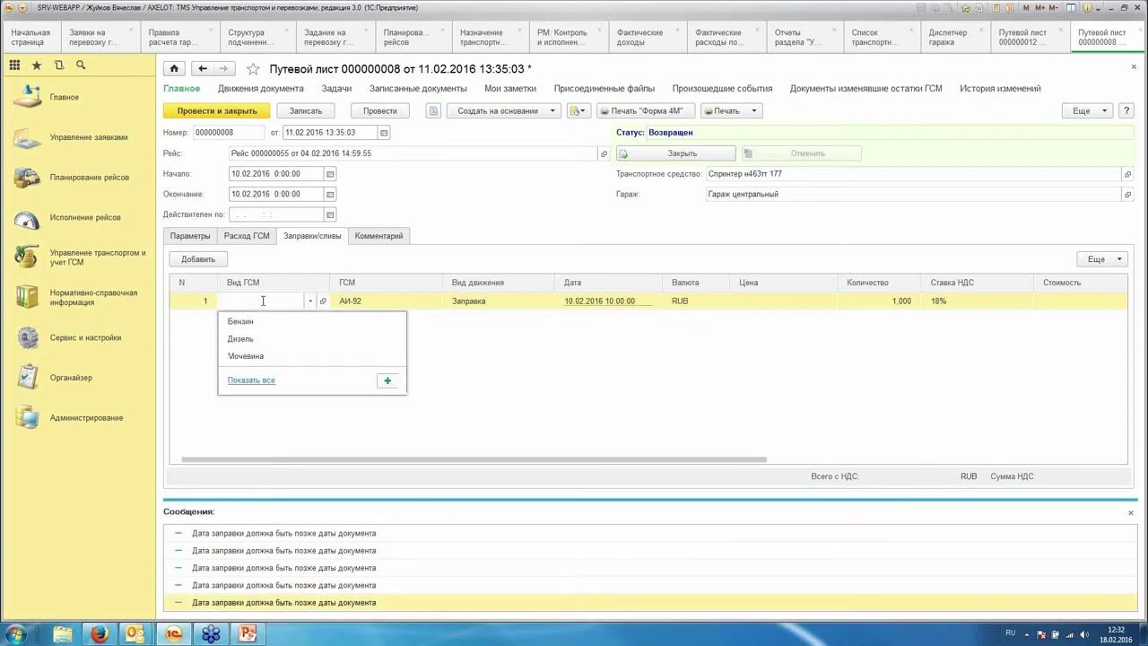
pyautogui.press('Escape')
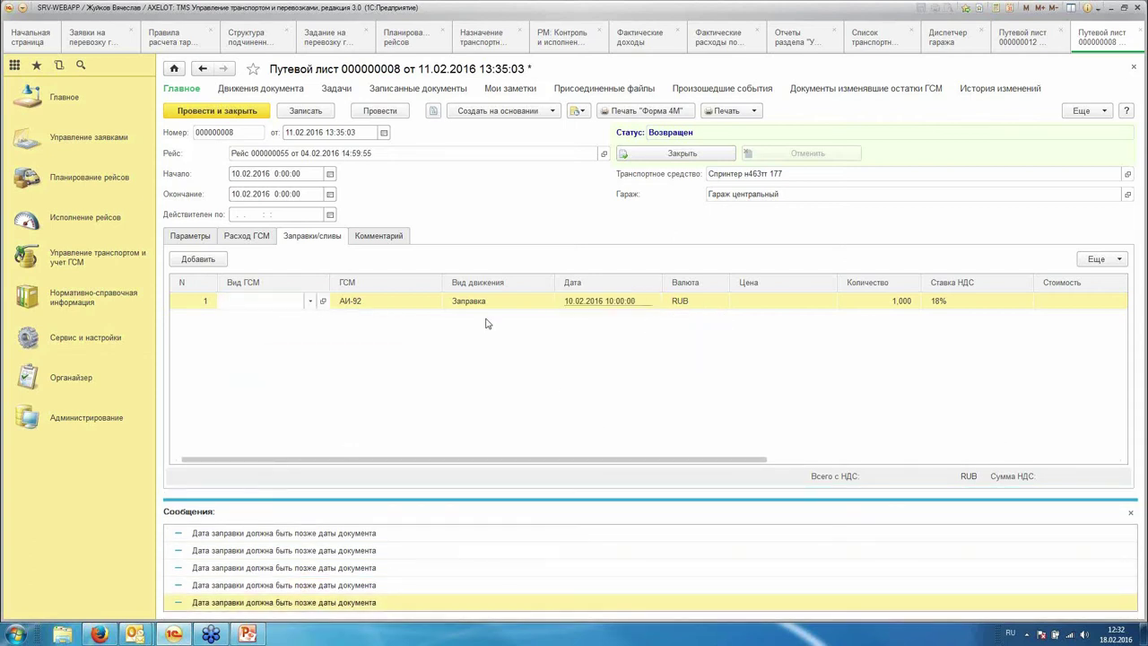
pyautogui.click(585, 303)
pyautogui.press('BackSpace')
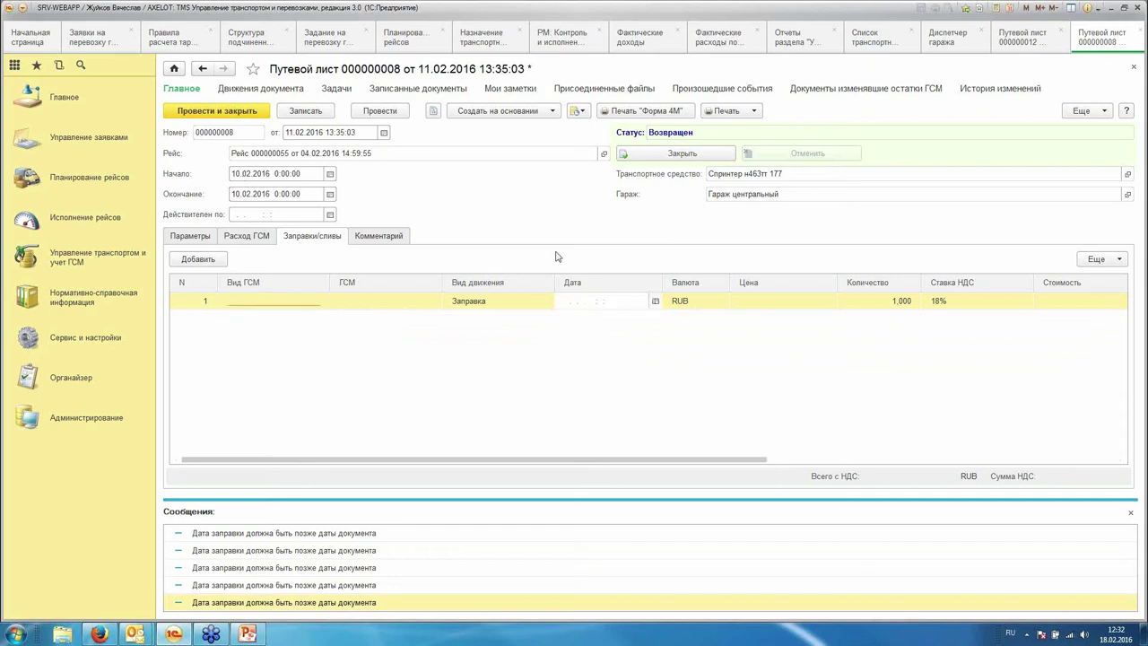
pyautogui.click(294, 303)
pyautogui.press('Escape')
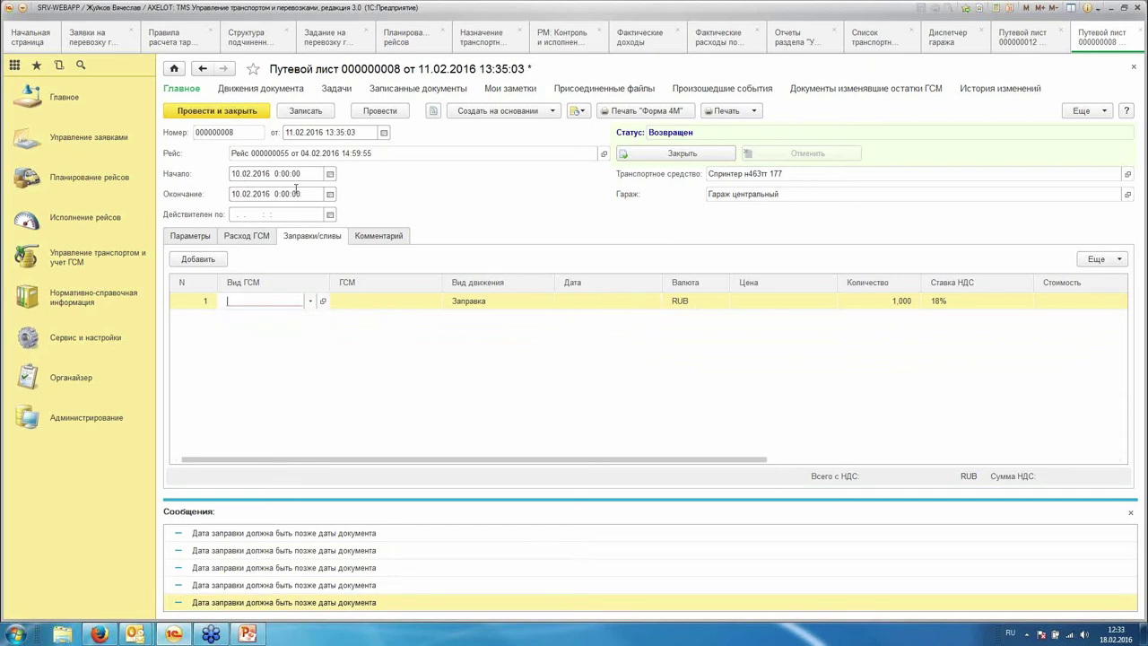
# Step: Set the waybill's end date and time to 10.02.2016 1:20:00
pyautogui.click(283, 193)
pyautogui.click(276, 194)
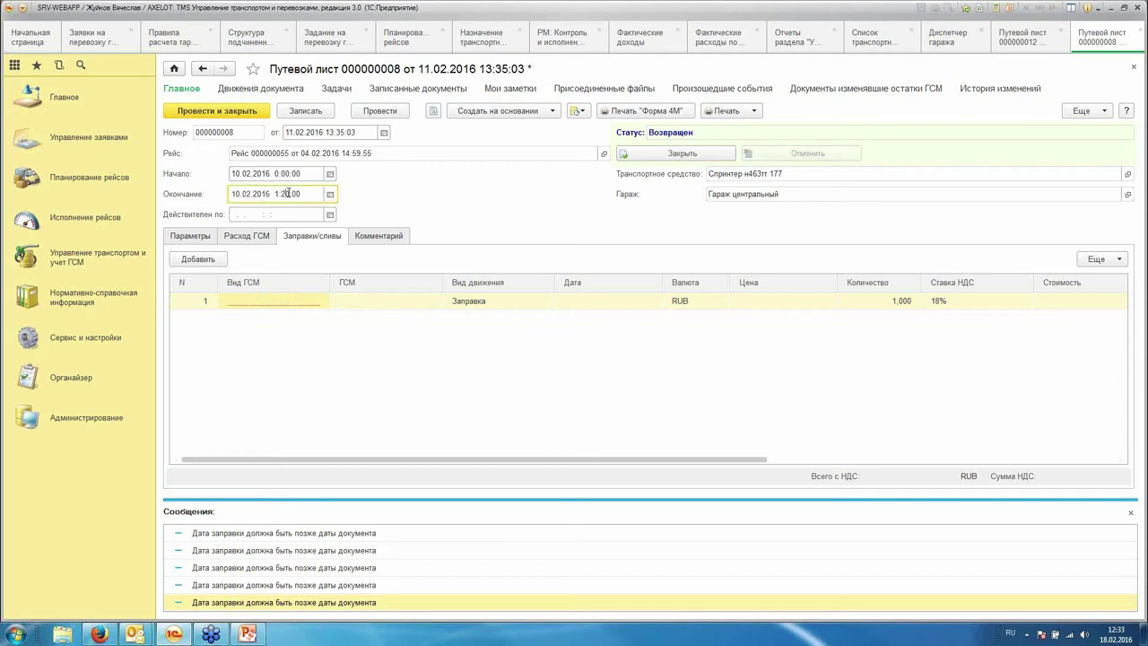
pyautogui.click(372, 381)
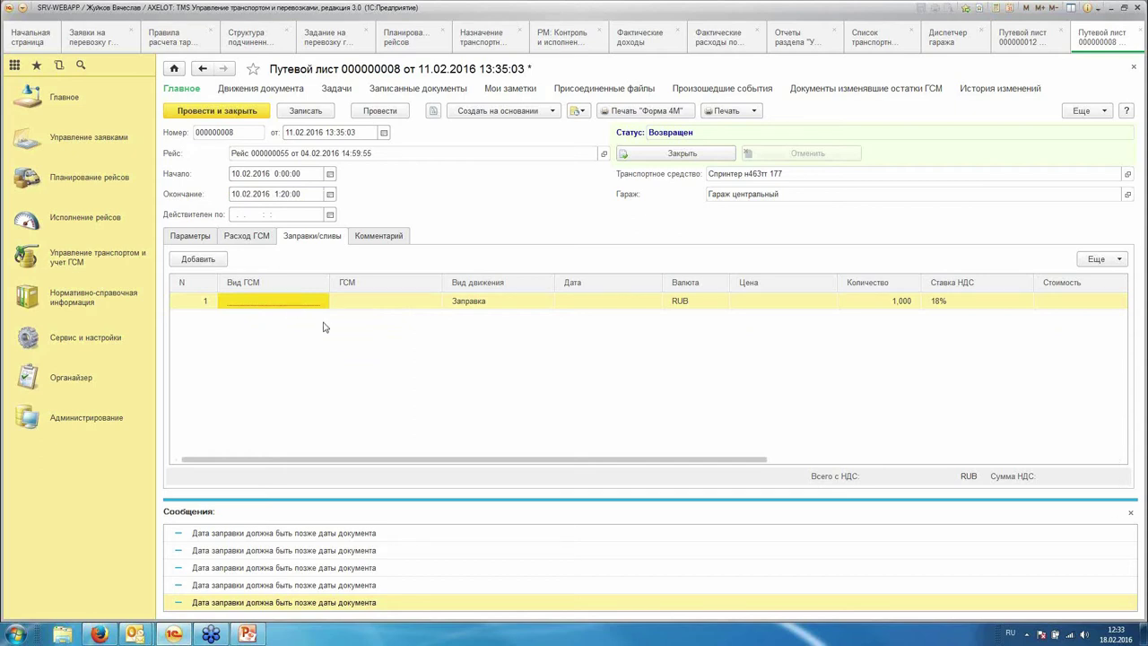
# Step: Fill the refuelling row with fuel type Бензин, fuel АИ-92 and the date 10.02.2016 0:20:00
pyautogui.click(295, 304)
pyautogui.click(259, 337)
pyautogui.click(405, 305)
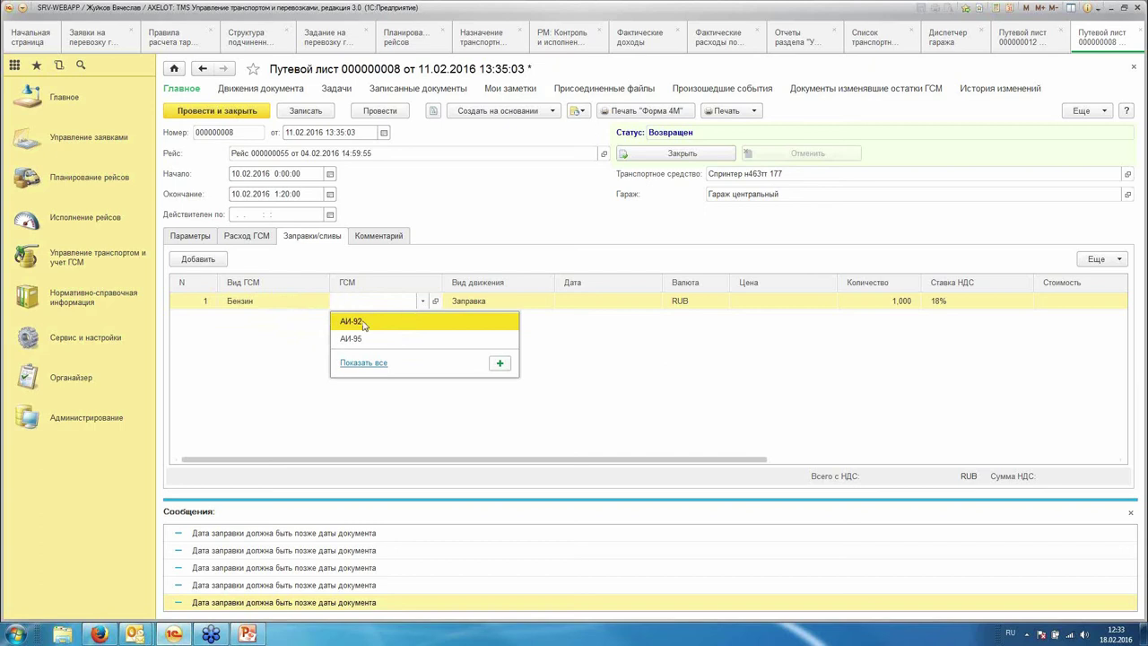
pyautogui.click(354, 321)
pyautogui.click(572, 302)
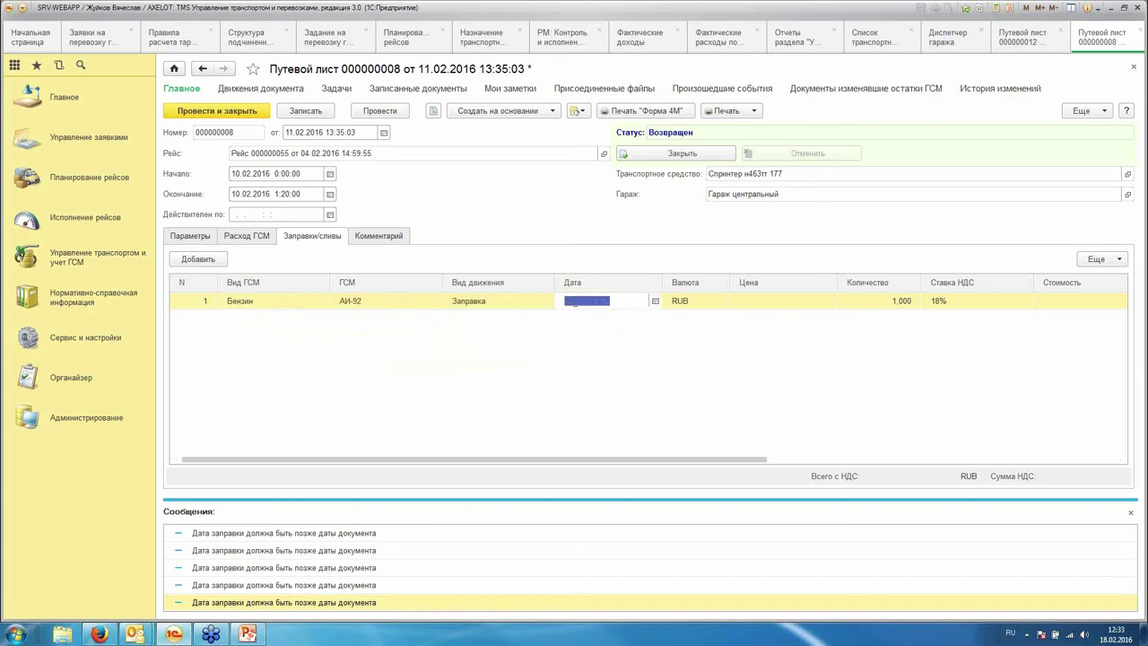
pyautogui.write('00')
pyautogui.press('Return')
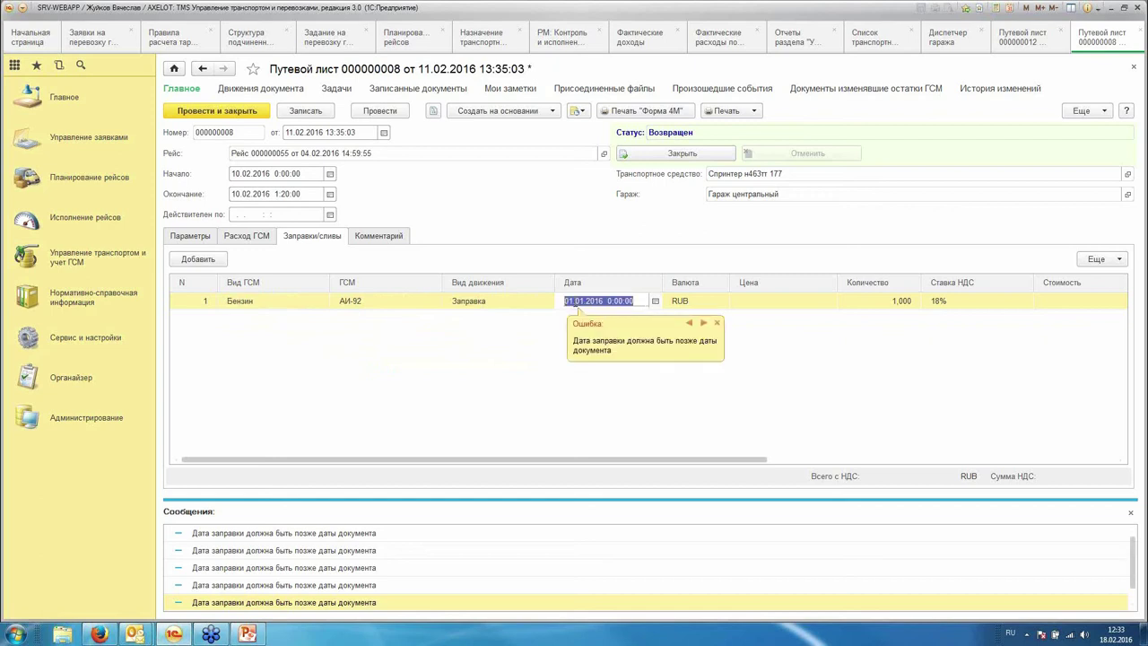
pyautogui.write('10.02.2016')
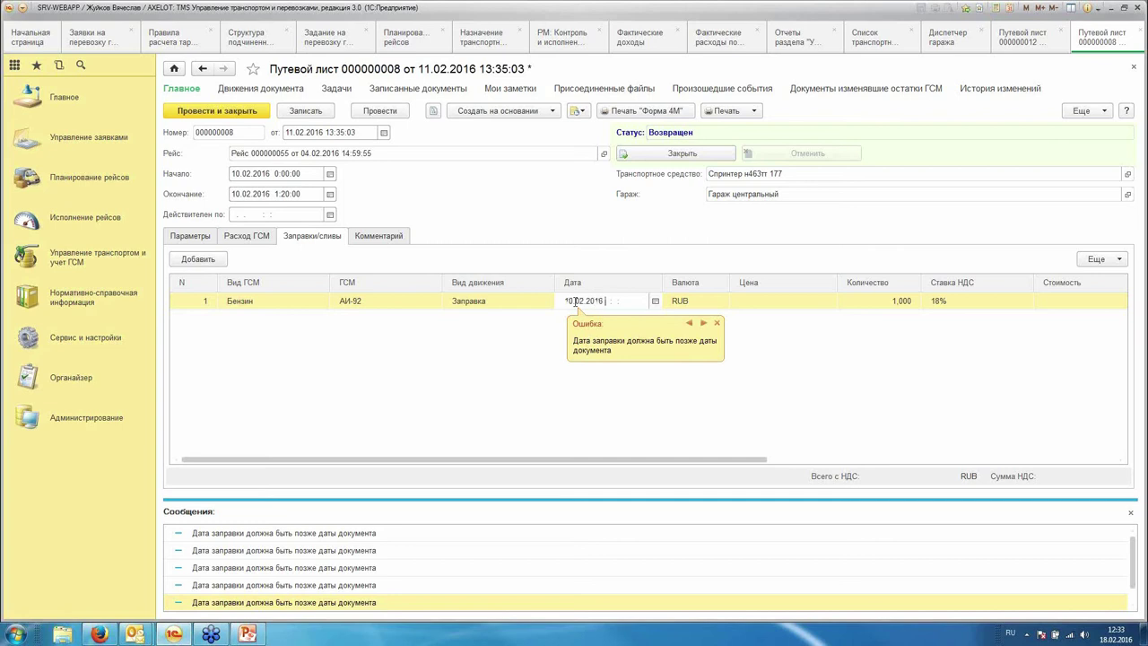
pyautogui.write('0220160020')
pyautogui.press('Return')
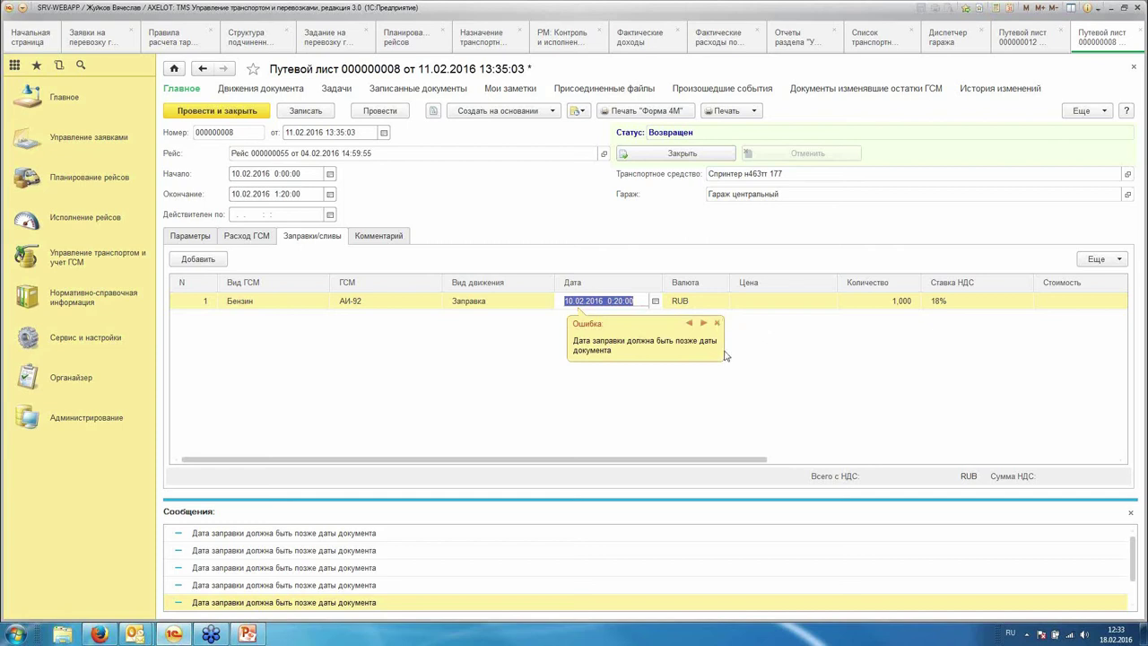
# Step: Change the waybill's document date to 10.02.2016 and try to save the waybill
pyautogui.click(383, 132)
pyautogui.click(418, 196)
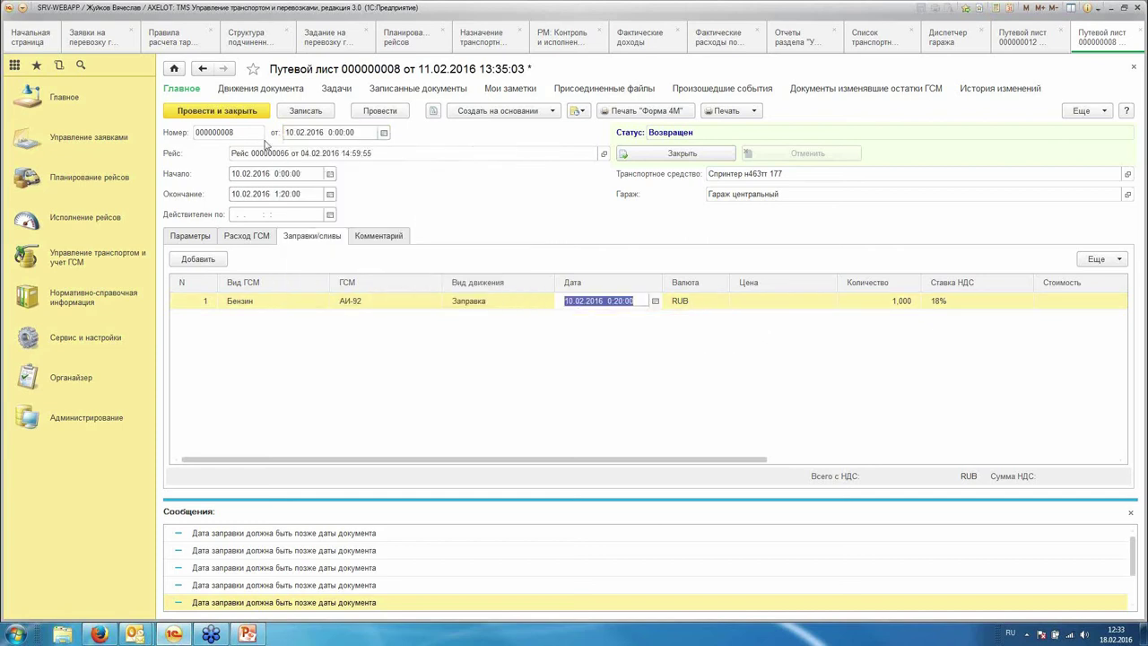
pyautogui.click(305, 110)
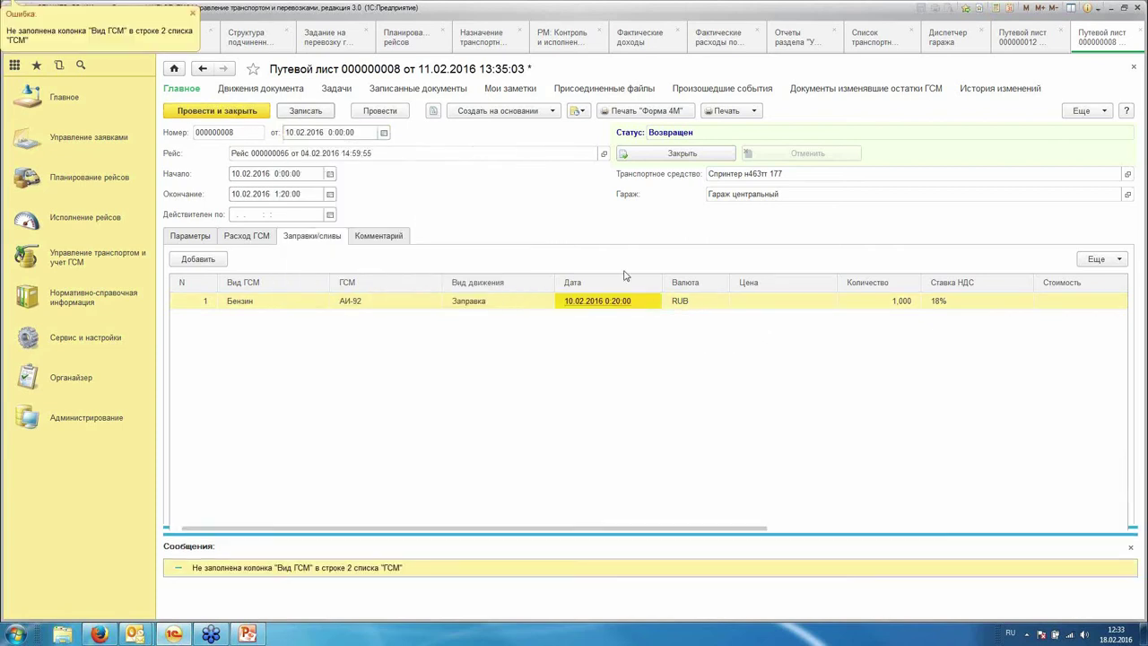
# Step: Set the refuelling row's price to 35 and its quantity to 30
pyautogui.click(783, 306)
pyautogui.click(785, 305)
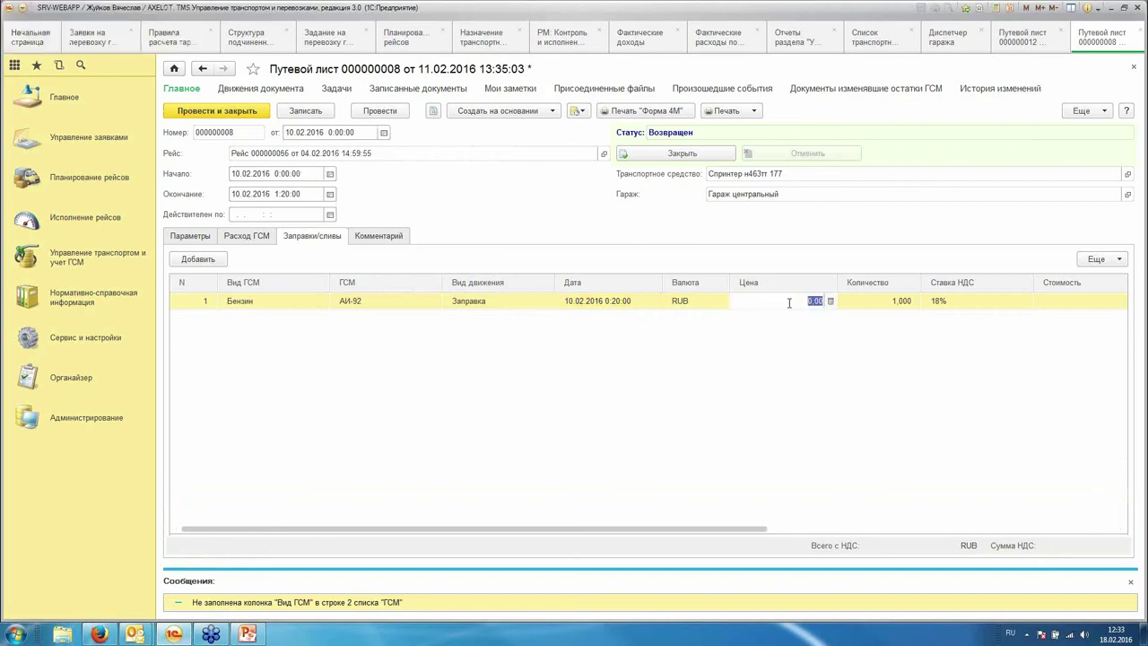
pyautogui.write('35')
pyautogui.press('Return')
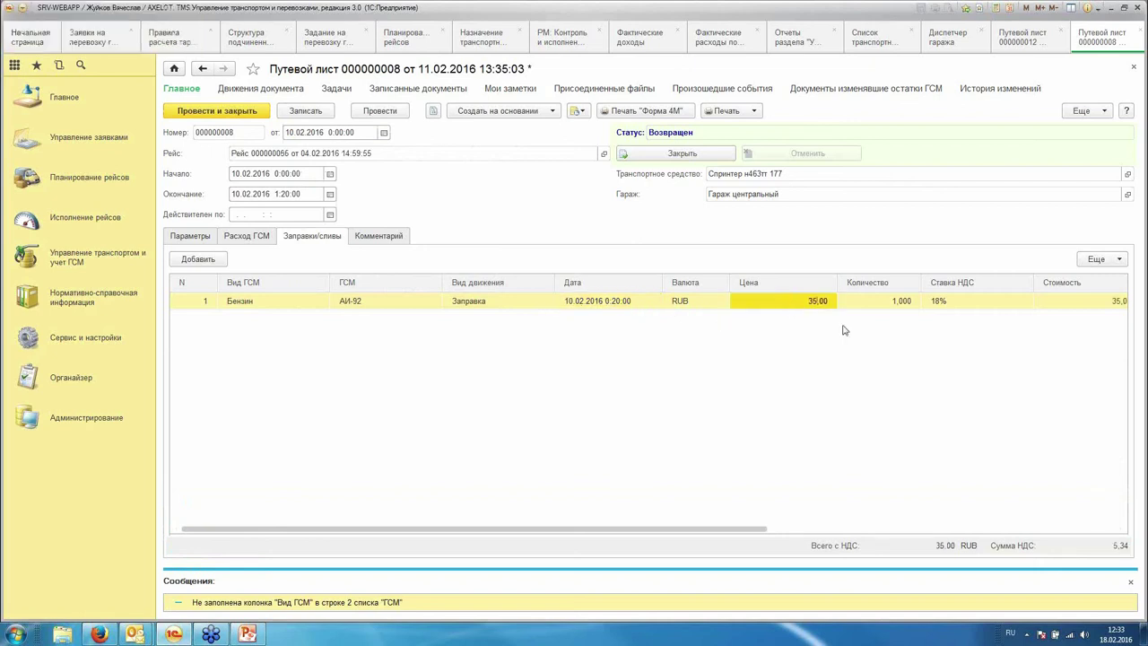
pyautogui.click(886, 304)
pyautogui.click(886, 305)
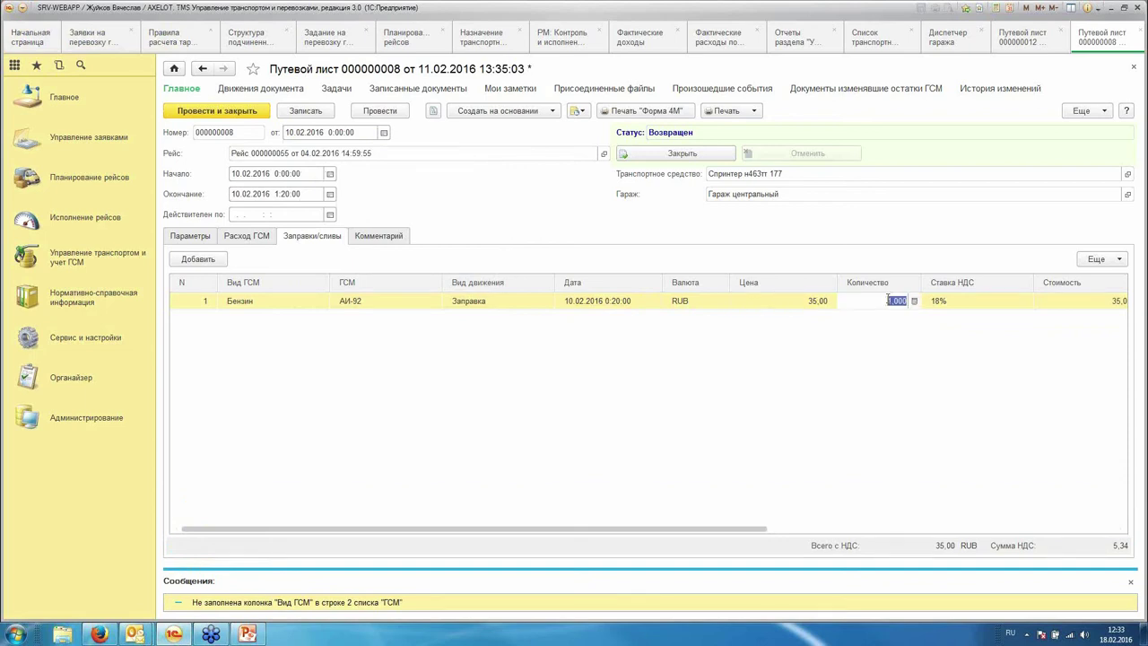
pyautogui.click(888, 300)
pyautogui.press('Return')
# Step: Choose ГазПром as the refuelling row's filling station and select the fuel card number
pyautogui.moveTo(734, 528); pyautogui.dragTo(1081, 533)
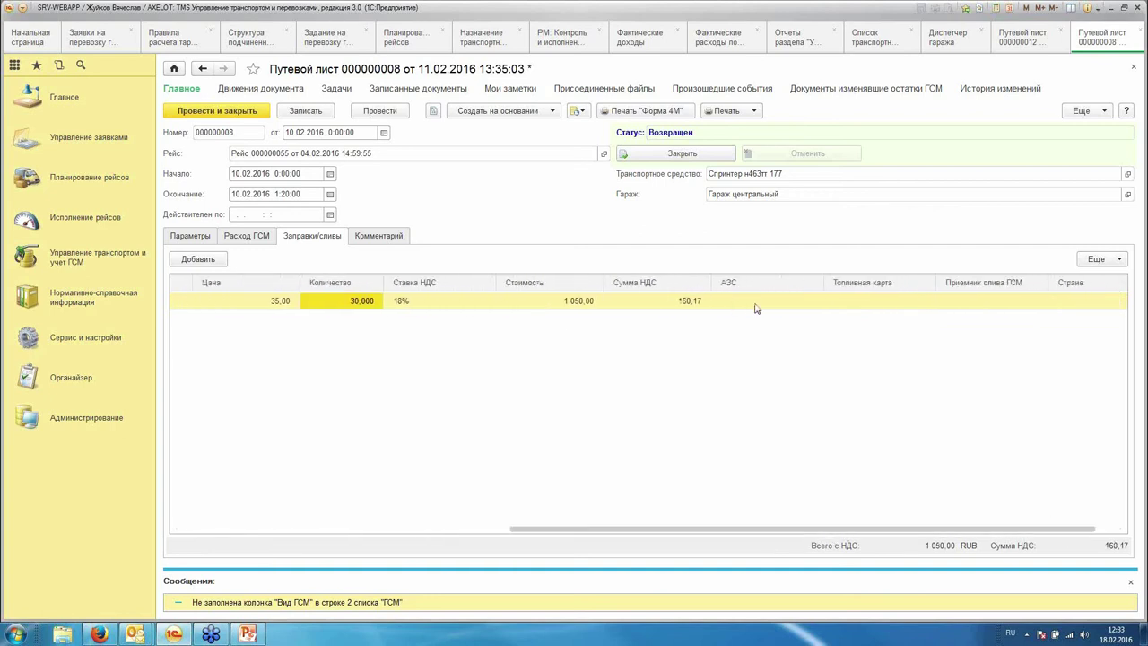
pyautogui.click(766, 306)
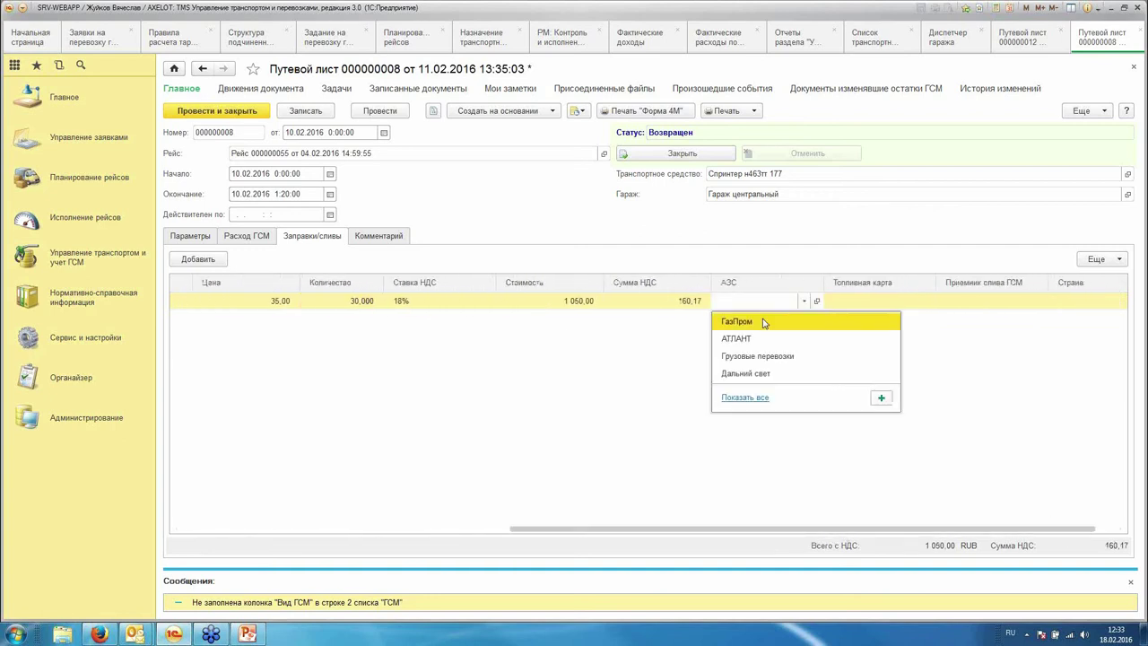
pyautogui.click(769, 323)
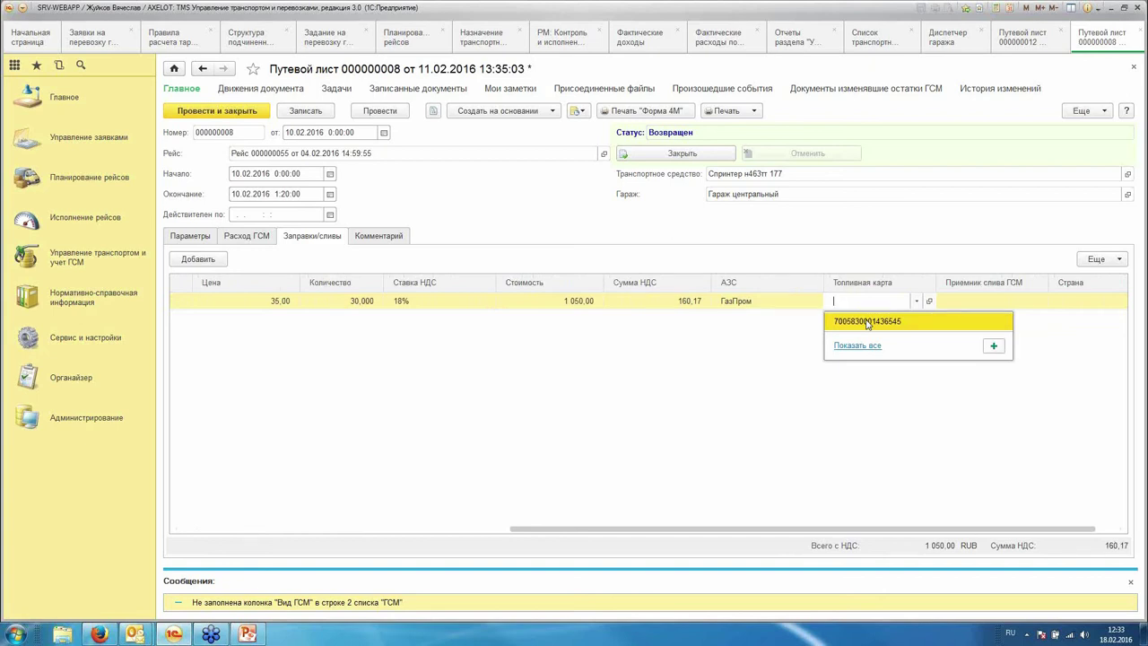
pyautogui.click(867, 323)
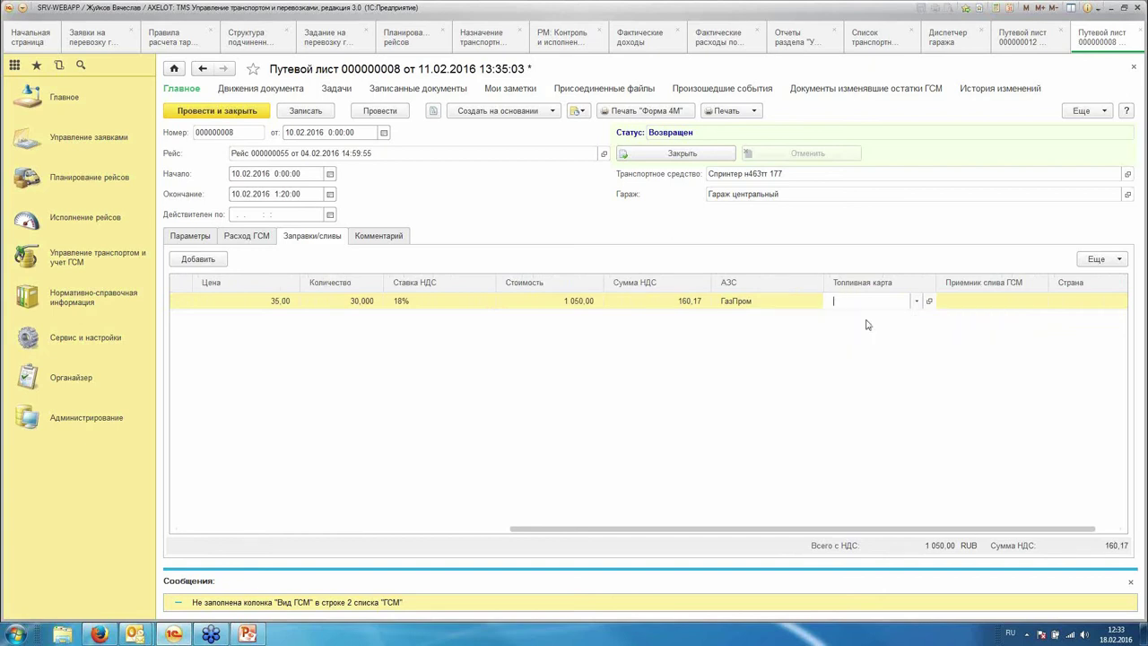
# Step: Try to post the waybill and examine its fuel consumption table
pyautogui.moveTo(866, 535); pyautogui.dragTo(302, 510)
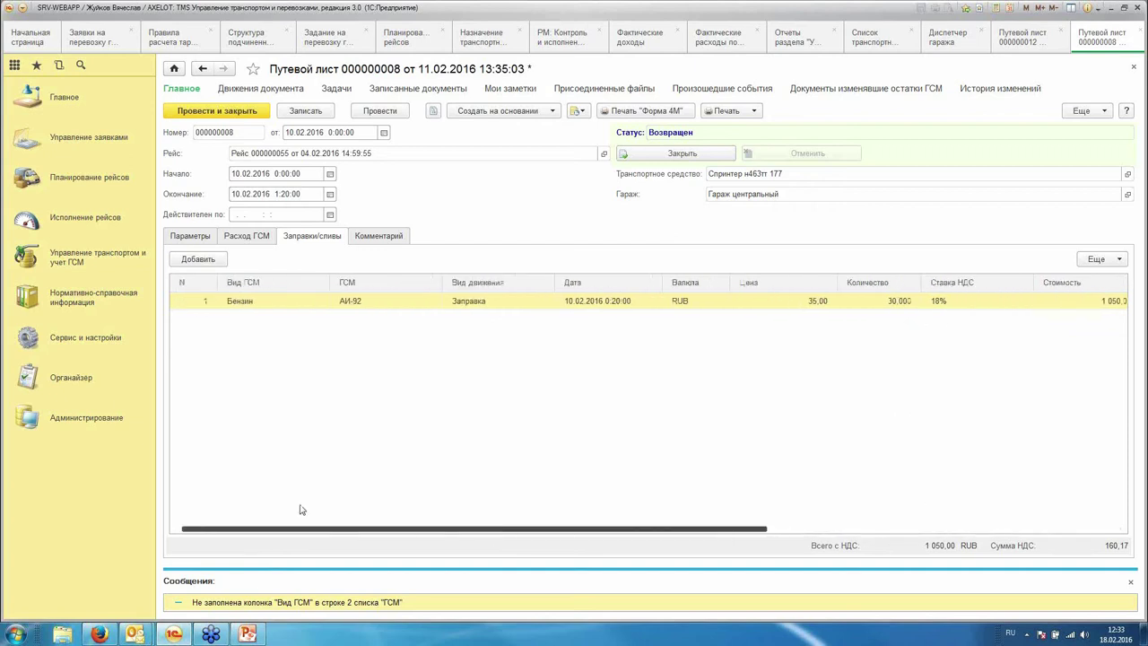
pyautogui.click(379, 110)
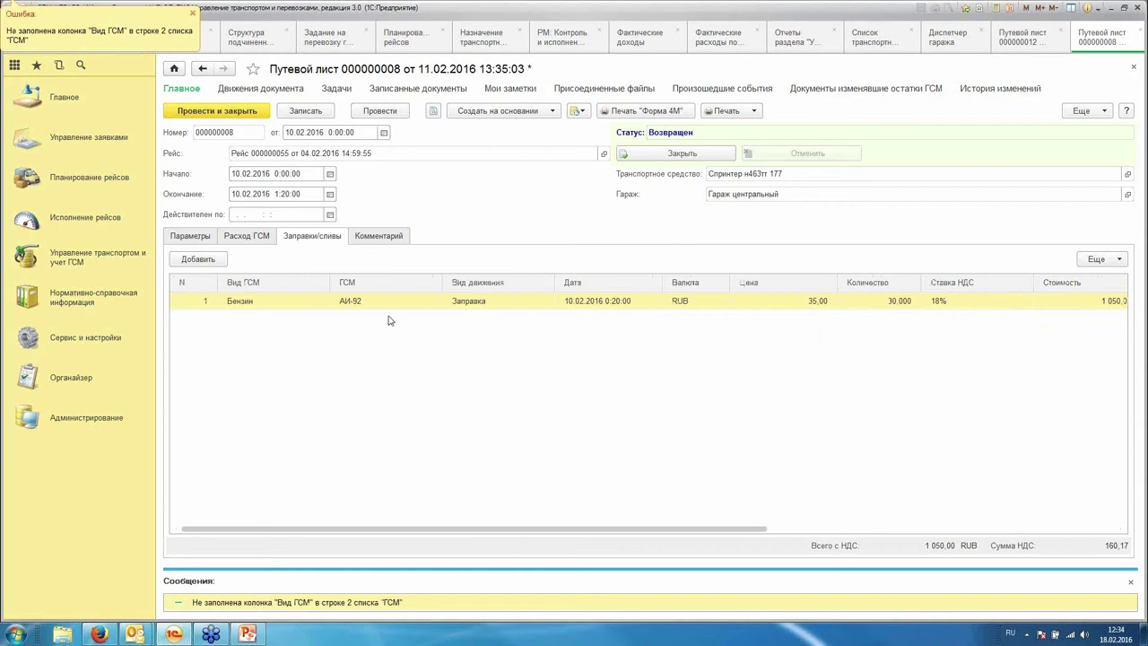
pyautogui.click(199, 237)
pyautogui.click(226, 236)
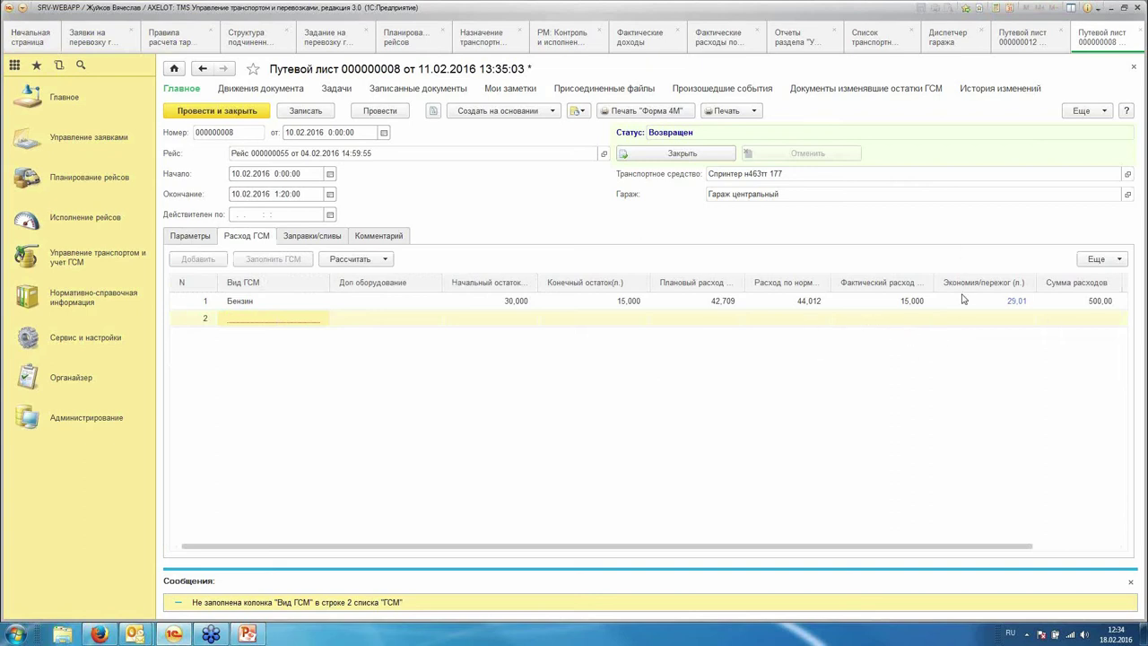
# Step: Close waybill 000000008 without saving its changes
pyautogui.click(1134, 69)
pyautogui.click(563, 331)
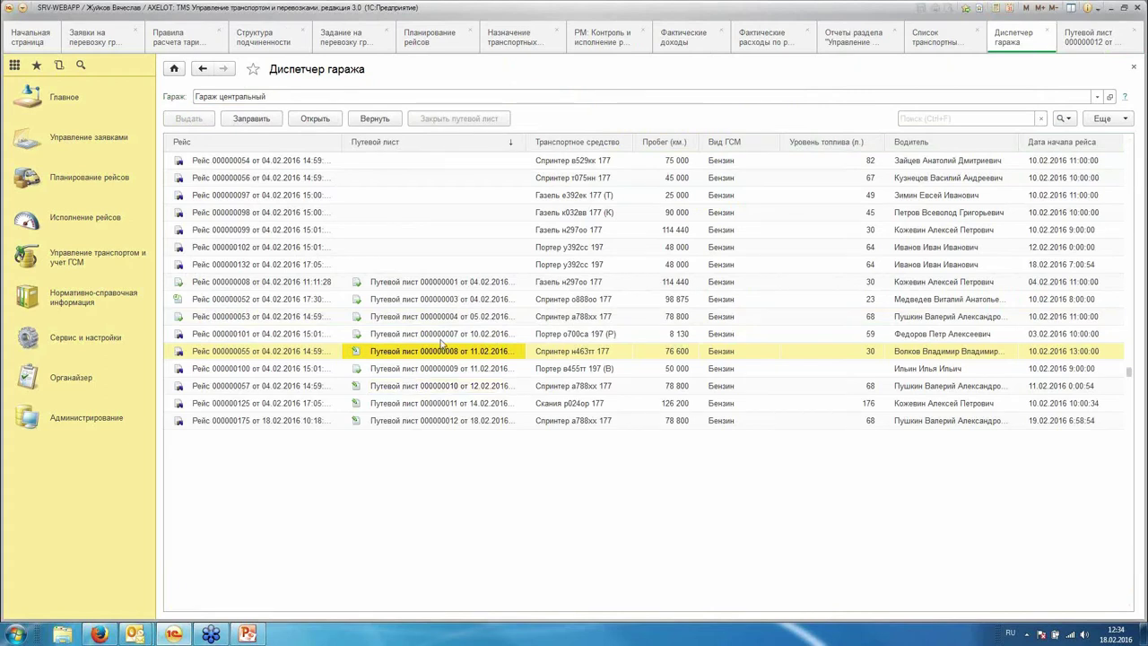
# Step: Look through waybills 000000009 to 000000012 in the garage dispatcher list and close the dispatcher
pyautogui.click(441, 367)
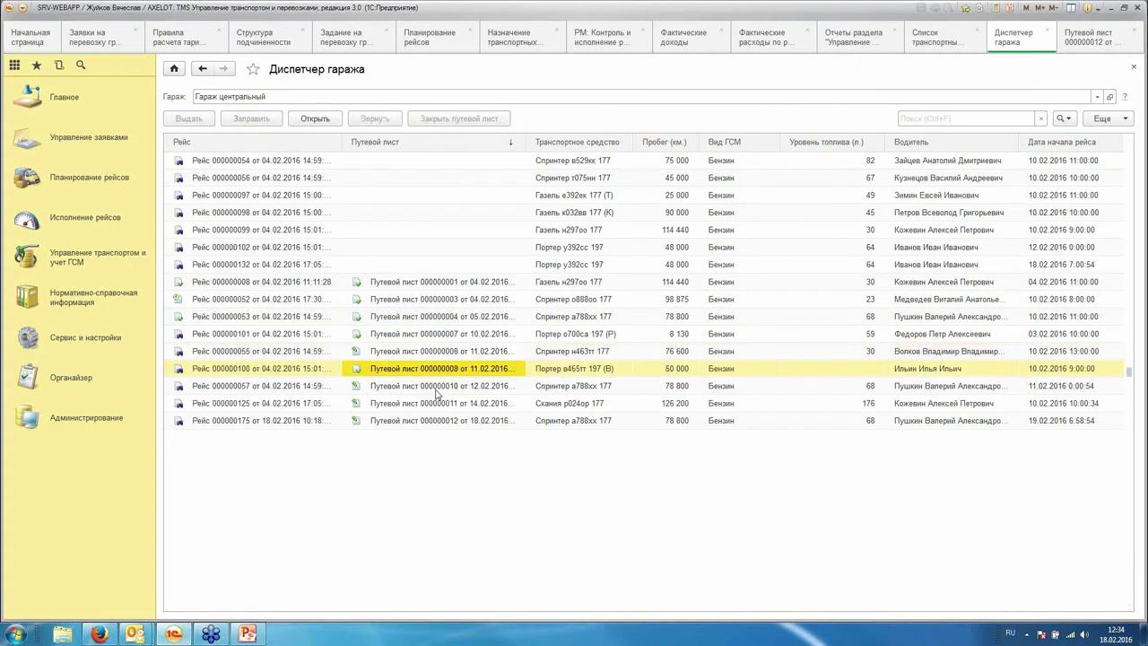
pyautogui.click(439, 387)
pyautogui.click(438, 403)
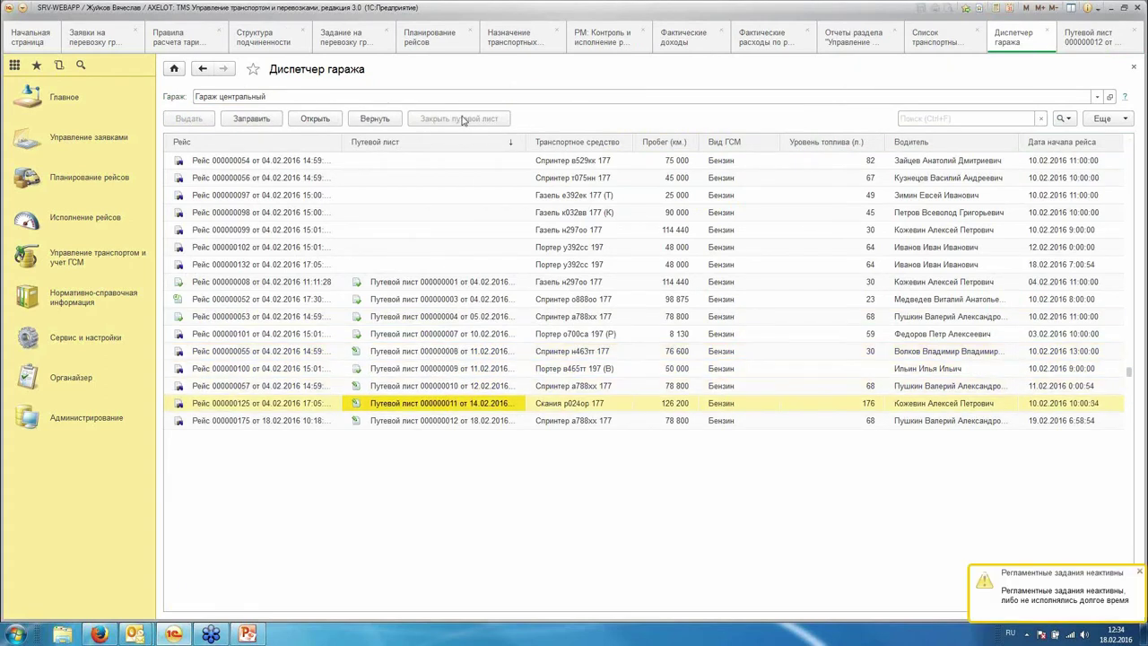
pyautogui.click(453, 421)
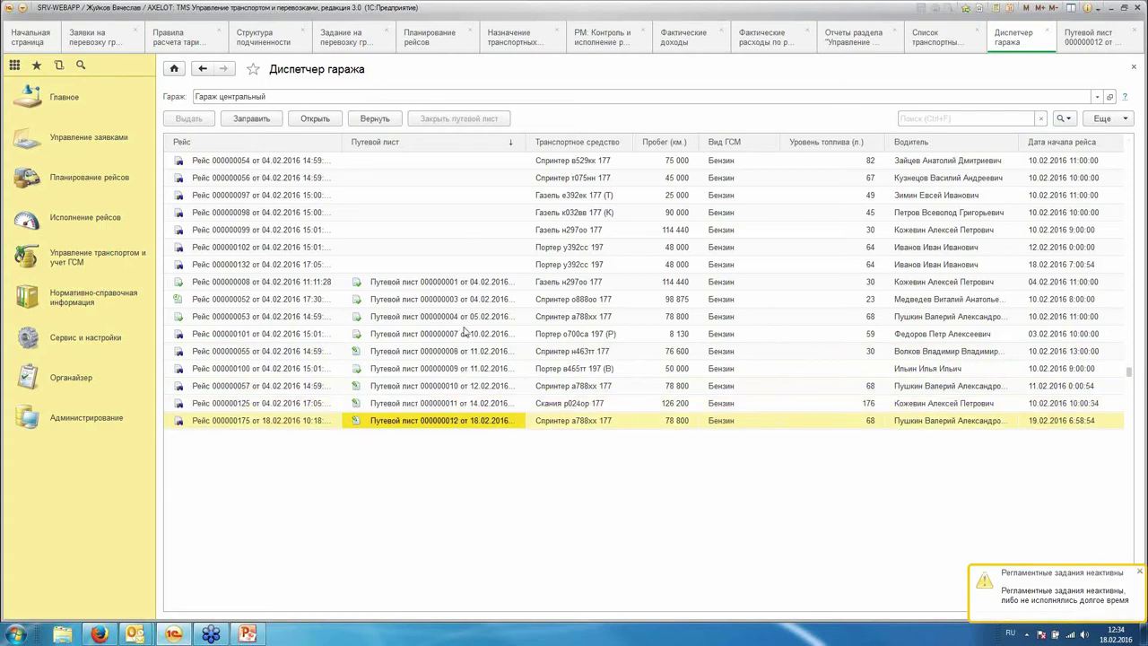
pyautogui.click(1134, 71)
pyautogui.click(98, 257)
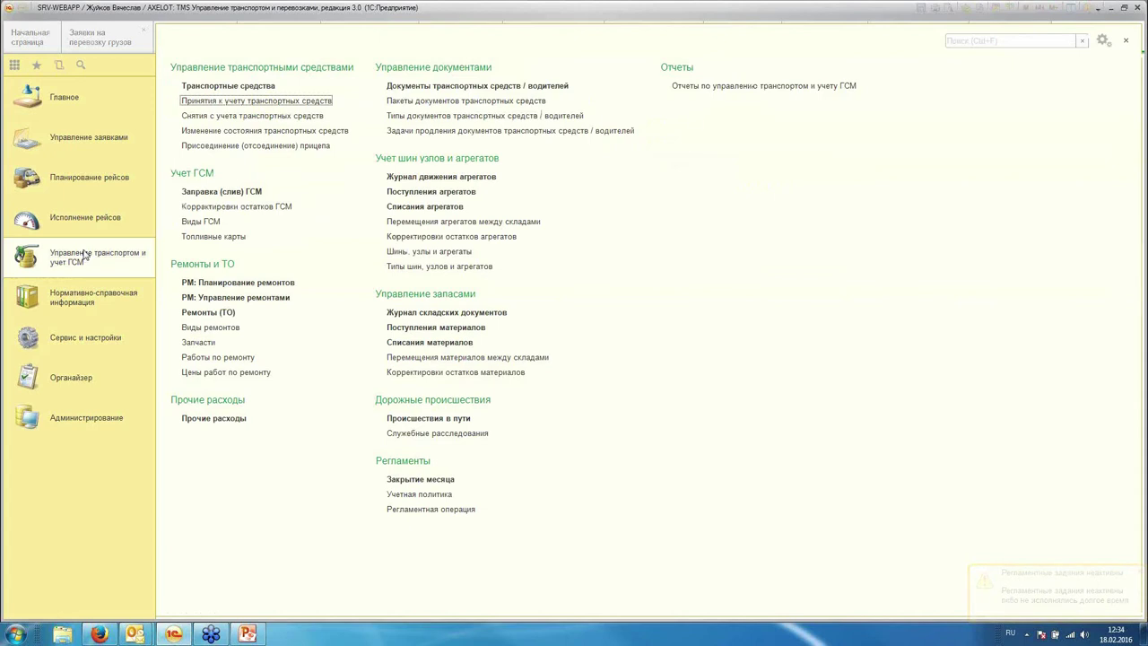
pyautogui.click(704, 85)
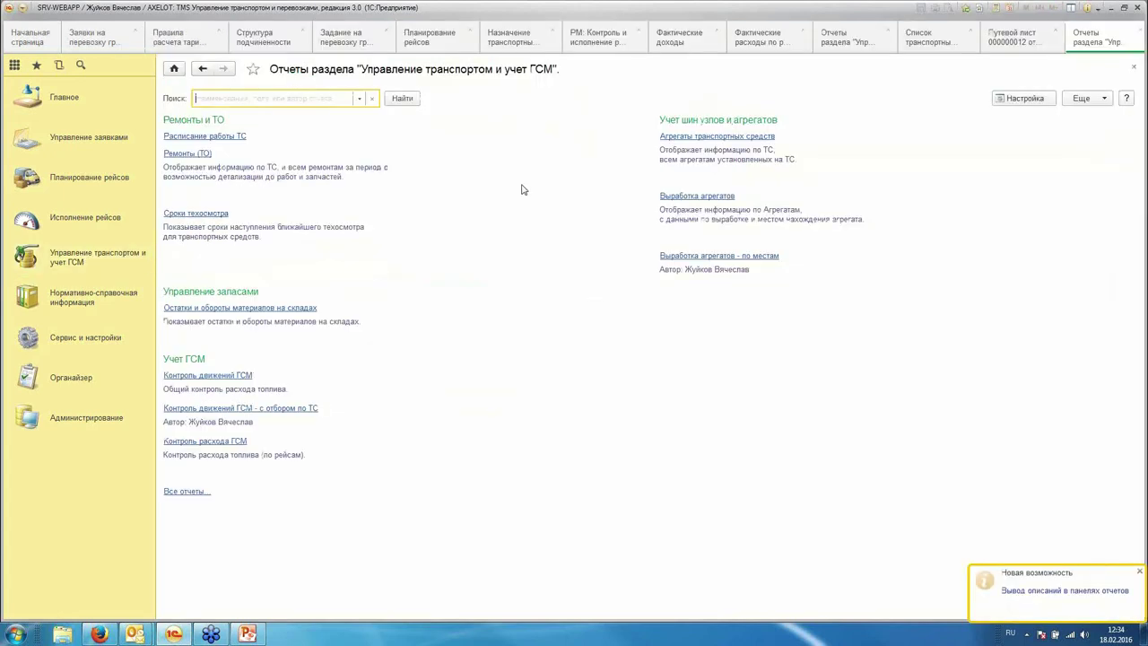
pyautogui.click(245, 382)
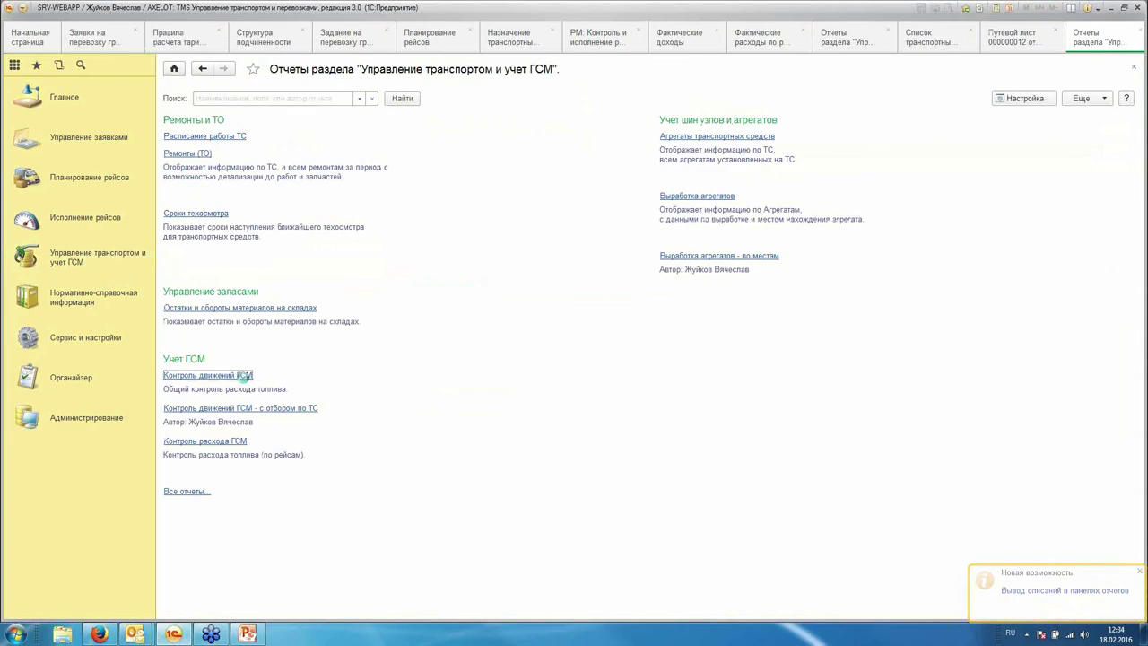
pyautogui.click(218, 120)
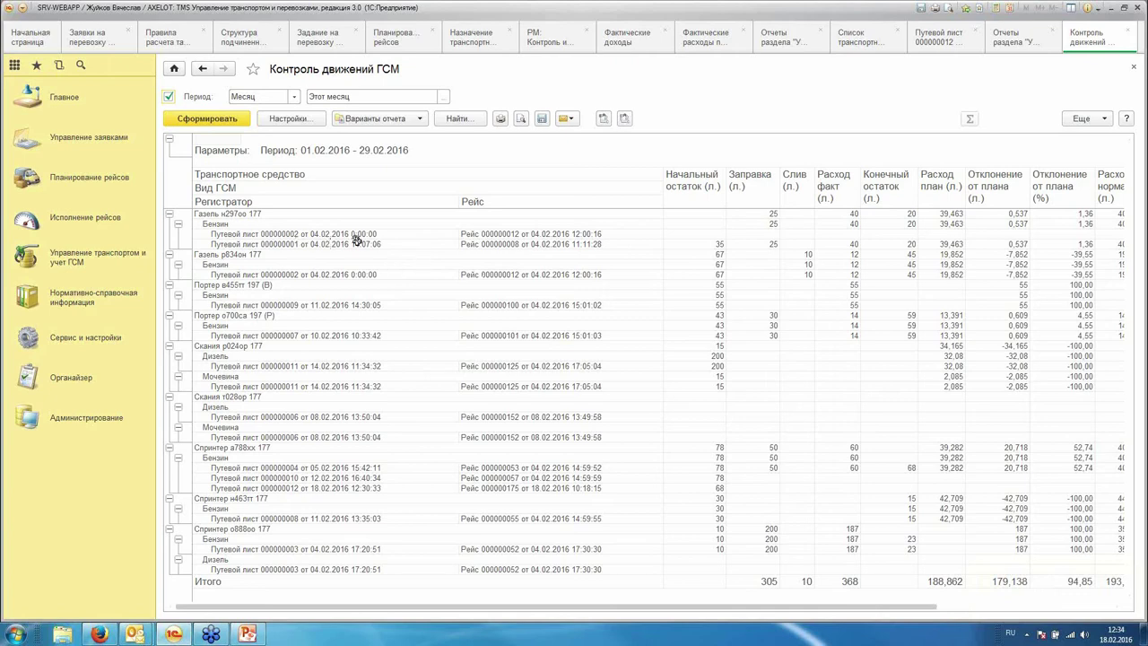
pyautogui.click(287, 235)
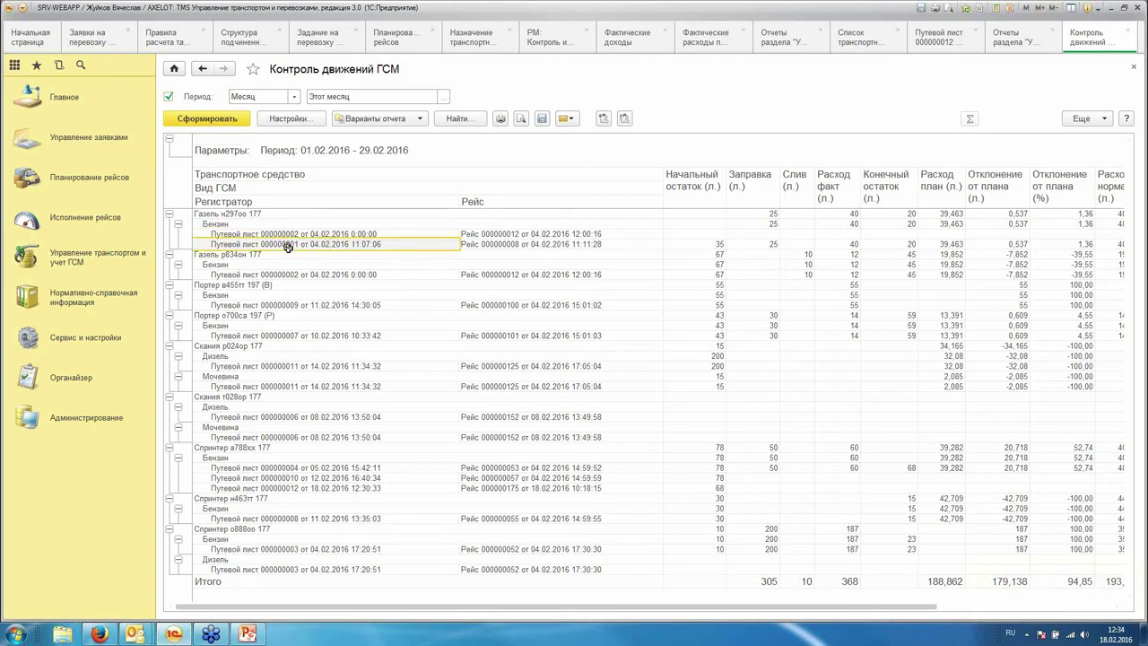
pyautogui.click(297, 247)
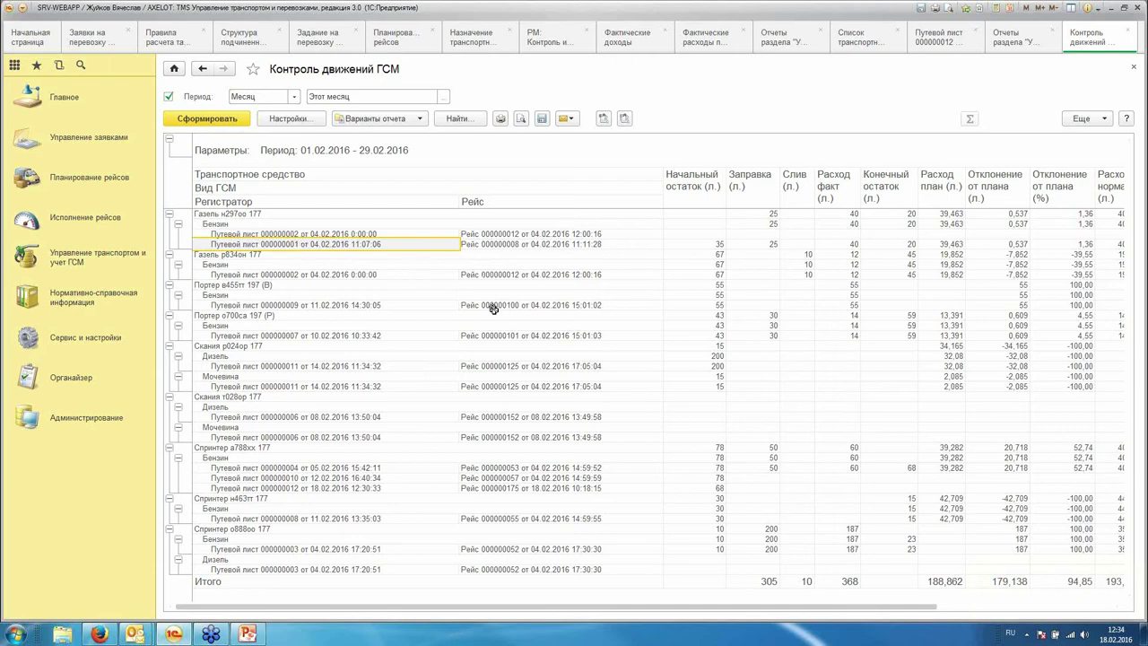
pyautogui.click(1131, 34)
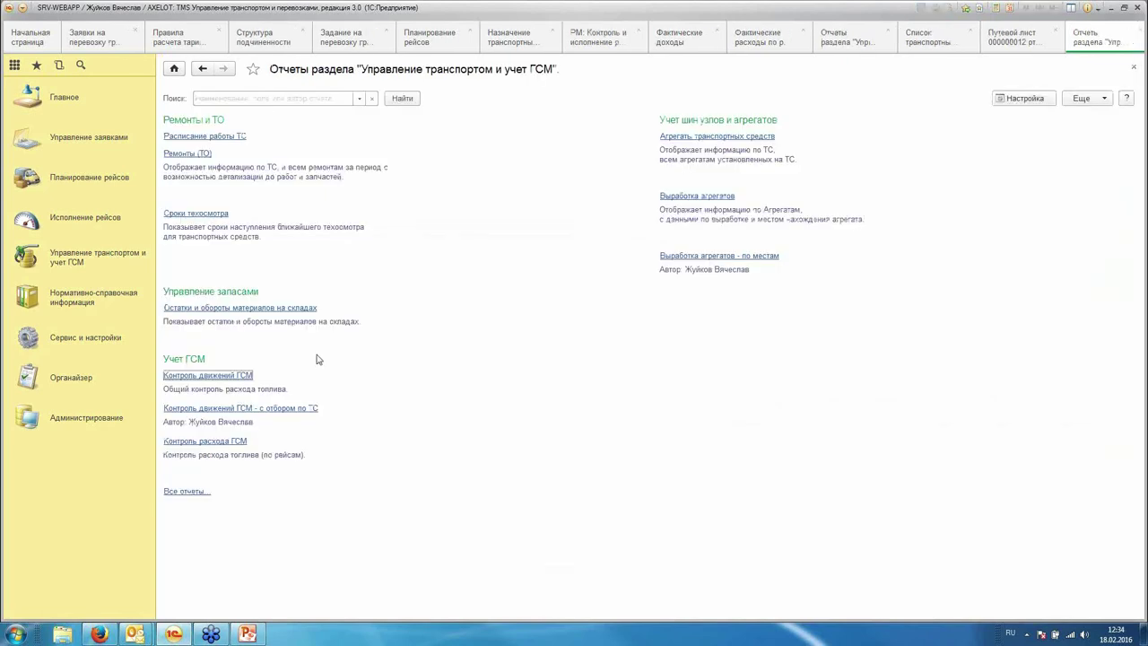
# Step: Generate the Контроль расхода ГСМ report for this month, examine fuel consumption by trip, and close the report and the reports list
pyautogui.click(208, 440)
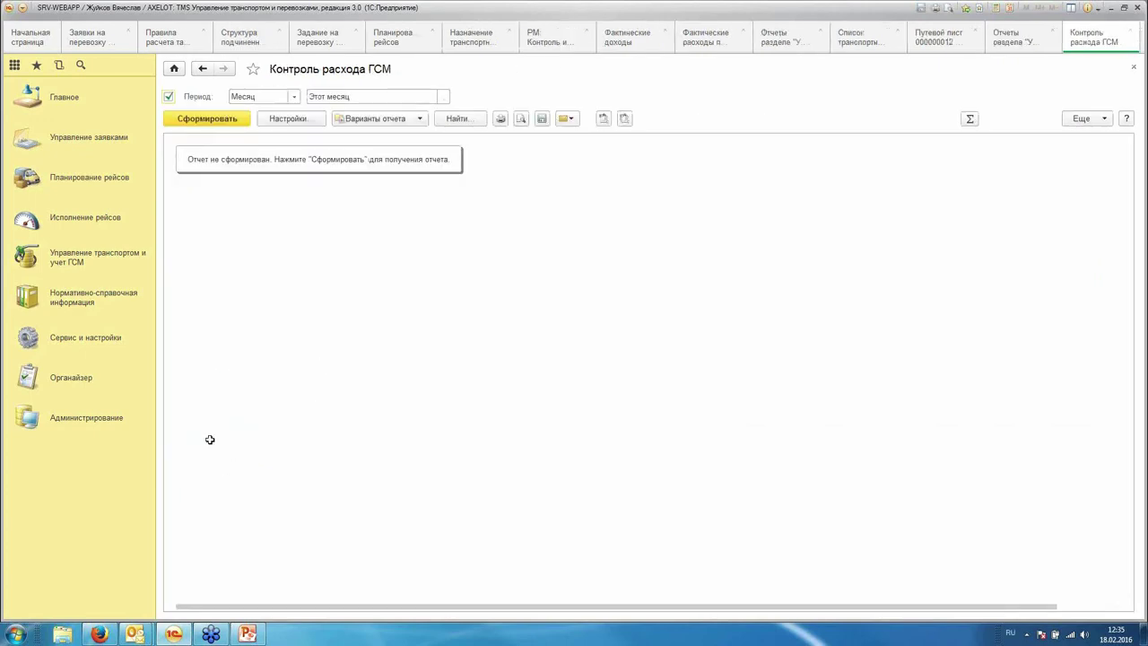
pyautogui.click(190, 119)
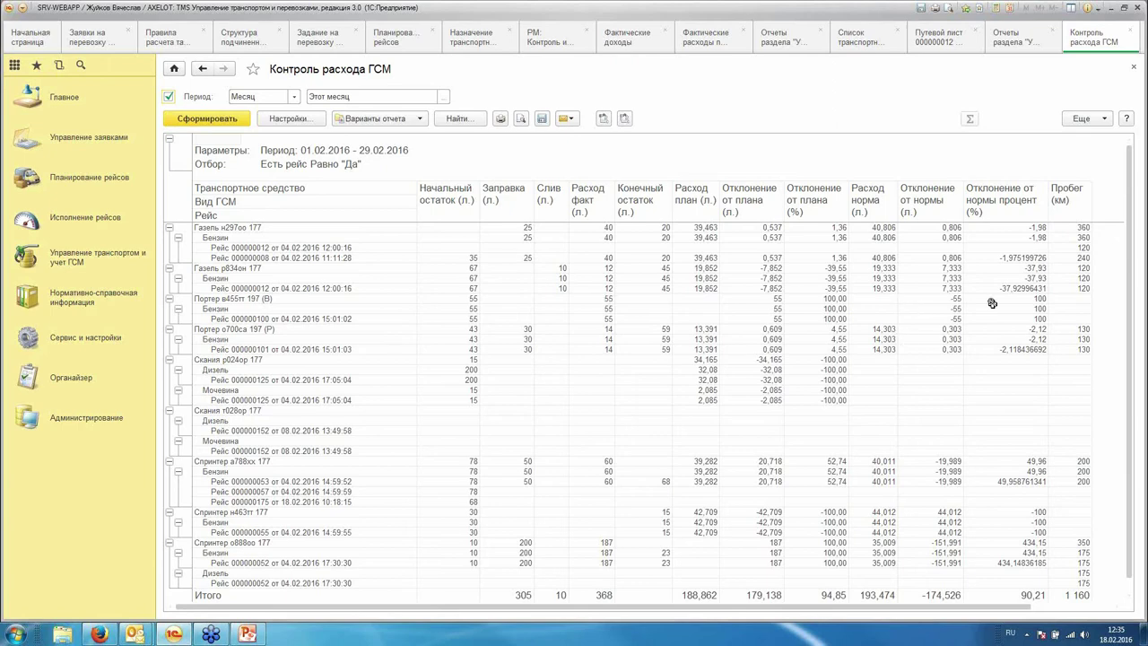
pyautogui.click(1133, 67)
pyautogui.click(1134, 69)
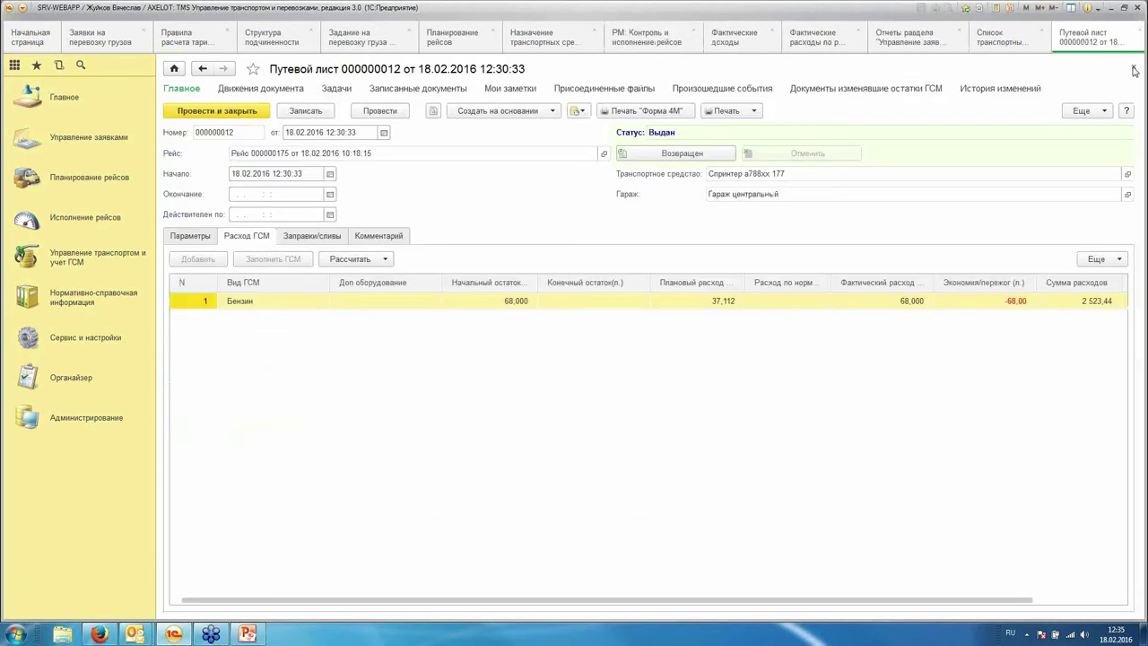
# Step: Open the component receipt dated 01.01.2015, check its tyres, warehouse and supplier, and close it and the receipts list
pyautogui.click(148, 257)
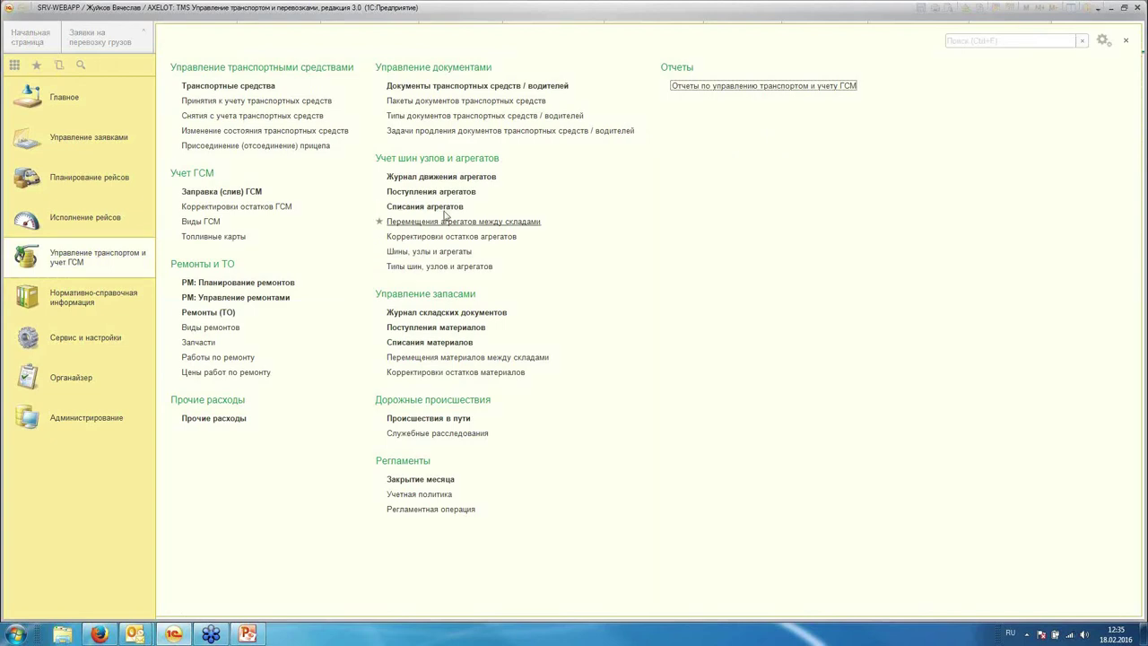
pyautogui.click(428, 192)
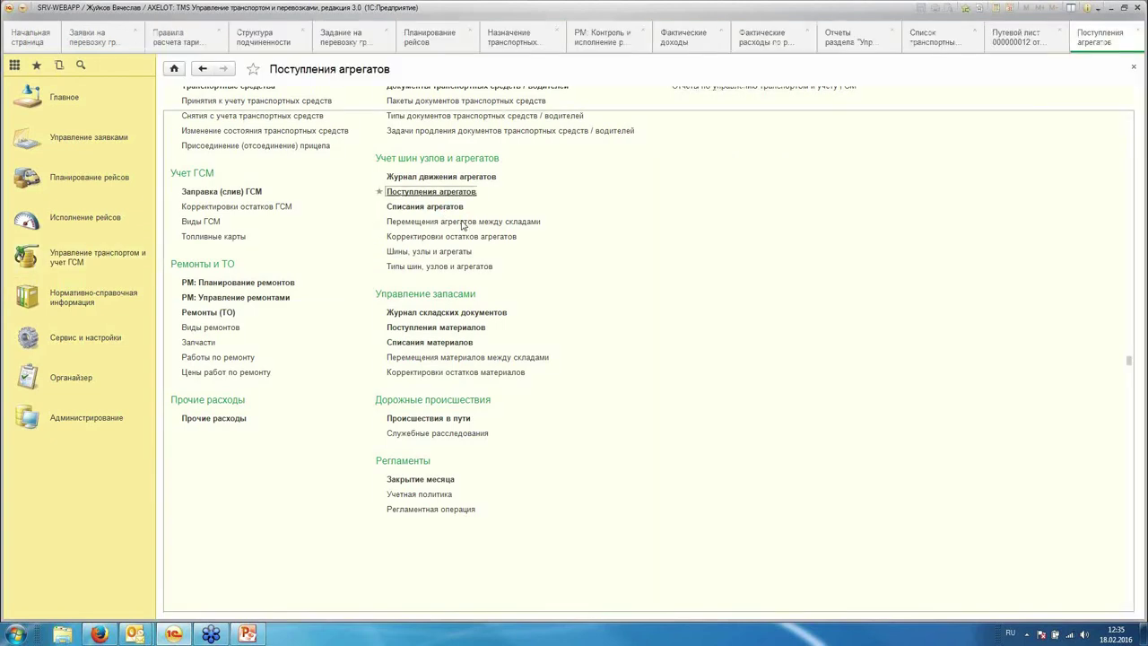
pyautogui.click(316, 141)
pyautogui.click(317, 137)
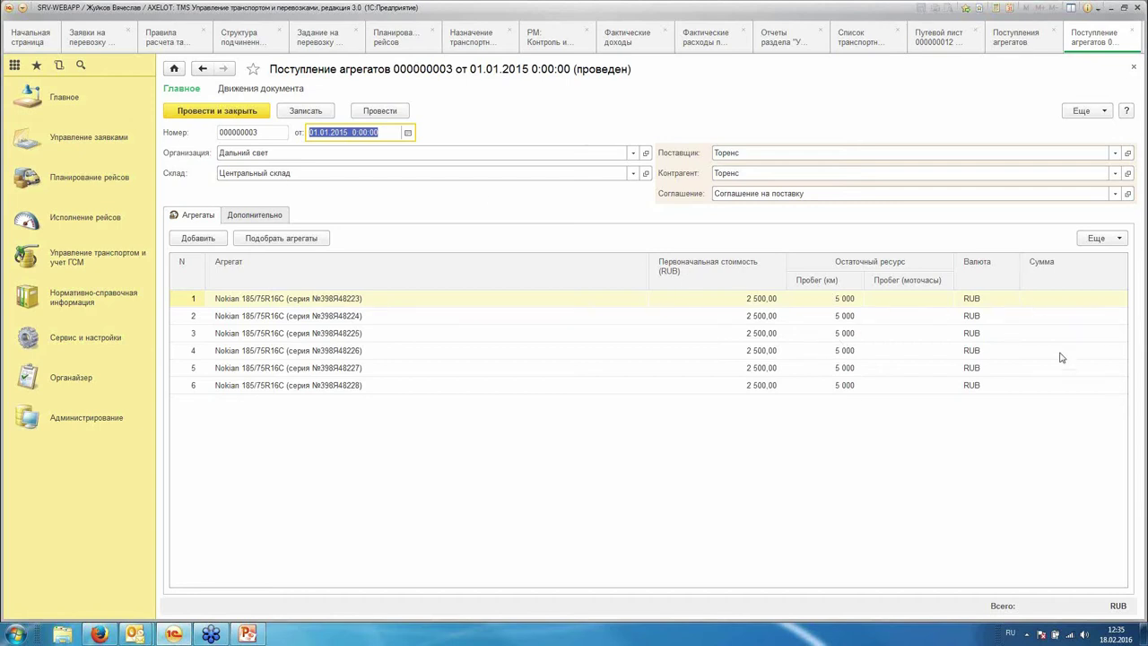
pyautogui.click(285, 173)
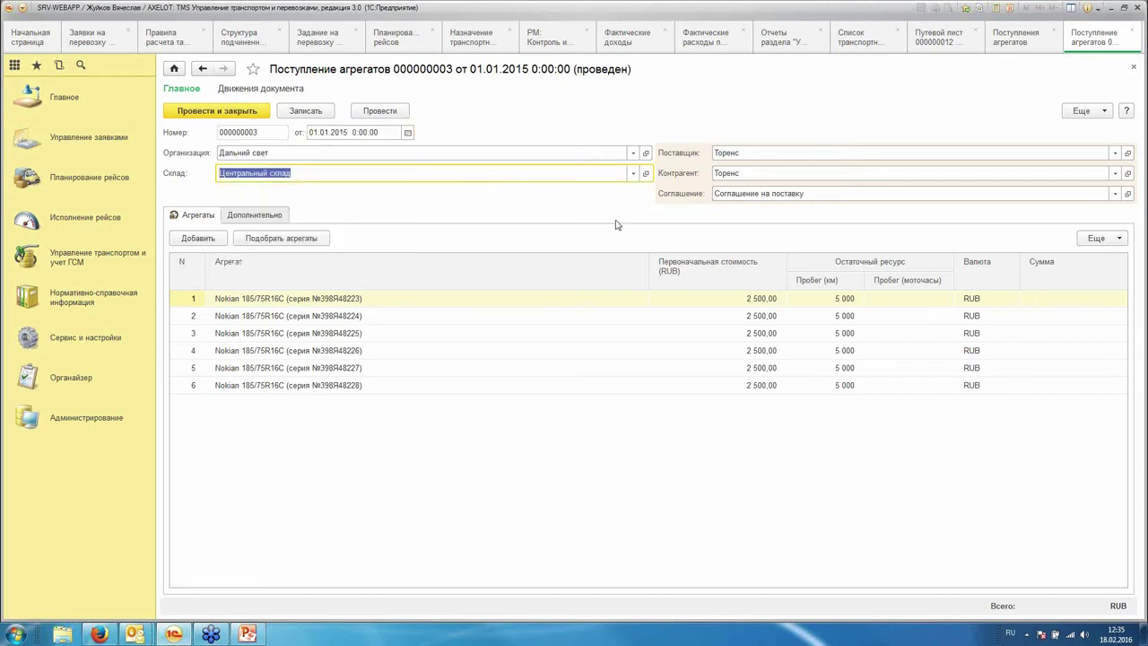
pyautogui.press('Tab')
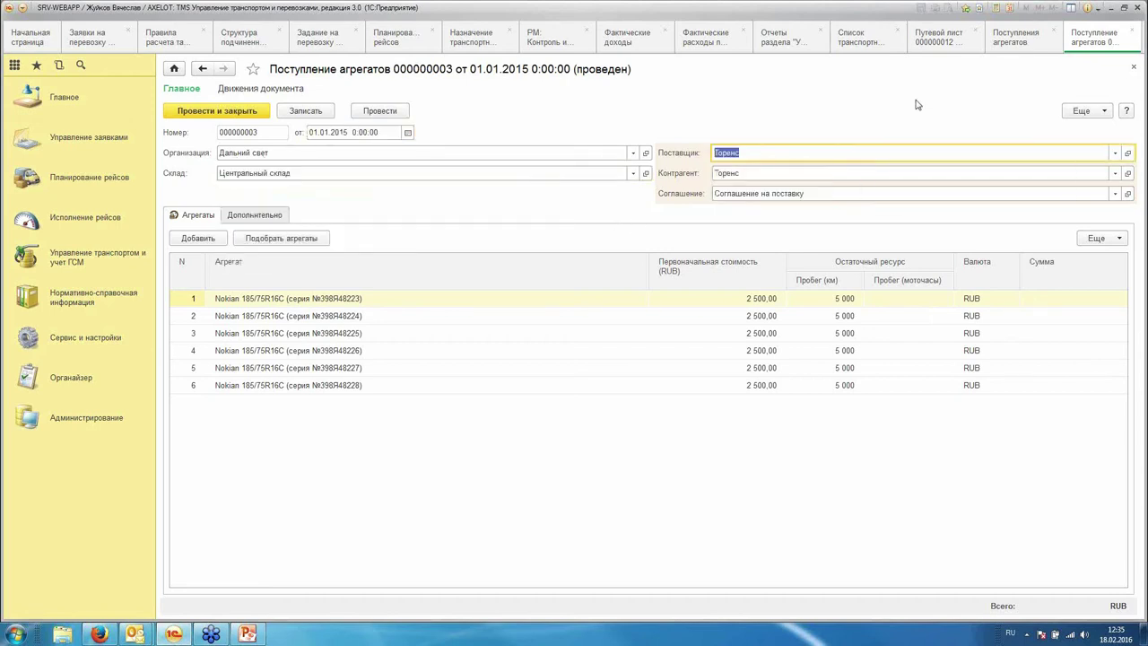
pyautogui.click(1133, 67)
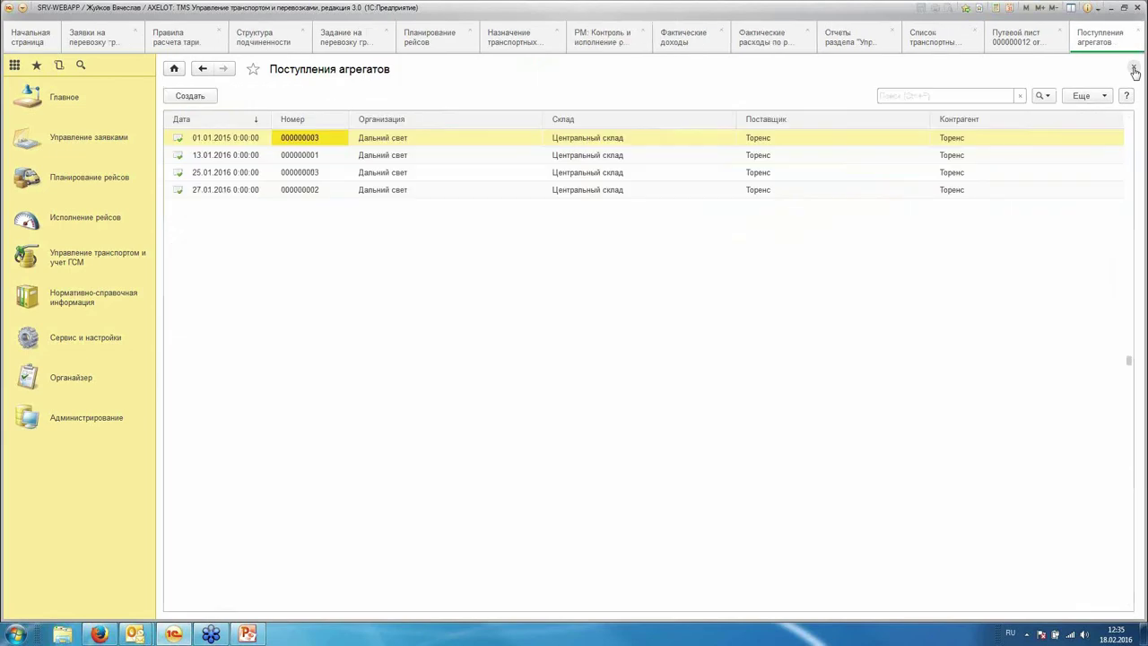
pyautogui.click(1133, 69)
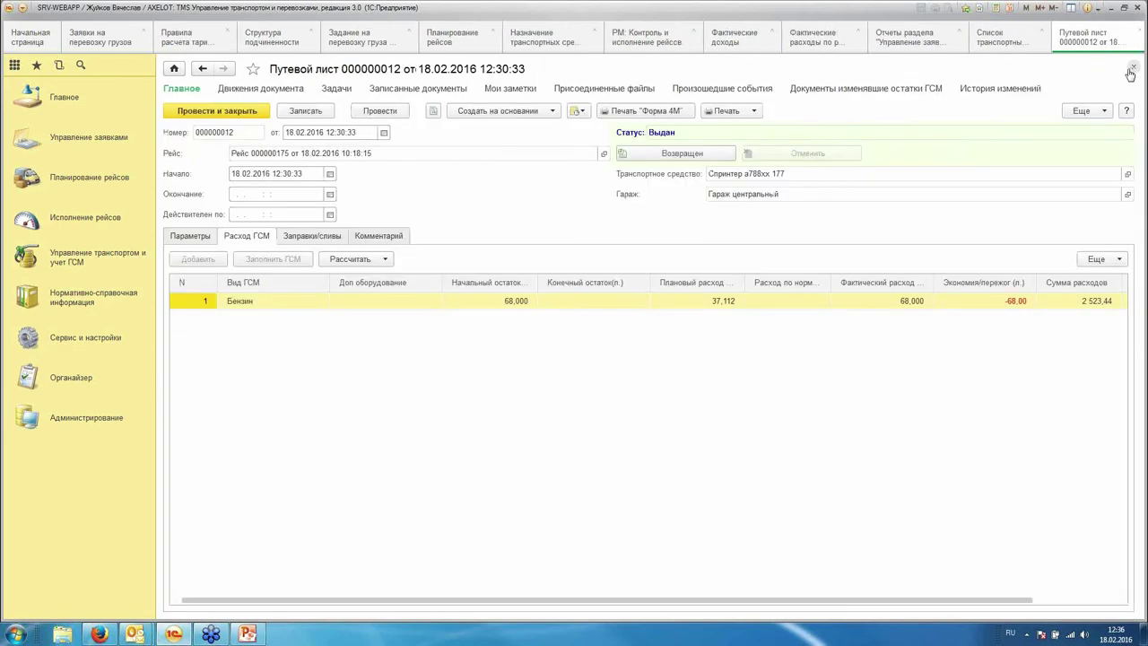
pyautogui.click(90, 257)
pyautogui.click(269, 103)
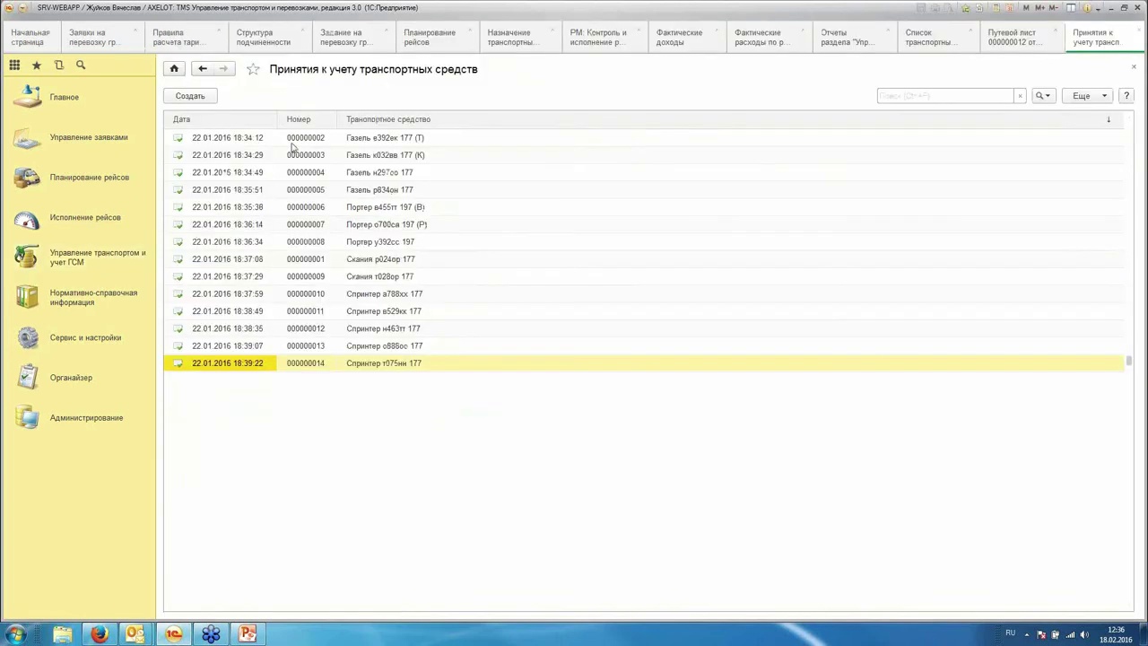
pyautogui.press('Return')
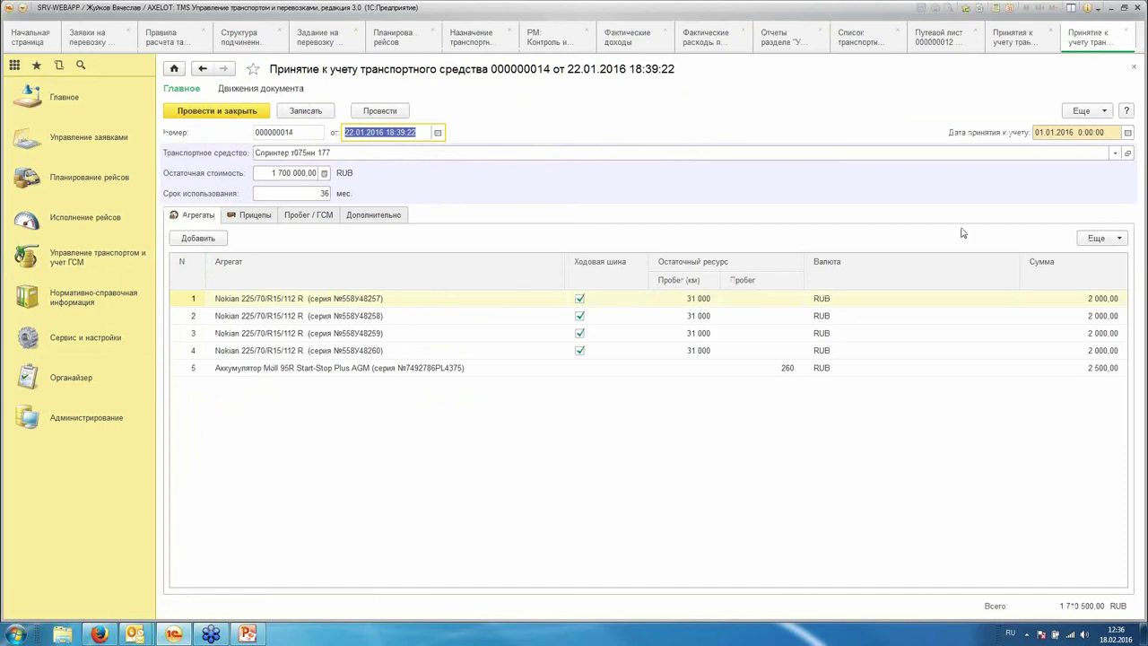
pyautogui.click(1134, 67)
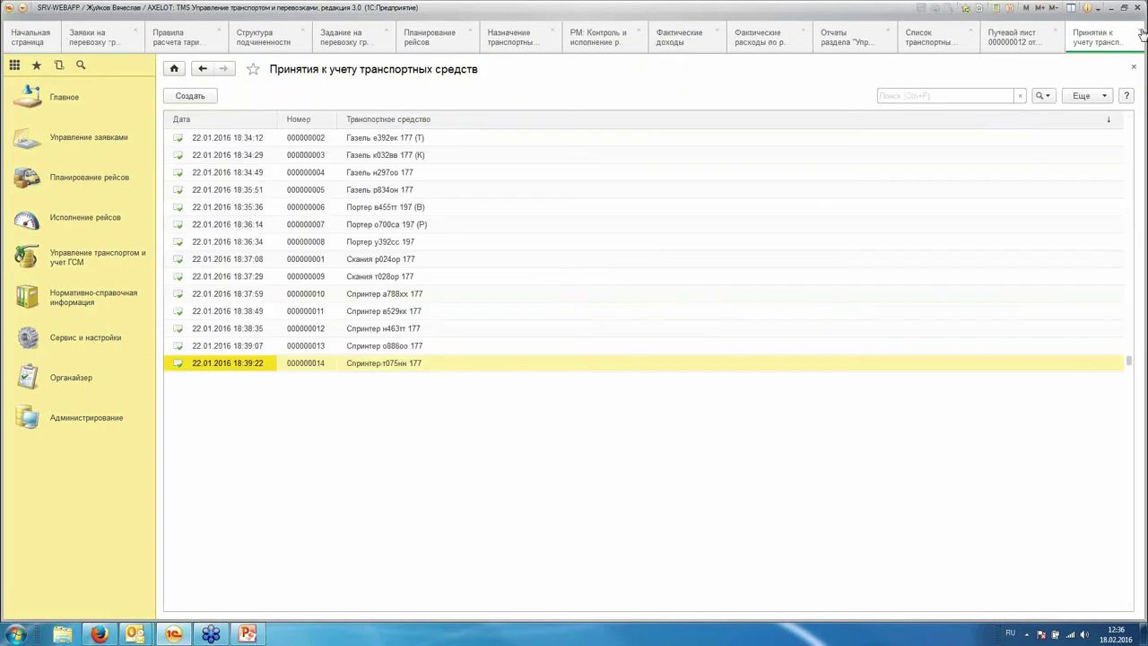
pyautogui.click(1141, 33)
# Step: Open inter-warehouse component transfer 000000001, review its warehouses and tyres, and close it and the transfers list
pyautogui.click(123, 257)
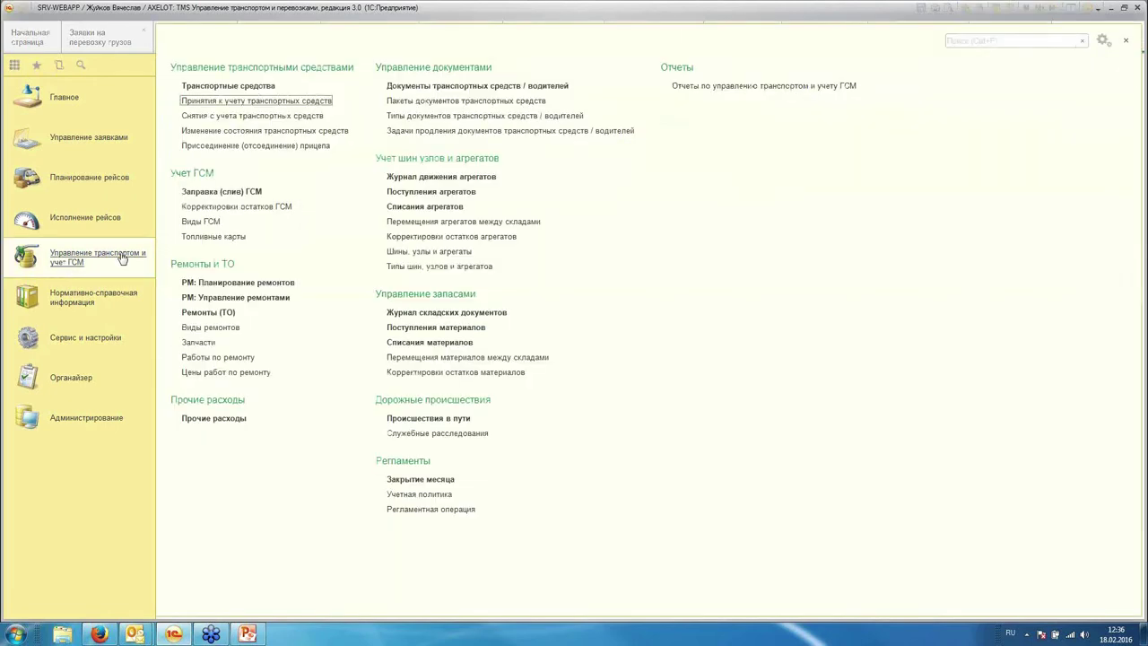
pyautogui.click(415, 222)
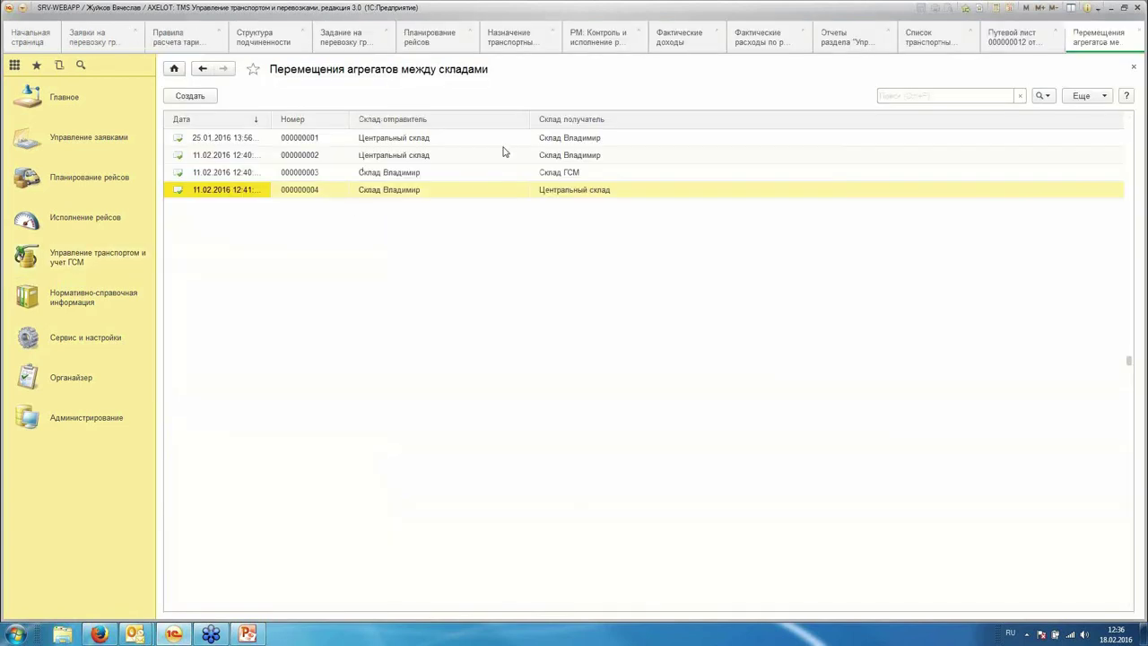
pyautogui.click(510, 140)
pyautogui.doubleClick(511, 140)
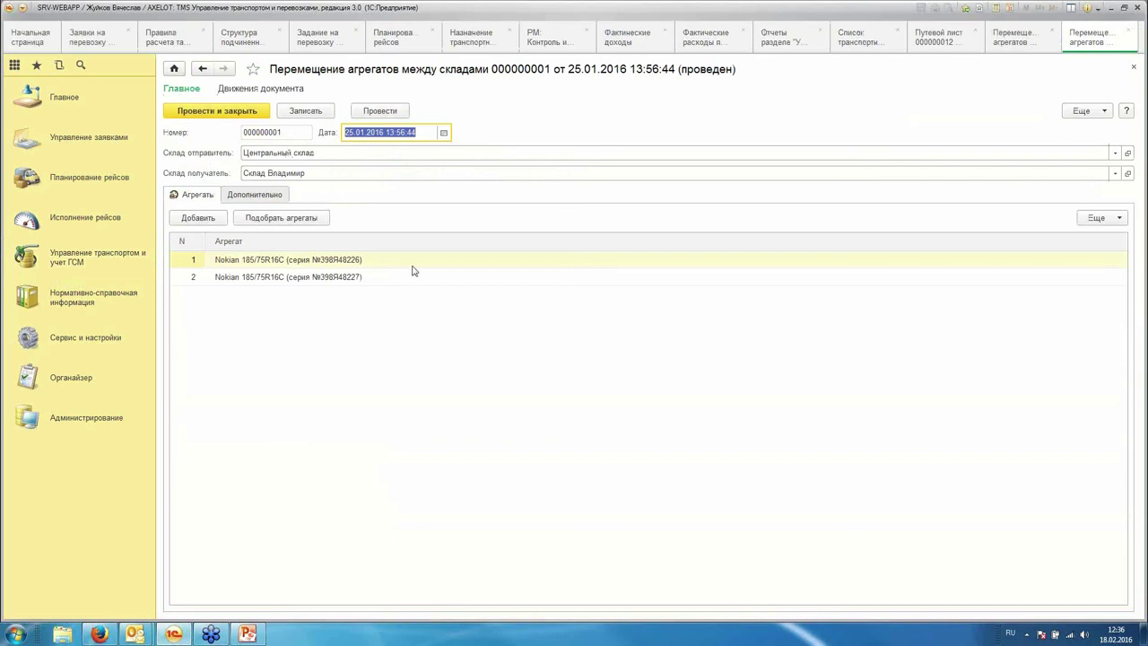
pyautogui.press('Escape')
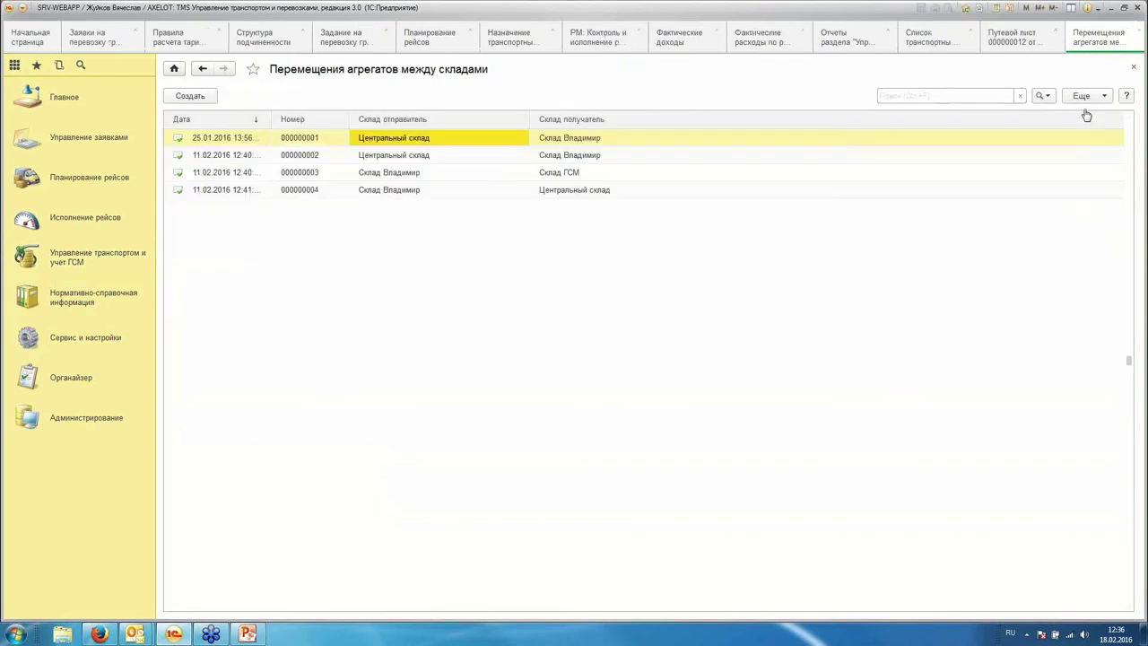
pyautogui.press('Escape')
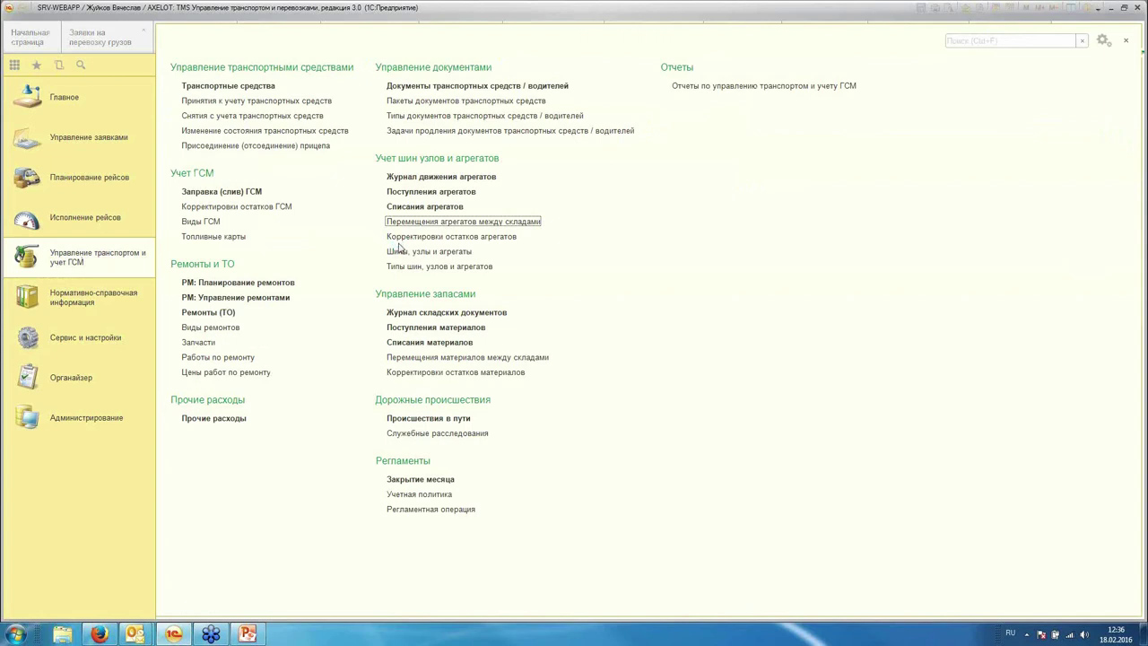
# Step: Open component write-off 000000001 for Центральный склад, review the written-off tyre, and close the document
pyautogui.click(416, 209)
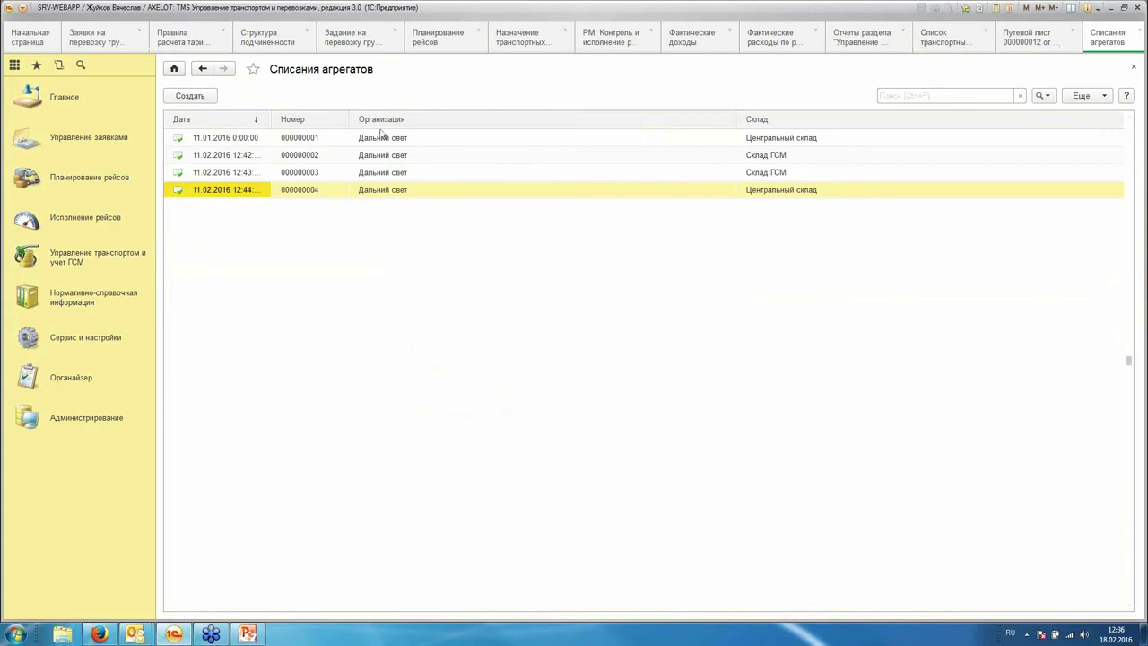
pyautogui.click(382, 138)
pyautogui.doubleClick(383, 138)
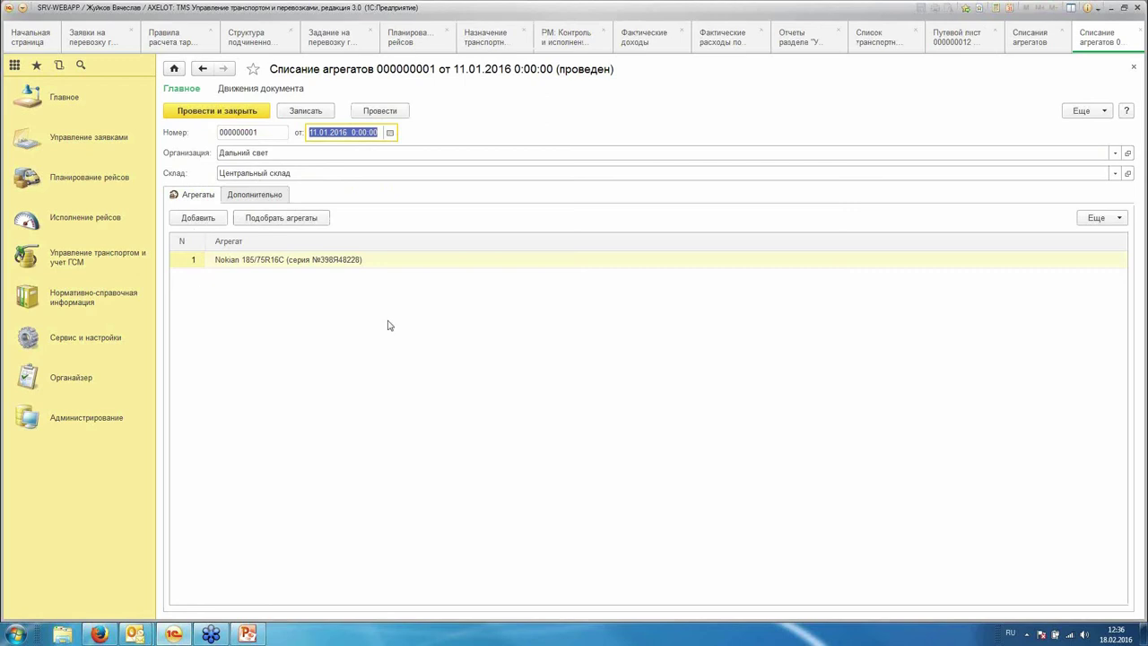
pyautogui.click(1134, 66)
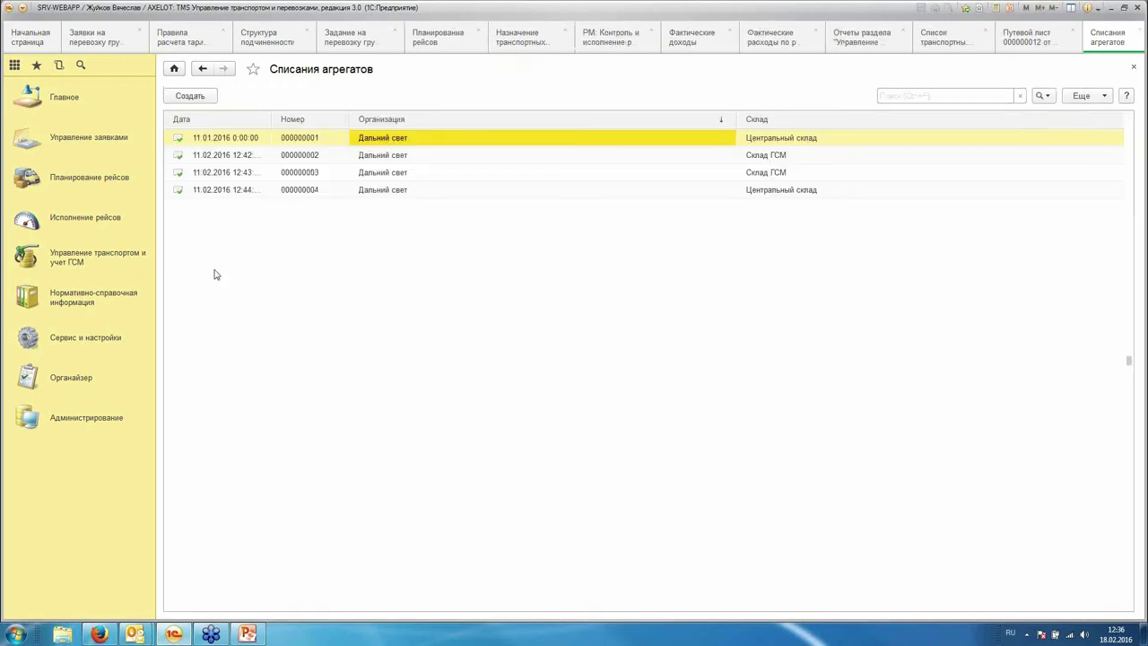
# Step: Open materials receipt 000000003 for Склад ГСМ, review its fuel and spare parts lists, and close it
pyautogui.click(99, 260)
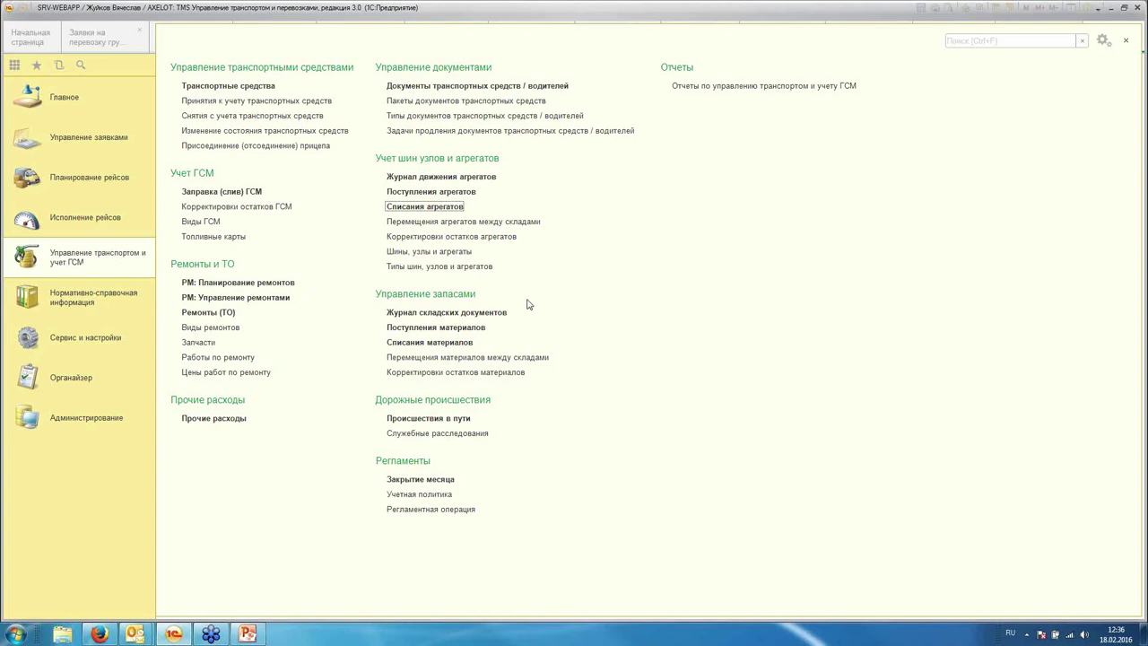
pyautogui.click(465, 328)
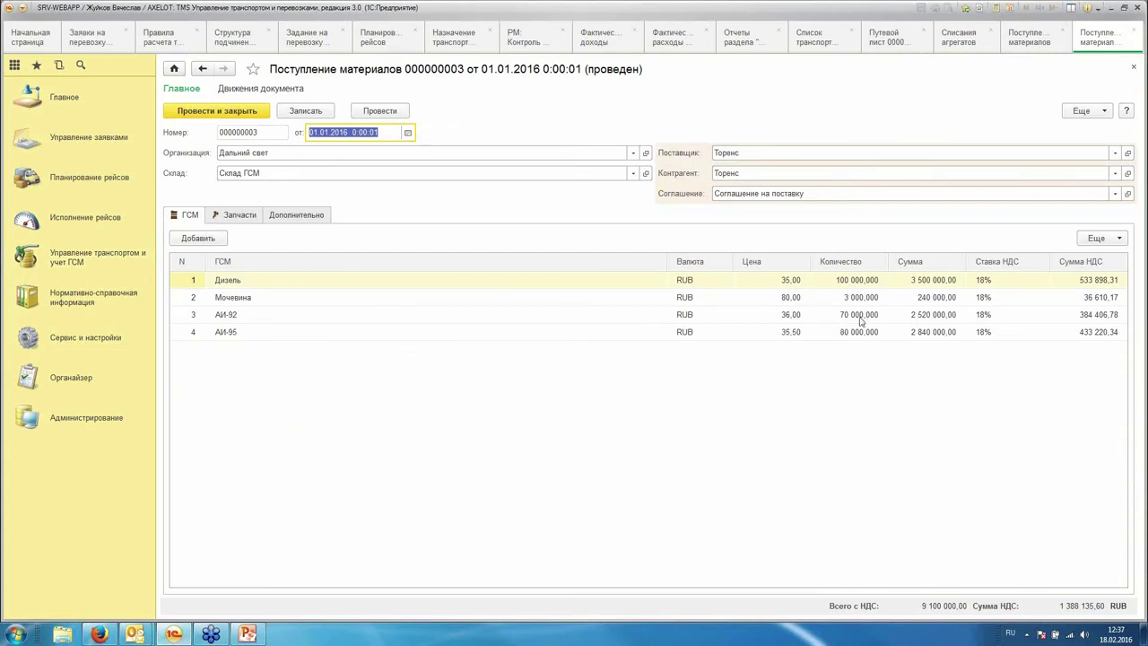
pyautogui.click(231, 221)
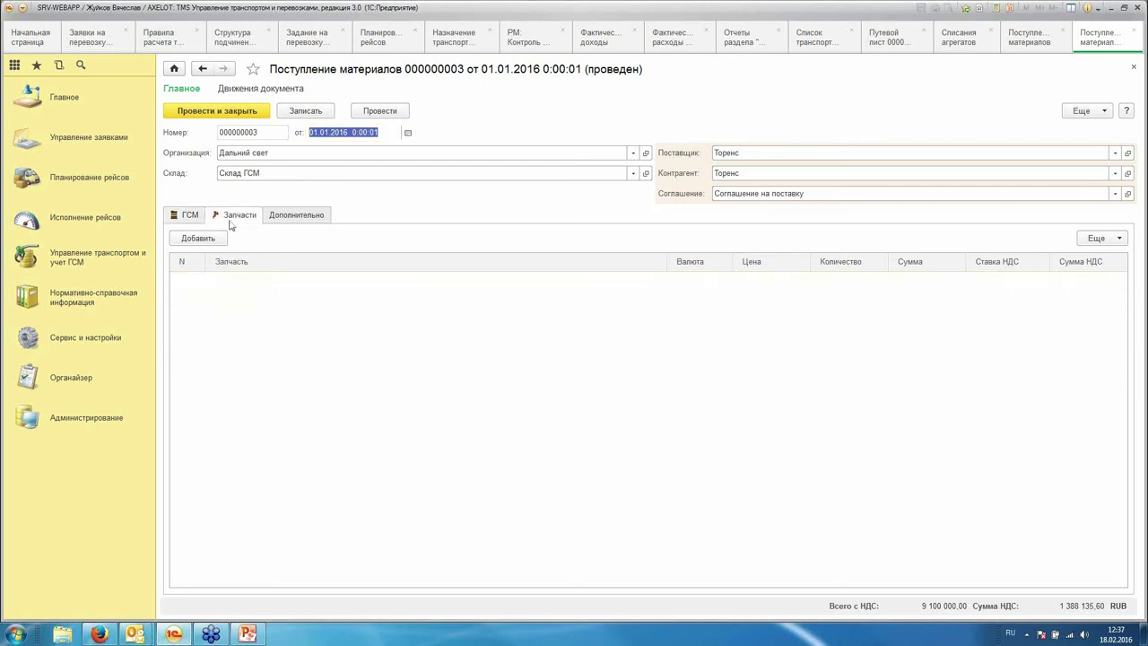
pyautogui.press('Escape')
# Step: Open materials receipt 000000001 for Центральный склад, review its spare parts, and close it and the receipts list
pyautogui.doubleClick(425, 177)
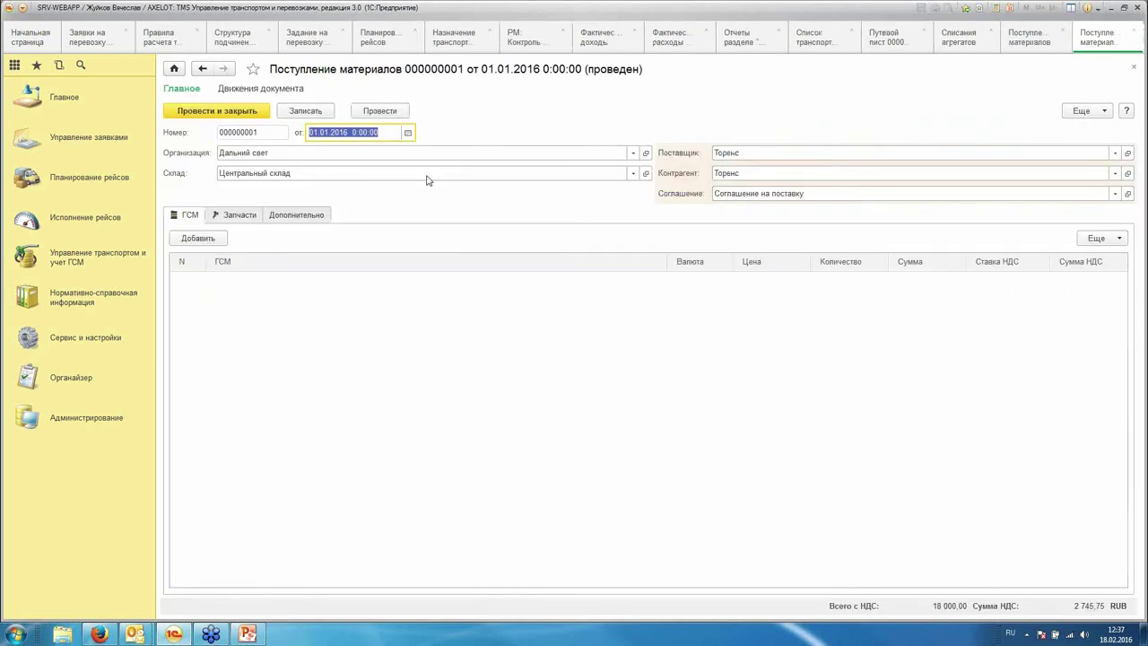
pyautogui.click(235, 215)
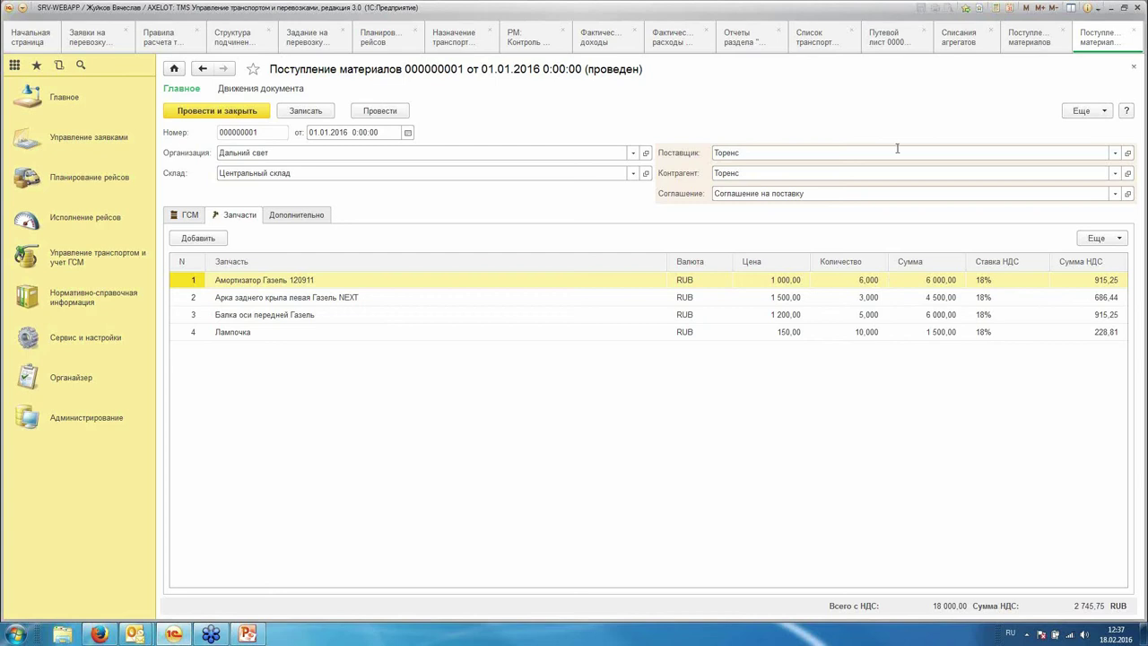
pyautogui.click(1133, 67)
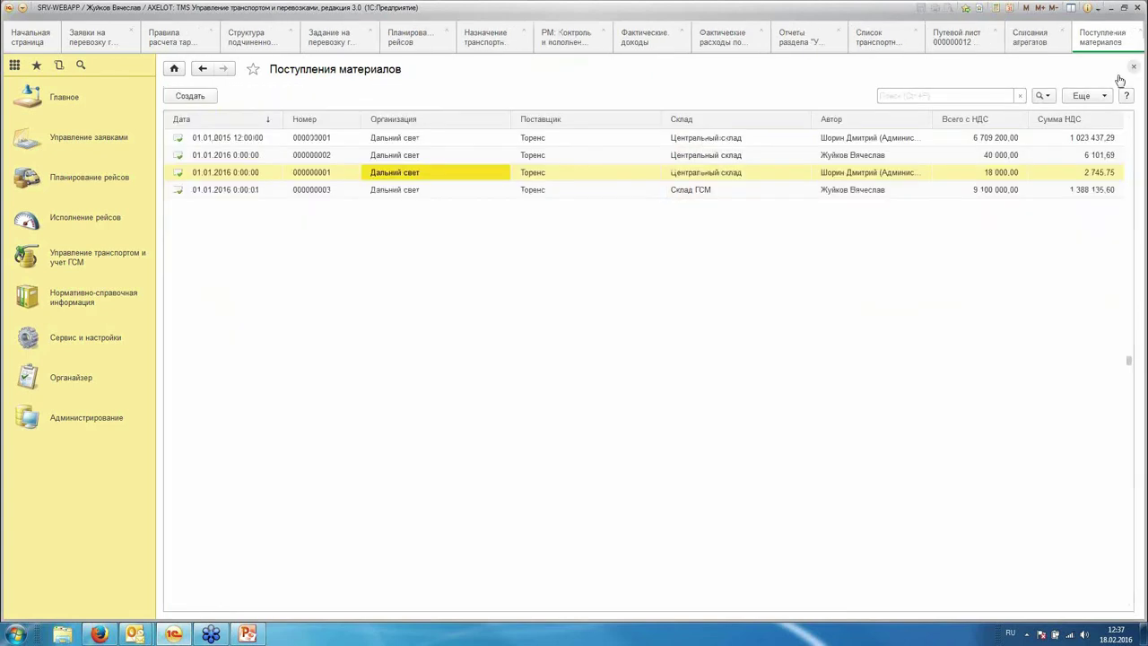
pyautogui.click(1133, 64)
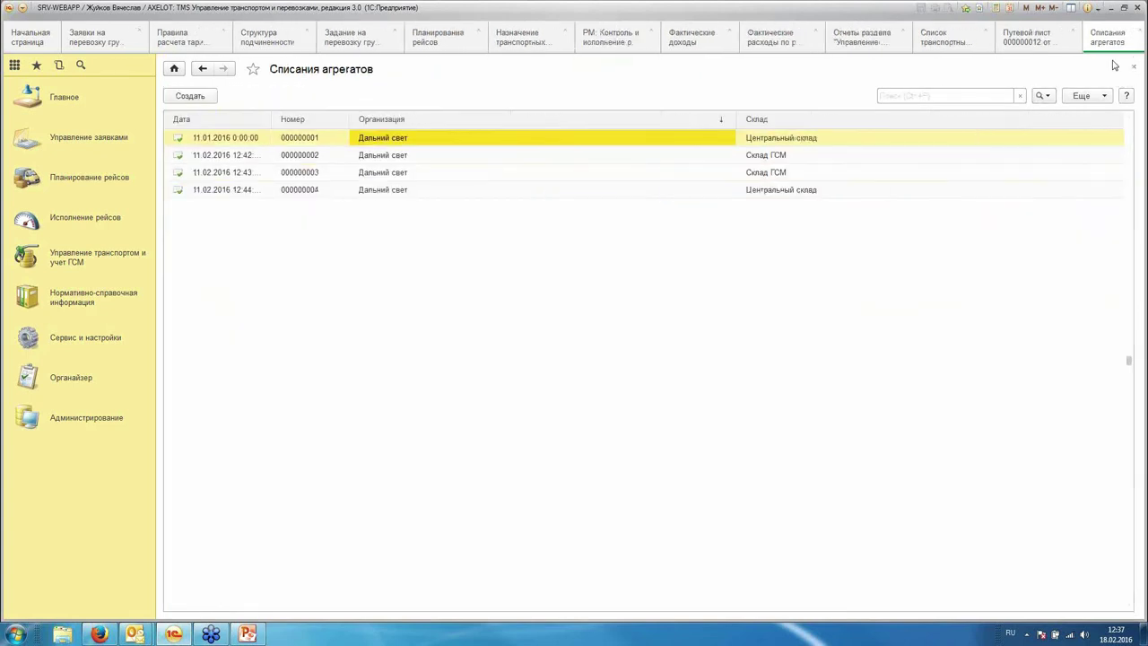
pyautogui.click(98, 260)
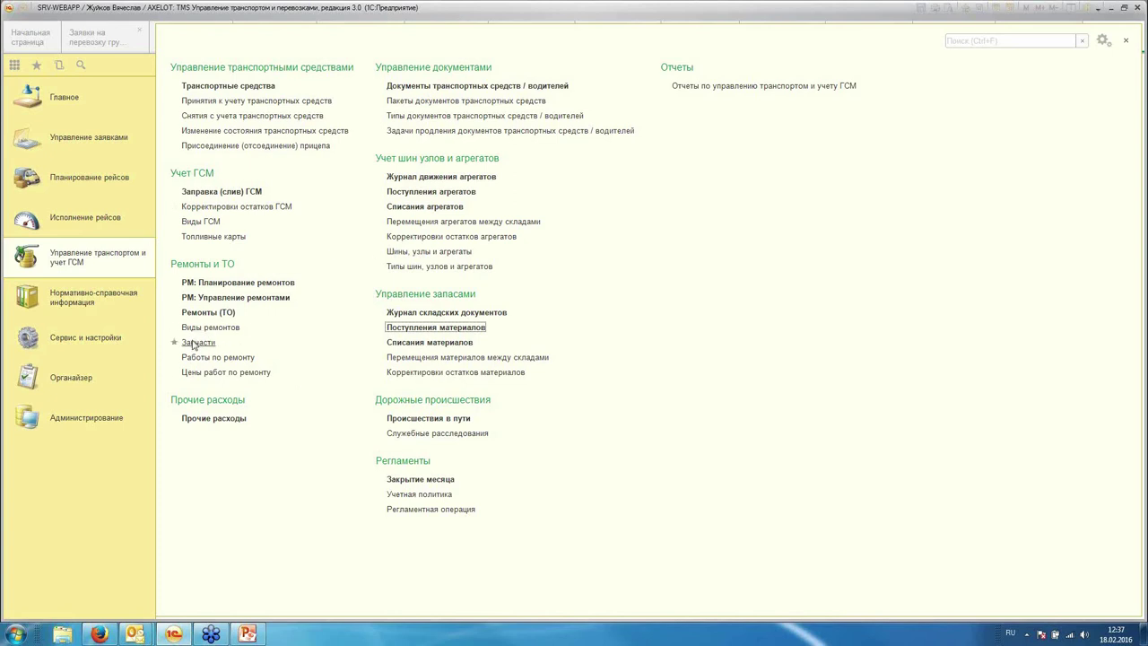
pyautogui.click(208, 312)
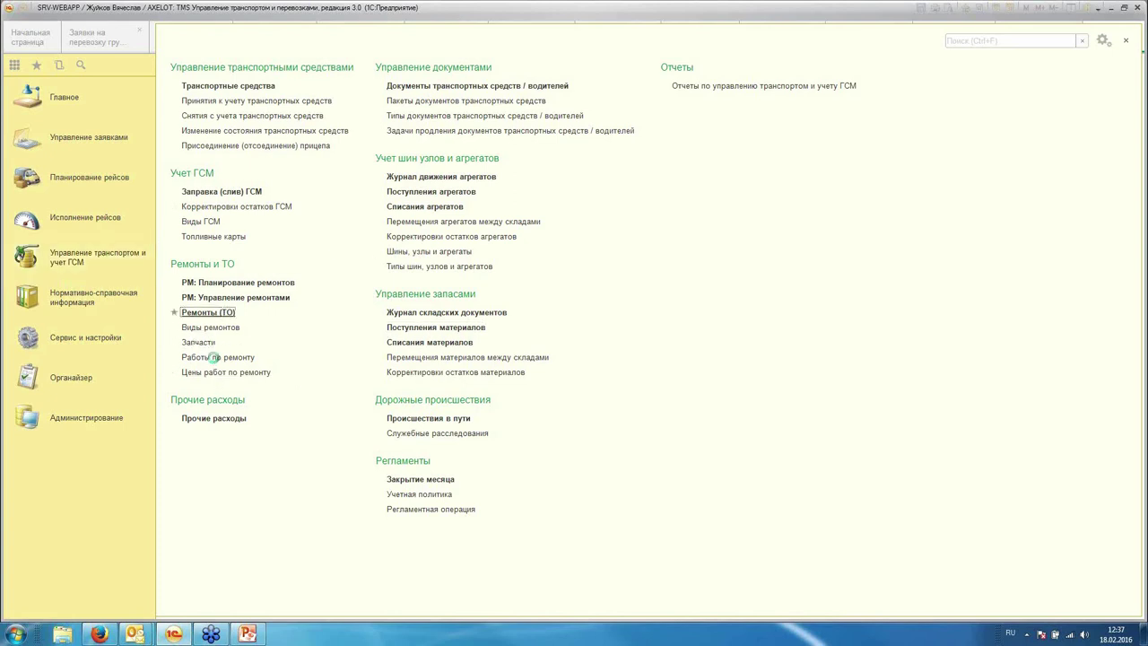
pyautogui.click(314, 140)
pyautogui.doubleClick(314, 140)
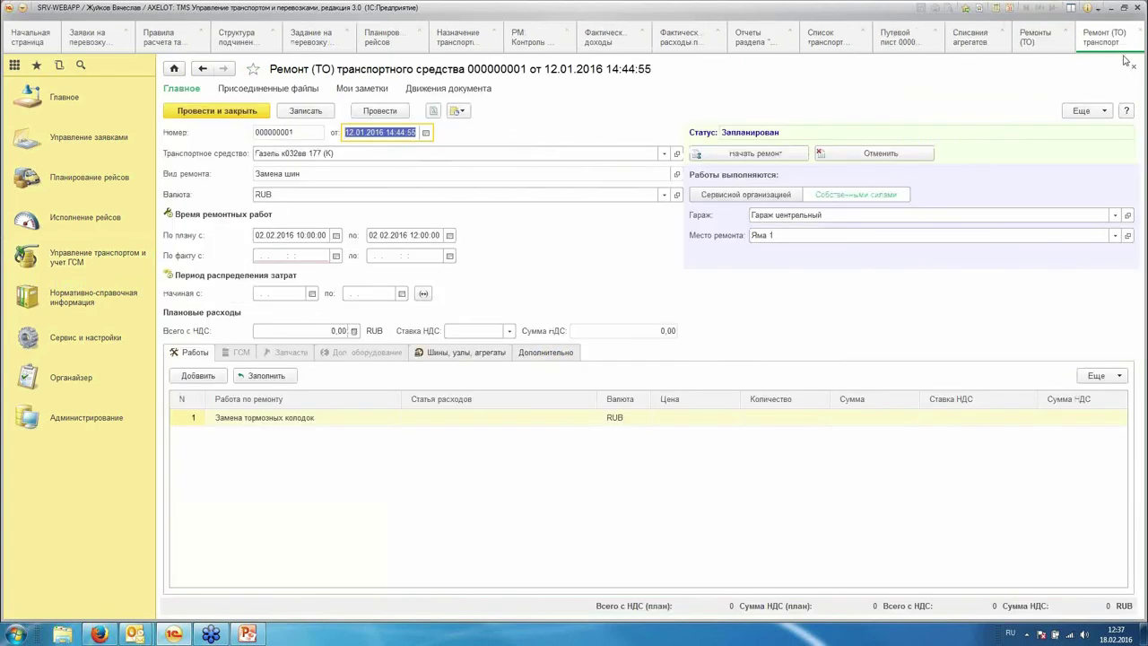
pyautogui.click(1132, 66)
pyautogui.click(215, 157)
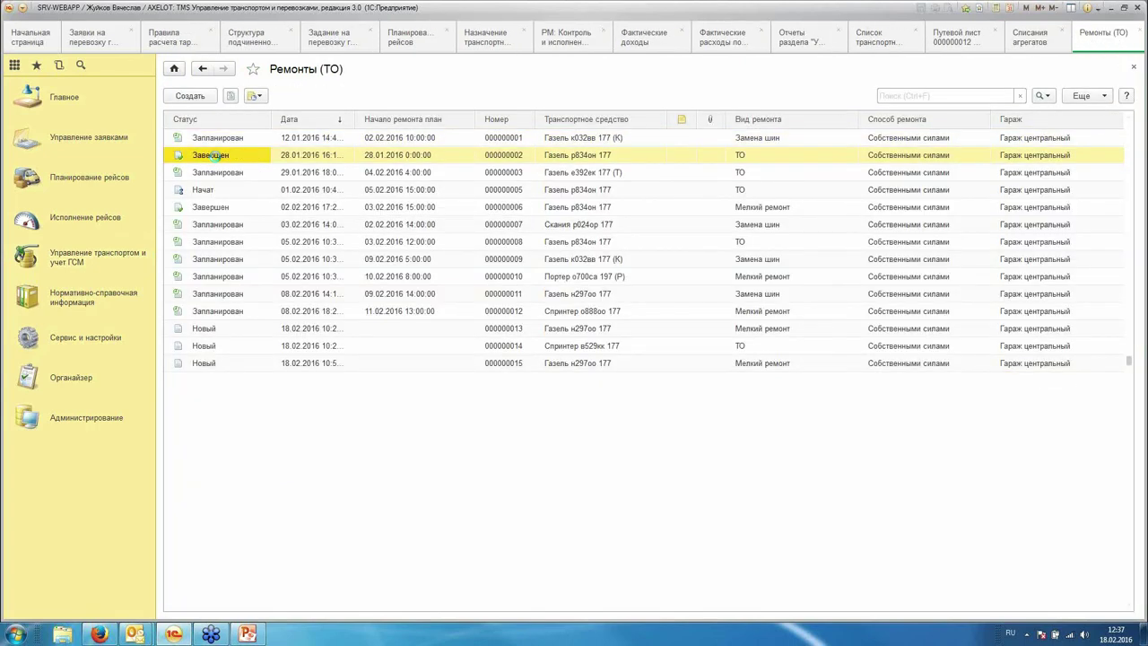
pyautogui.doubleClick(211, 155)
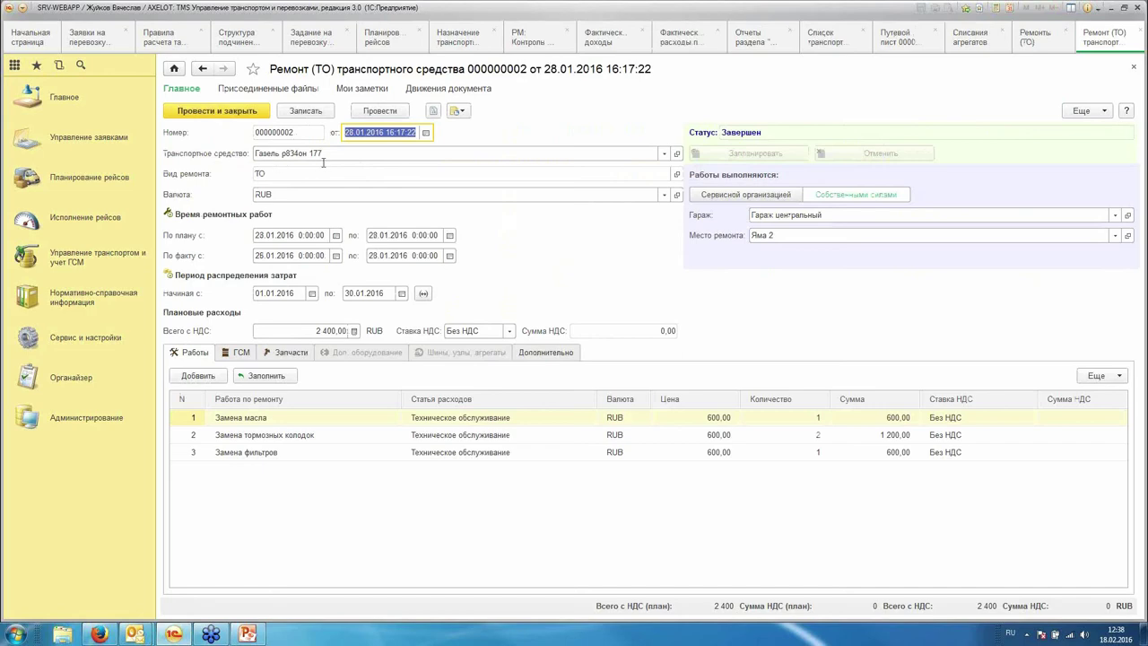
pyautogui.click(676, 173)
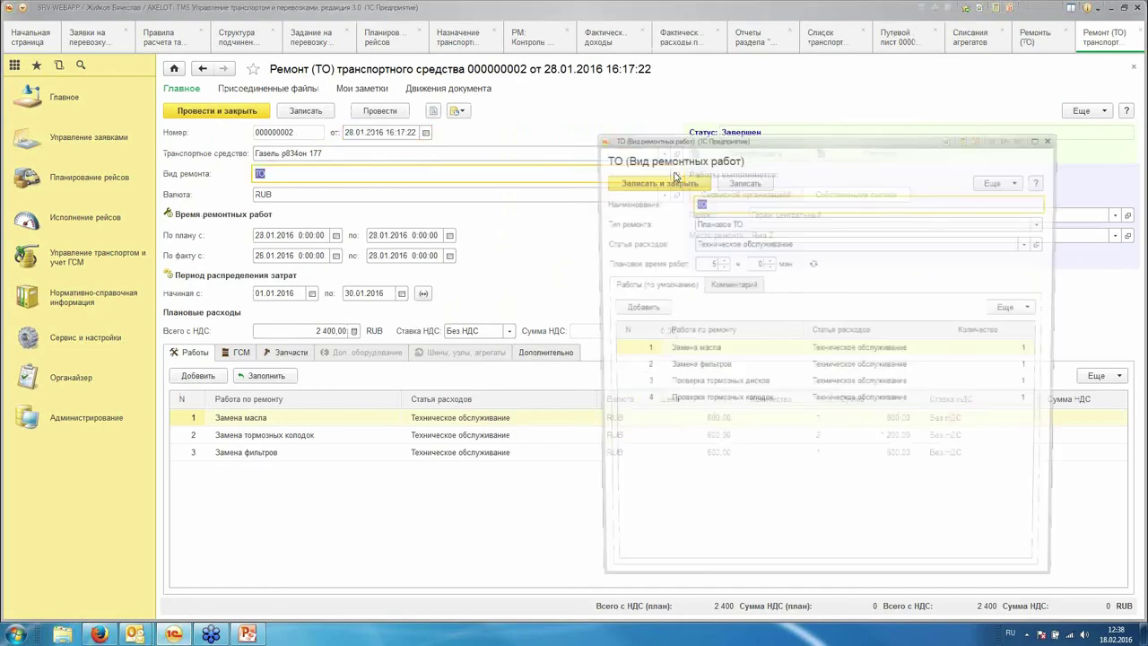
pyautogui.moveTo(773, 145); pyautogui.dragTo(430, 97)
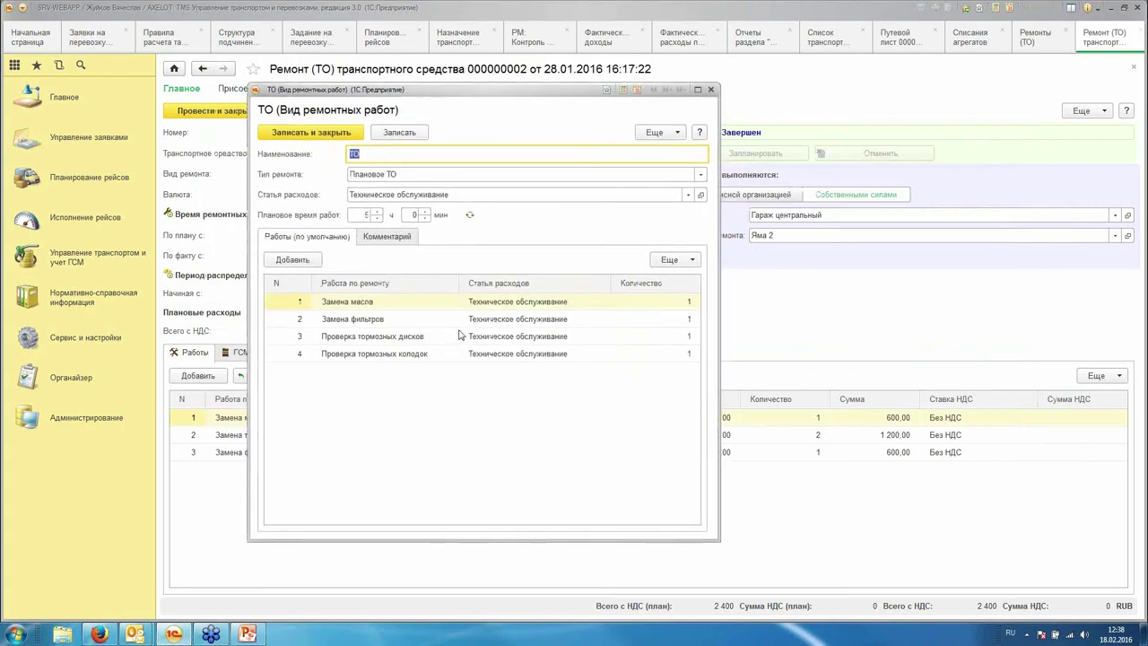
pyautogui.moveTo(496, 89); pyautogui.dragTo(515, 79)
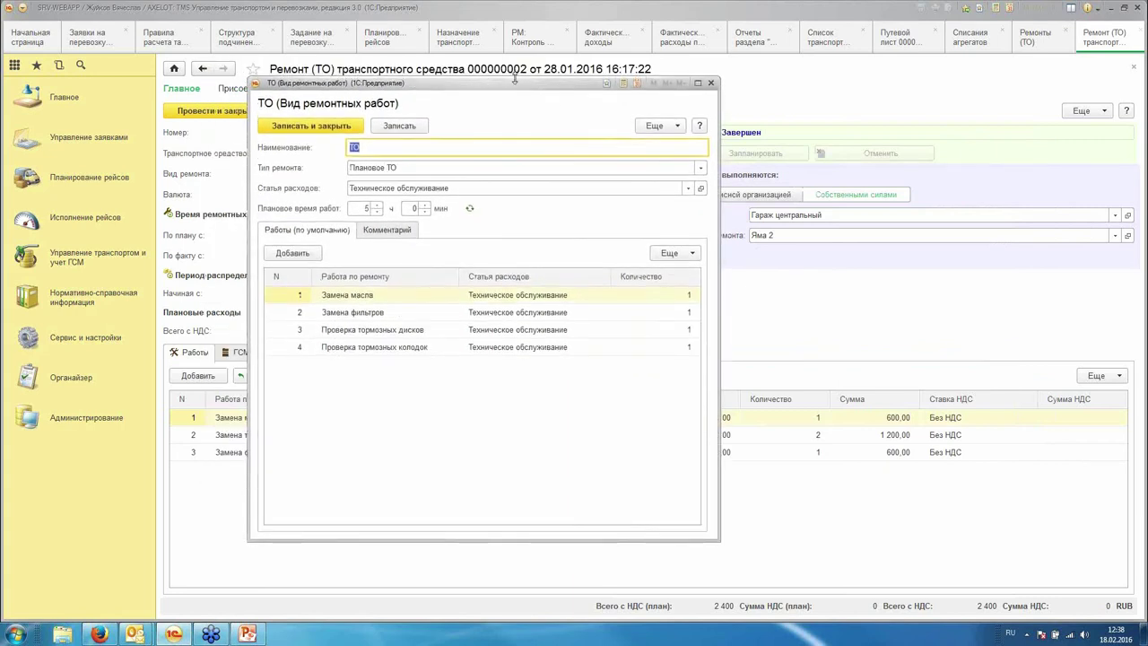
# Step: Examine the repair types available for the ТО repair kind, close it, and review the repair's fuel and spare parts
pyautogui.click(423, 169)
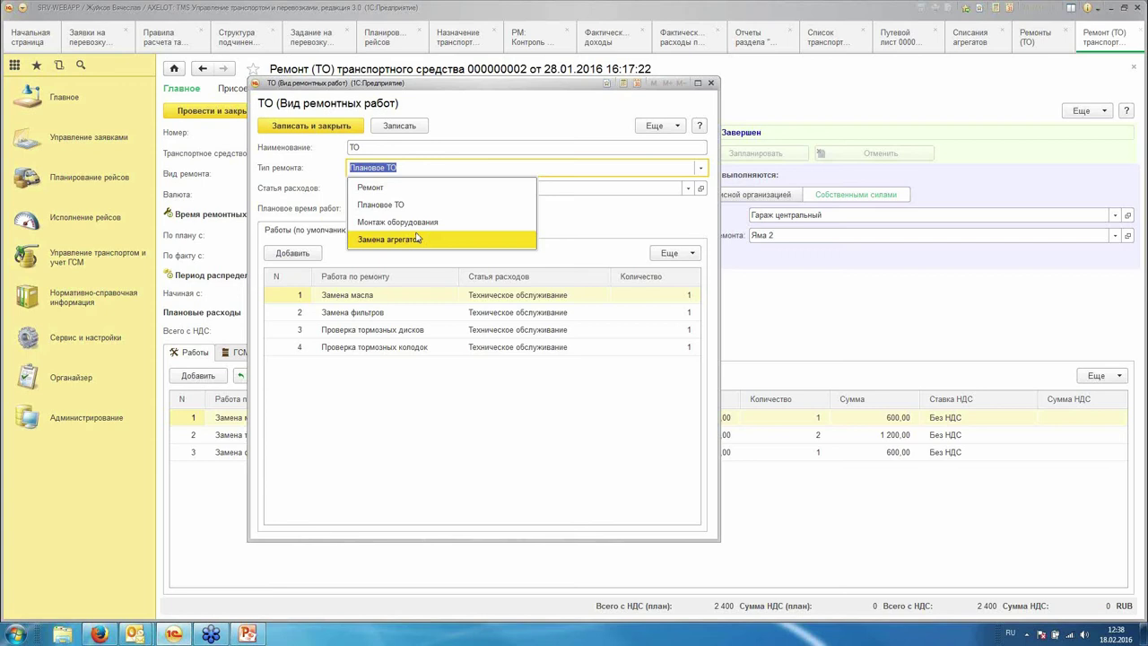
pyautogui.click(478, 90)
pyautogui.moveTo(481, 90); pyautogui.dragTo(825, 87)
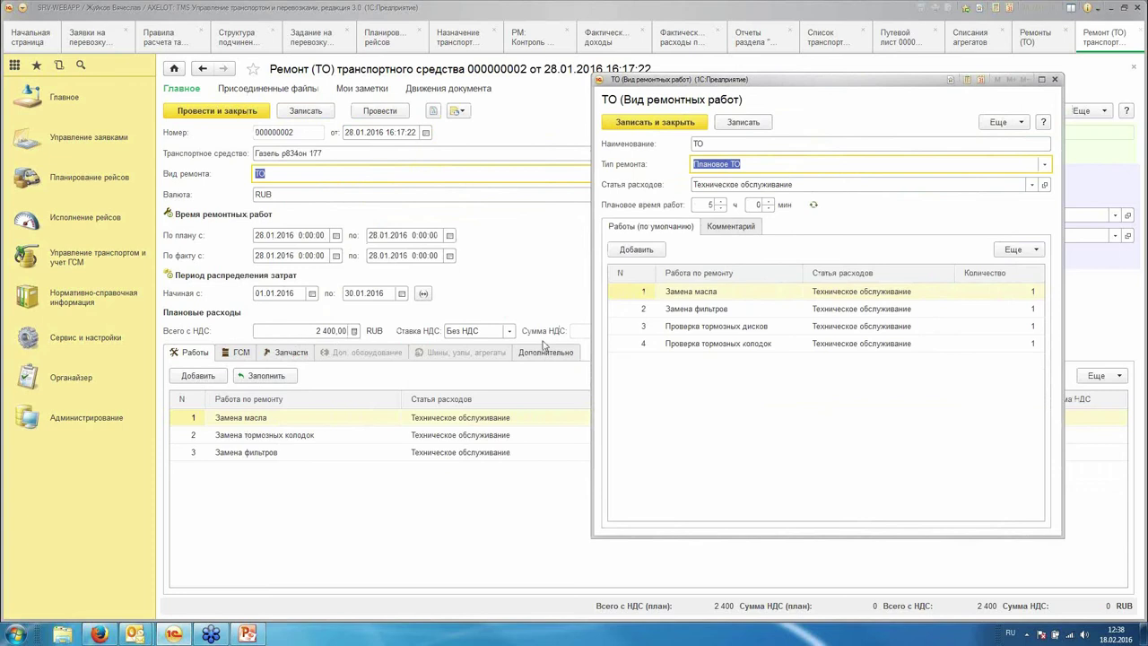
pyautogui.click(1044, 164)
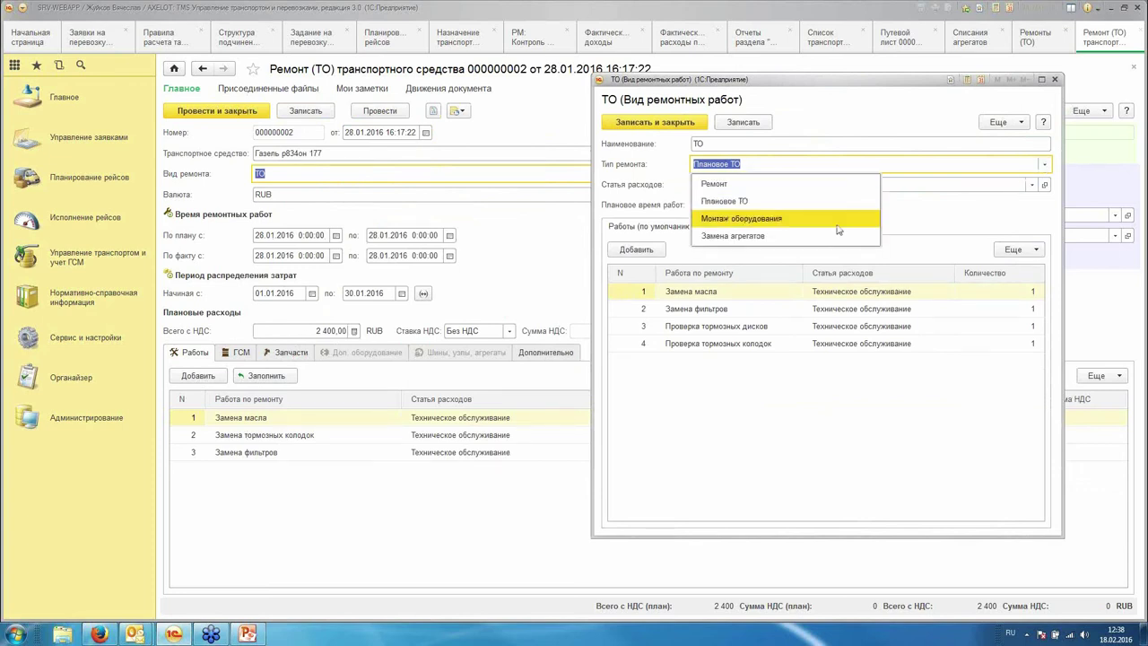
pyautogui.press('Escape')
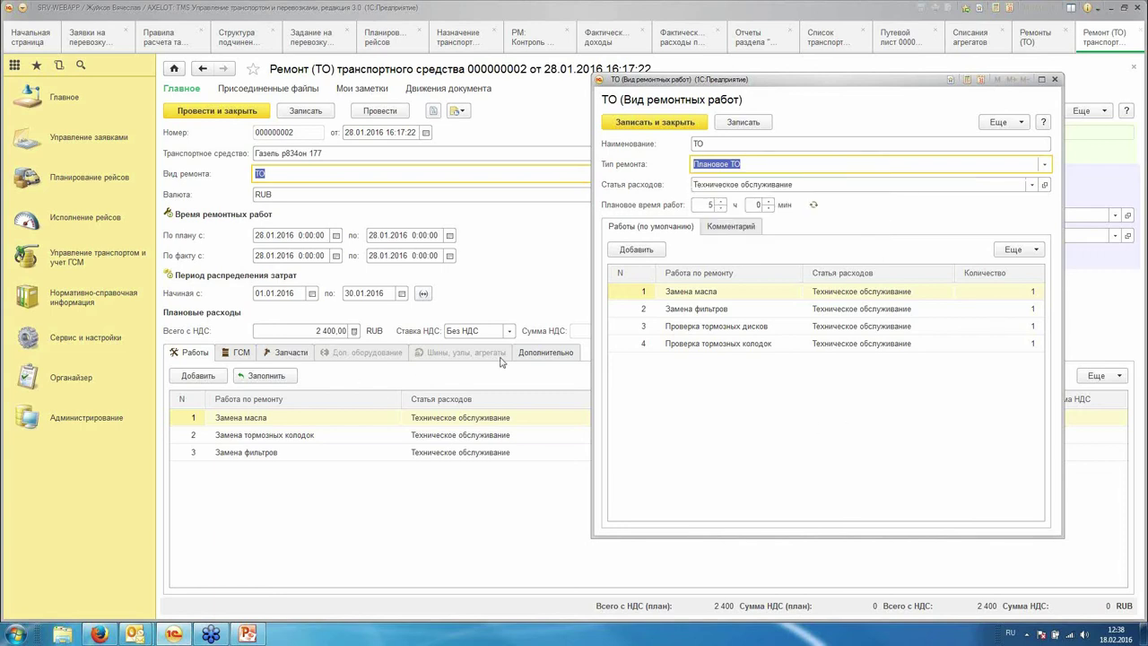
pyautogui.click(1054, 79)
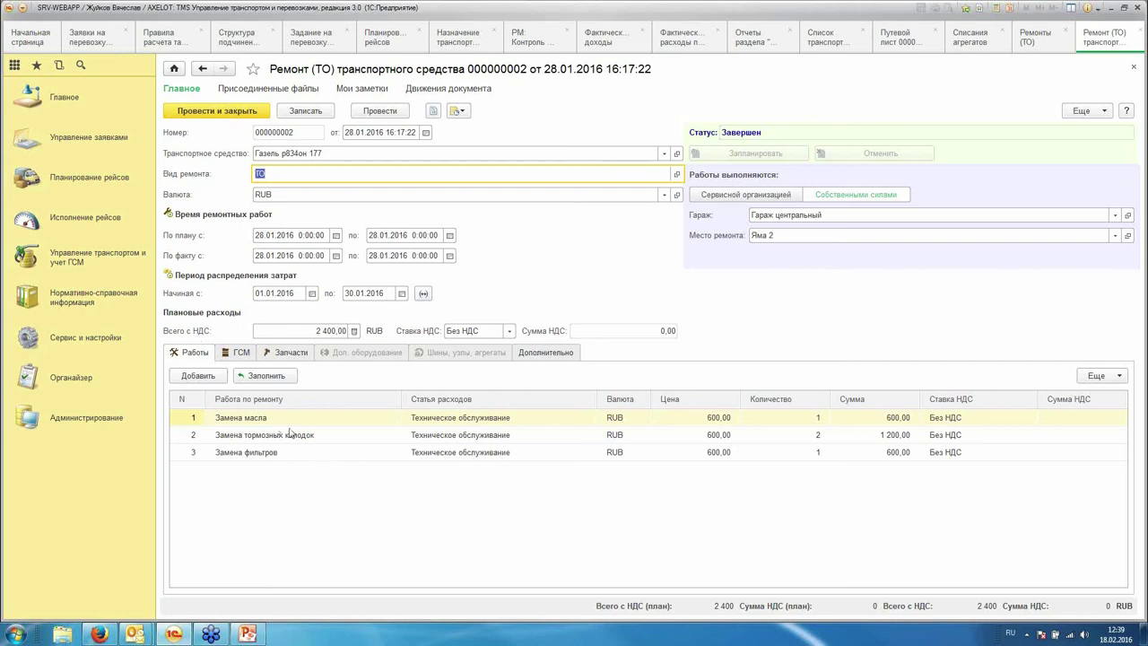
pyautogui.click(237, 355)
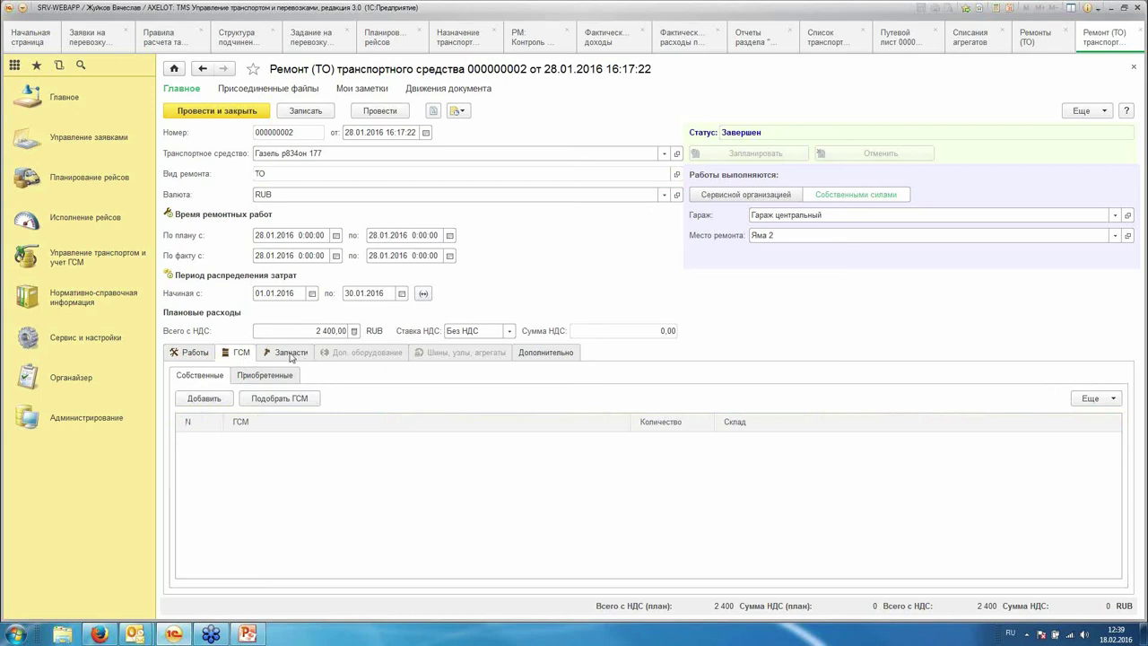
pyautogui.click(289, 354)
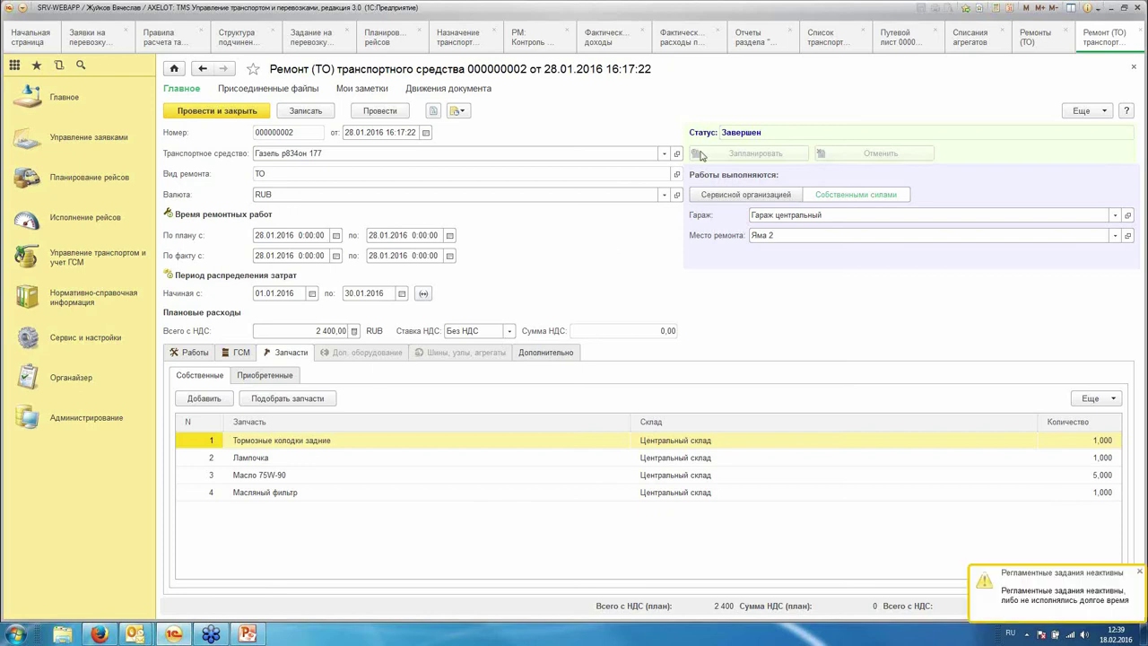
# Step: Set the ТО repair kind's type to Монтаж оборудования, save it, and close repair document 000000002
pyautogui.click(675, 173)
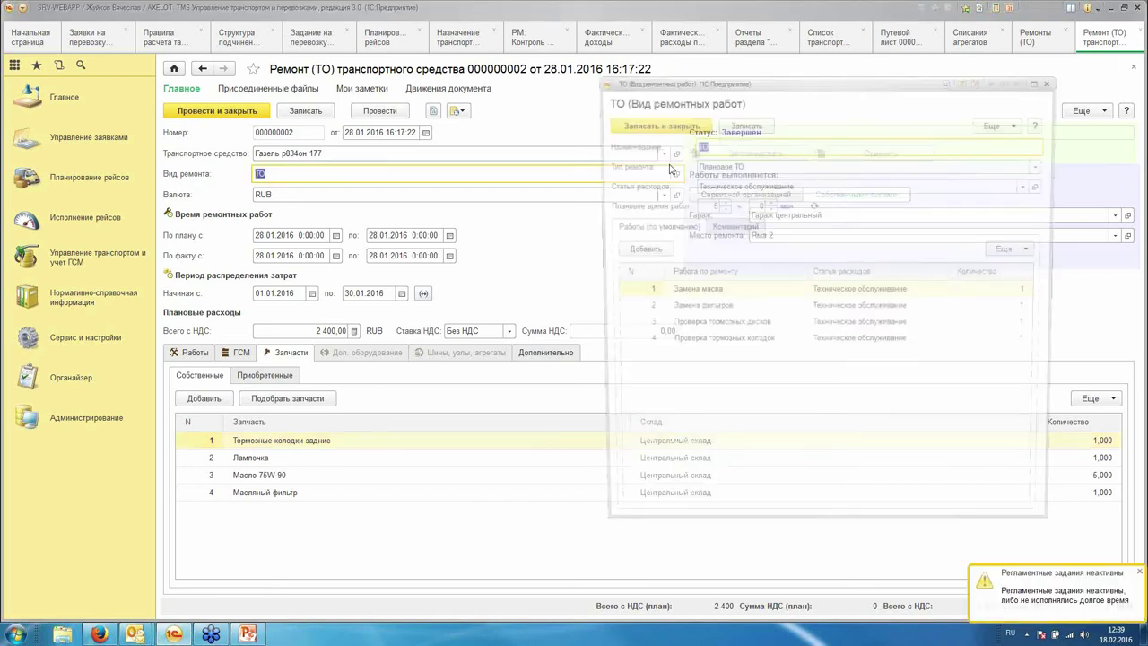
pyautogui.click(1043, 166)
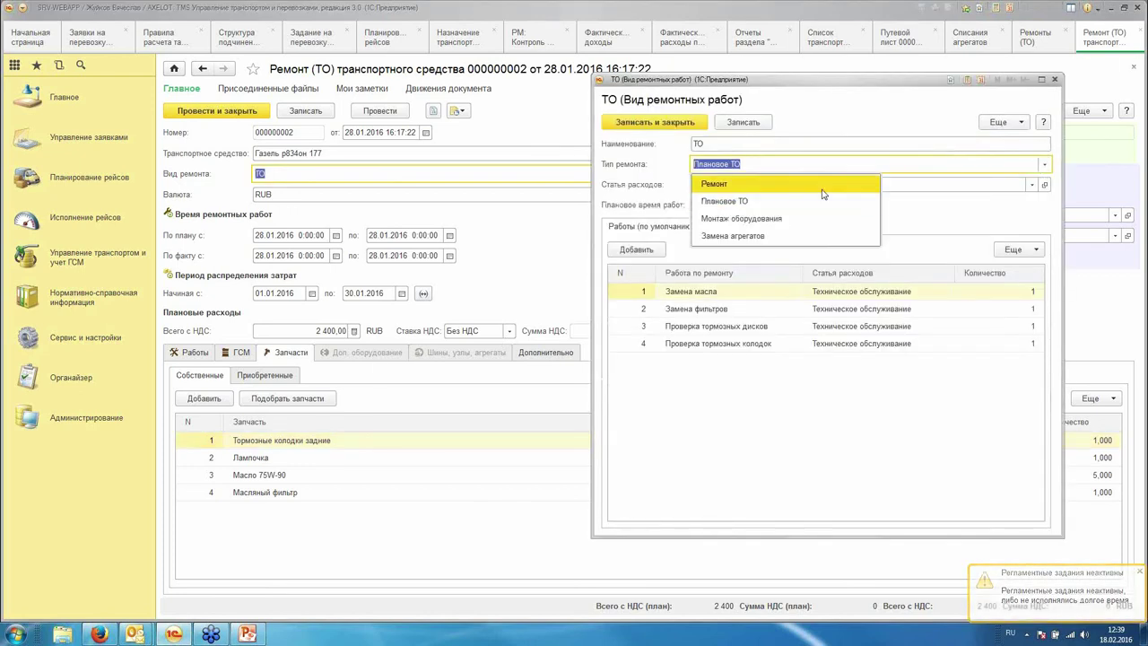
pyautogui.click(763, 223)
pyautogui.click(655, 122)
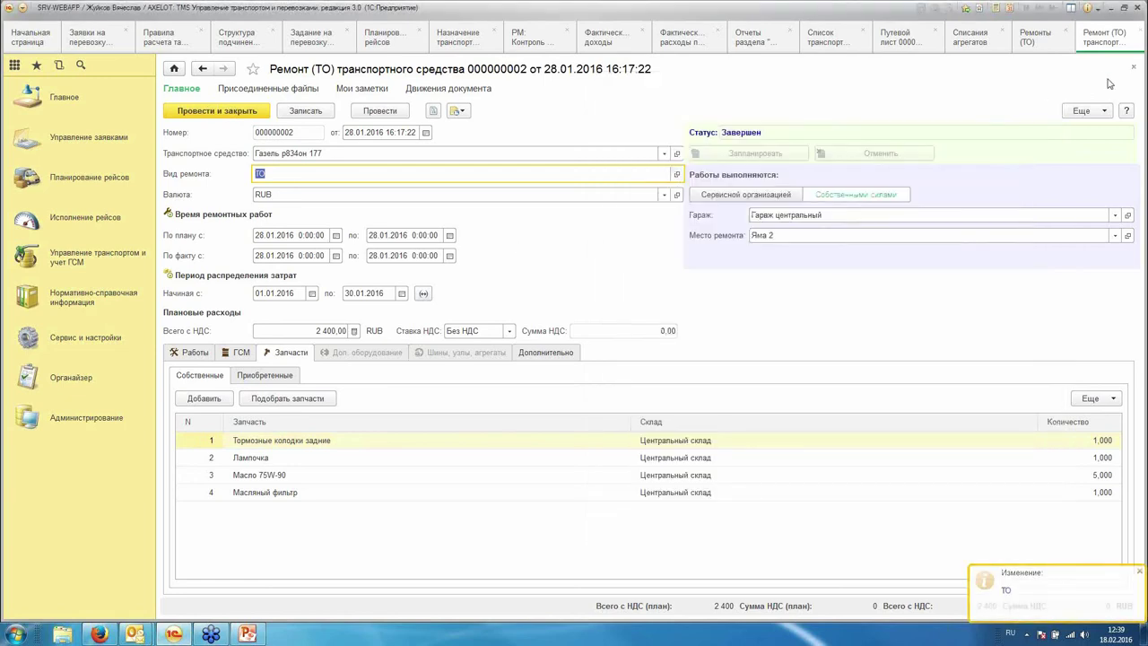
pyautogui.click(1132, 68)
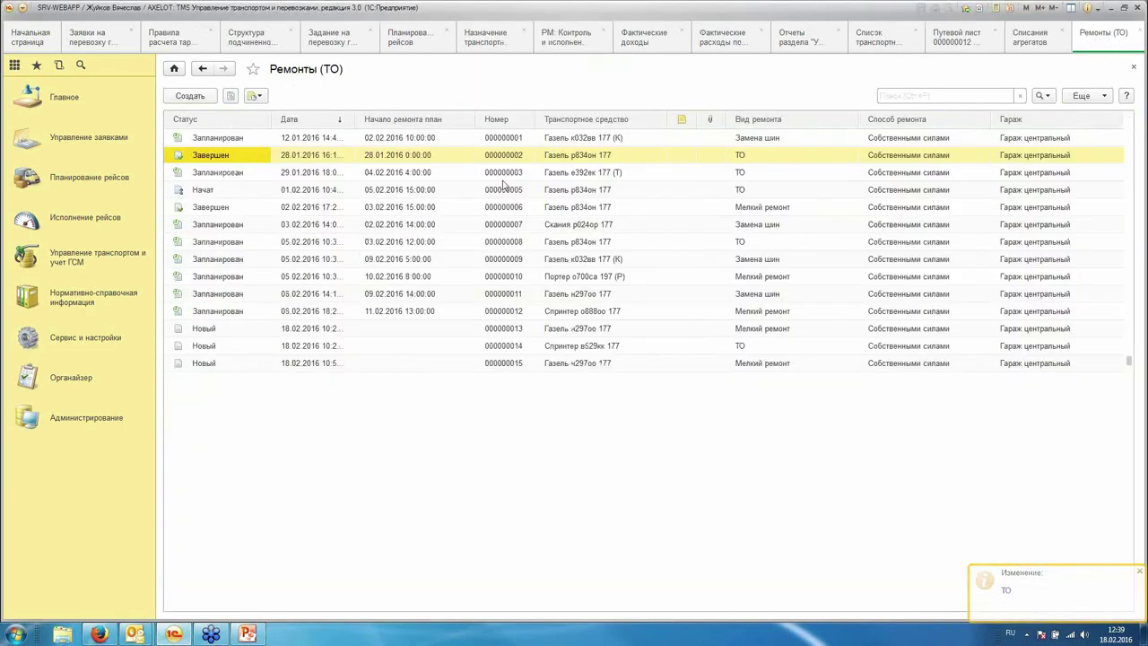
# Step: Open repair 000000007 for Скания р024ор 177, view its tyres and components section, and close it and the repairs list
pyautogui.doubleClick(753, 230)
pyautogui.click(438, 353)
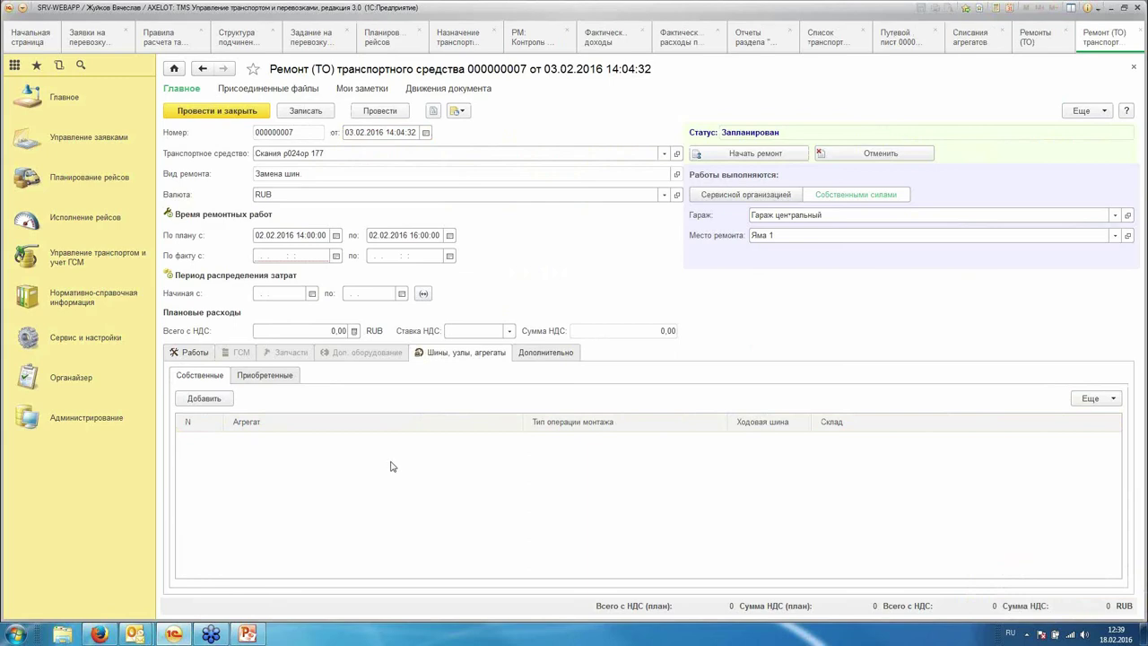
pyautogui.click(1133, 67)
pyautogui.click(1139, 34)
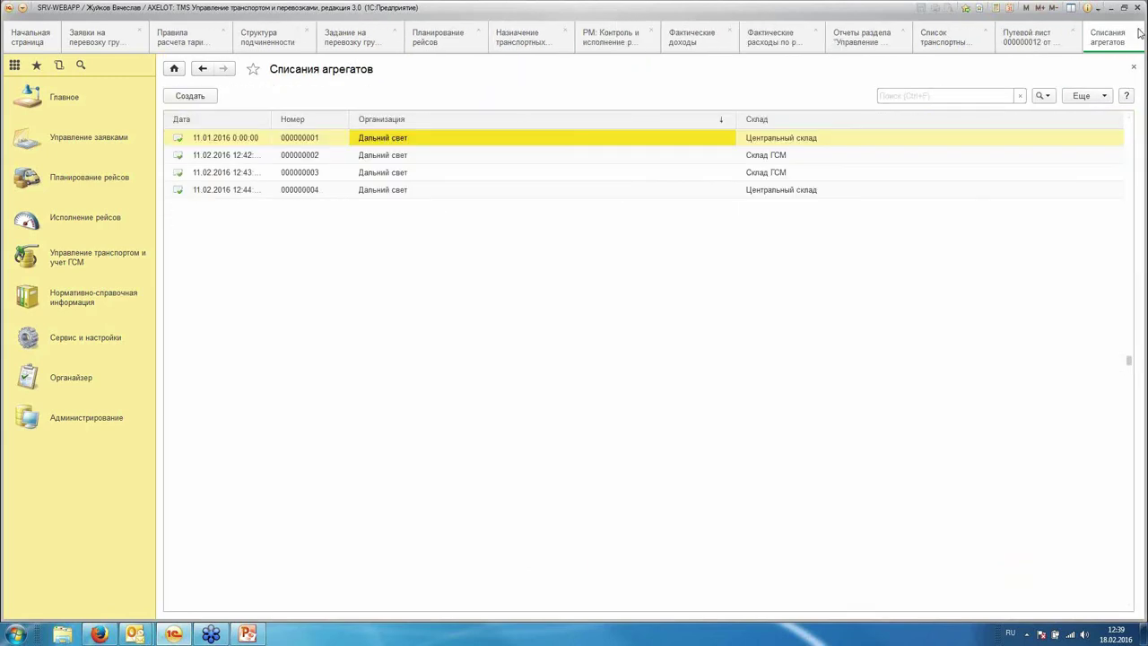
# Step: Open the repair planning workplace for Гараж центральный and display the schedule by week
pyautogui.click(81, 257)
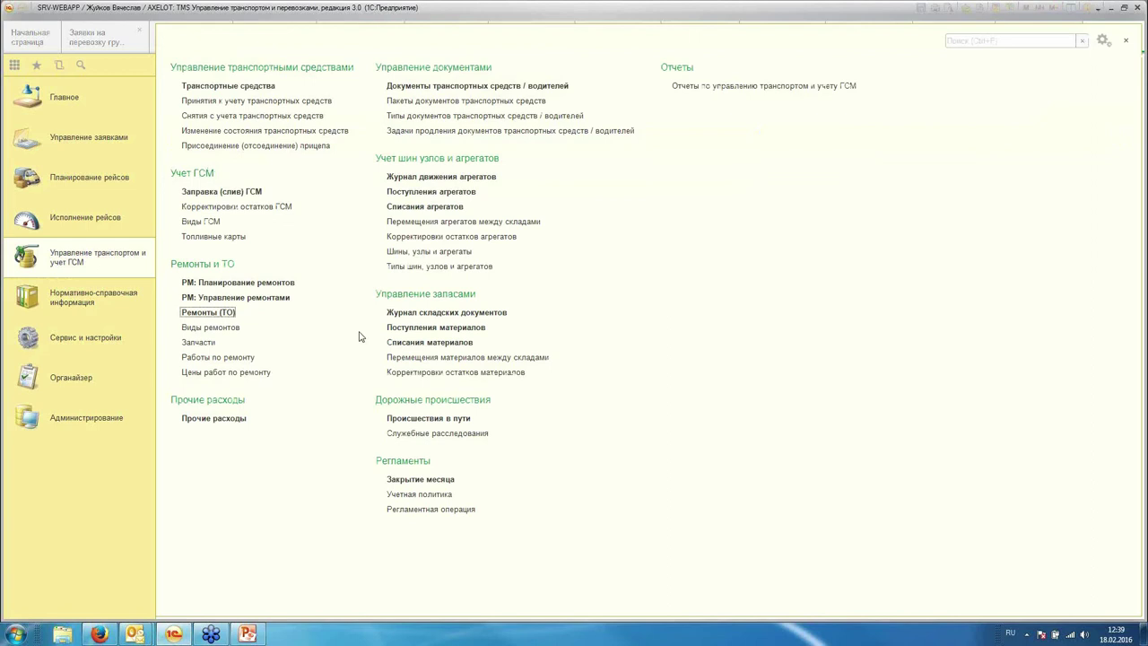
pyautogui.click(278, 283)
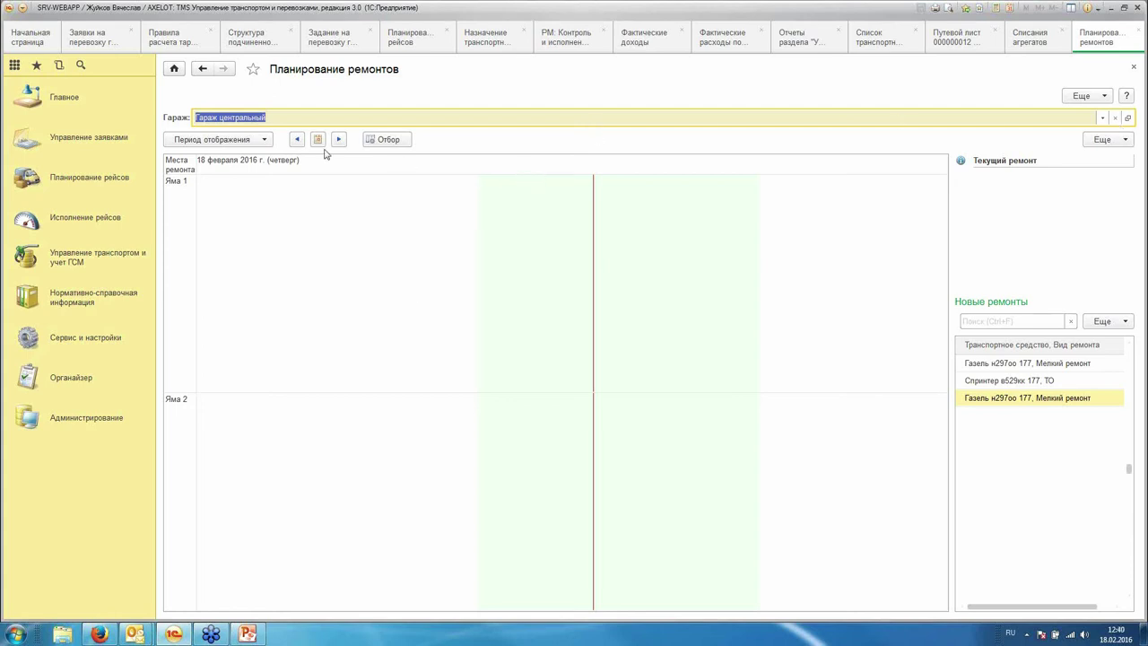
pyautogui.click(264, 140)
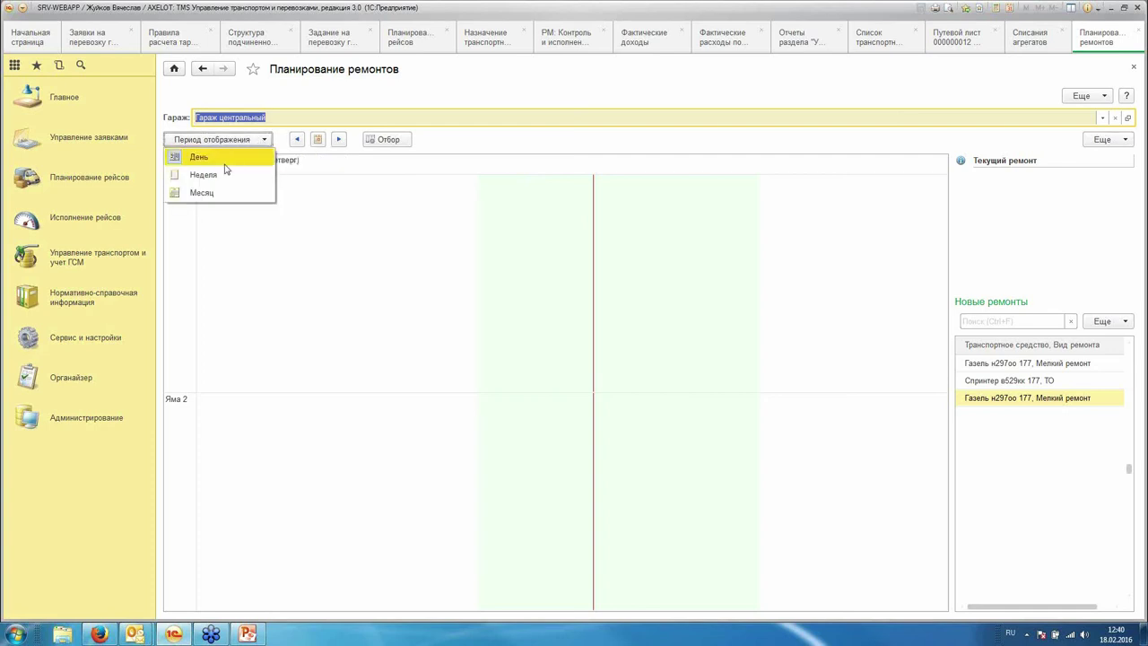
pyautogui.click(220, 176)
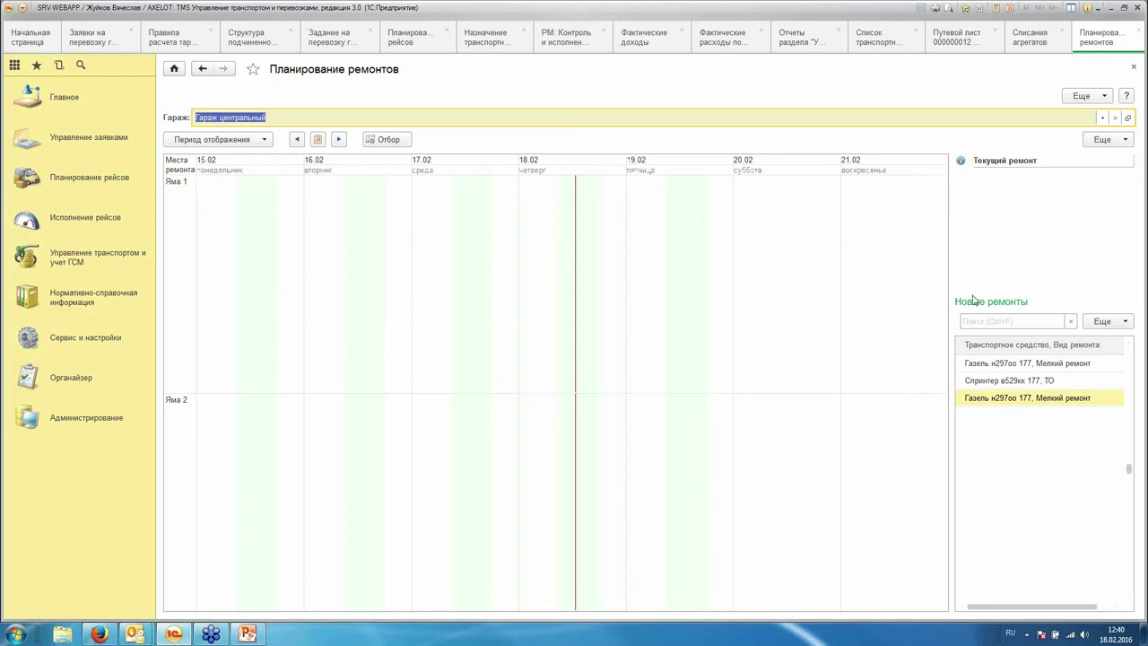
pyautogui.click(1001, 365)
pyautogui.click(1009, 398)
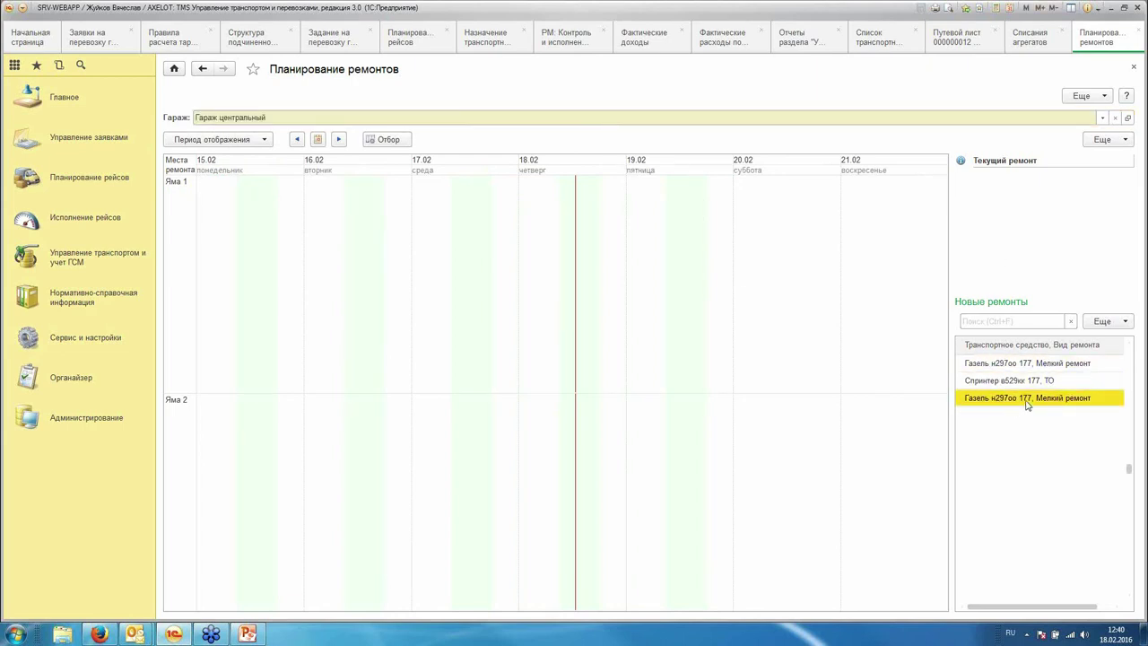
pyautogui.click(296, 140)
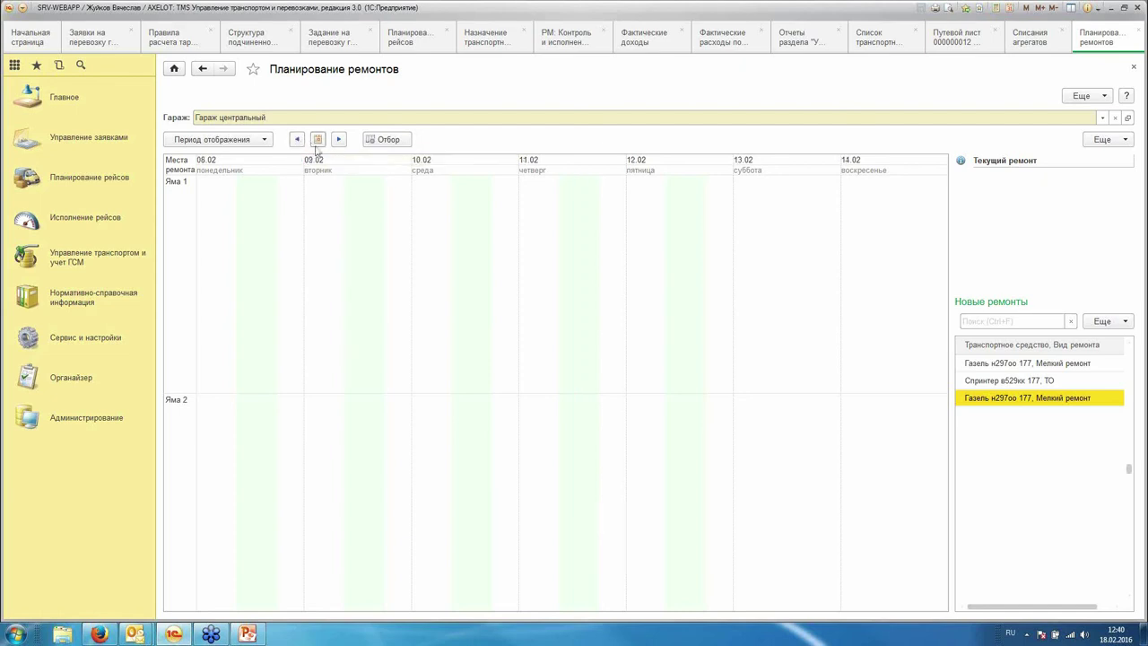
pyautogui.click(339, 140)
pyautogui.click(339, 140)
pyautogui.moveTo(994, 408); pyautogui.dragTo(462, 194)
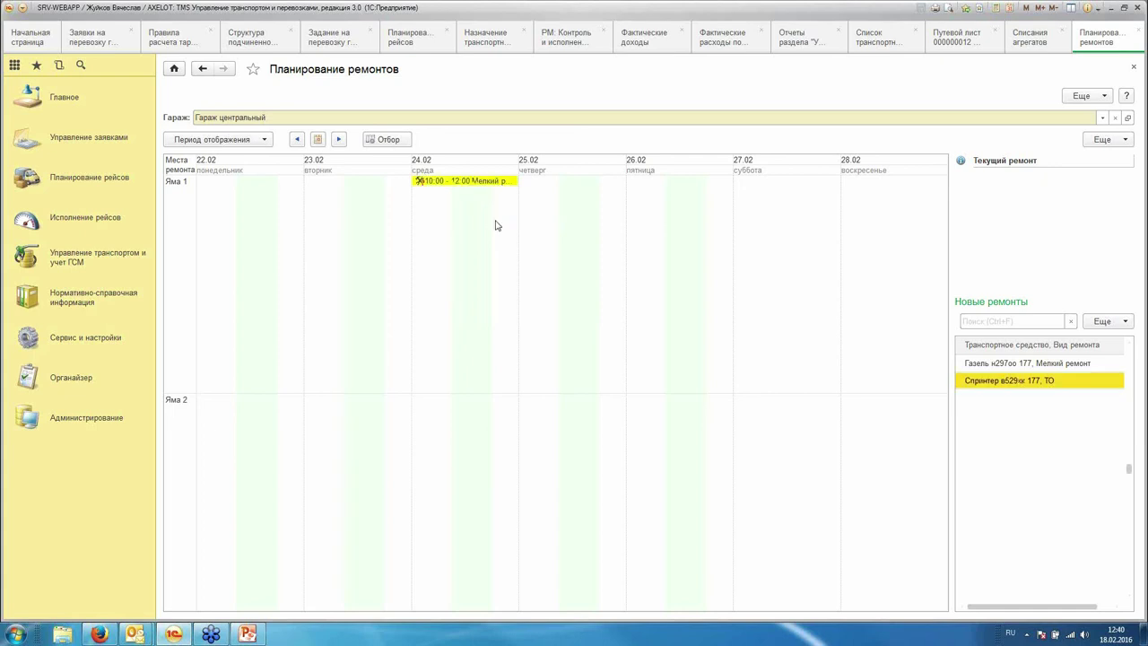
# Step: Show the week of 01.02 to 07.02 and open the repair document planned in Яма 1 on 02.02 from 10:00 to 12:00
pyautogui.click(296, 139)
pyautogui.click(296, 139)
pyautogui.click(296, 139)
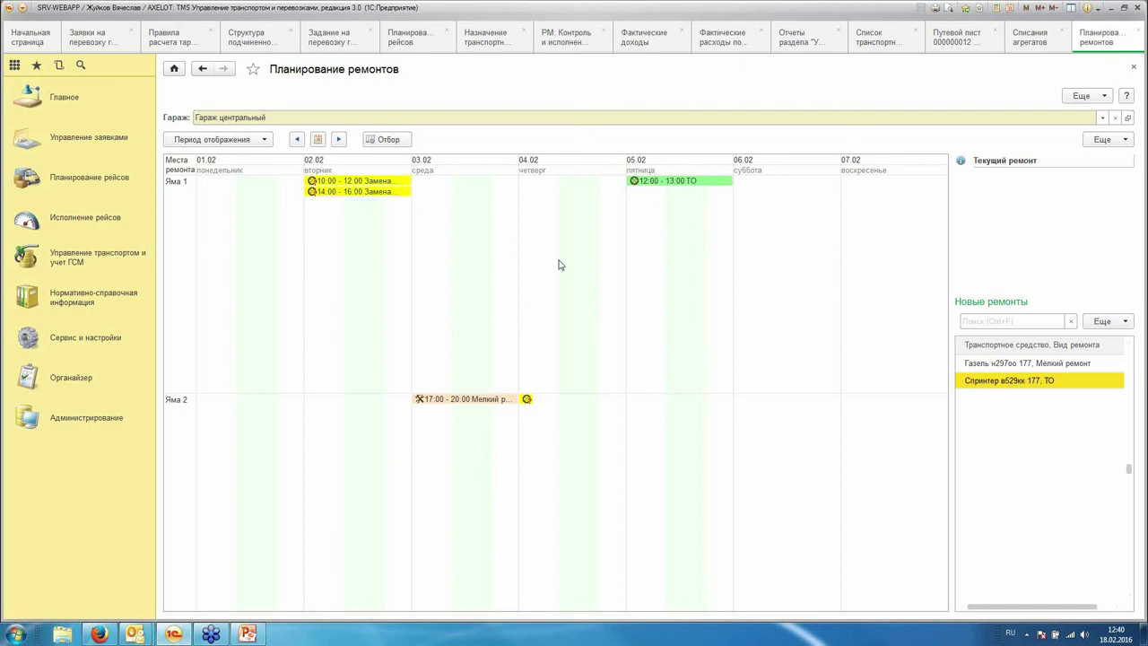
pyautogui.click(346, 186)
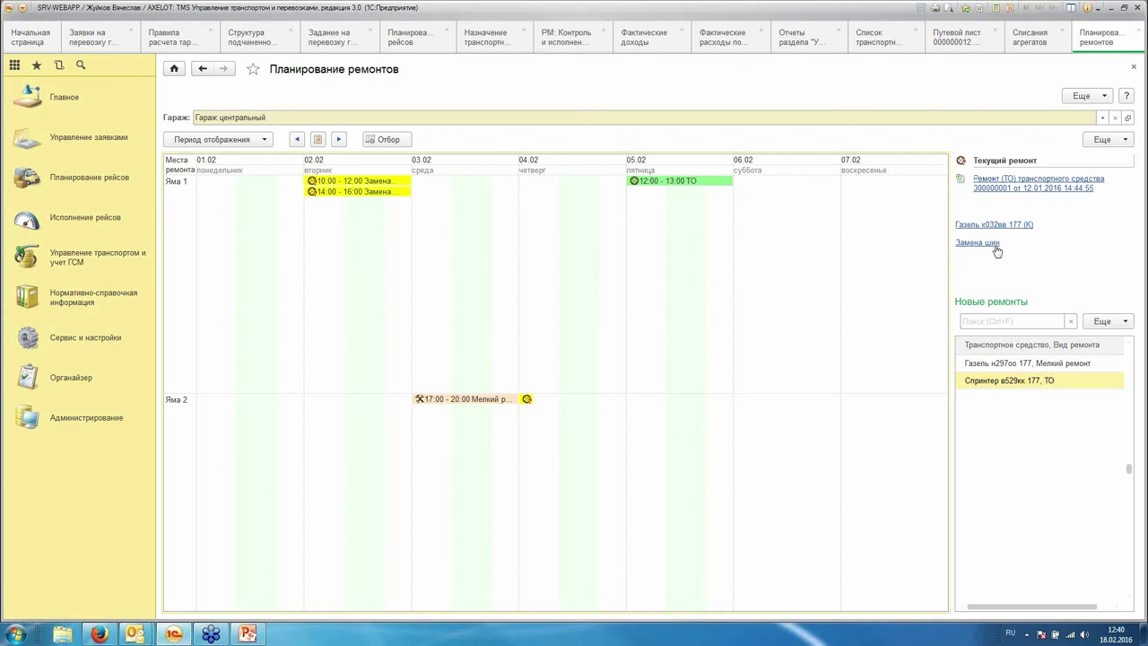
pyautogui.click(1020, 183)
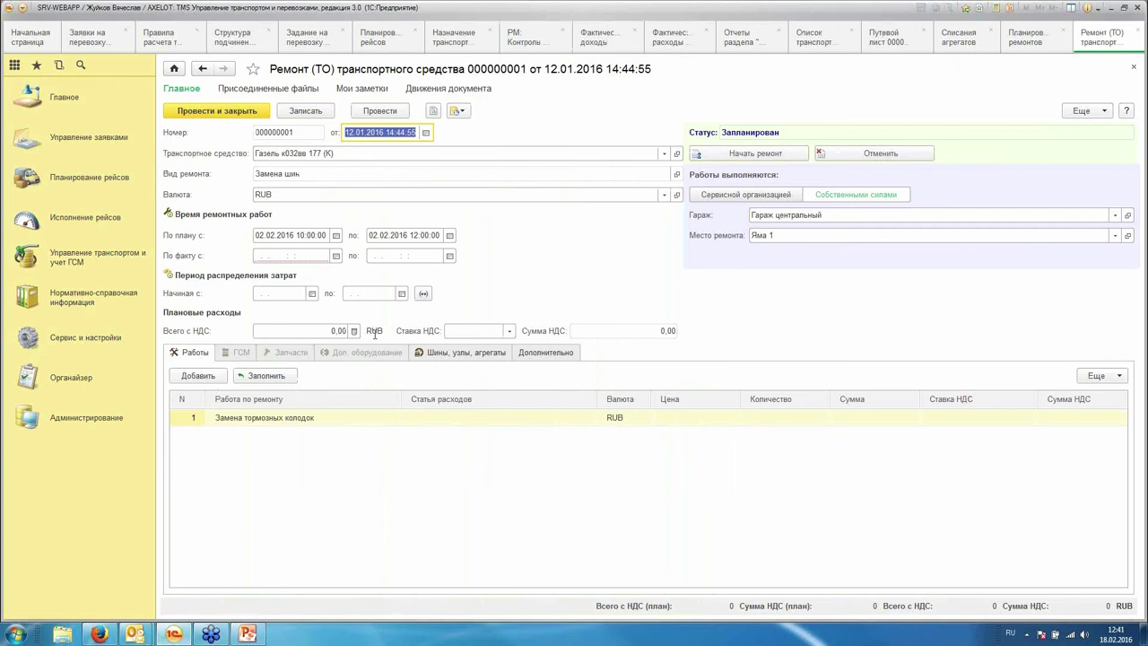
# Step: Close the repair document and open the repair management workplace with Гараж центральный selected as the garage
pyautogui.click(1139, 33)
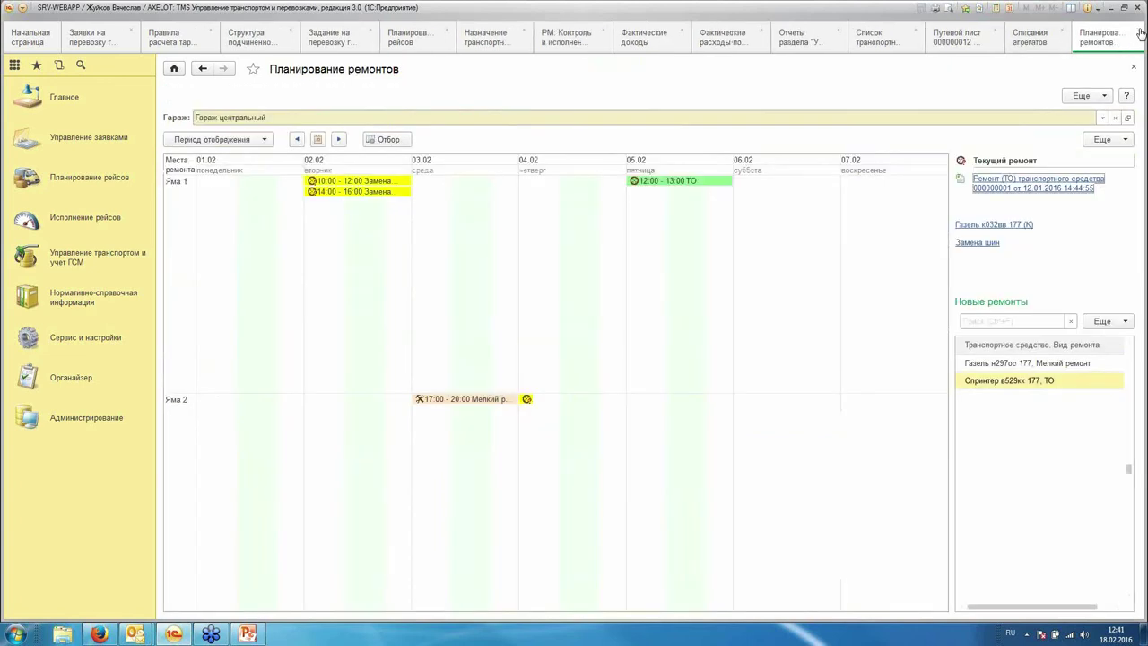
pyautogui.click(87, 268)
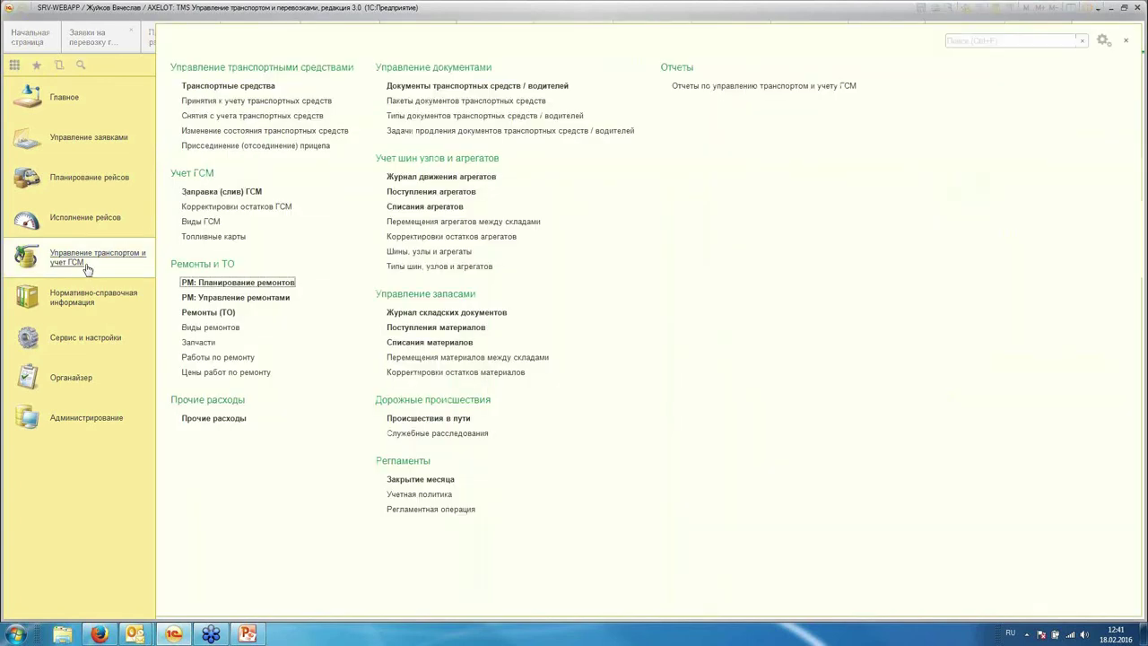
pyautogui.click(262, 298)
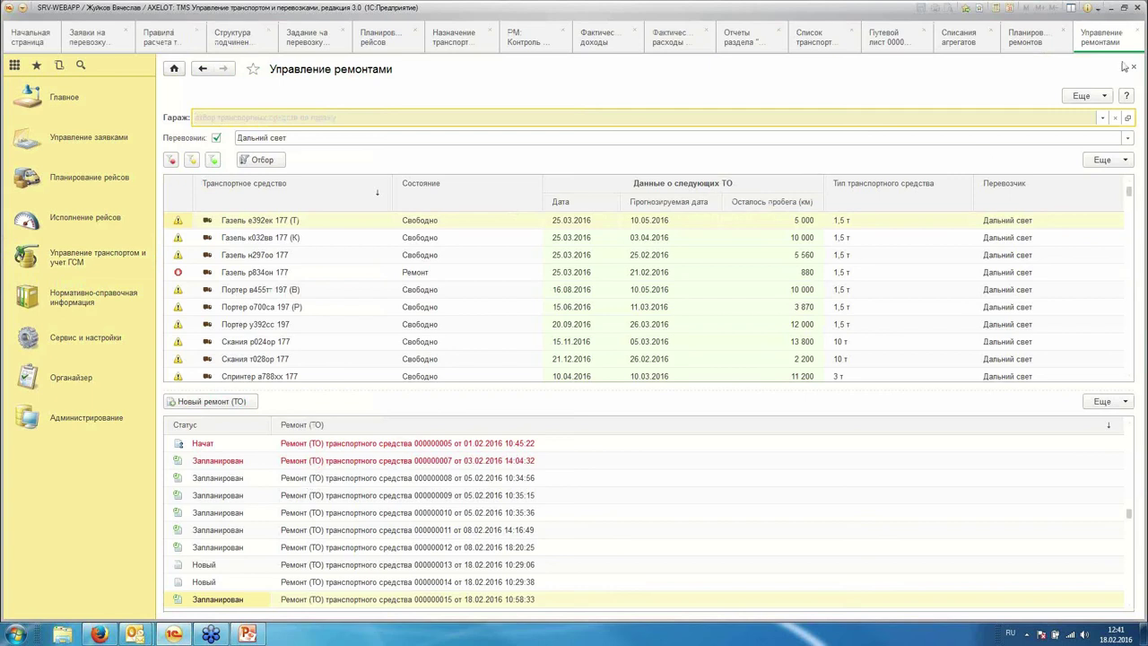
pyautogui.click(1102, 119)
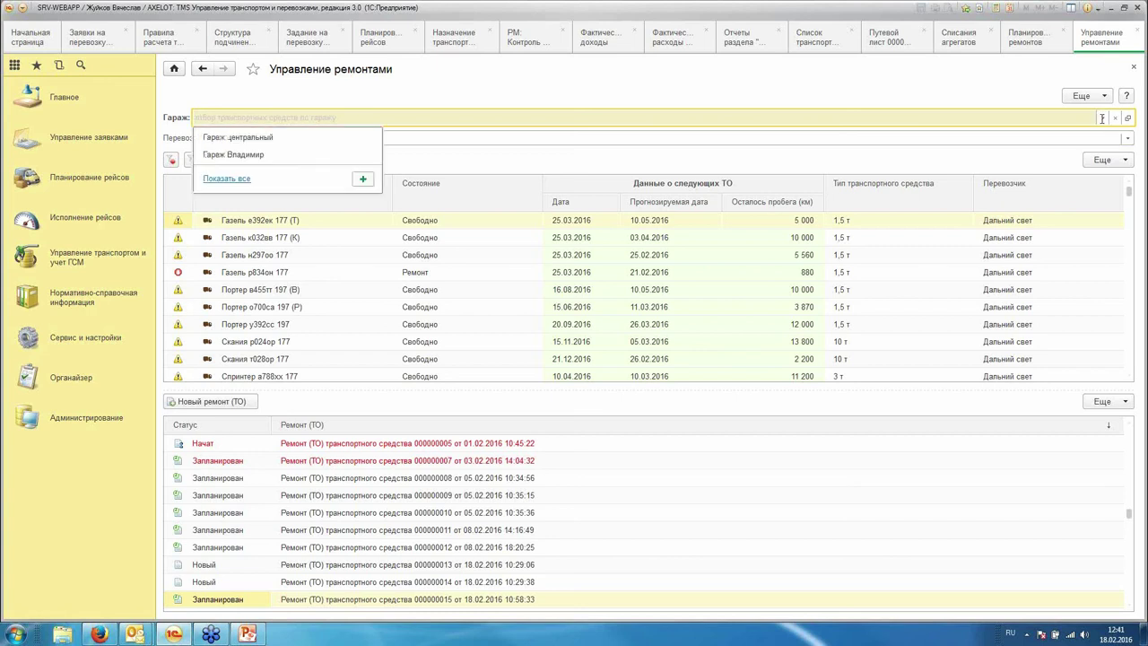
pyautogui.click(296, 139)
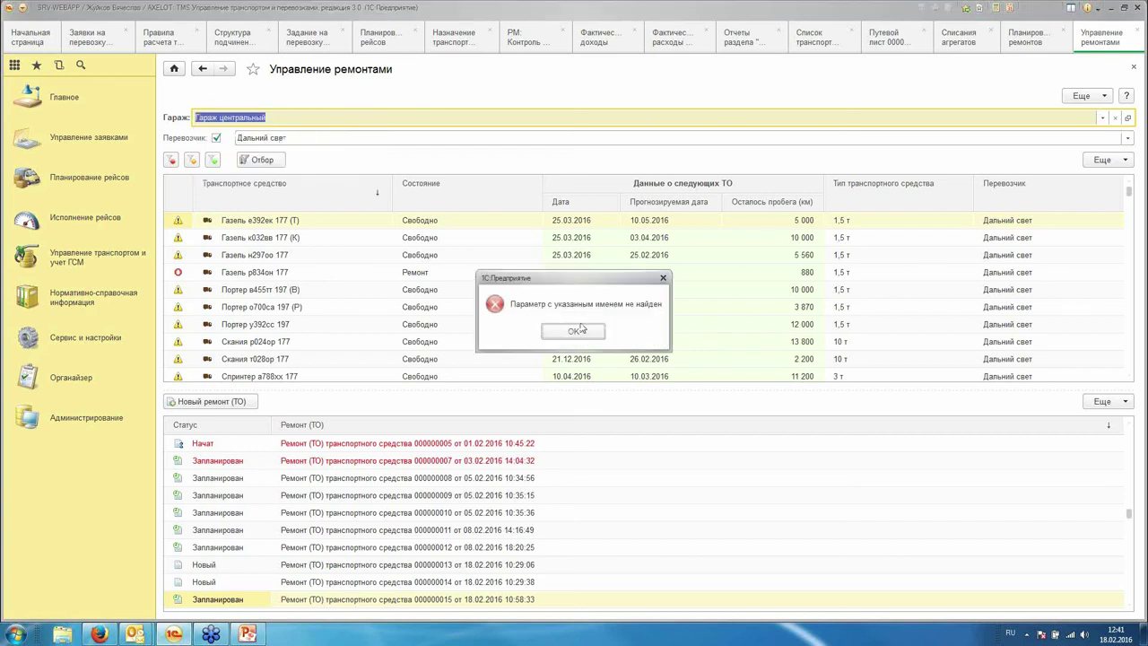
pyautogui.click(576, 330)
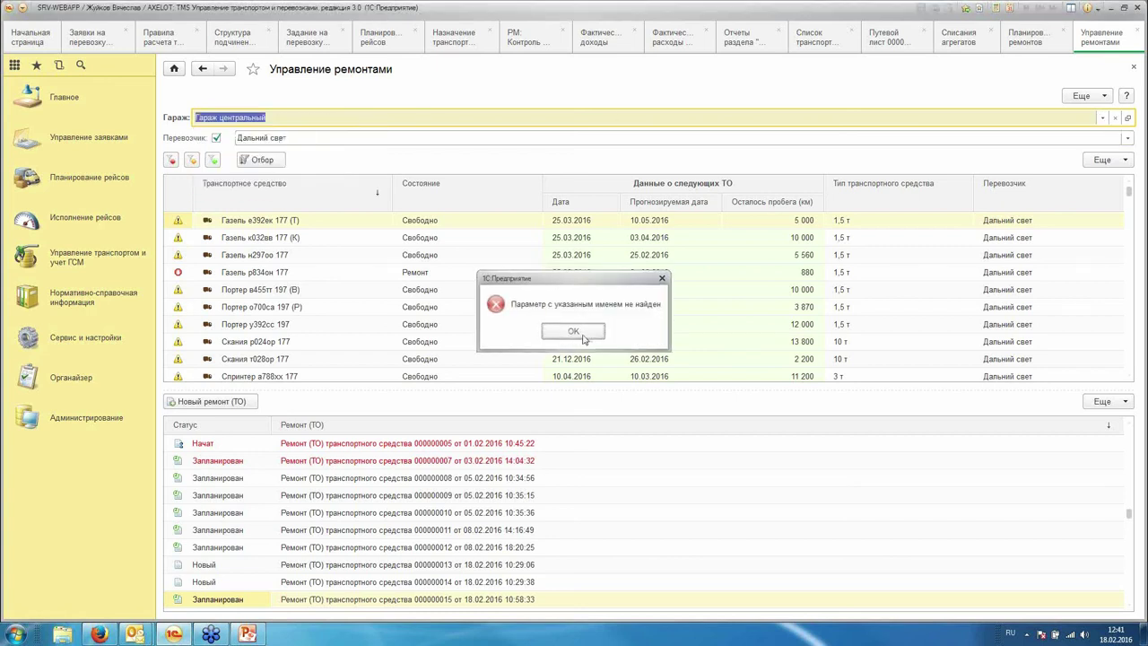
# Step: Filter the vehicle list by the red maintenance status and by the yellow one, ending on the yellow status
pyautogui.click(317, 254)
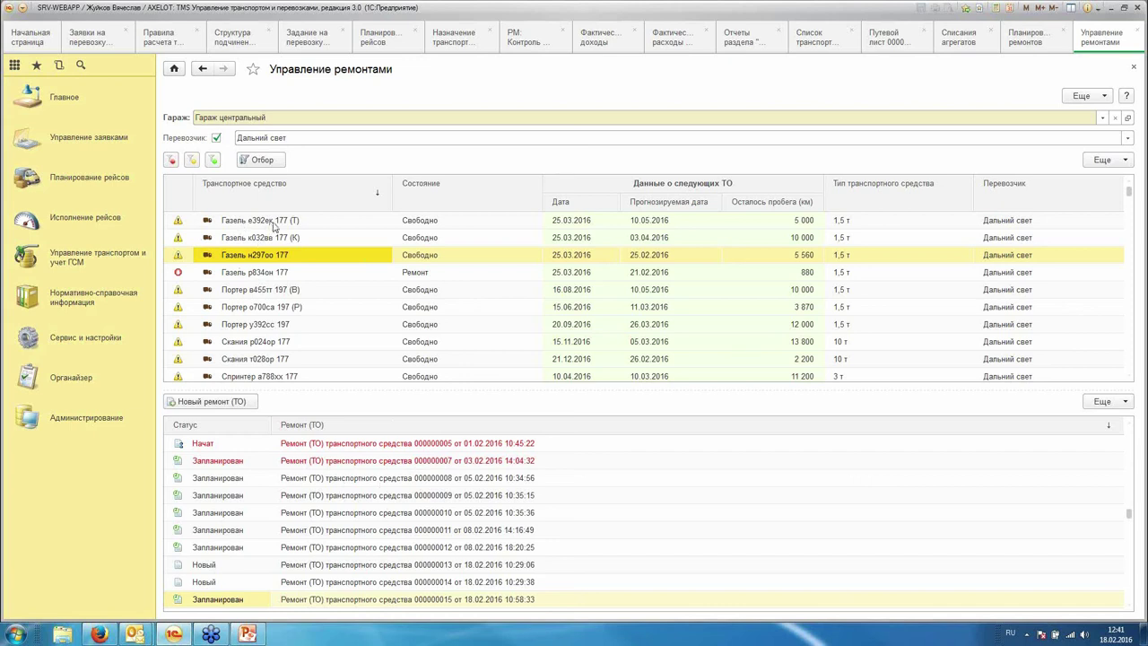
pyautogui.click(169, 162)
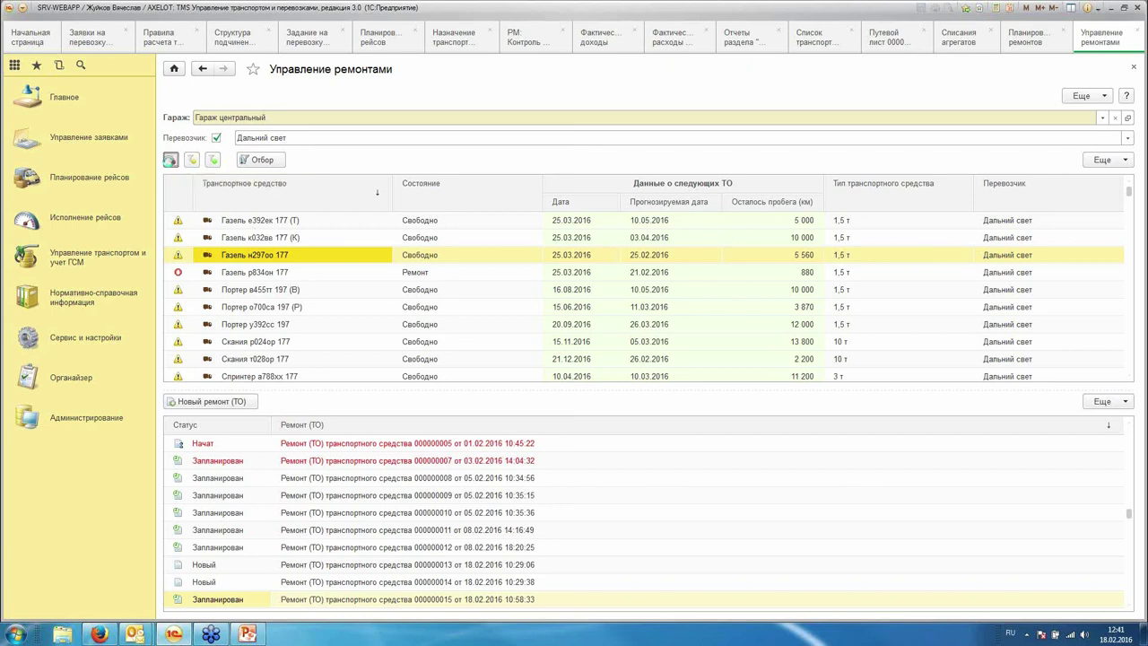
pyautogui.click(191, 162)
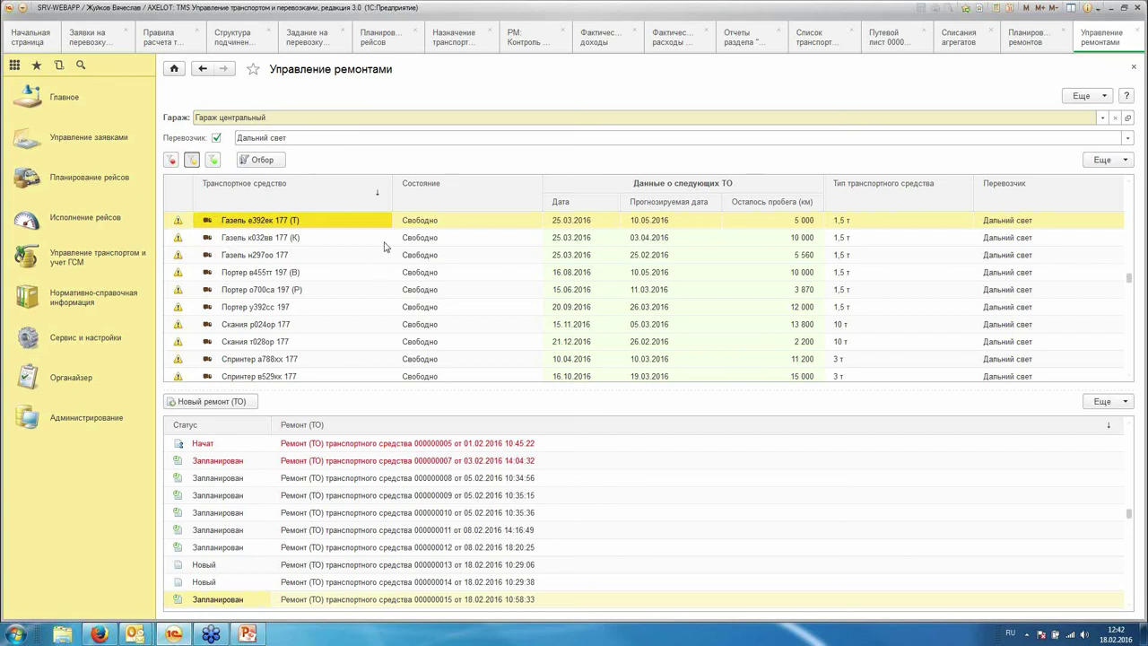
pyautogui.click(170, 160)
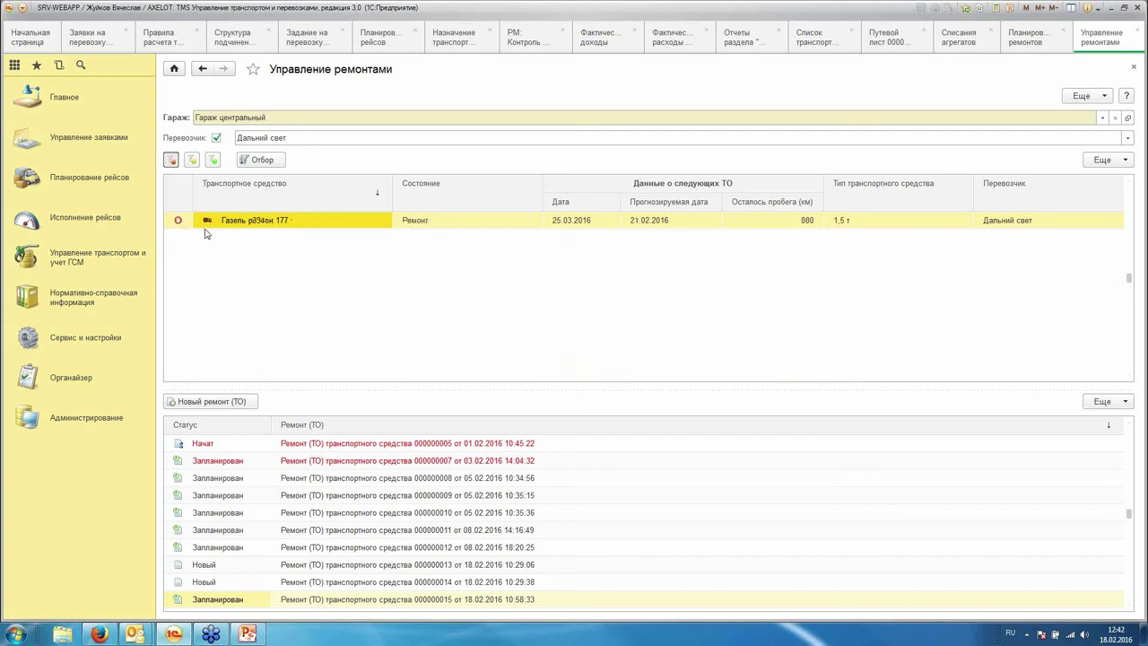
pyautogui.click(191, 160)
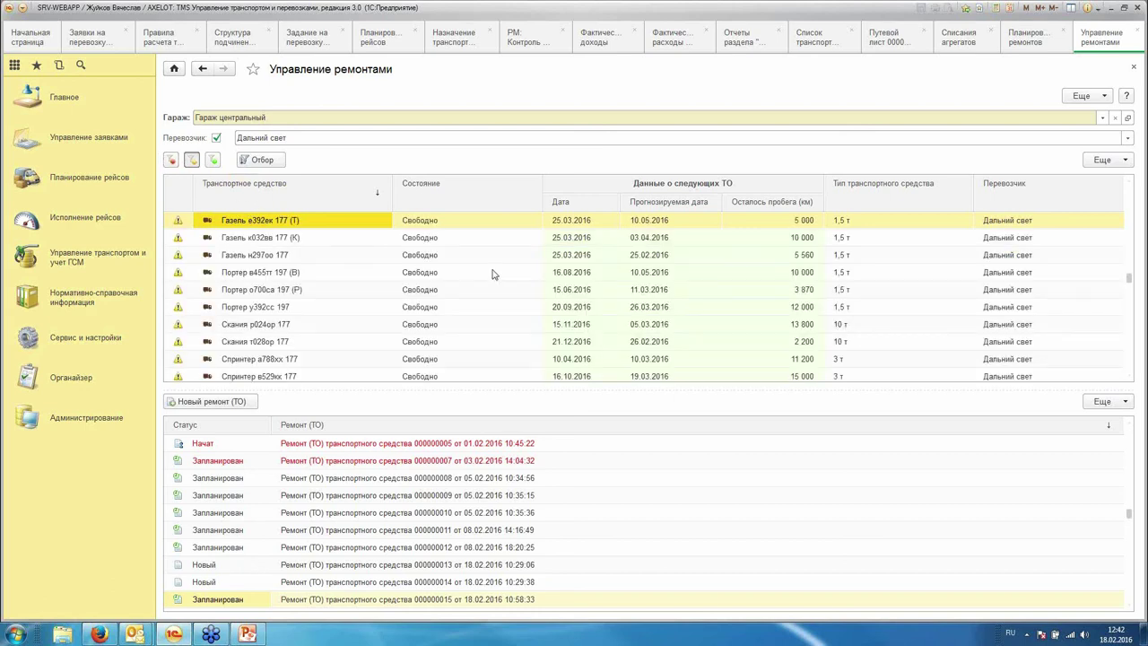
# Step: View the periodic ТО norm of the Газель model from the record of Газель е392ек 177 (Т), and close all its windows
pyautogui.click(262, 219)
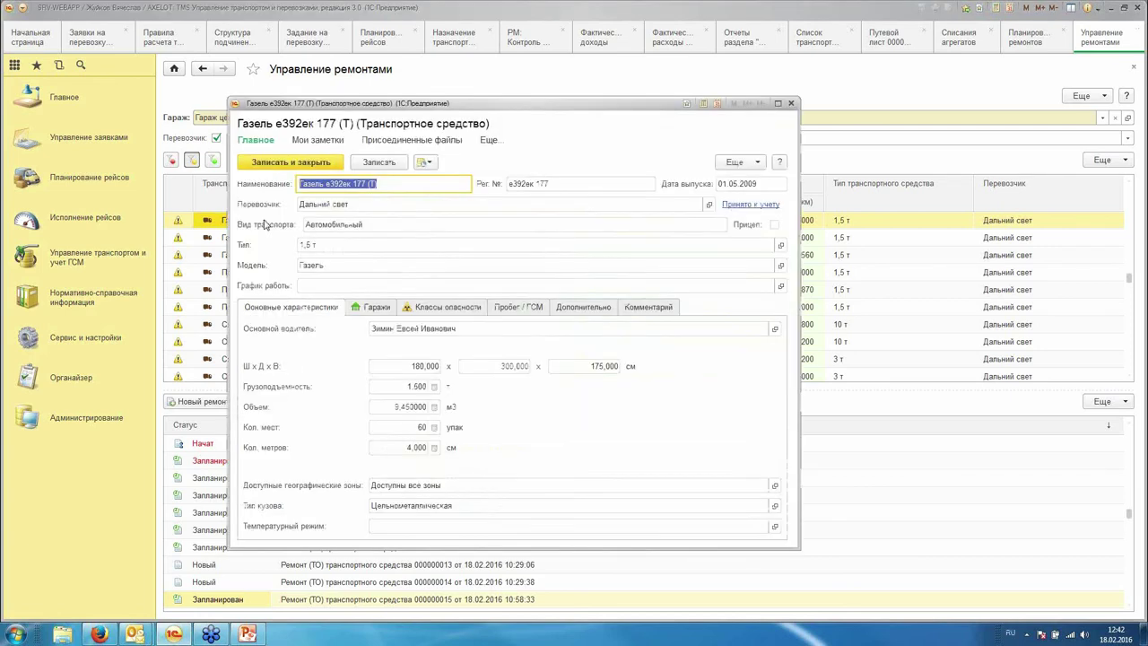
pyautogui.click(780, 266)
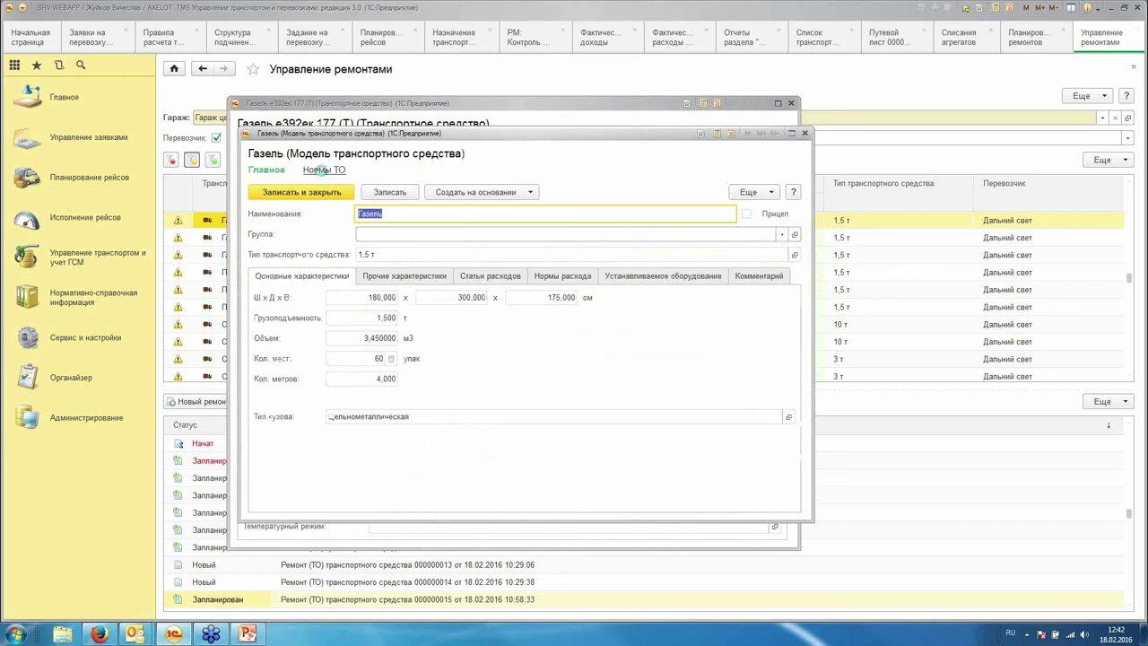
pyautogui.click(324, 170)
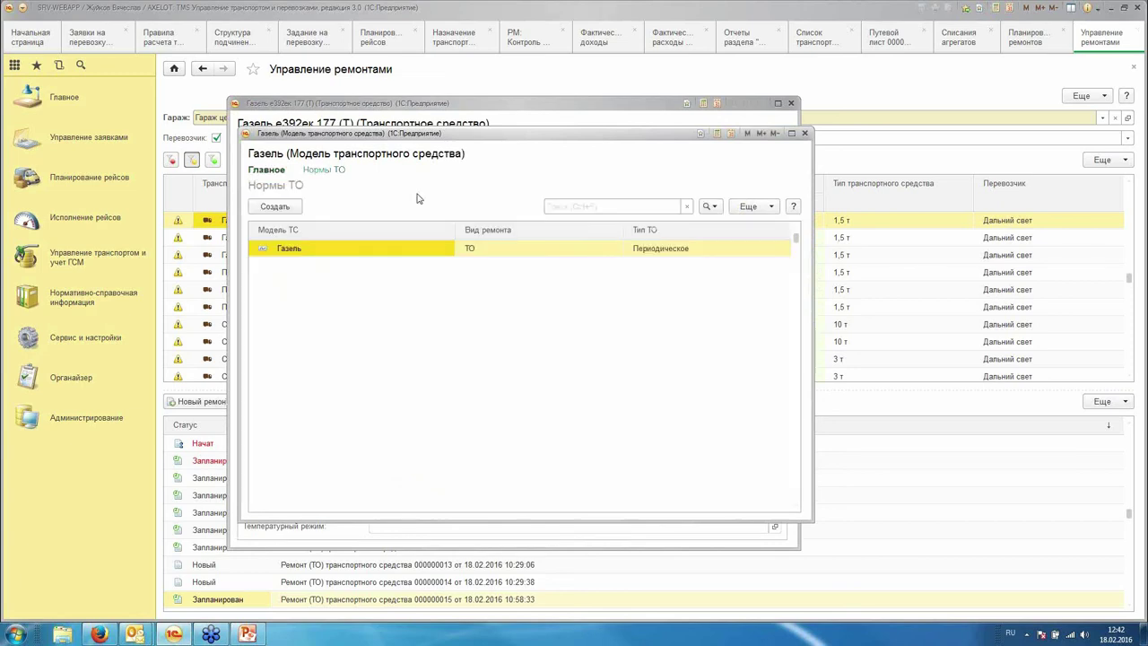
pyautogui.doubleClick(679, 249)
pyautogui.moveTo(620, 139); pyautogui.dragTo(538, 205)
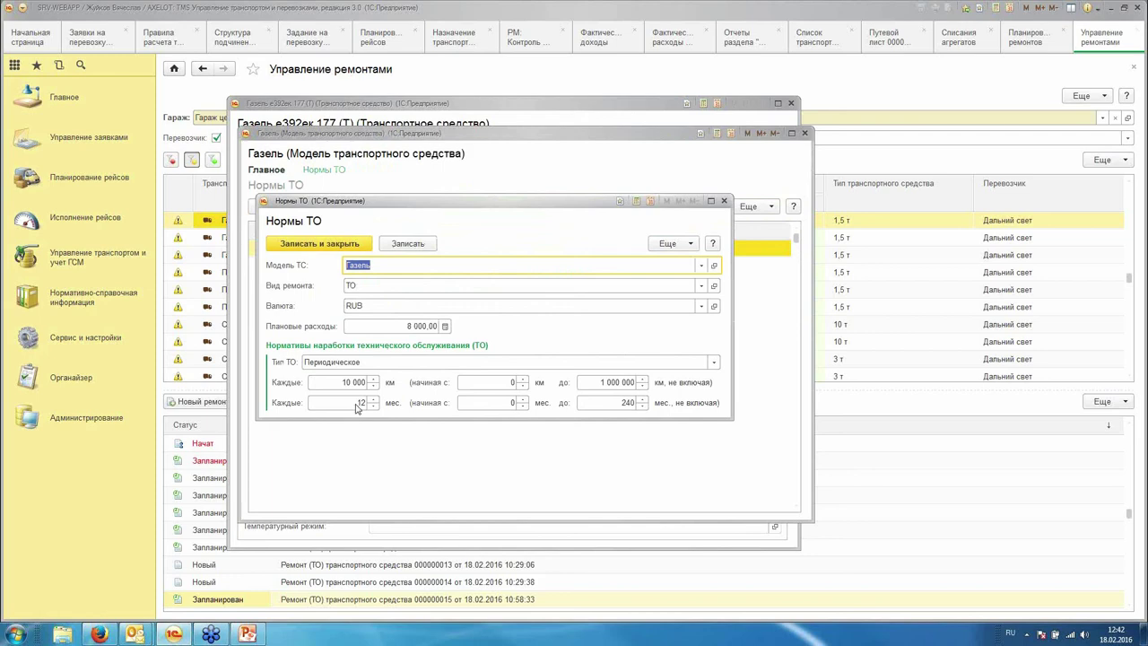
pyautogui.click(724, 201)
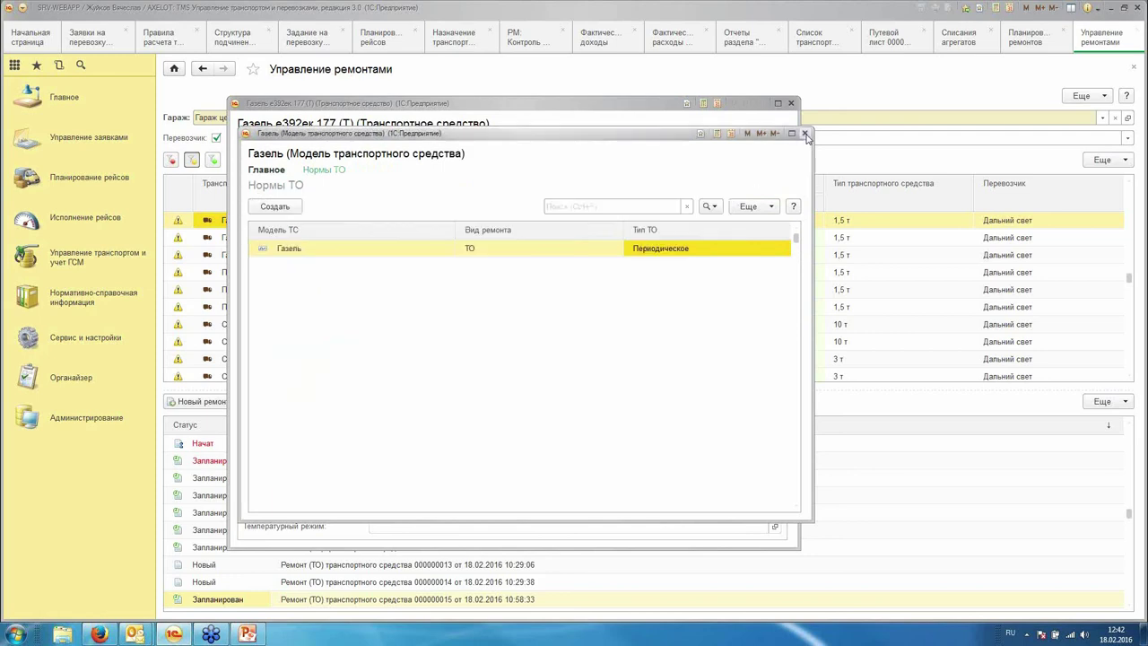
pyautogui.click(805, 134)
pyautogui.click(790, 103)
# Step: Examine the next maintenance dates, forecast dates and remaining mileage of the yellow-status vehicles, along with the repair documents listed below them
pyautogui.click(688, 258)
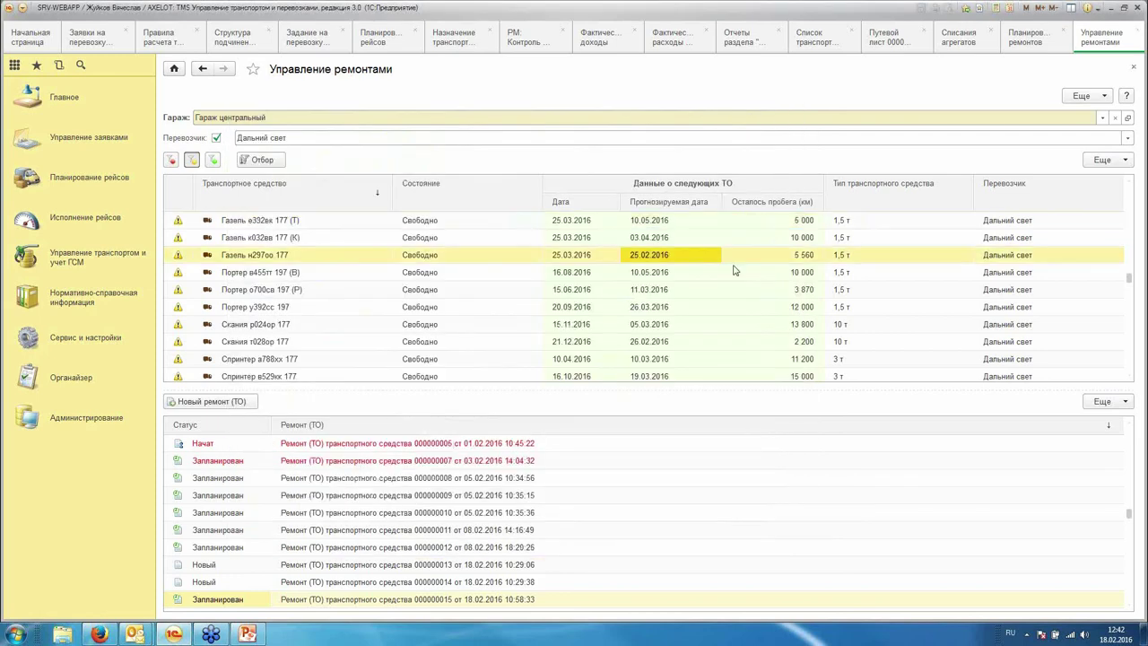
pyautogui.click(665, 223)
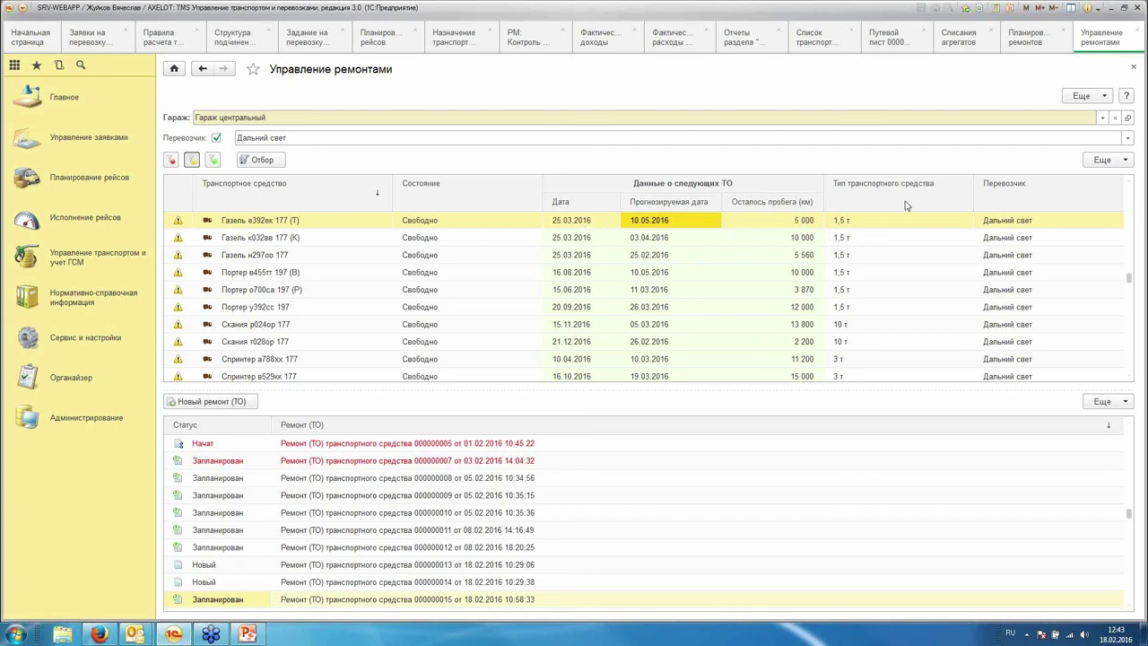
pyautogui.click(249, 240)
pyautogui.click(250, 271)
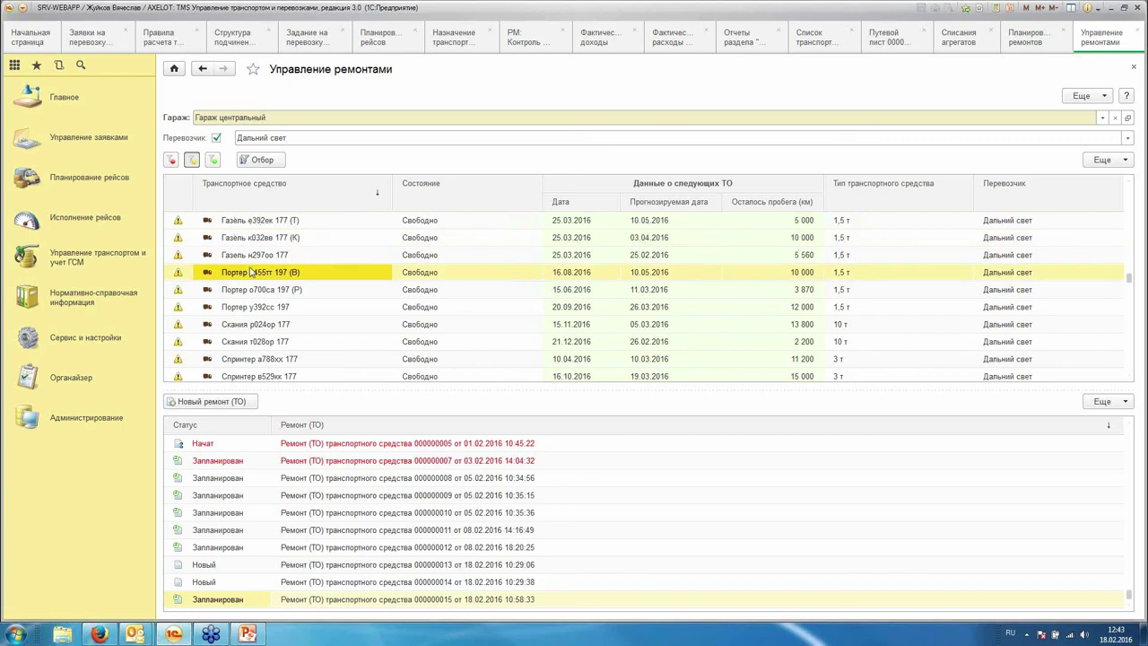
pyautogui.click(258, 221)
pyautogui.click(266, 292)
pyautogui.scroll(-2, 279, 308)
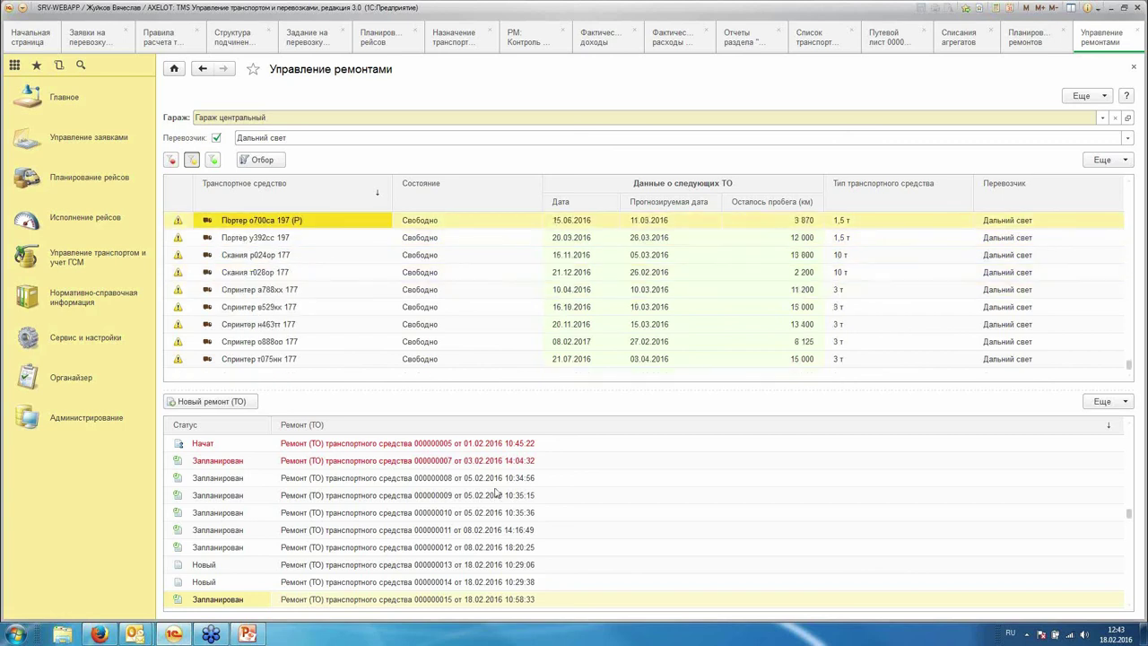
pyautogui.click(496, 496)
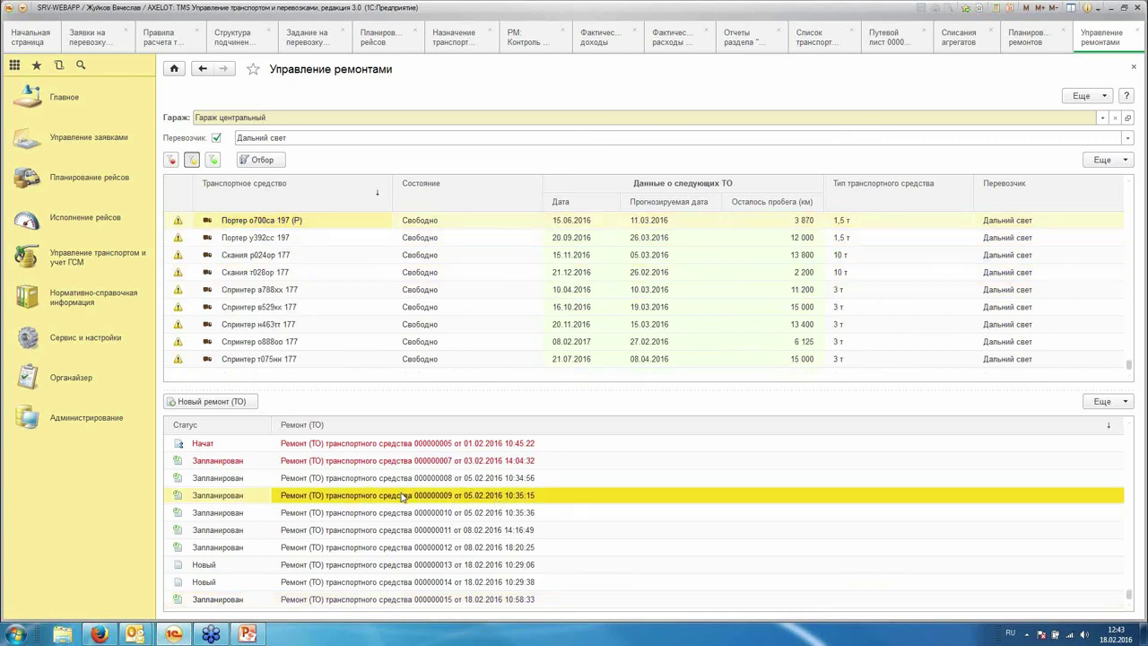
pyautogui.click(273, 305)
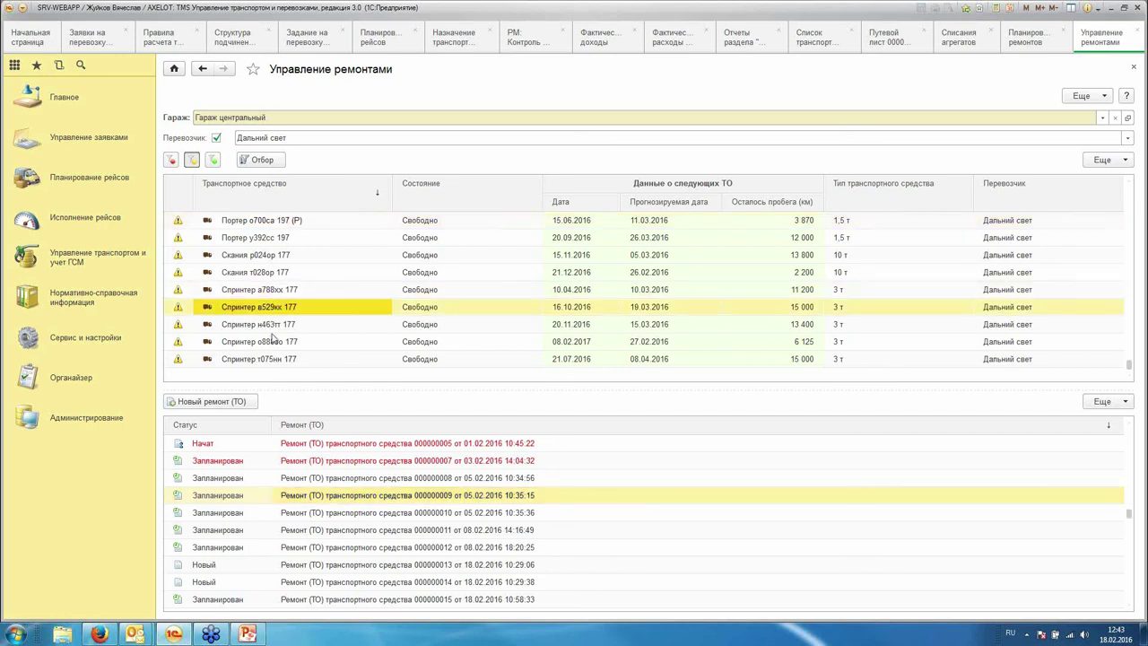
pyautogui.click(274, 341)
pyautogui.click(277, 325)
pyautogui.click(275, 360)
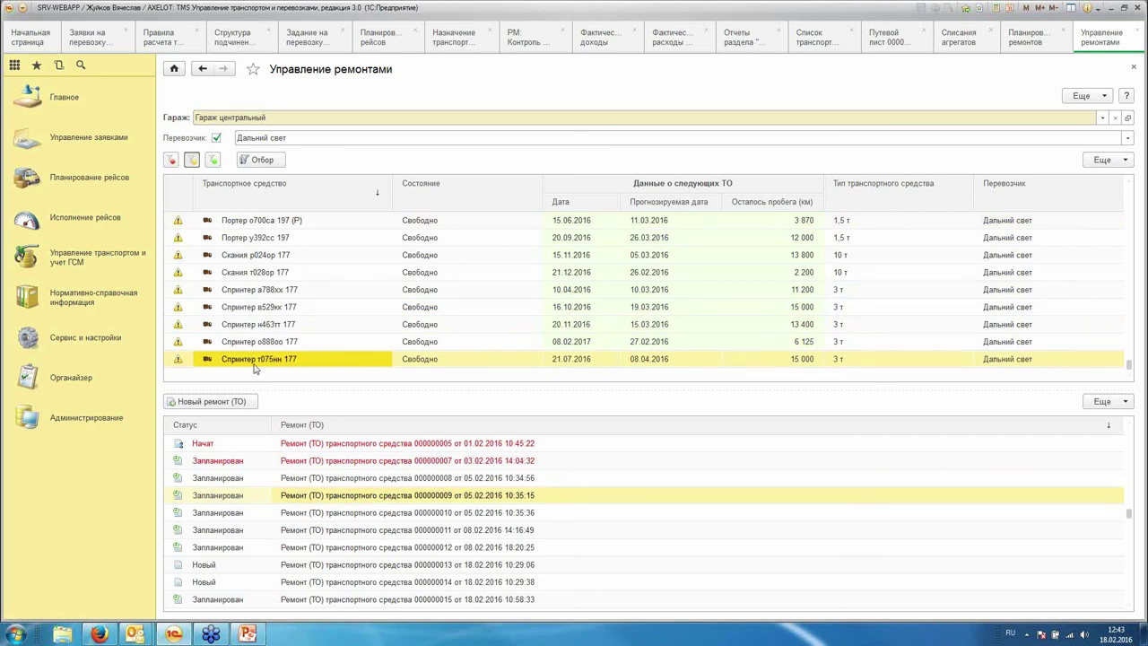
pyautogui.click(214, 401)
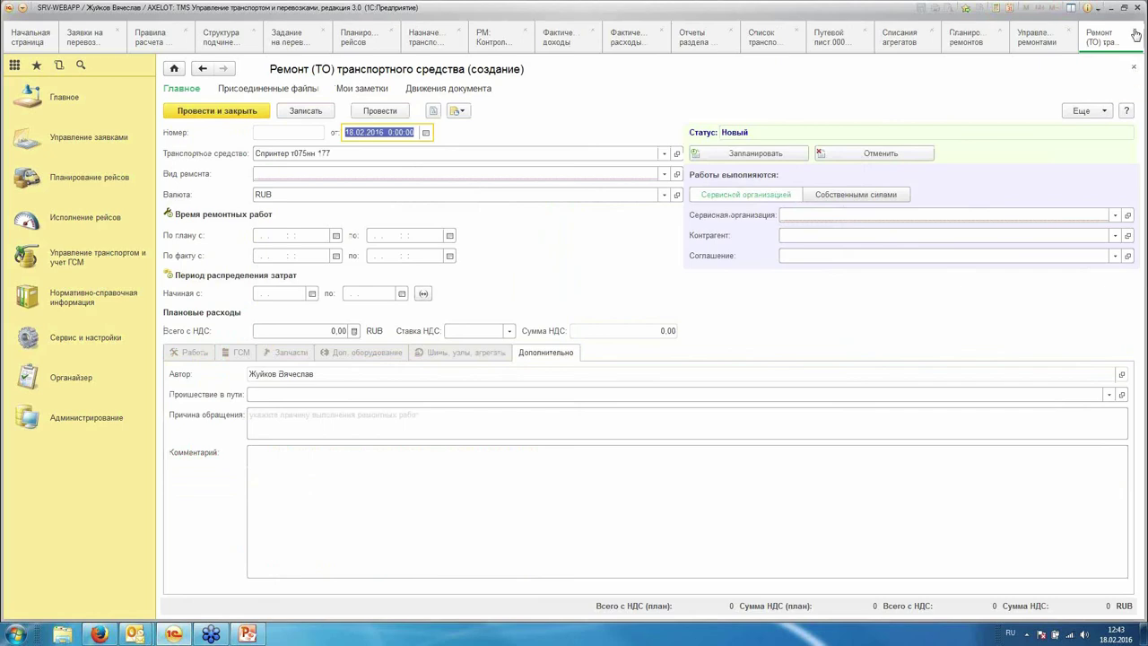
pyautogui.click(1134, 68)
pyautogui.click(1139, 33)
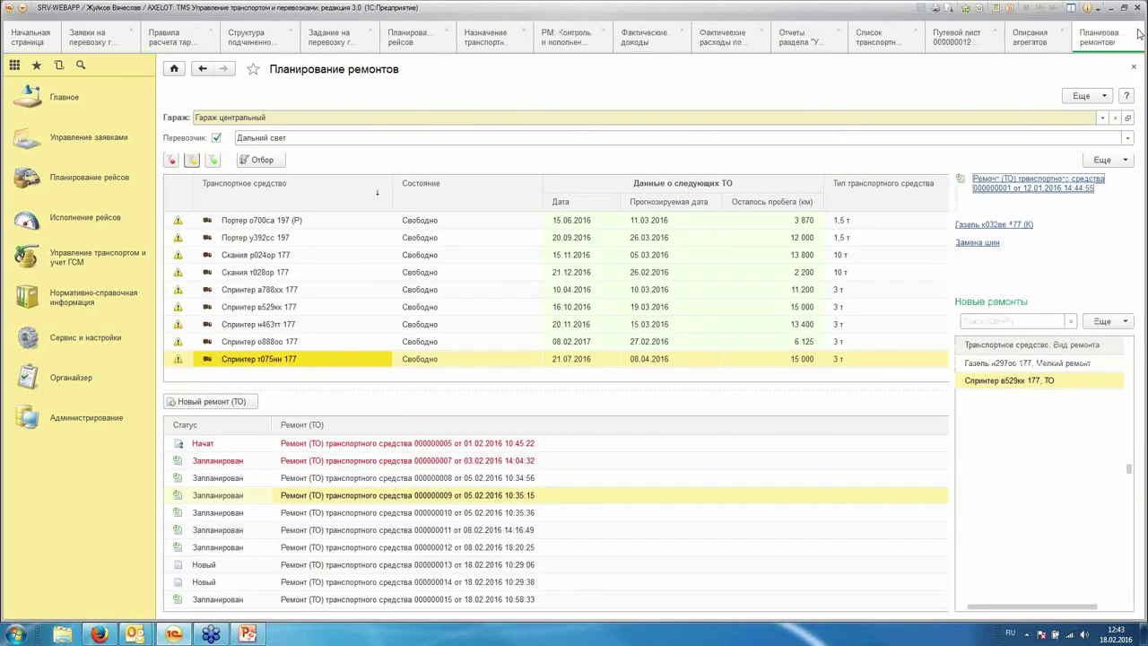
# Step: Generate the Выработка агрегатов - по местам report for Начало этого дня, review the mileage deviations per vehicle, and close the report
pyautogui.click(92, 269)
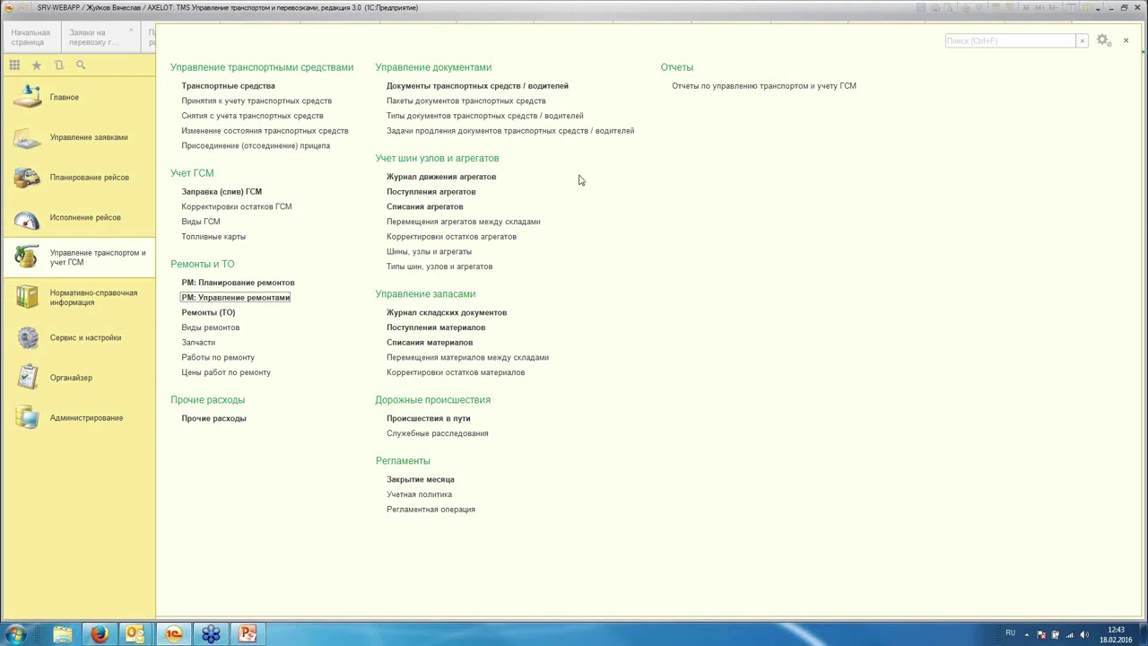
pyautogui.click(737, 87)
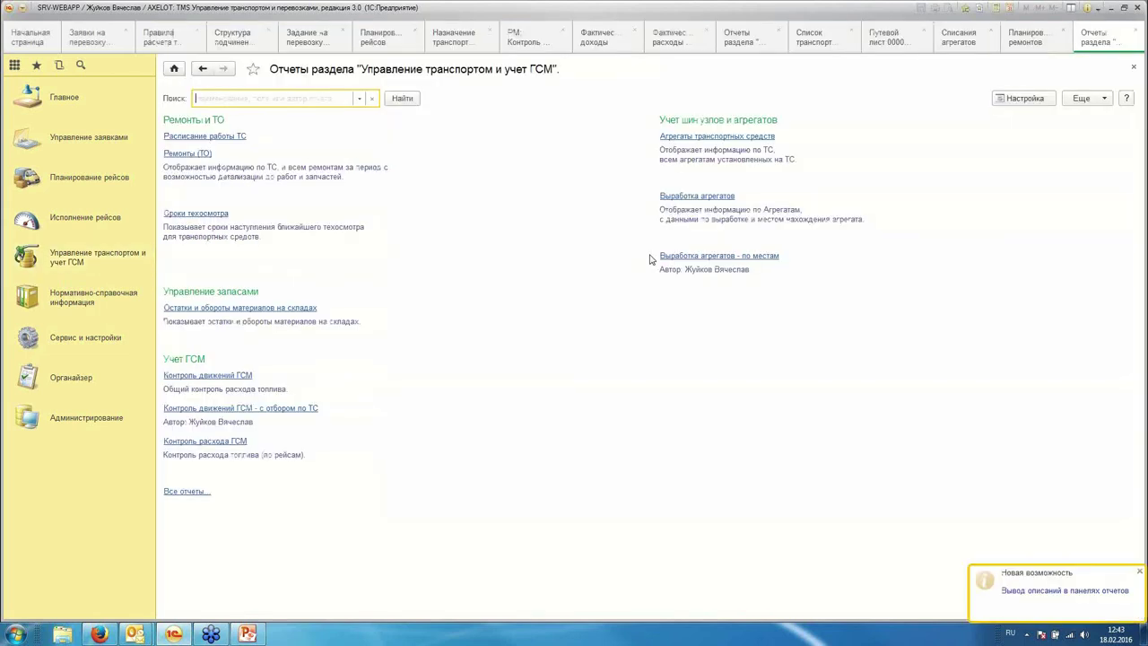
pyautogui.click(735, 258)
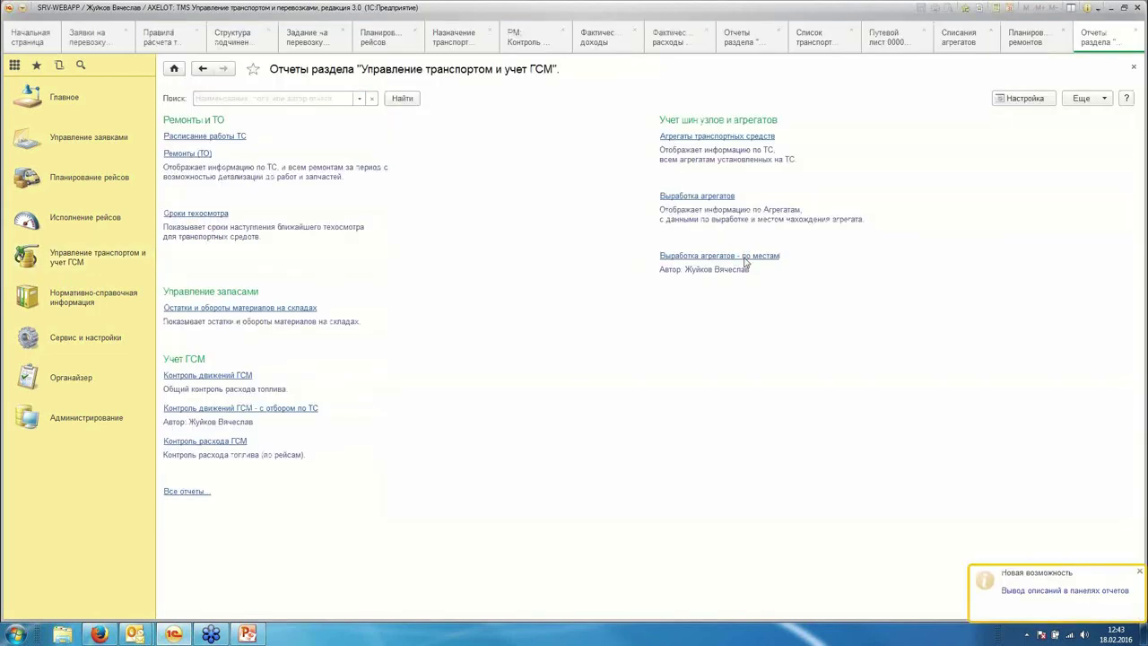
pyautogui.click(225, 118)
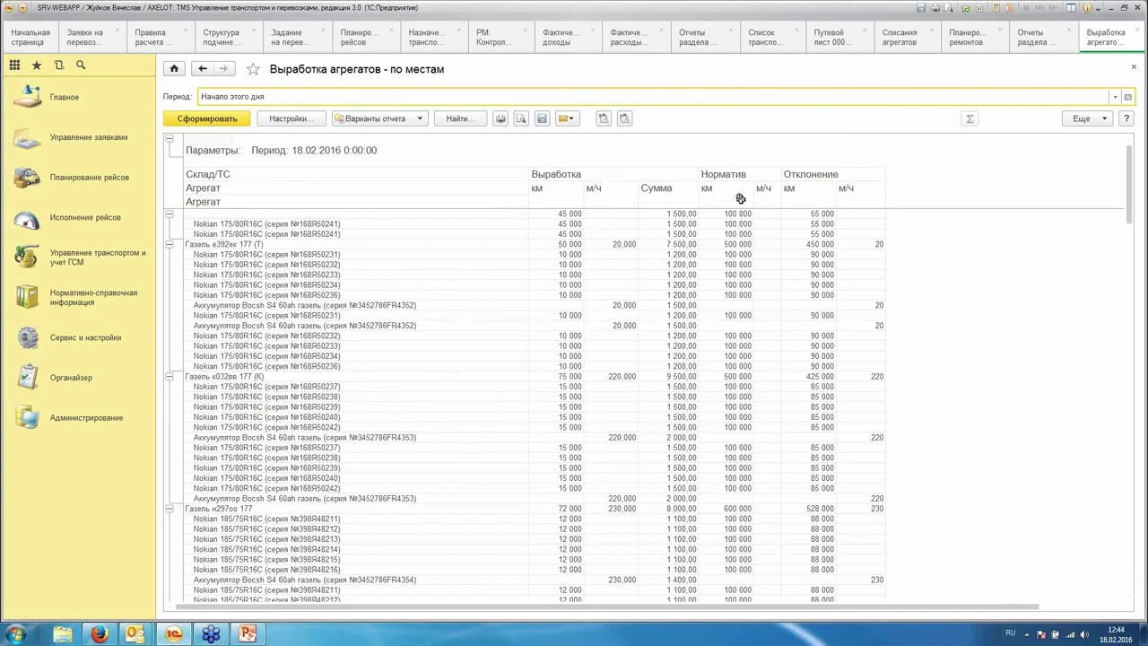
pyautogui.click(824, 265)
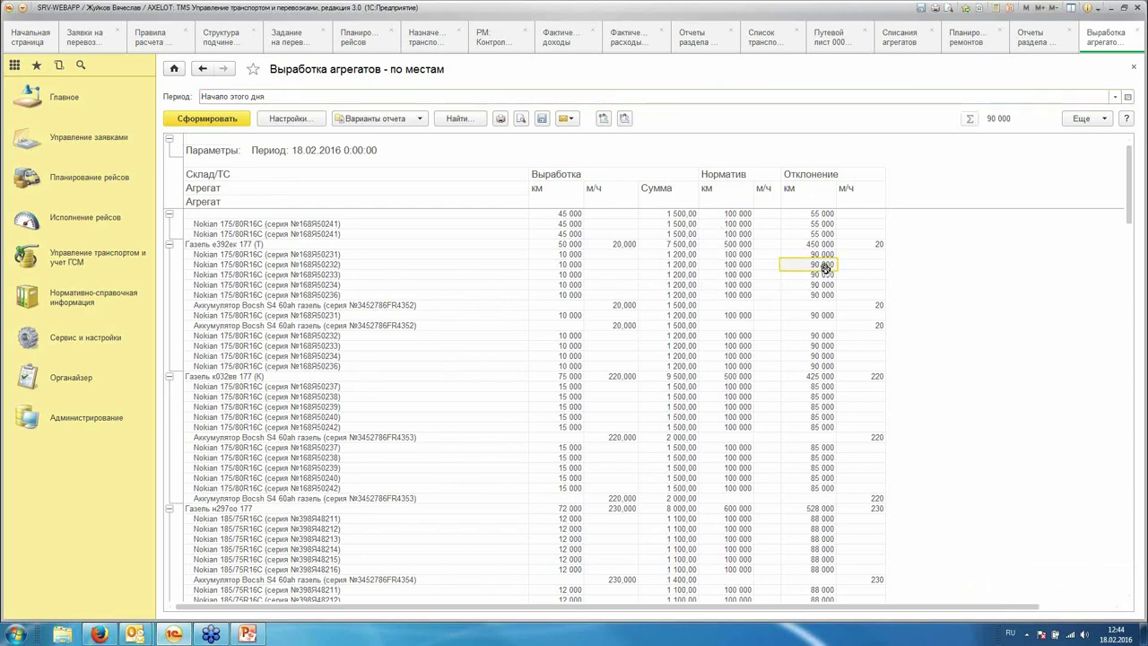
pyautogui.scroll(-10, 825, 269)
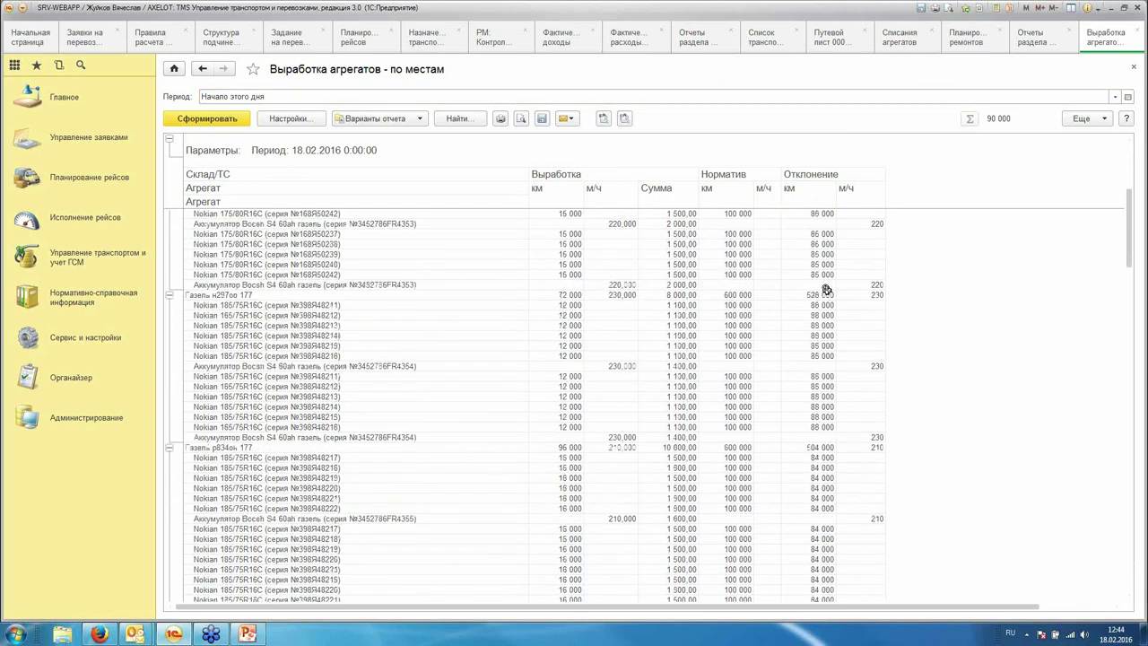
pyautogui.click(1132, 67)
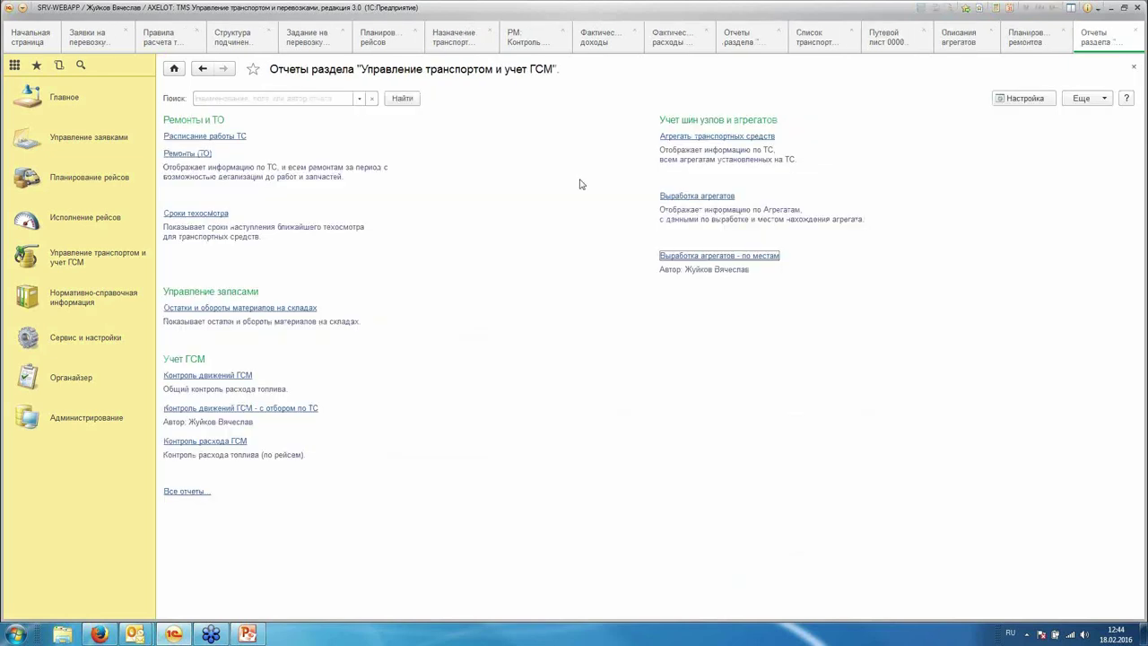
# Step: Open the list of vehicle and driver document types and select Страховка
pyautogui.click(91, 256)
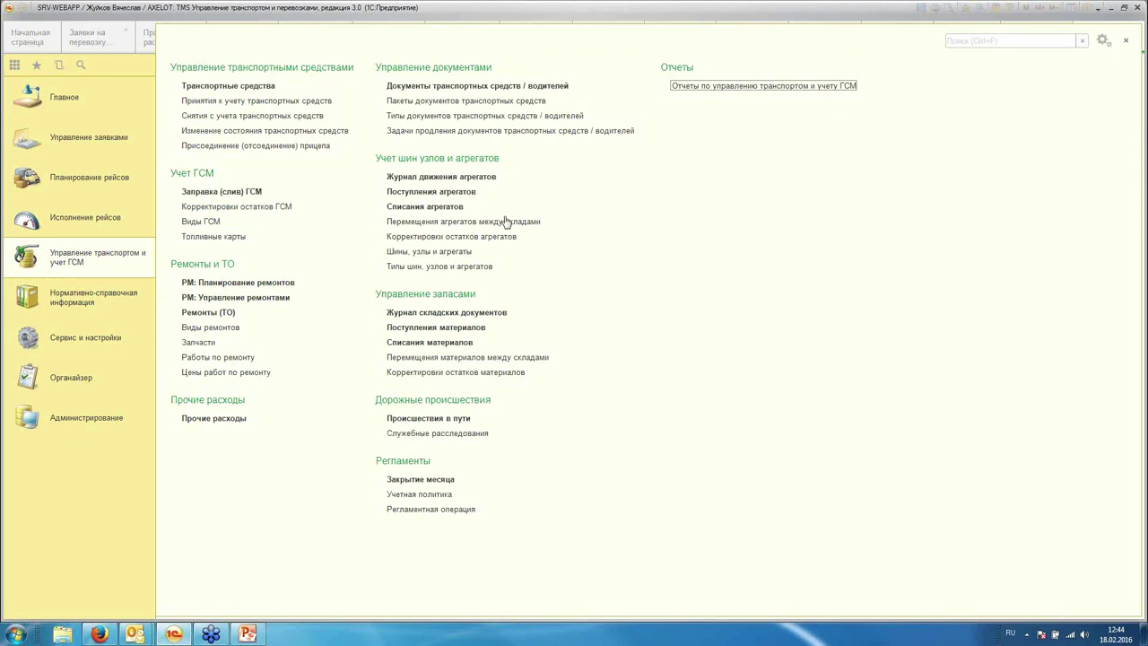
pyautogui.click(451, 117)
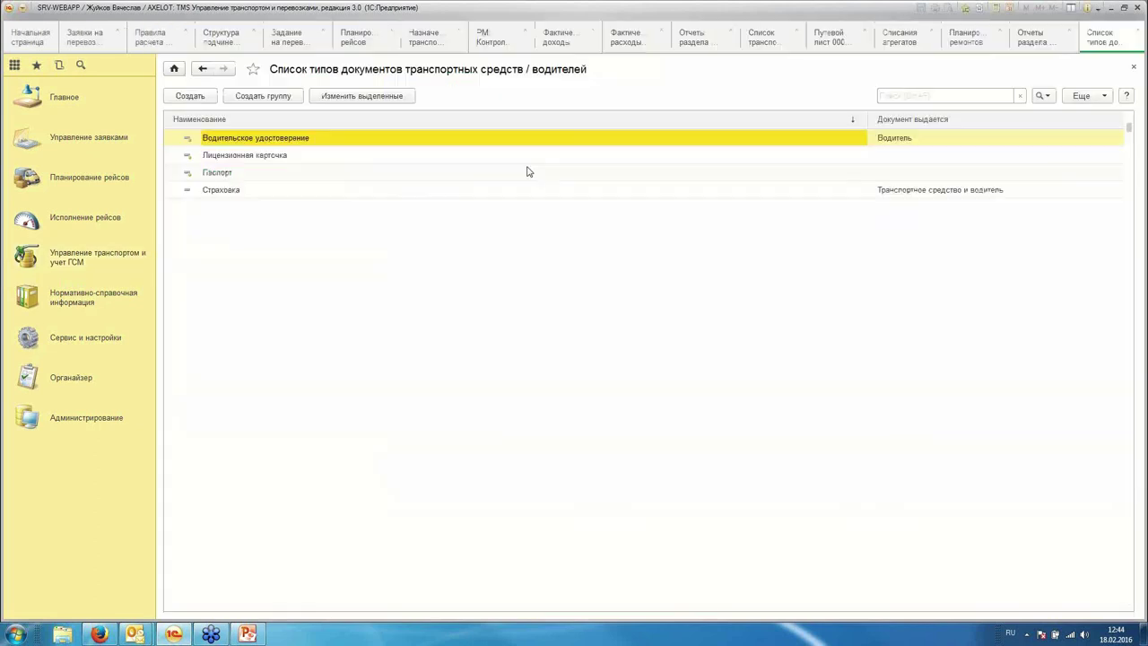
pyautogui.click(279, 192)
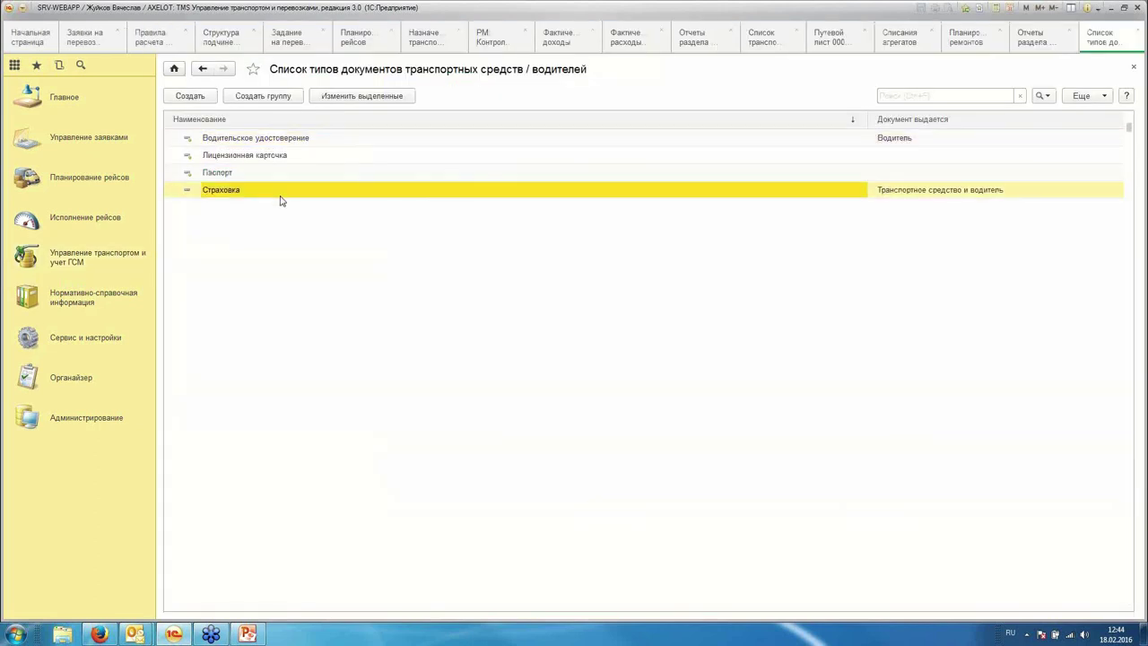
# Step: Open the Страховка document type, review its issuance options, validity period and expiry warning settings, and close it without changes
pyautogui.doubleClick(280, 201)
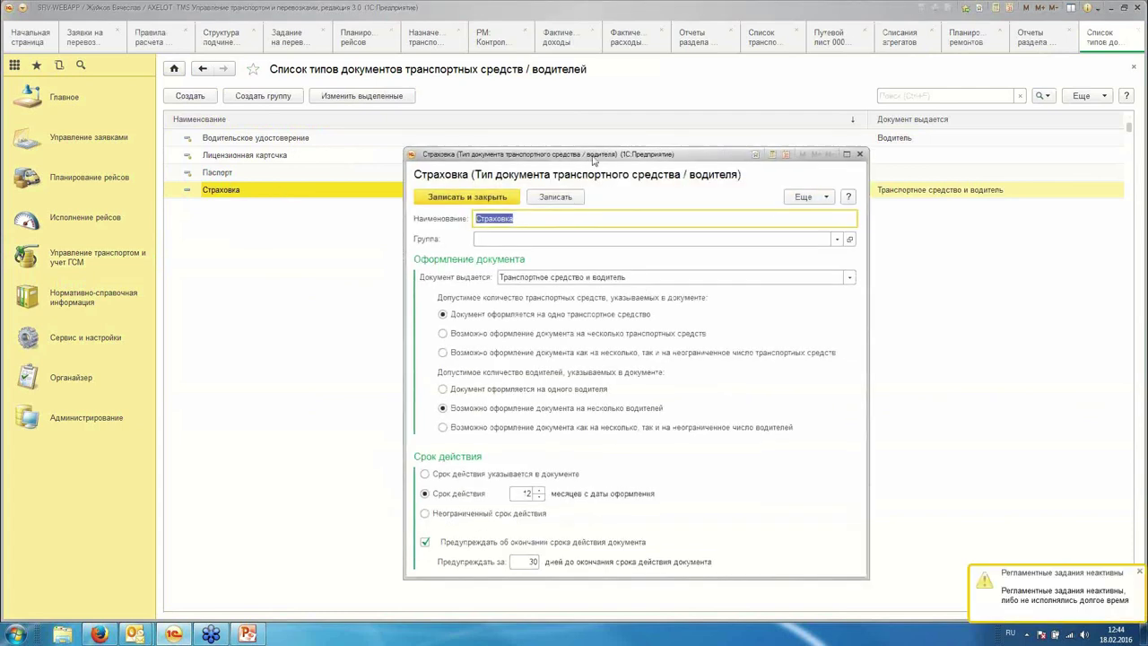
pyautogui.moveTo(586, 156); pyautogui.dragTo(485, 105)
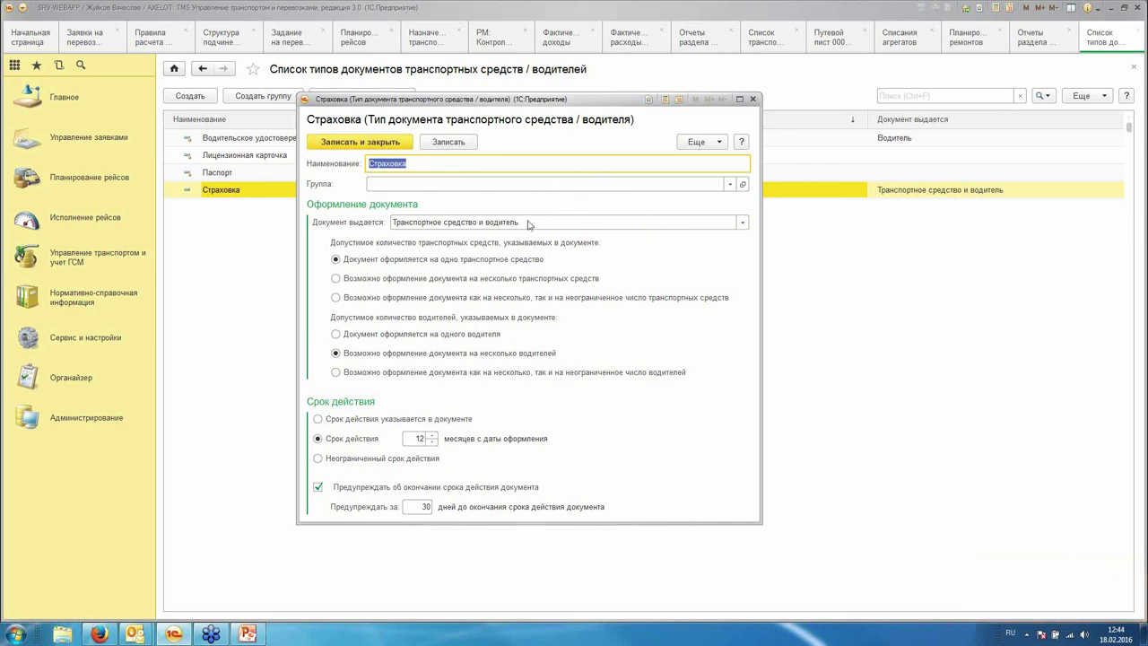
pyautogui.click(742, 224)
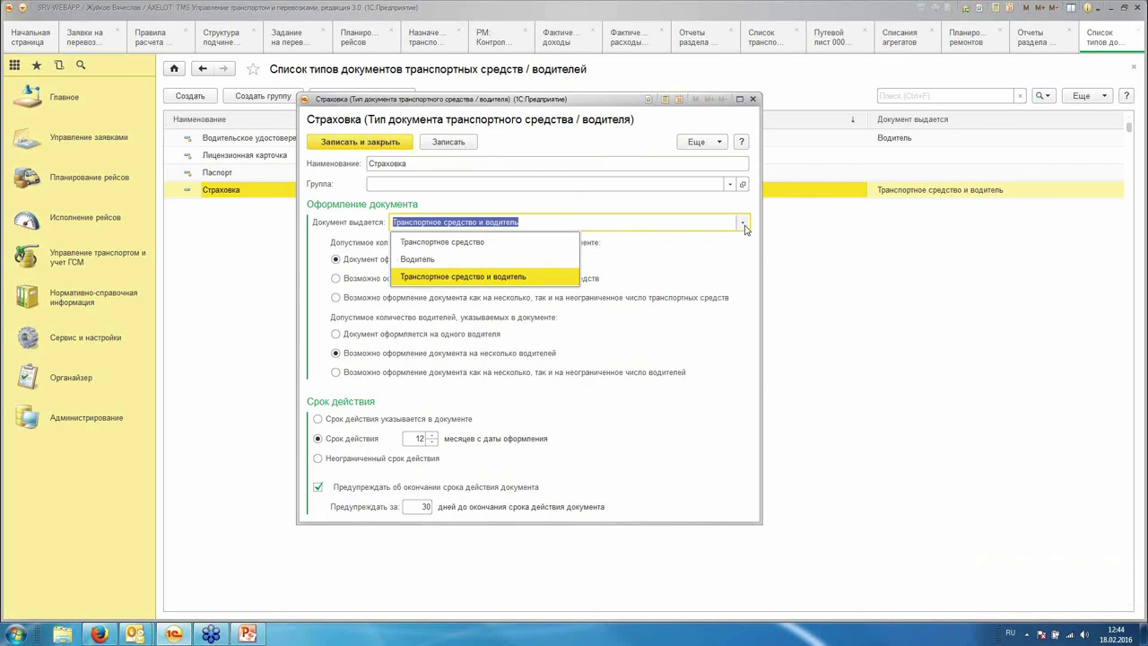
pyautogui.click(743, 224)
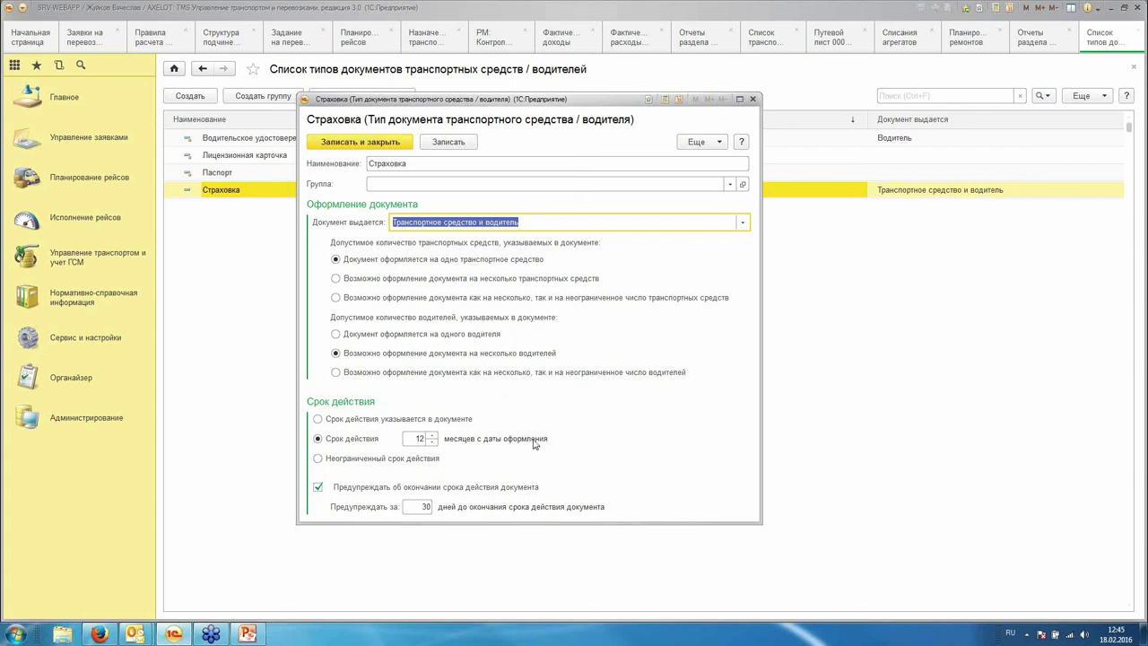
pyautogui.click(753, 99)
# Step: Open the list of vehicle and driver documents and examine the validity status indicators of the driving licences and insurance policies
pyautogui.click(97, 256)
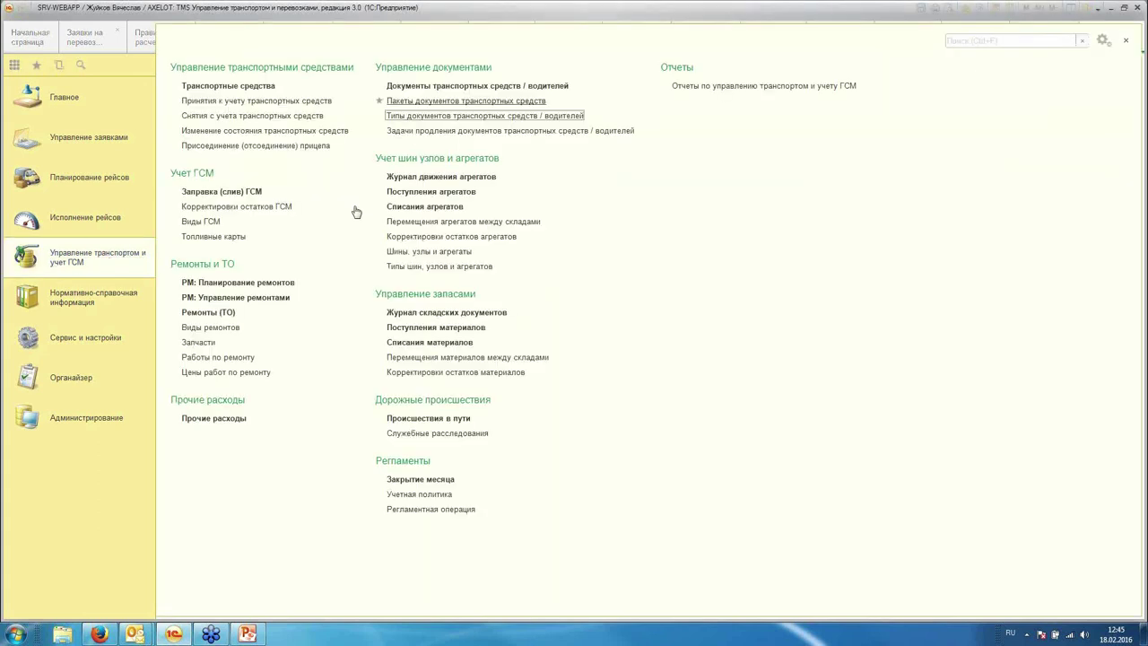
pyautogui.click(477, 85)
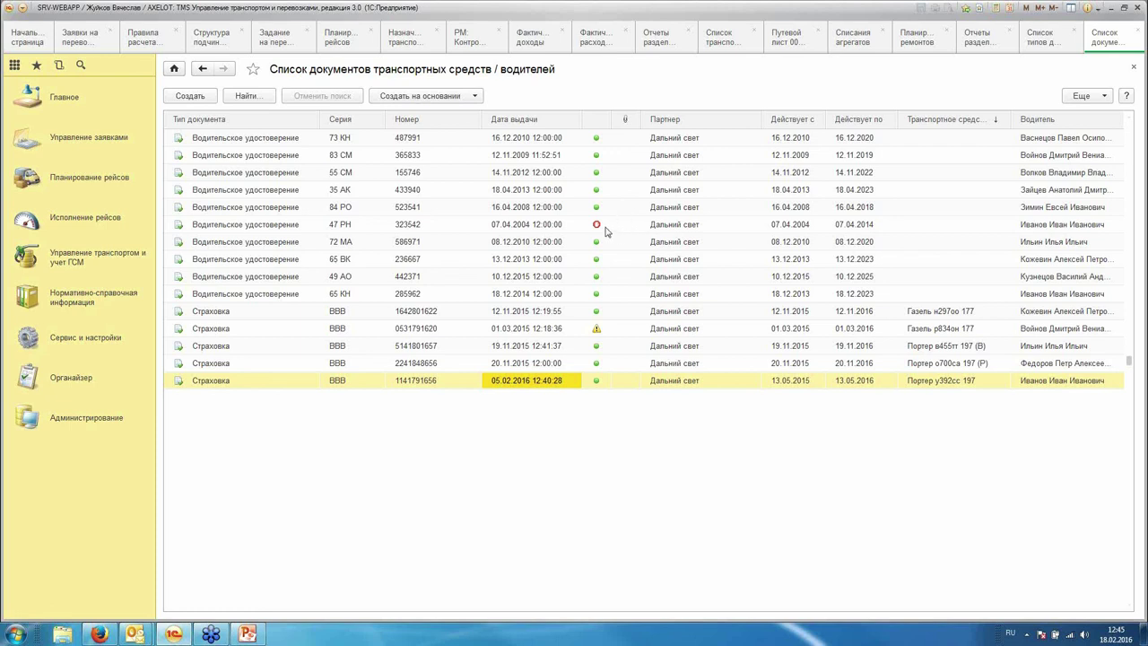
pyautogui.click(598, 157)
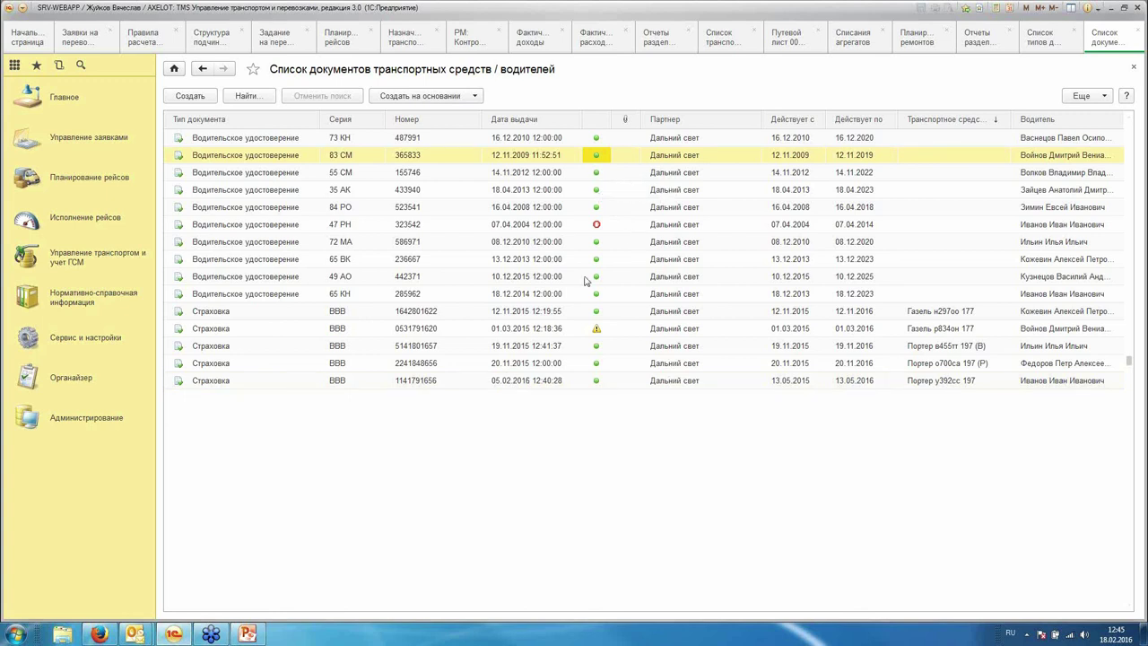
pyautogui.click(597, 225)
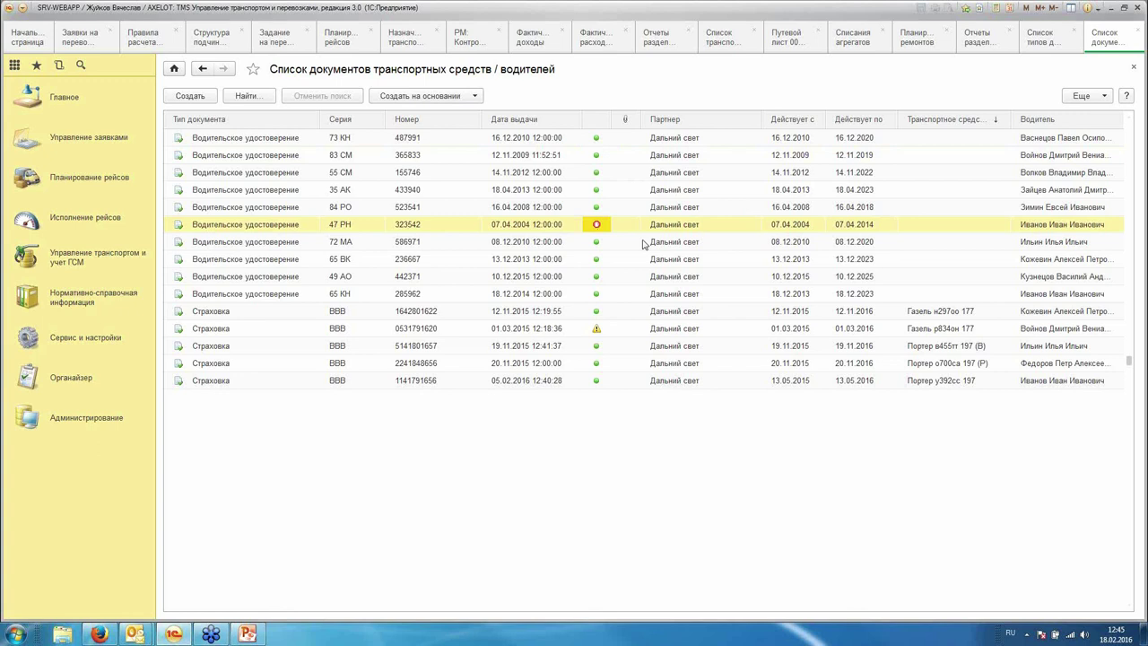
pyautogui.click(599, 330)
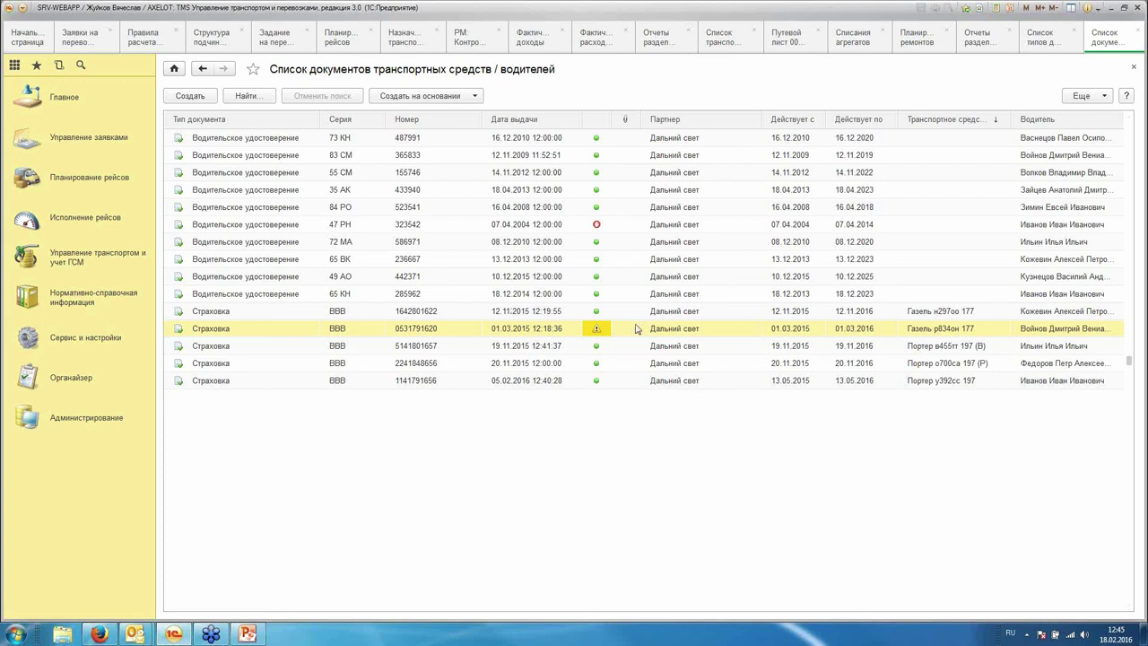
pyautogui.click(473, 334)
pyautogui.click(467, 97)
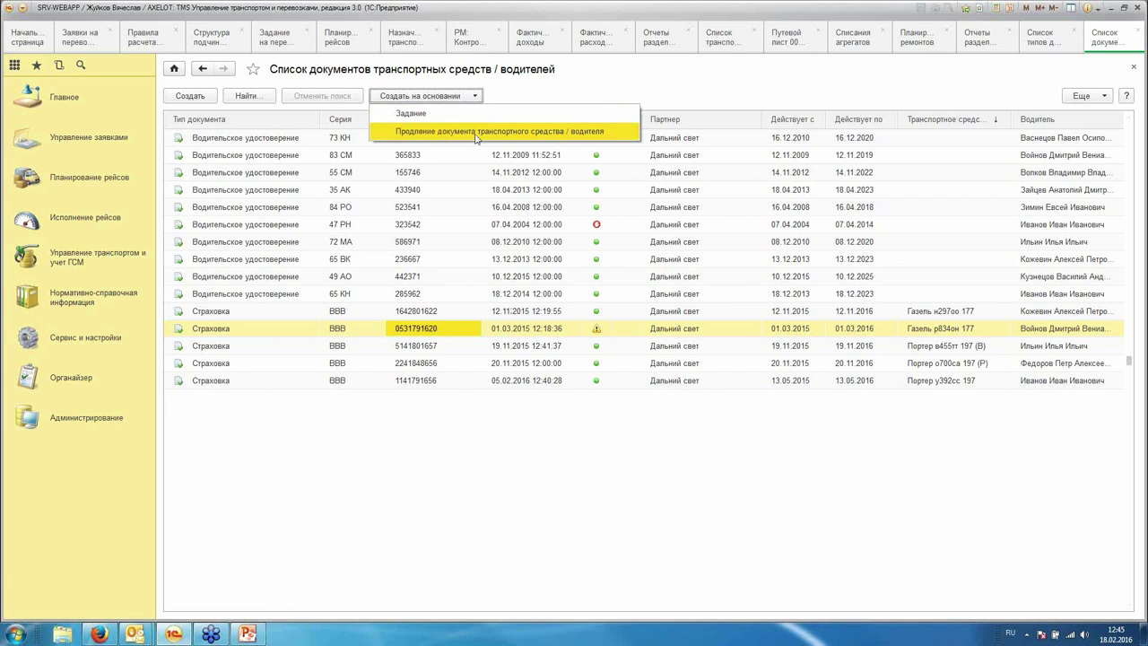
pyautogui.click(477, 132)
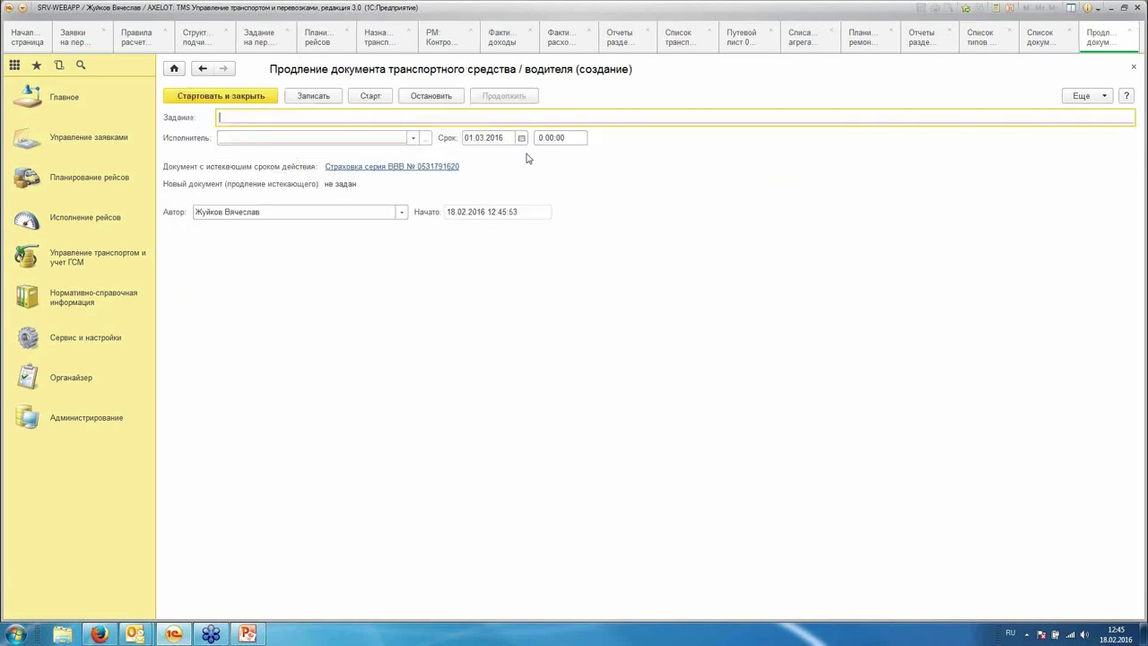
pyautogui.write('Продление ')
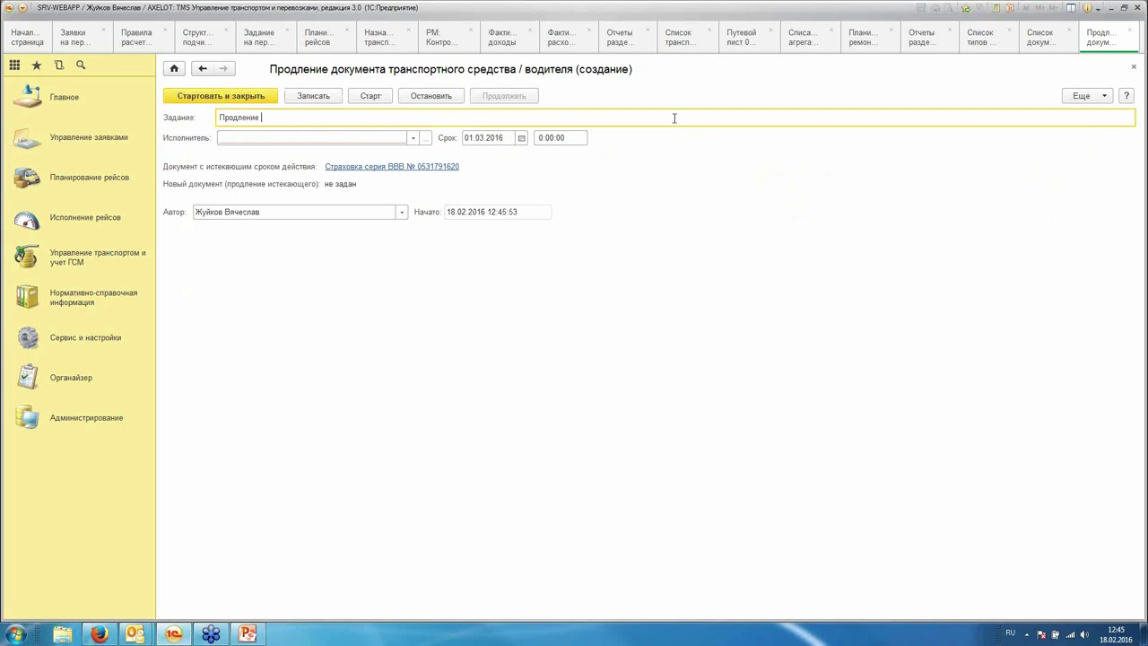
pyautogui.write('срока действия документа')
pyautogui.click(414, 137)
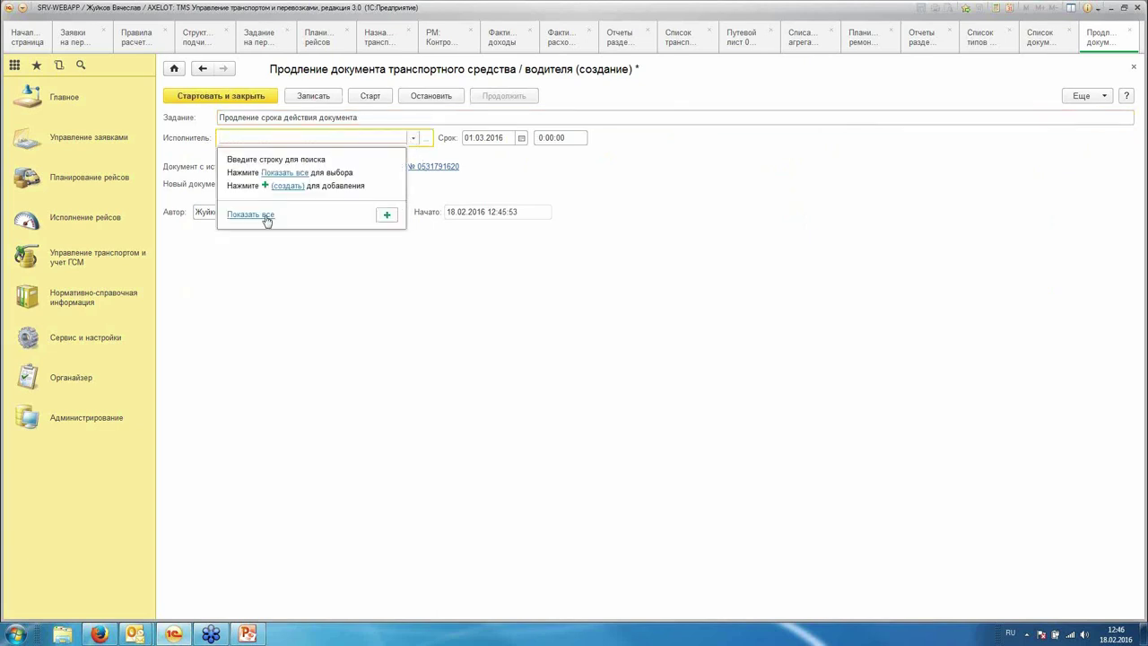
pyautogui.click(268, 221)
pyautogui.doubleClick(382, 302)
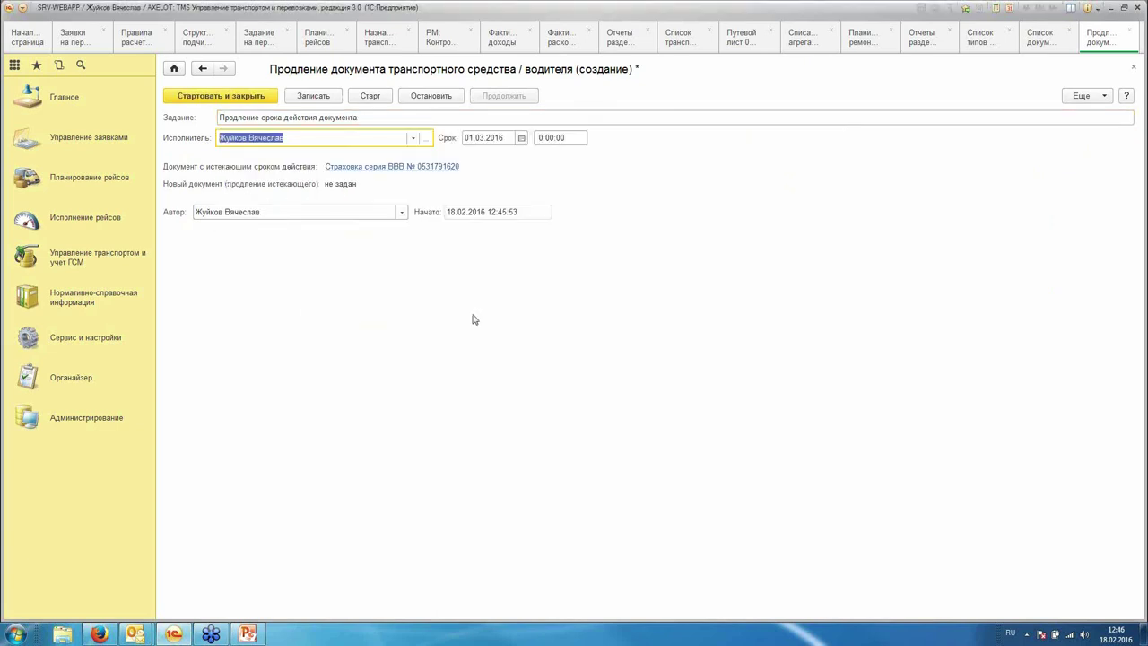
pyautogui.hotkey('ctrl', 'Return')
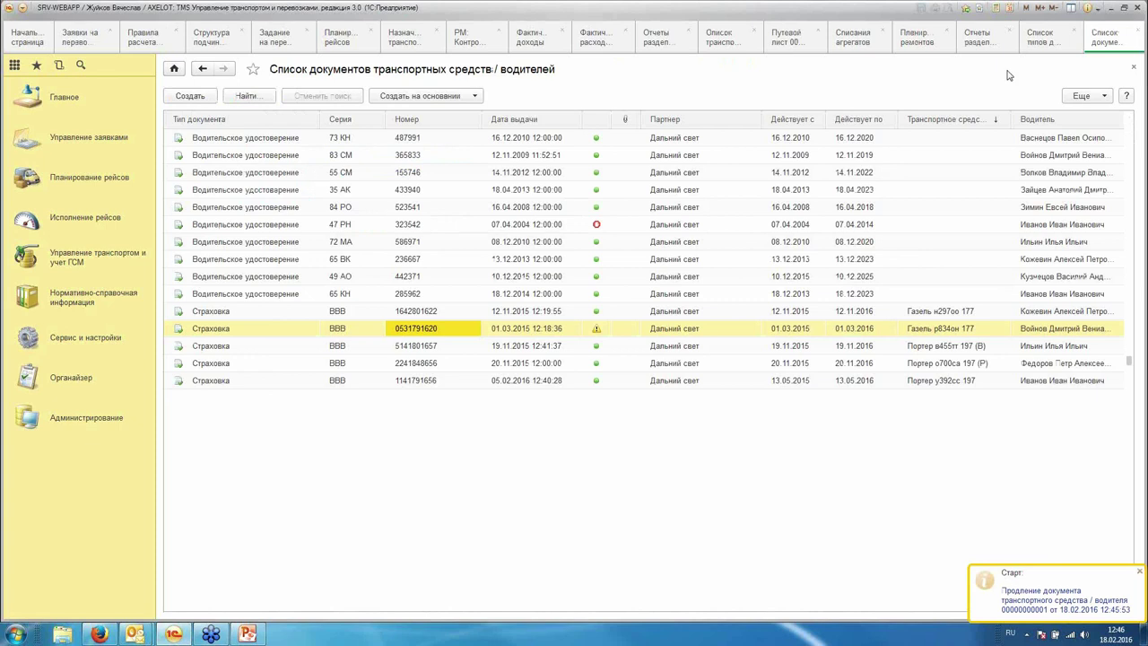
# Step: Check the renewal task among Мои задачи on the start page, and return to the vehicle and driver documents list
pyautogui.click(29, 38)
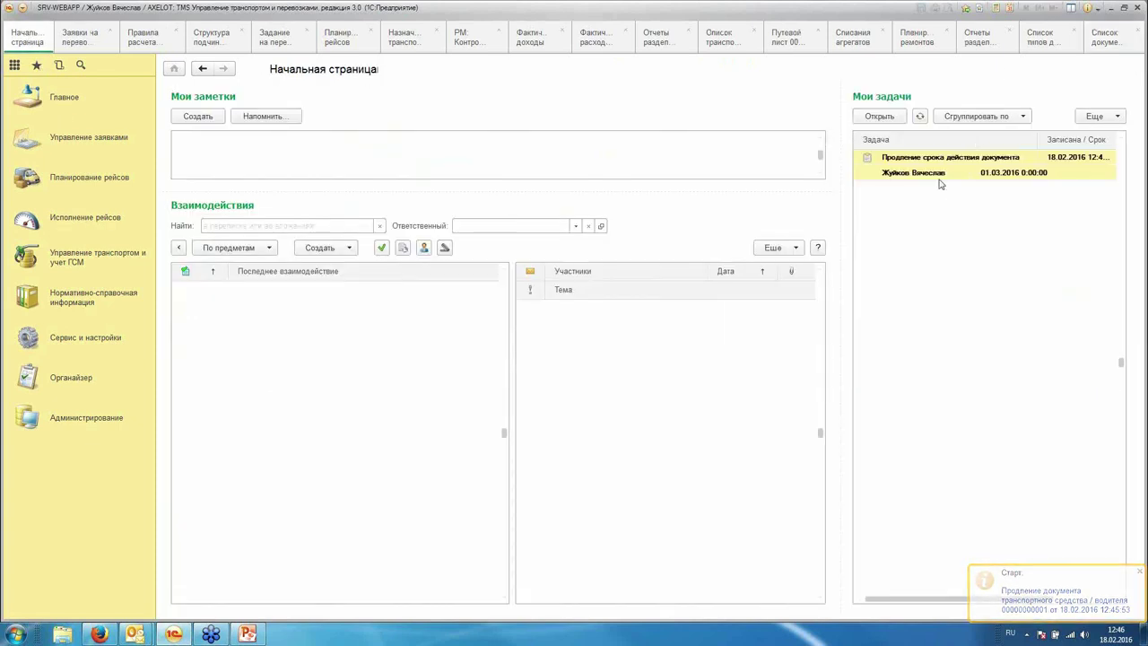
pyautogui.click(87, 259)
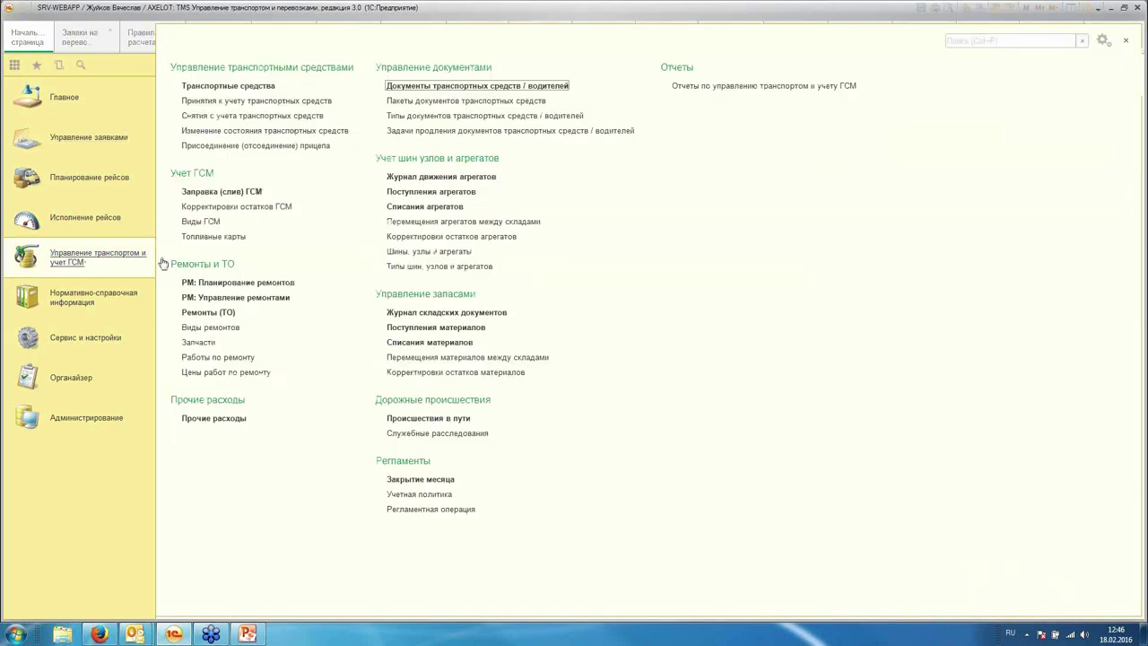
pyautogui.click(444, 86)
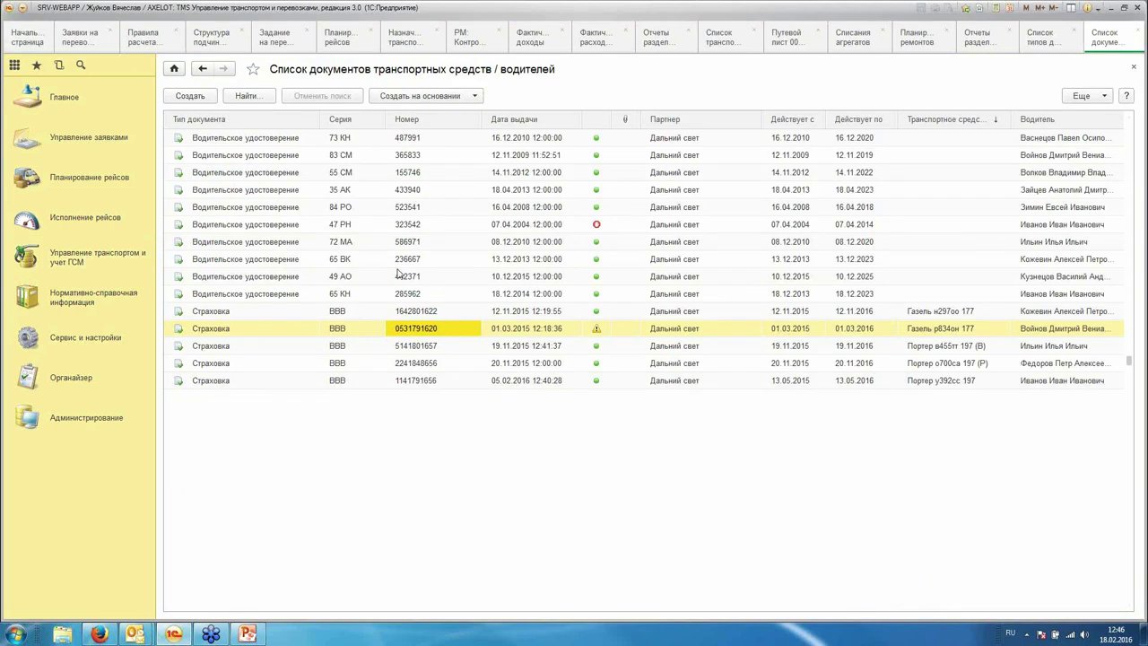
pyautogui.click(91, 268)
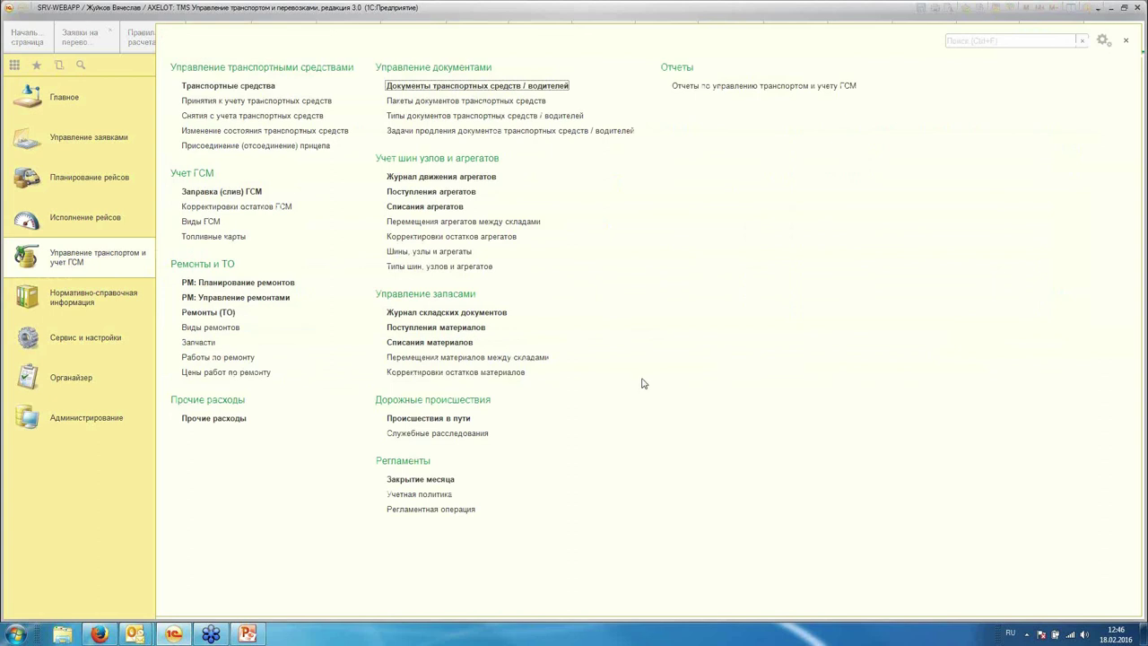
pyautogui.click(441, 419)
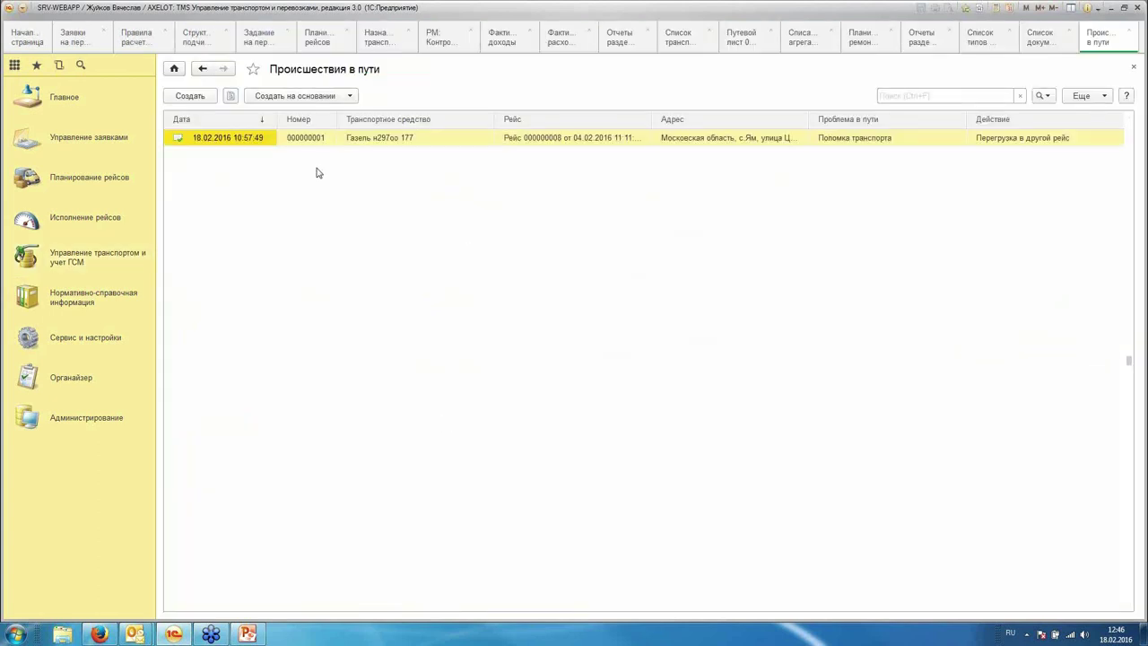
pyautogui.click(316, 140)
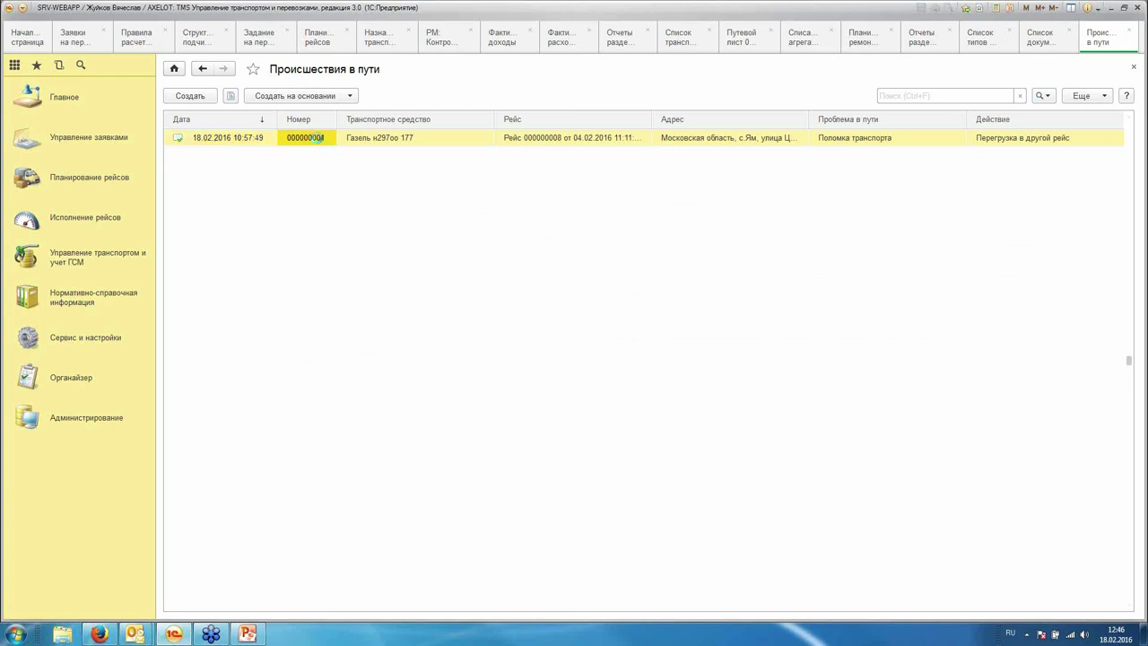
pyautogui.doubleClick(315, 138)
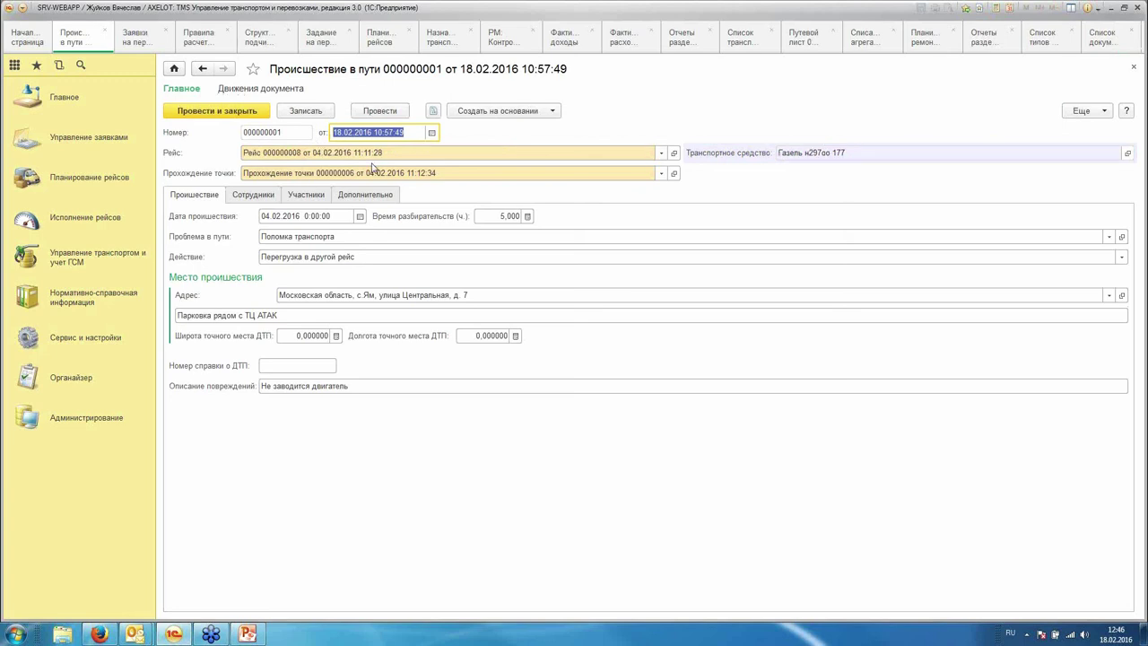
pyautogui.click(480, 178)
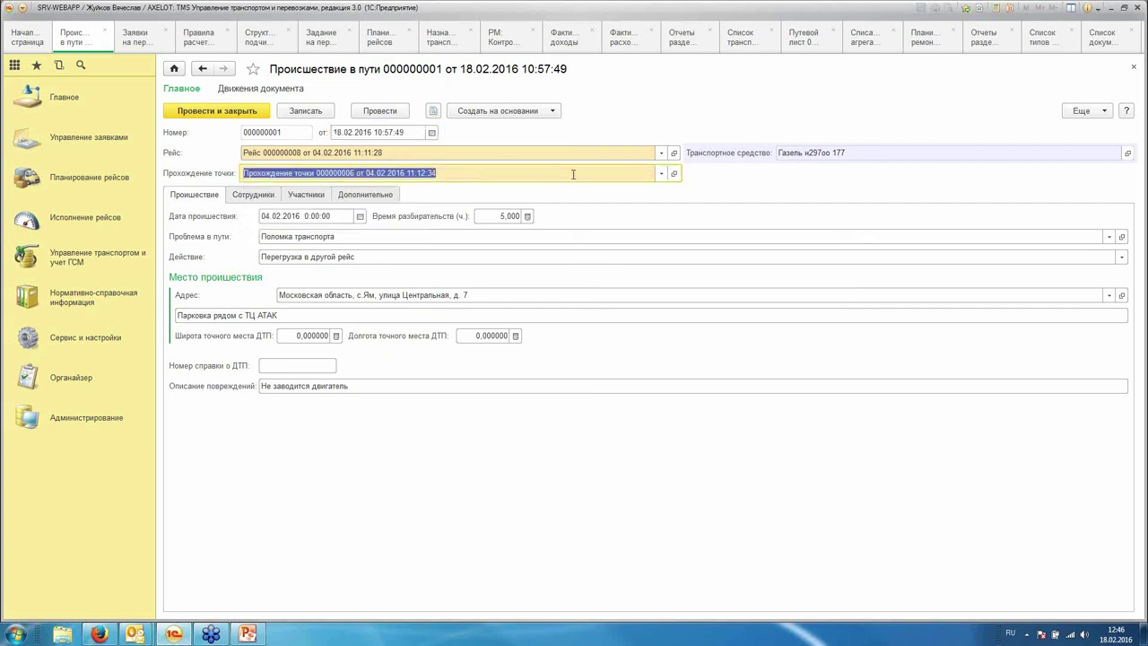
pyautogui.press('Tab')
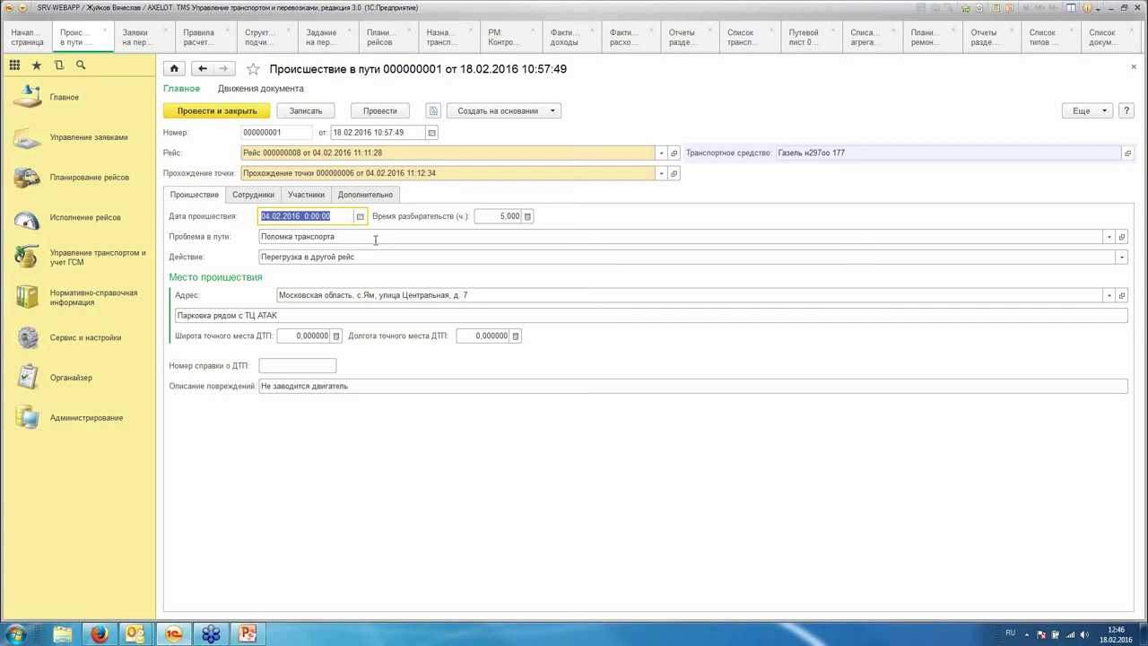
# Step: Review the incident's available actions, location description, exact coordinates, accident certificate number and damage description without changing them
pyautogui.click(1122, 259)
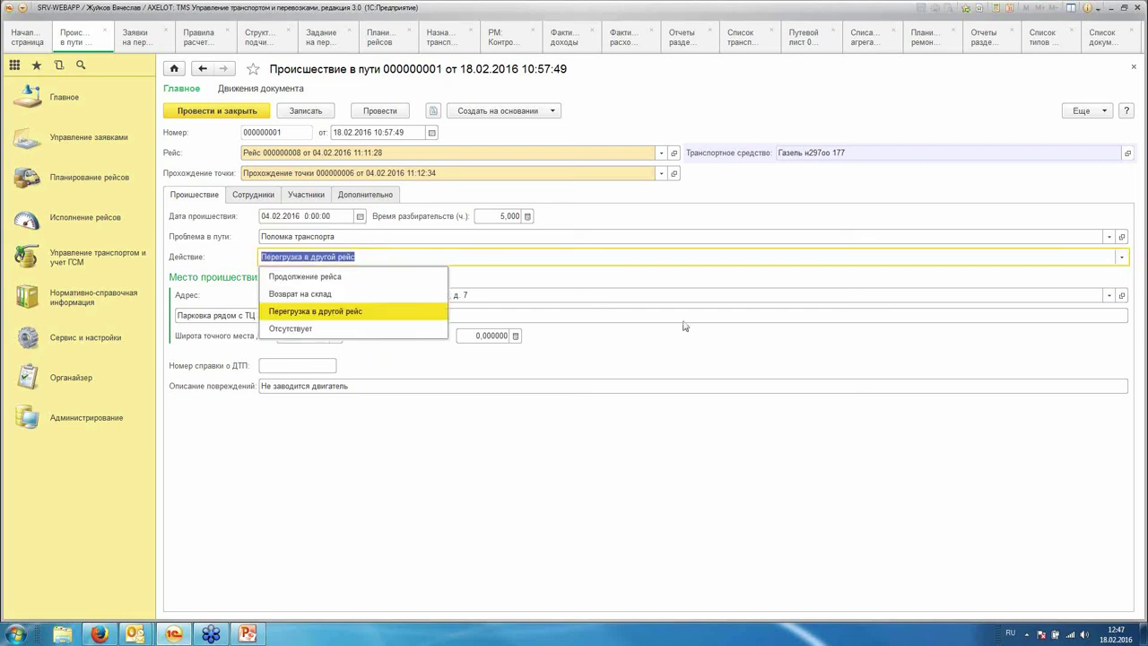
pyautogui.click(533, 282)
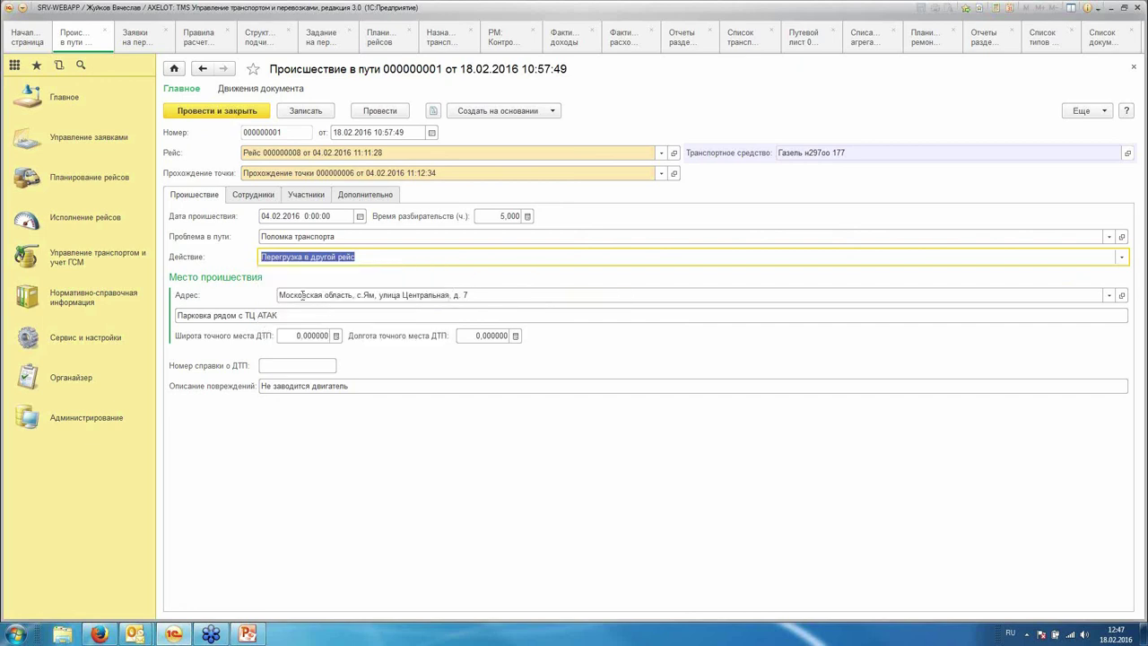
pyautogui.click(325, 314)
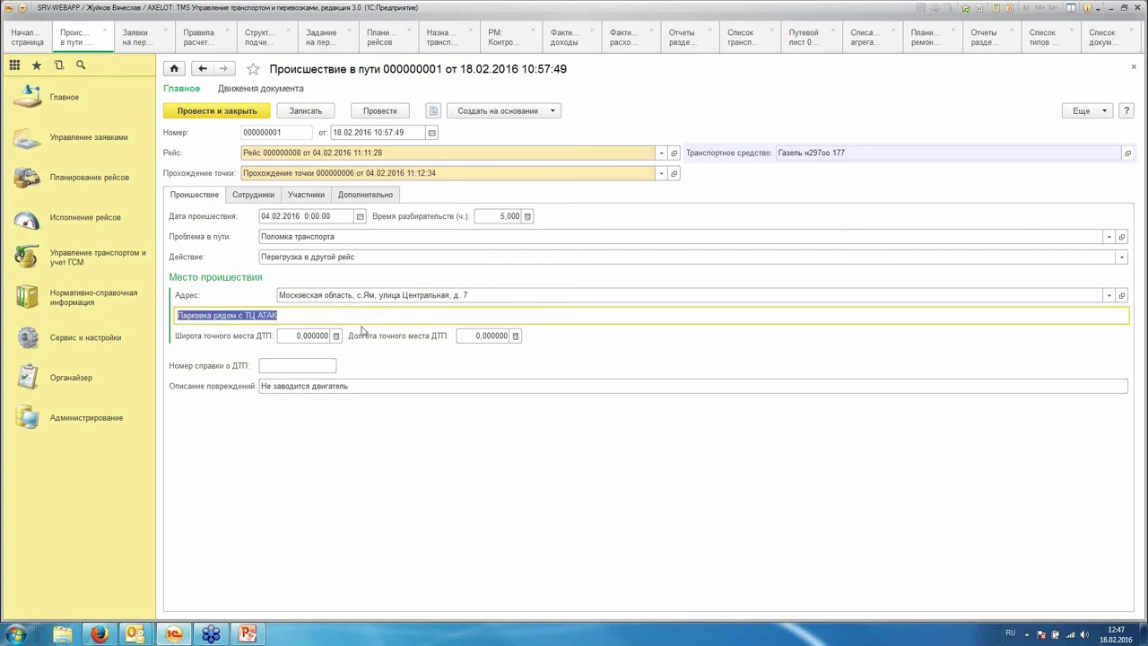
pyautogui.click(303, 336)
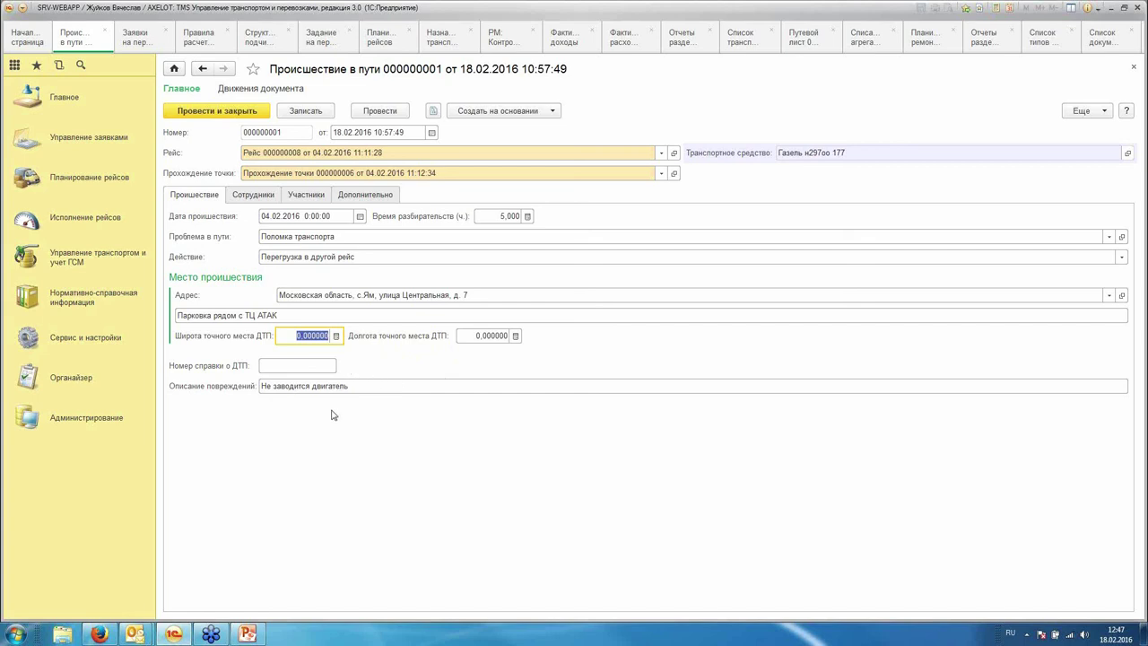
pyautogui.press('Tab')
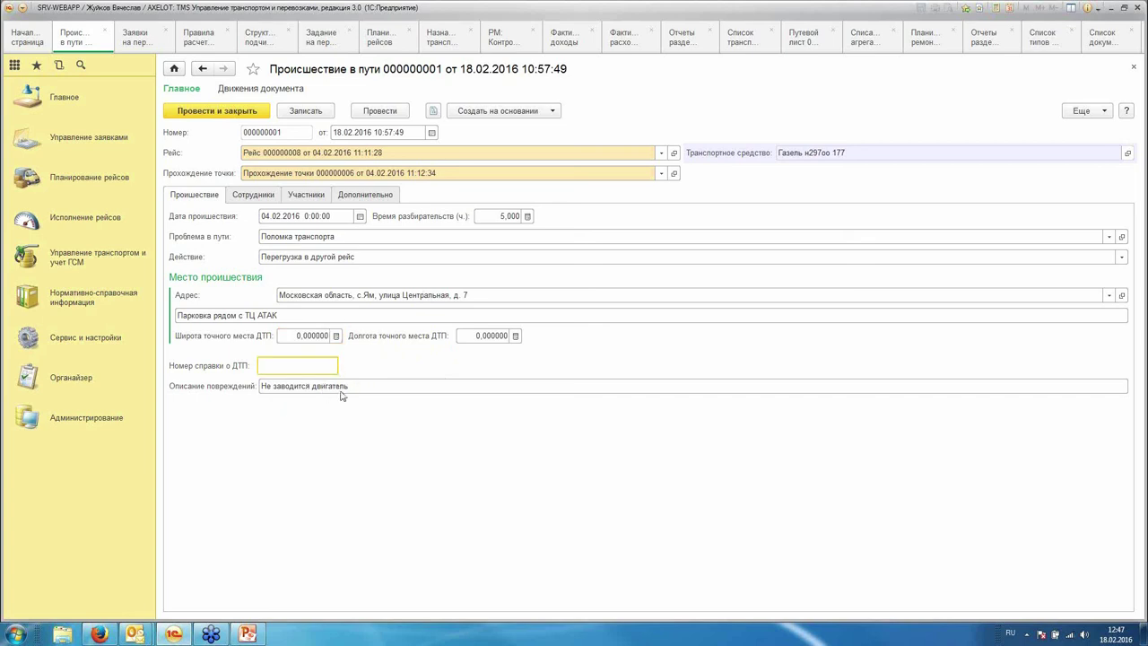
# Step: View the incident's employees and participants, and close the incident and the road incidents list
pyautogui.click(254, 196)
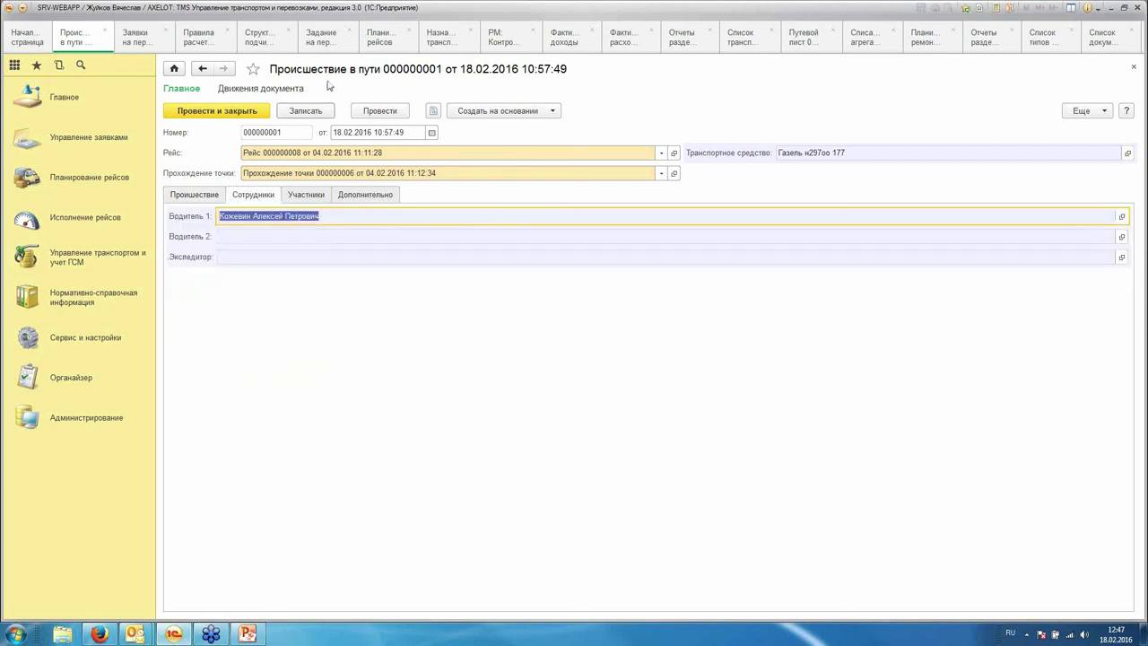
pyautogui.click(318, 197)
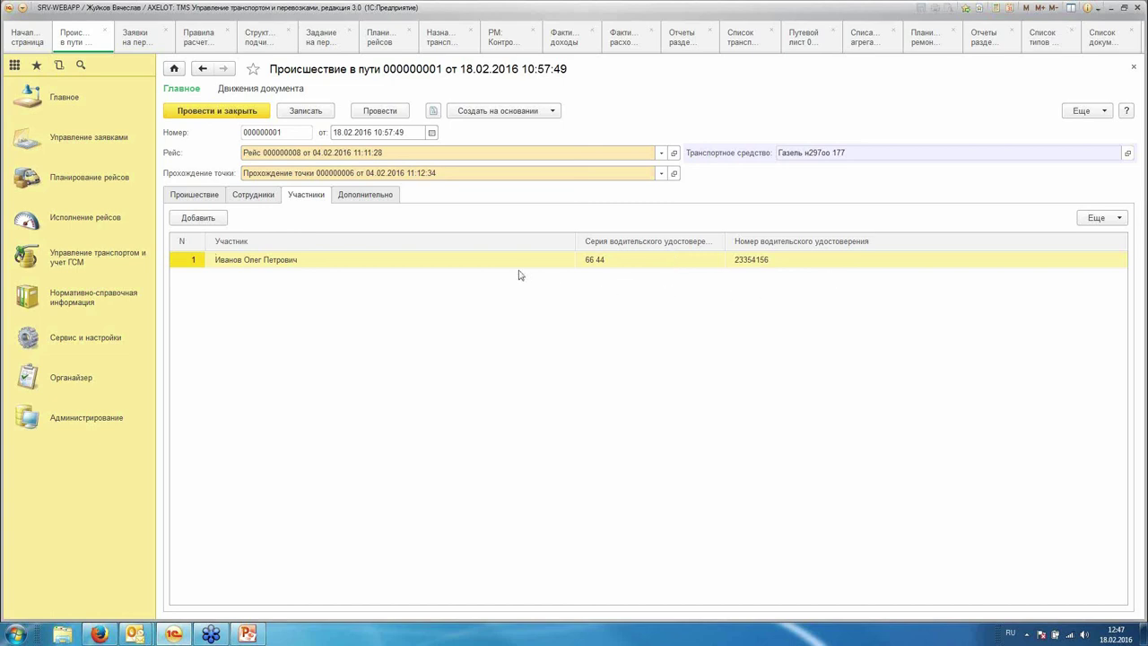
pyautogui.click(1134, 68)
pyautogui.click(1134, 70)
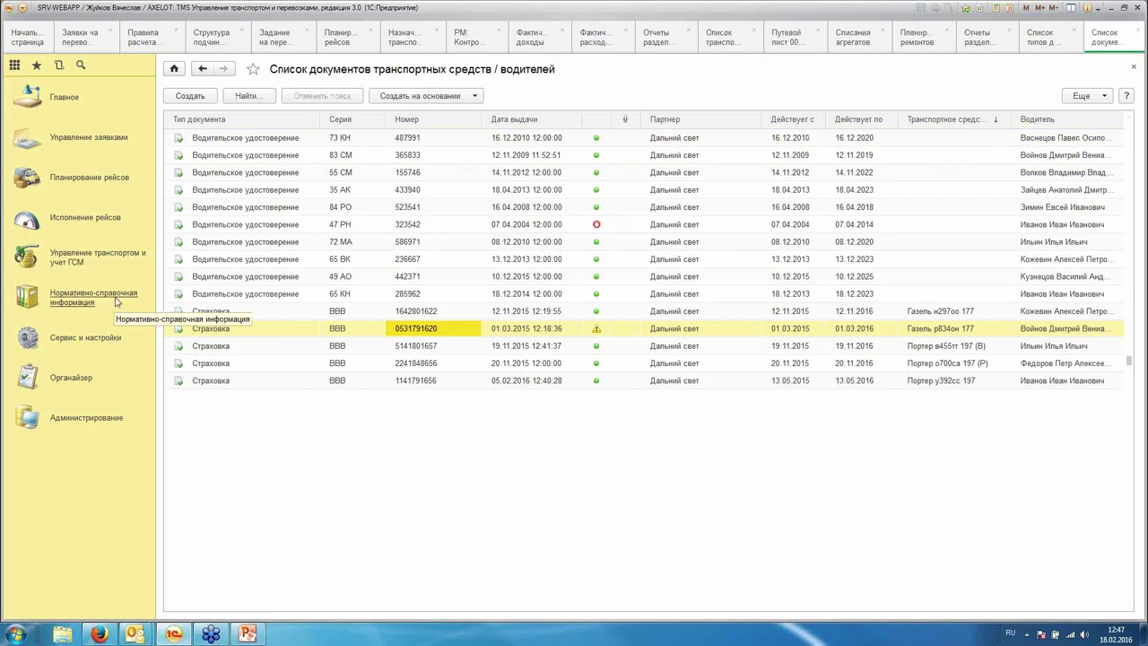
pyautogui.click(131, 260)
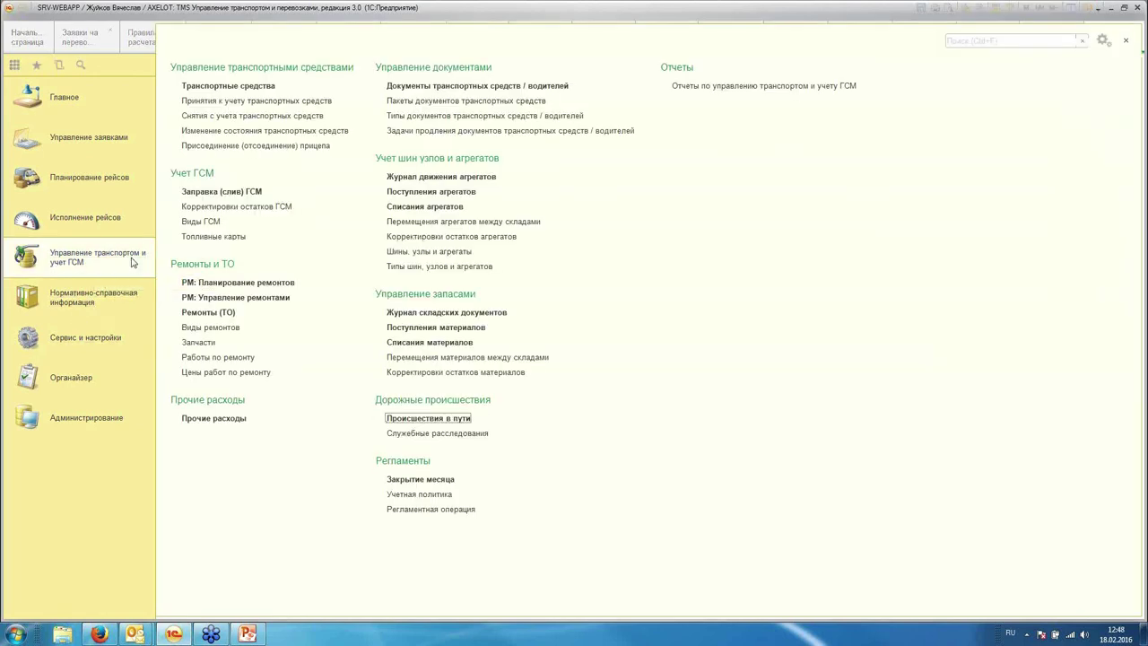
pyautogui.click(417, 418)
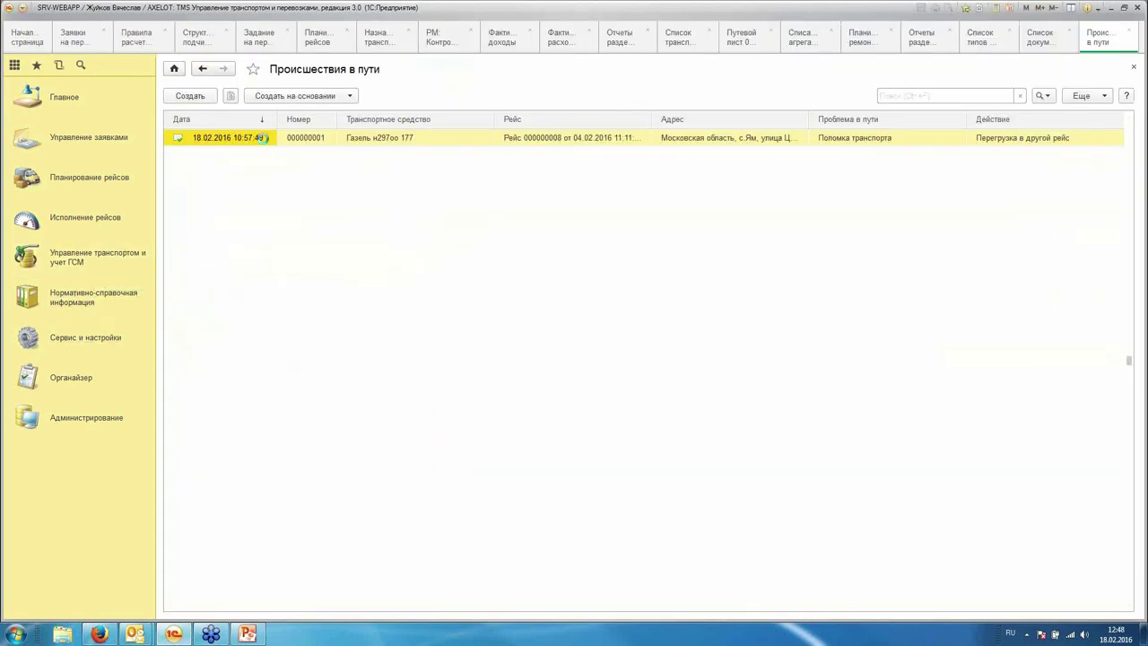
pyautogui.doubleClick(258, 136)
pyautogui.click(512, 112)
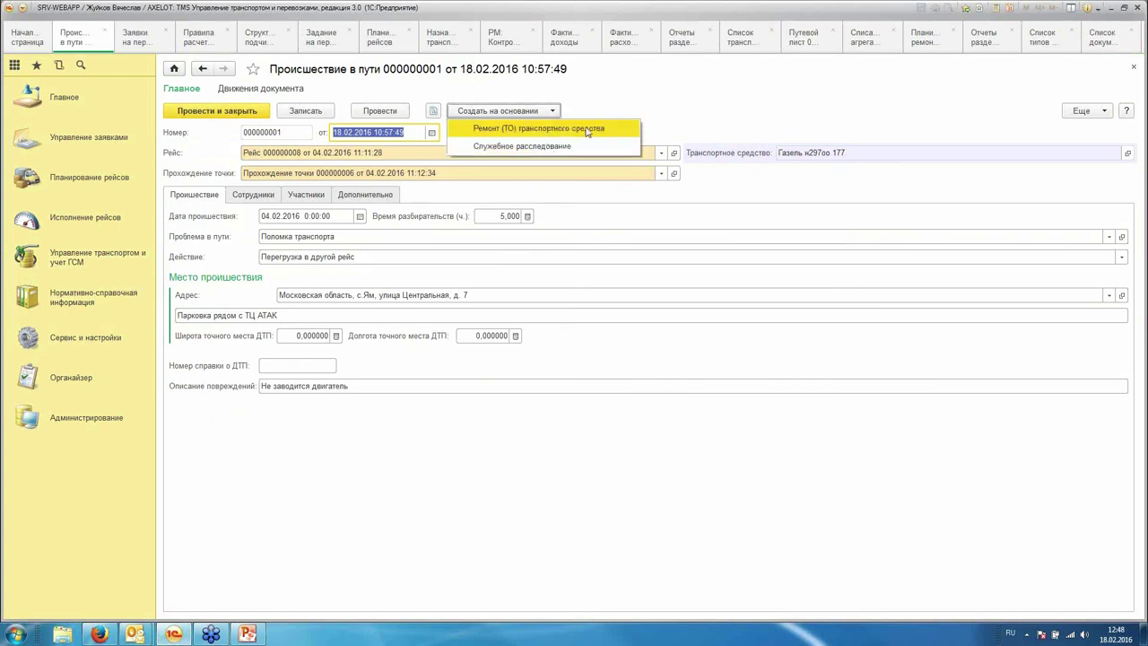
pyautogui.click(433, 111)
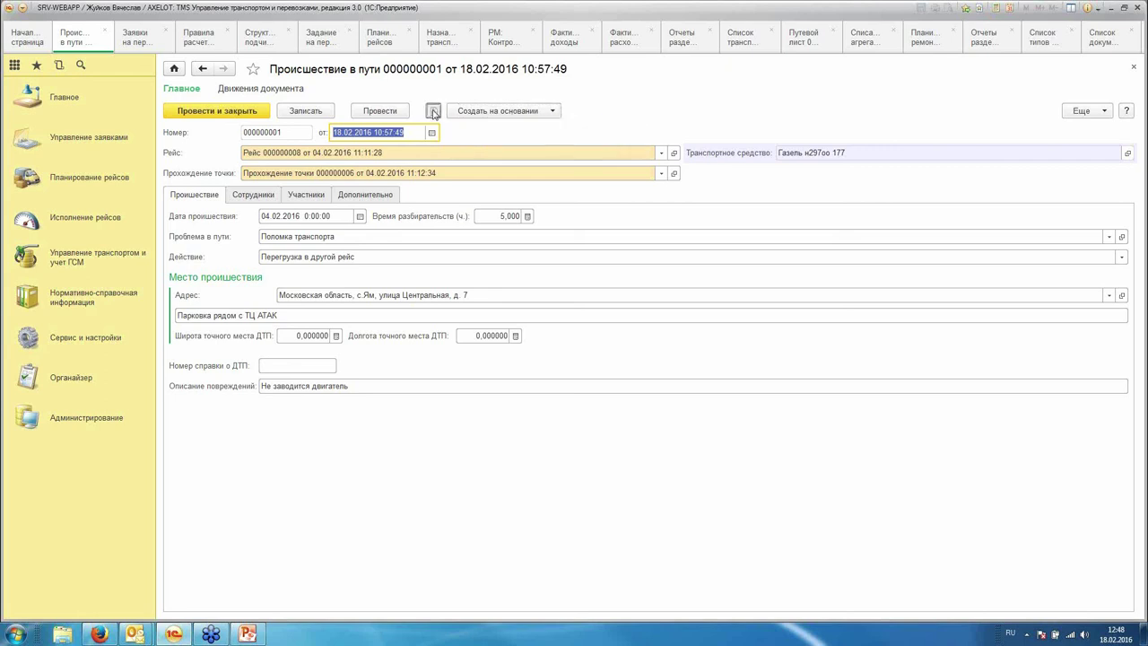
pyautogui.doubleClick(260, 346)
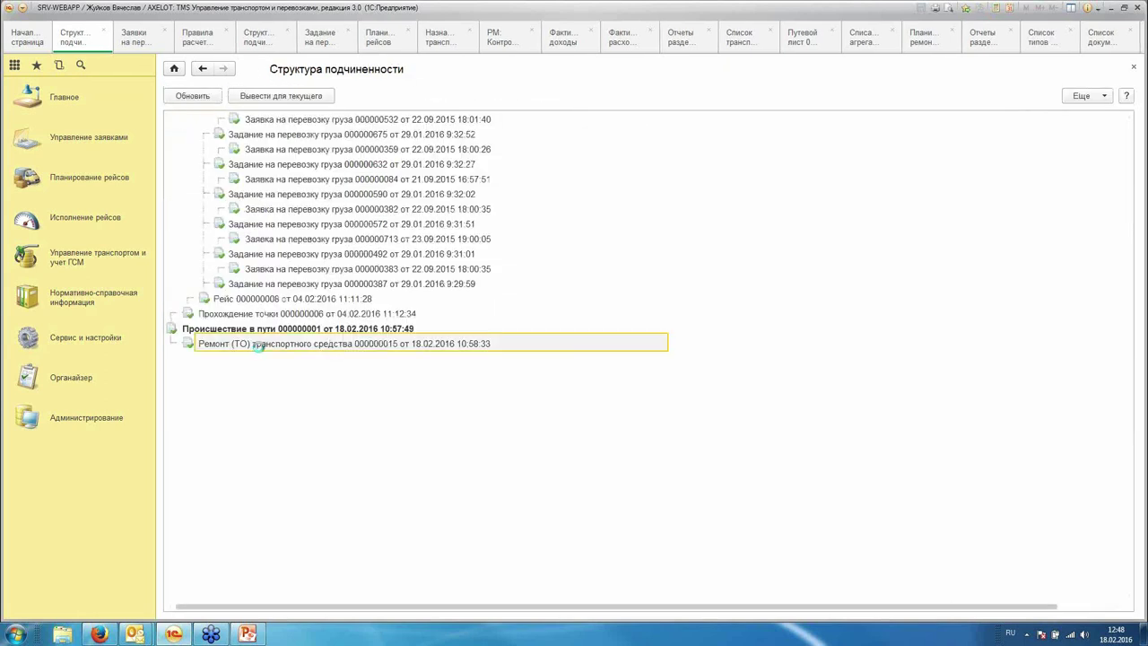